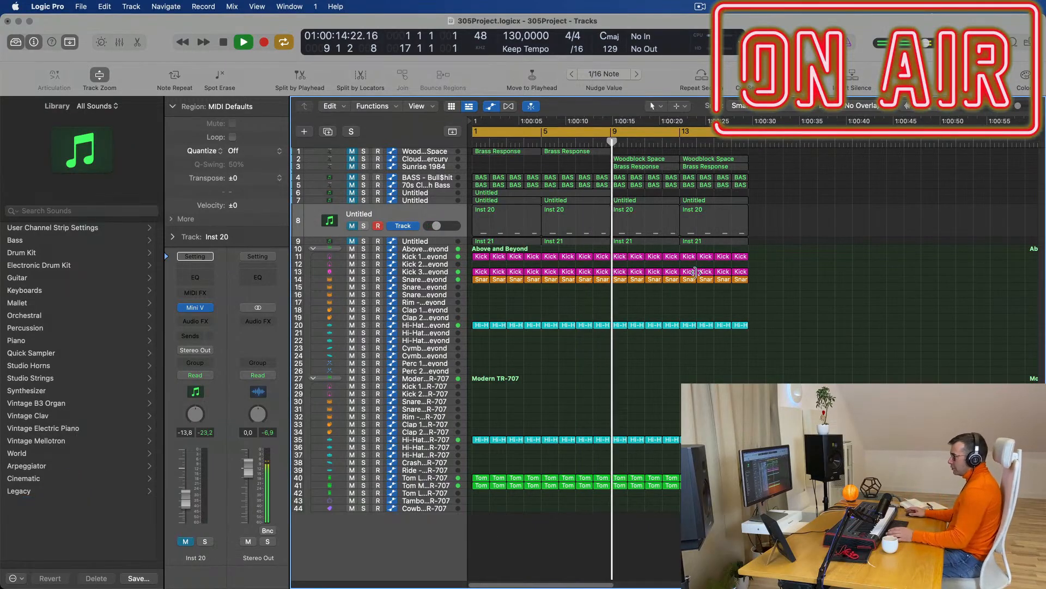
# Repeat the Brass Response and Woodblock Space regions on tracks 1–3 into bars 9 and 13.
pyautogui.click(448, 440)
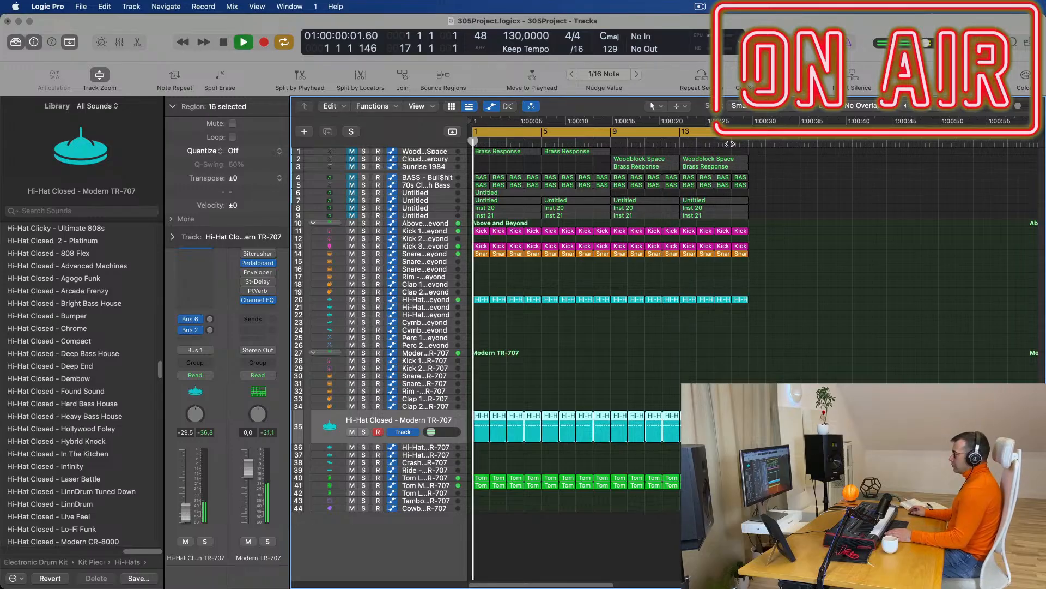
pyautogui.moveTo(787, 160); pyautogui.dragTo(517, 163)
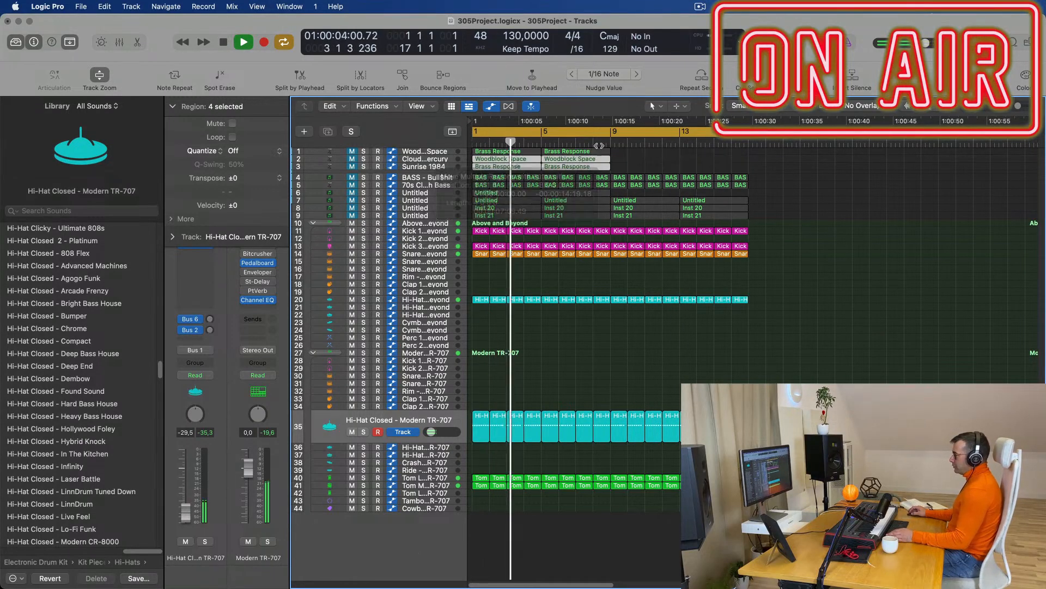
pyautogui.press('super+r')
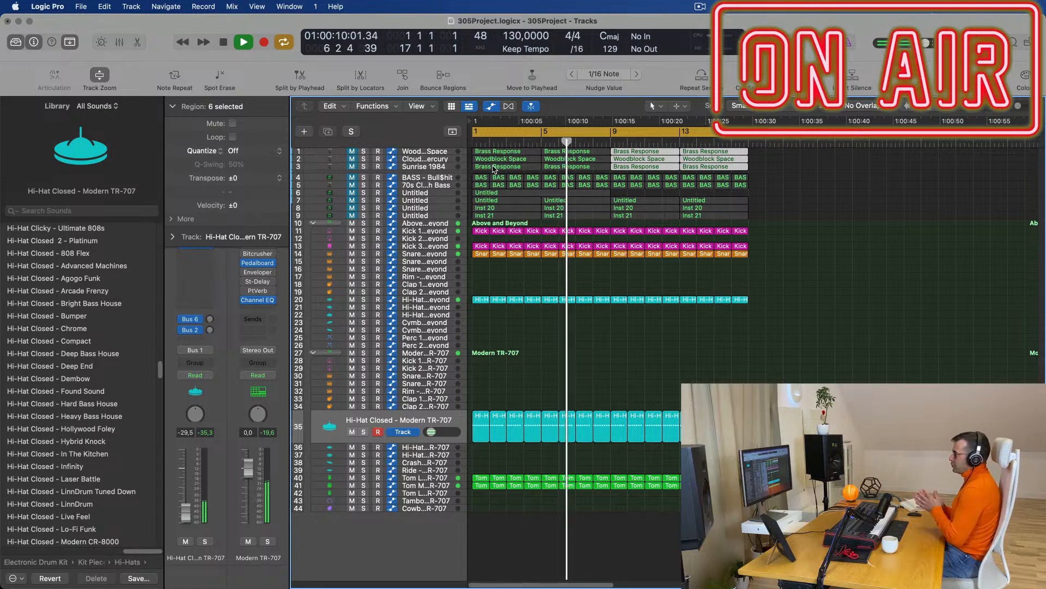
pyautogui.click(841, 259)
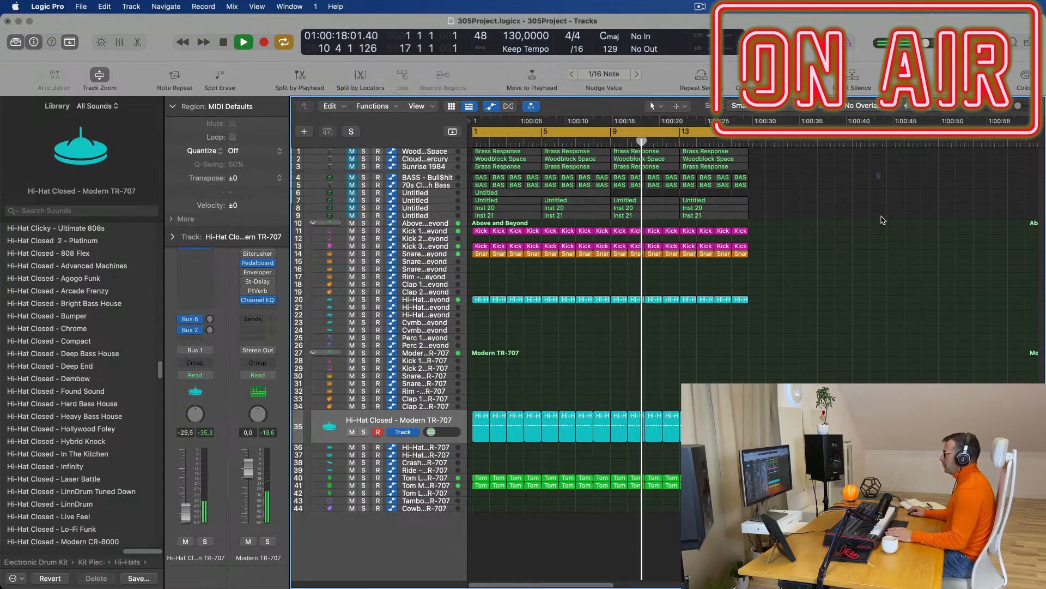
# Select the Untitled Inst 21 track's four regions and show their 16 notes in the Piano Roll.
pyautogui.press('Return')
pyautogui.click(428, 220)
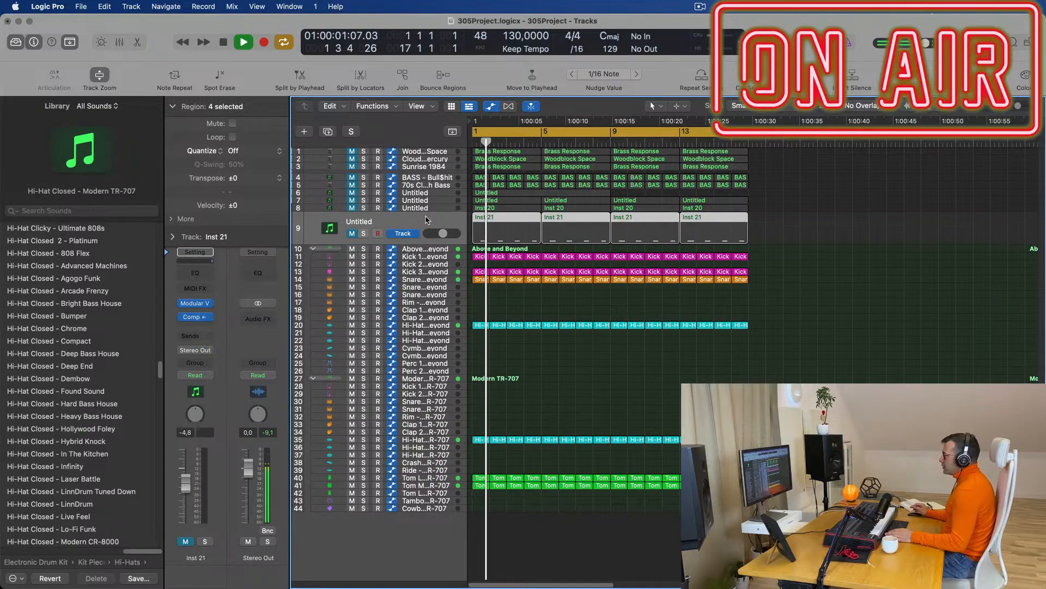
pyautogui.press('Return')
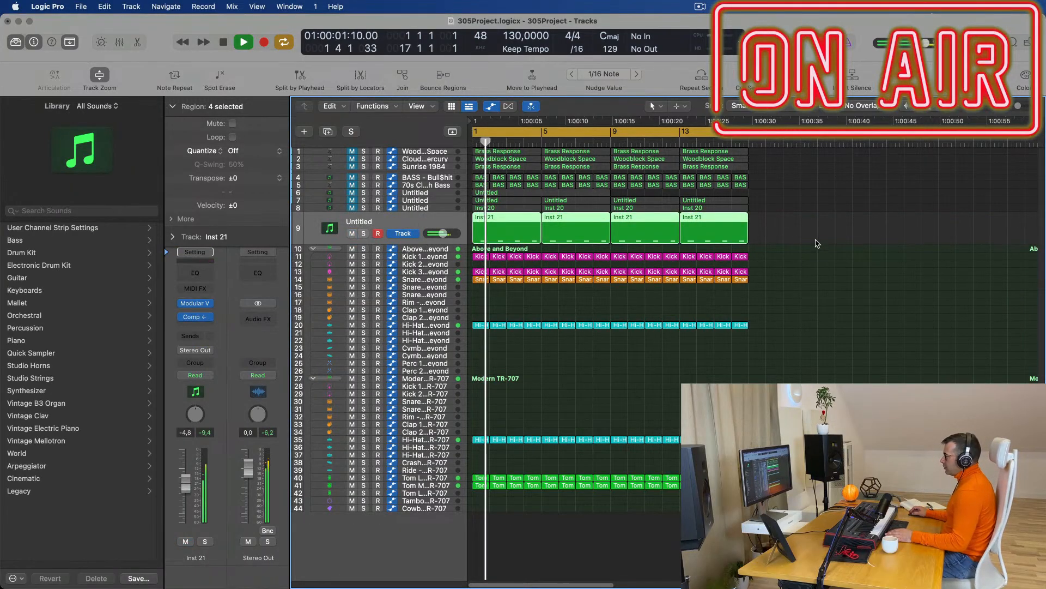
pyautogui.press('Return')
pyautogui.doubleClick(523, 221)
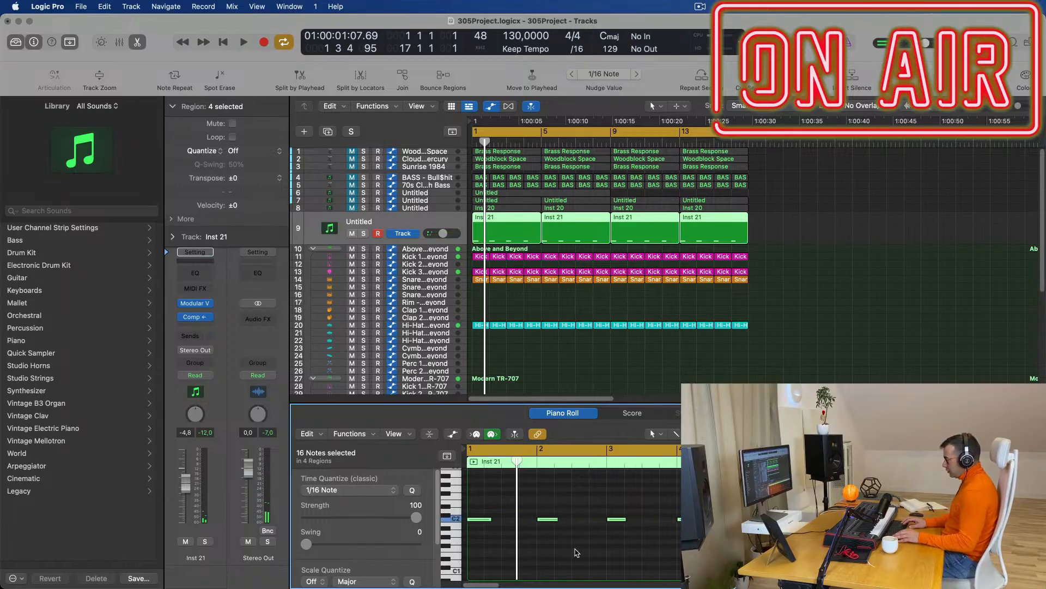
pyautogui.press('space')
pyautogui.press('space')
pyautogui.press('space')
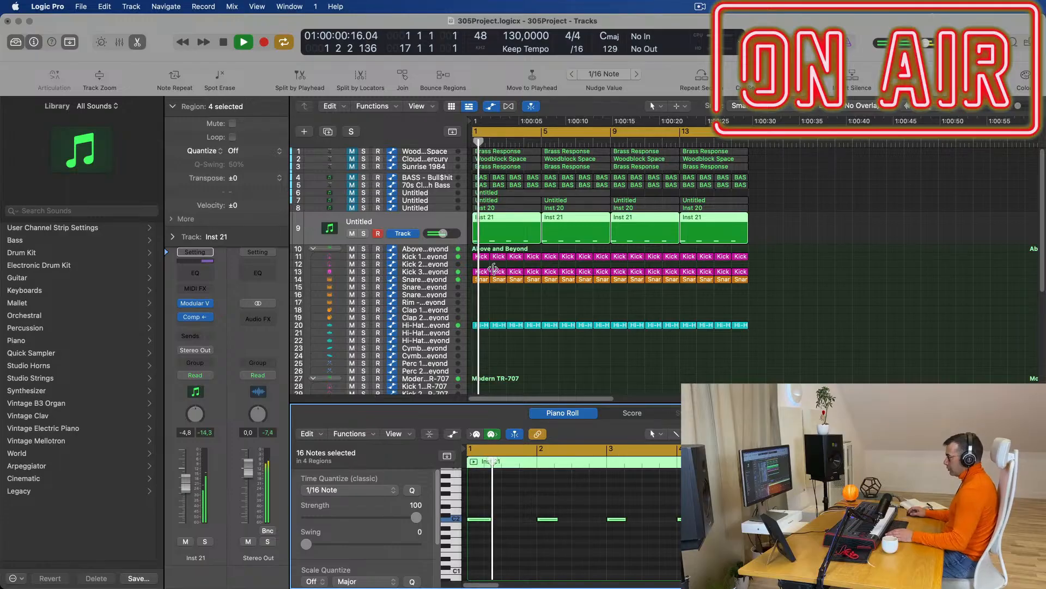
pyautogui.click(390, 220)
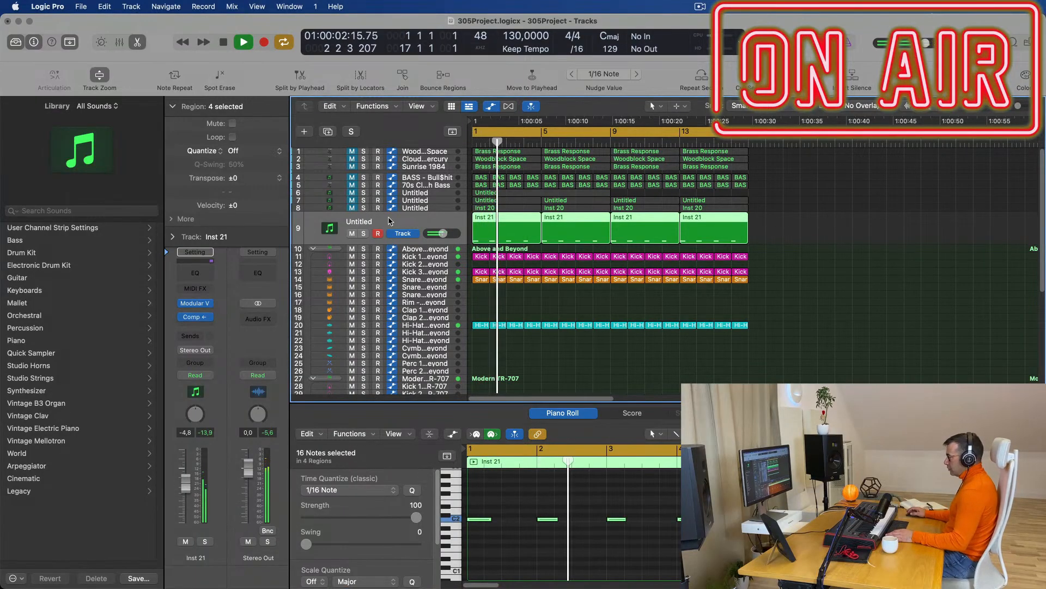
pyautogui.press('space')
pyautogui.press('space')
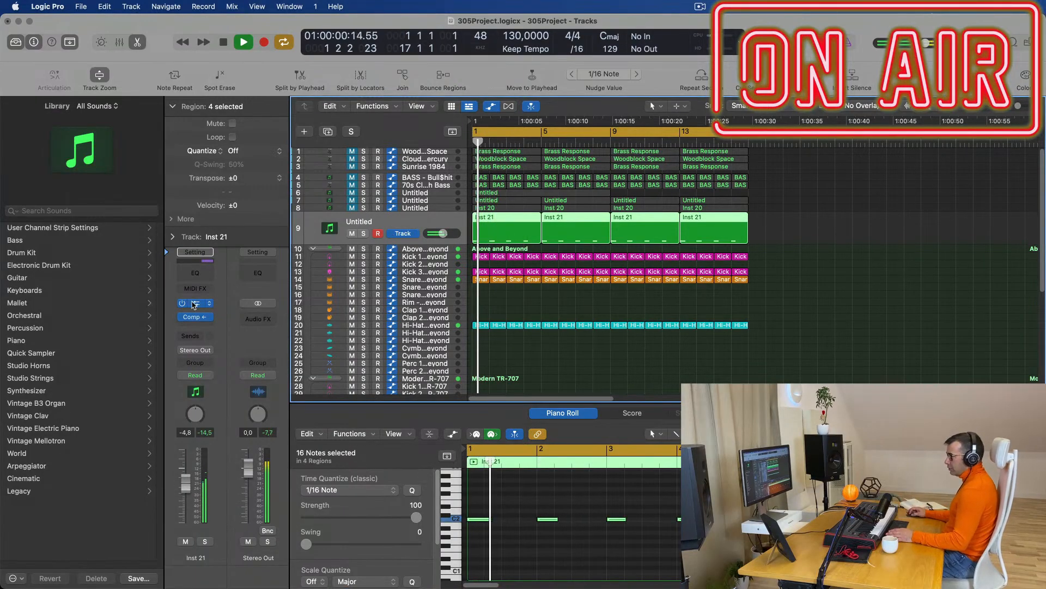
# Open the Inst 21 track's Modular V instrument window and audition it during playback.
pyautogui.click(192, 305)
pyautogui.press('space')
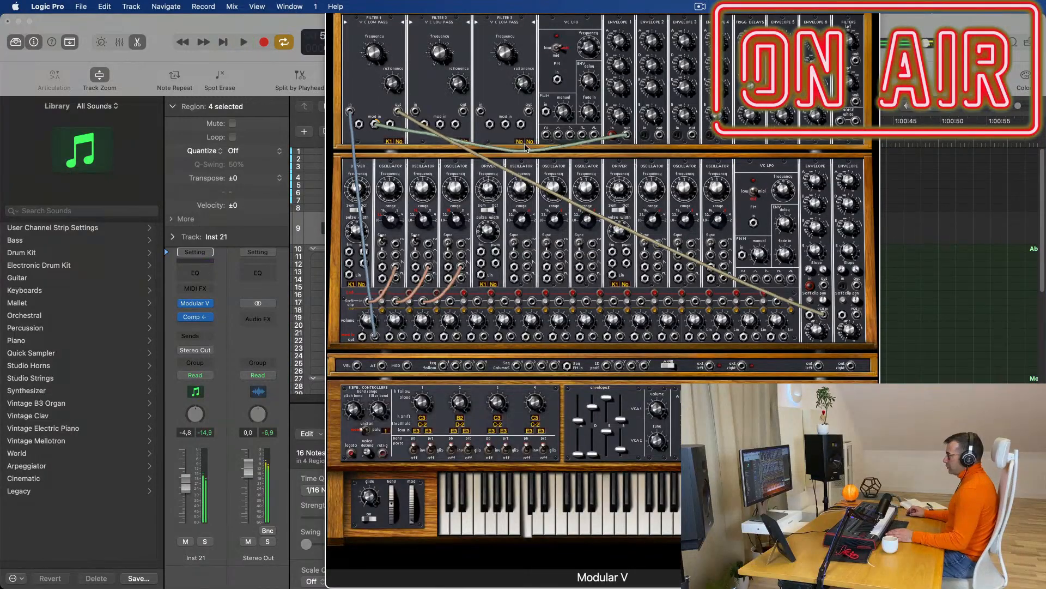
pyautogui.press('space')
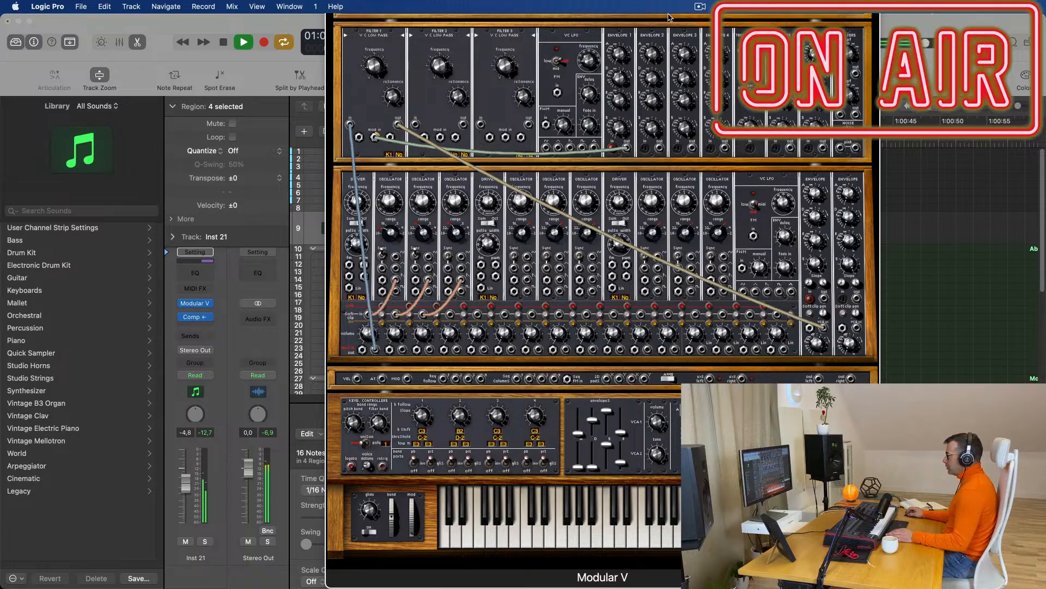
pyautogui.moveTo(668, 14); pyautogui.dragTo(337, 13)
pyautogui.scroll(1, 358, 31)
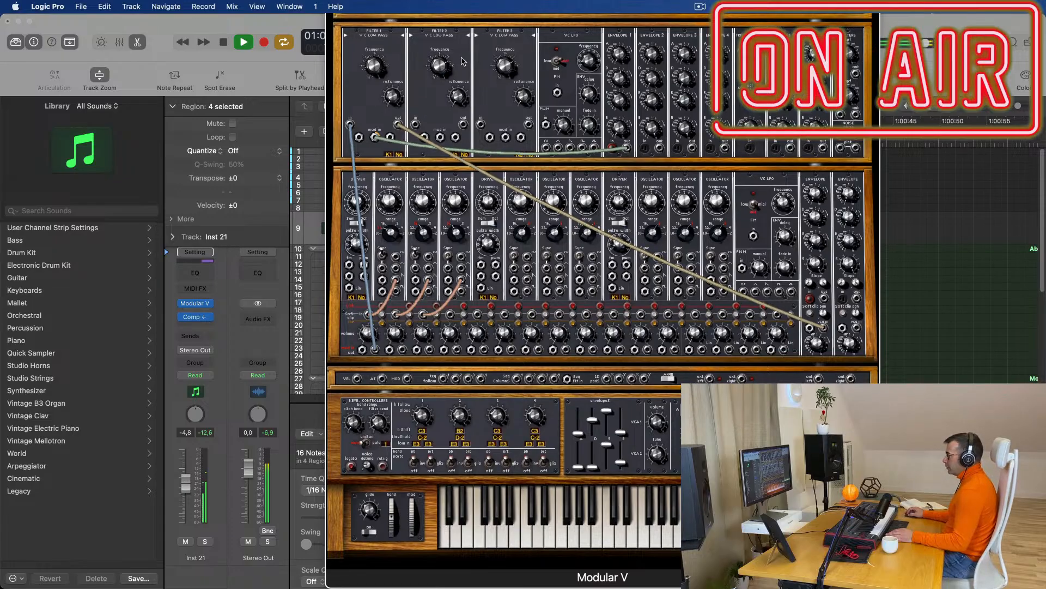
pyautogui.click(194, 303)
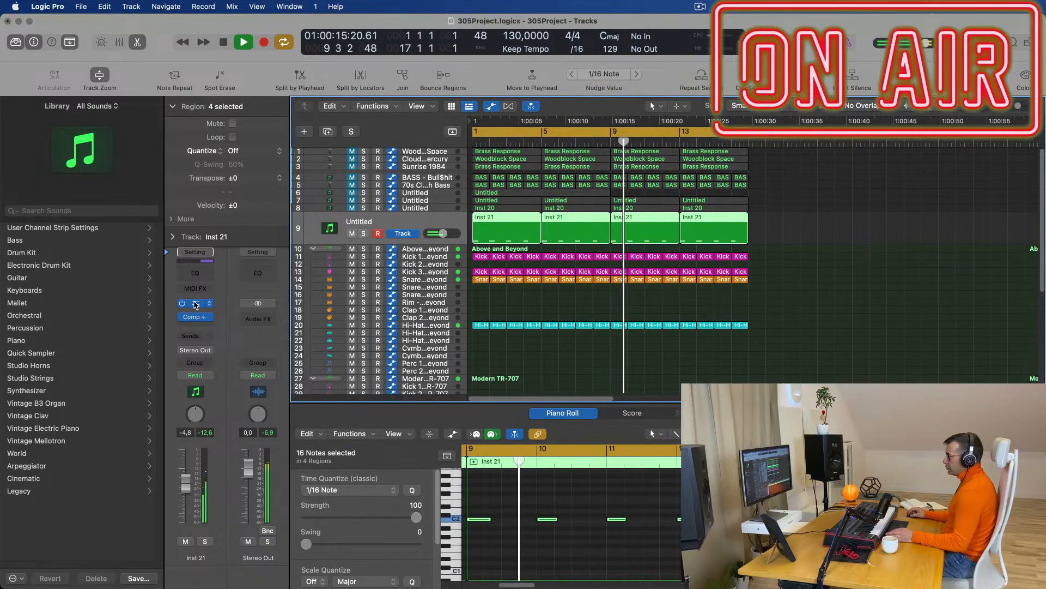
pyautogui.click(194, 302)
# Replace Modular V with Sylenth1, which loads the ARP 303 Saw preset.
pyautogui.click(208, 304)
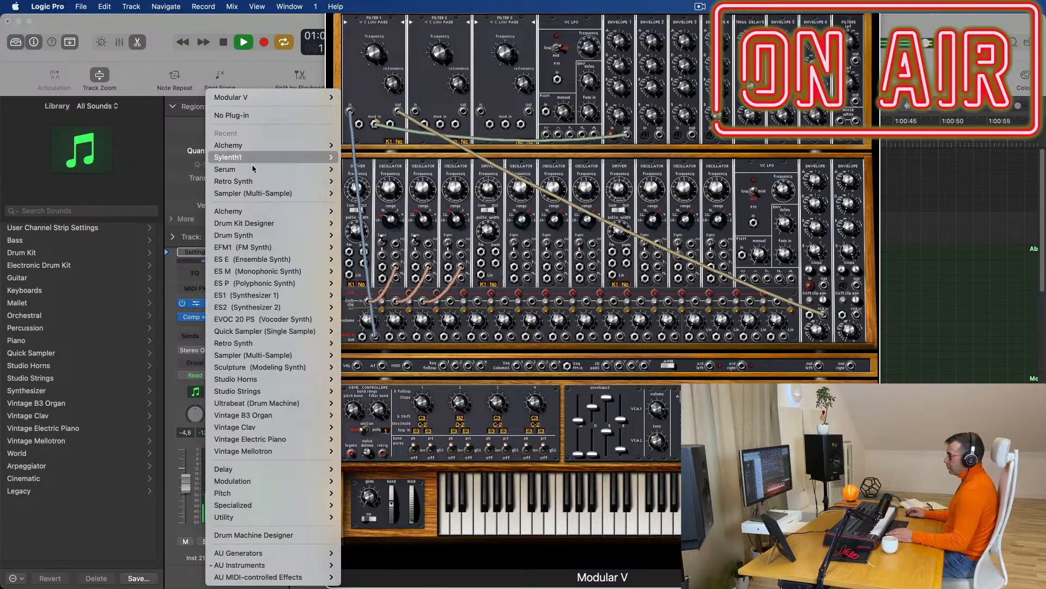
pyautogui.click(357, 160)
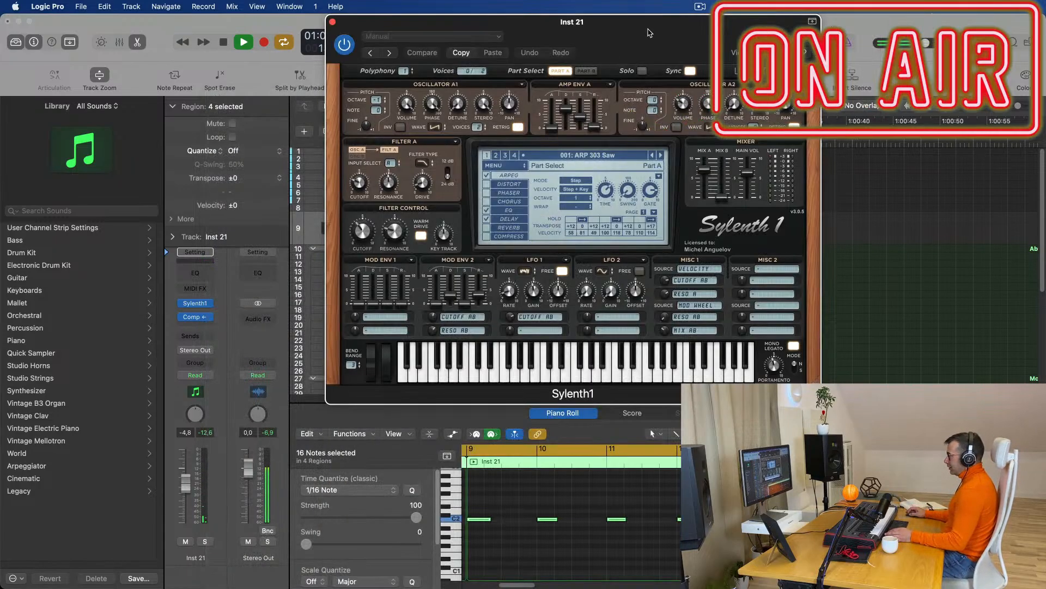
pyautogui.moveTo(648, 33); pyautogui.dragTo(695, 116)
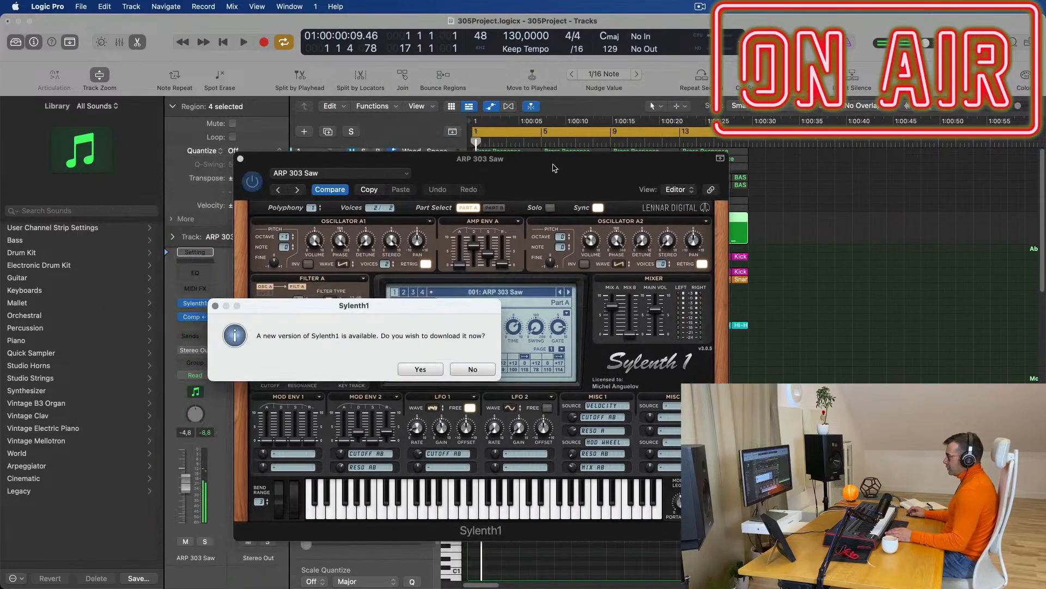
# Decline the Sylenth1 update and load the Sylenth1 Definitive Collection bank, giving ARP - Acid Thing 1.
pyautogui.click(473, 370)
pyautogui.moveTo(564, 172); pyautogui.dragTo(620, 109)
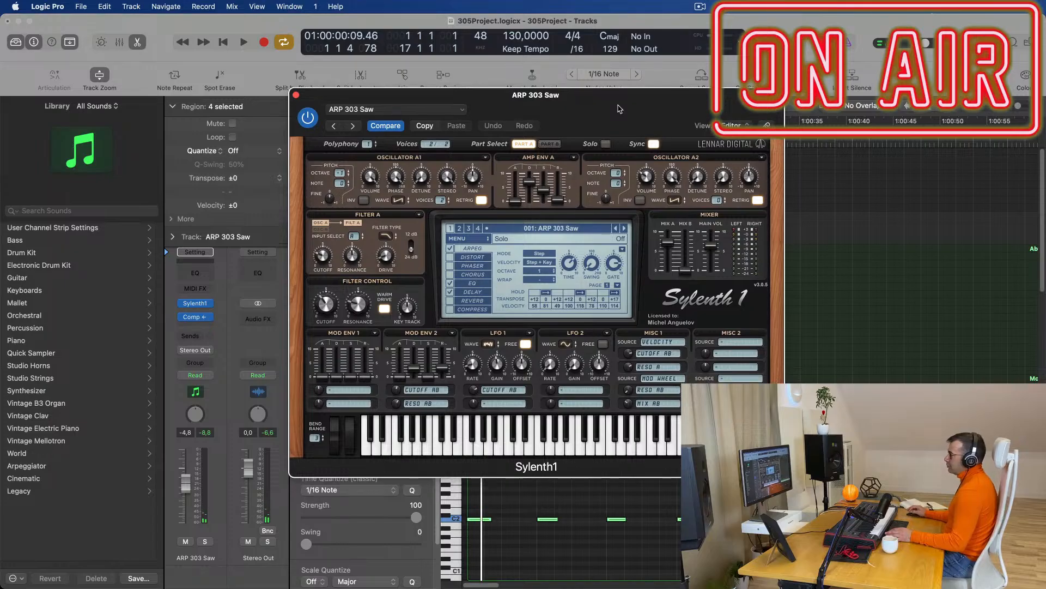
pyautogui.click(569, 229)
pyautogui.click(482, 243)
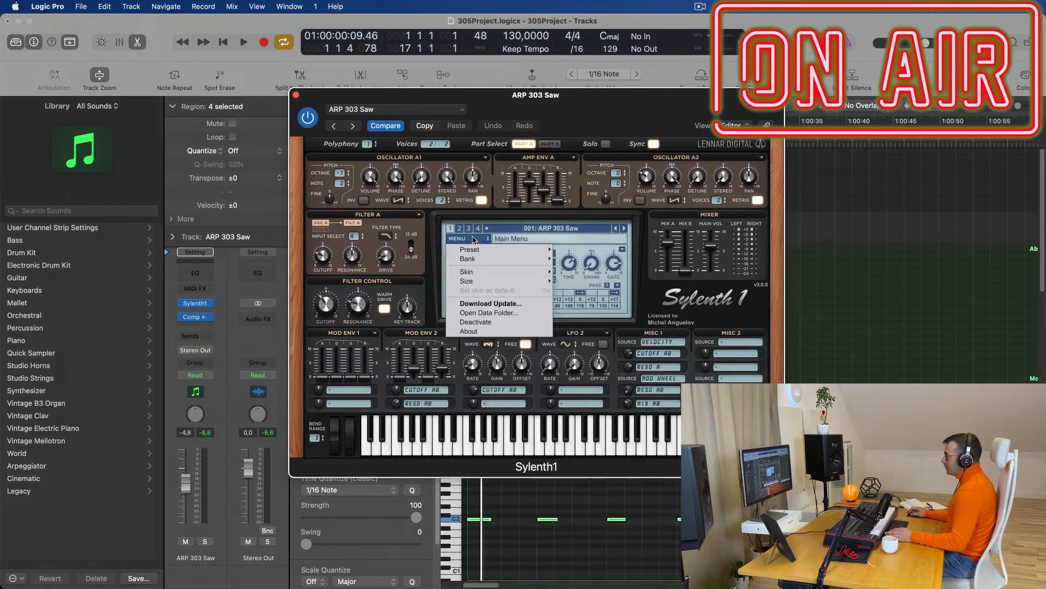
pyautogui.moveTo(506, 259)
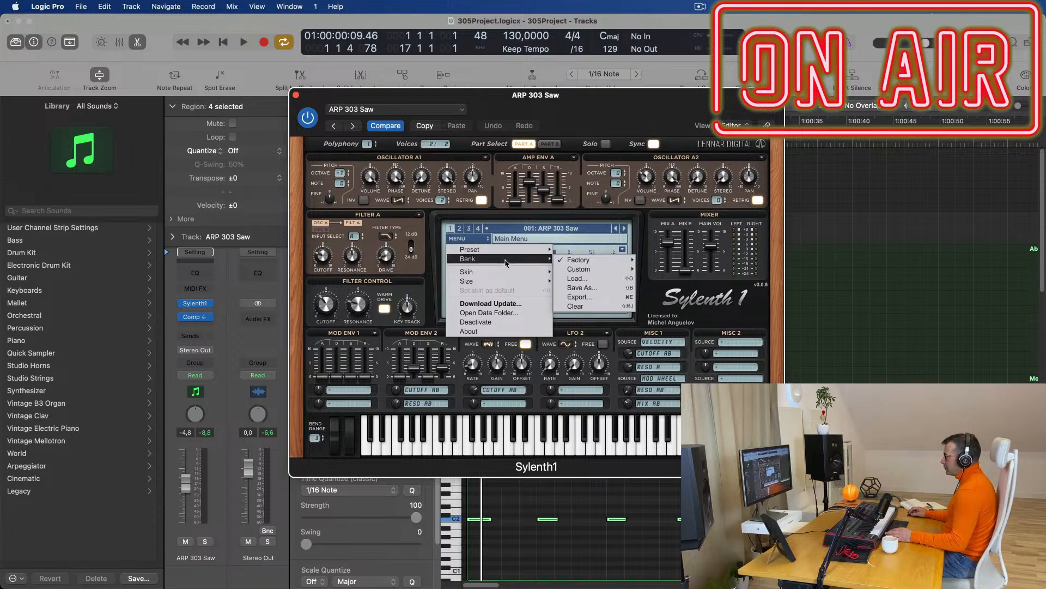
pyautogui.moveTo(588, 260)
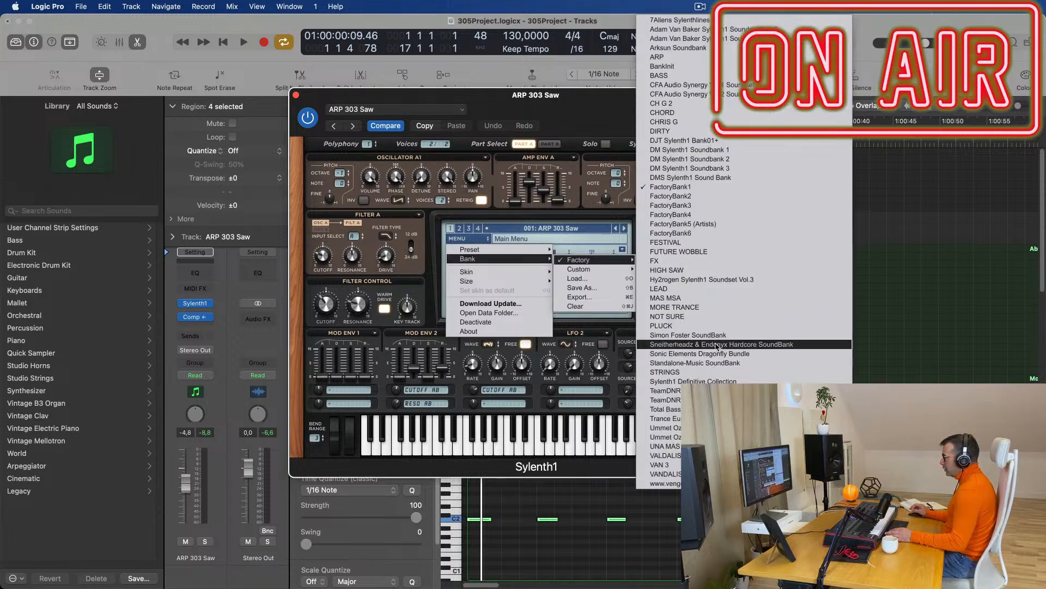
pyautogui.click(733, 381)
pyautogui.moveTo(598, 94); pyautogui.dragTo(781, 65)
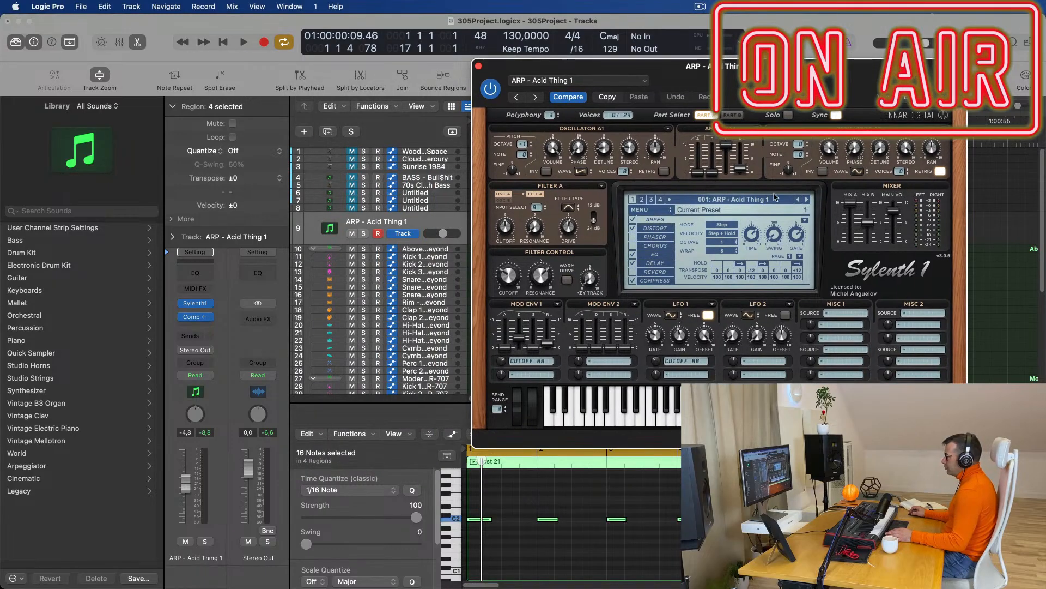
# Load Sylenth1's 027 BASS - Acid Bass preset and lower the track volume to -8,8 dB.
pyautogui.click(739, 203)
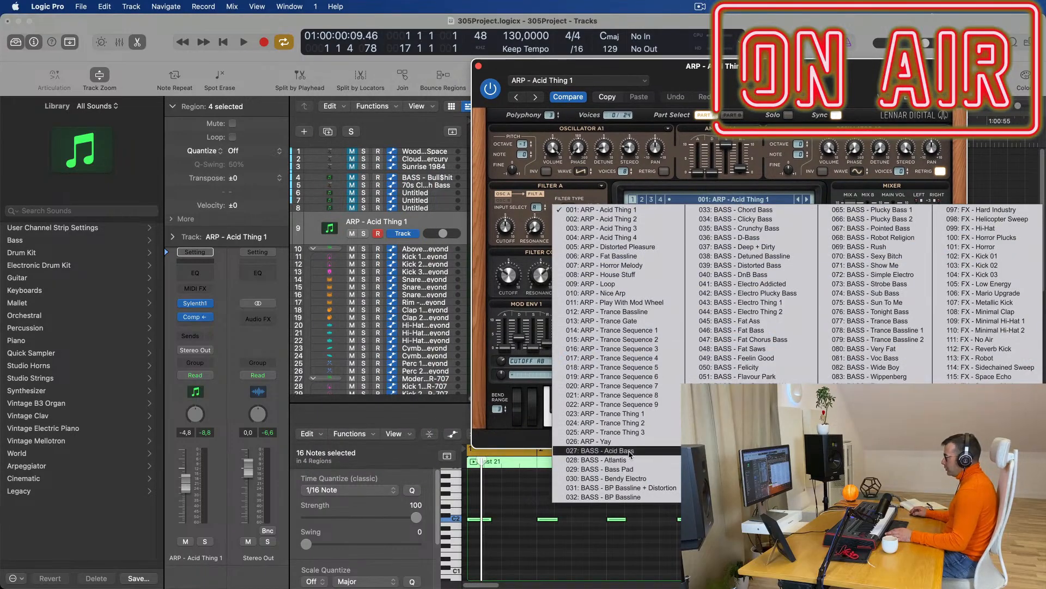
pyautogui.click(621, 467)
pyautogui.moveTo(751, 107); pyautogui.dragTo(689, 75)
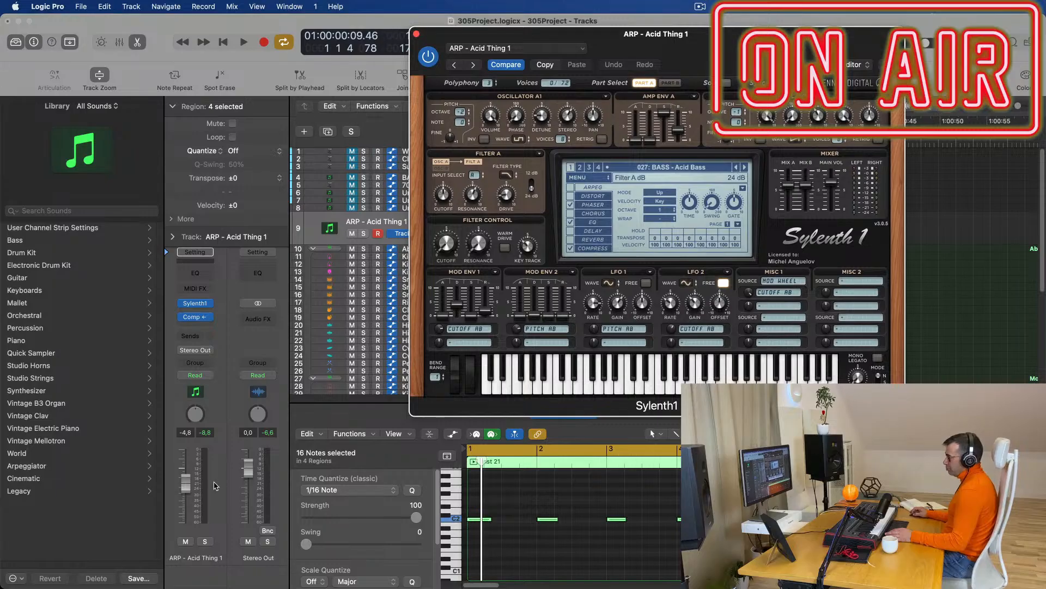
pyautogui.moveTo(191, 478); pyautogui.dragTo(184, 491)
pyautogui.press('space')
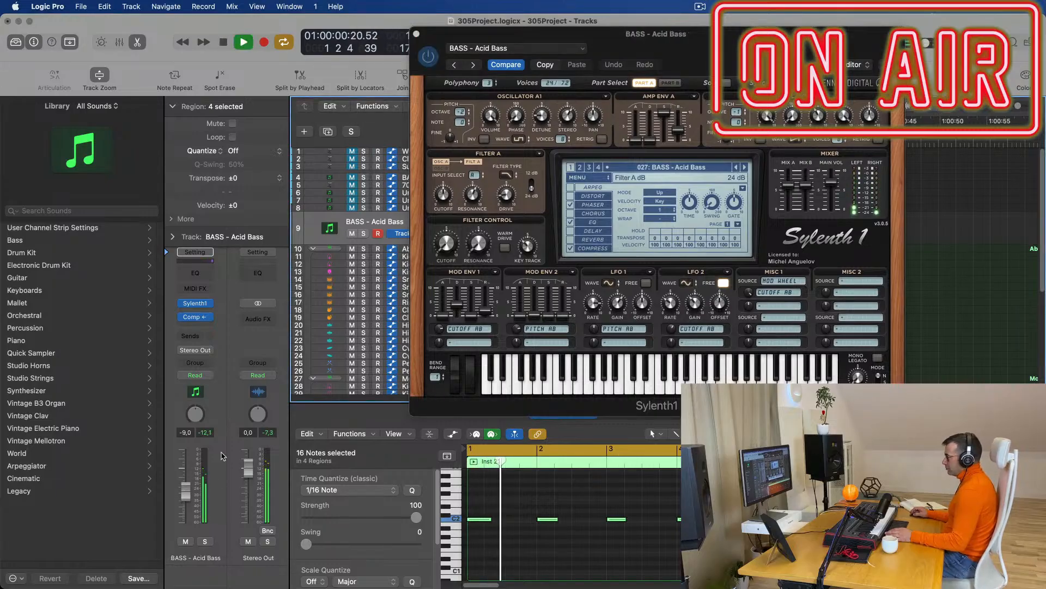
# Audition bass presets from BASS - Atlantis through Bass Pad, Chord Bass, Crunchy Bass and D-Bass.
pyautogui.click(744, 167)
pyautogui.press('space')
pyautogui.press('space')
pyautogui.click(744, 167)
pyautogui.click(745, 167)
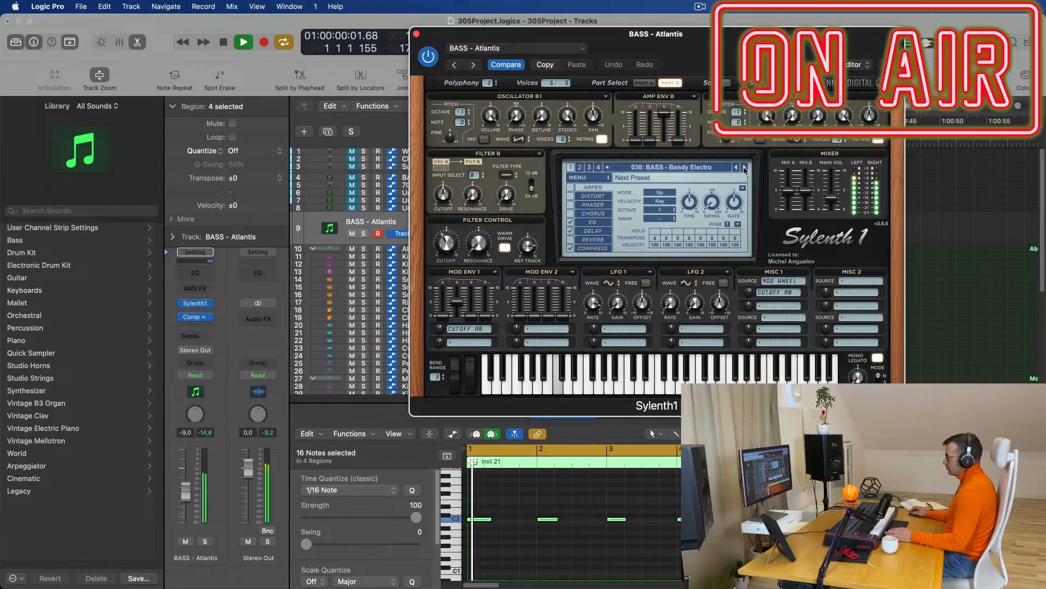
pyautogui.click(736, 169)
pyautogui.press('space')
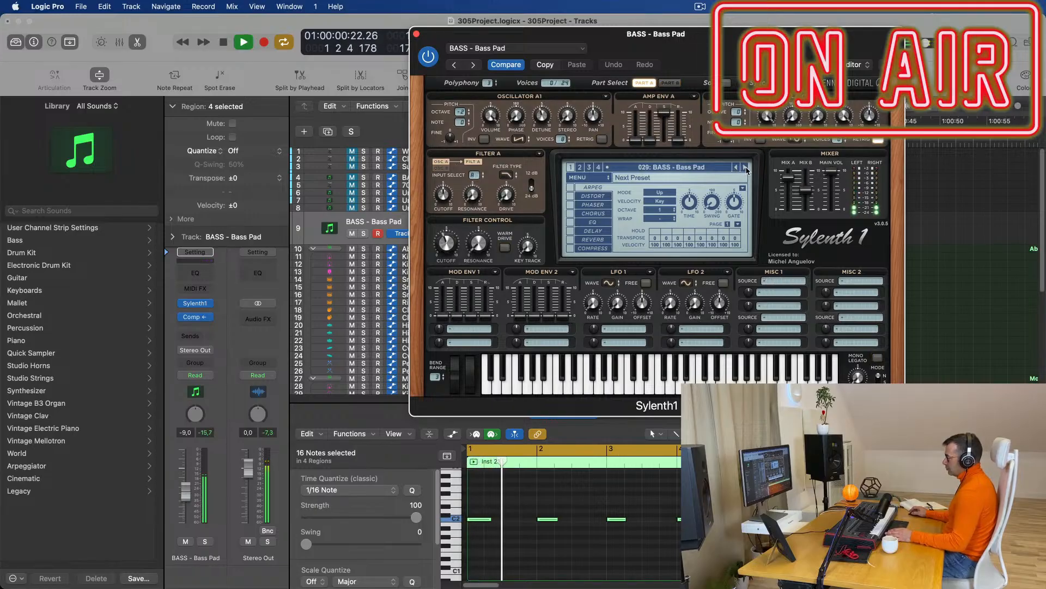
pyautogui.click(745, 168)
pyautogui.click(745, 167)
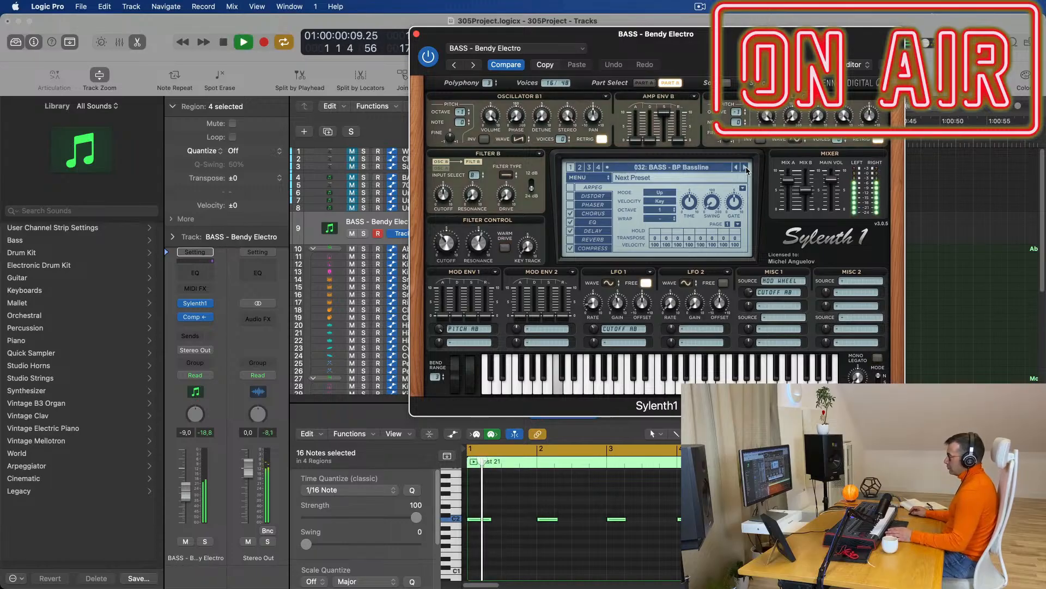
pyautogui.click(745, 168)
pyautogui.click(745, 168)
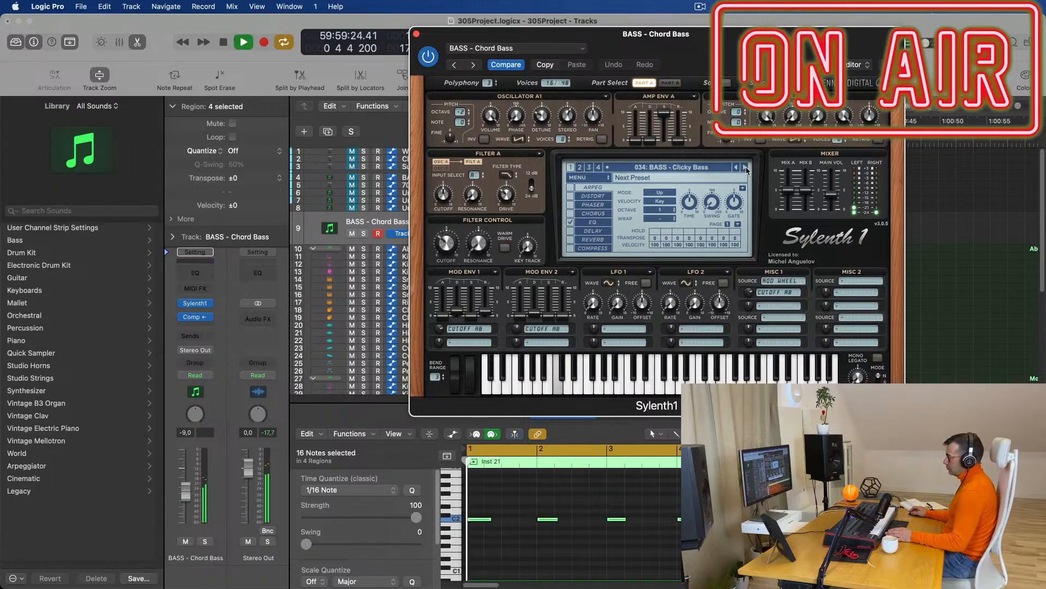
pyautogui.click(738, 170)
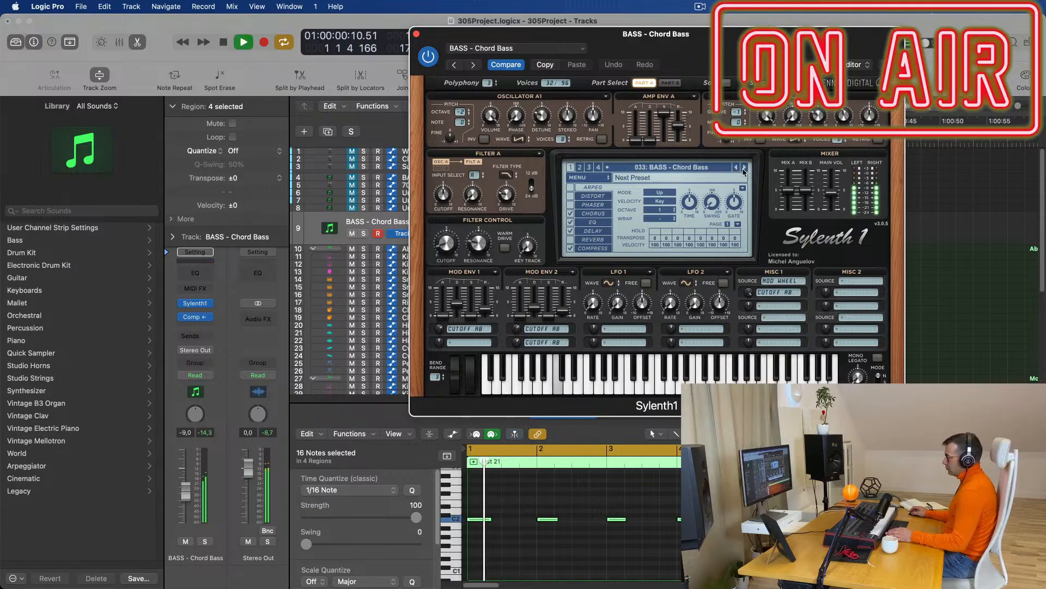
pyautogui.click(745, 168)
pyautogui.click(745, 168)
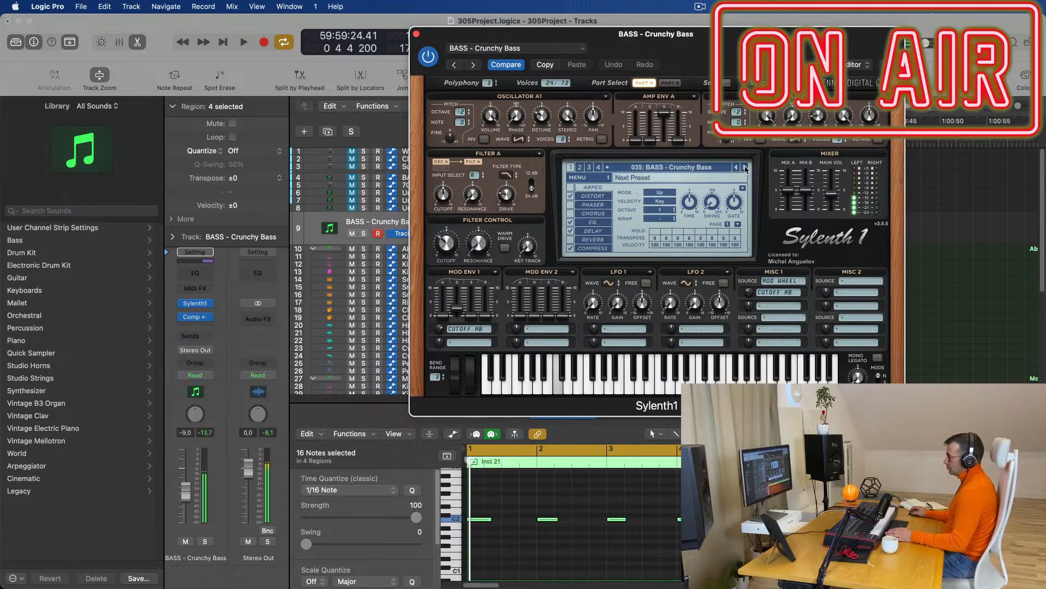
pyautogui.click(745, 168)
pyautogui.press('space')
pyautogui.click(745, 168)
pyautogui.press('space')
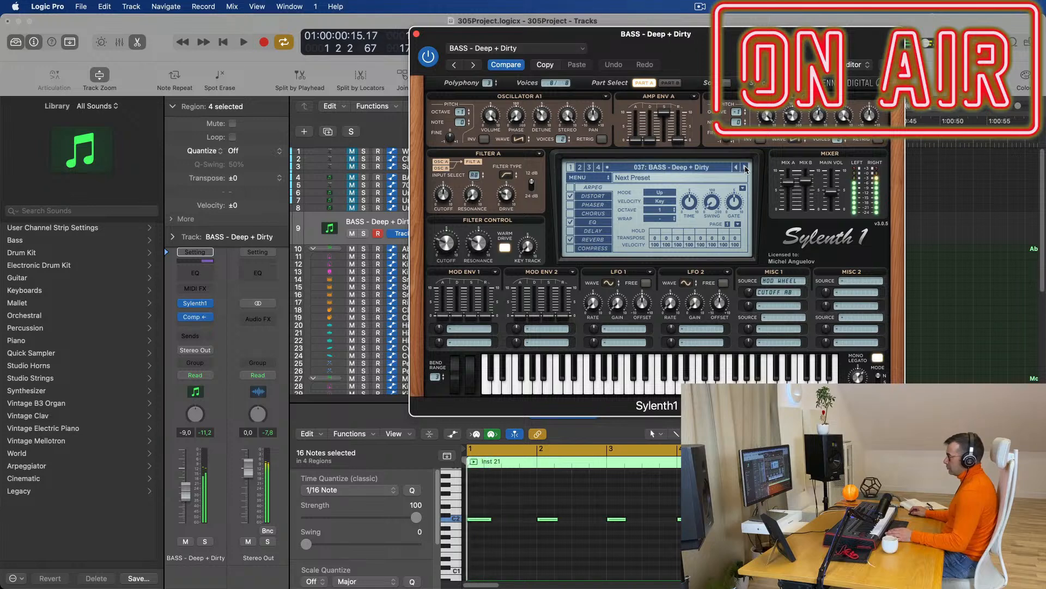
# Keep auditioning the further bass presets past BASS - D-Bass.
pyautogui.moveTo(746, 34); pyautogui.dragTo(747, 73)
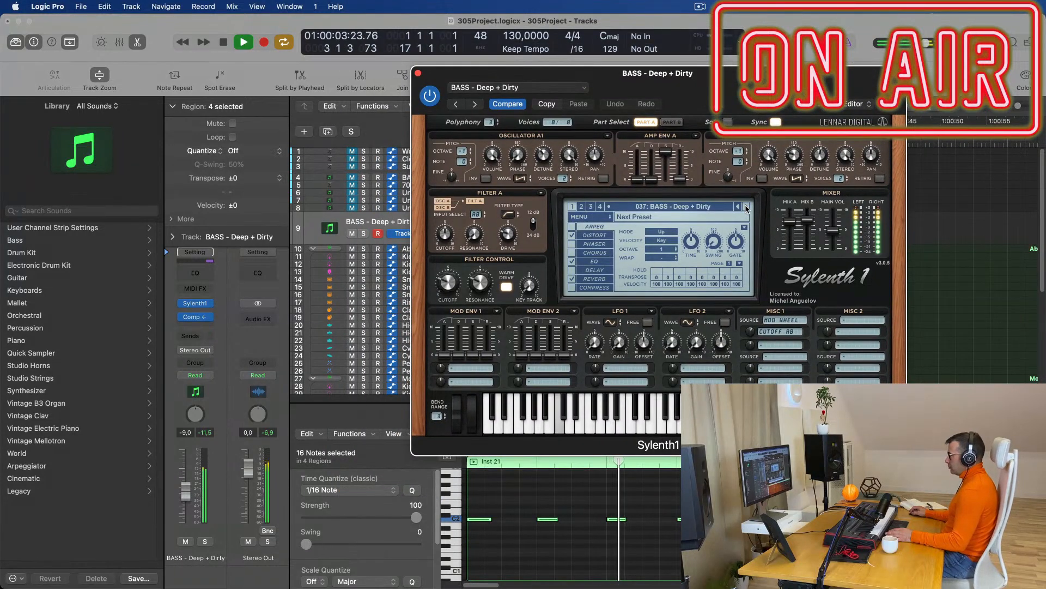
pyautogui.click(747, 207)
pyautogui.press('space')
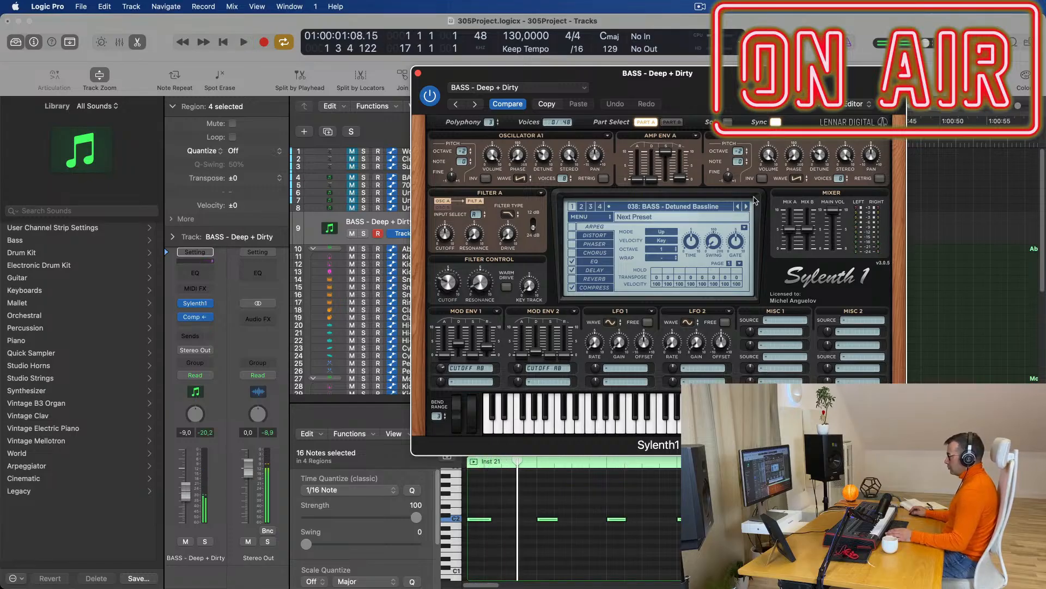
pyautogui.moveTo(755, 90); pyautogui.dragTo(682, 114)
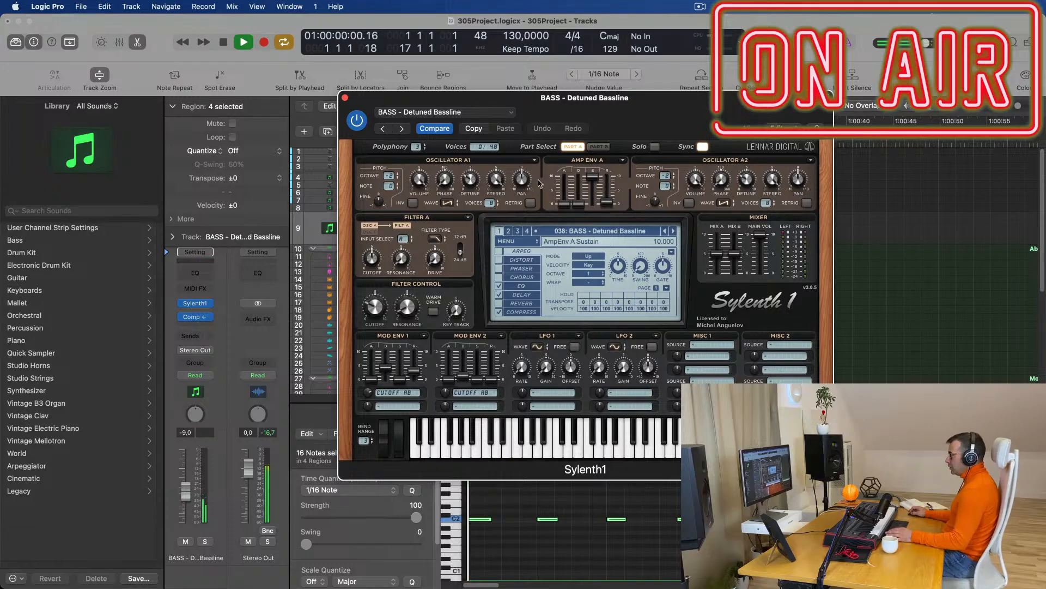
pyautogui.click(673, 232)
pyautogui.press('space')
pyautogui.click(674, 232)
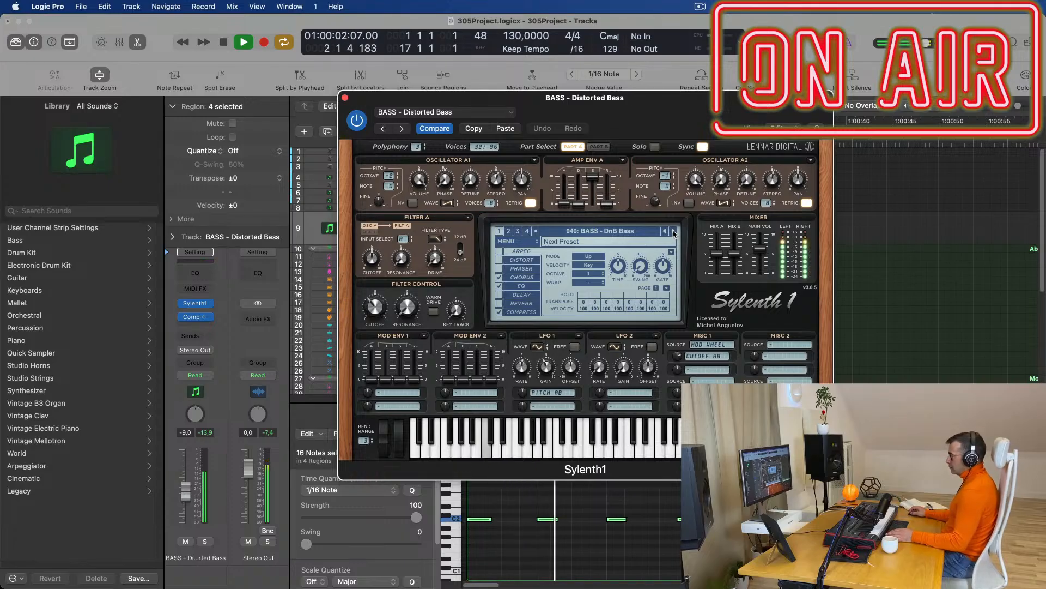
pyautogui.click(673, 232)
pyautogui.click(674, 232)
pyautogui.press('space')
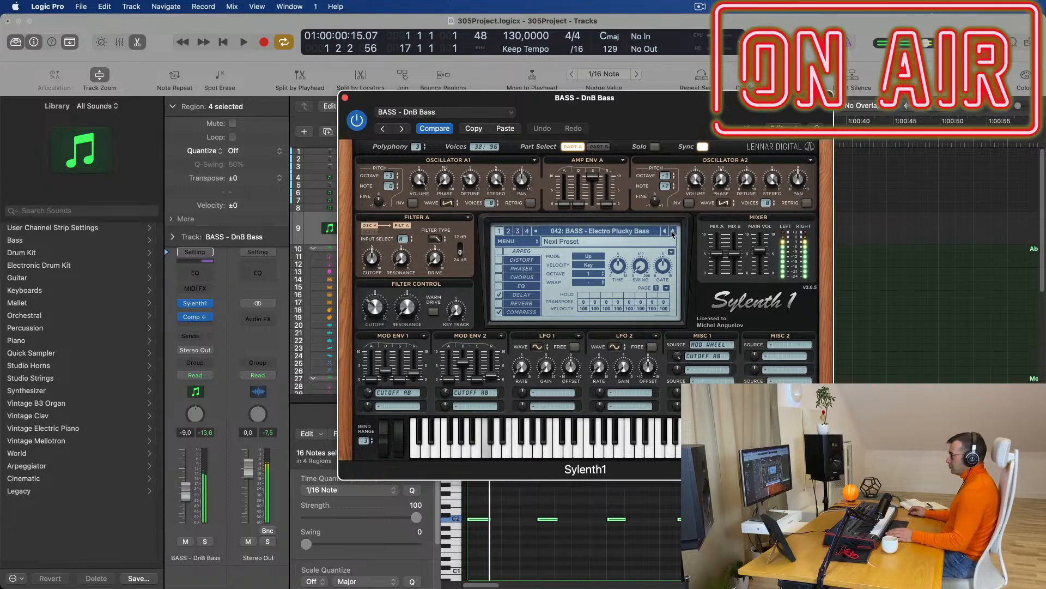
pyautogui.click(673, 232)
pyautogui.click(673, 232)
pyautogui.press('space')
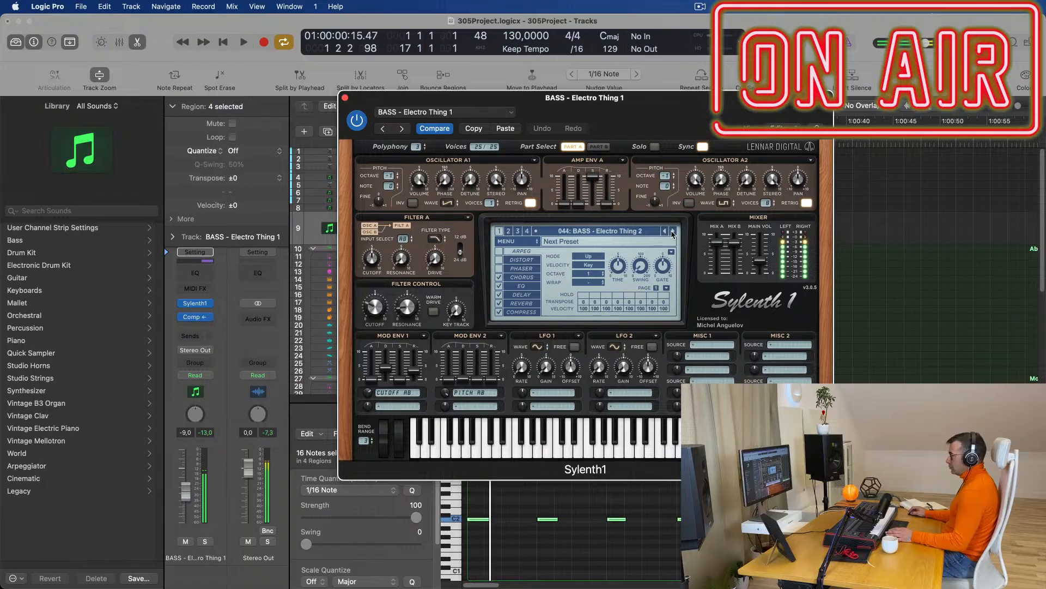
# Settle on BASS - Fat Chorus Bass and close the Sylenth1 window.
pyautogui.doubleClick(674, 232)
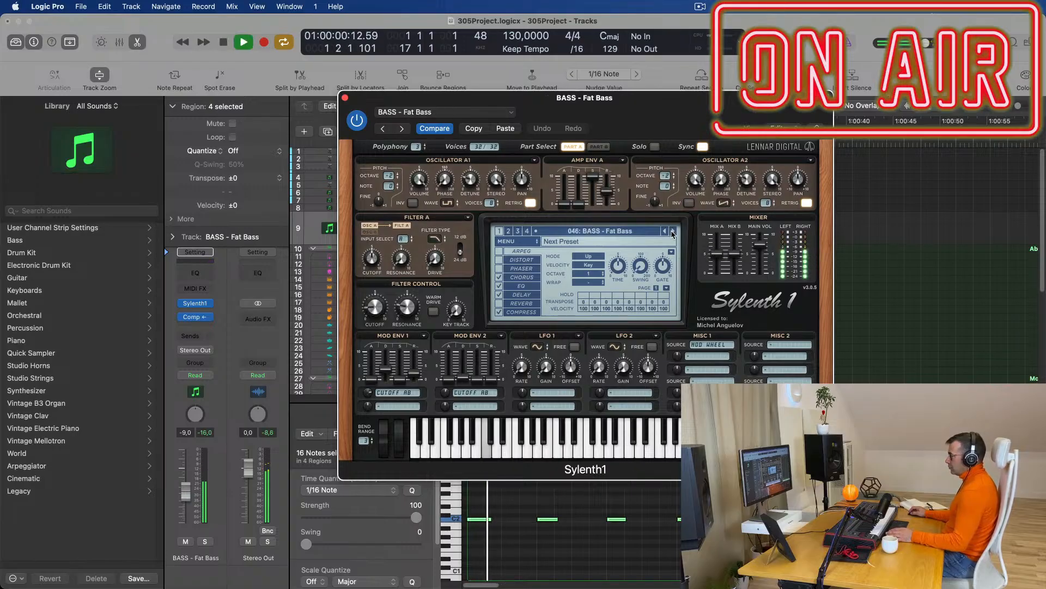
pyautogui.click(673, 231)
pyautogui.press('space')
pyautogui.moveTo(349, 98); pyautogui.dragTo(446, 39)
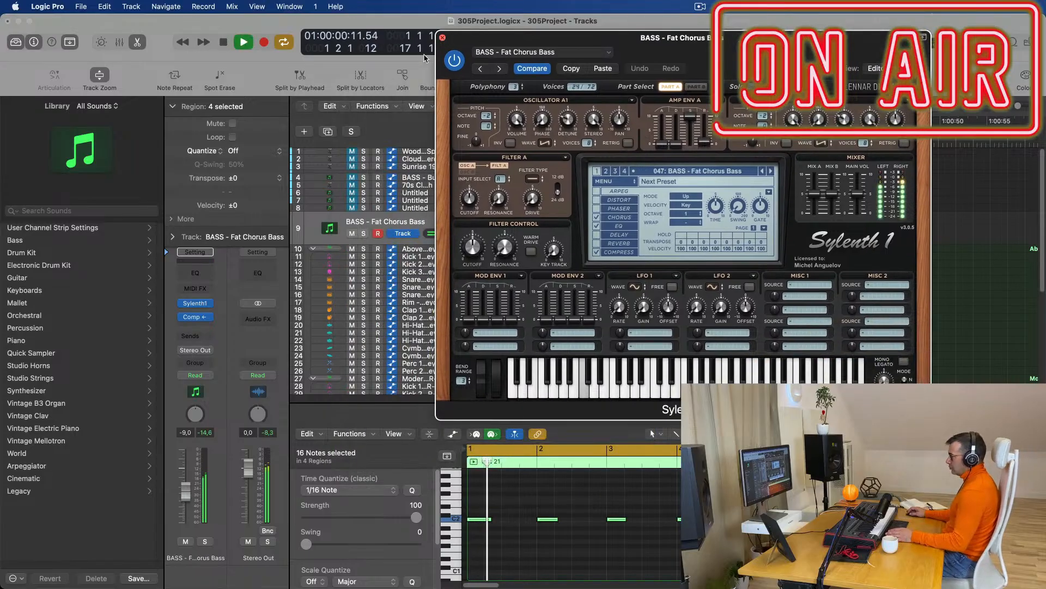
pyautogui.click(442, 38)
pyautogui.press('space')
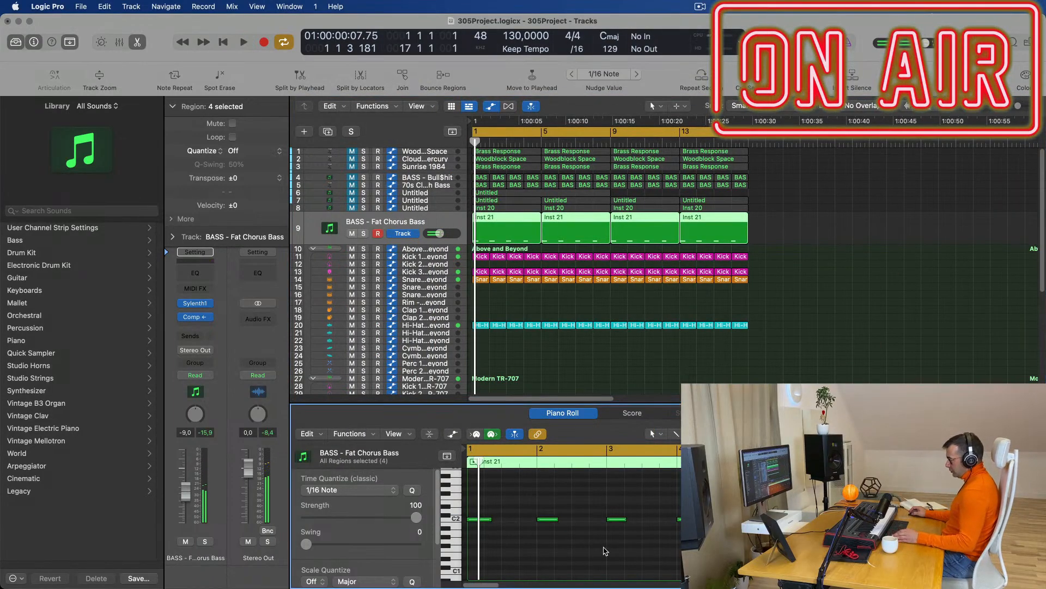
# Lengthen all the Fat Chorus Bass notes and lower that track's volume.
pyautogui.keyDown('ctrl'); pyautogui.keyDown('alt'); pyautogui.click(602, 548); pyautogui.keyUp('alt'); pyautogui.keyUp('ctrl')
pyautogui.press('super+a')
pyautogui.scroll(3, 545, 545)
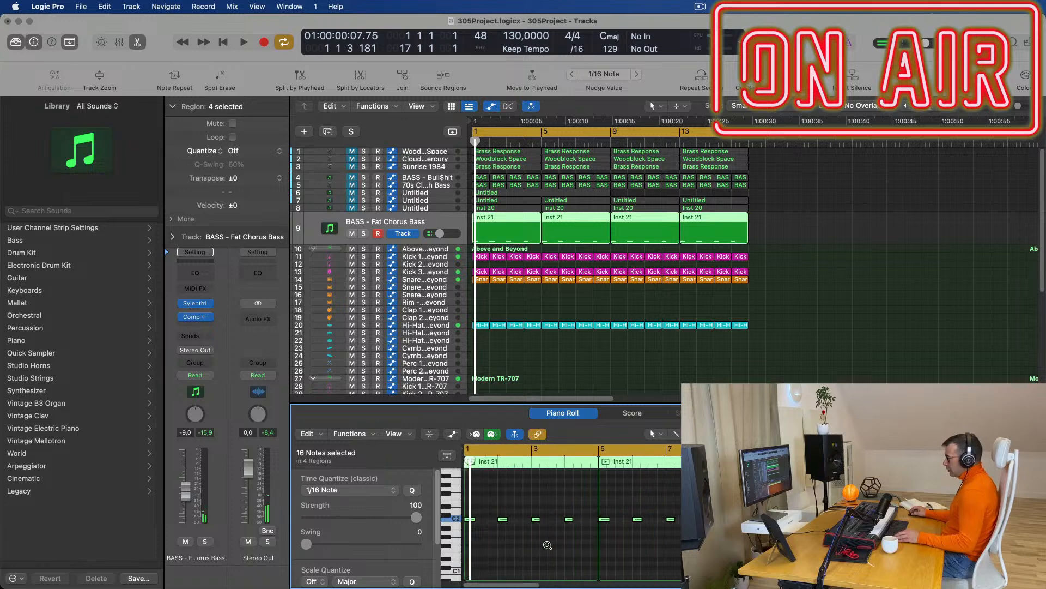
pyautogui.moveTo(486, 518); pyautogui.dragTo(493, 519)
pyautogui.press('space')
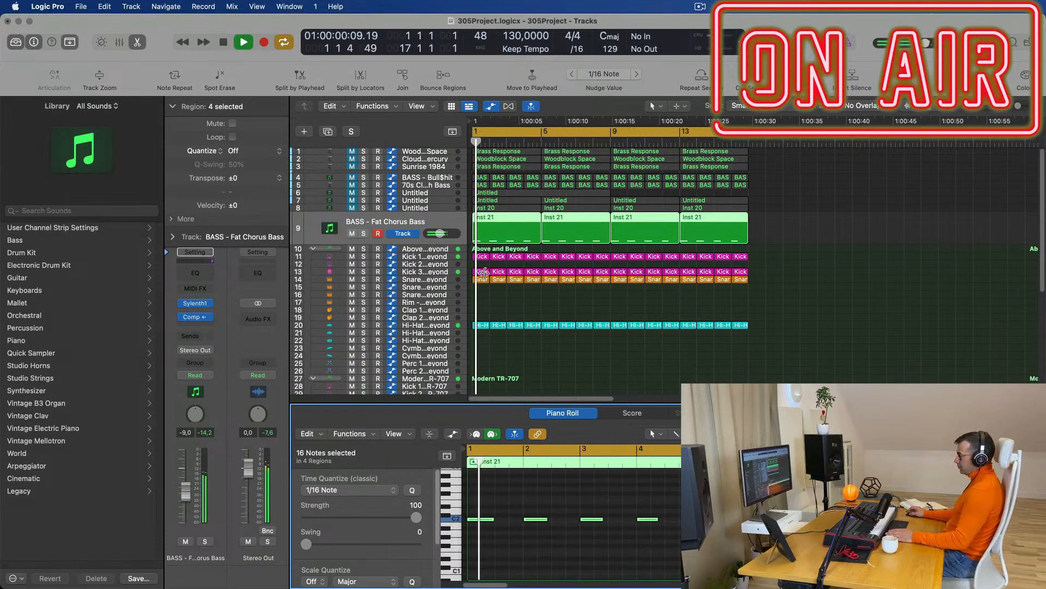
pyautogui.moveTo(440, 233); pyautogui.dragTo(435, 233)
pyautogui.press('Return')
pyautogui.press('Return')
pyautogui.moveTo(188, 504); pyautogui.dragTo(188, 503)
pyautogui.press('space')
pyautogui.press('space')
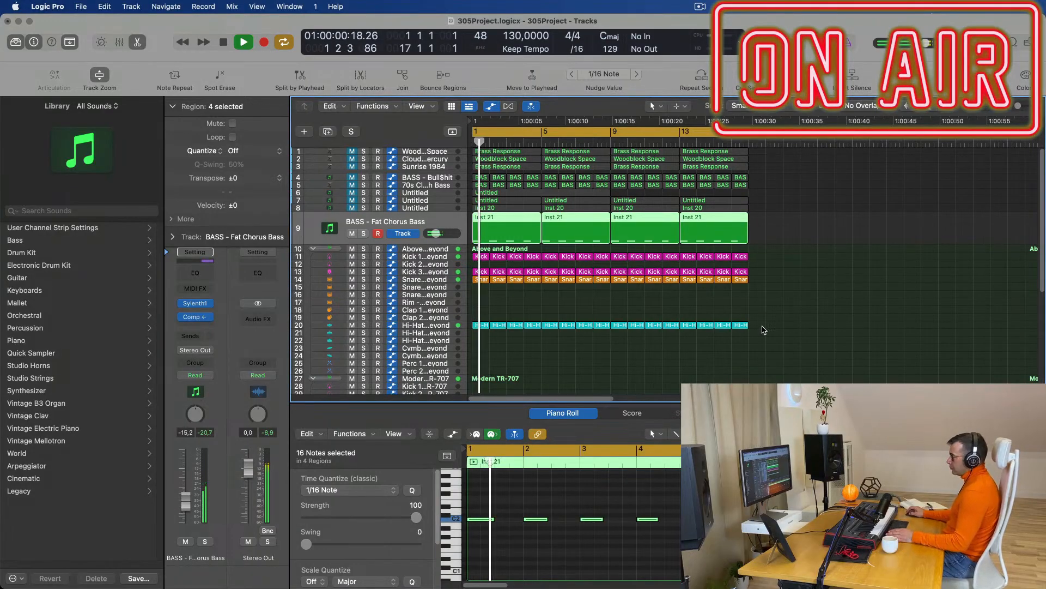
pyautogui.press('space')
pyautogui.press('space')
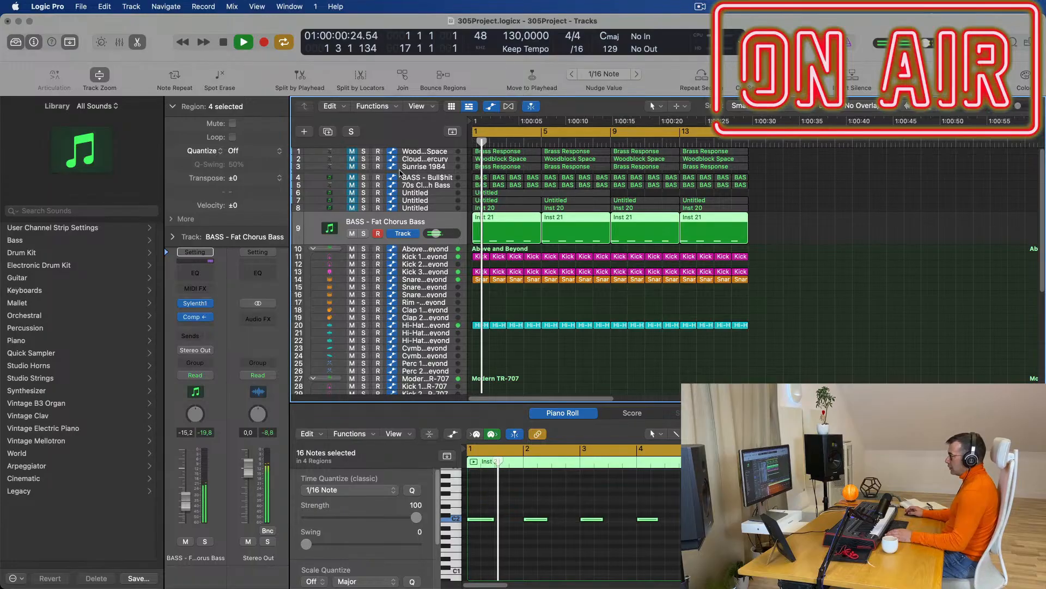
# Unmute the 70s Classic Synth Bass track.
pyautogui.click(435, 180)
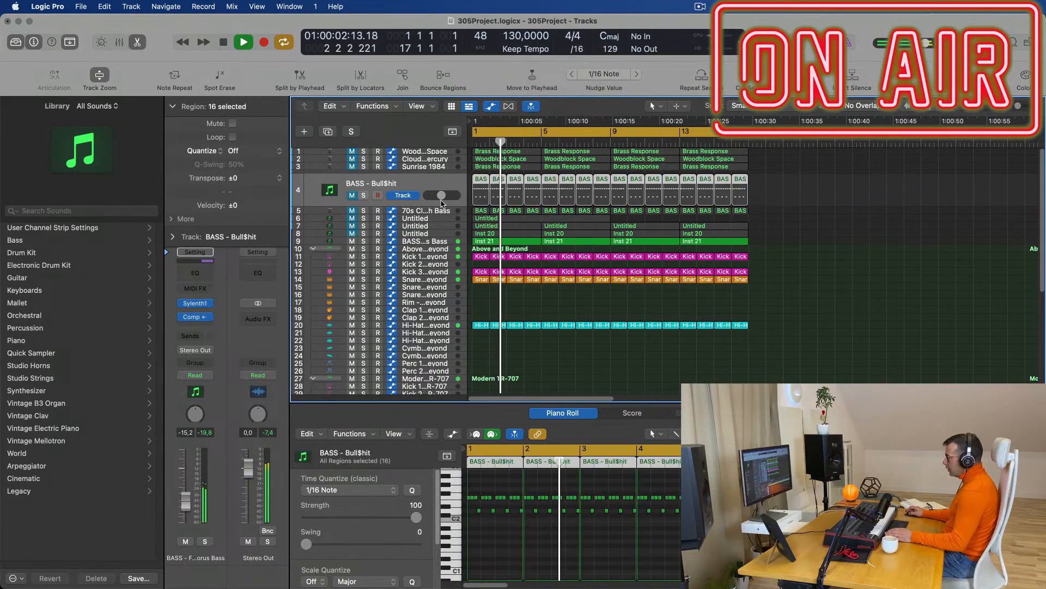
pyautogui.click(435, 212)
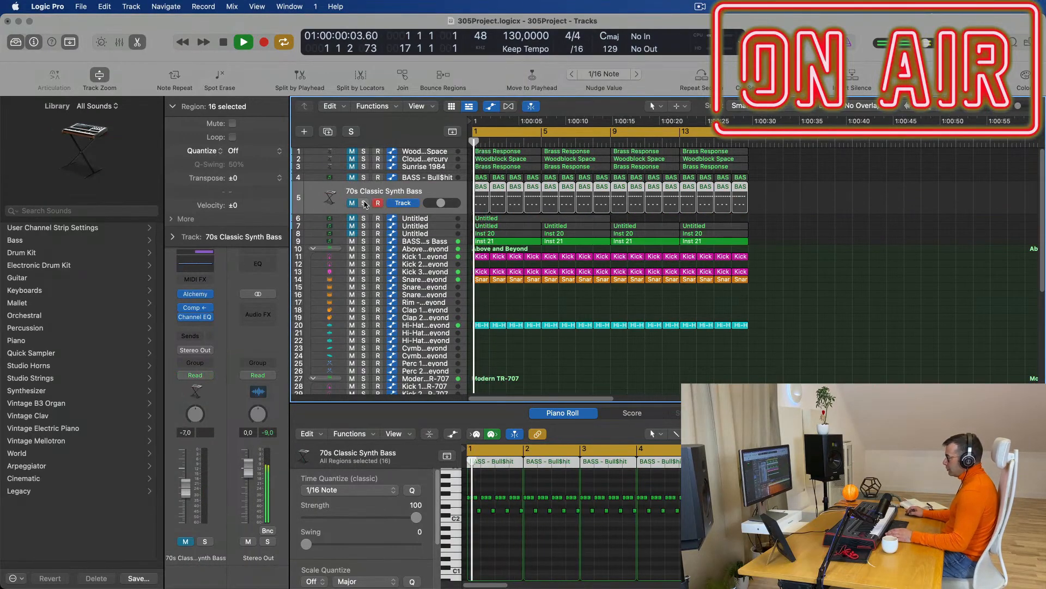
pyautogui.click(350, 203)
pyautogui.press('space')
pyautogui.scroll(2, 538, 545)
pyautogui.scroll(-5, 539, 542)
# Select the lower row of bass notes and lower the 70s Classic Synth Bass volume to -12,2 dB.
pyautogui.click(567, 544)
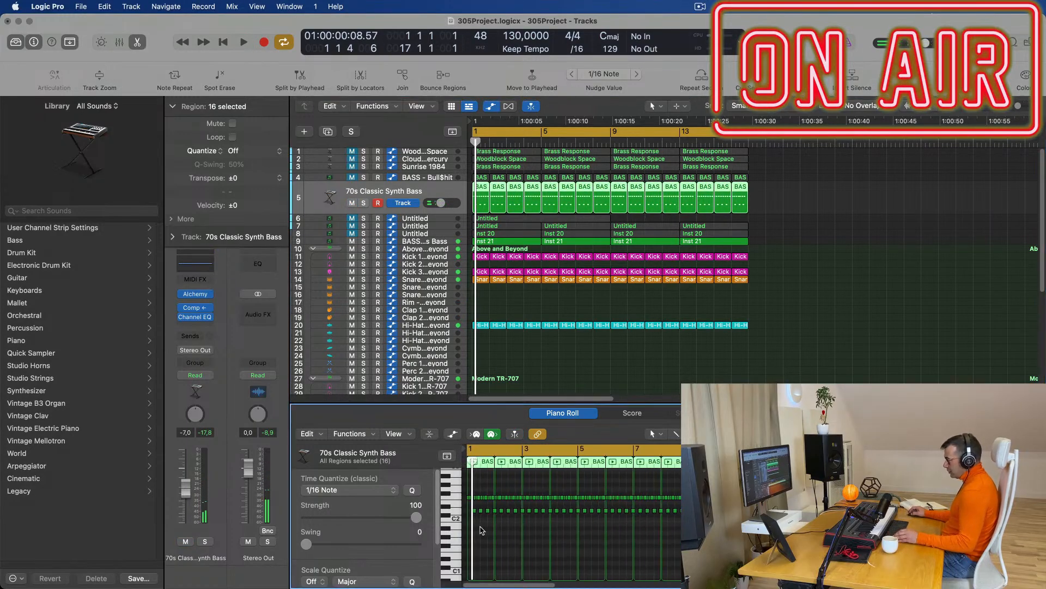
pyautogui.moveTo(927, 528); pyautogui.dragTo(466, 507)
pyautogui.scroll(2, 489, 553)
pyautogui.scroll(2, 491, 554)
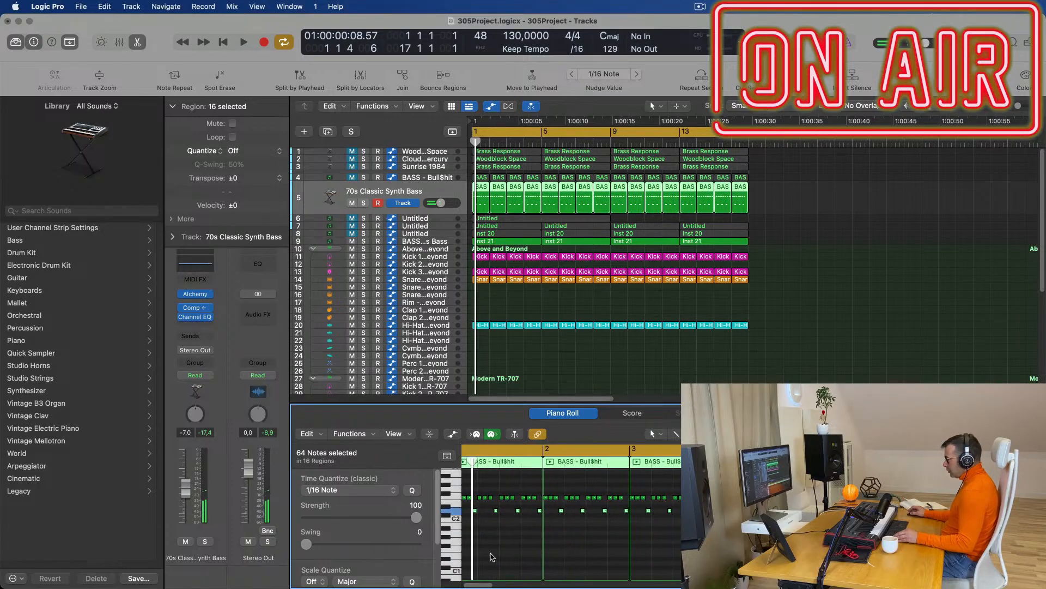
pyautogui.press('space')
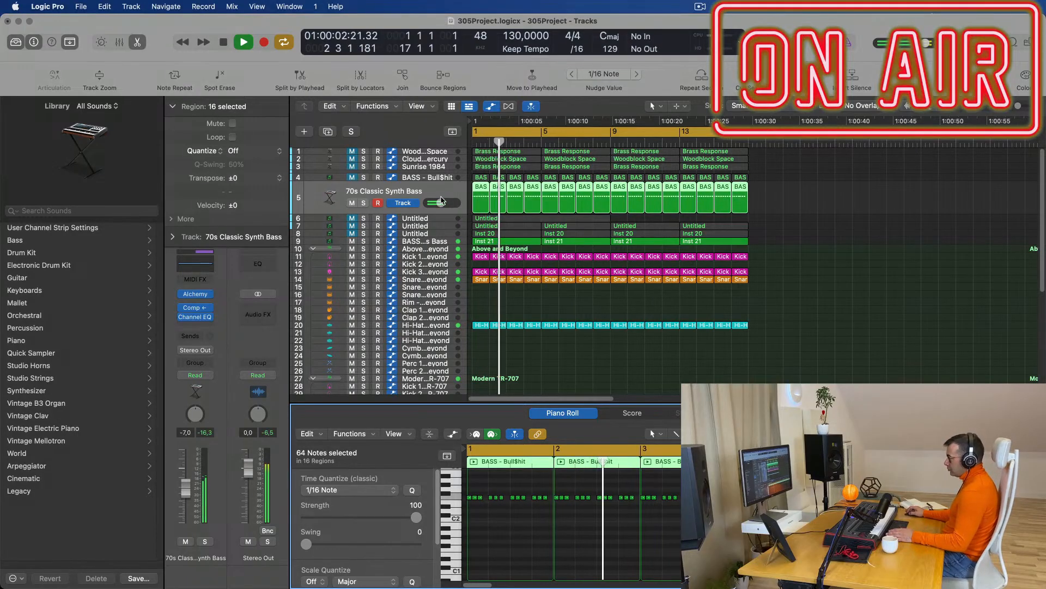
pyautogui.press('Return')
pyautogui.moveTo(185, 492); pyautogui.dragTo(186, 500)
pyautogui.press('Return')
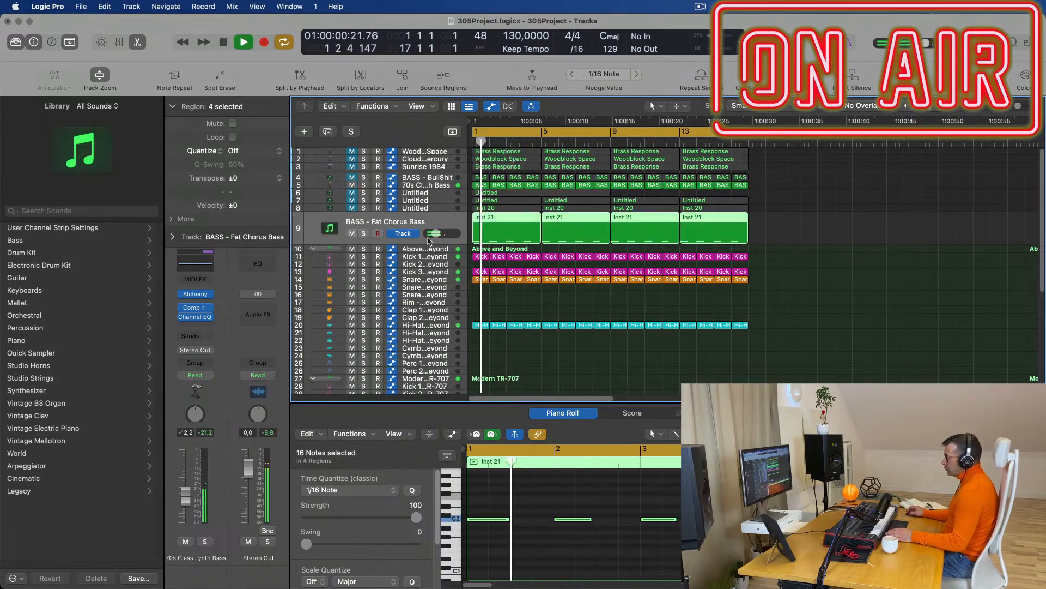
pyautogui.click(429, 241)
# Duplicate the Fat Chorus Bass track as track 10 and move track 5's 16 regions onto it.
pyautogui.press('space')
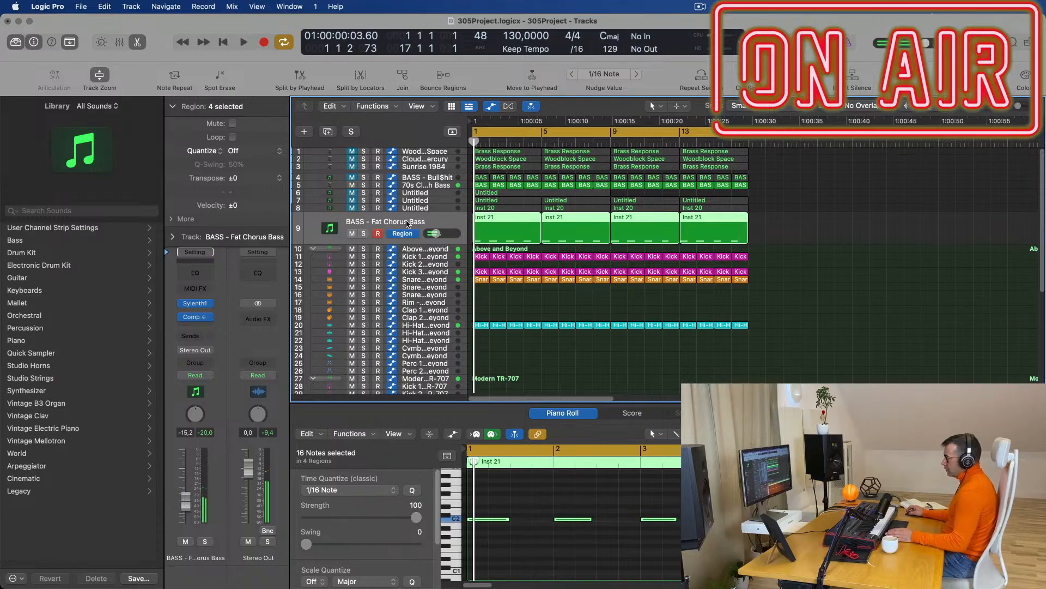
pyautogui.press('super+d')
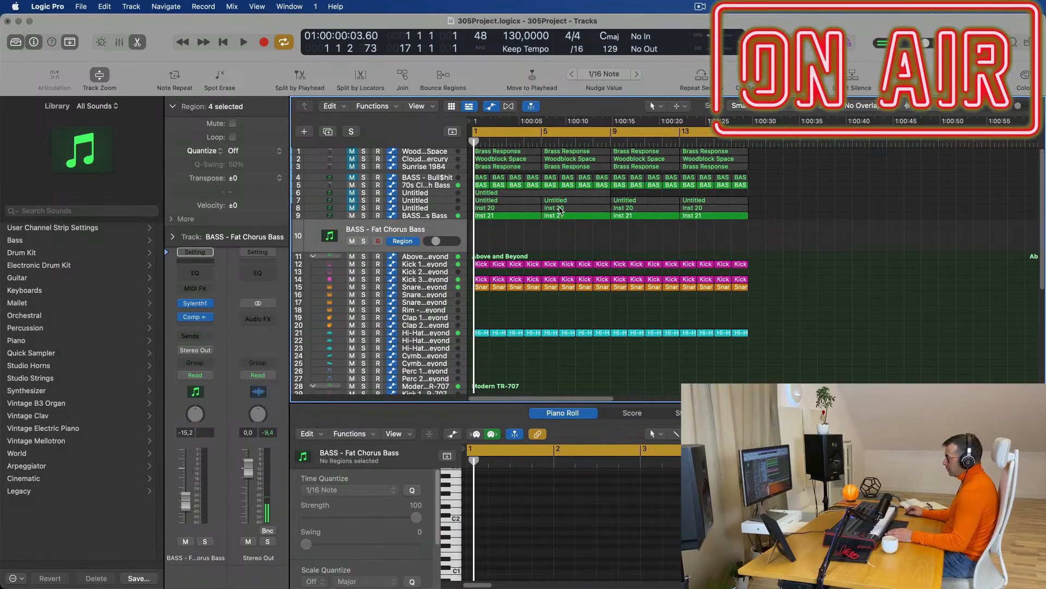
pyautogui.moveTo(778, 186); pyautogui.dragTo(477, 234)
pyautogui.press('space')
# Step track 10's Sylenth1 to the Feelin Good preset and lower its volume to -21,5 dB.
pyautogui.press('space')
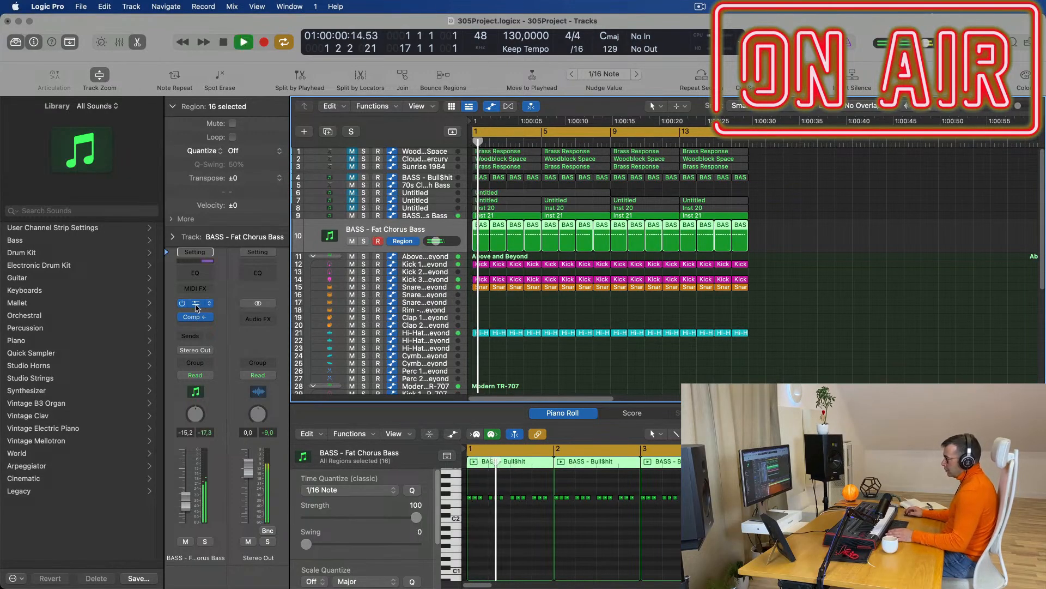
pyautogui.click(196, 304)
pyautogui.press('space')
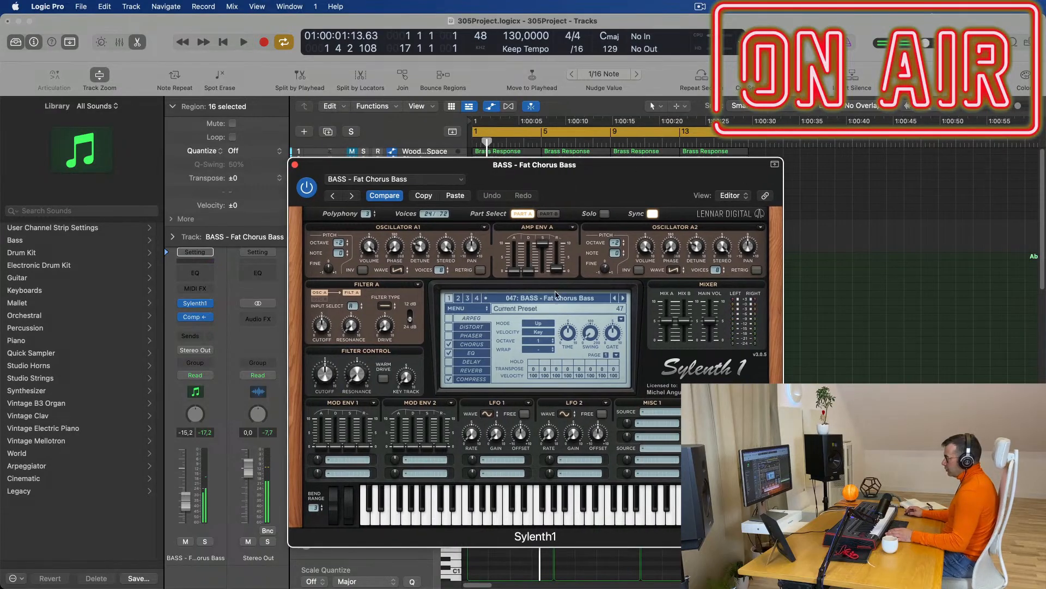
pyautogui.press('space')
pyautogui.click(622, 298)
pyautogui.click(623, 299)
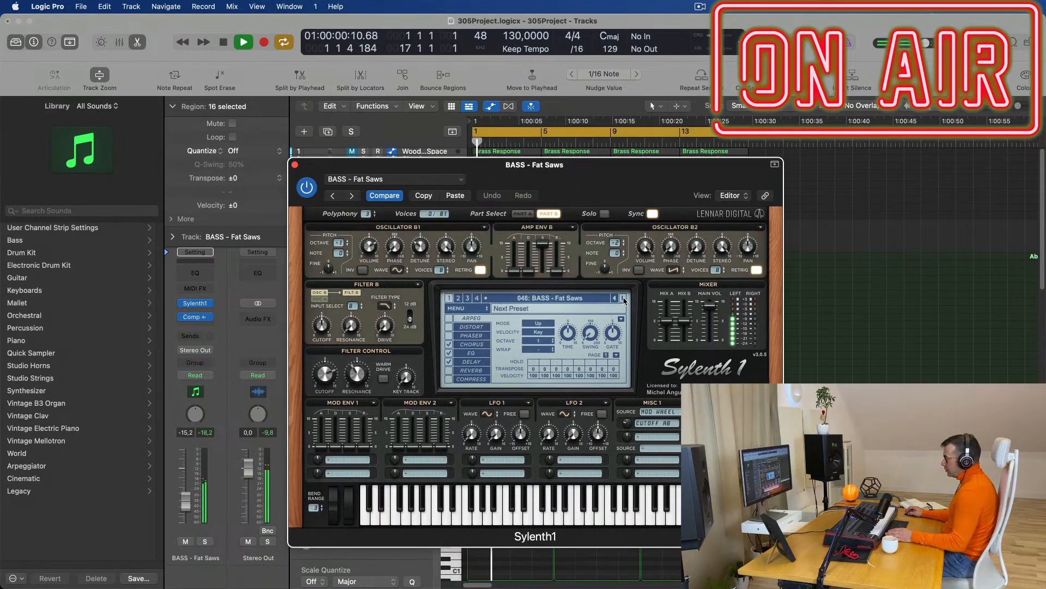
pyautogui.moveTo(608, 199); pyautogui.dragTo(808, 160)
pyautogui.press('space')
pyautogui.press('space')
pyautogui.moveTo(186, 507); pyautogui.dragTo(186, 511)
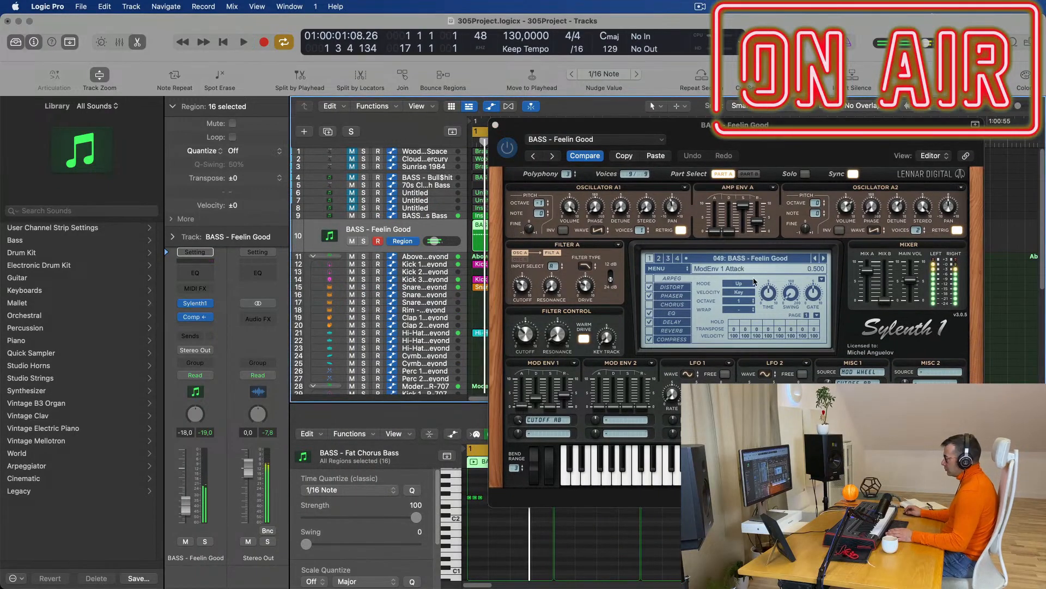
# Step through Felicity and Flavour Park to BASS - Get Outta My Way, then close Sylenth1.
pyautogui.click(824, 258)
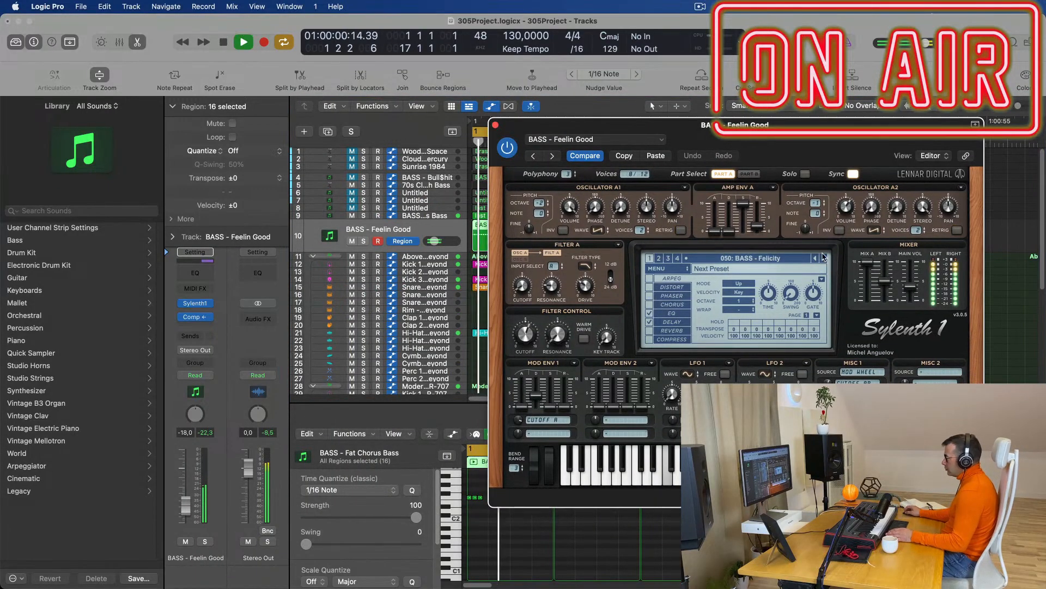
pyautogui.moveTo(897, 125); pyautogui.dragTo(614, 148)
pyautogui.press('space')
pyautogui.click(541, 282)
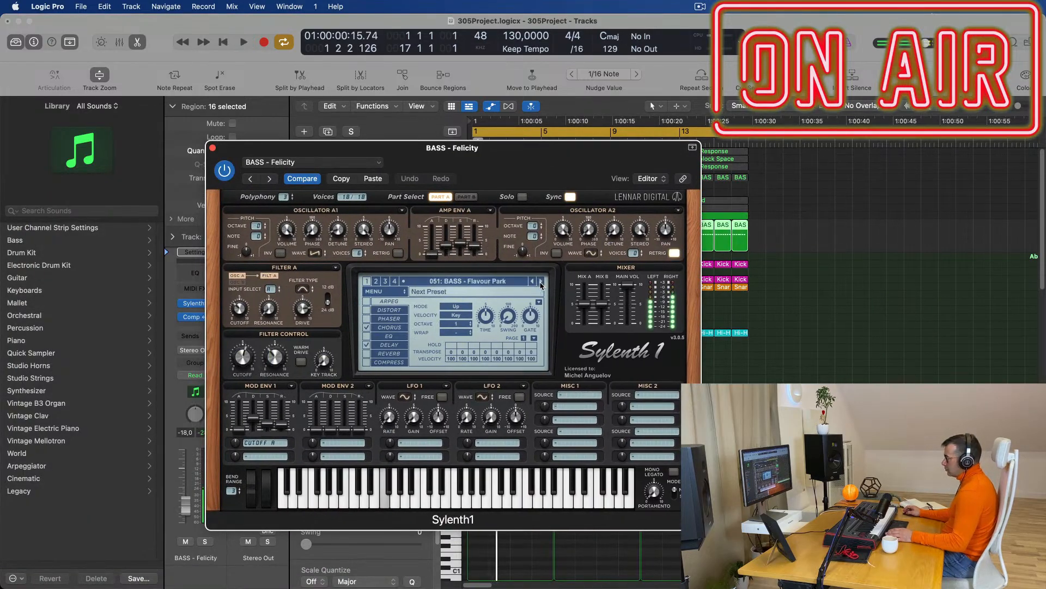
pyautogui.click(541, 281)
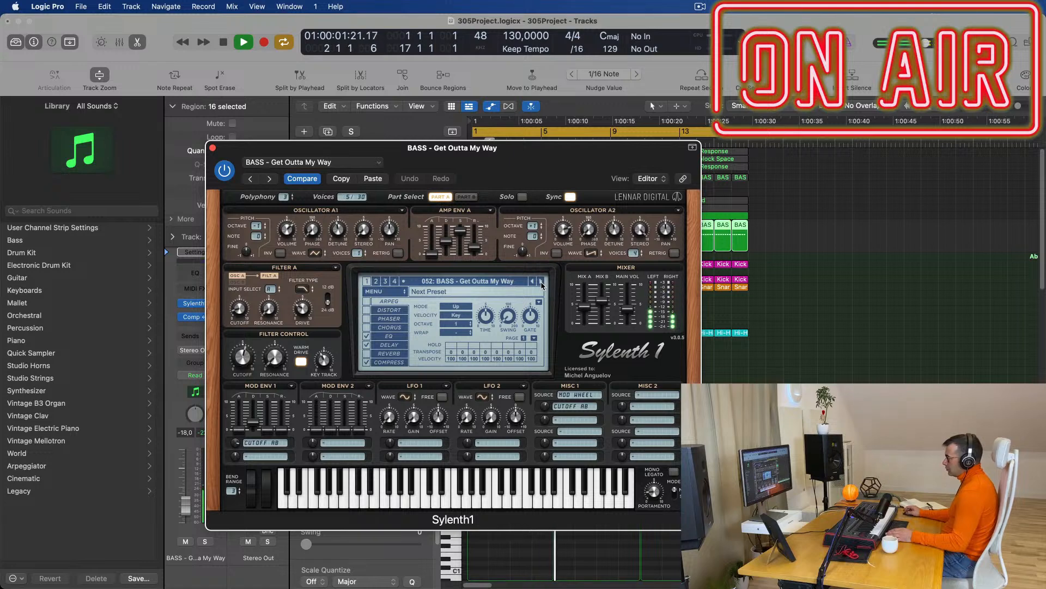
pyautogui.moveTo(556, 168); pyautogui.dragTo(611, 180)
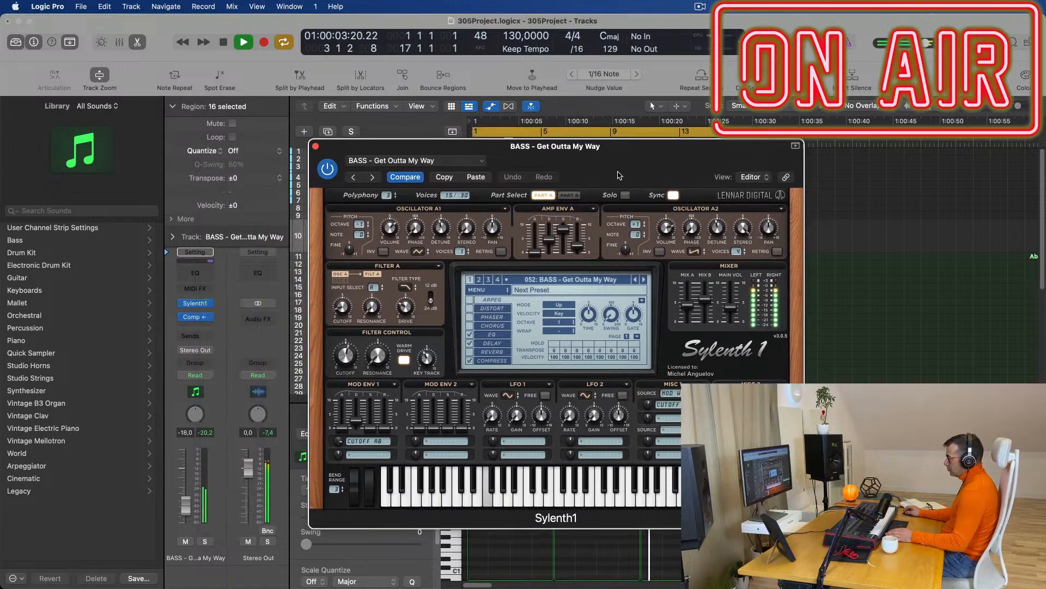
pyautogui.click(268, 160)
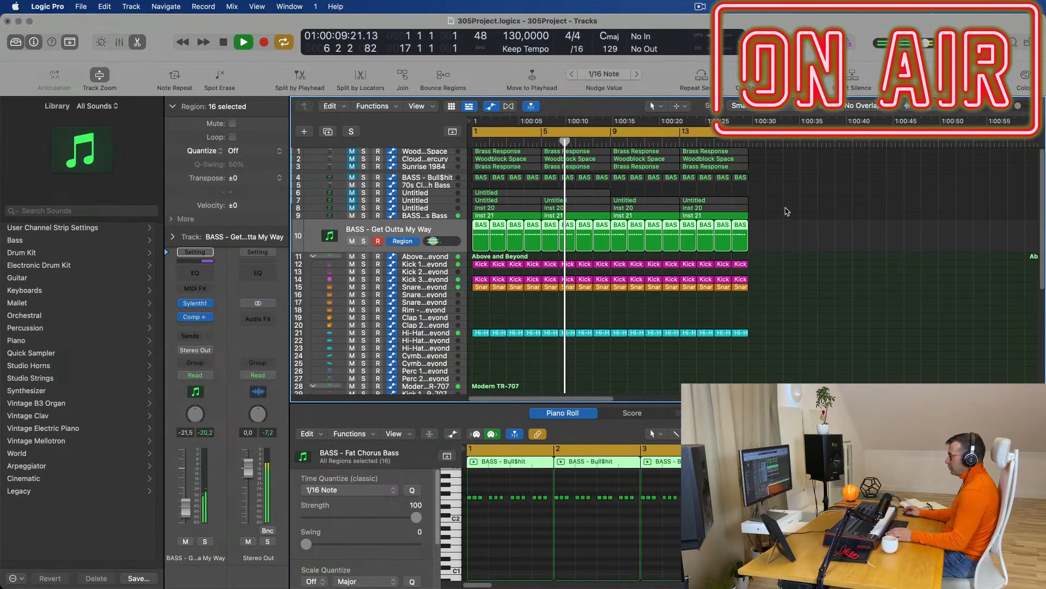
# Audition the Fat Chorus Bass, Inst 20 and Woodblock Space tracks, leaving Woodblock Space's instrument unchanged.
pyautogui.click(812, 256)
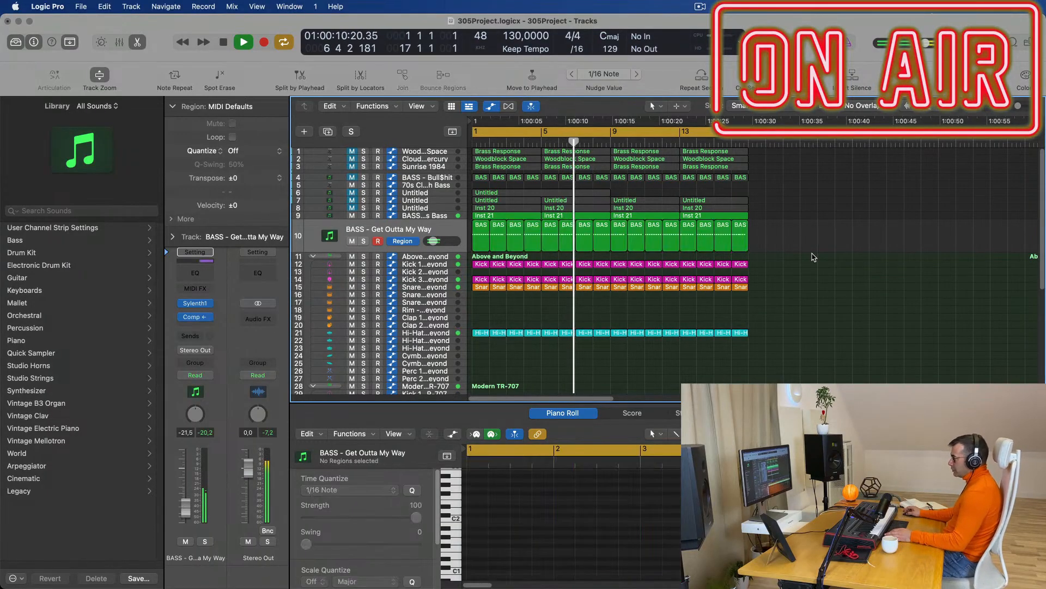
pyautogui.click(428, 215)
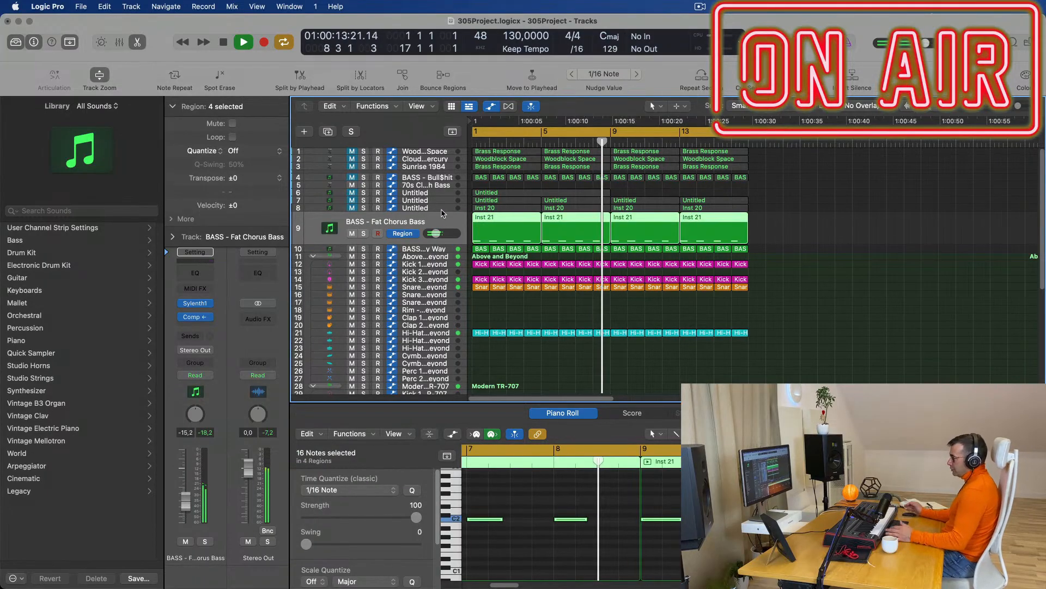
pyautogui.click(431, 210)
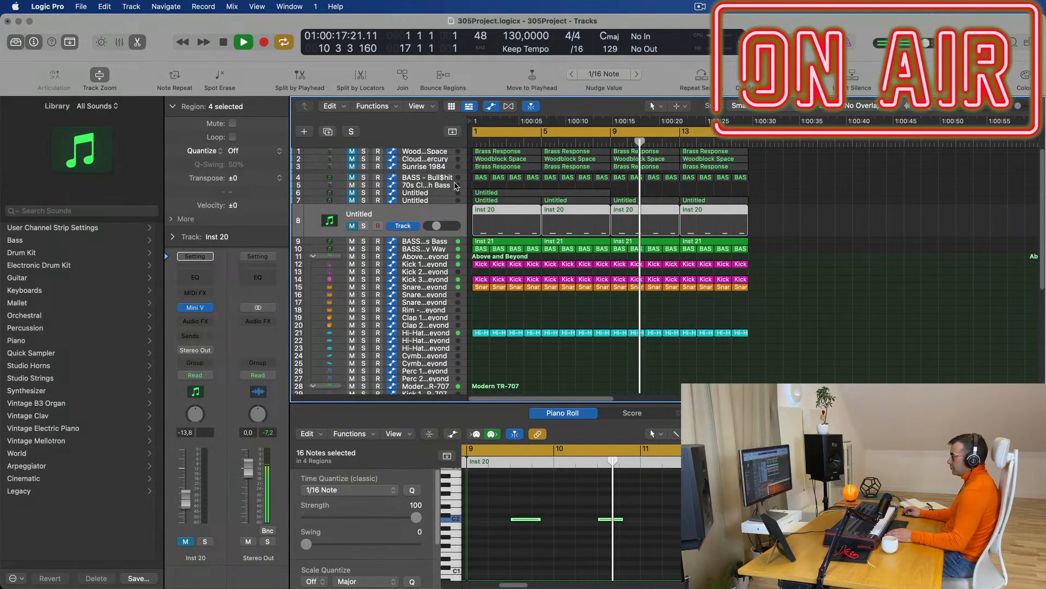
pyautogui.click(439, 154)
pyautogui.press('Return')
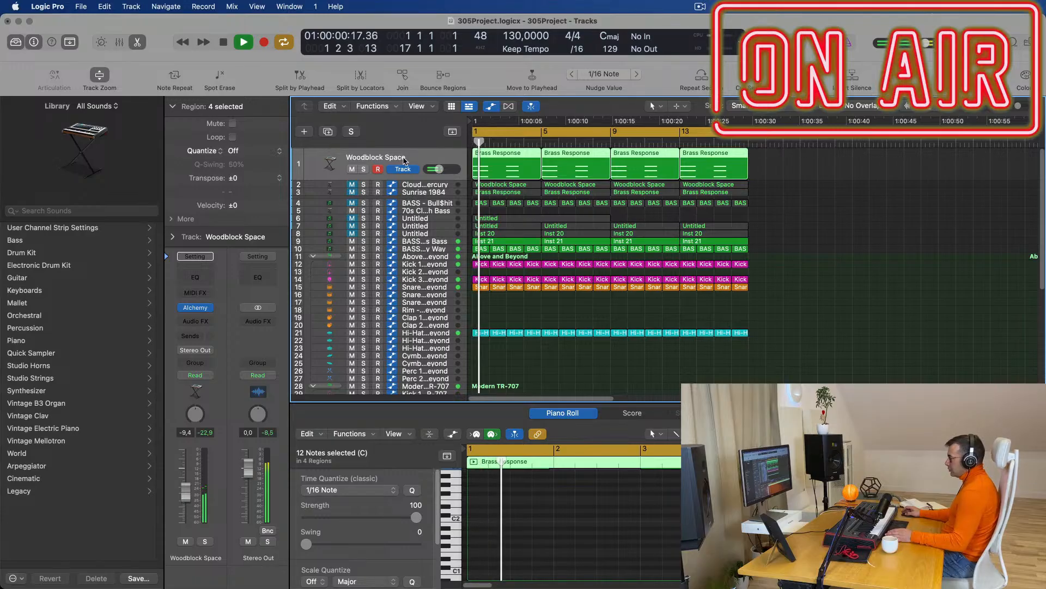
pyautogui.press('Return')
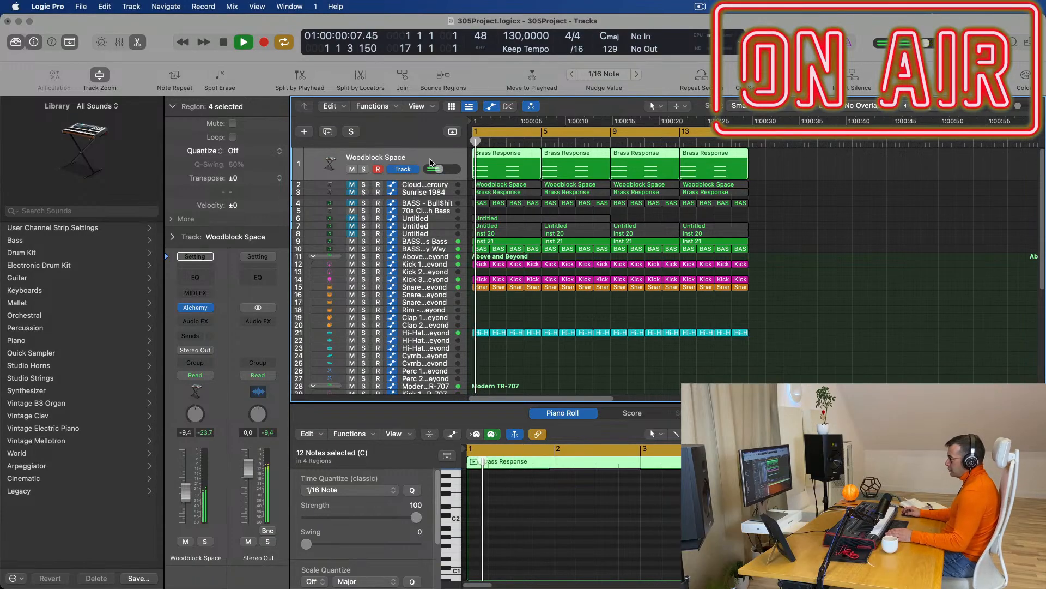
pyautogui.click(209, 307)
pyautogui.moveTo(242, 247)
pyautogui.click(807, 311)
pyautogui.press('Return')
# Copy the Get Outta My Way track to track 11 and move the first Brass Response region onto it.
pyautogui.click(430, 251)
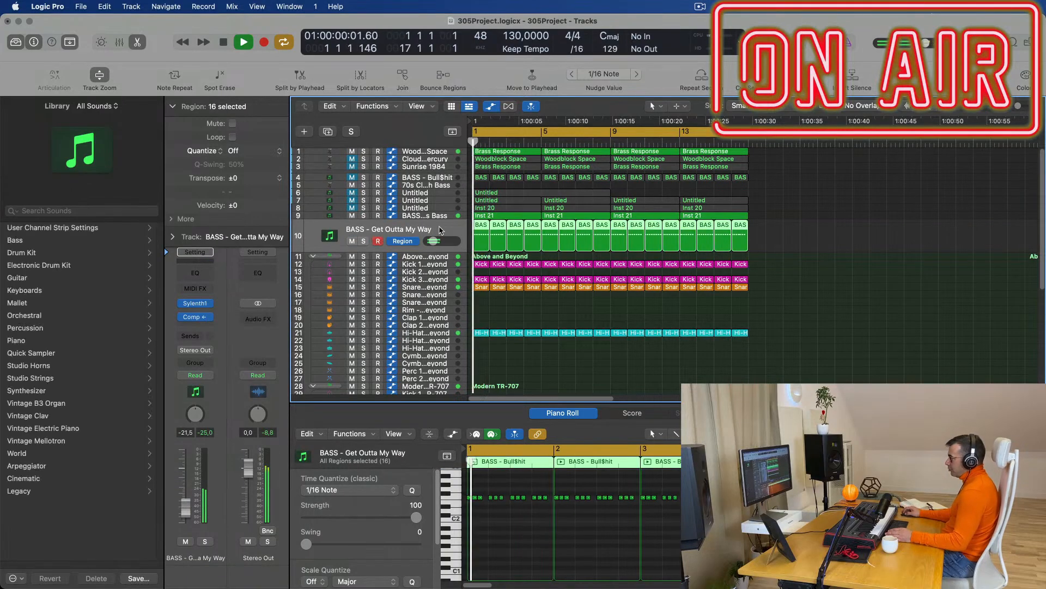
pyautogui.click(328, 132)
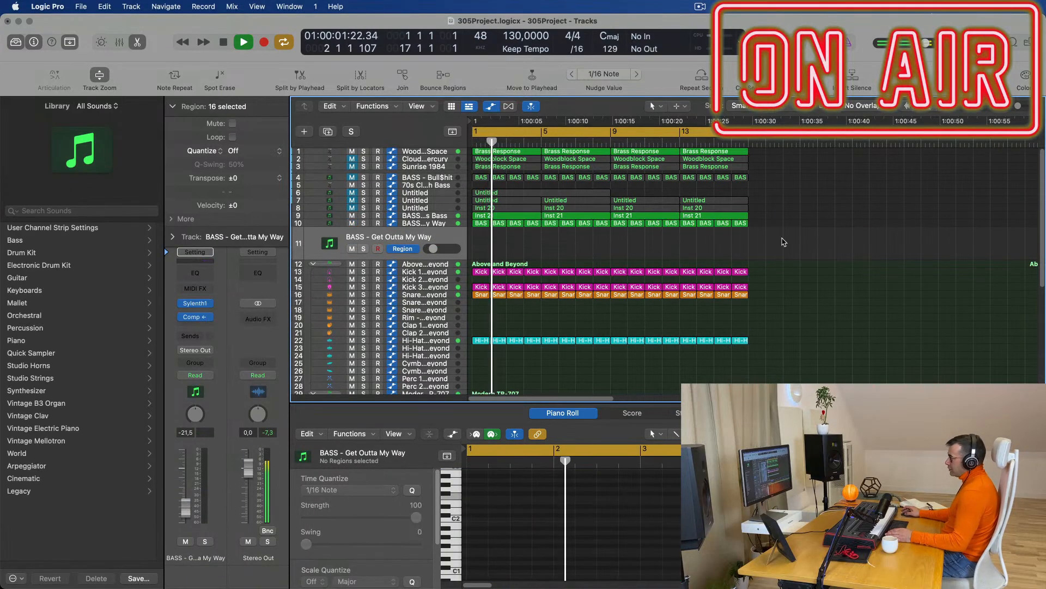
pyautogui.press('space')
pyautogui.moveTo(511, 152); pyautogui.dragTo(515, 248)
pyautogui.press('space')
pyautogui.press('space')
pyautogui.press('space')
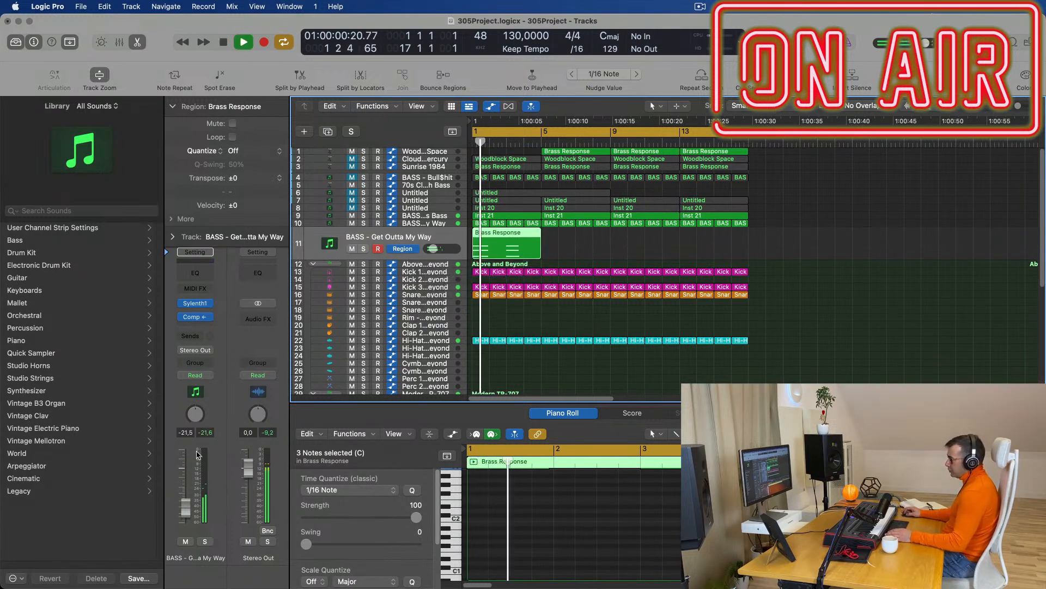
pyautogui.scroll(5, 522, 512)
pyautogui.scroll(2, 522, 512)
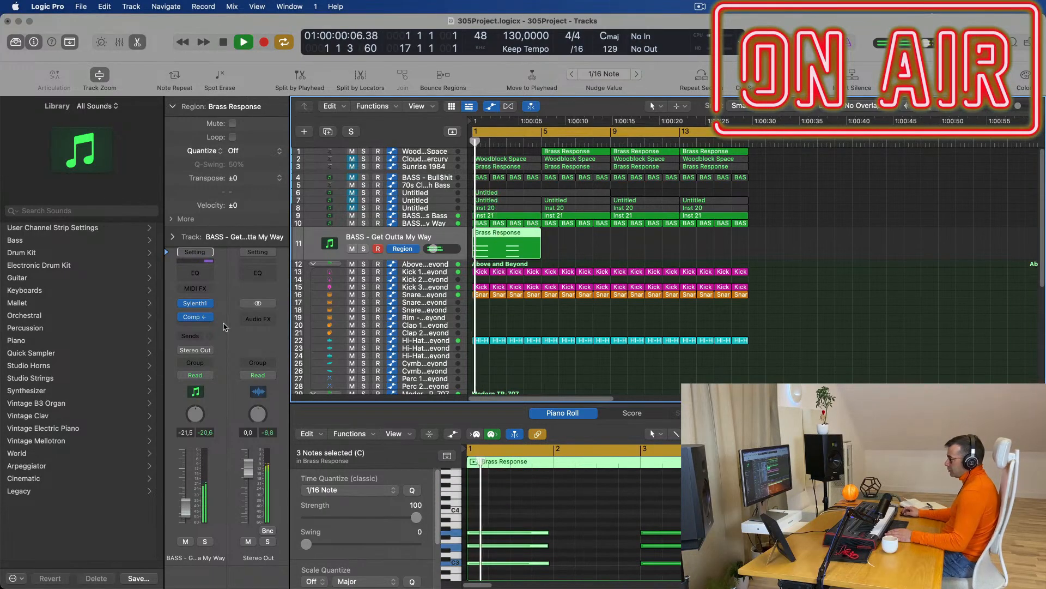
pyautogui.click(196, 304)
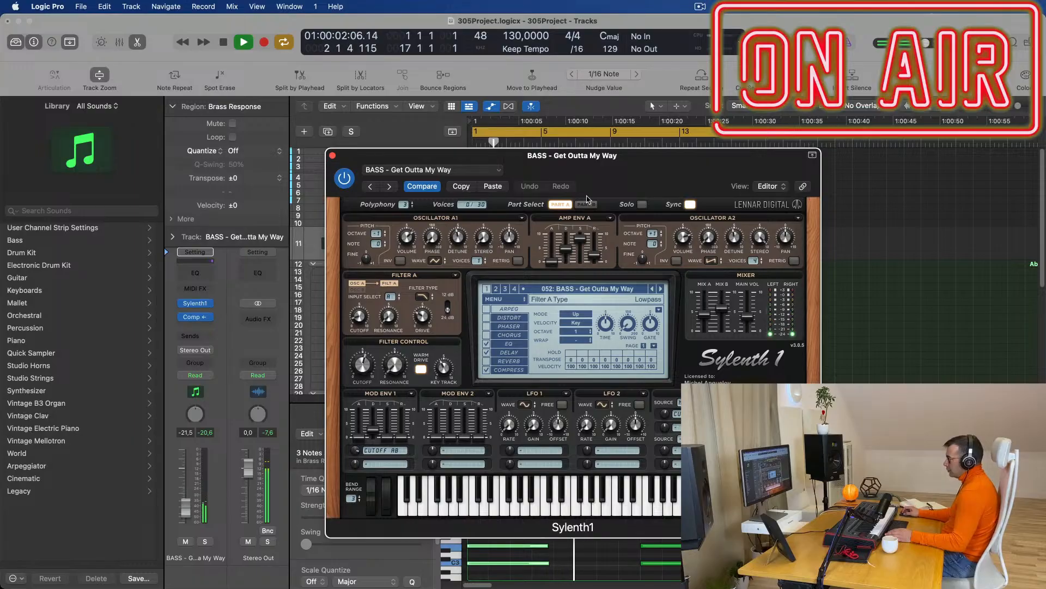
# Load Sylenth1 preset 002: ARP - Acid Thing 2 on track 11 and close the synth window.
pyautogui.moveTo(639, 168); pyautogui.dragTo(717, 150)
pyautogui.click(641, 272)
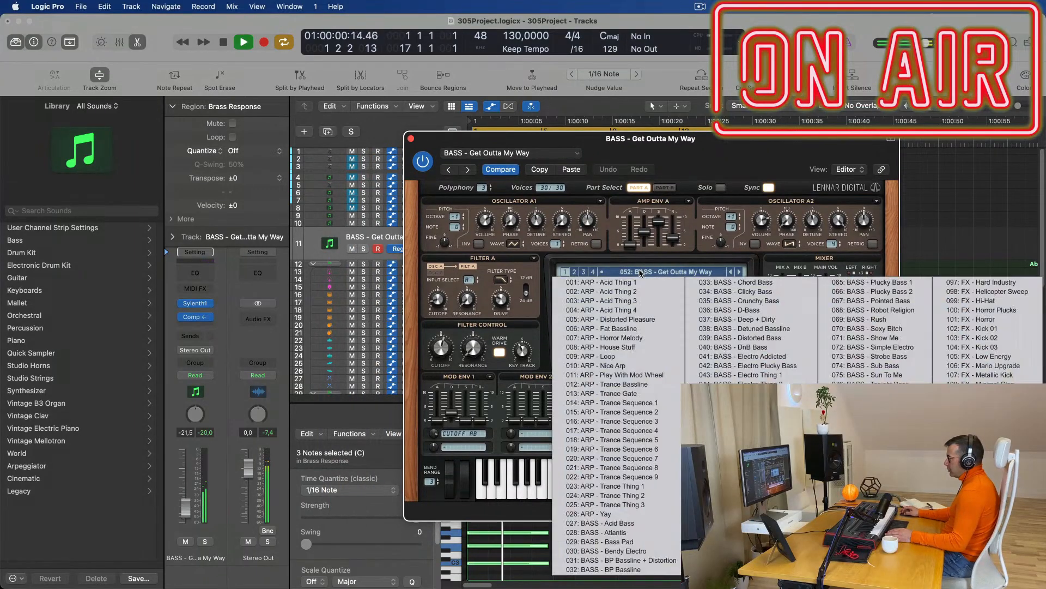
pyautogui.click(601, 291)
pyautogui.moveTo(706, 149); pyautogui.dragTo(795, 160)
pyautogui.press('space')
pyautogui.press('space')
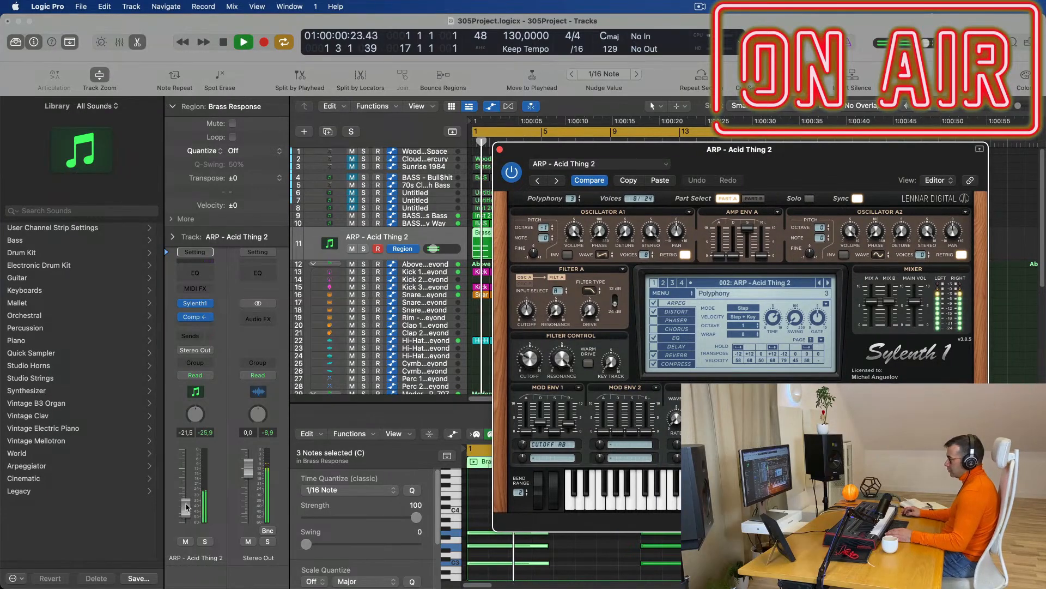
pyautogui.moveTo(499, 153); pyautogui.dragTo(304, 244)
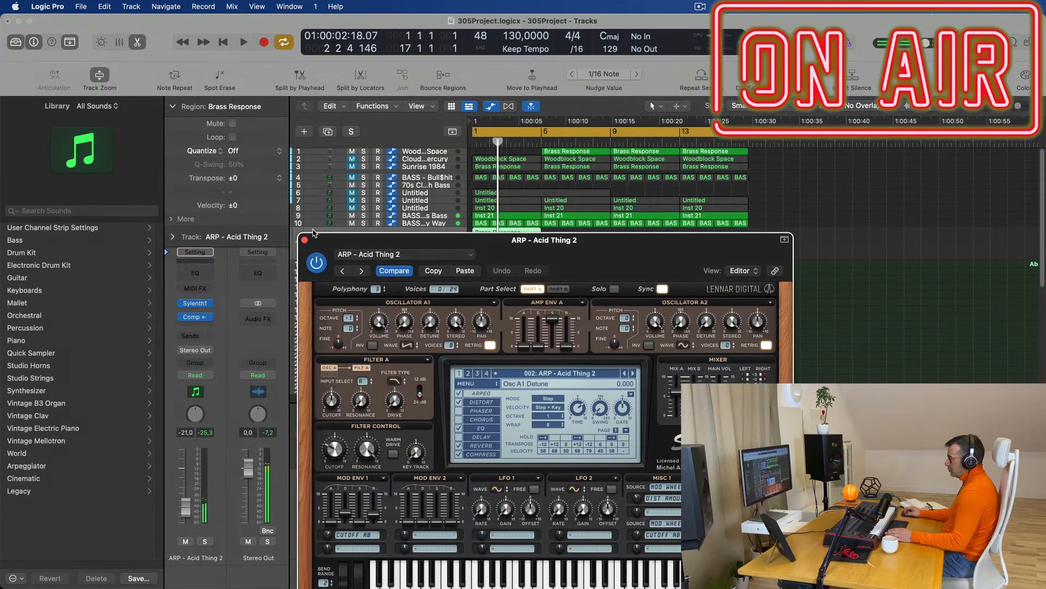
pyautogui.click(304, 244)
pyautogui.press('space')
# Deselect the Brass Response notes in track 11's region.
pyautogui.scroll(-4, 667, 550)
pyautogui.moveTo(670, 569); pyautogui.dragTo(619, 485)
pyautogui.scroll(1, 571, 548)
pyautogui.click(695, 531)
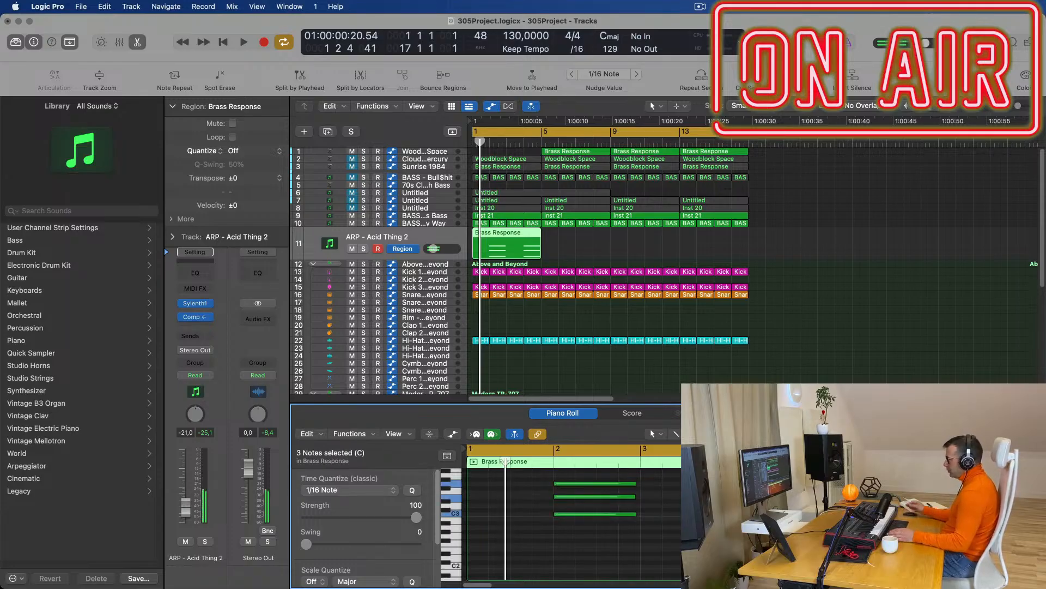
# Play the song to hear the new Acid Thing 2 arp.
pyautogui.press('space')
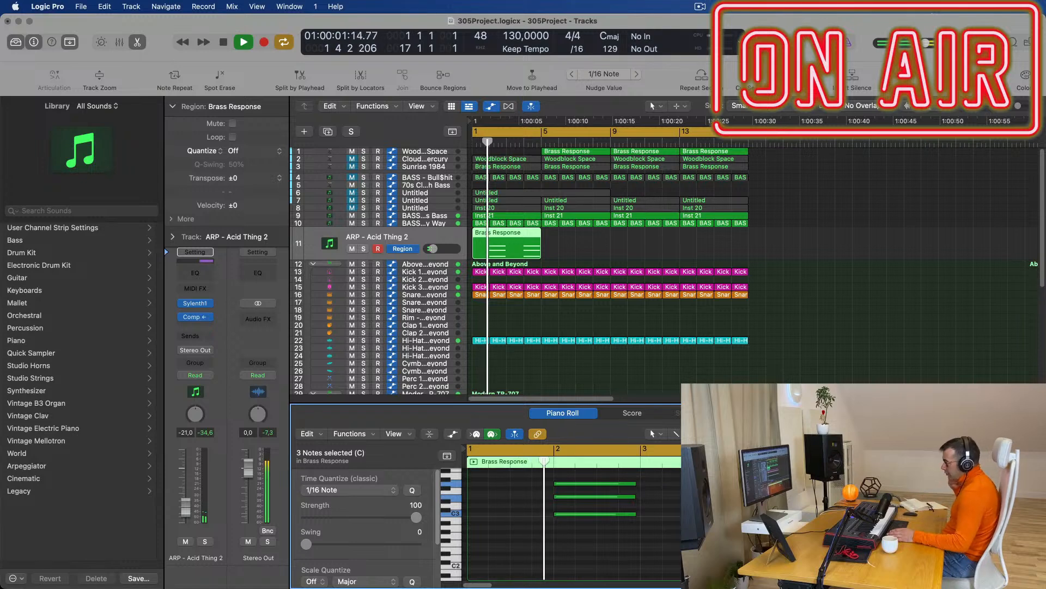
pyautogui.press('space')
pyautogui.press('space')
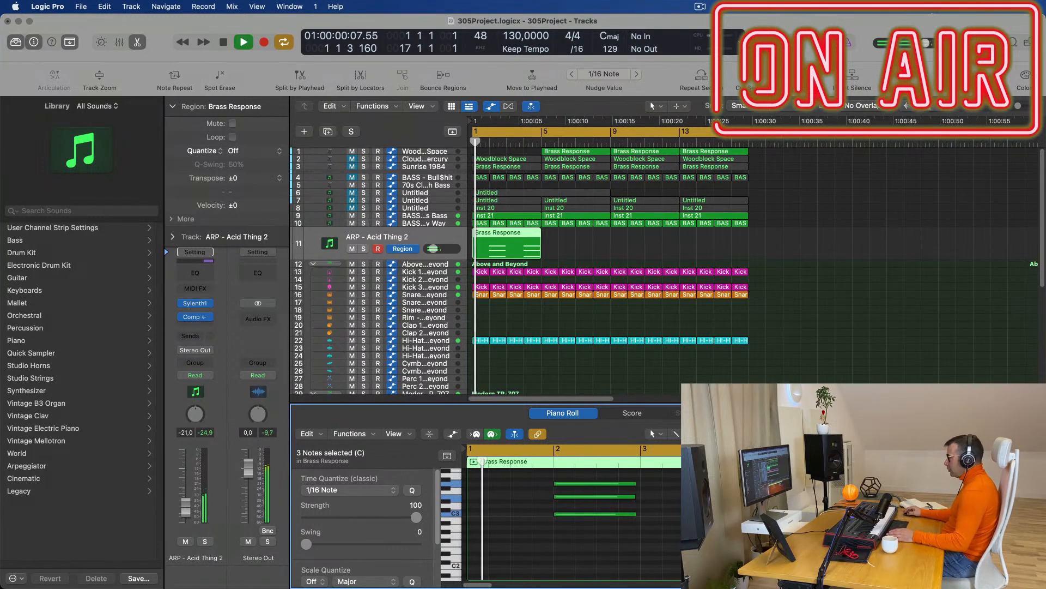
pyautogui.scroll(-1, 653, 258)
pyautogui.press('space')
# Audition the Get Outta My Way and Fat Chorus Bass tracks, selecting the note at bar 2.
pyautogui.click(431, 213)
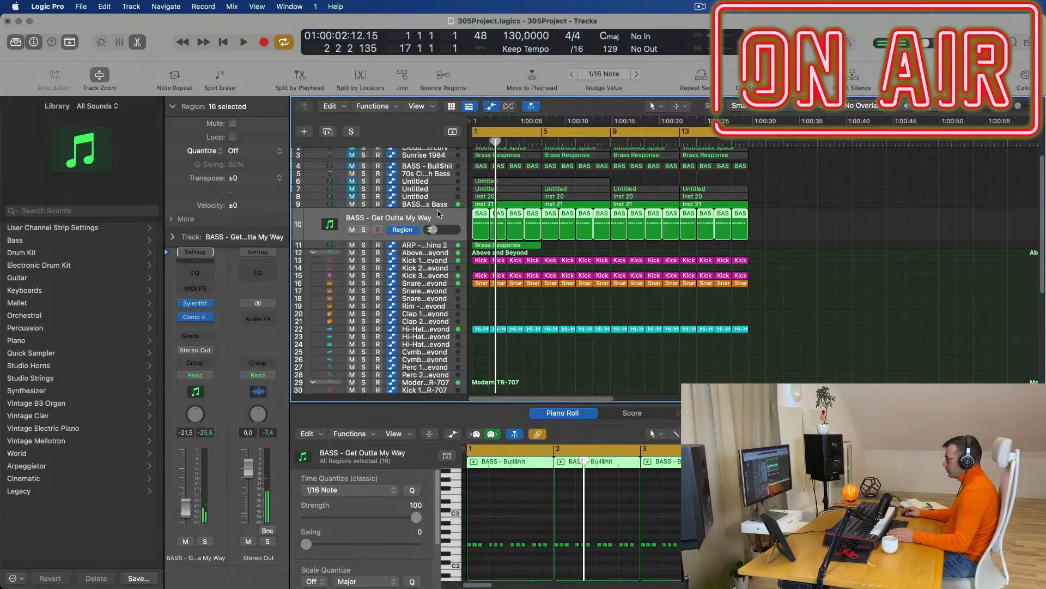
pyautogui.press('space')
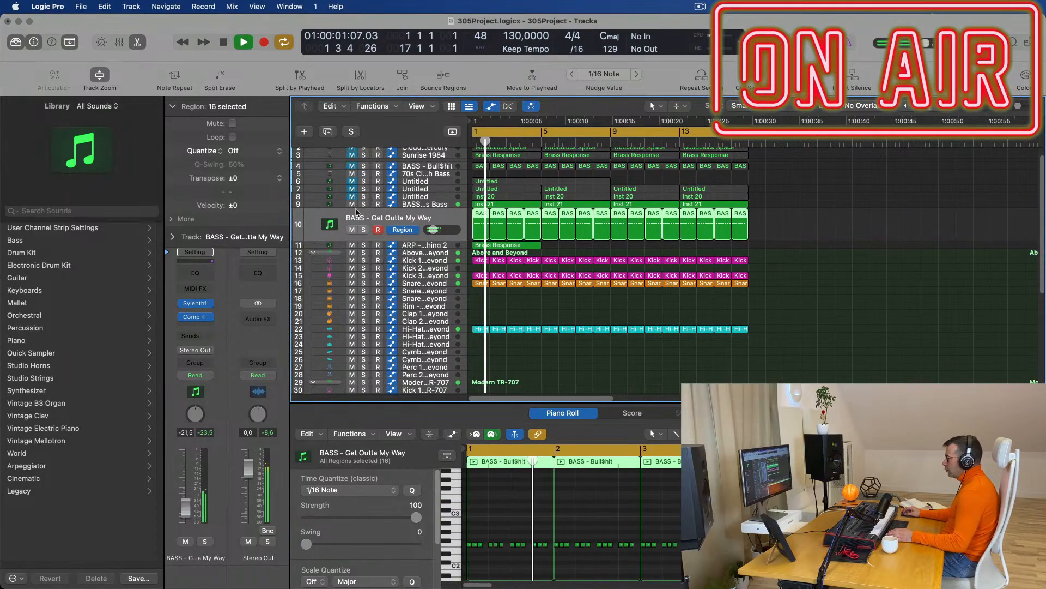
pyautogui.press('space')
pyautogui.press('Up')
pyautogui.press('space')
pyautogui.click(572, 567)
pyautogui.press('space')
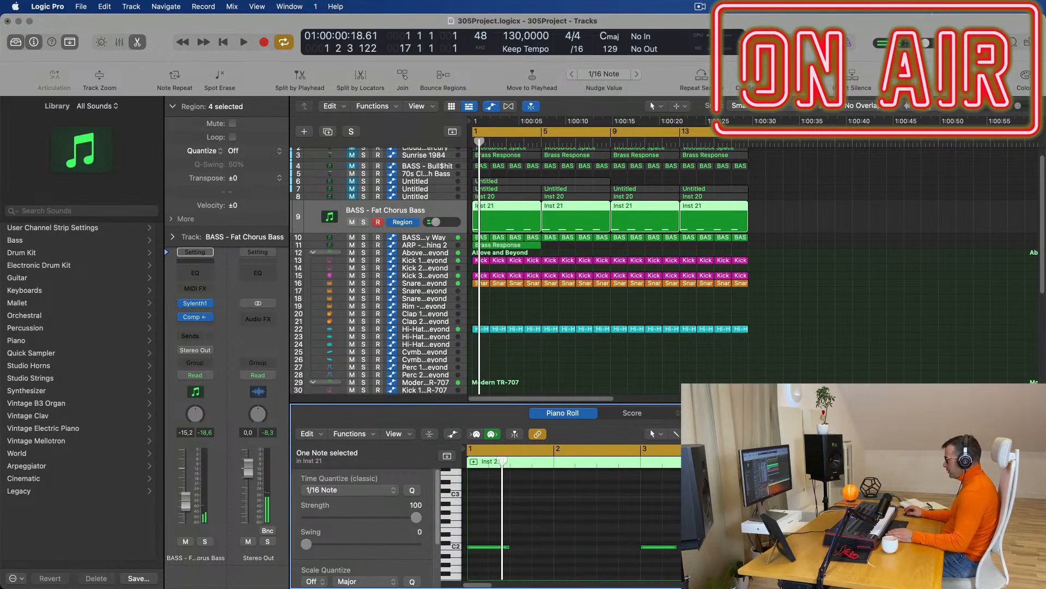
pyautogui.press('space')
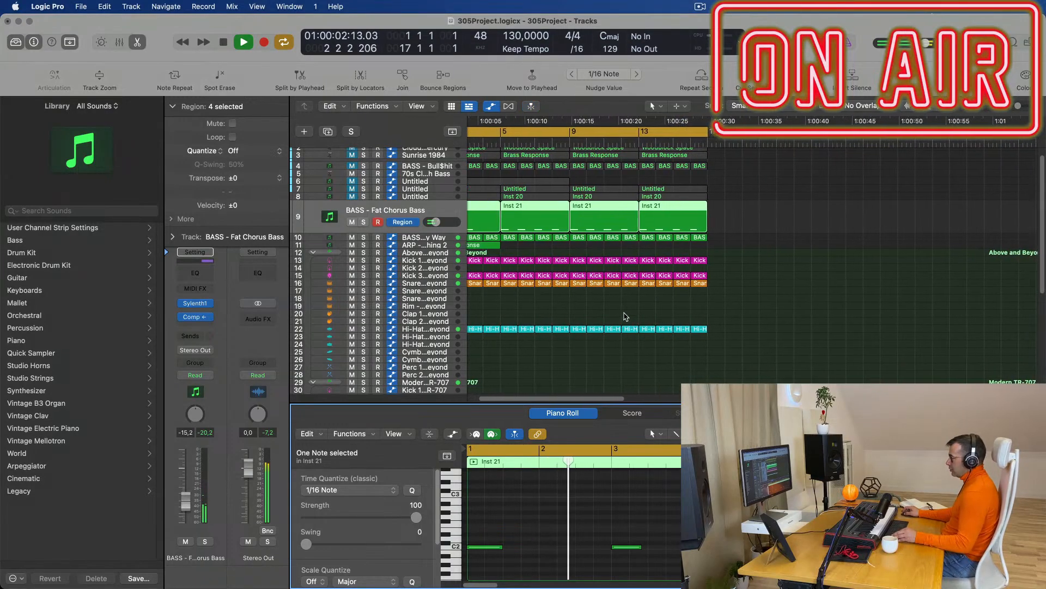
pyautogui.press('space')
# Select the ARP - Acid Thing 2 track and reopen its Sylenth1 window.
pyautogui.click(410, 246)
pyautogui.press('space')
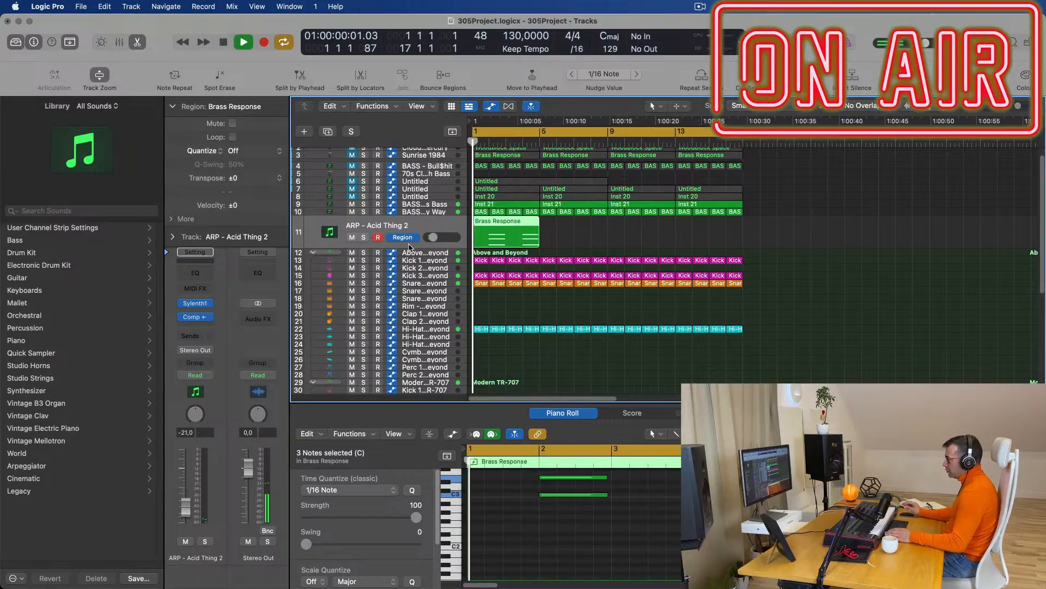
pyautogui.press('space')
pyautogui.press('space')
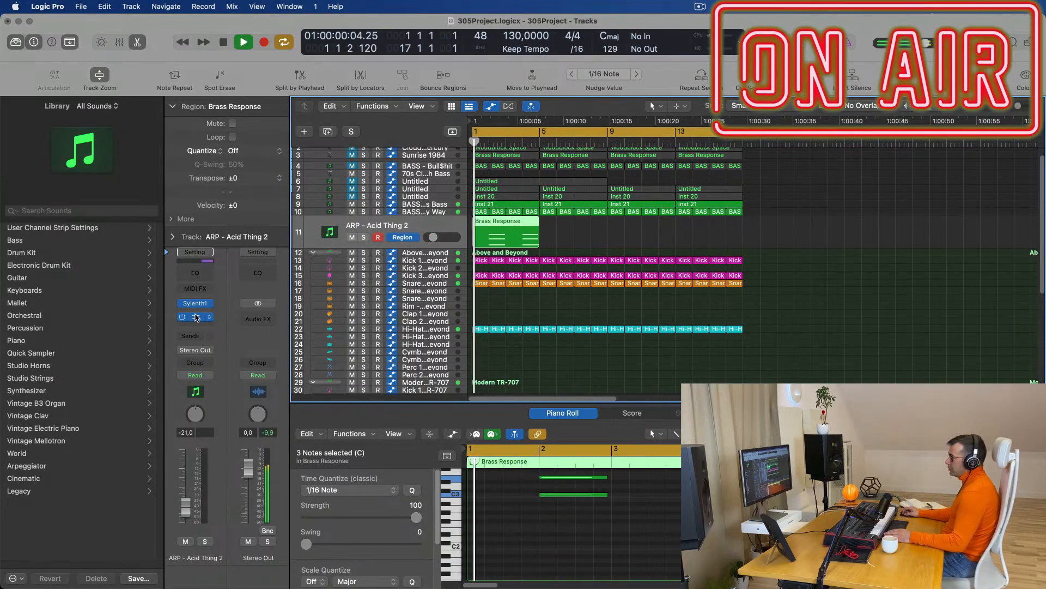
pyautogui.click(196, 305)
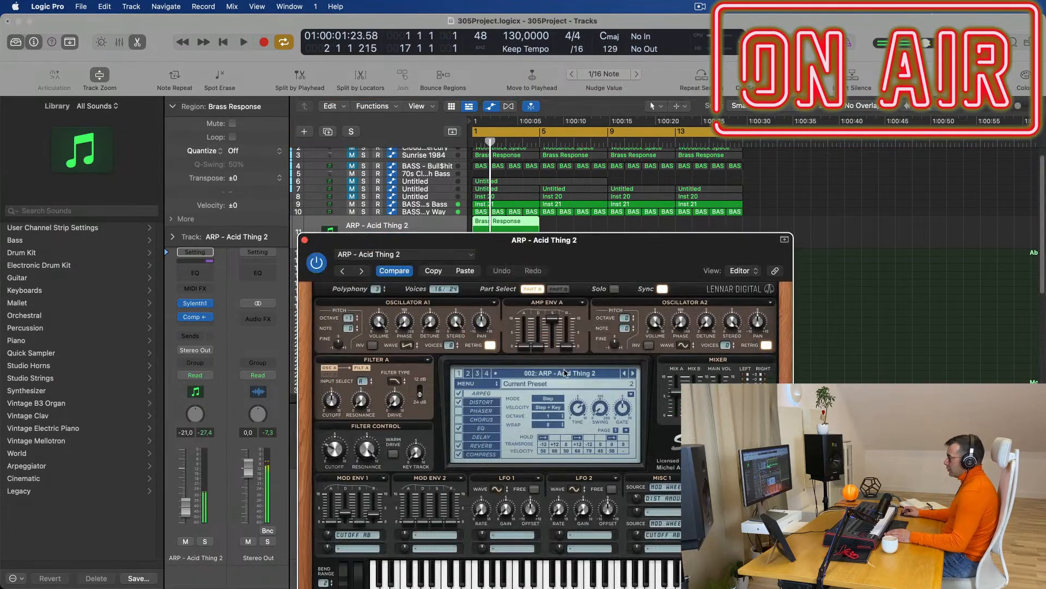
# Step Sylenth1 forward to 006: ARP - Fat Bassline and raise track 11's fader to -14,2 dB.
pyautogui.click(632, 374)
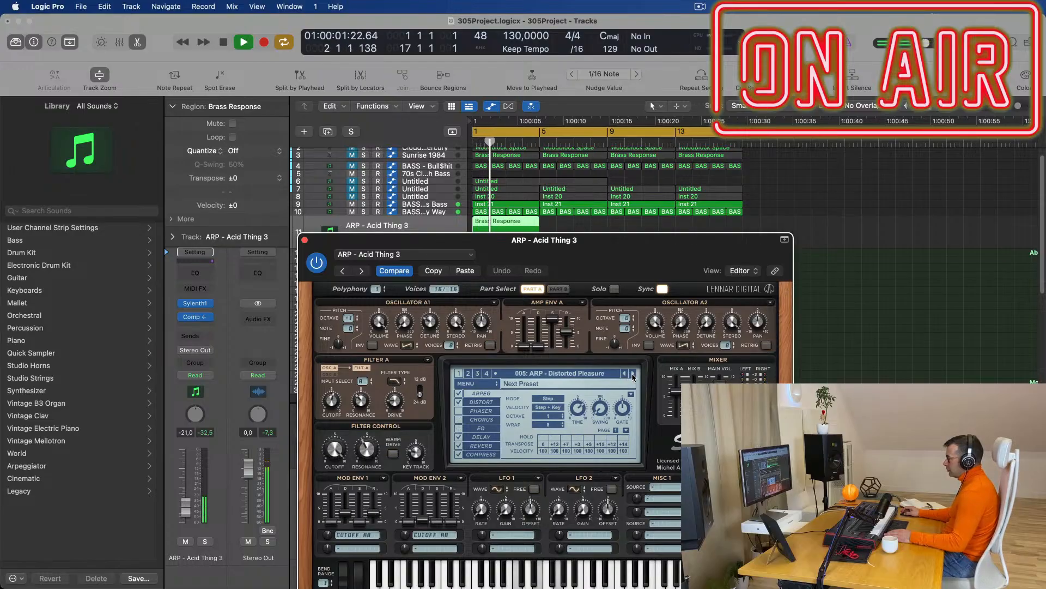
pyautogui.click(633, 374)
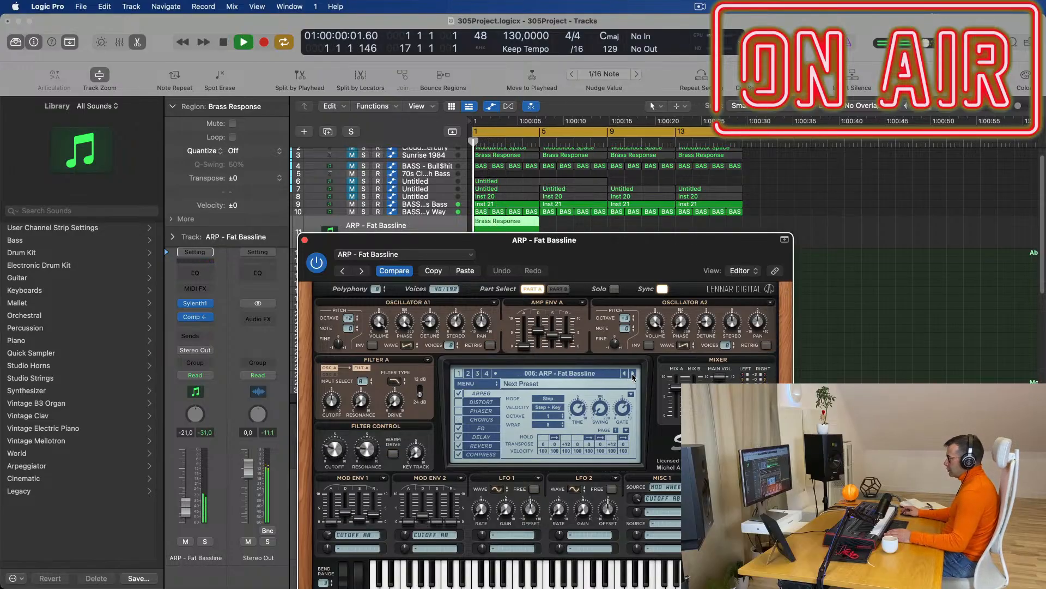
pyautogui.moveTo(638, 257); pyautogui.dragTo(784, 226)
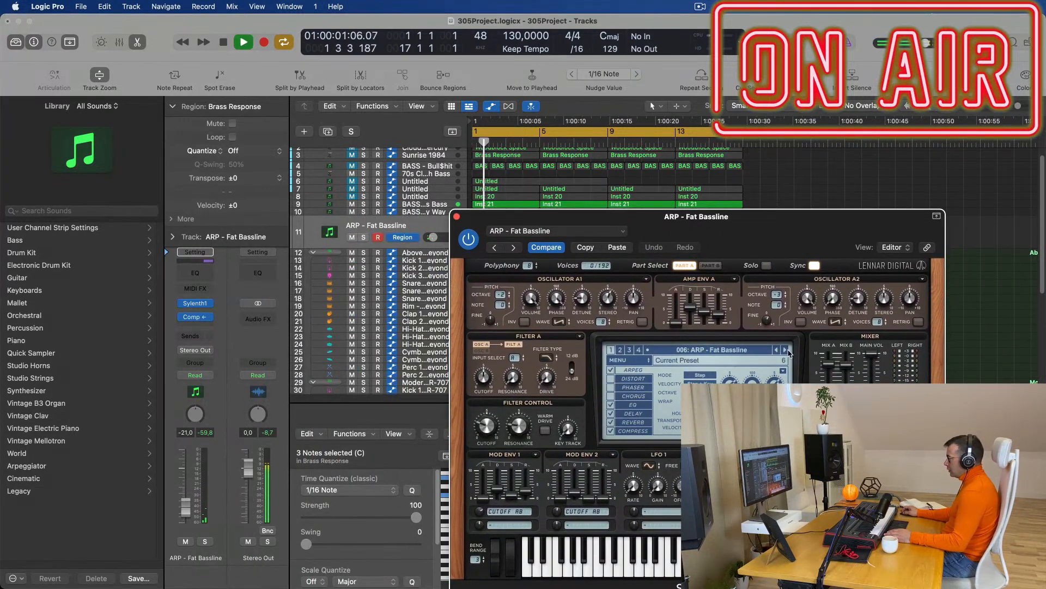
pyautogui.moveTo(180, 501); pyautogui.dragTo(180, 500)
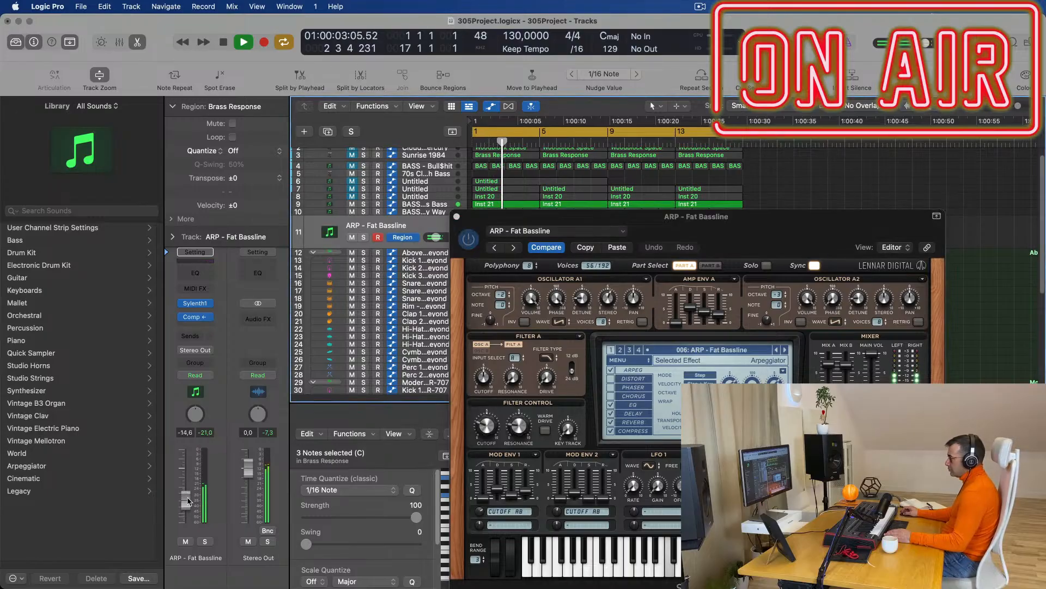
pyautogui.press('space')
pyautogui.moveTo(751, 222); pyautogui.dragTo(746, 295)
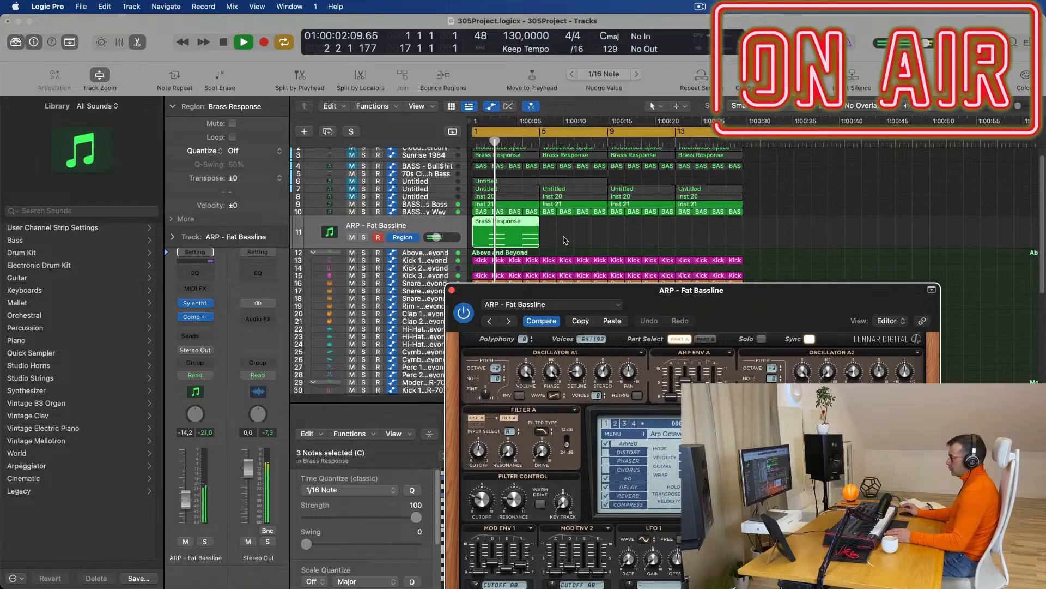
# Reopen the arp region's notes in the Piano Roll and mute track 9 while listening.
pyautogui.press('space')
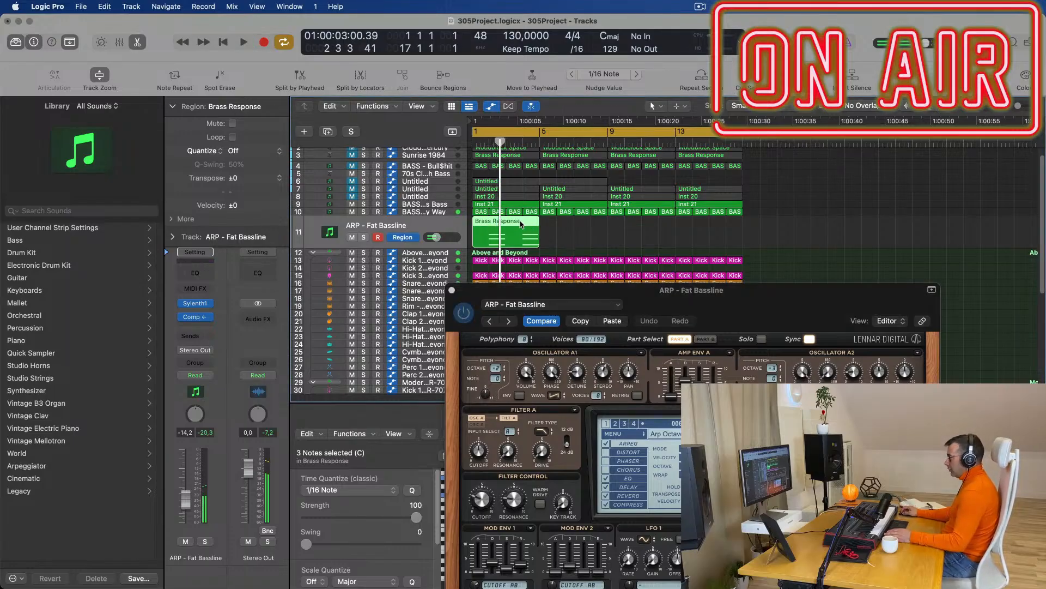
pyautogui.doubleClick(521, 223)
pyautogui.doubleClick(519, 233)
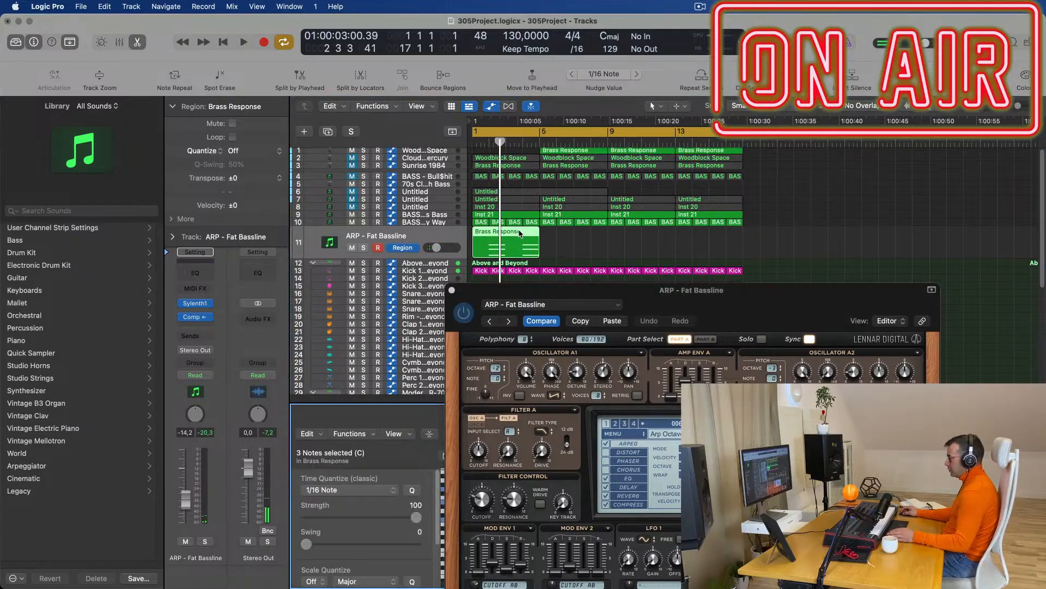
pyautogui.press('space')
pyautogui.click(352, 215)
pyautogui.press('space')
pyautogui.press('space')
pyautogui.moveTo(587, 293); pyautogui.dragTo(993, 272)
pyautogui.press('space')
pyautogui.press('space')
pyautogui.scroll(1, 657, 567)
pyautogui.press('space')
# Move the six chord notes one bar earlier and extend each to two bars.
pyautogui.moveTo(558, 480); pyautogui.dragTo(715, 576)
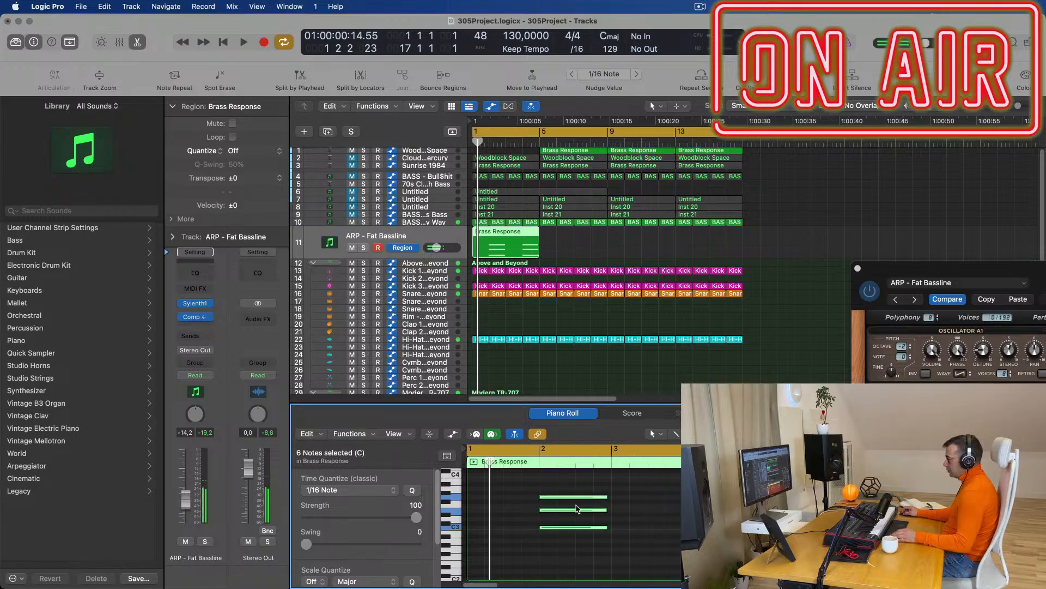
pyautogui.moveTo(572, 497); pyautogui.dragTo(610, 498)
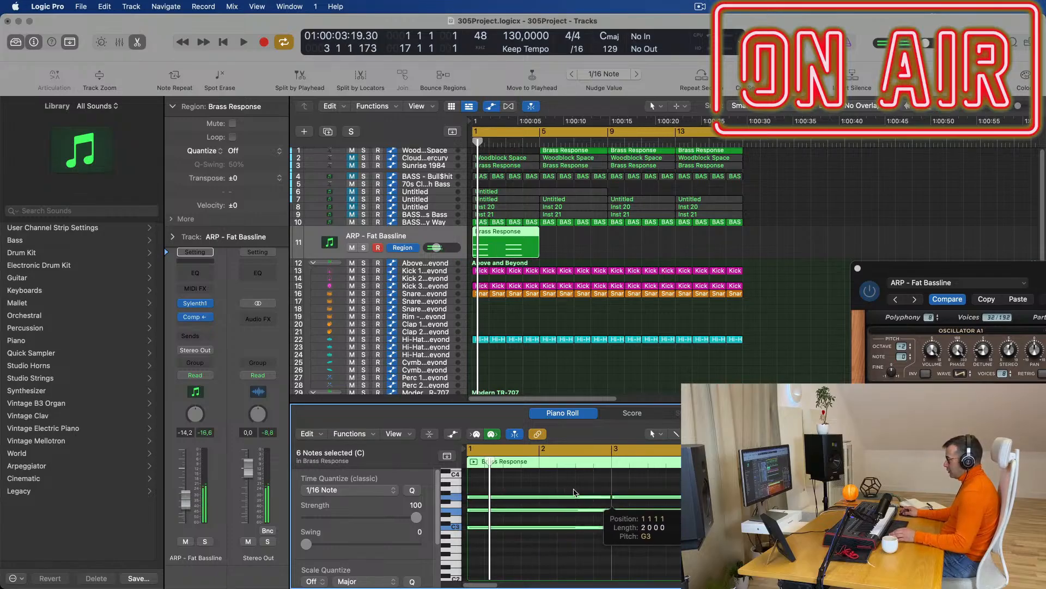
pyautogui.press('space')
pyautogui.moveTo(854, 272); pyautogui.dragTo(499, 288)
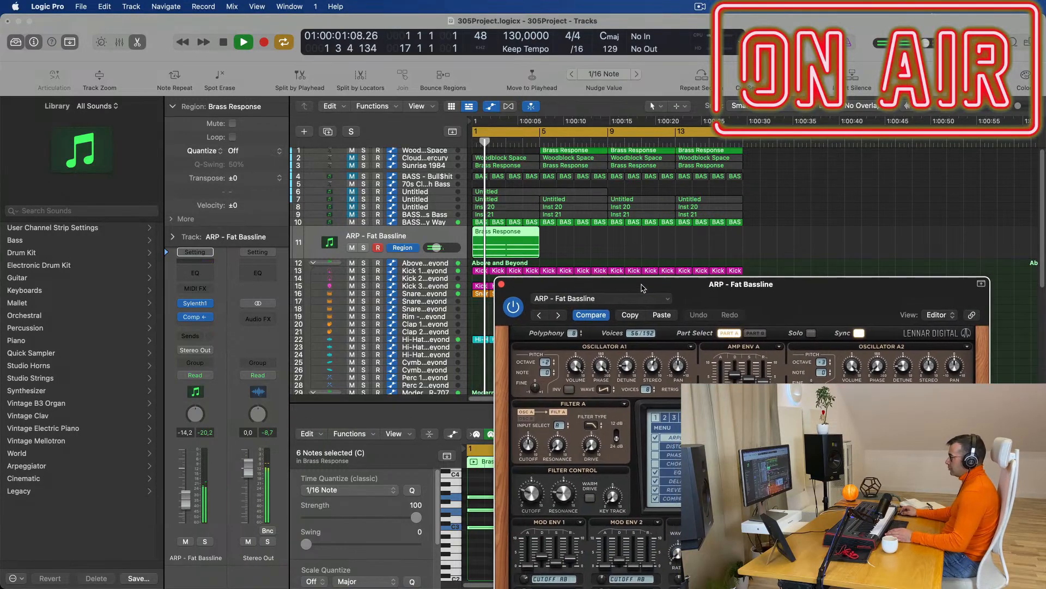
# Close the synth window, select Fat Chorus Bass and marquee-select its last three Inst 21 regions.
pyautogui.click(503, 285)
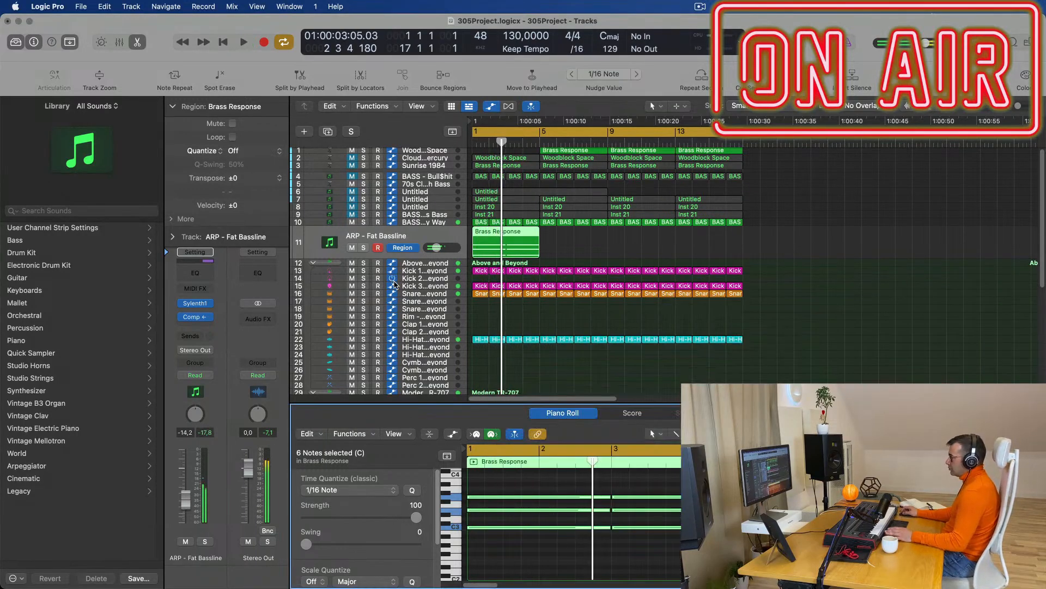
pyautogui.click(436, 222)
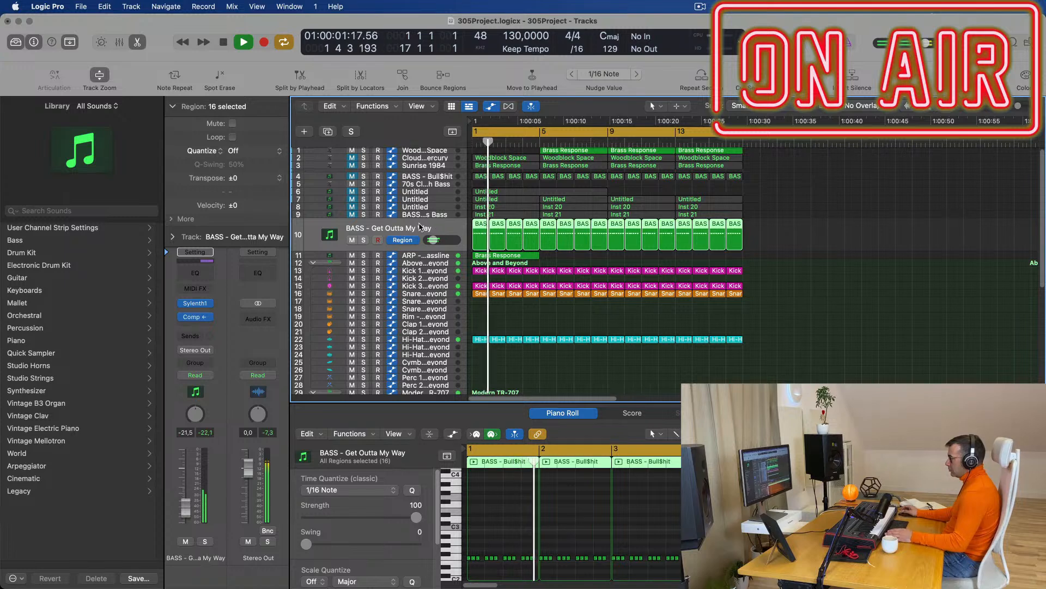
pyautogui.press('space')
pyautogui.press('space')
pyautogui.click(440, 218)
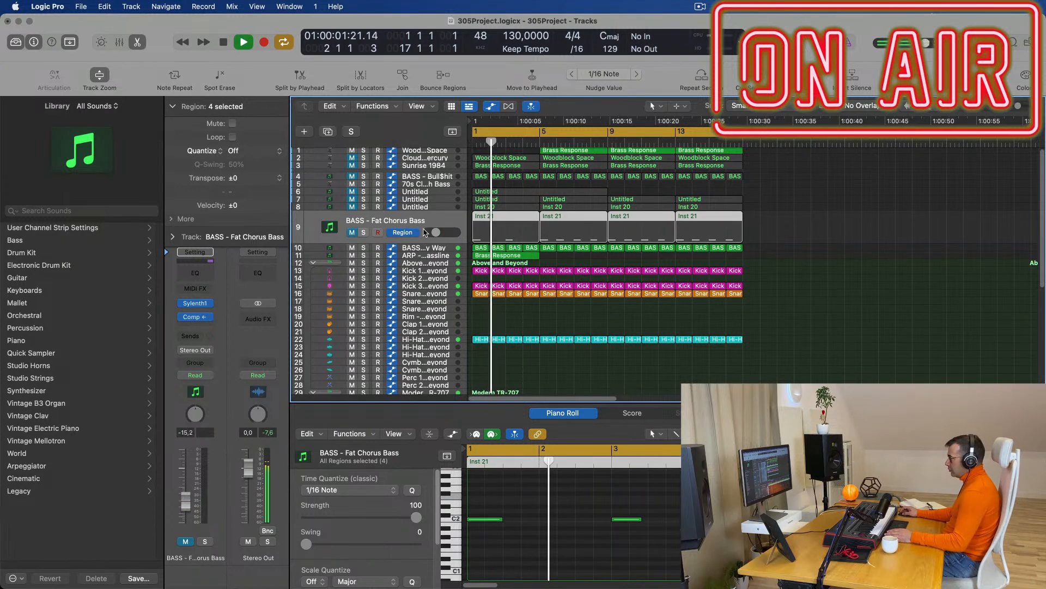
pyautogui.press('space')
pyautogui.press('space')
pyautogui.scroll(3, 845, 286)
pyautogui.scroll(-3, 843, 284)
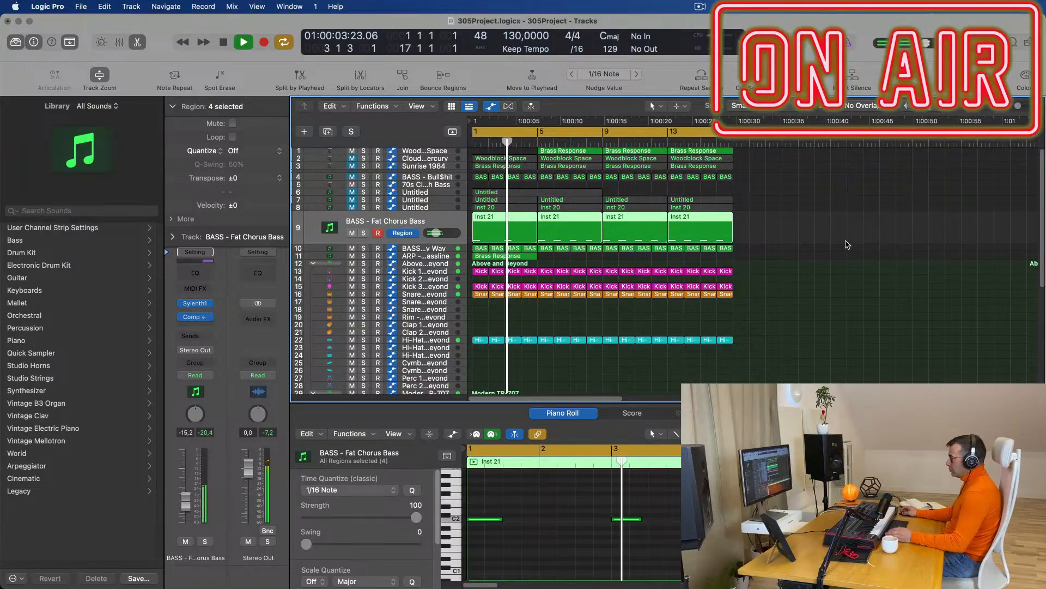
pyautogui.moveTo(803, 232); pyautogui.dragTo(573, 234)
# Delete the last three Inst 21 regions, keeping only the first at bar 1.
pyautogui.press('Delete')
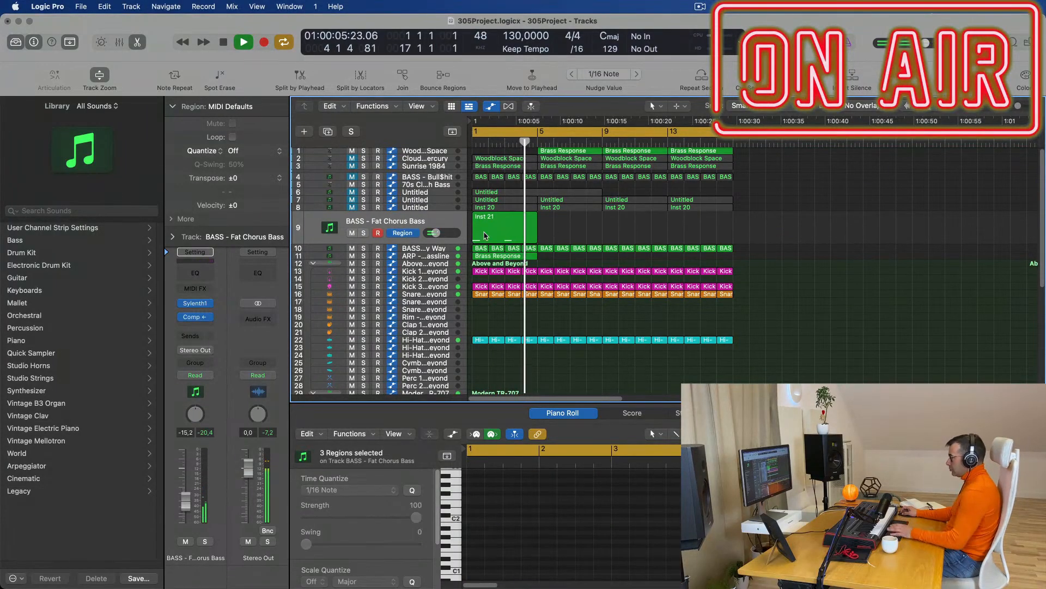
pyautogui.press('space')
pyautogui.click(497, 229)
pyautogui.press('space')
# Select both Inst 21 bass notes and transpose them down with Option+Shift+Down.
pyautogui.click(665, 546)
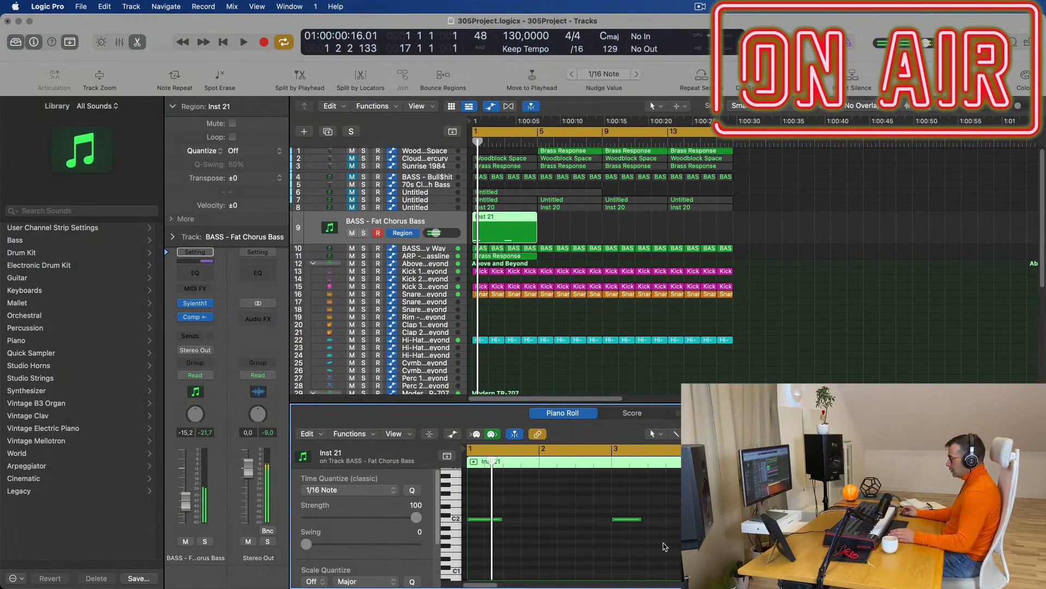
pyautogui.press('super+a')
pyautogui.press('space')
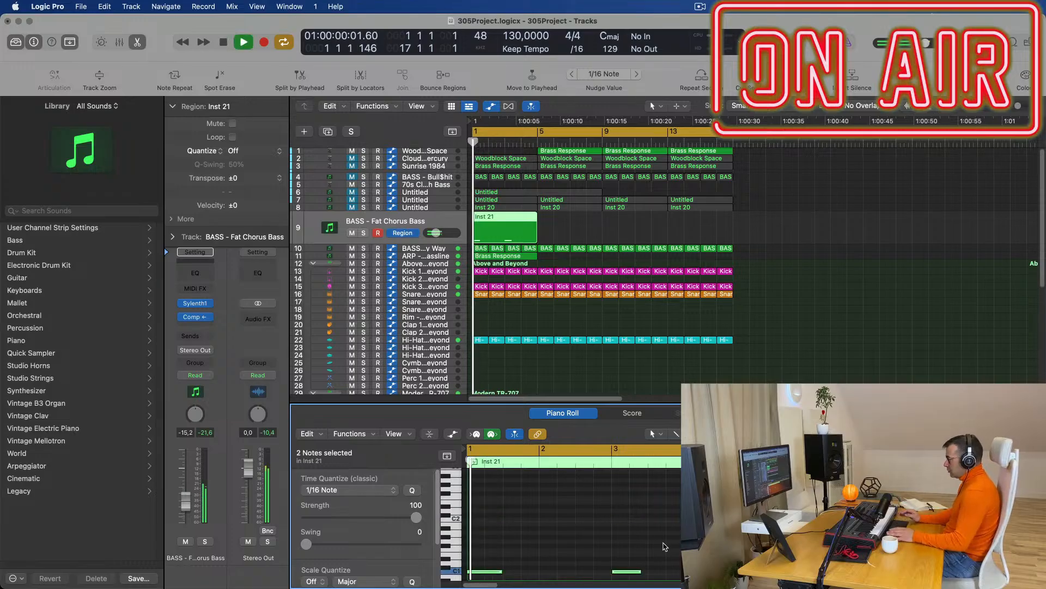
pyautogui.press('space')
pyautogui.press('space')
pyautogui.press('space')
pyautogui.press('space')
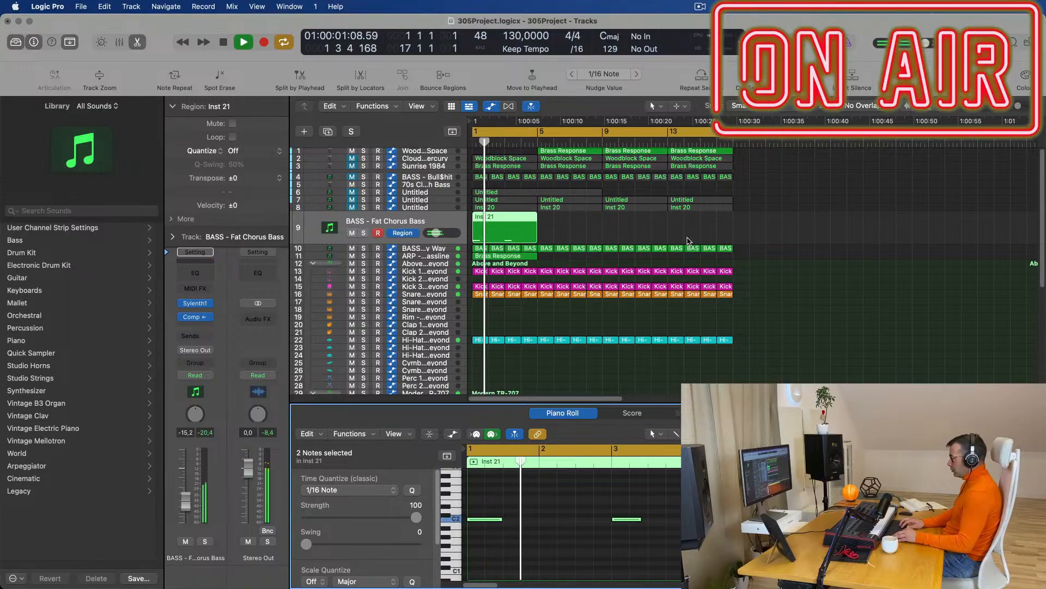
pyautogui.press('space')
pyautogui.press('space')
pyautogui.press('space')
pyautogui.press('space')
pyautogui.press('space')
pyautogui.hotkey('alt', 'shift', 'Down')
pyautogui.press('space')
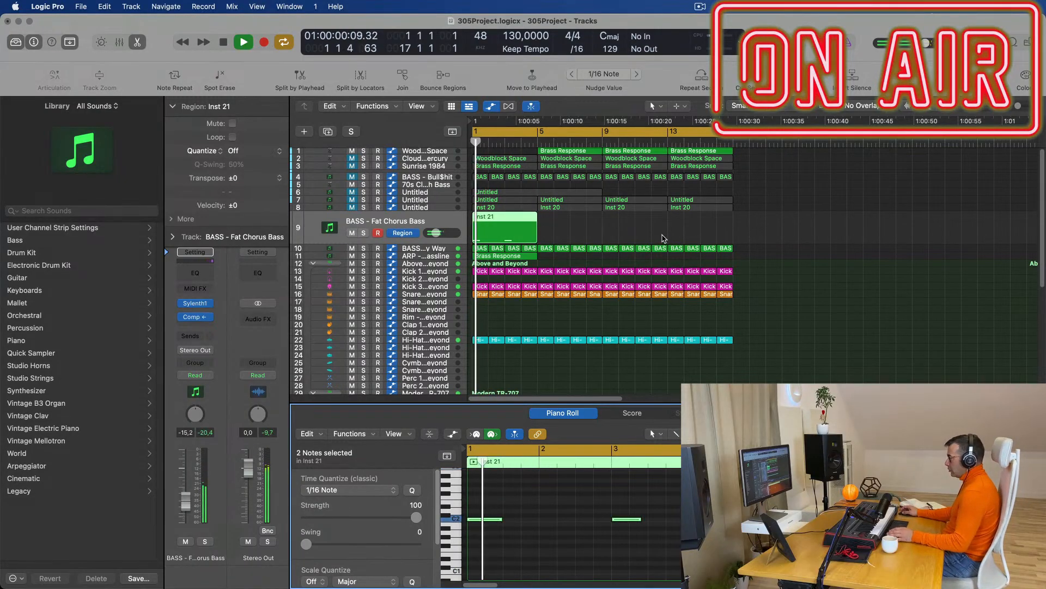
pyautogui.press('space')
pyautogui.press('space')
pyautogui.hotkey('alt', 'shift', 'Down')
pyautogui.press('space')
pyautogui.press('space')
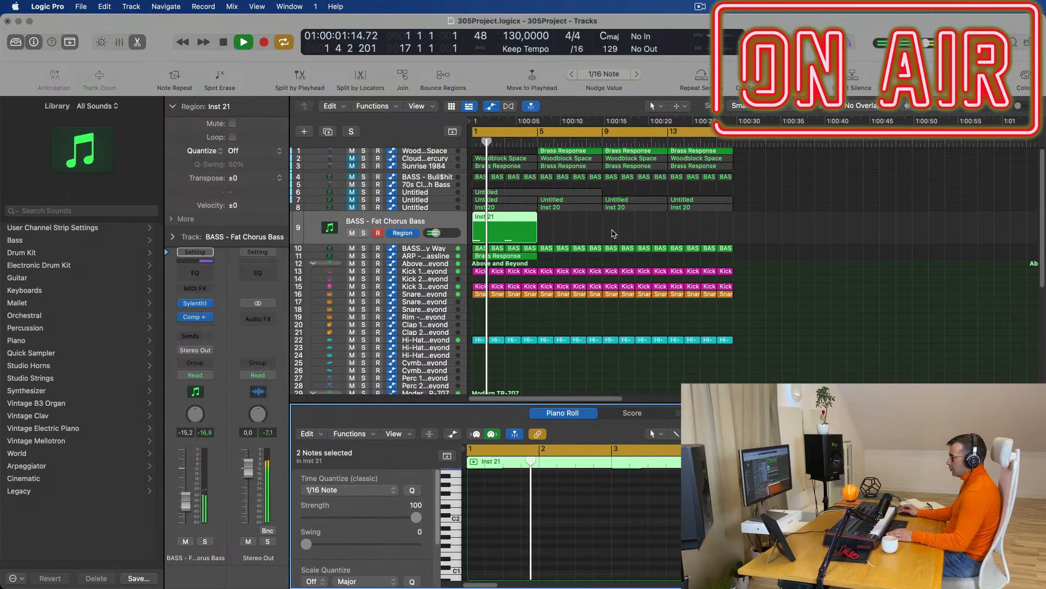
# Reopen the Inst 21 notes and lengthen the second bass note.
pyautogui.click(446, 251)
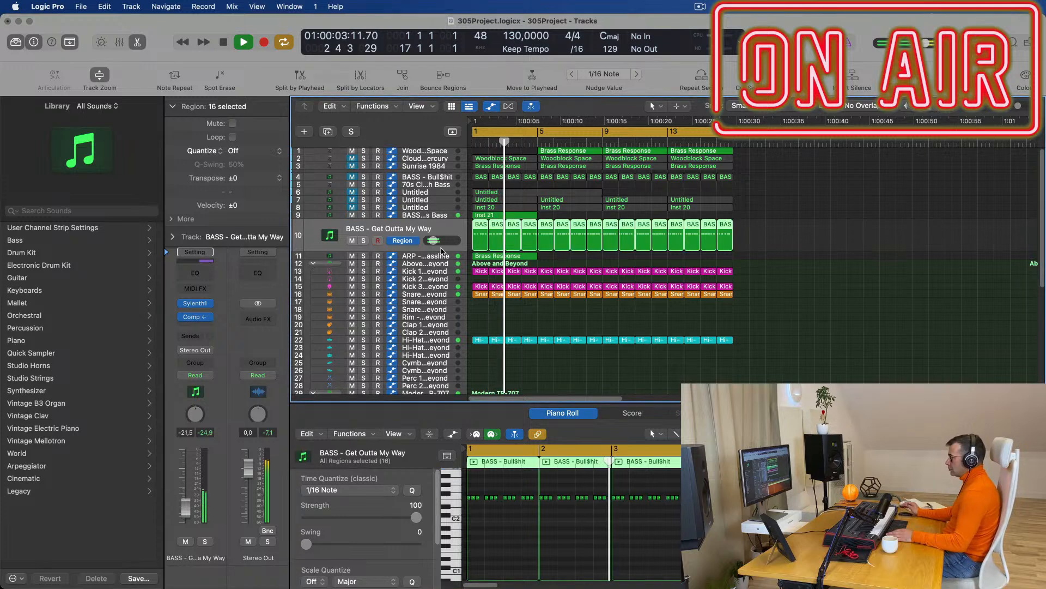
pyautogui.click(446, 217)
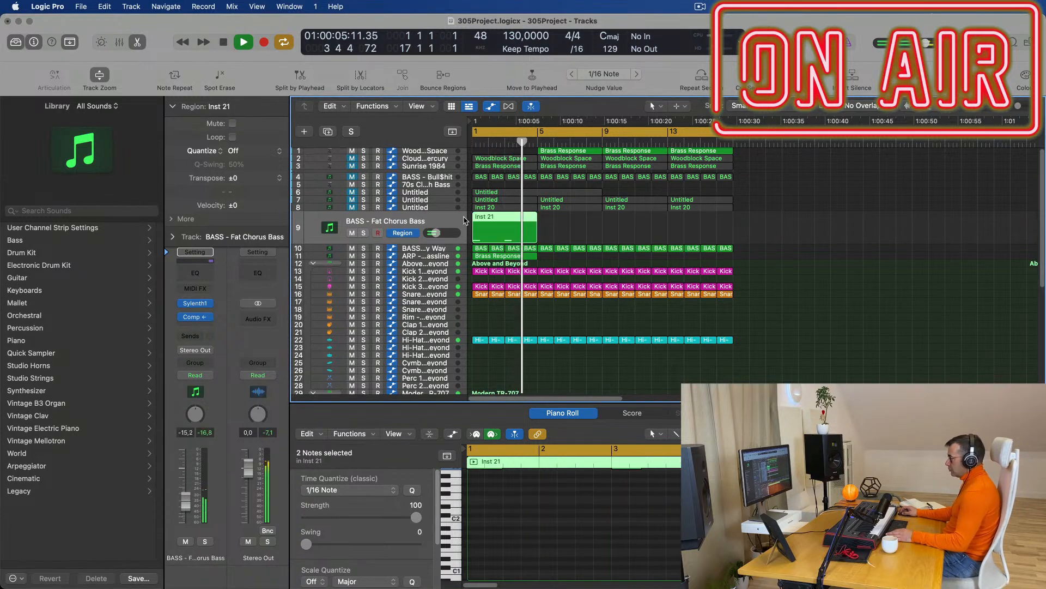
pyautogui.press('space')
pyautogui.press('space')
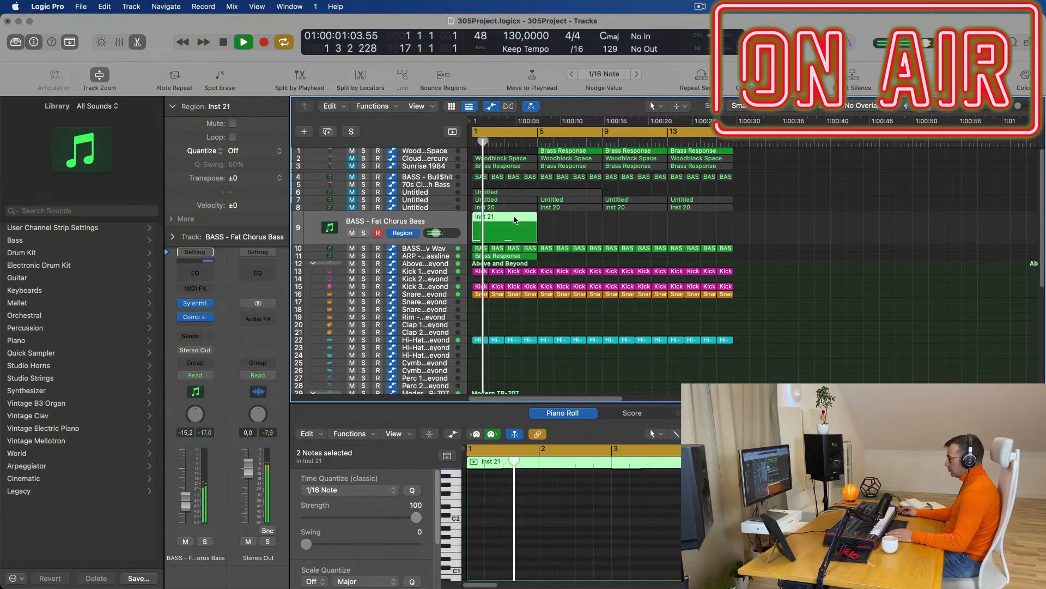
pyautogui.doubleClick(515, 221)
pyautogui.hscroll(1, 516, 219)
pyautogui.doubleClick(517, 219)
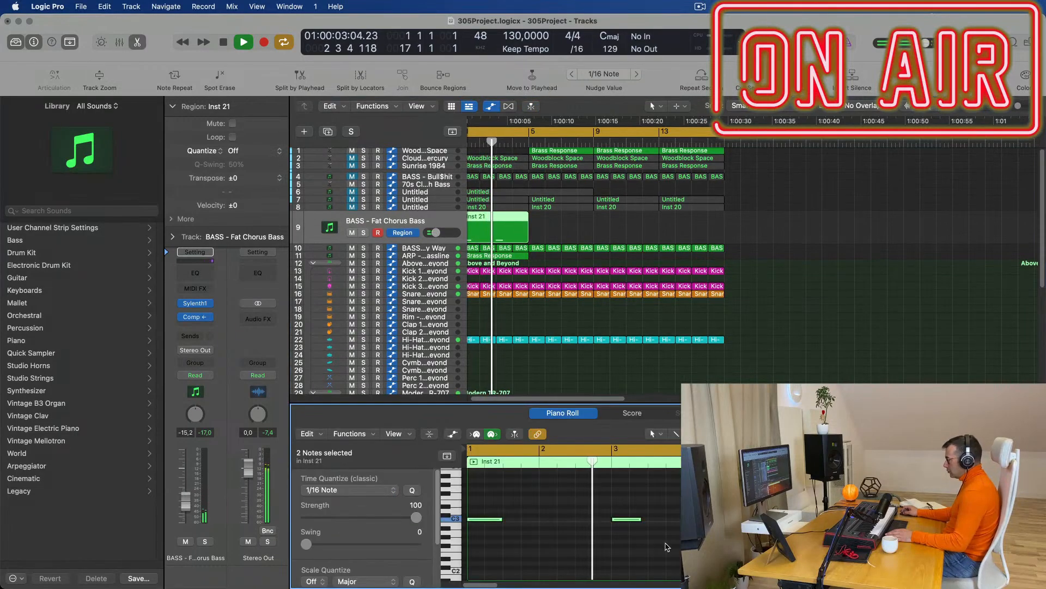
pyautogui.click(642, 518)
pyautogui.moveTo(642, 518); pyautogui.dragTo(648, 519)
# Repeat the Inst 21 region with Cmd+R into bars 5, 9 and 13.
pyautogui.press('space')
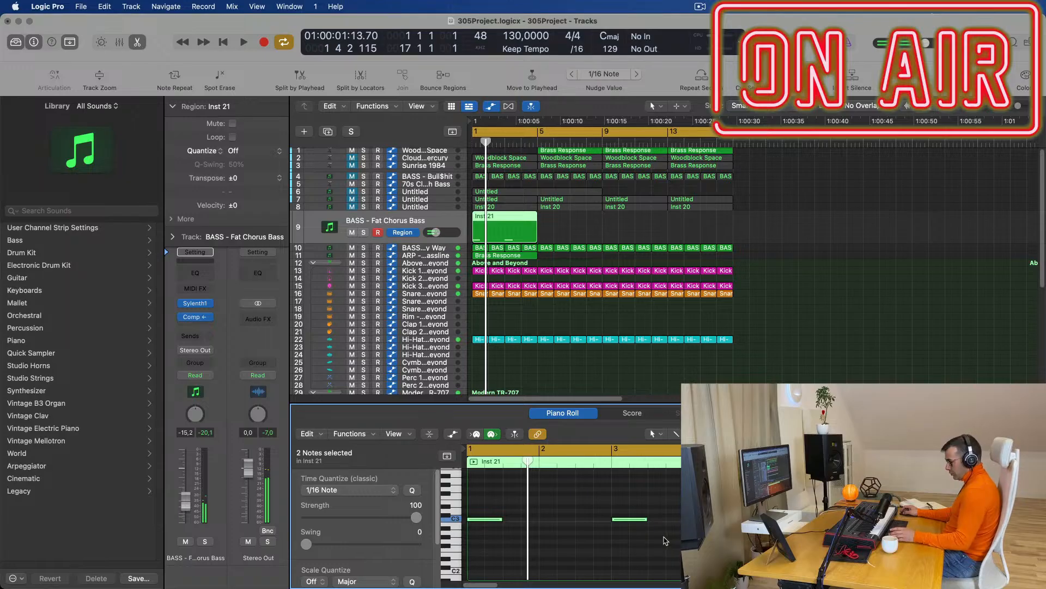
pyautogui.press('space')
pyautogui.click(495, 224)
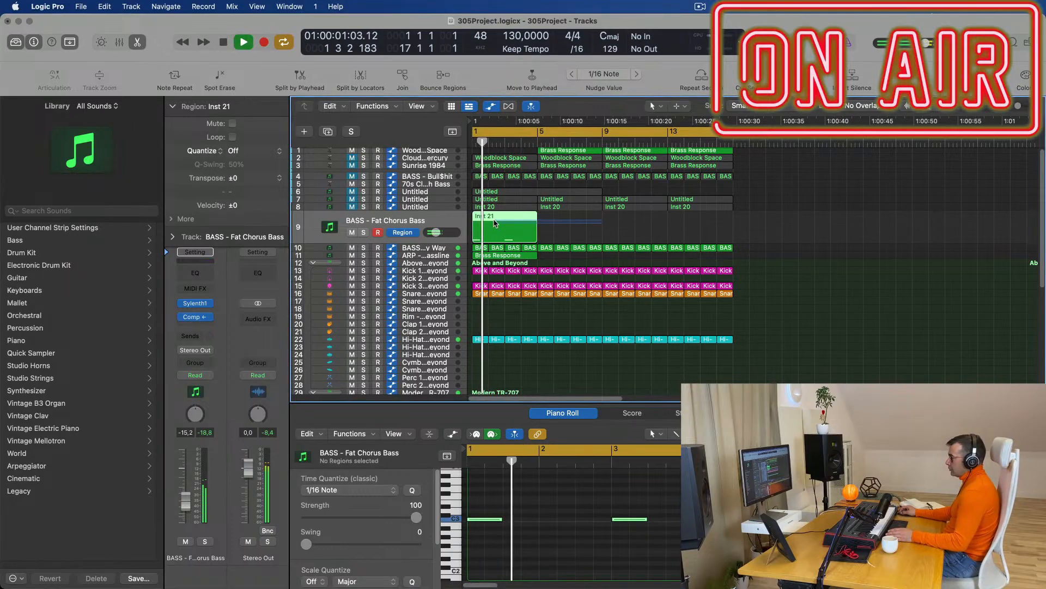
pyautogui.press('super+r')
pyautogui.press('super+r')
pyautogui.press('super+r')
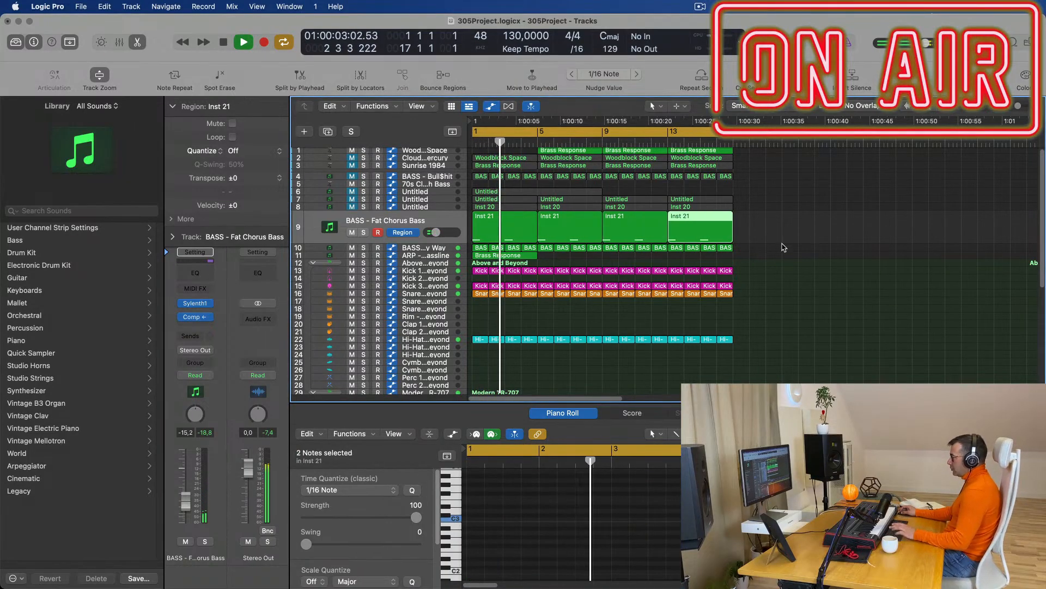
# Repeat track 11's Brass Response region into bars 5, 9 and 13, filling bars 1–16.
pyautogui.click(781, 251)
pyautogui.press('super+Left')
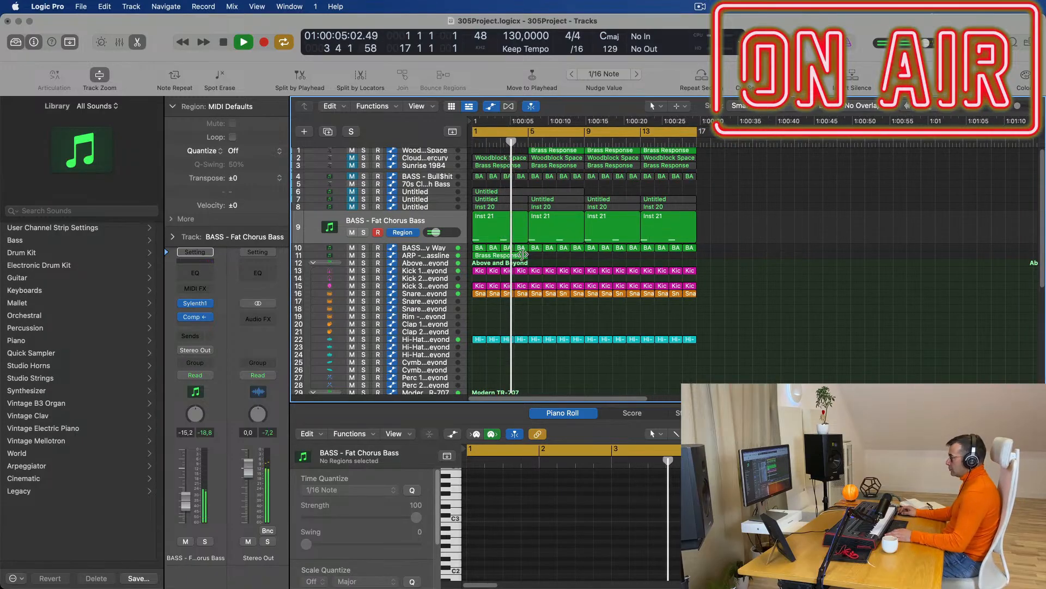
pyautogui.click(429, 256)
pyautogui.press('Return')
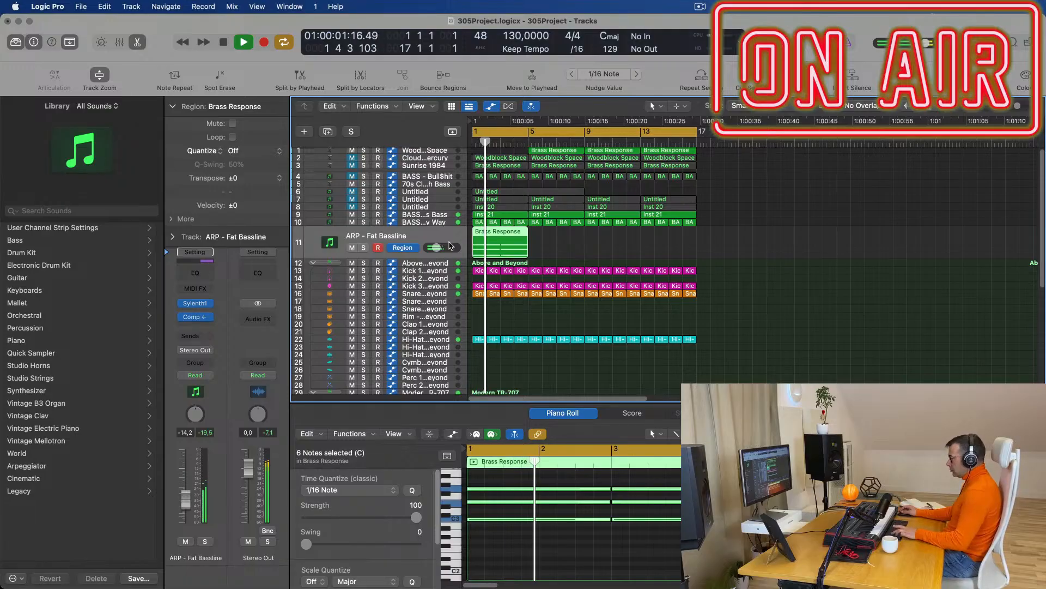
pyautogui.press('super+r')
pyautogui.press('super+r')
pyautogui.press('super+r')
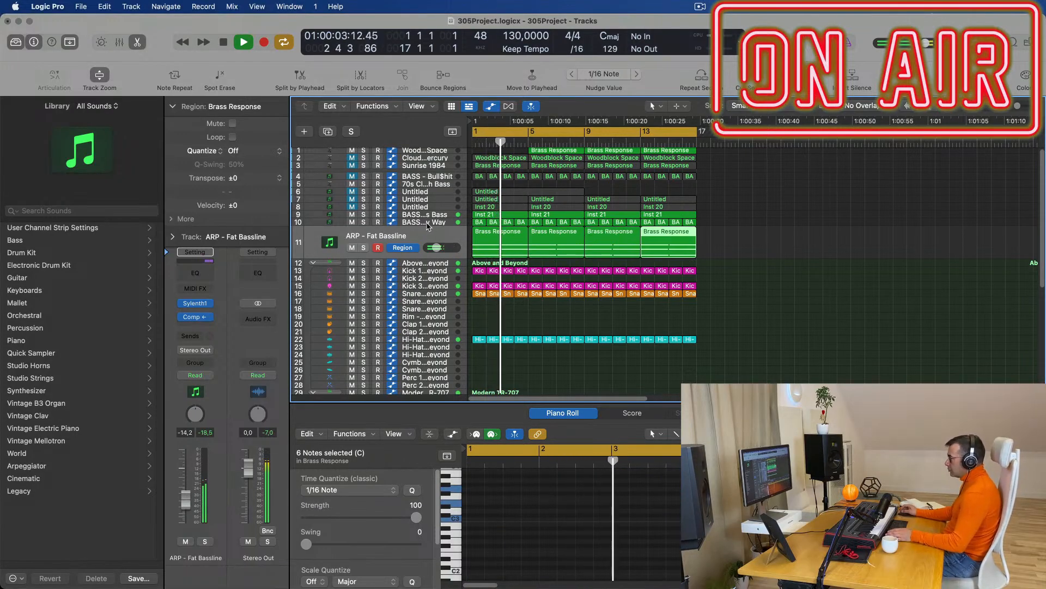
pyautogui.click(428, 225)
# Audition the Get Outta My Way bass by toggling its Solo and Mute, leaving both off.
pyautogui.click(364, 240)
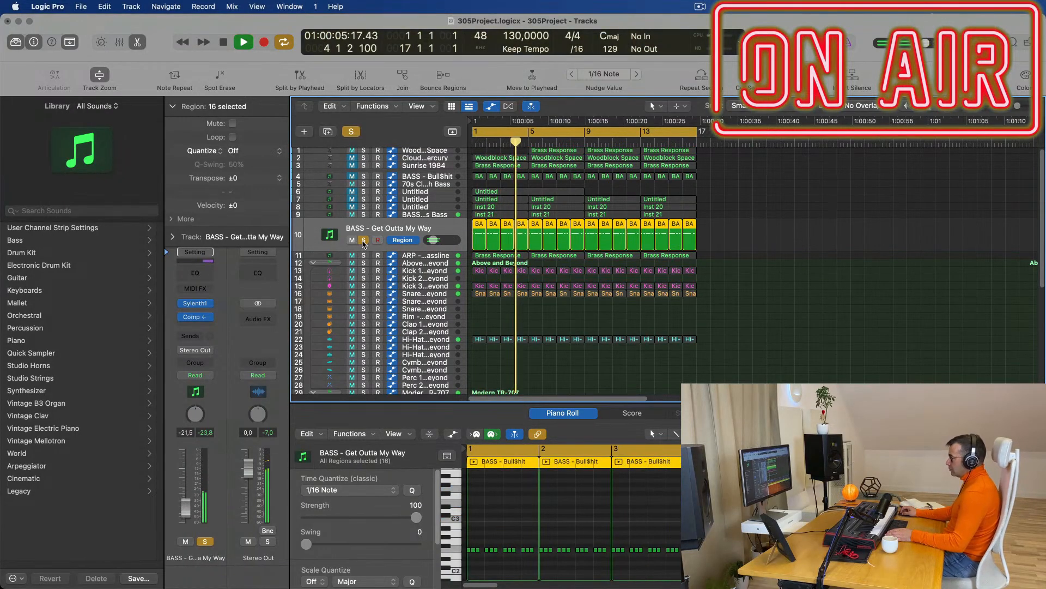
pyautogui.click(364, 241)
pyautogui.press('space')
pyautogui.press('space')
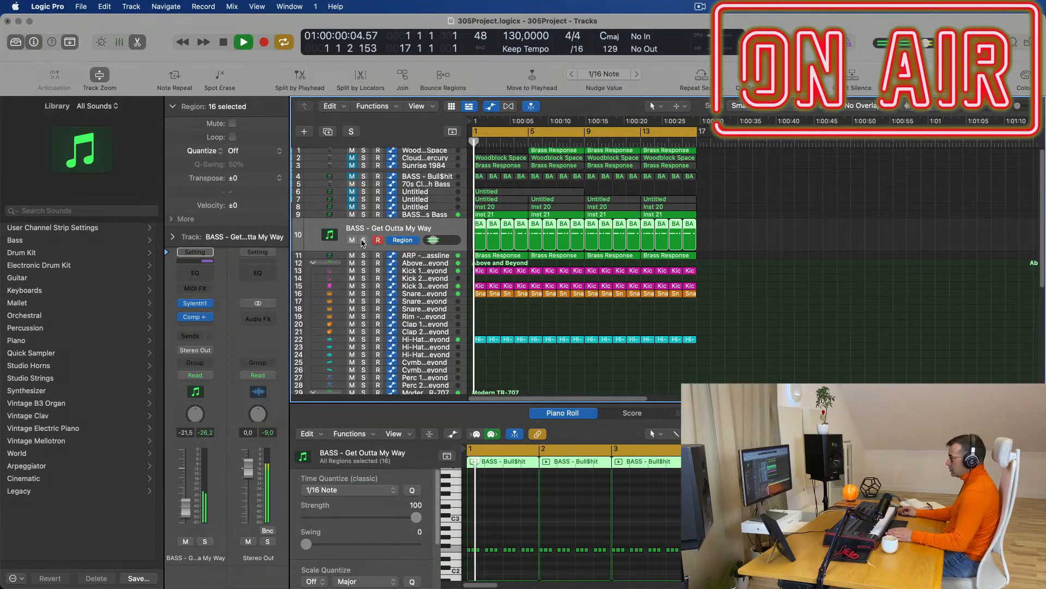
pyautogui.click(362, 240)
pyautogui.click(361, 241)
pyautogui.press('Return')
pyautogui.click(352, 240)
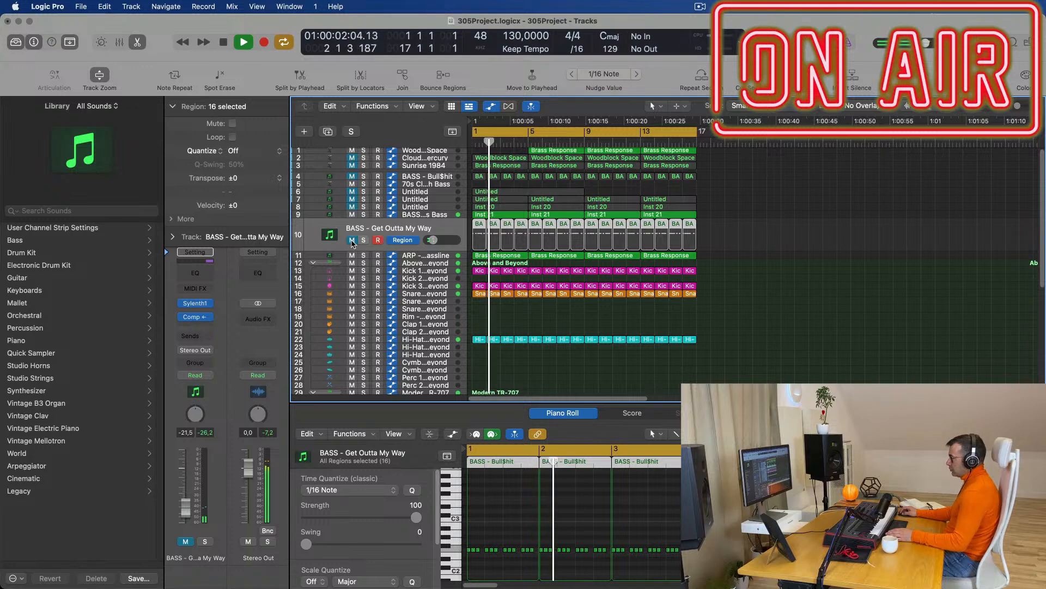
pyautogui.click(352, 241)
pyautogui.press('Return')
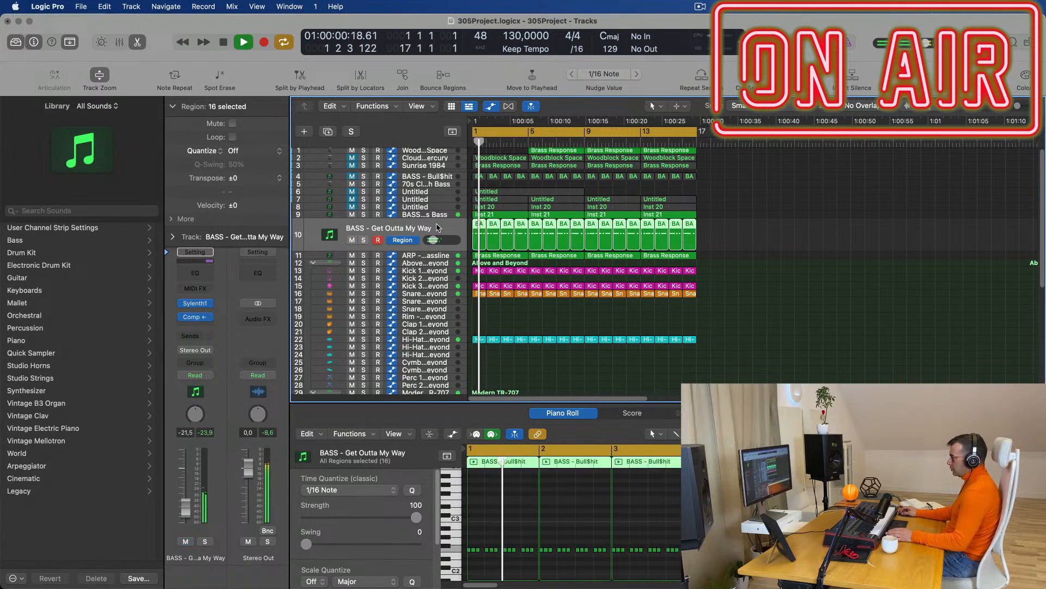
pyautogui.click(205, 541)
pyautogui.click(204, 542)
# Set the Get Outta My Way fader to -22,0 dB, then select the Fat Chorus Bass track.
pyautogui.moveTo(185, 505); pyautogui.dragTo(184, 502)
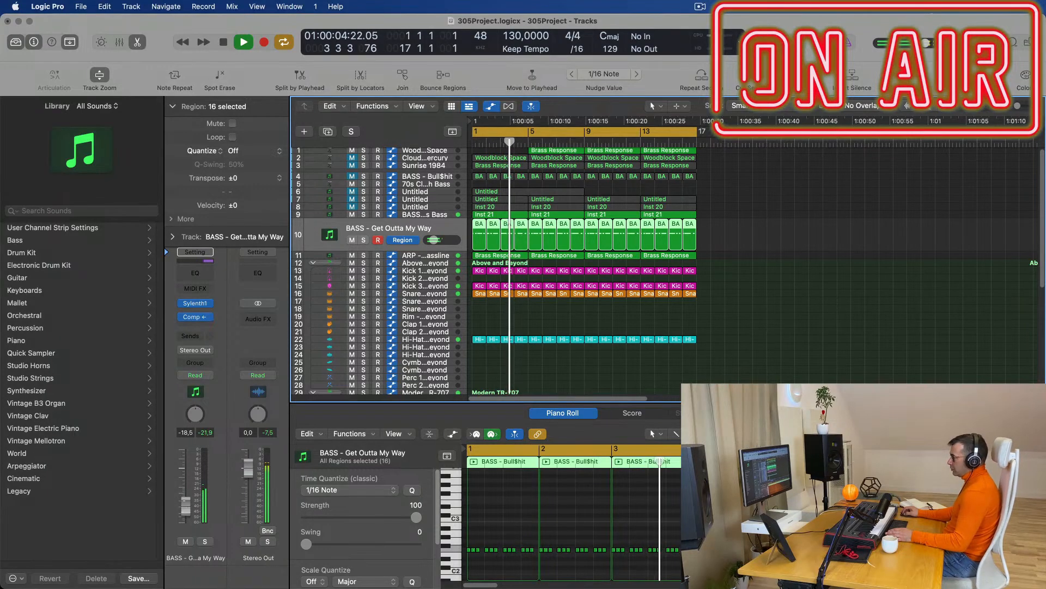
pyautogui.scroll(1, 789, 289)
pyautogui.scroll(-3, 799, 298)
pyautogui.scroll(2, 762, 278)
pyautogui.press('Return')
pyautogui.moveTo(686, 152); pyautogui.dragTo(517, 151)
pyautogui.click(783, 223)
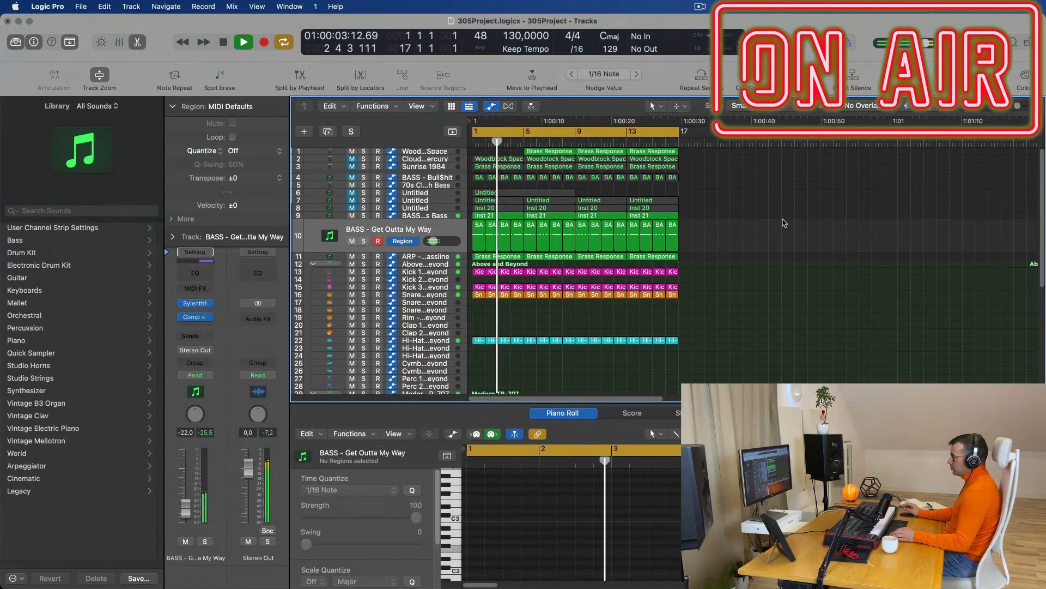
pyautogui.scroll(-1, 709, 210)
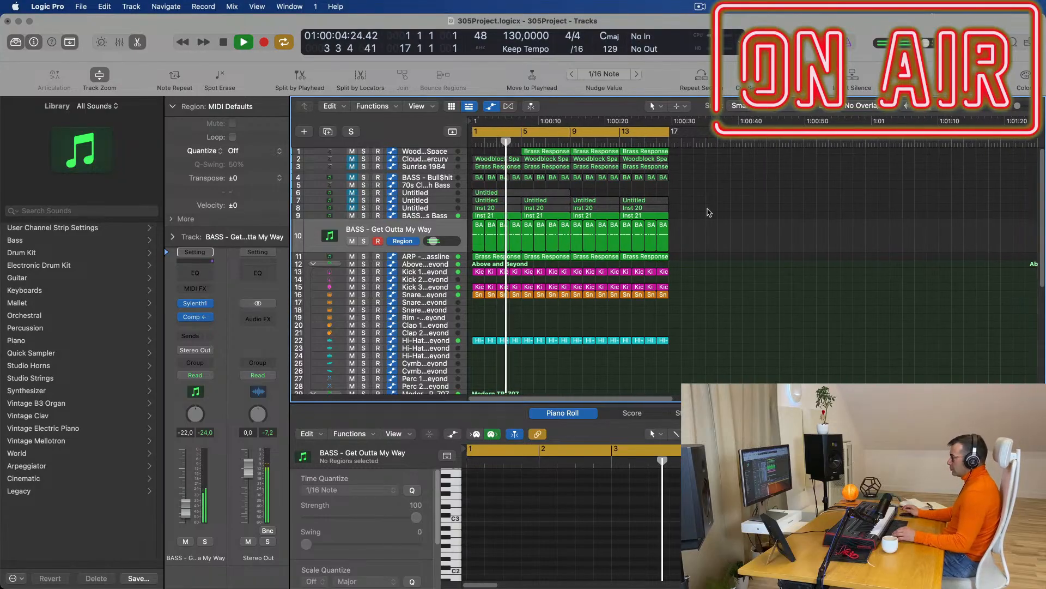
pyautogui.click(430, 216)
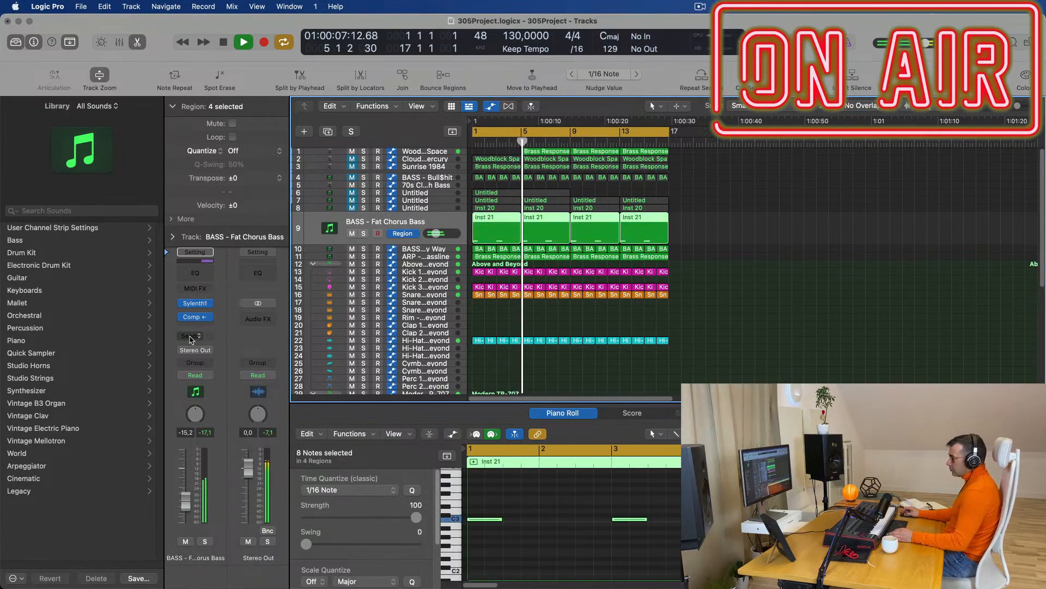
# Mute track 1 and audition the ARP and Fat Chorus Bass tracks from the song start.
pyautogui.press('Return')
pyautogui.press('space')
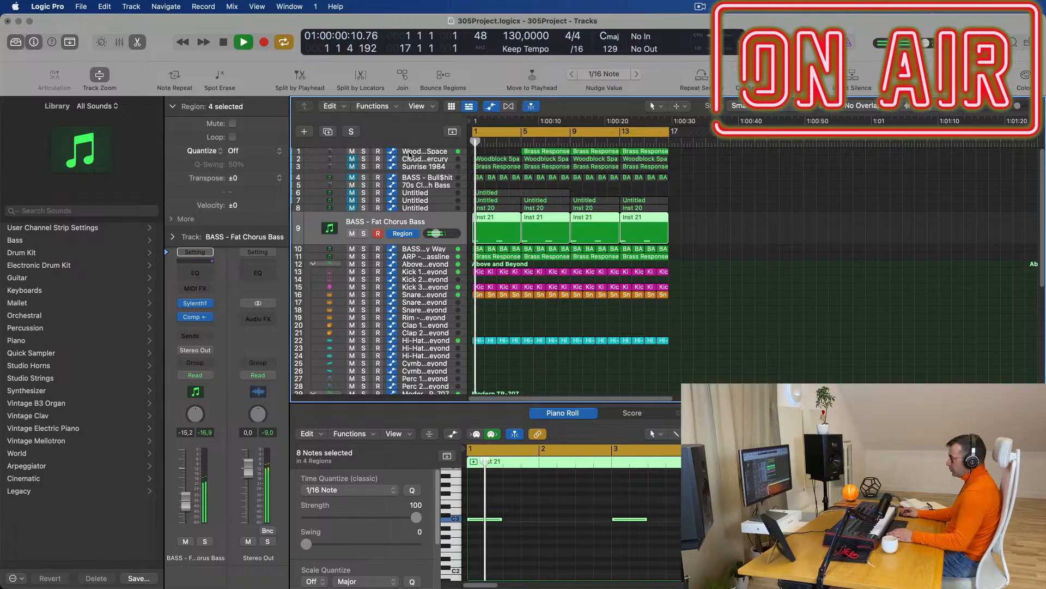
pyautogui.click(354, 151)
pyautogui.press('space')
pyautogui.click(447, 256)
pyautogui.press('space')
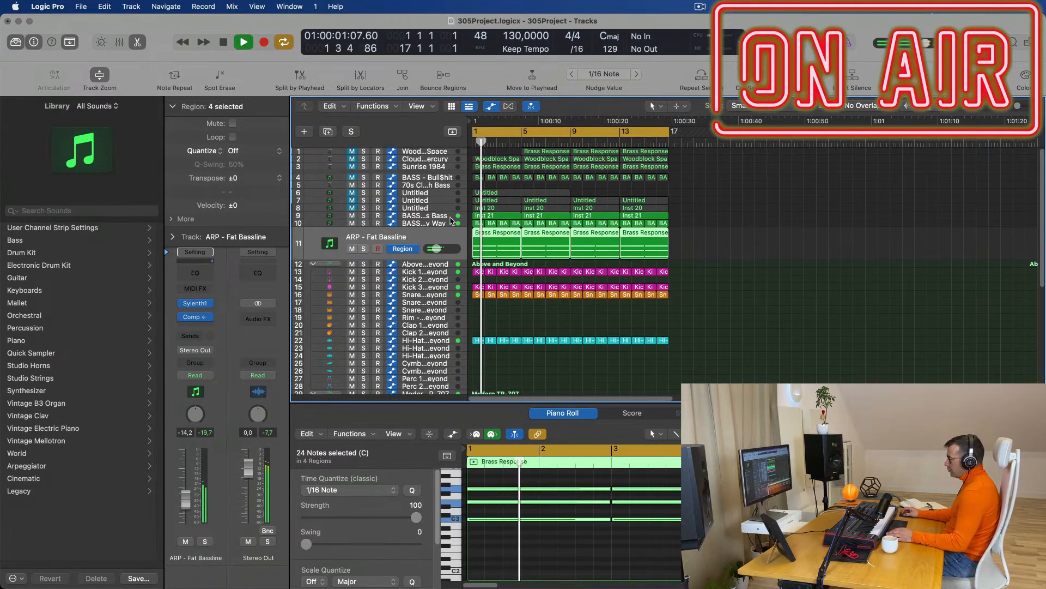
pyautogui.click(414, 223)
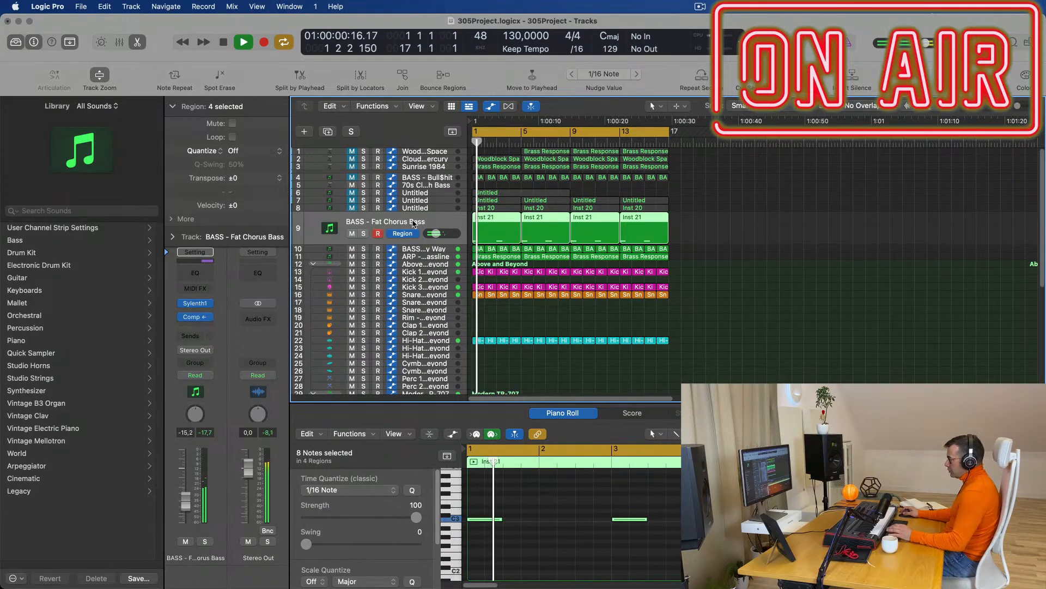
pyautogui.press('Return')
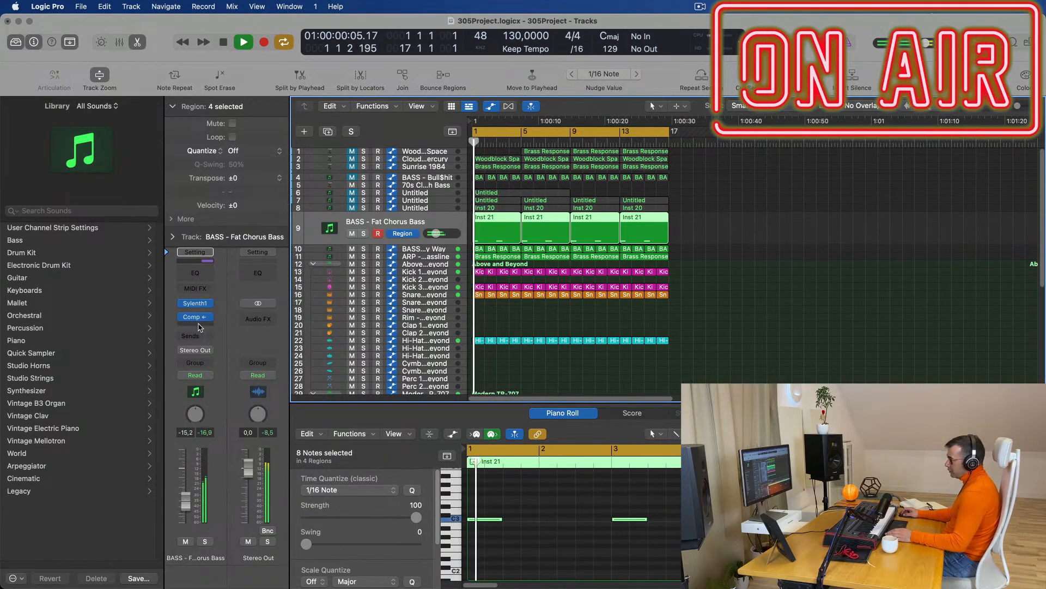
# Insert a stereo Vintage Tube EQ from the Vintage EQ Collection on the Fat Chorus Bass channel.
pyautogui.click(200, 326)
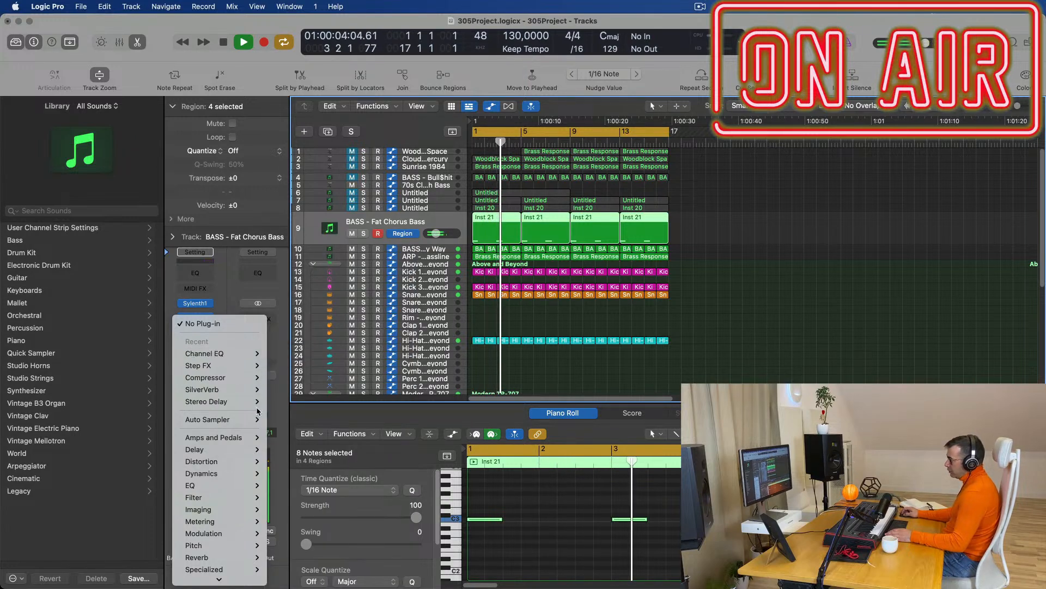
pyautogui.moveTo(248, 485)
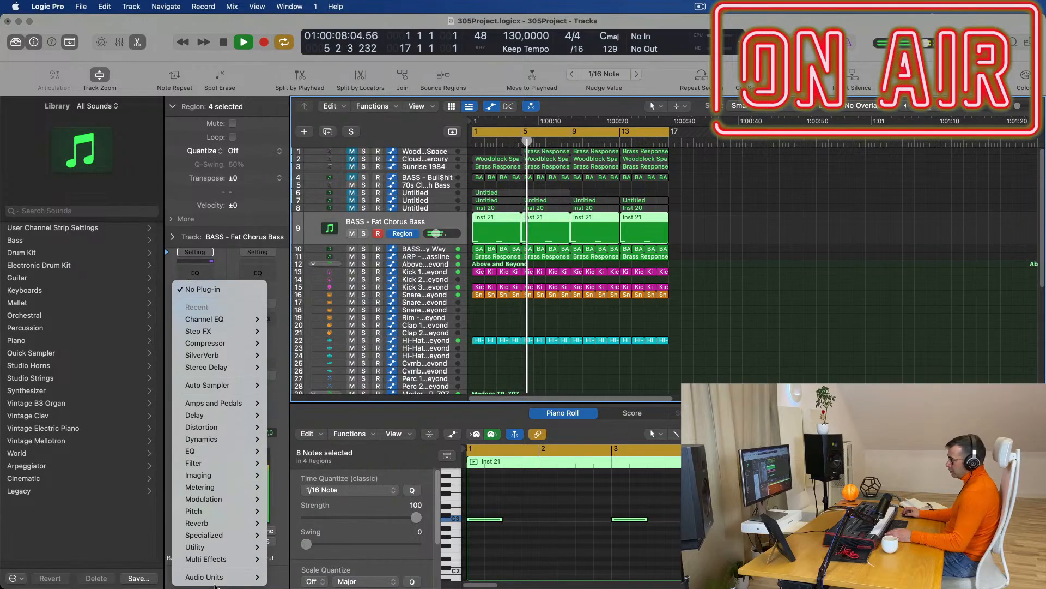
pyautogui.moveTo(216, 576)
pyautogui.moveTo(304, 507)
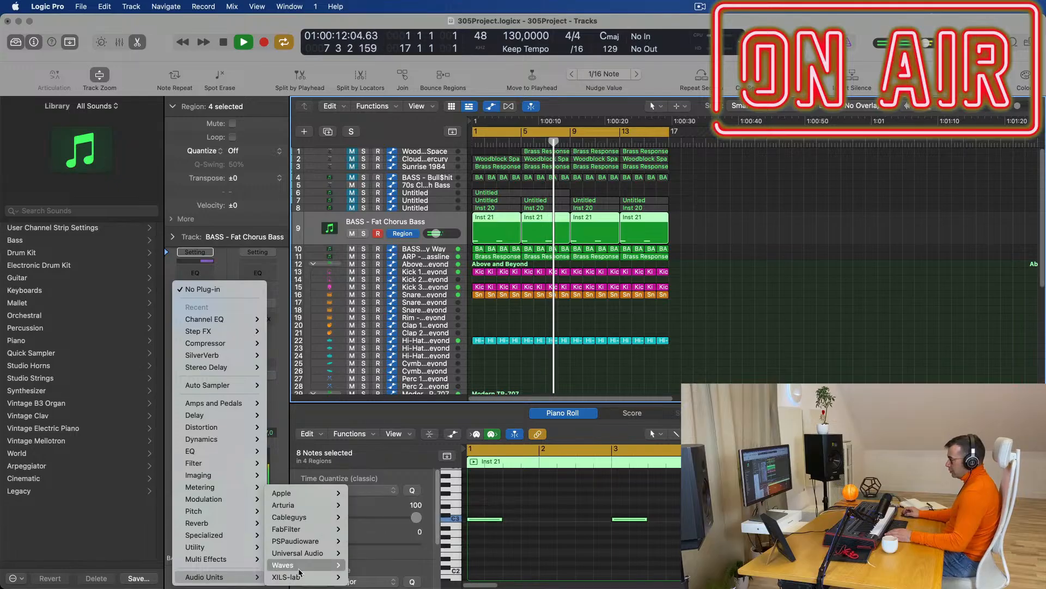
pyautogui.moveTo(208, 455)
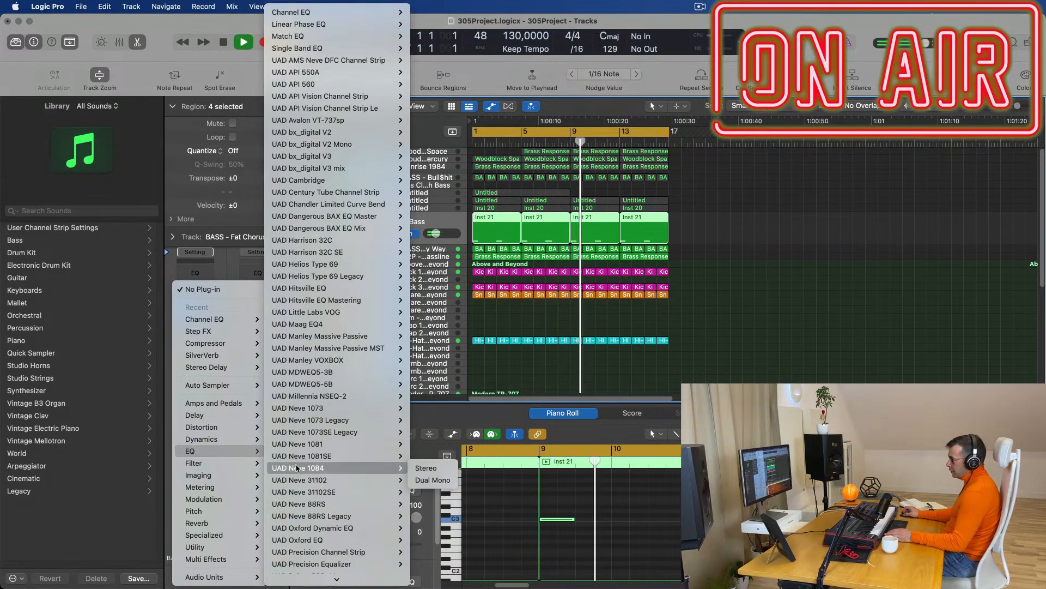
pyautogui.moveTo(361, 85)
pyautogui.moveTo(357, 13)
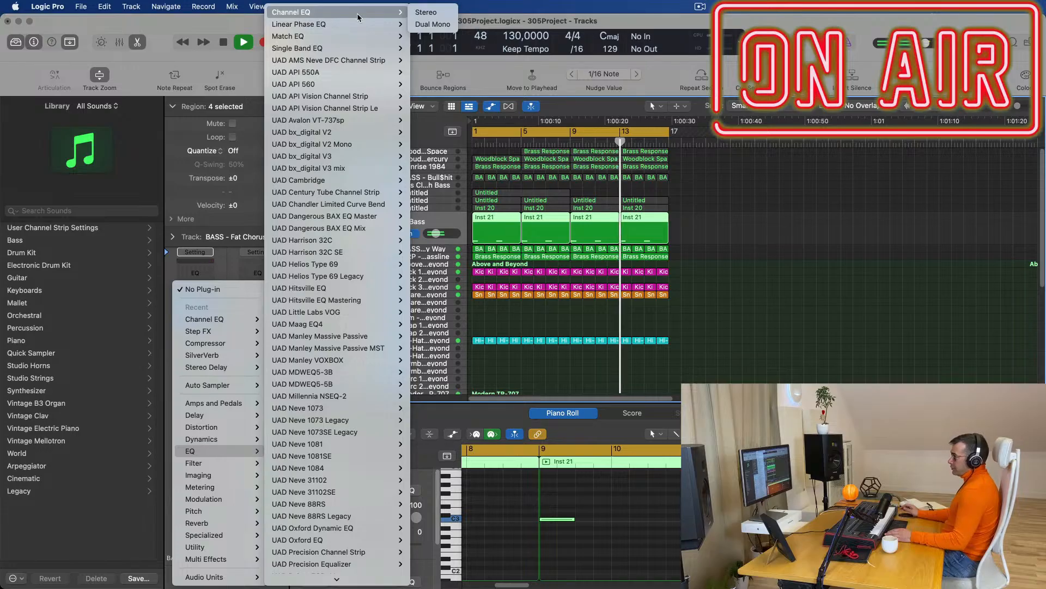
pyautogui.scroll(-5, 331, 101)
pyautogui.moveTo(331, 102)
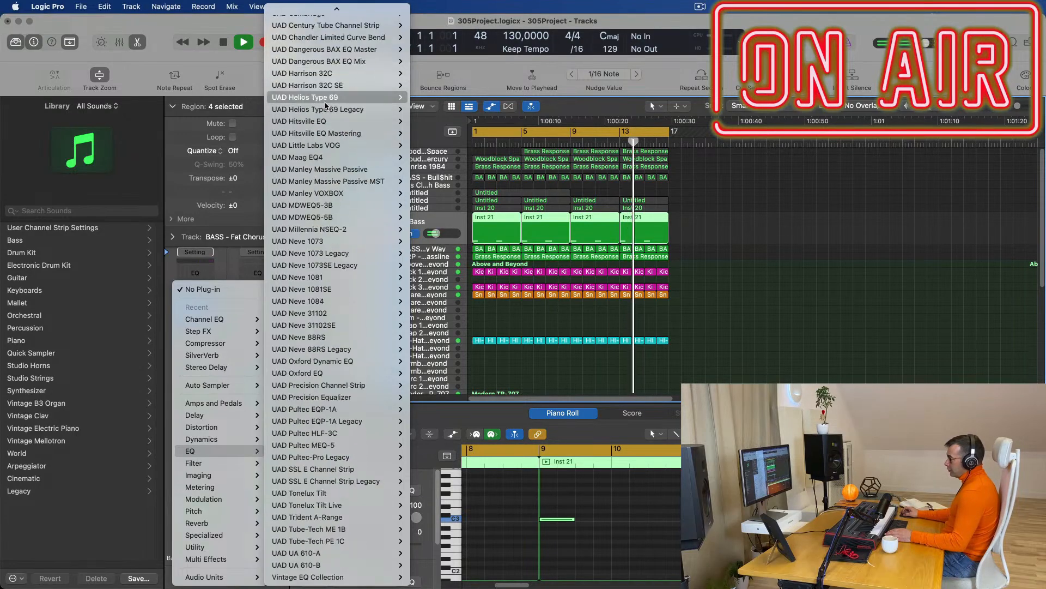
pyautogui.moveTo(327, 577)
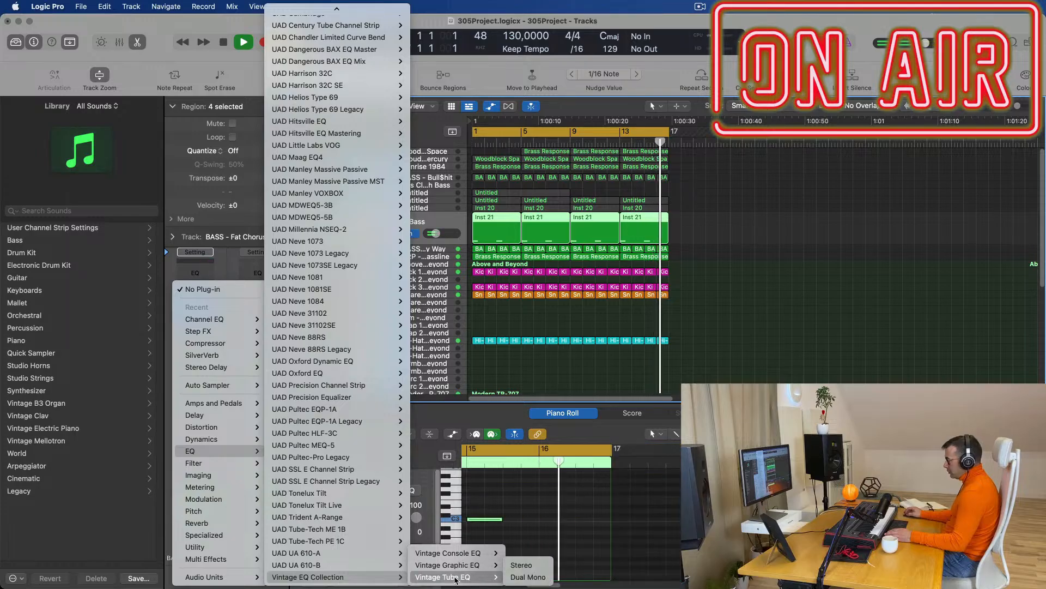
pyautogui.click(525, 567)
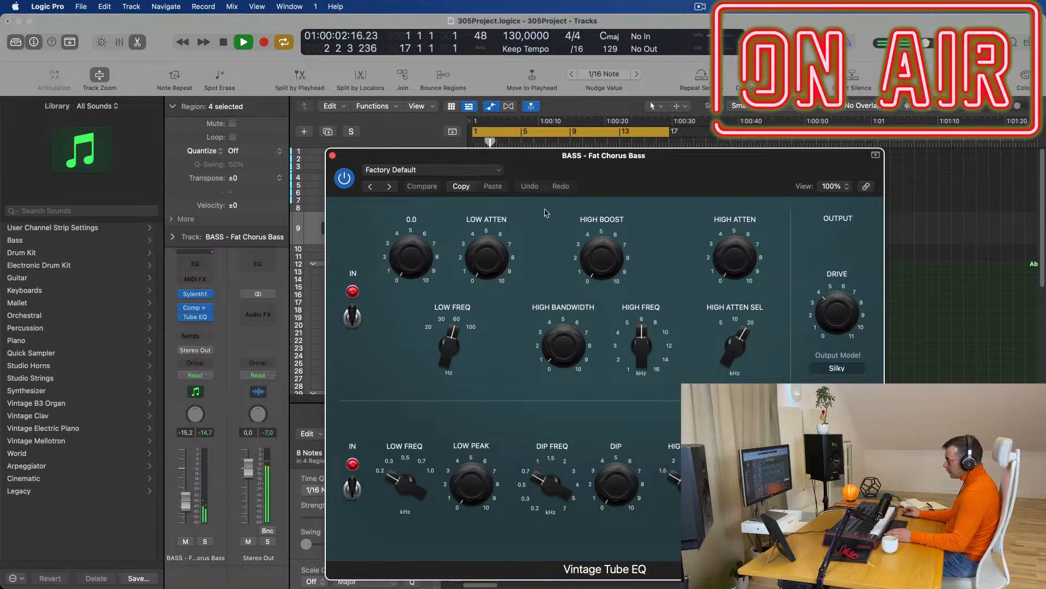
# Load the Big Synth preset on the Vintage Tube EQ, close it, and audition the bass.
pyautogui.click(464, 171)
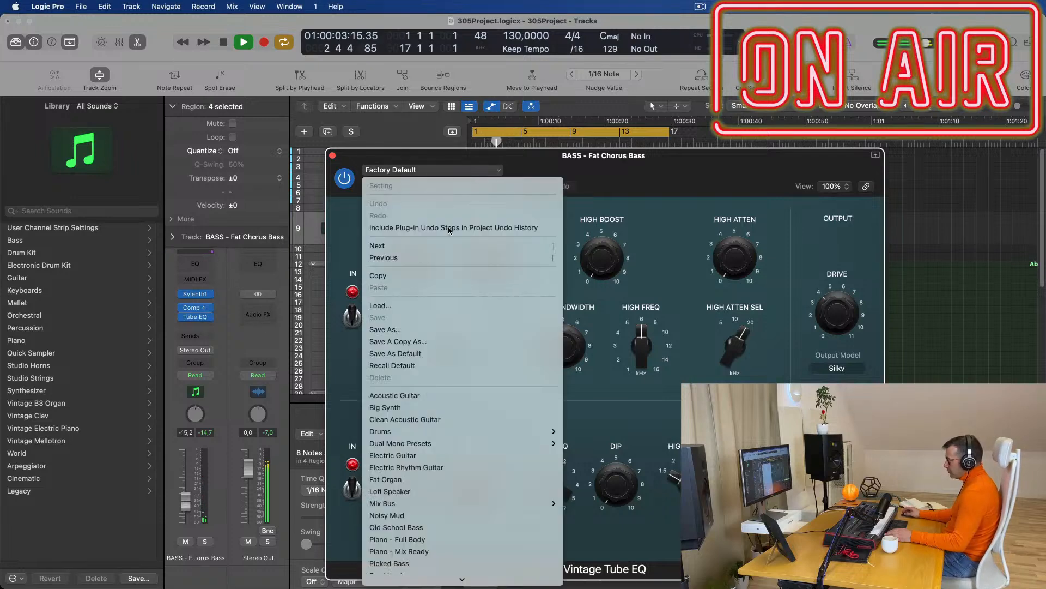
pyautogui.click(426, 408)
pyautogui.moveTo(392, 157); pyautogui.dragTo(243, 178)
pyautogui.press('space')
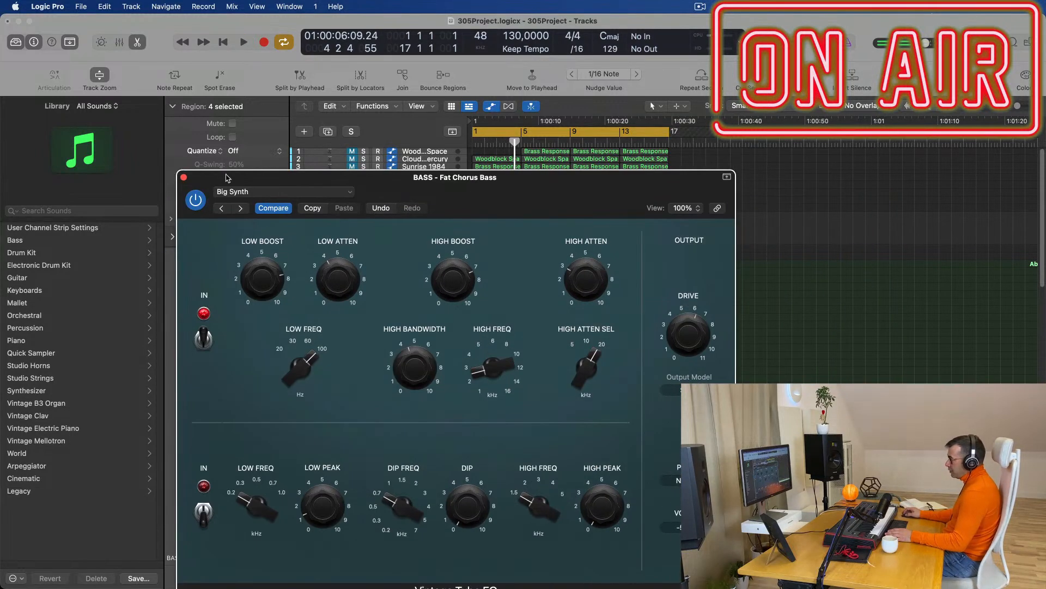
pyautogui.click(184, 178)
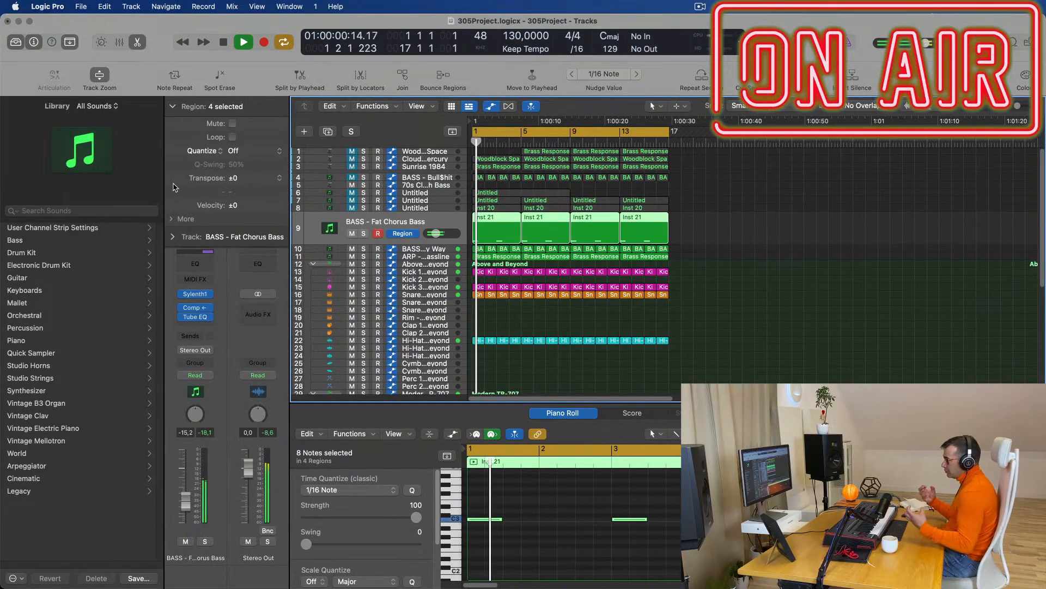
pyautogui.press('space')
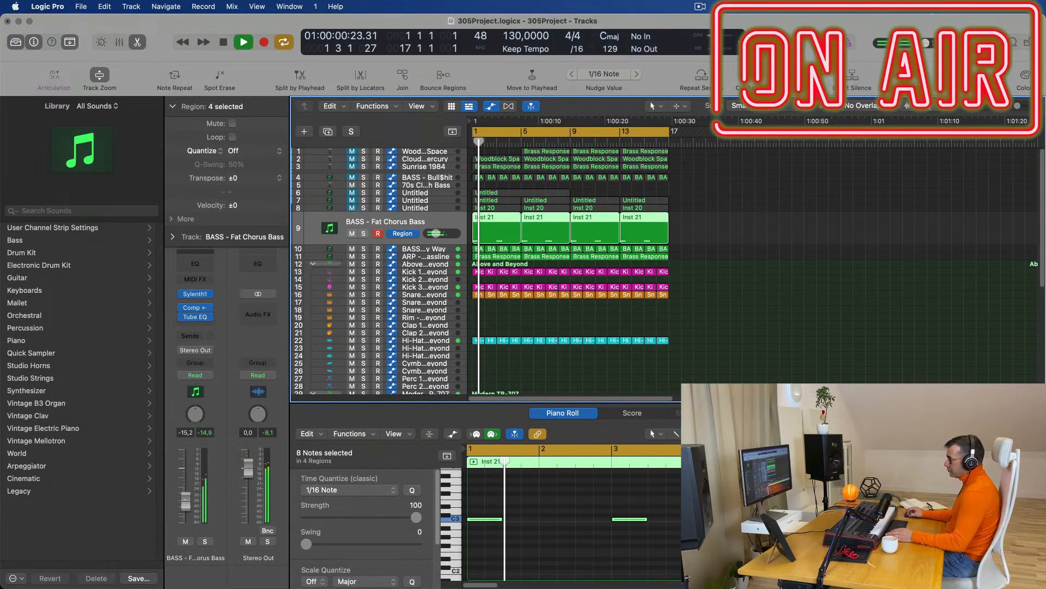
pyautogui.press('space')
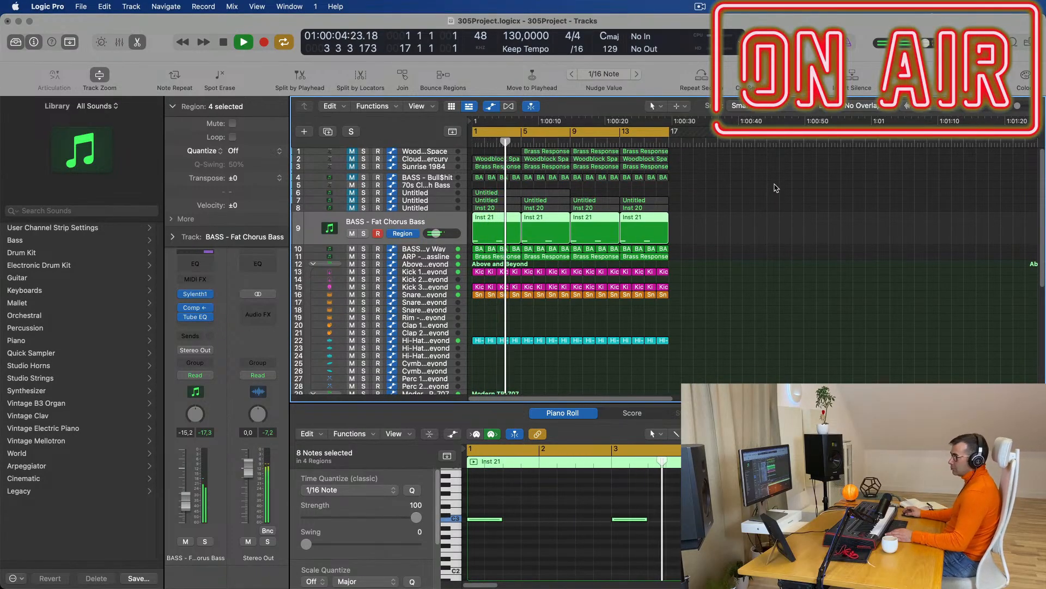
pyautogui.press('space')
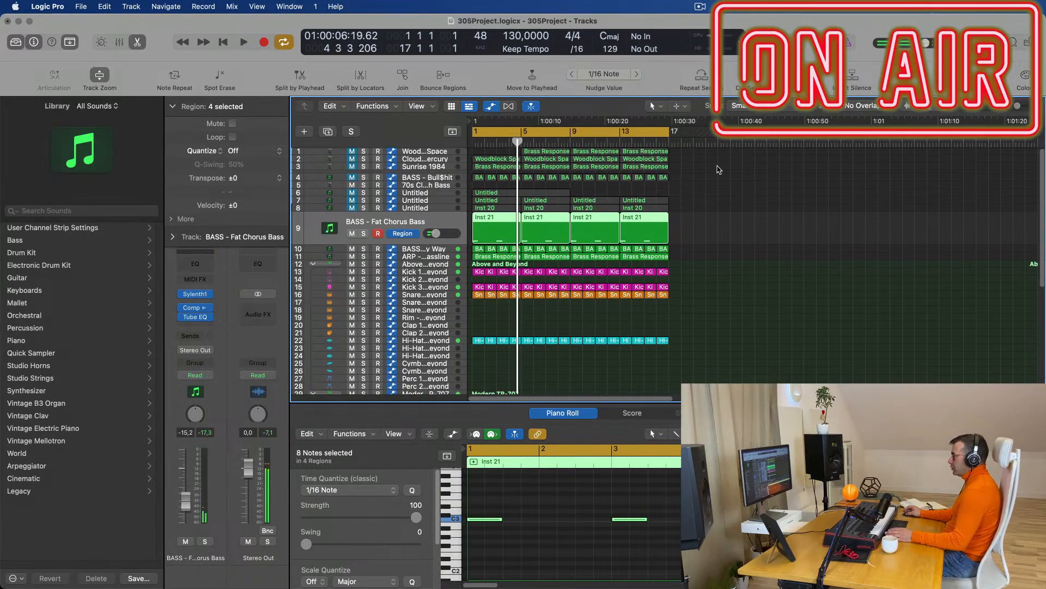
# Create a new empty track copying the BASS - Fat Chorus Bass settings with Cmd+D.
pyautogui.click(421, 154)
pyautogui.click(550, 157)
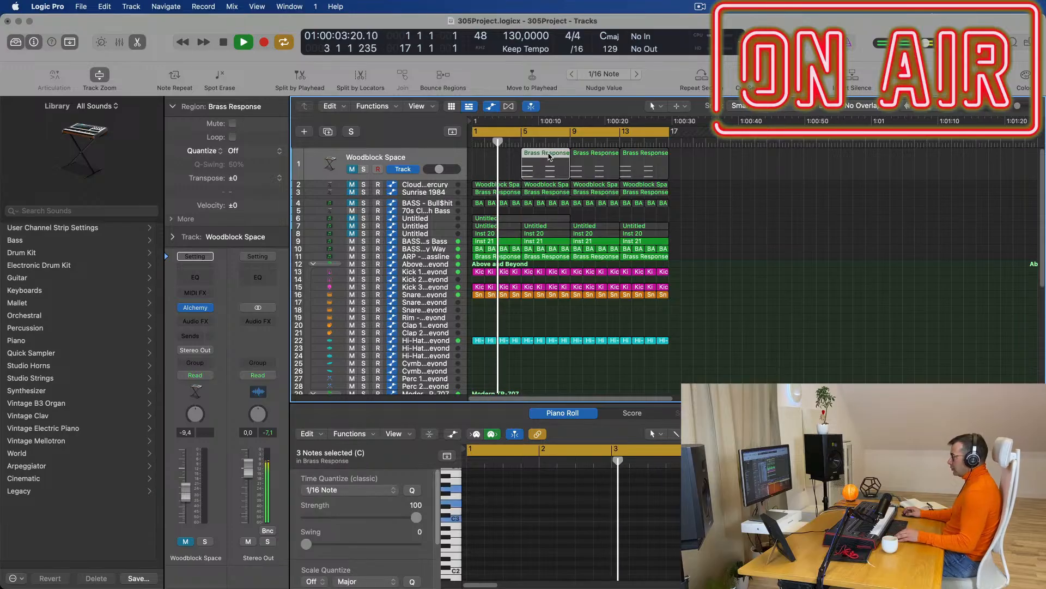
pyautogui.click(430, 242)
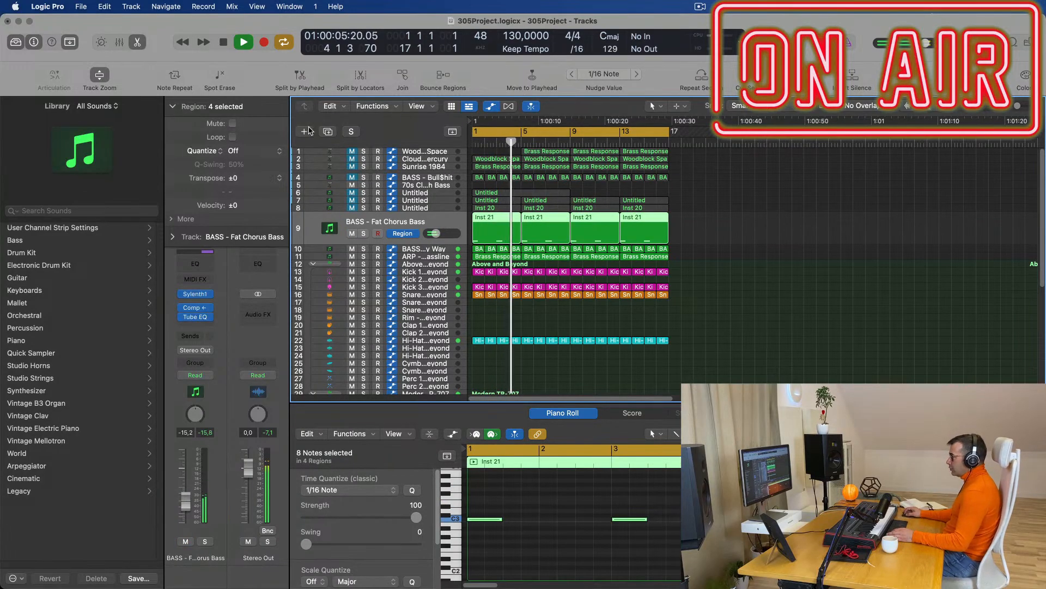
pyautogui.press('super+d')
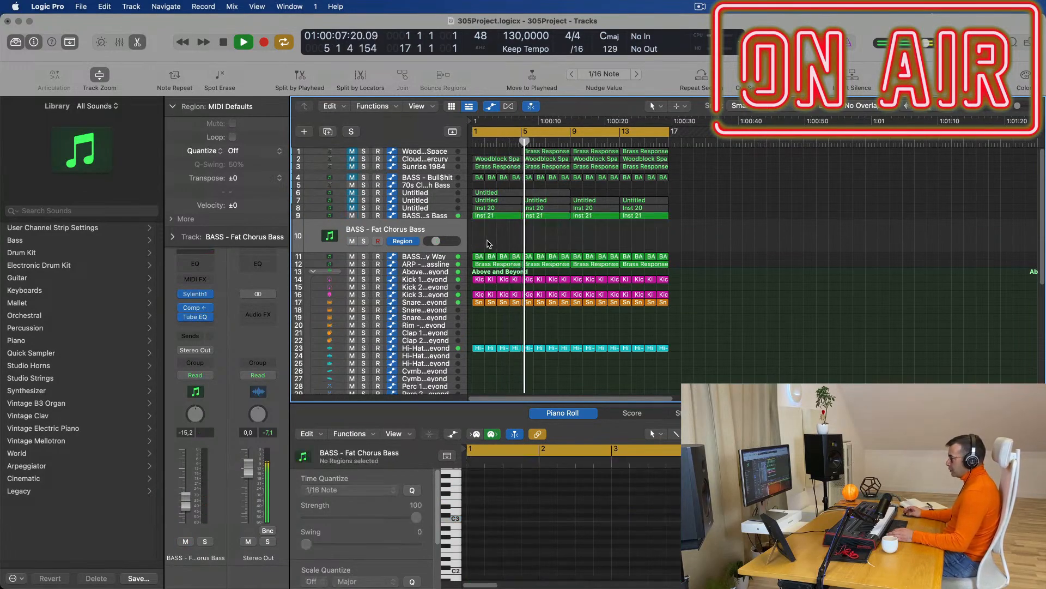
# Move the Brass Response region from bar 5 onto track 10 at bar 1.
pyautogui.click(547, 152)
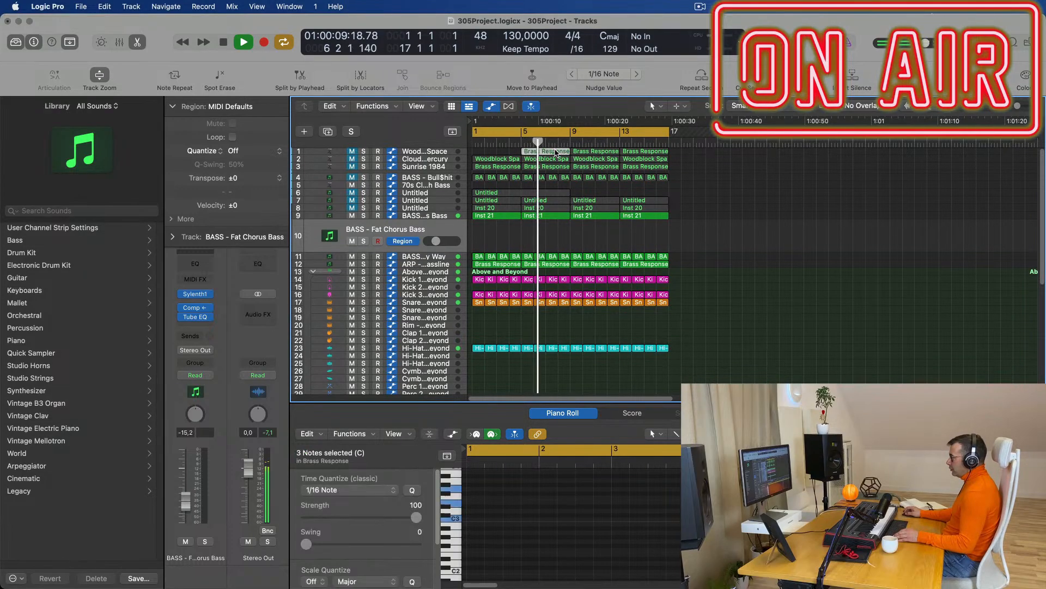
pyautogui.moveTo(550, 152); pyautogui.dragTo(501, 227)
pyautogui.press('Return')
pyautogui.press('space')
# Select the region's six notes in the Piano Roll, adjust their length, and audition.
pyautogui.scroll(-2, 582, 531)
pyautogui.moveTo(688, 480); pyautogui.dragTo(591, 525)
pyautogui.moveTo(668, 482); pyautogui.dragTo(703, 528)
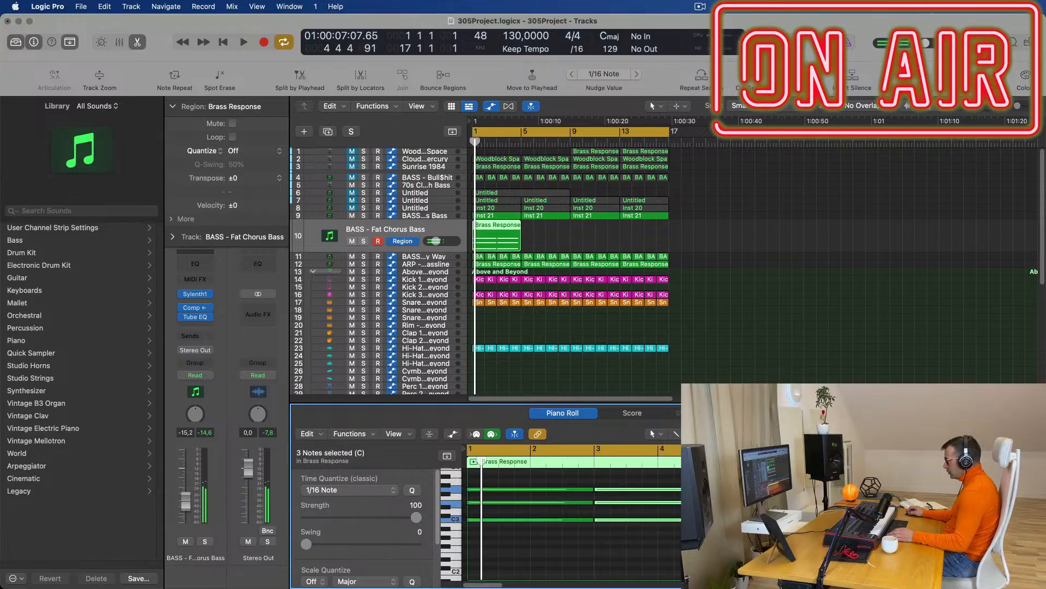
pyautogui.press('space')
pyautogui.press('space')
# Transpose all six notes of track 10's Brass Response region down one octave.
pyautogui.click(414, 232)
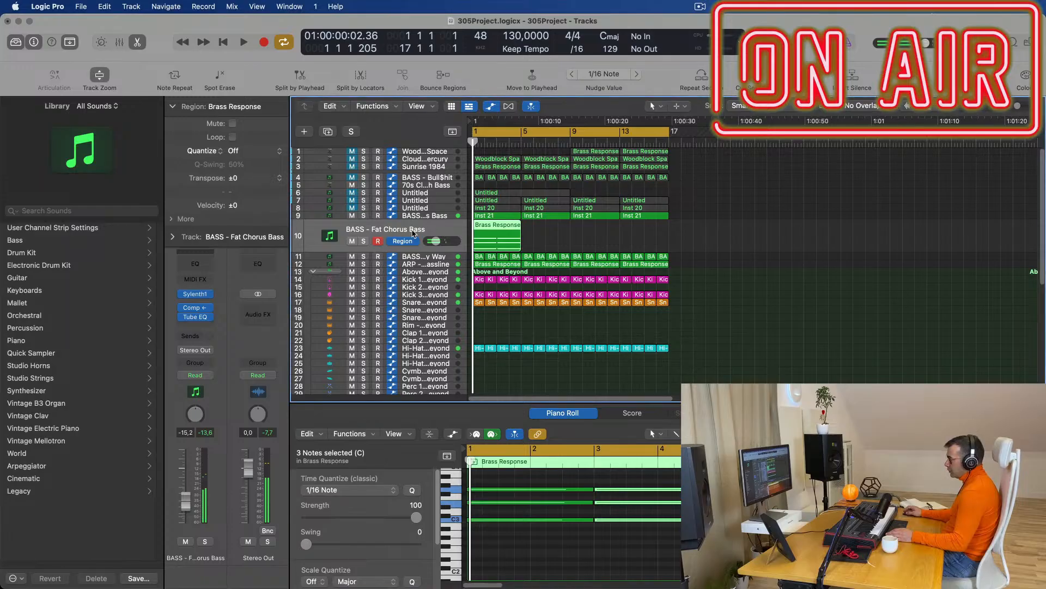
pyautogui.click(538, 540)
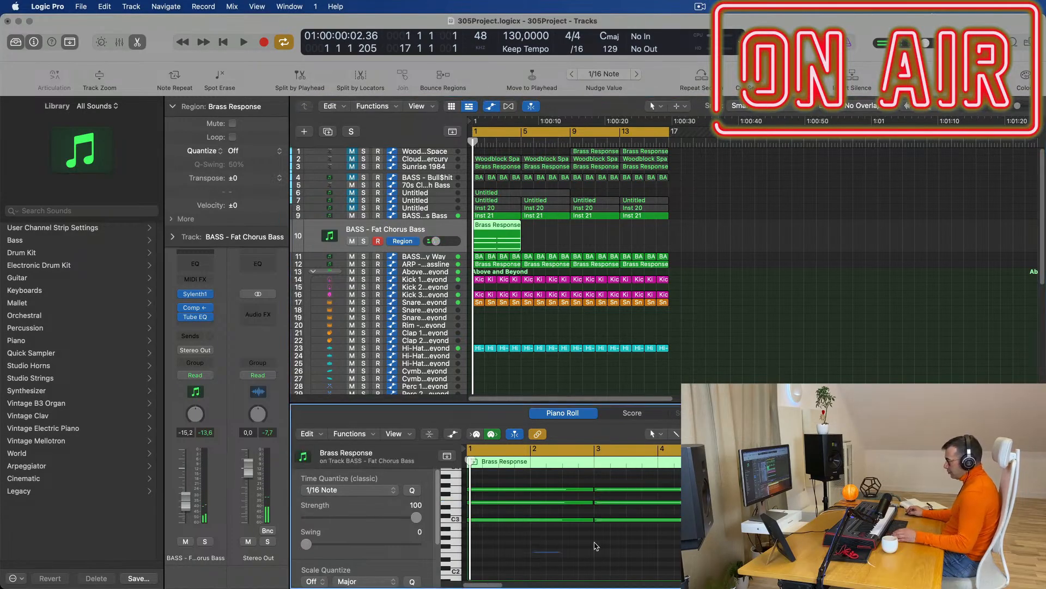
pyautogui.press('super+a')
pyautogui.hotkey('alt', 'shift', 'Down')
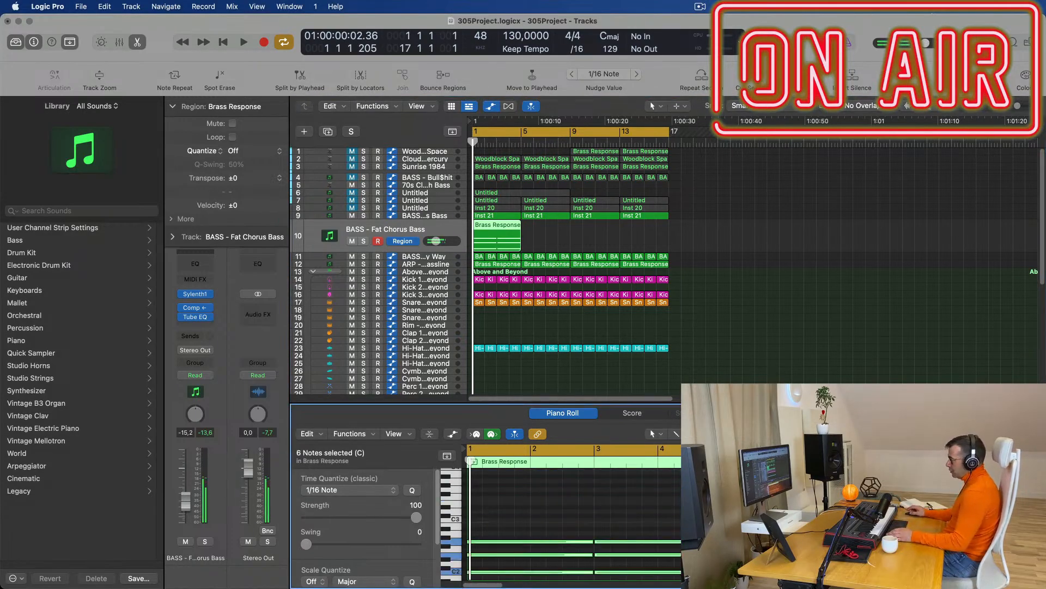
pyautogui.click(209, 295)
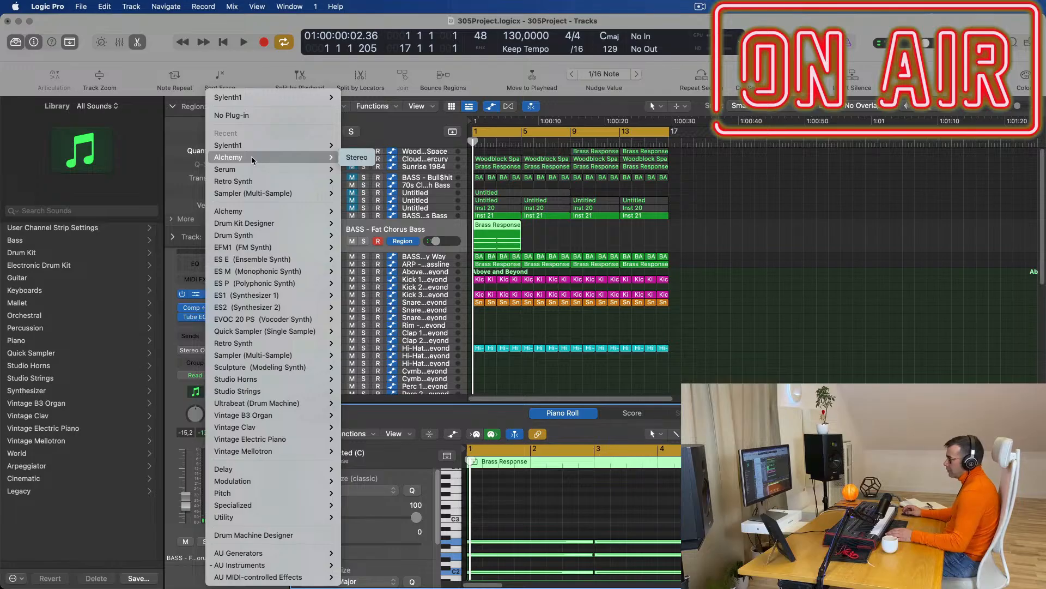
# Load Sylenth1 in stereo on track 10 with preset 247: PAD - Anjuna Pad.
pyautogui.moveTo(257, 147)
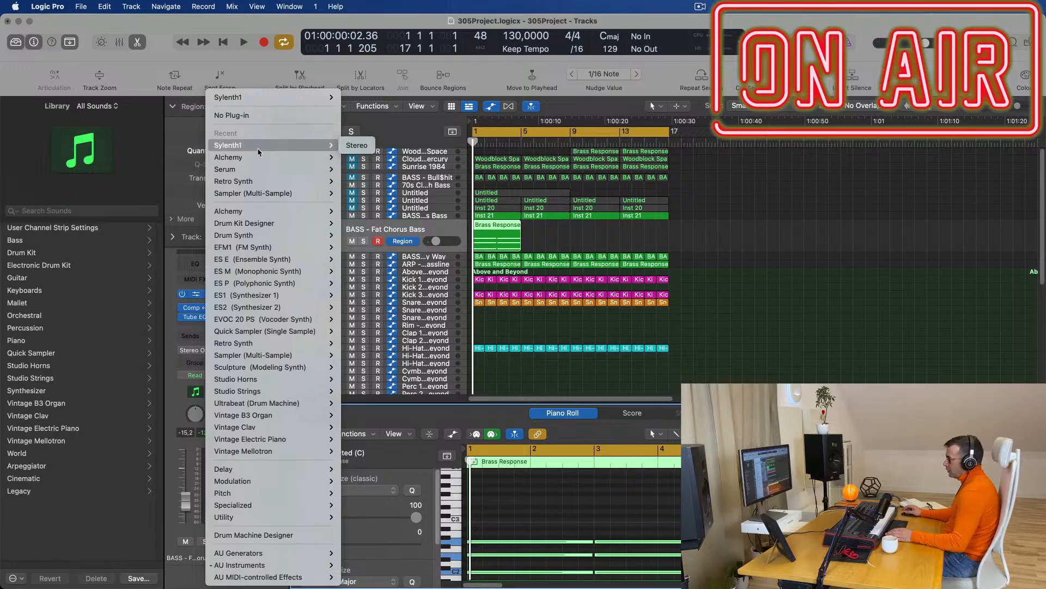
pyautogui.click(359, 147)
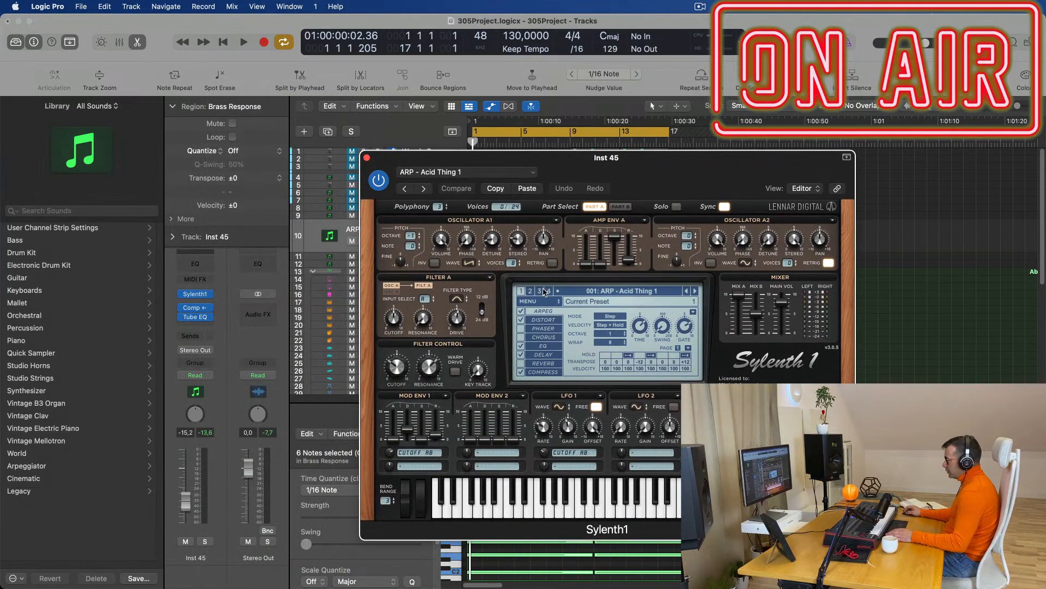
pyautogui.click(643, 292)
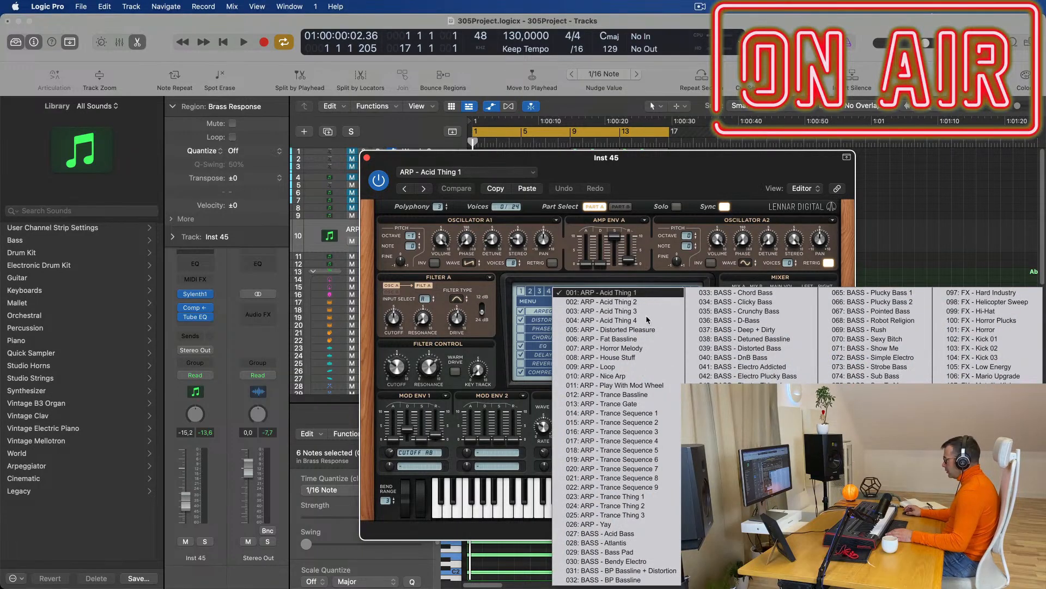
pyautogui.click(531, 293)
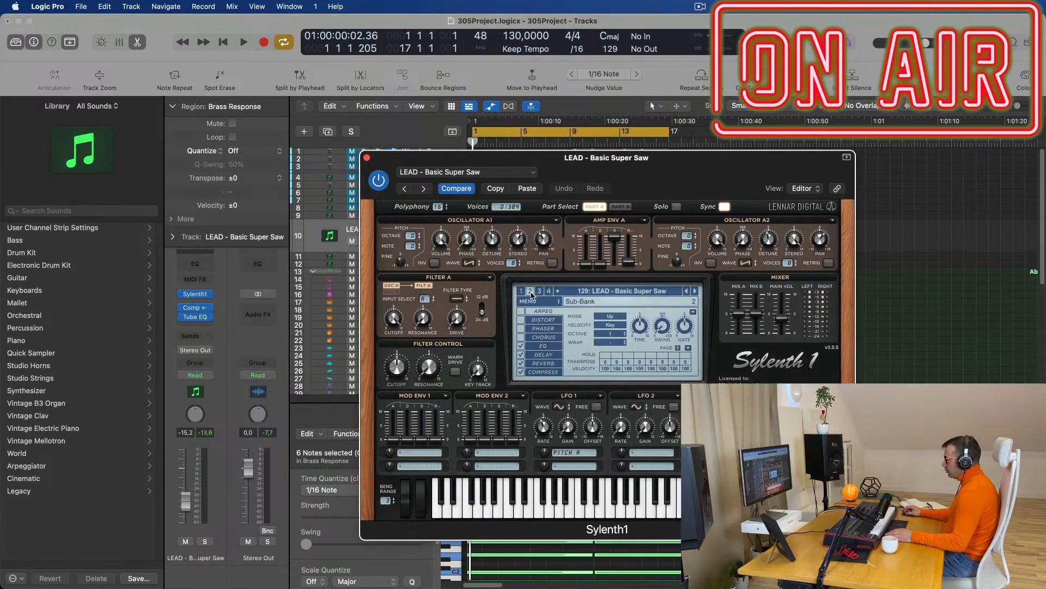
pyautogui.click(641, 295)
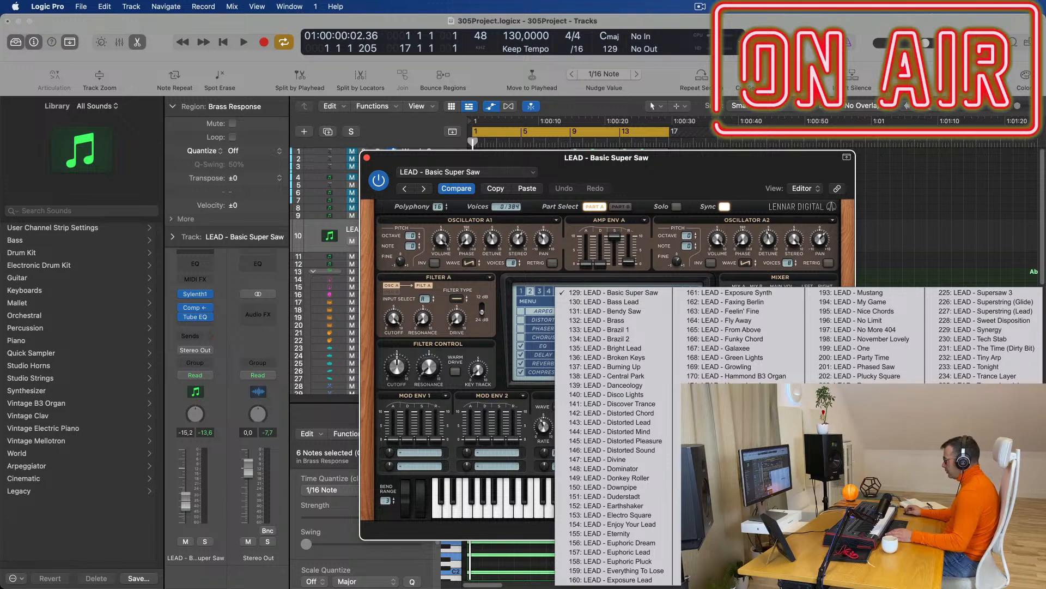
pyautogui.click(975, 497)
# Audition the pad, check Sylenth1's filter cutoff, and close the plug-in window.
pyautogui.press('space')
pyautogui.moveTo(701, 171); pyautogui.dragTo(880, 95)
pyautogui.moveTo(185, 503); pyautogui.dragTo(186, 507)
pyautogui.moveTo(856, 98); pyautogui.dragTo(569, 195)
pyautogui.click(292, 388)
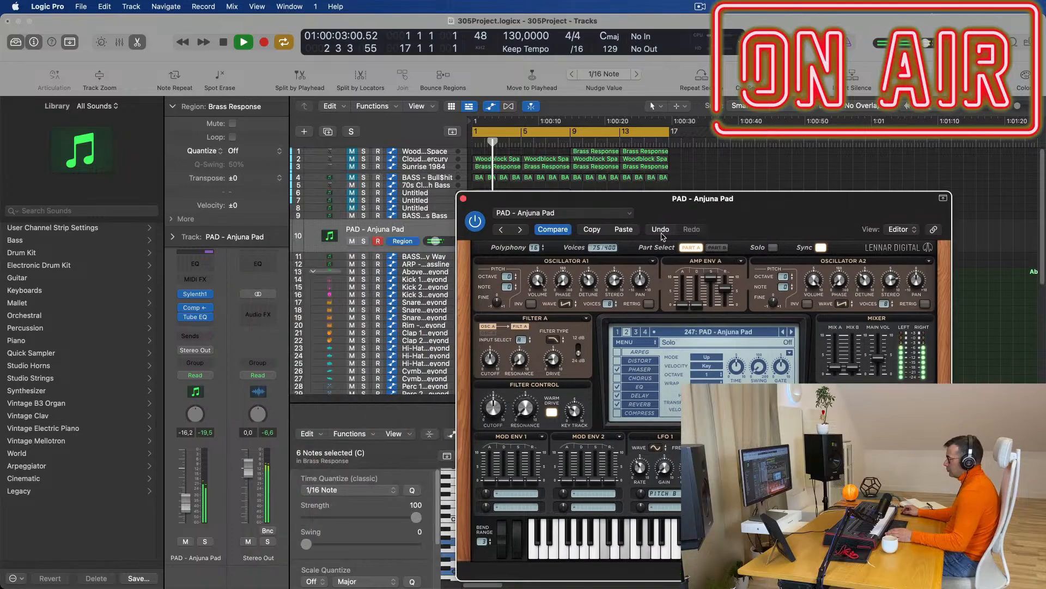
pyautogui.click(463, 198)
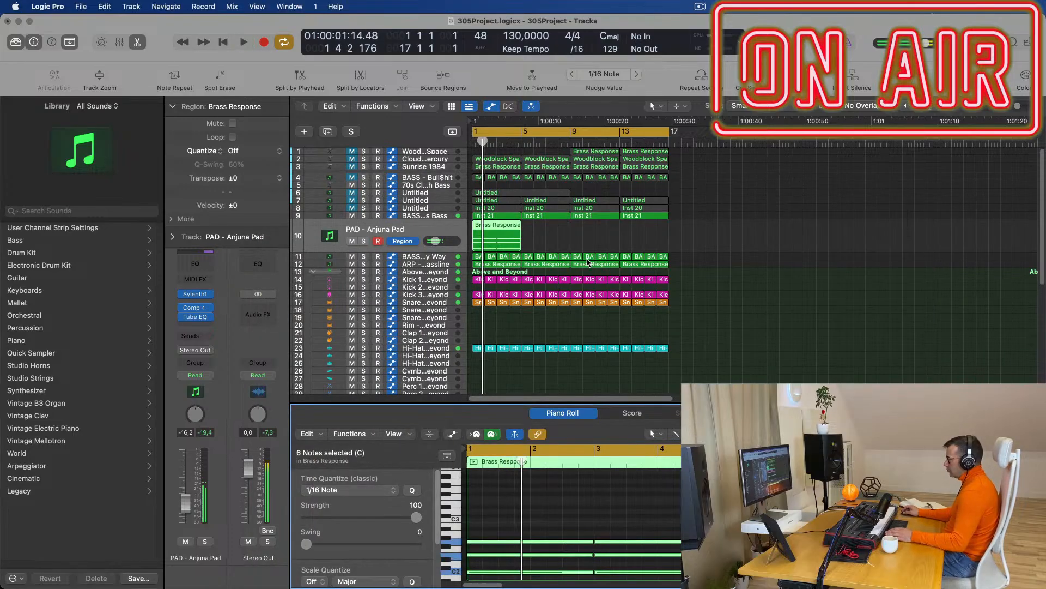
# Shorten the region's six chord notes and move them later in time.
pyautogui.press('space')
pyautogui.scroll(3, 576, 545)
pyautogui.moveTo(560, 495); pyautogui.dragTo(709, 581)
pyautogui.scroll(2, 572, 517)
pyautogui.moveTo(720, 505); pyautogui.dragTo(611, 501)
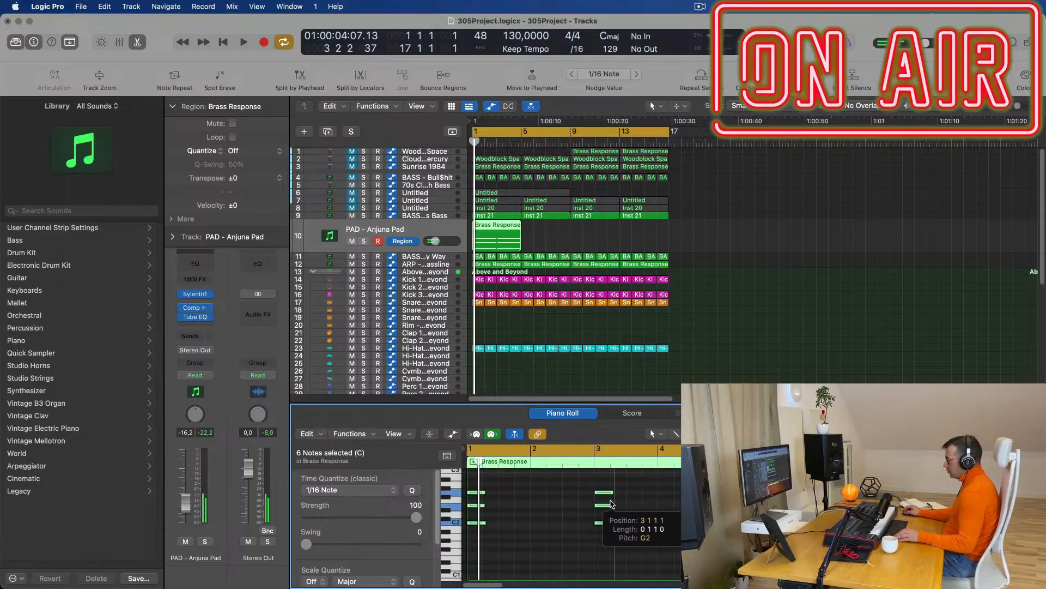
pyautogui.press('space')
pyautogui.press('space')
pyautogui.moveTo(481, 495); pyautogui.dragTo(567, 496)
pyautogui.press('space')
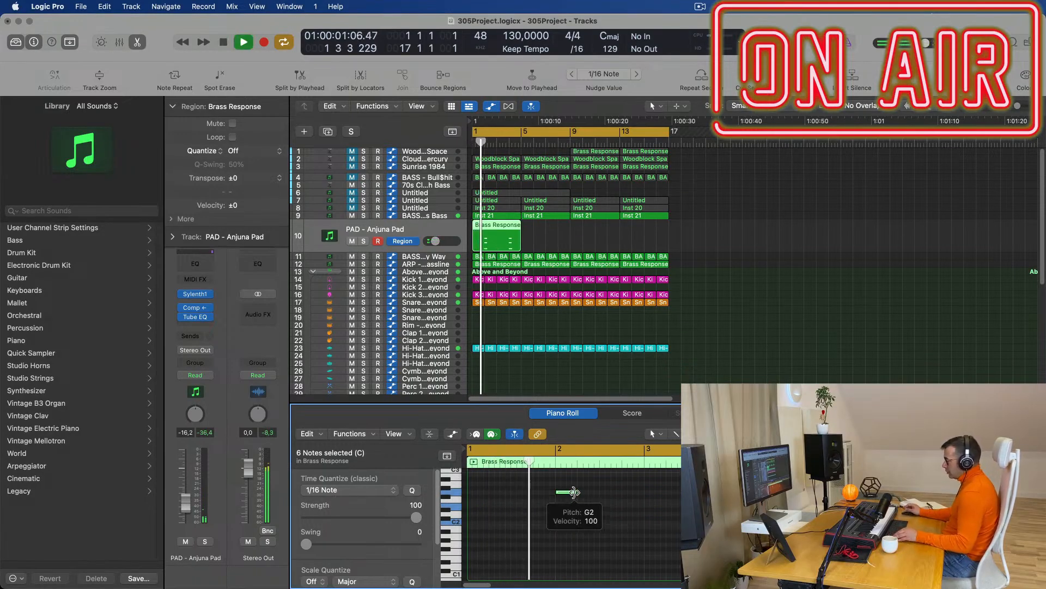
# Shorten the six notes further and copy them later in the bar, making 12 notes.
pyautogui.press('super+Right')
pyautogui.moveTo(600, 486); pyautogui.dragTo(577, 545)
pyautogui.press('space')
pyautogui.moveTo(525, 497); pyautogui.dragTo(685, 550)
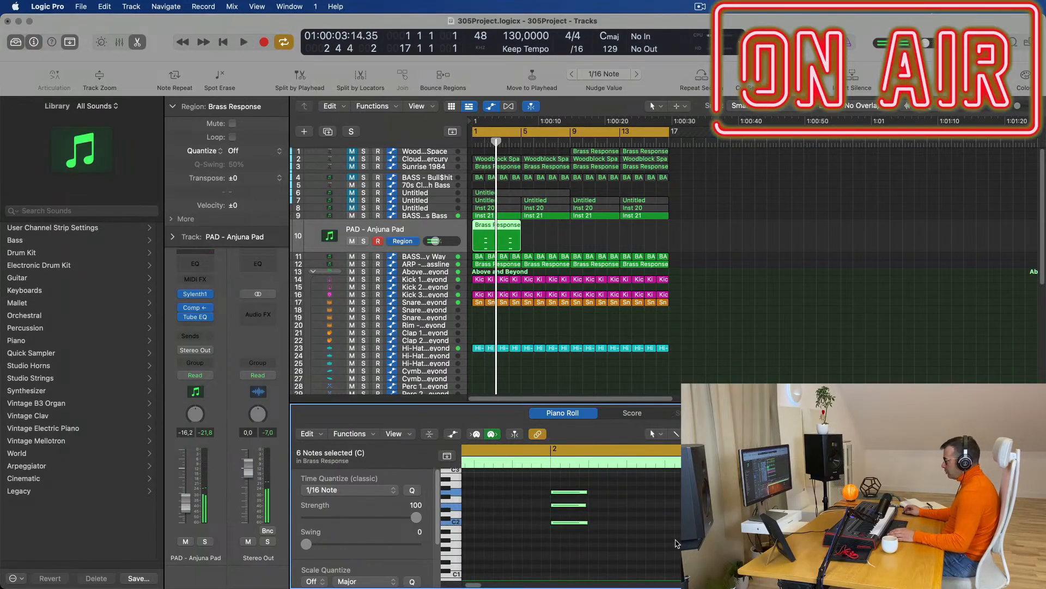
pyautogui.moveTo(587, 523); pyautogui.dragTo(565, 525)
pyautogui.press('super+Right')
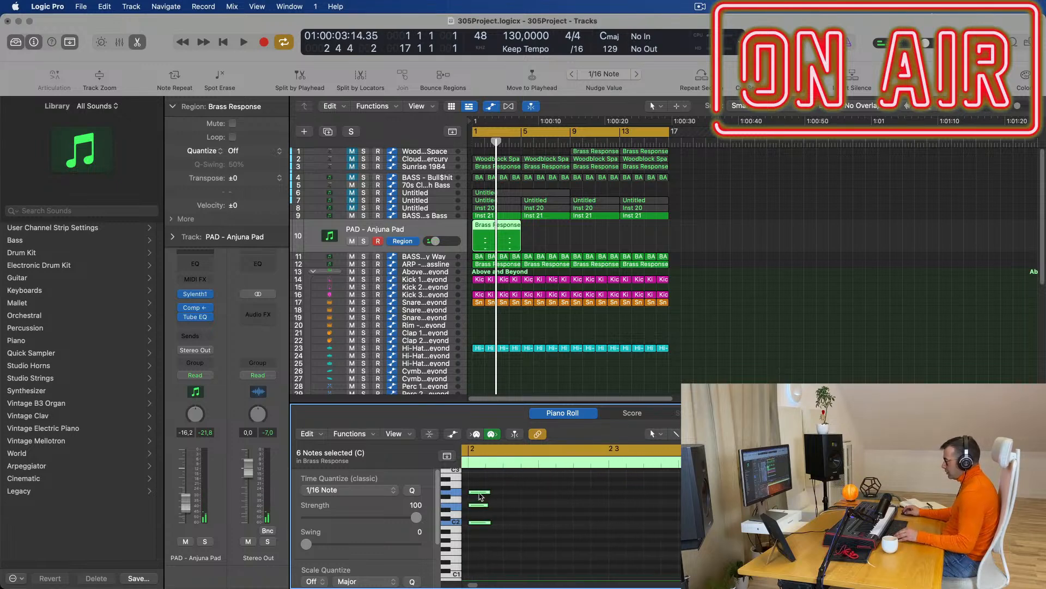
pyautogui.moveTo(501, 495); pyautogui.dragTo(585, 496)
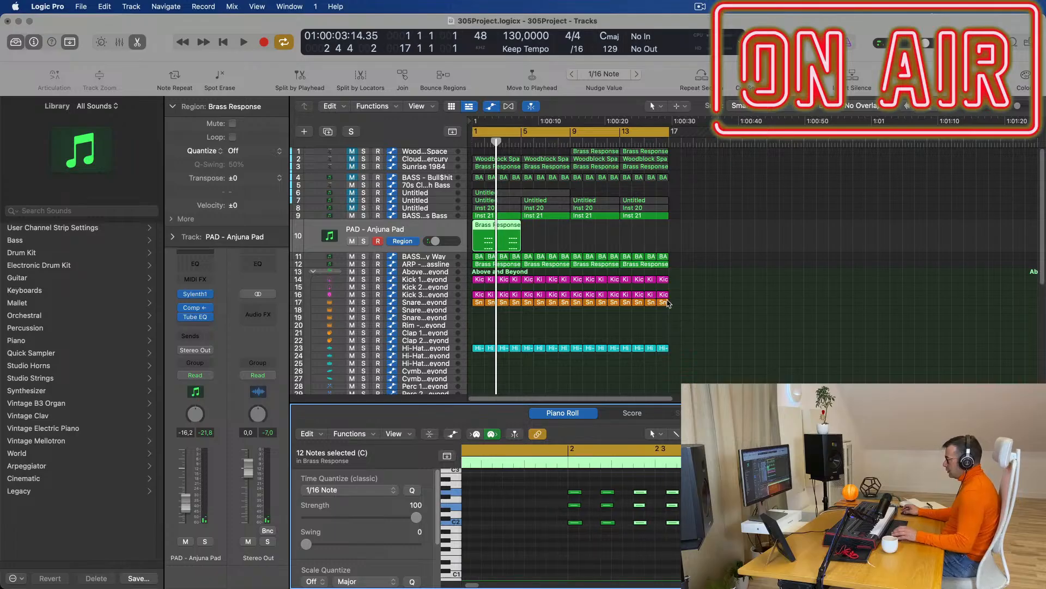
pyautogui.press('Return')
pyautogui.press('space')
pyautogui.scroll(-5, 748, 279)
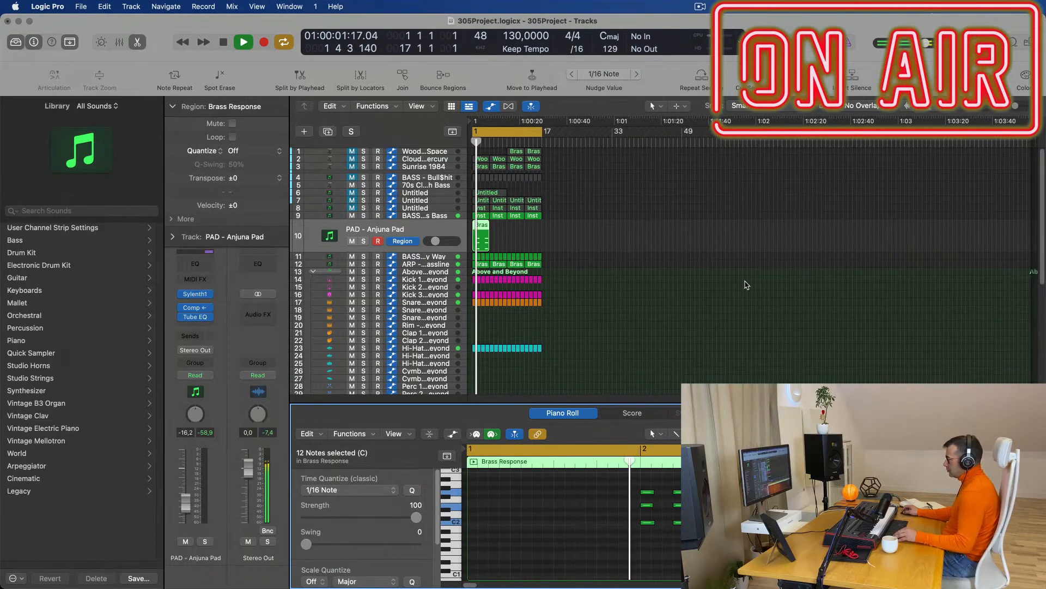
pyautogui.hscroll(-1, 724, 291)
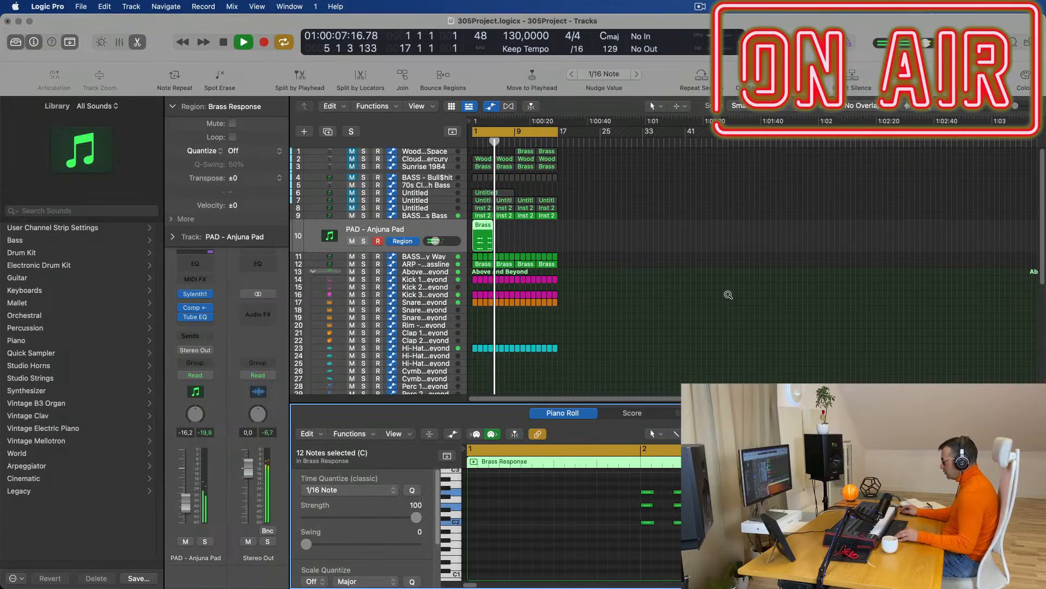
pyautogui.scroll(-1, 729, 295)
pyautogui.press('space')
pyautogui.press('space')
pyautogui.click(437, 229)
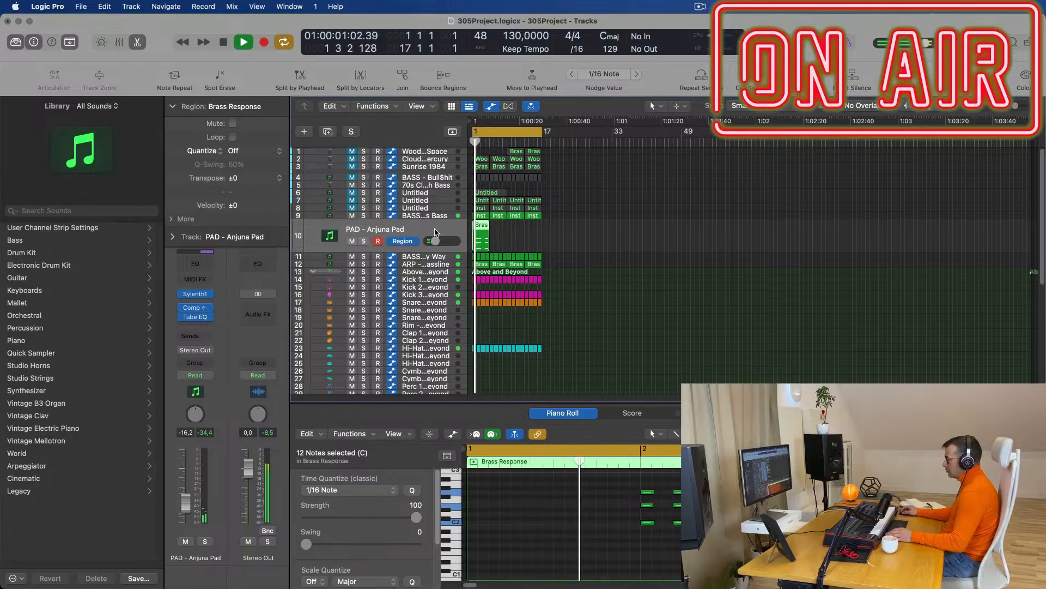
pyautogui.click(196, 295)
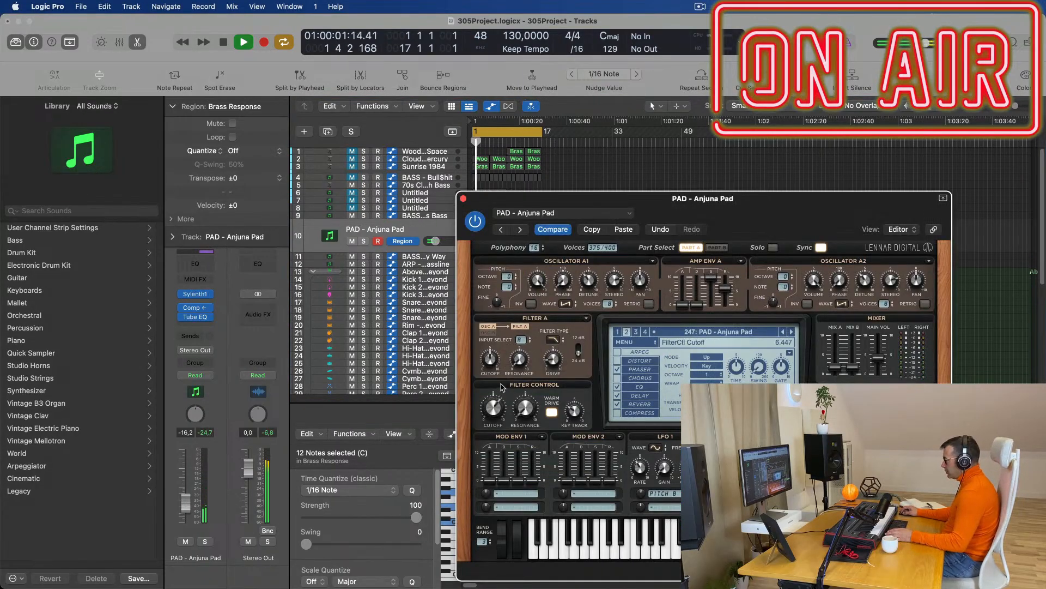
pyautogui.press('space')
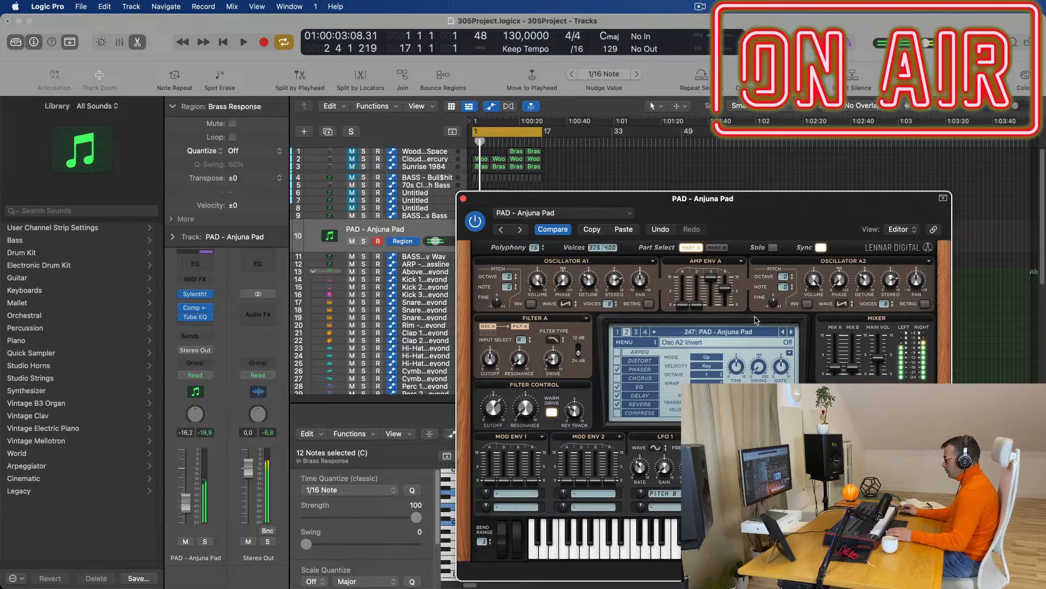
pyautogui.moveTo(750, 219); pyautogui.dragTo(844, 202)
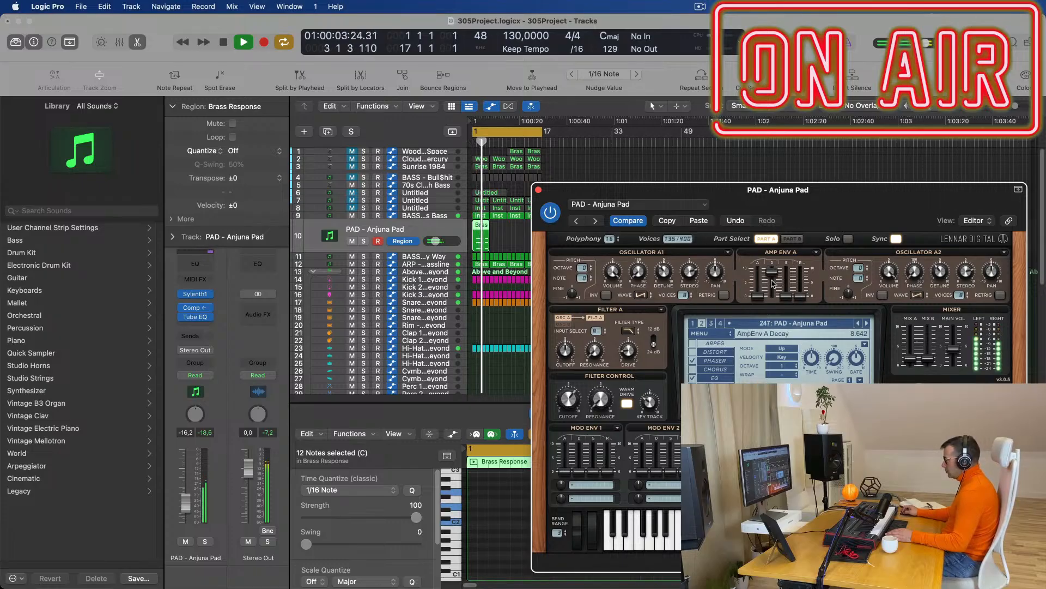
pyautogui.moveTo(865, 191); pyautogui.dragTo(828, 128)
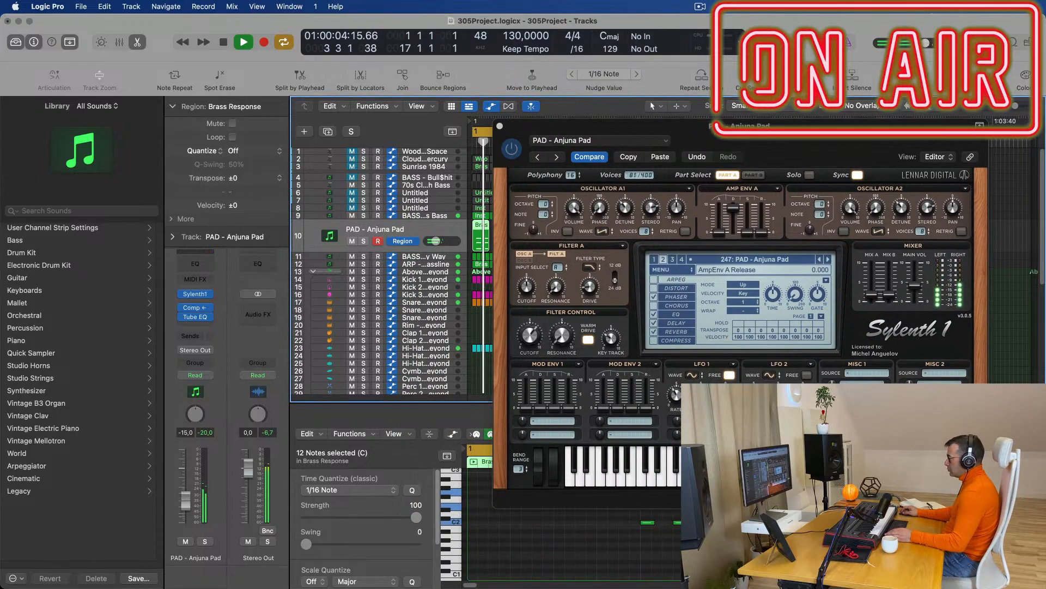
pyautogui.moveTo(827, 129); pyautogui.dragTo(781, 149)
pyautogui.press('space')
pyautogui.click(454, 147)
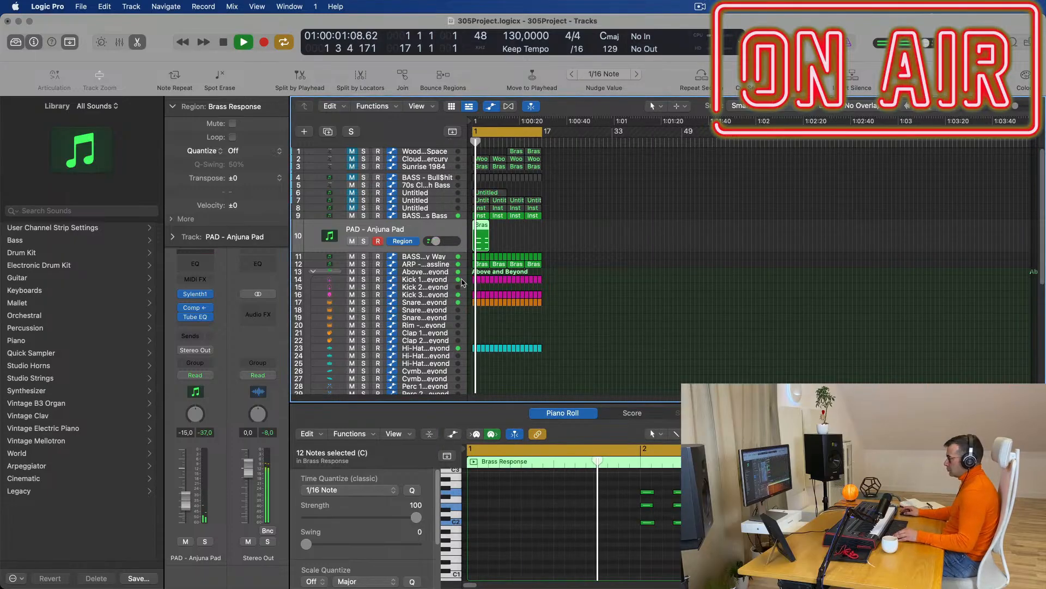
# Repeat the Brass Response region into four copies through bar 16, then open its Sylenth1.
pyautogui.hscroll(2, 630, 519)
pyautogui.hscroll(5, 651, 546)
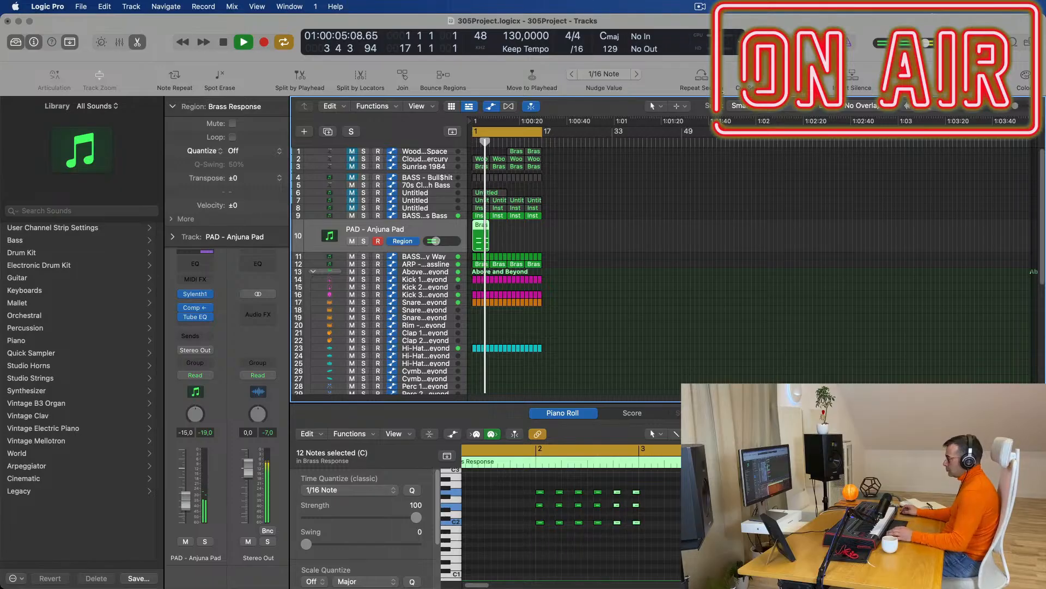
pyautogui.click(513, 235)
pyautogui.click(482, 240)
pyautogui.press('Return')
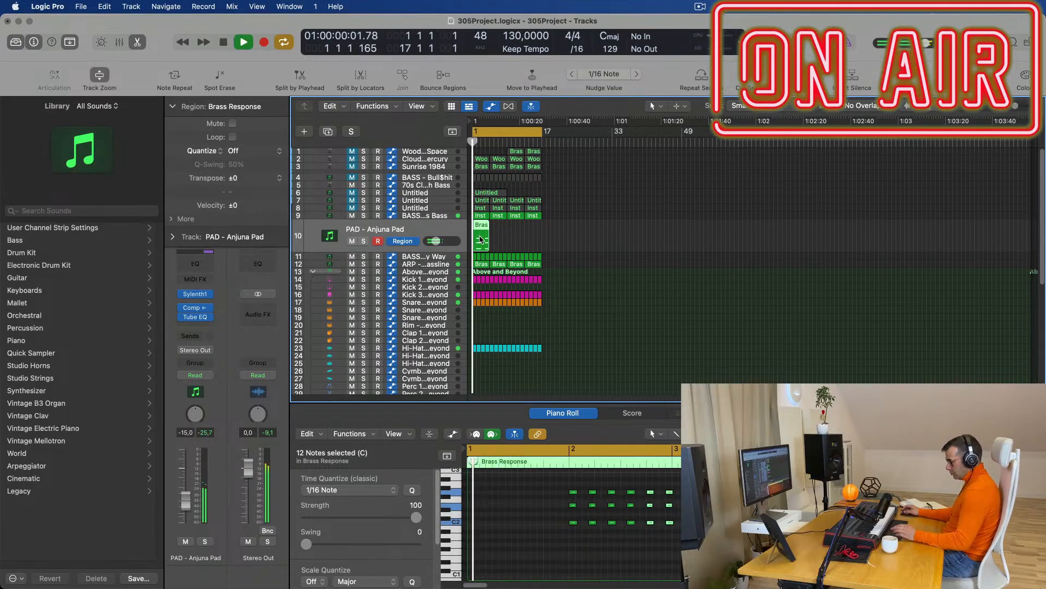
pyautogui.press('super+r')
pyautogui.press('super+r')
pyautogui.press('super+r')
pyautogui.click(376, 229)
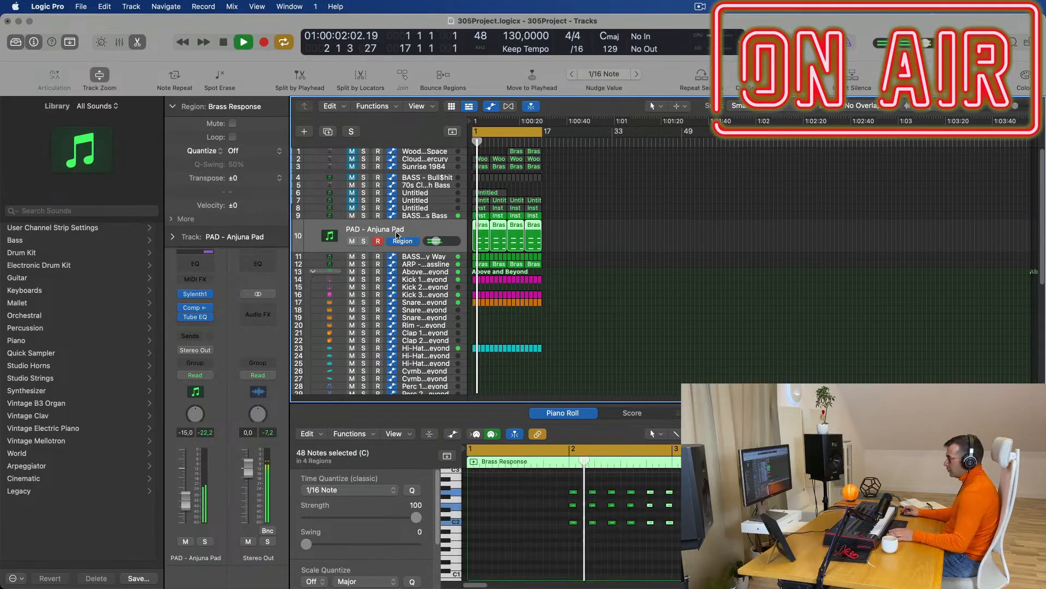
pyautogui.click(186, 293)
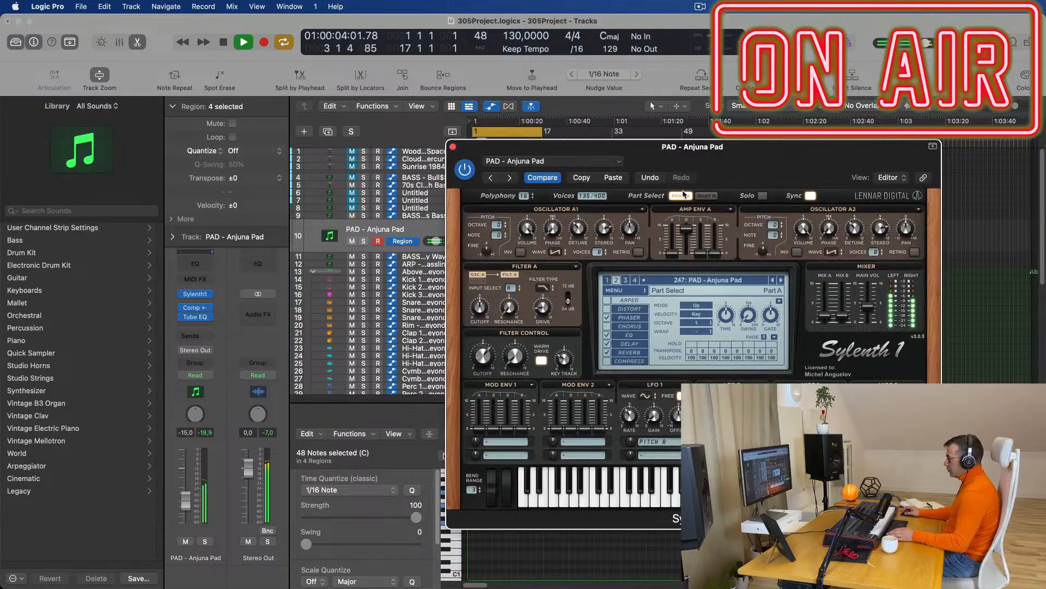
# Load LEAD - Basic Super Saw in Sylenth1 and lower the channel volume to -16,6.
pyautogui.press('space')
pyautogui.click(716, 280)
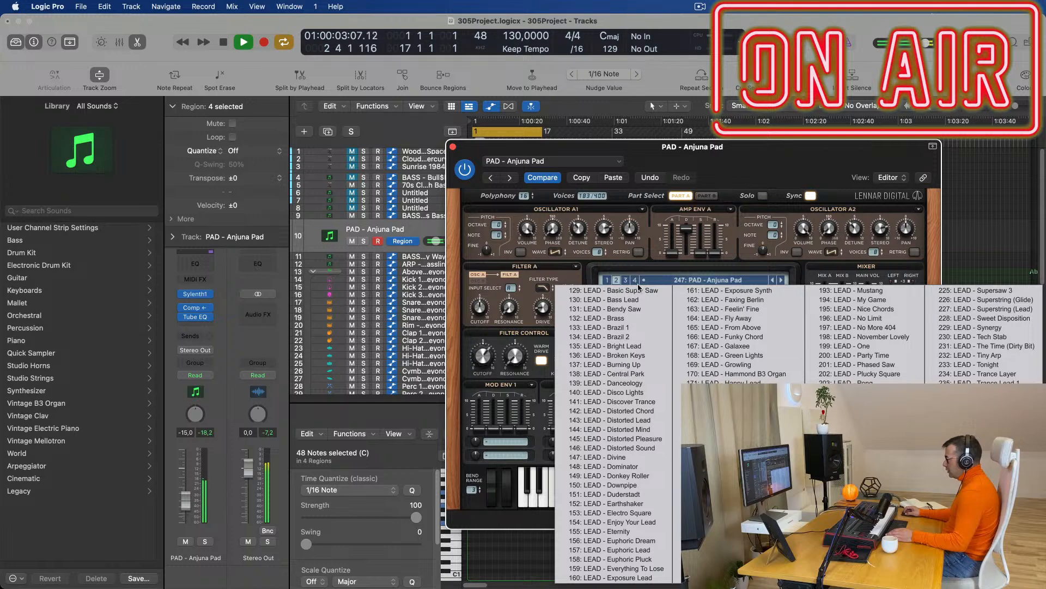
pyautogui.click(635, 292)
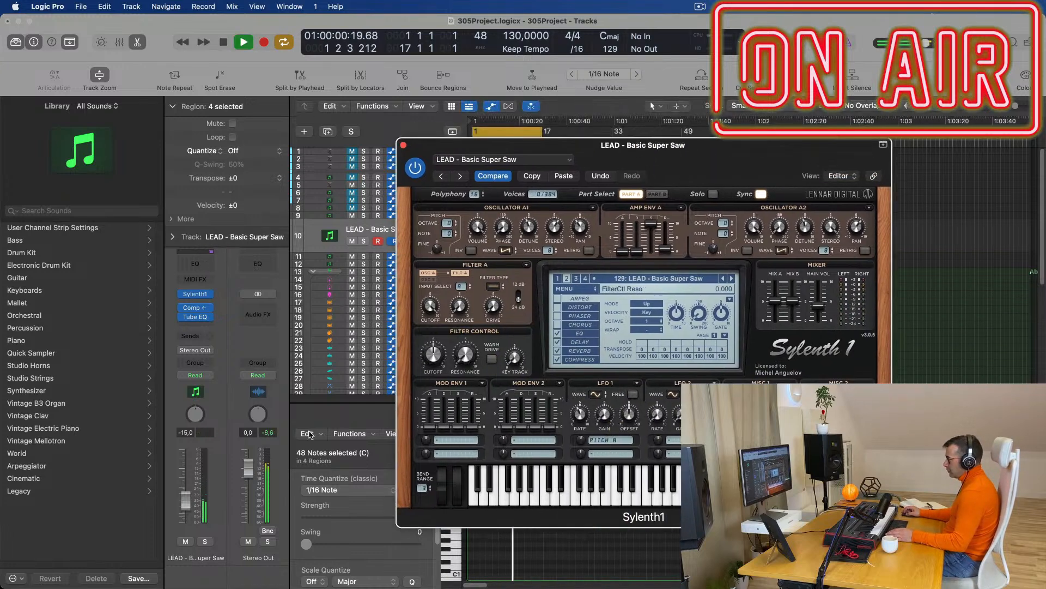
pyautogui.moveTo(183, 506); pyautogui.dragTo(183, 509)
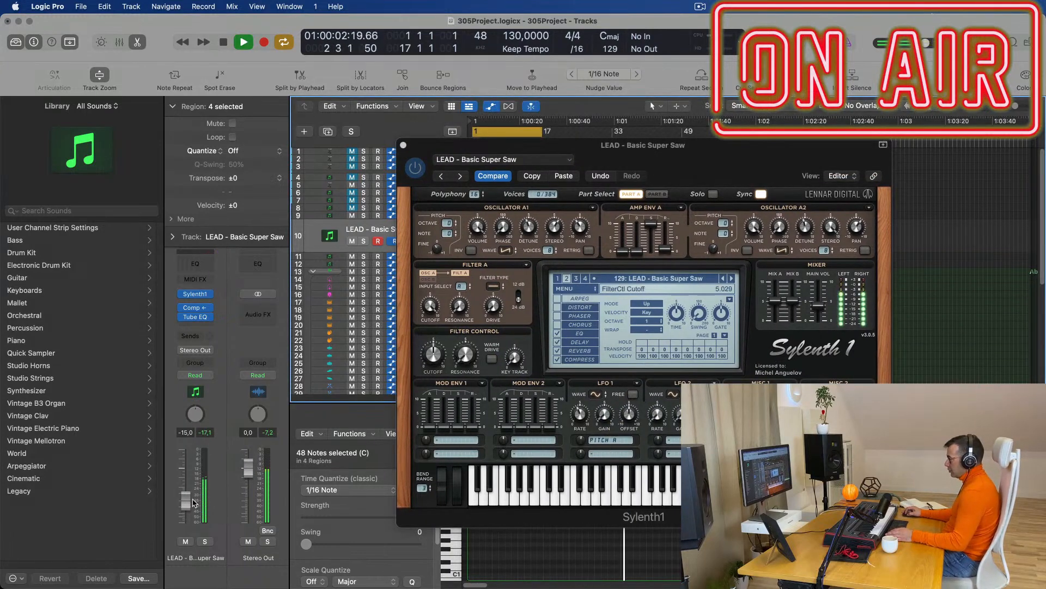
# Step through the lead presets up to 135: LEAD - Bright Lead.
pyautogui.click(732, 279)
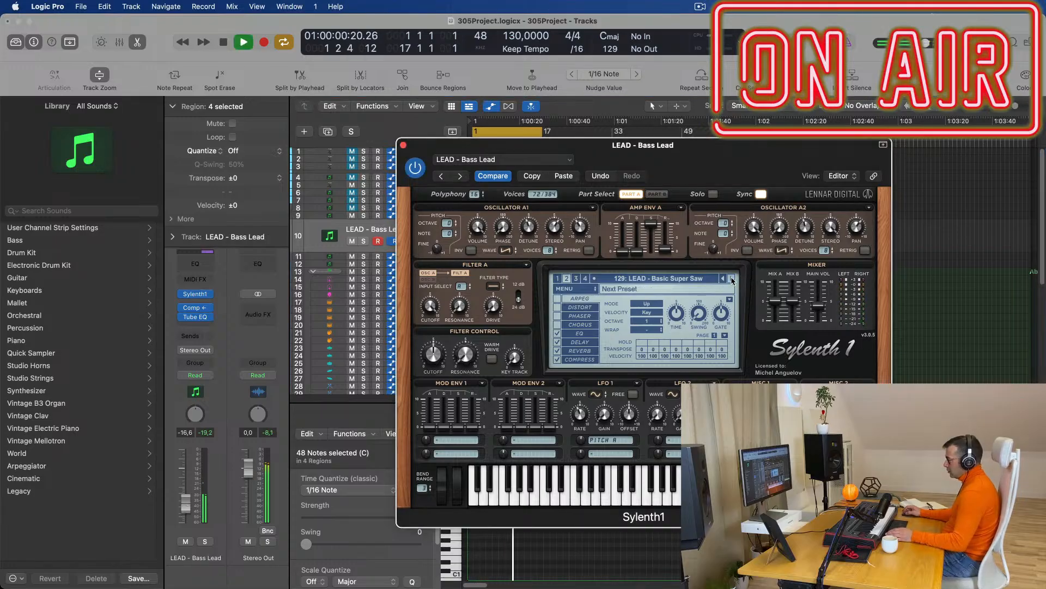
pyautogui.press('space')
pyautogui.press('space')
pyautogui.click(732, 279)
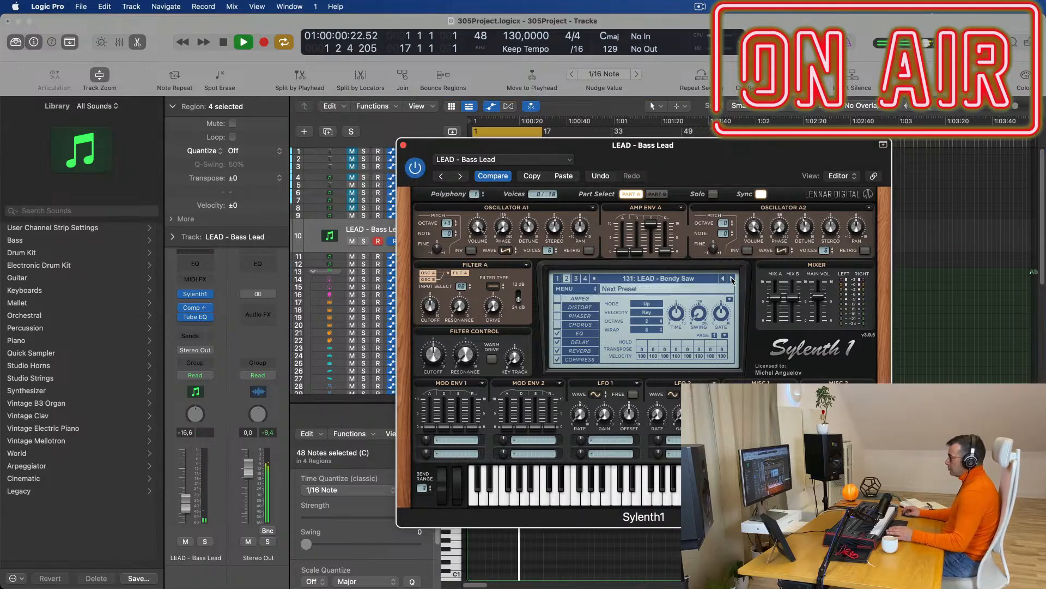
pyautogui.click(731, 279)
pyautogui.click(731, 279)
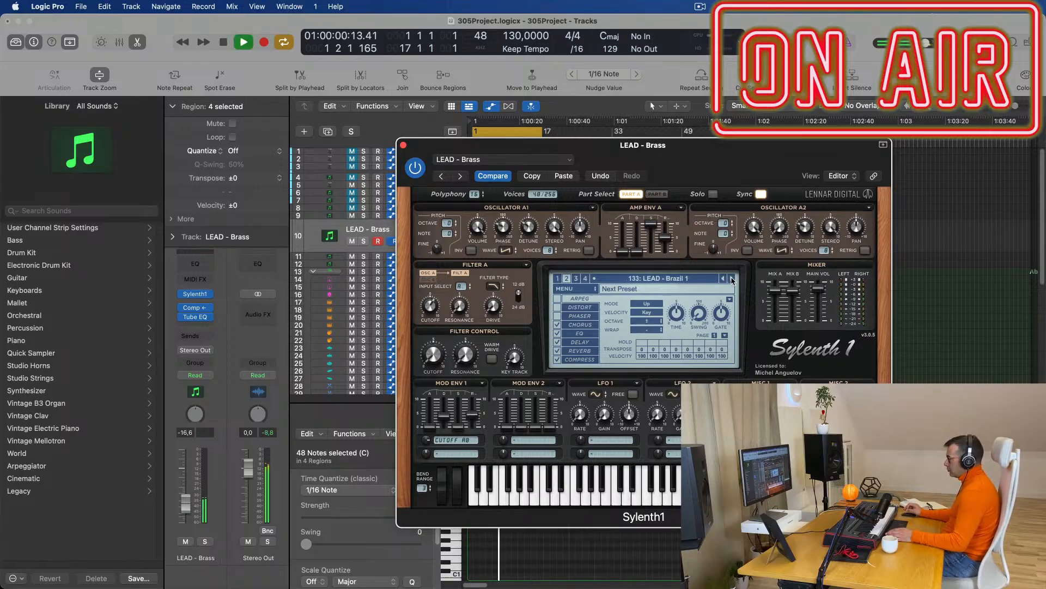
pyautogui.click(732, 279)
pyautogui.click(731, 278)
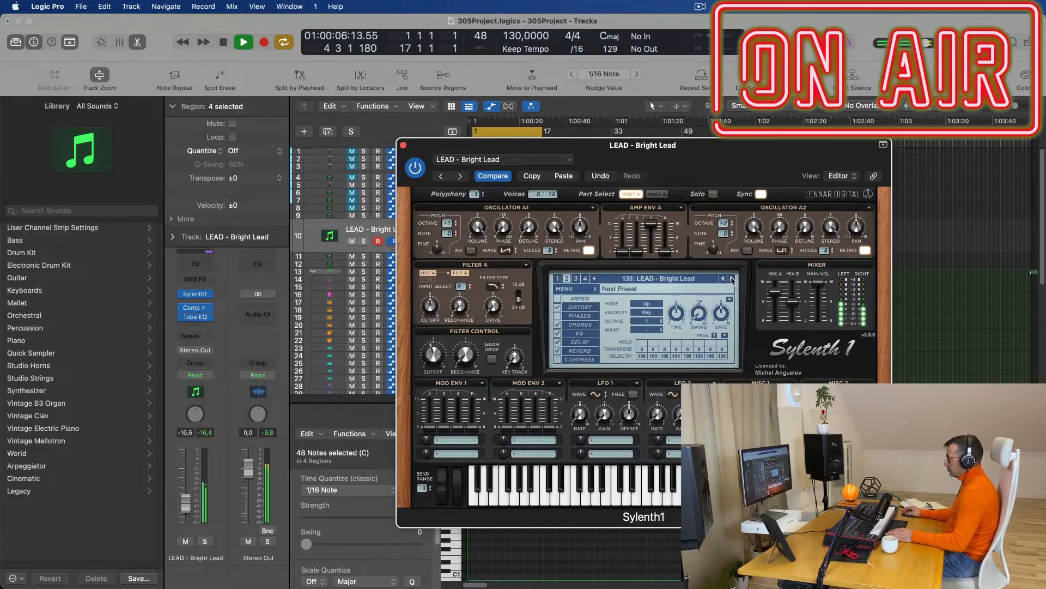
# Browse Sylenth1's bank menus without changing banks.
pyautogui.click(579, 293)
pyautogui.moveTo(615, 308)
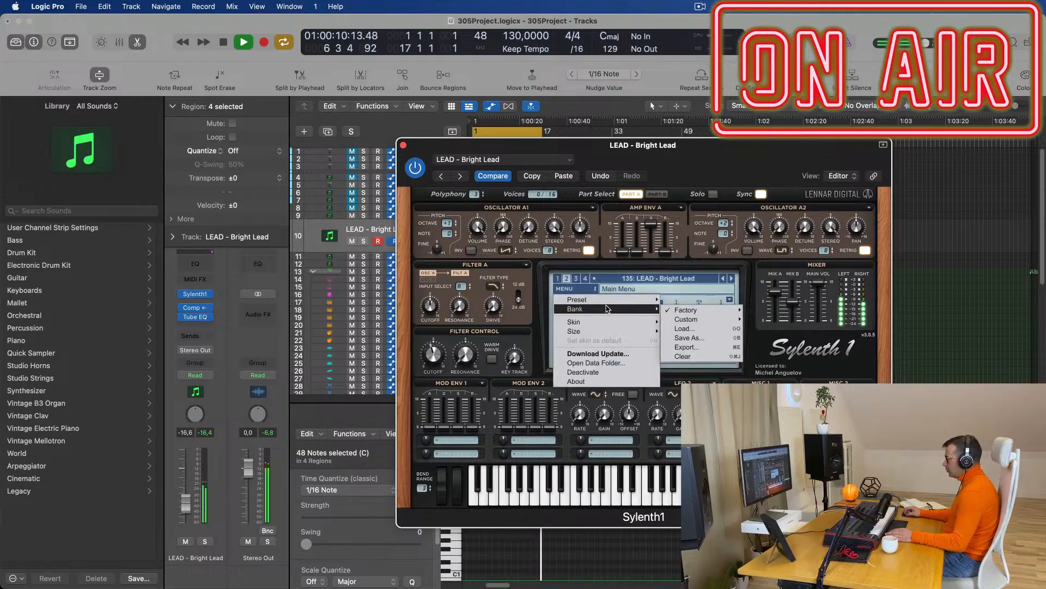
pyautogui.moveTo(688, 310)
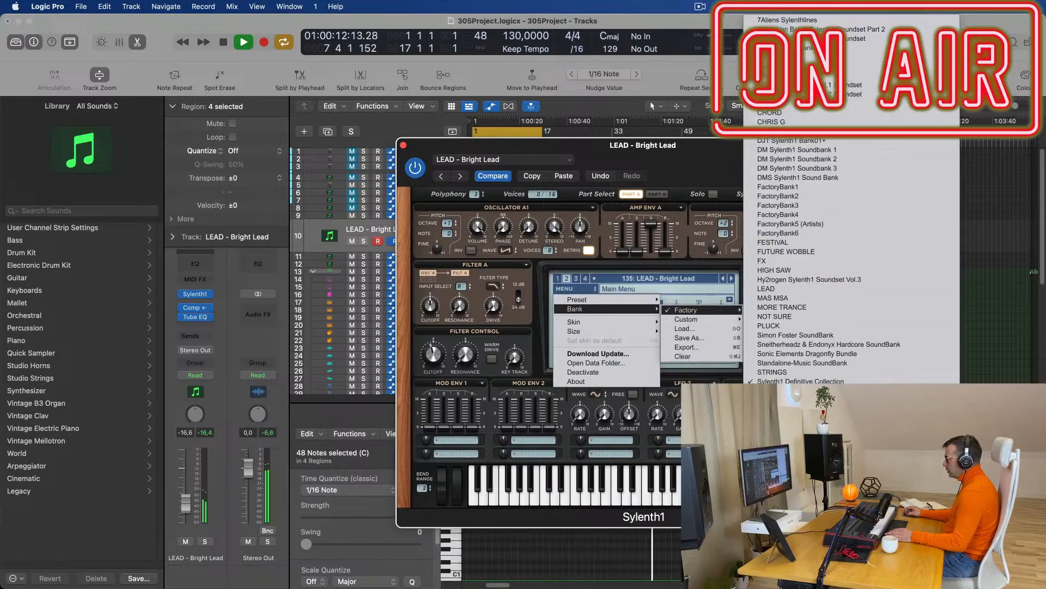
pyautogui.click(622, 256)
# Audition lead presets from LEAD - Broken Keys through LEAD - Donkey Roller.
pyautogui.click(731, 278)
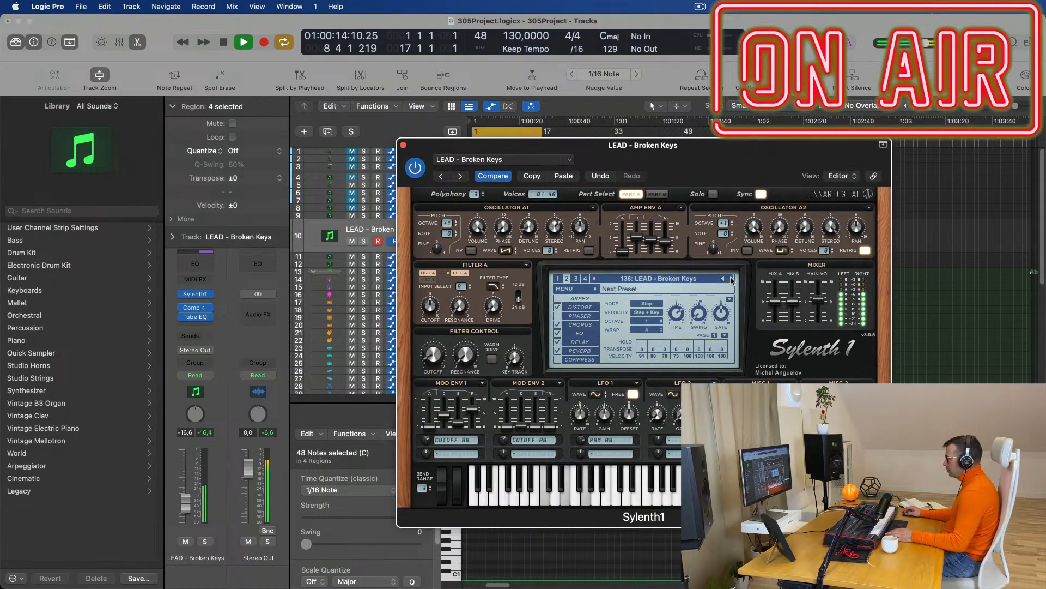
pyautogui.click(731, 279)
pyautogui.press('space')
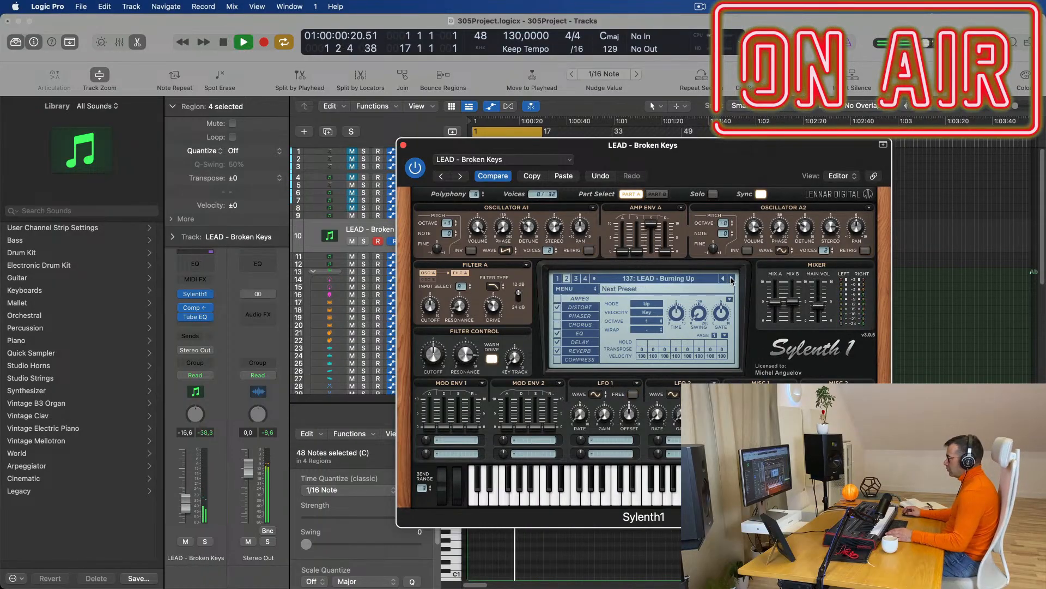
pyautogui.click(732, 279)
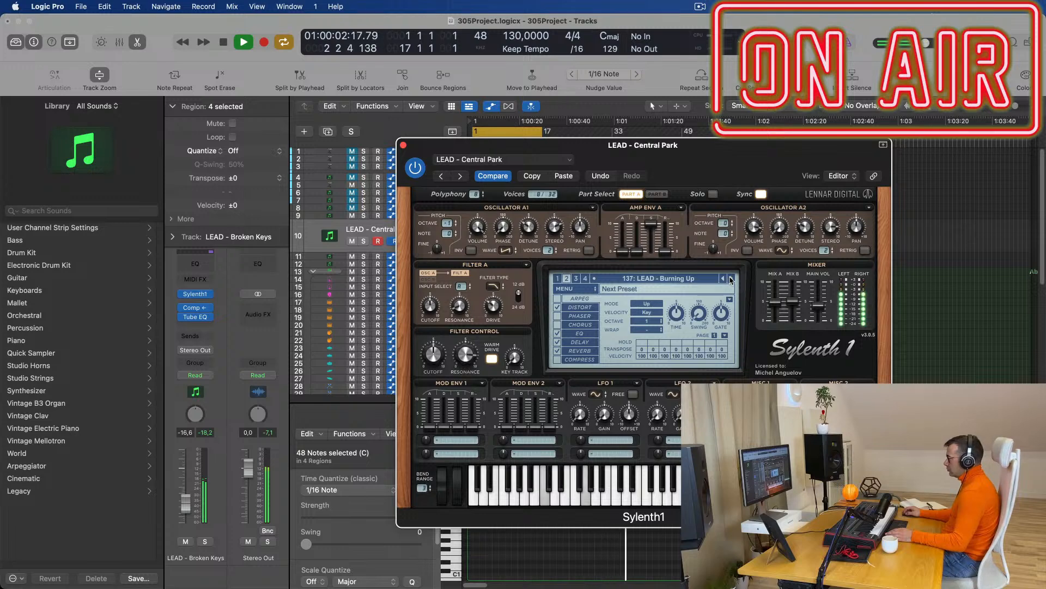
pyautogui.click(732, 279)
pyautogui.click(731, 278)
pyautogui.click(732, 279)
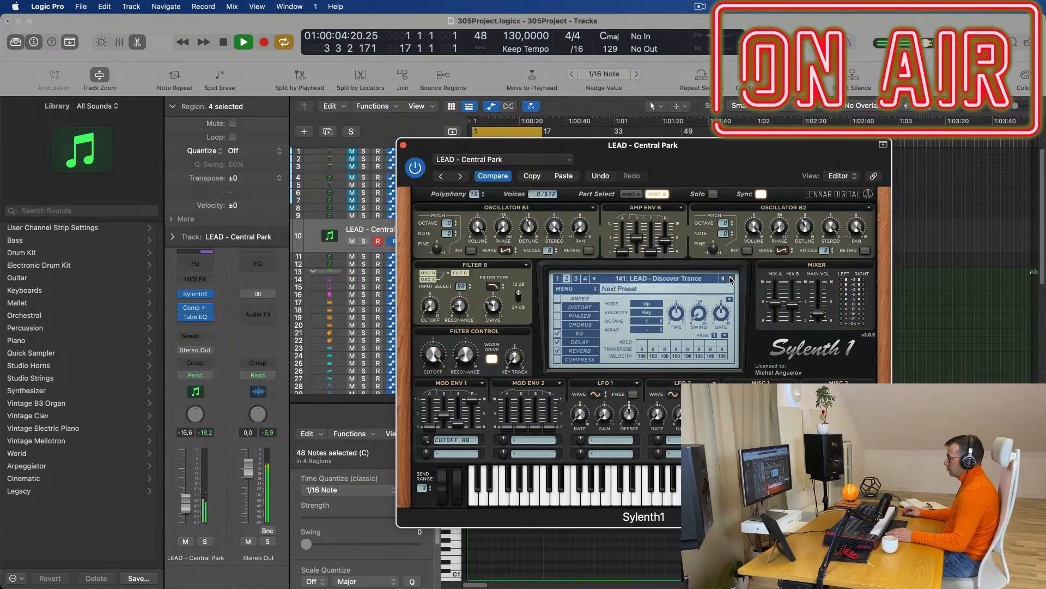
pyautogui.click(732, 279)
pyautogui.press('space')
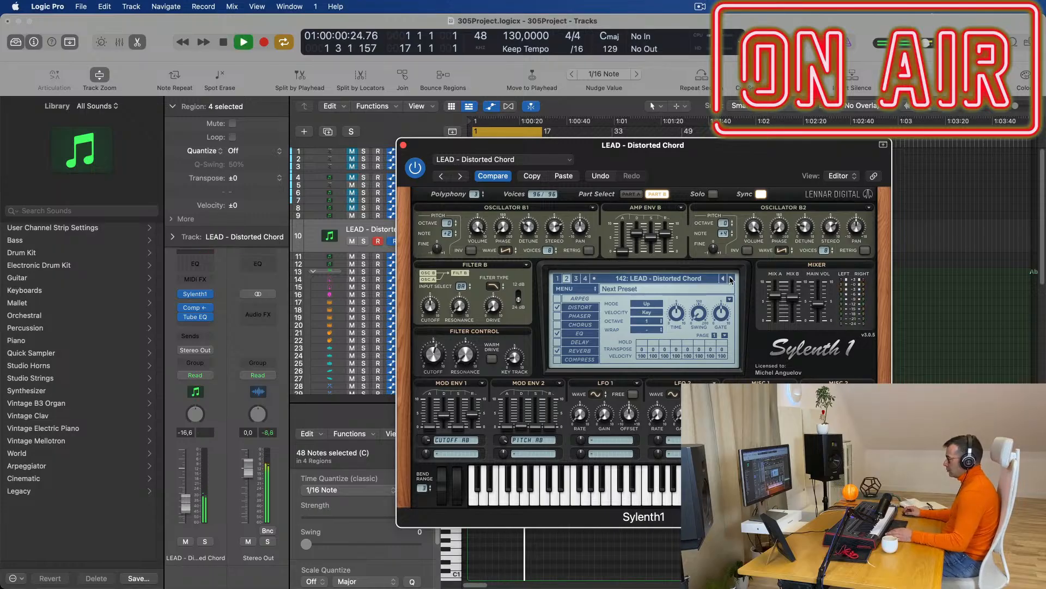
pyautogui.click(731, 278)
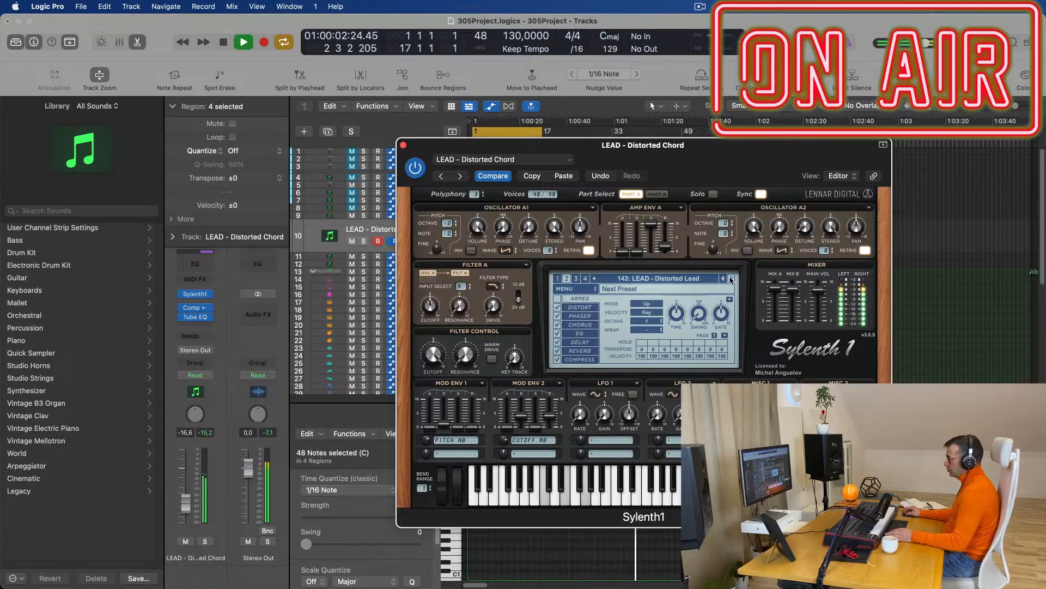
pyautogui.click(731, 279)
pyautogui.click(731, 279)
pyautogui.press('space')
pyautogui.press('space')
pyautogui.click(730, 279)
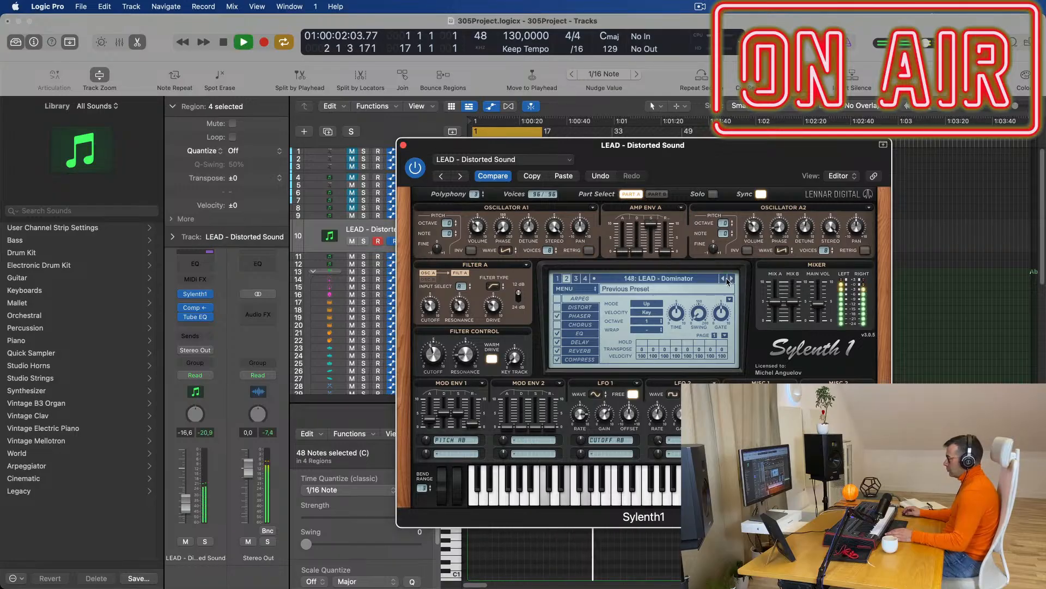
pyautogui.click(732, 278)
pyautogui.press('space')
pyautogui.press('space')
pyautogui.click(731, 279)
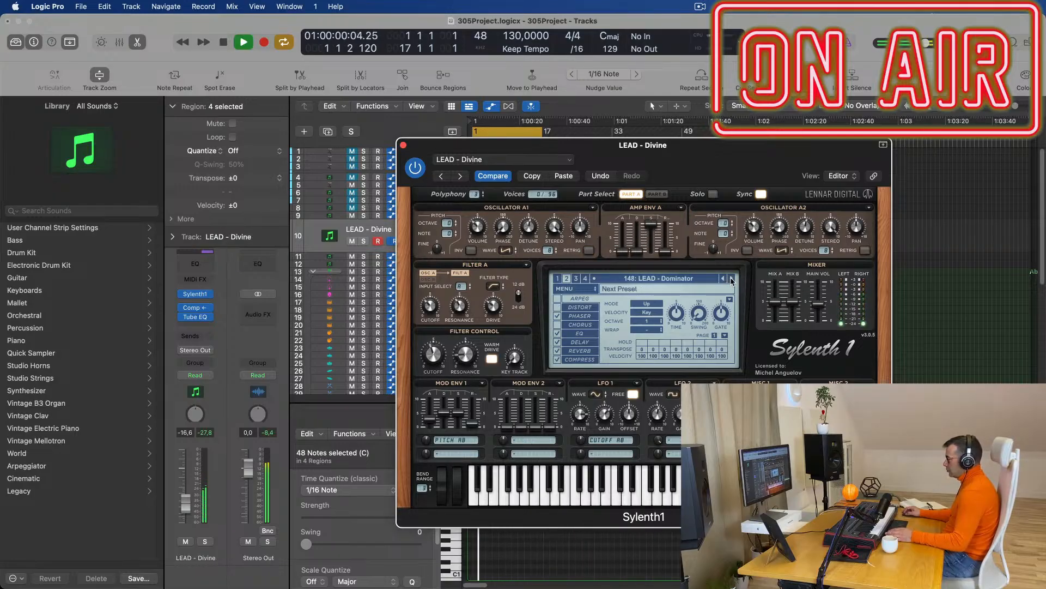
pyautogui.click(731, 279)
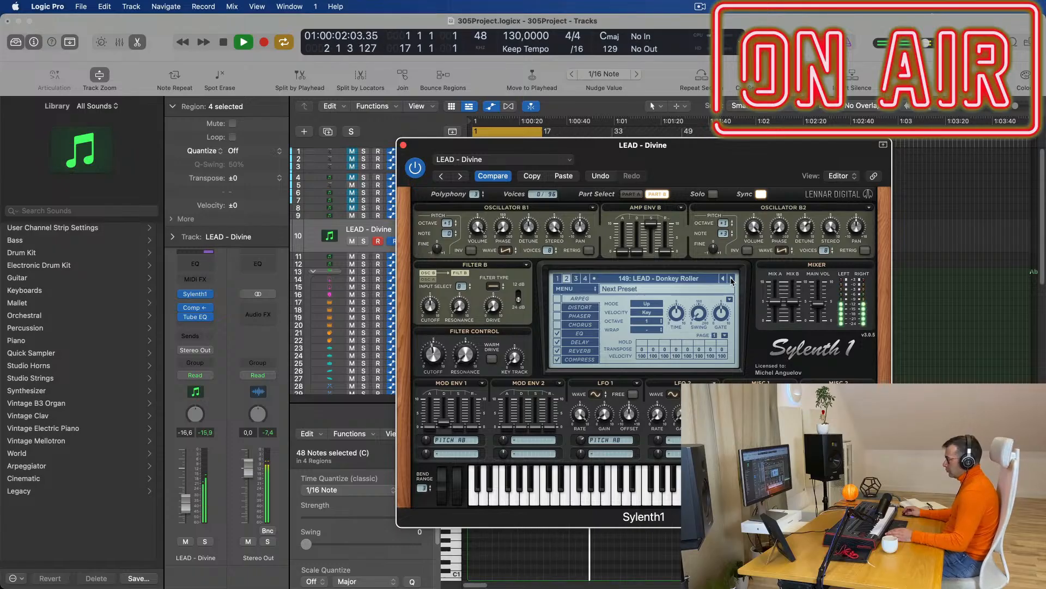
# Keep stepping through lead presets until 165: LEAD - From Above is loaded.
pyautogui.click(731, 279)
pyautogui.click(731, 278)
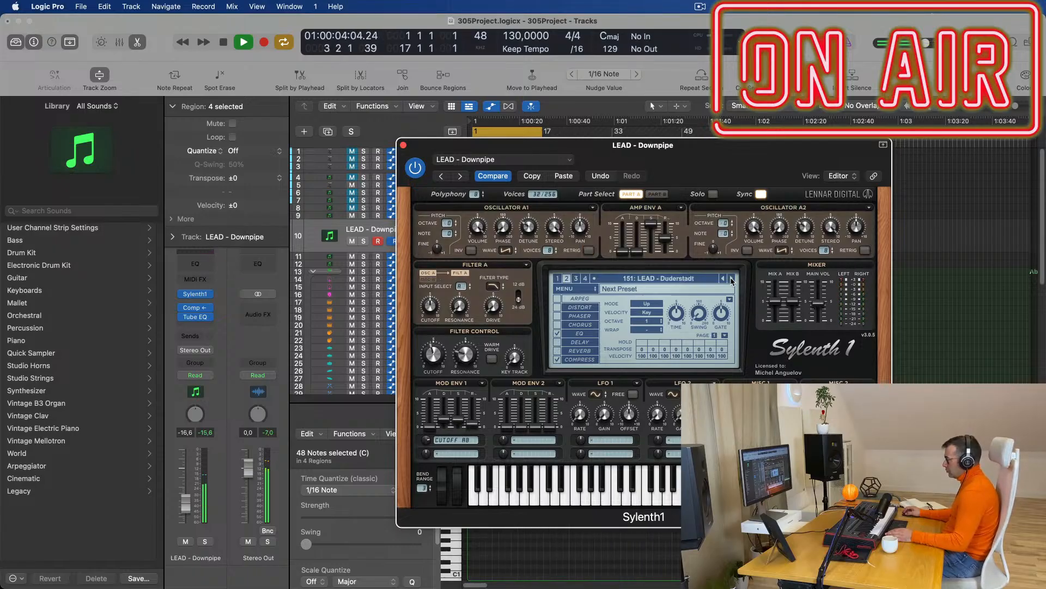
pyautogui.click(731, 278)
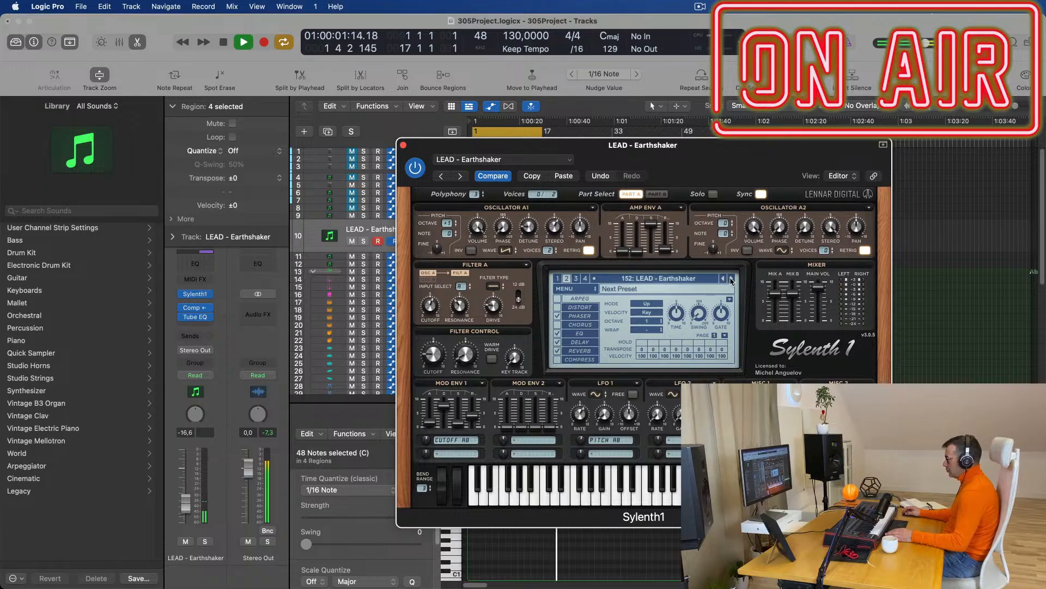
pyautogui.click(731, 278)
pyautogui.click(731, 278)
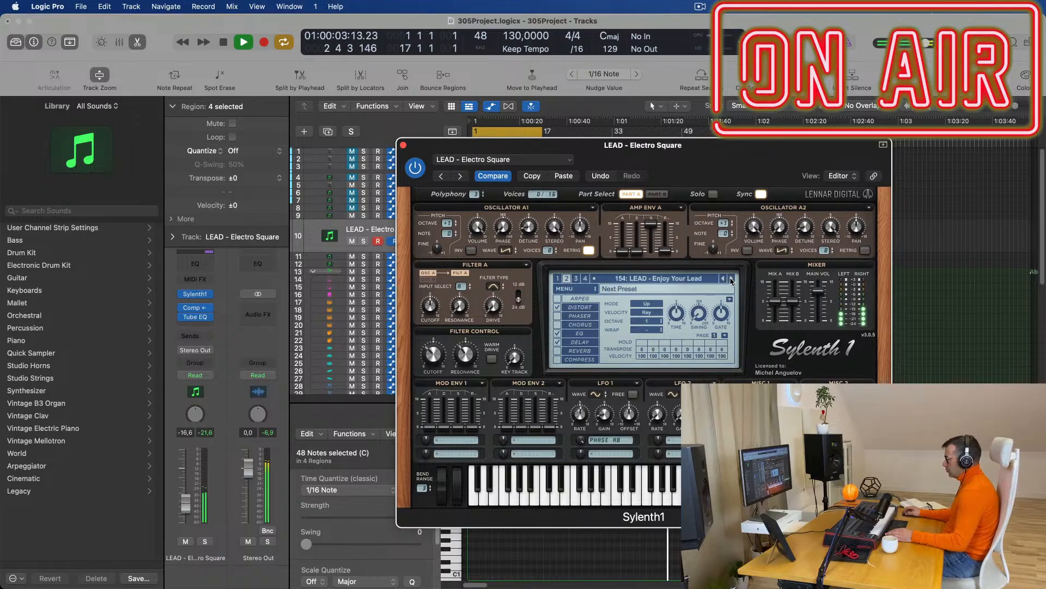
pyautogui.click(732, 278)
pyautogui.click(731, 279)
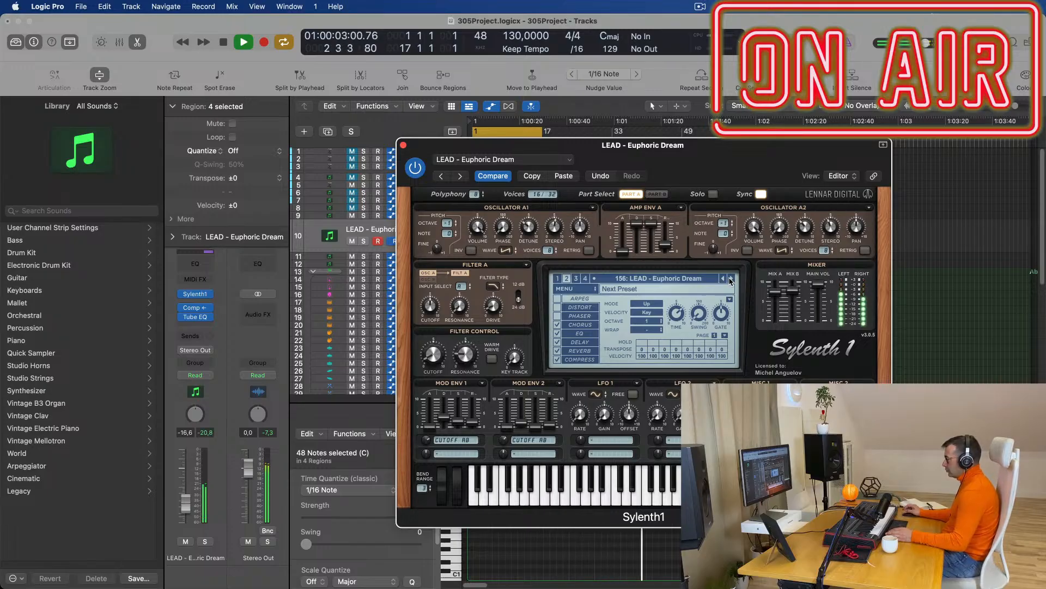
pyautogui.click(731, 279)
pyautogui.press('space')
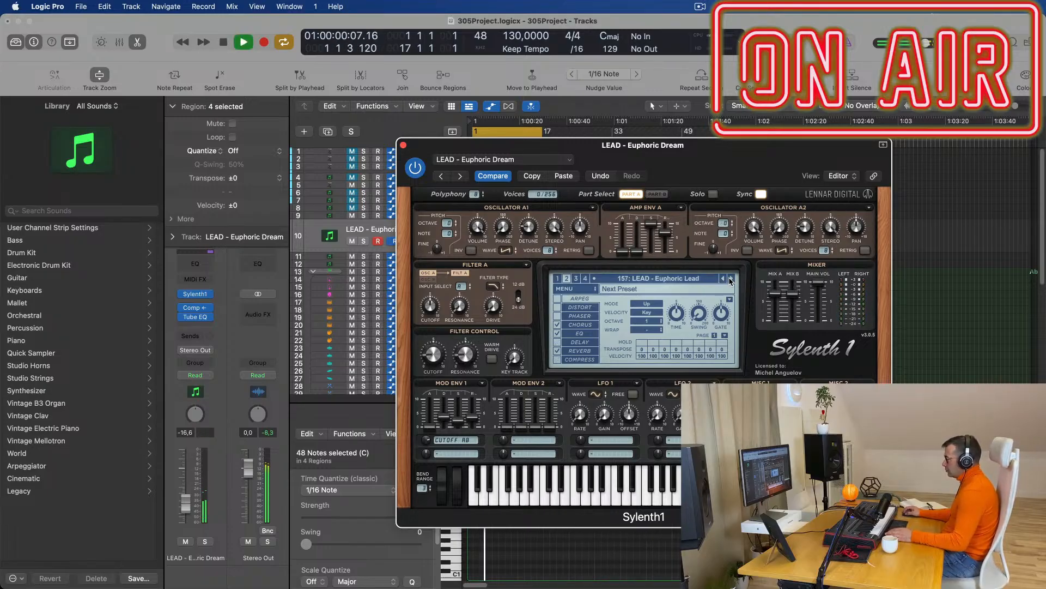
pyautogui.click(731, 279)
pyautogui.click(732, 278)
pyautogui.click(732, 279)
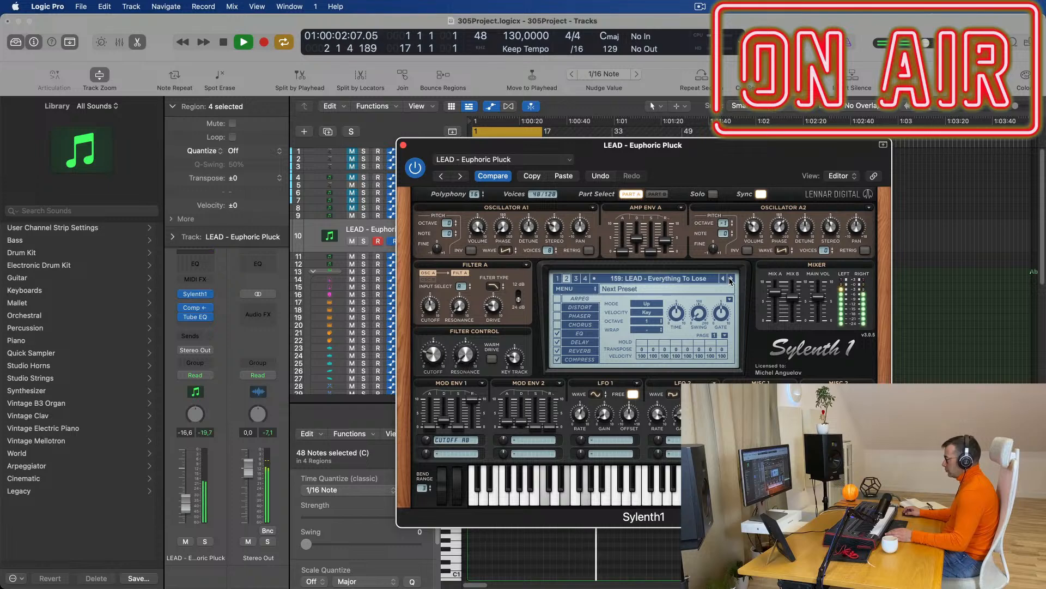
pyautogui.click(731, 278)
pyautogui.click(731, 279)
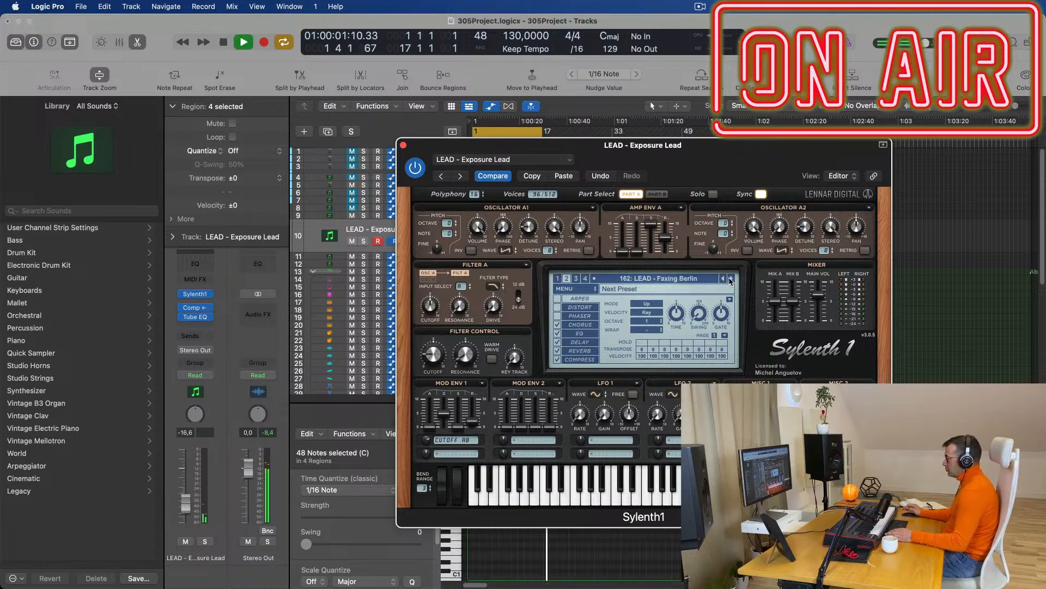
pyautogui.click(731, 279)
pyautogui.click(731, 279)
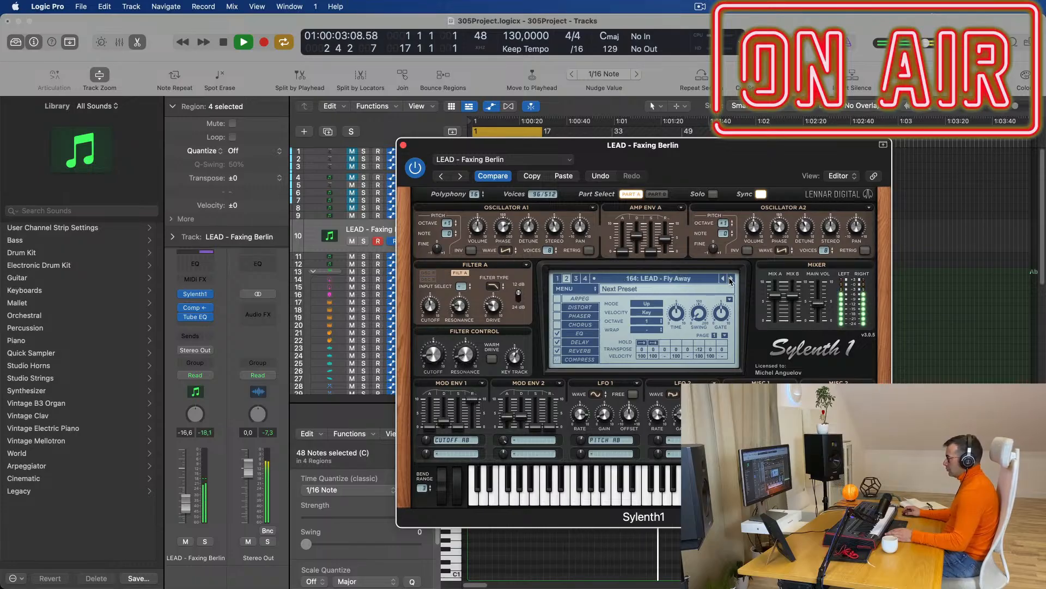
pyautogui.press('space')
pyautogui.click(731, 279)
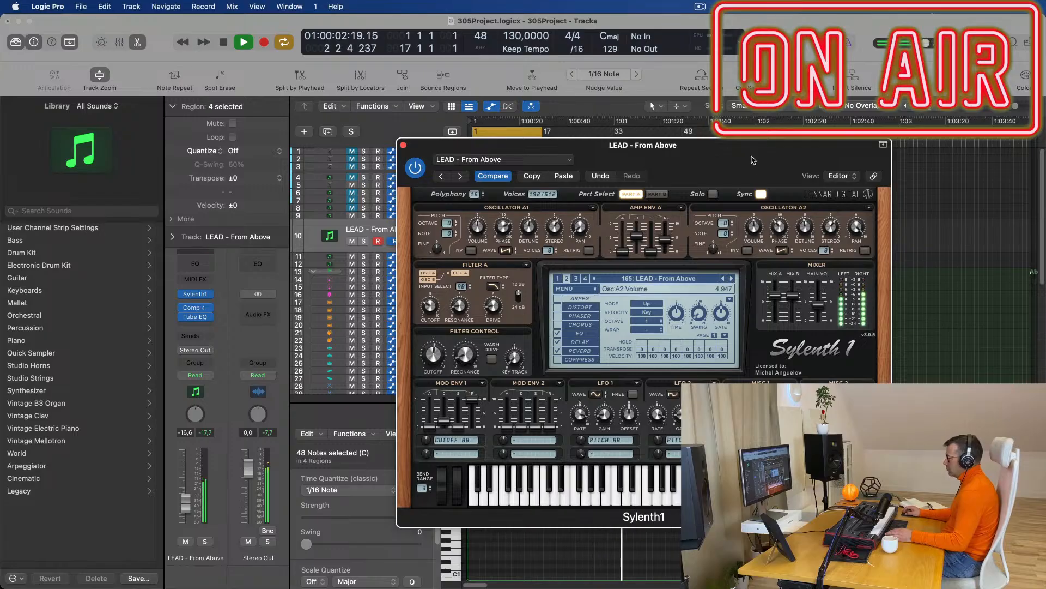
pyautogui.moveTo(755, 163); pyautogui.dragTo(774, 168)
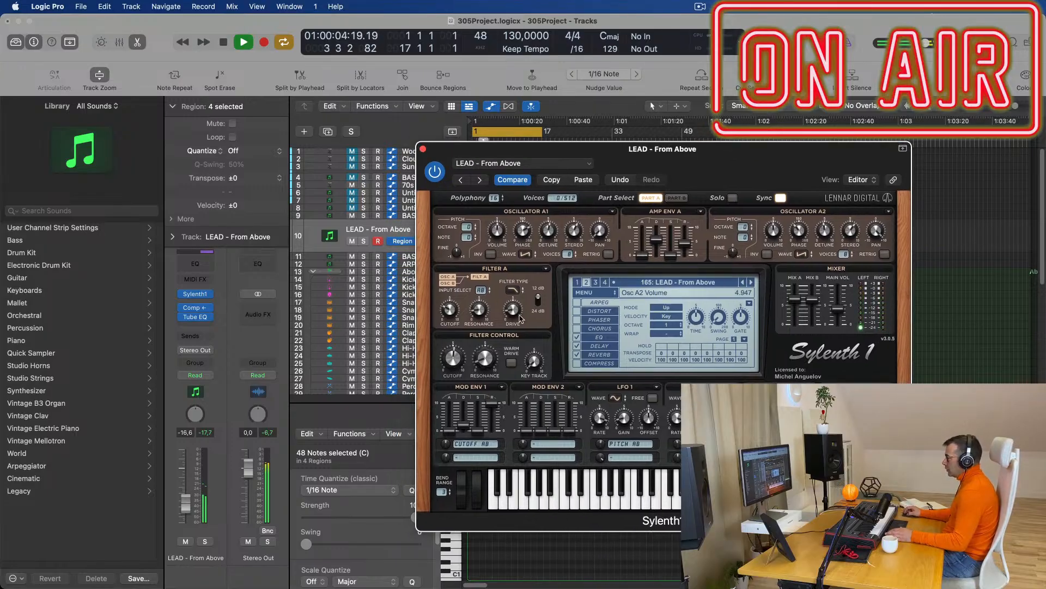
# Close the Sylenth1 window and audition the arrangement from bar 1.
pyautogui.click(423, 149)
pyautogui.scroll(3, 649, 491)
pyautogui.press('space')
pyautogui.scroll(2, 676, 536)
pyautogui.press('space')
pyautogui.scroll(2, 676, 536)
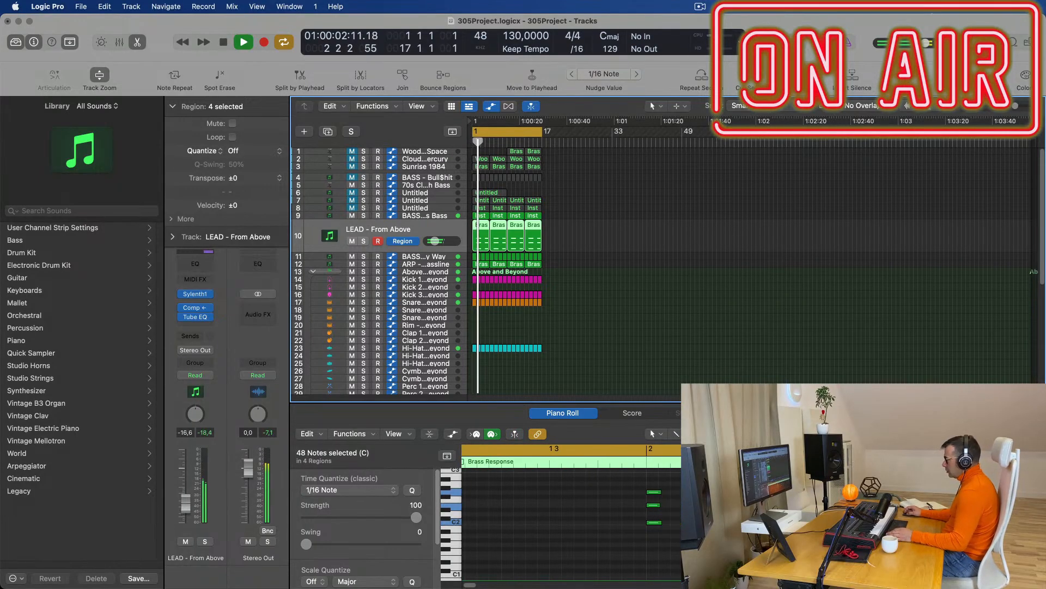
pyautogui.press('space')
pyautogui.press('space')
# Select the three notes of the C chord in the Piano Roll while auditioning.
pyautogui.moveTo(695, 480); pyautogui.dragTo(668, 533)
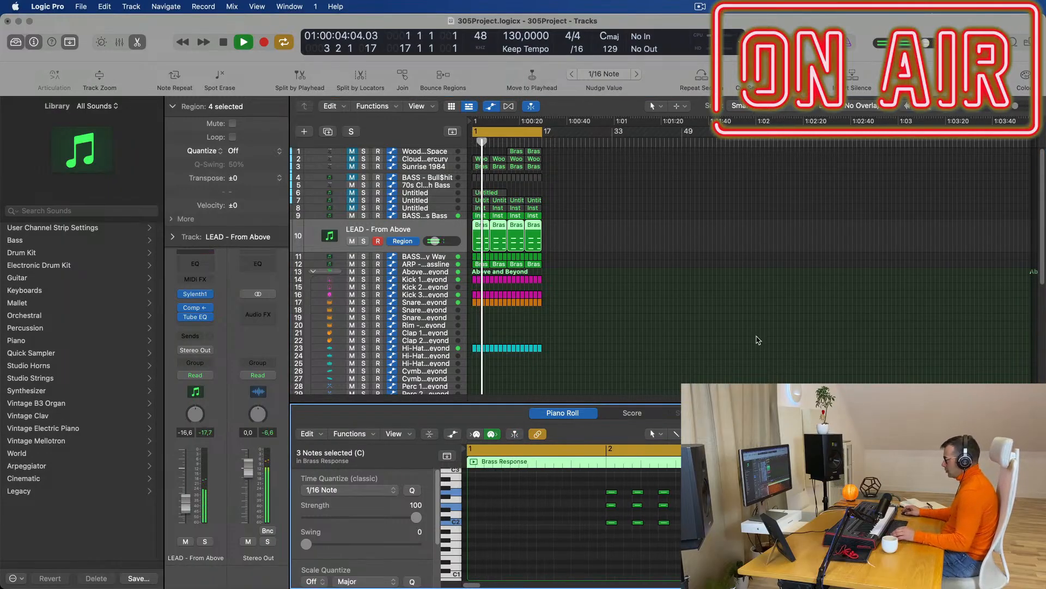
pyautogui.press('space')
pyautogui.scroll(-3, 695, 491)
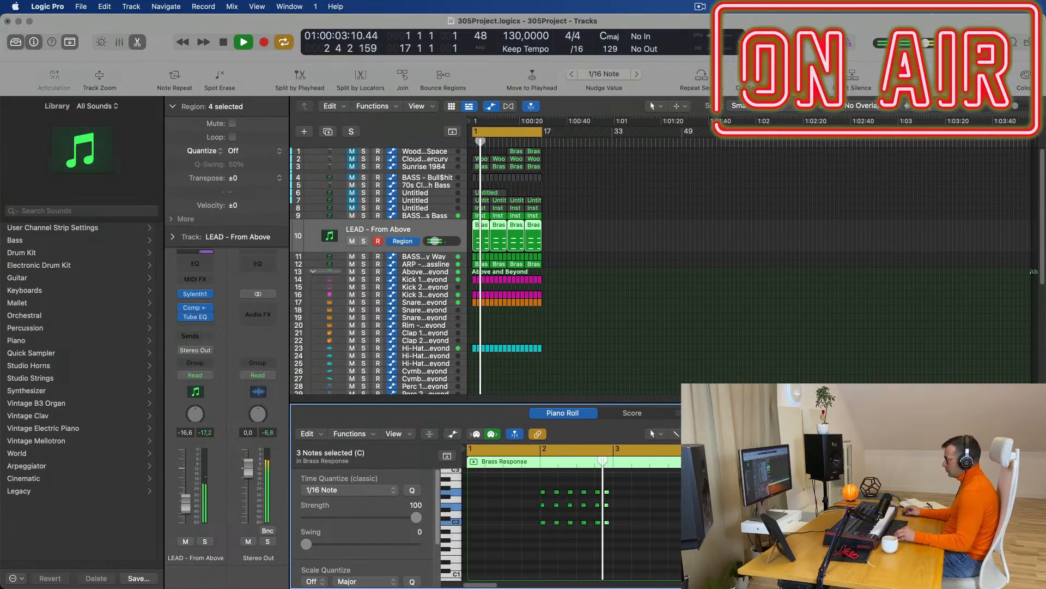
pyautogui.press('space')
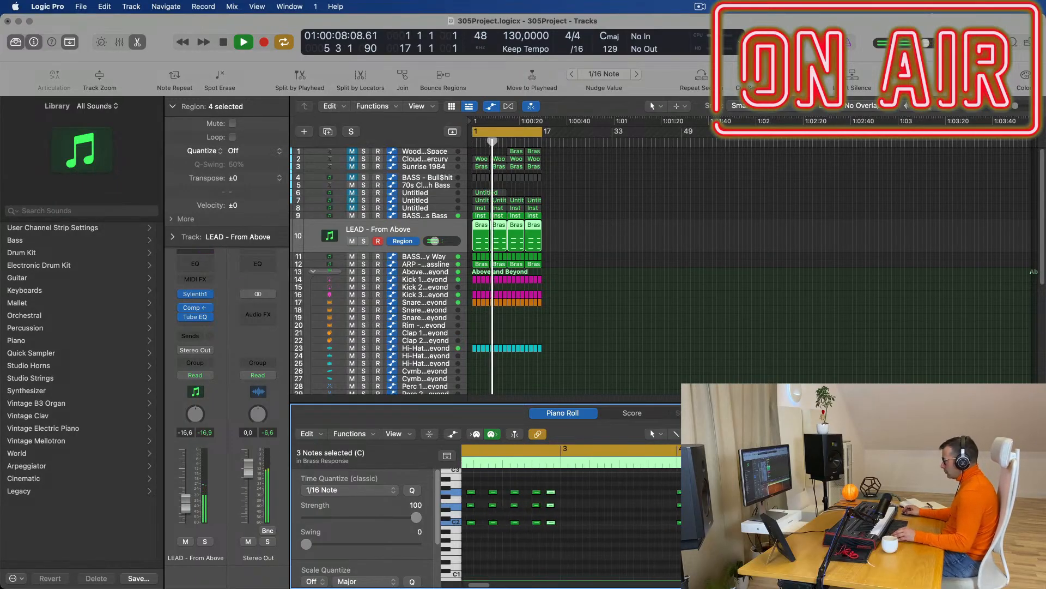
pyautogui.moveTo(823, 534); pyautogui.dragTo(804, 485)
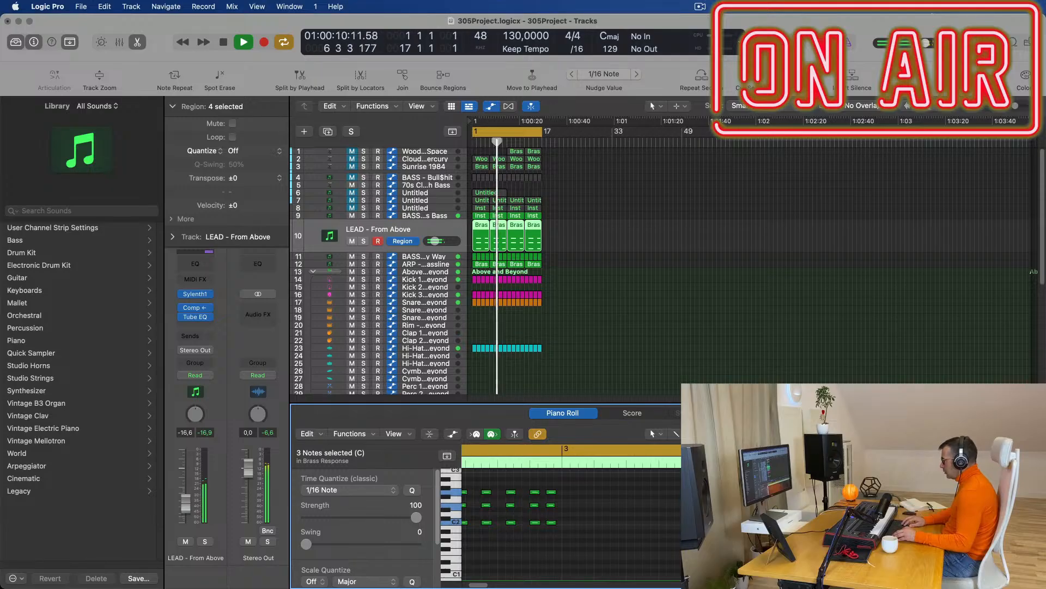
pyautogui.press('space')
pyautogui.press('space')
# Delete the last three LEAD regions and repeat the first into four back-to-back copies.
pyautogui.moveTo(598, 233); pyautogui.dragTo(507, 237)
pyautogui.press('Delete')
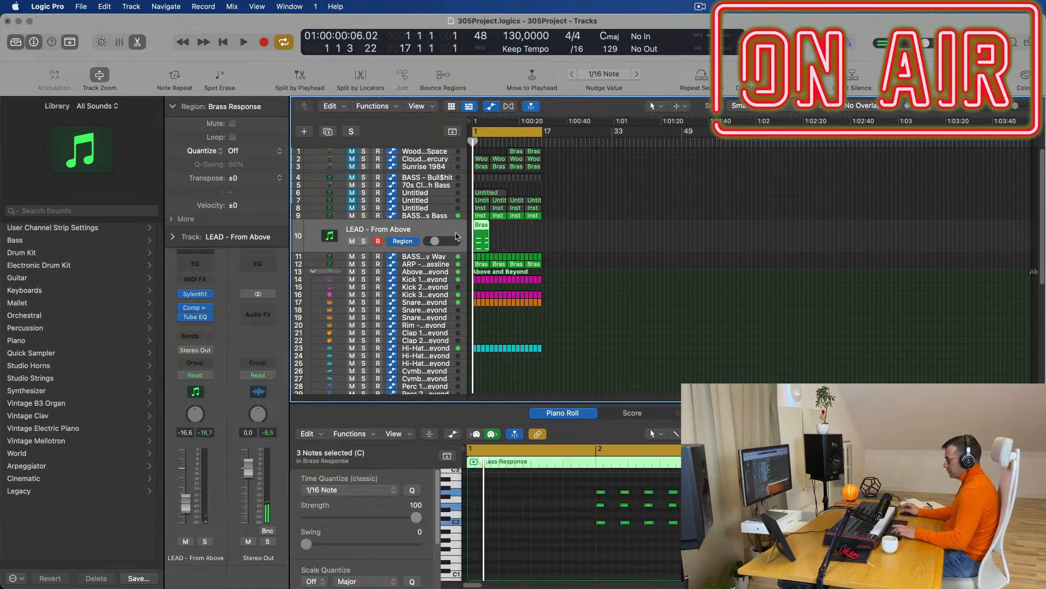
pyautogui.press('super+r')
pyautogui.press('super+r')
pyautogui.press('space')
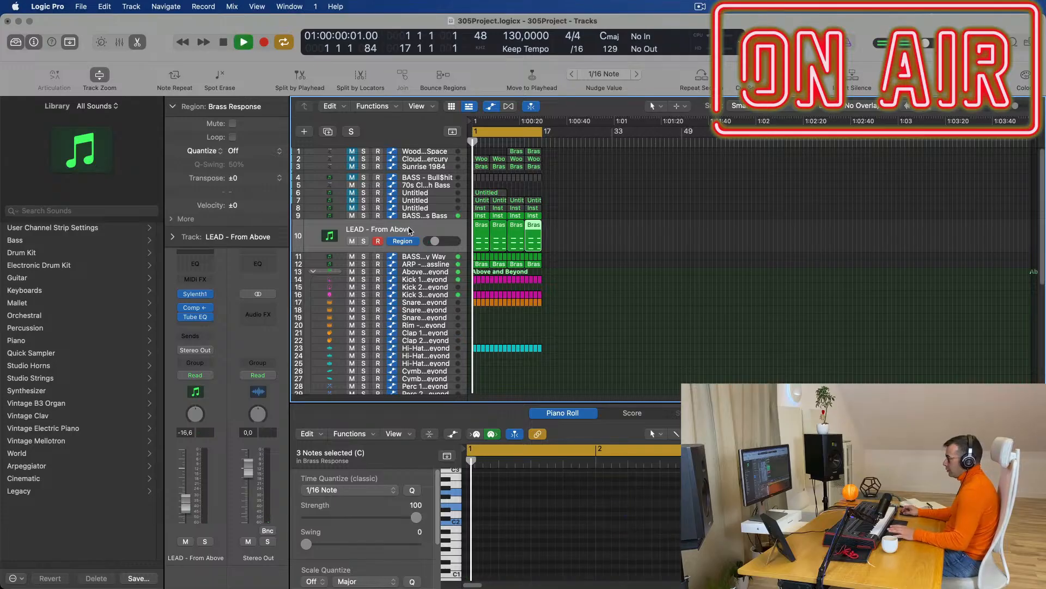
pyautogui.click(411, 231)
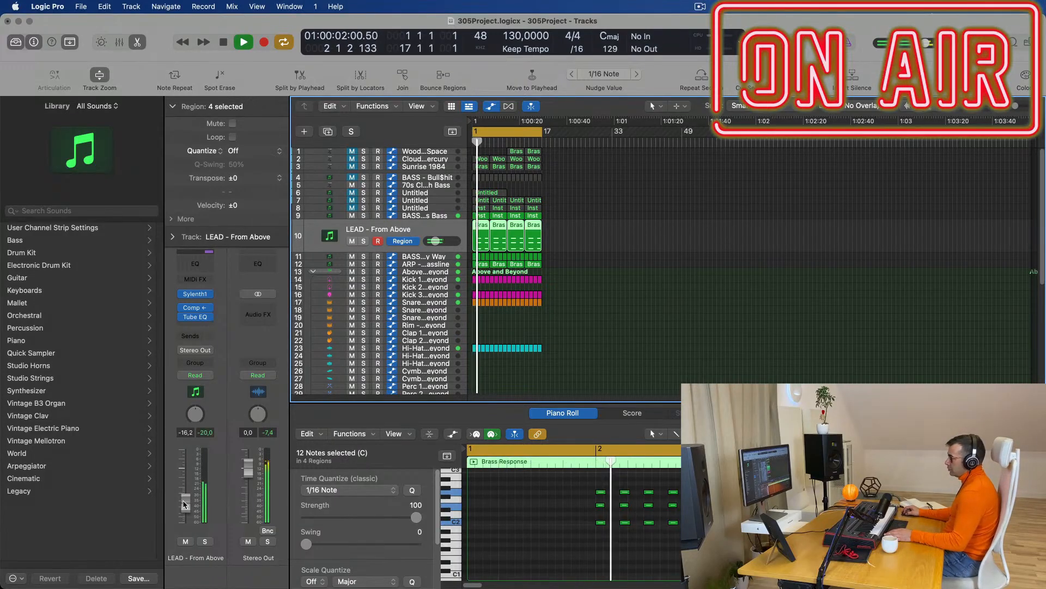
# Nudge the LEAD fader up and send to Bus 7 at -9,7 with SilverVerb on Aux 7.
pyautogui.moveTo(186, 505); pyautogui.dragTo(186, 502)
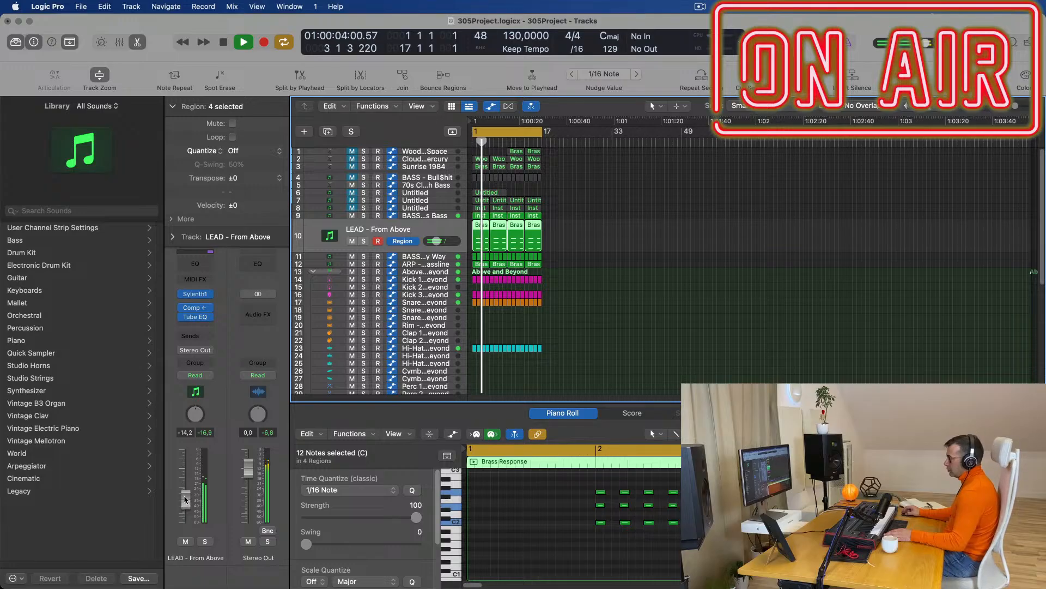
pyautogui.click(190, 335)
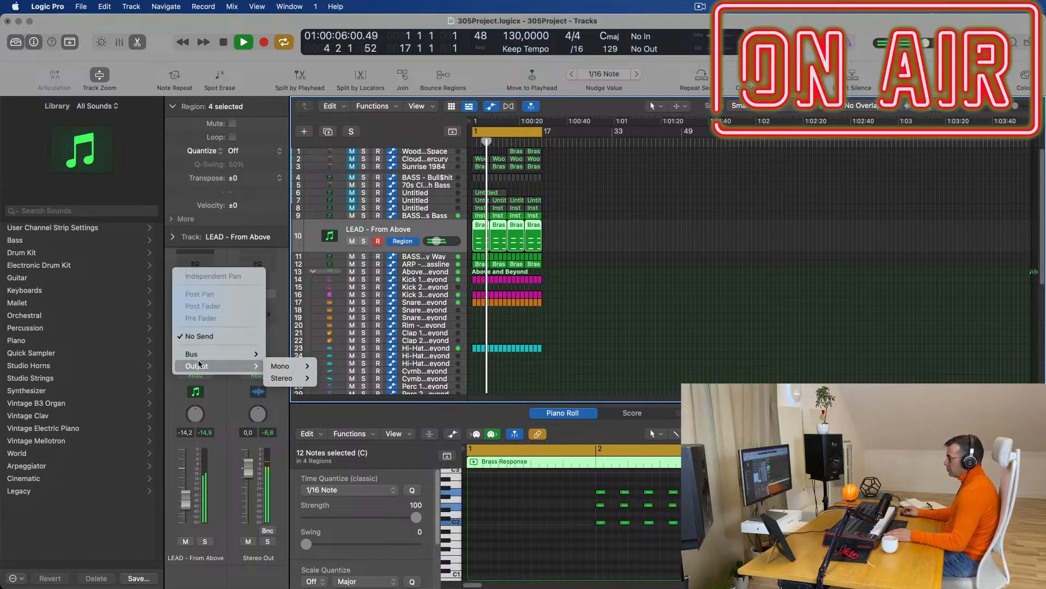
pyautogui.moveTo(218, 354)
pyautogui.click(336, 188)
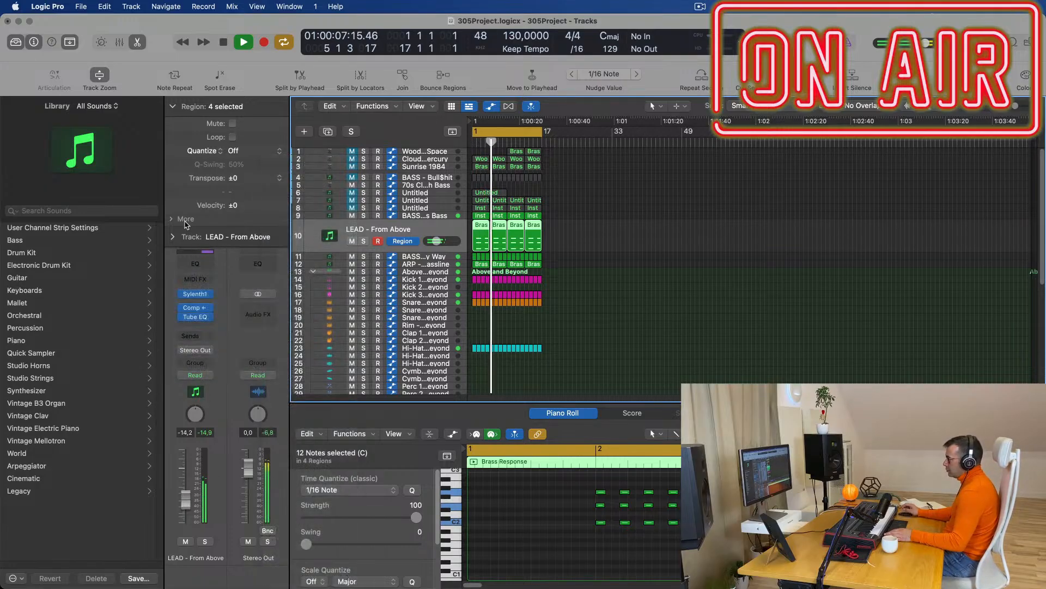
pyautogui.moveTo(211, 332); pyautogui.dragTo(210, 334)
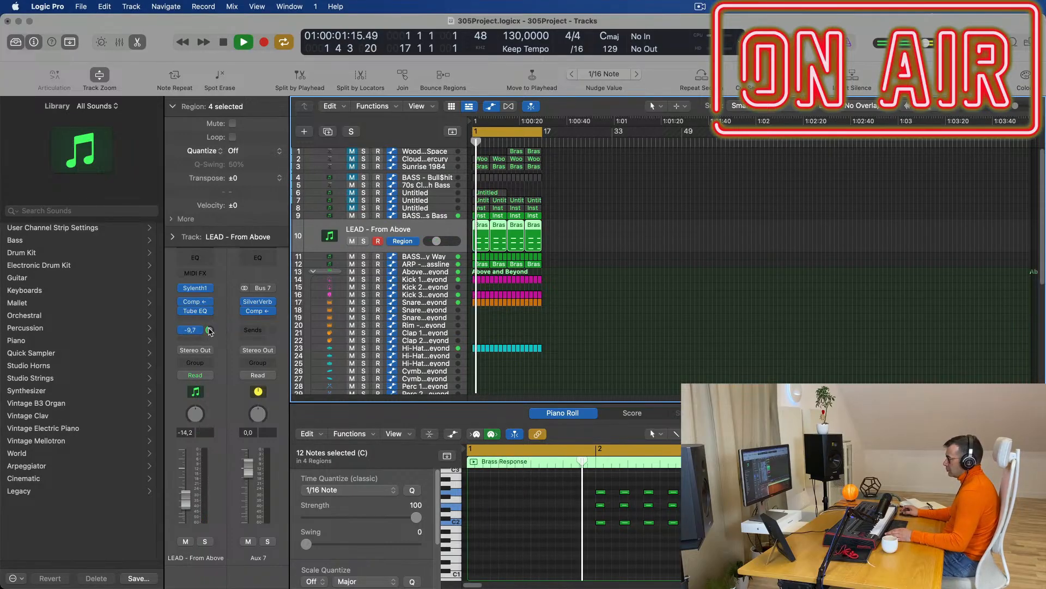
pyautogui.doubleClick(210, 330)
pyautogui.click(211, 331)
# Lower the lead Sylenth1's filter control cutoff to about 2.44, set Filter A cutoff to 2.729, then close it.
pyautogui.click(196, 288)
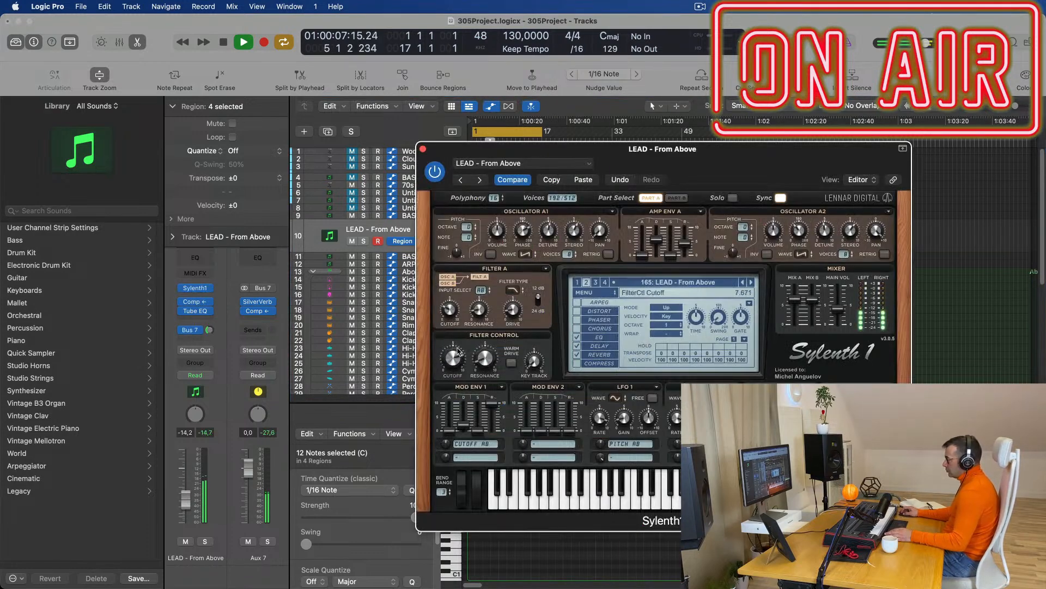
pyautogui.moveTo(451, 365); pyautogui.dragTo(454, 378)
pyautogui.press('space')
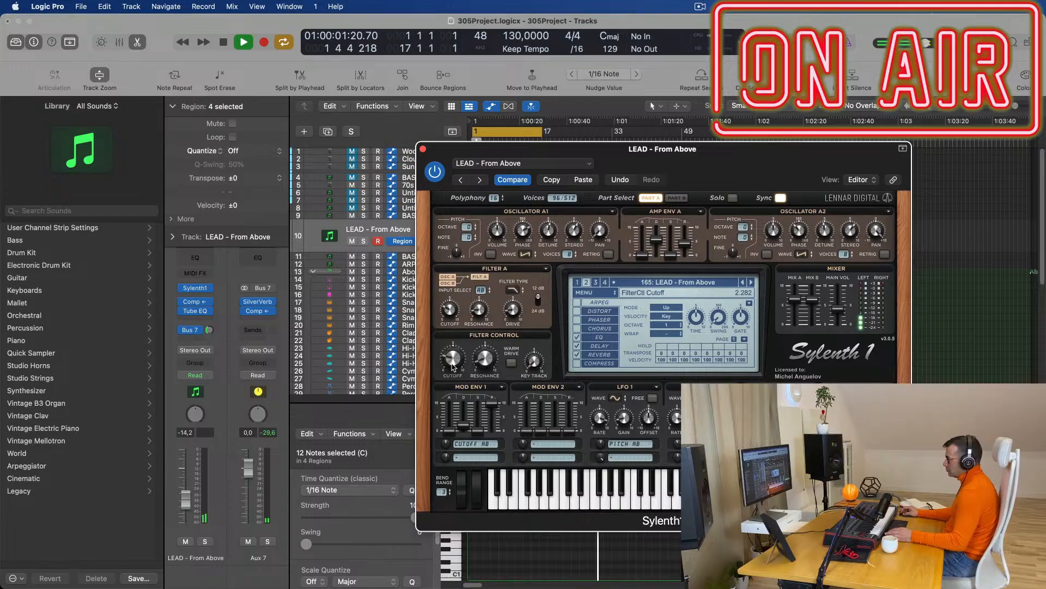
pyautogui.moveTo(452, 363); pyautogui.dragTo(455, 362)
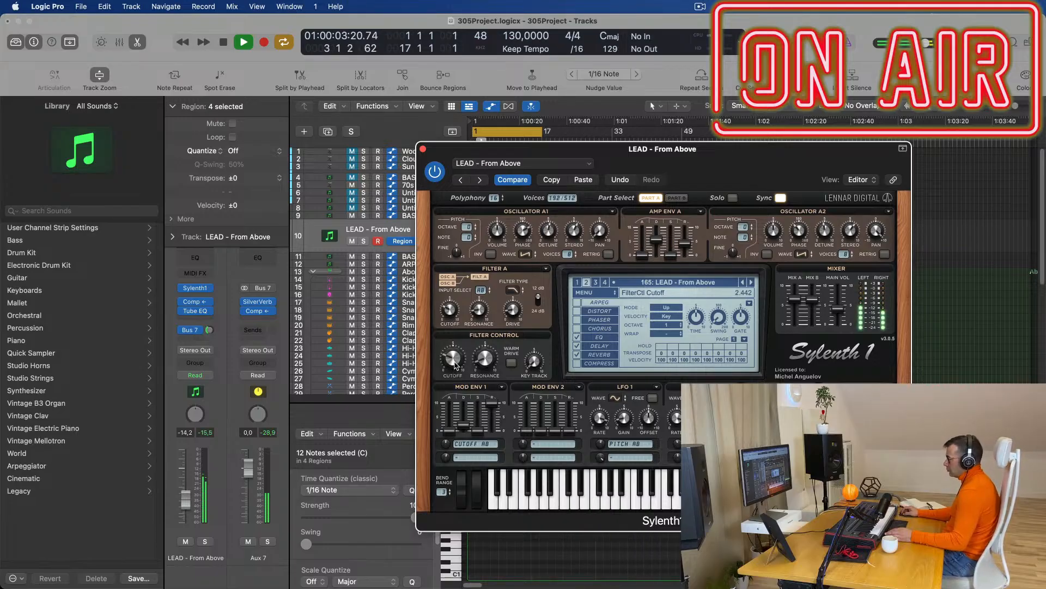
pyautogui.moveTo(447, 318); pyautogui.dragTo(452, 315)
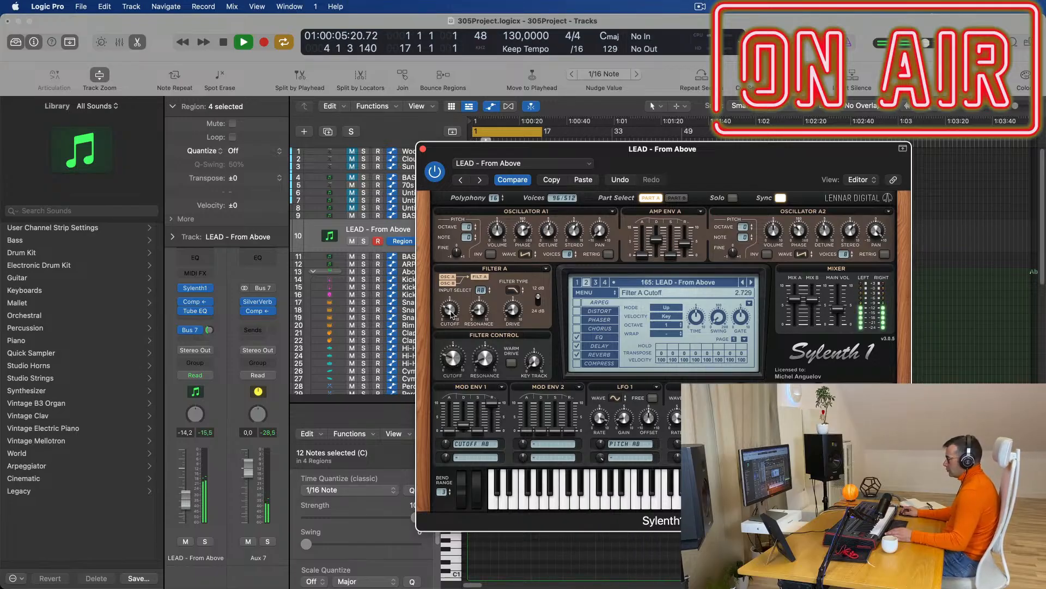
pyautogui.click(423, 149)
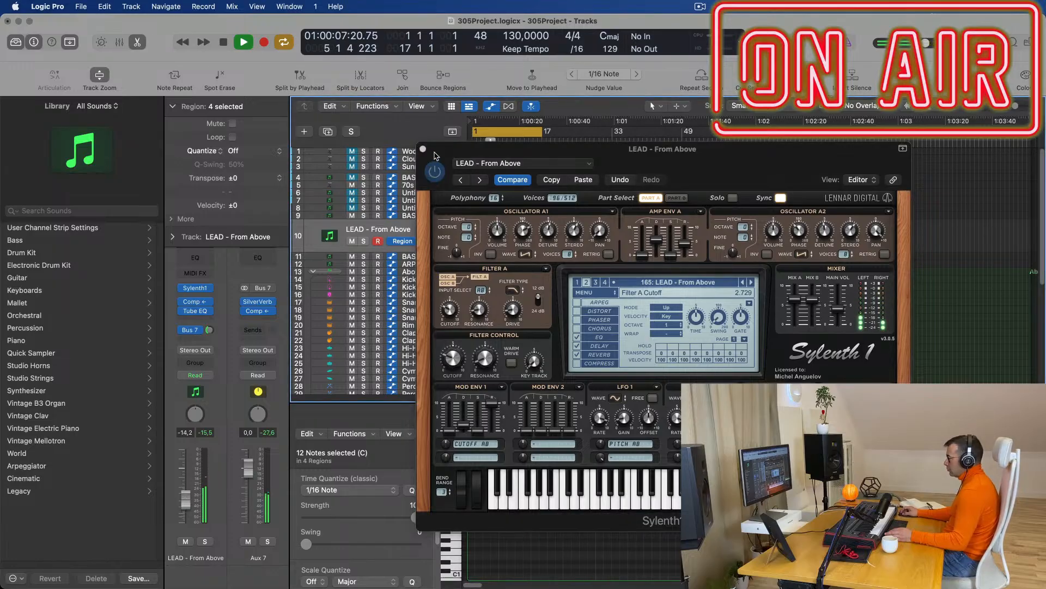
pyautogui.click(423, 148)
pyautogui.click(640, 543)
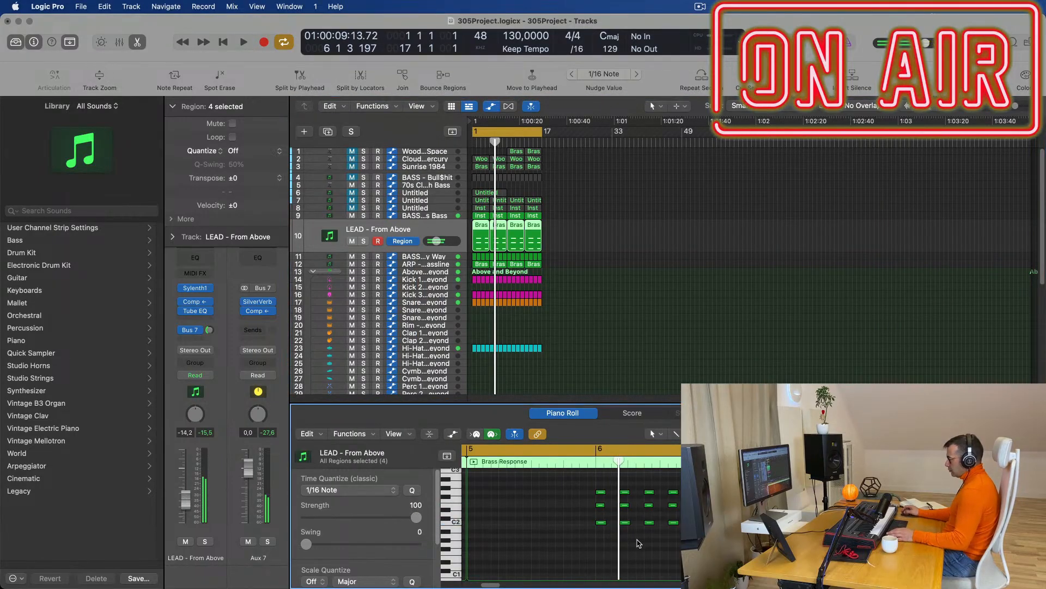
# Copy the arrangement's regions and repeat them from bar 17 onward through bar 64.
pyautogui.press('super+a')
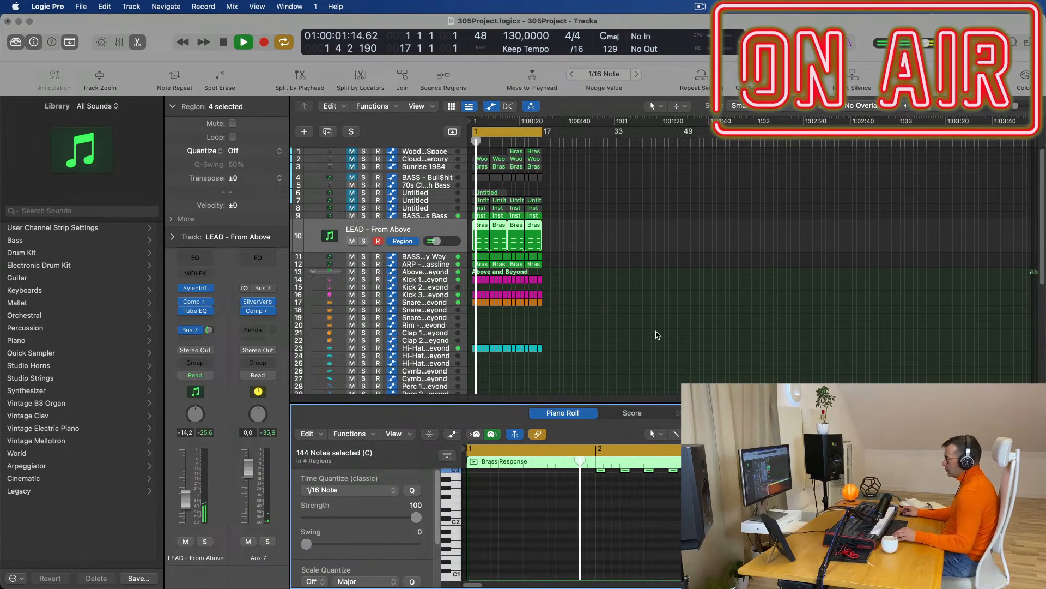
pyautogui.scroll(3, 681, 335)
pyautogui.scroll(2, 681, 335)
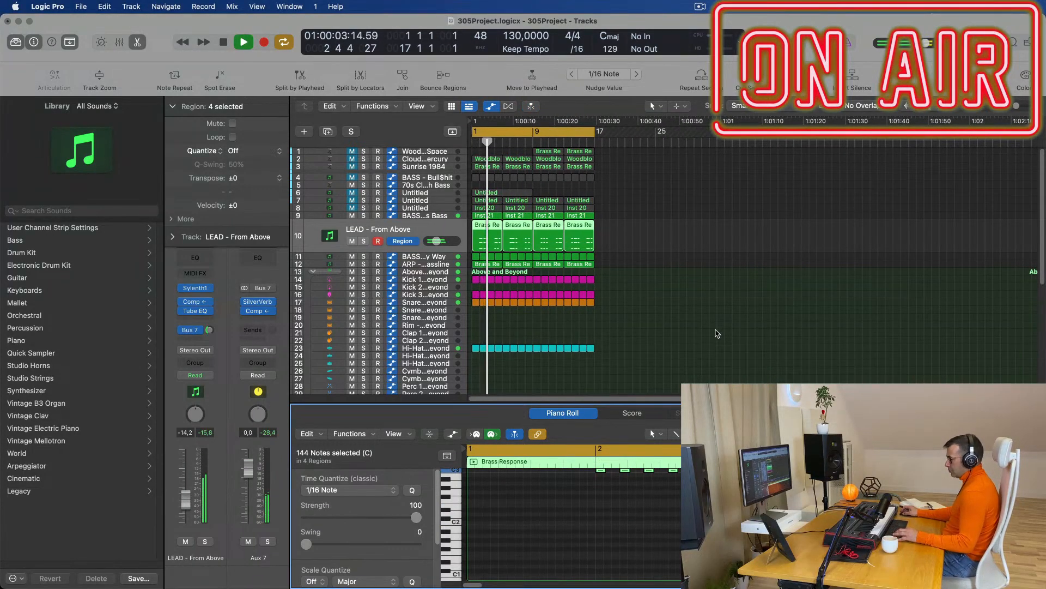
pyautogui.press('space')
pyautogui.press('space')
pyautogui.scroll(-3, 703, 333)
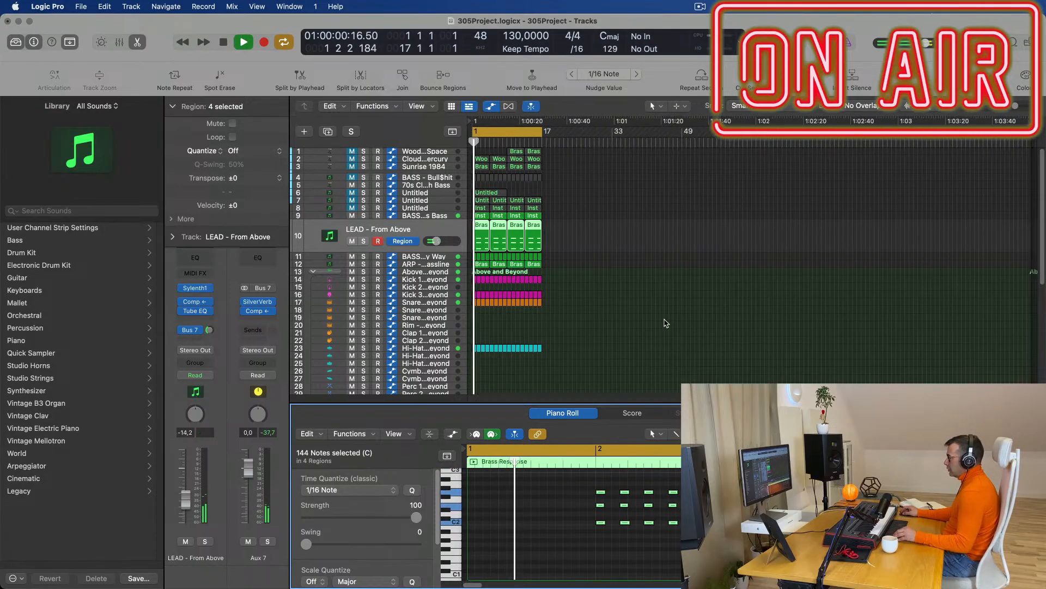
pyautogui.click(666, 320)
pyautogui.scroll(4, 676, 316)
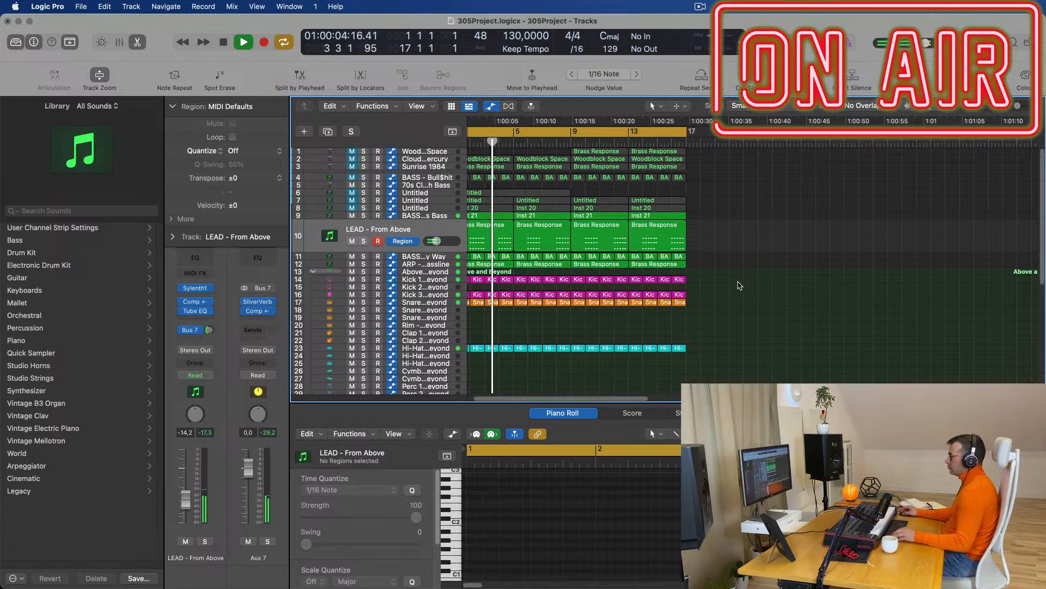
pyautogui.hscroll(-2, 718, 307)
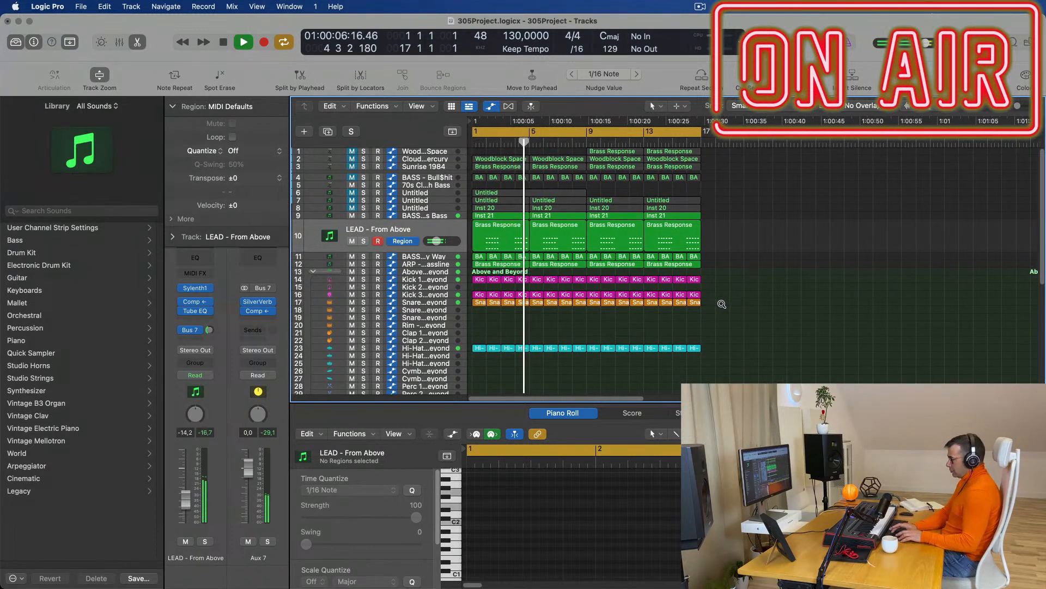
pyautogui.press('super+a')
pyautogui.press('super+r')
pyautogui.press('super+r')
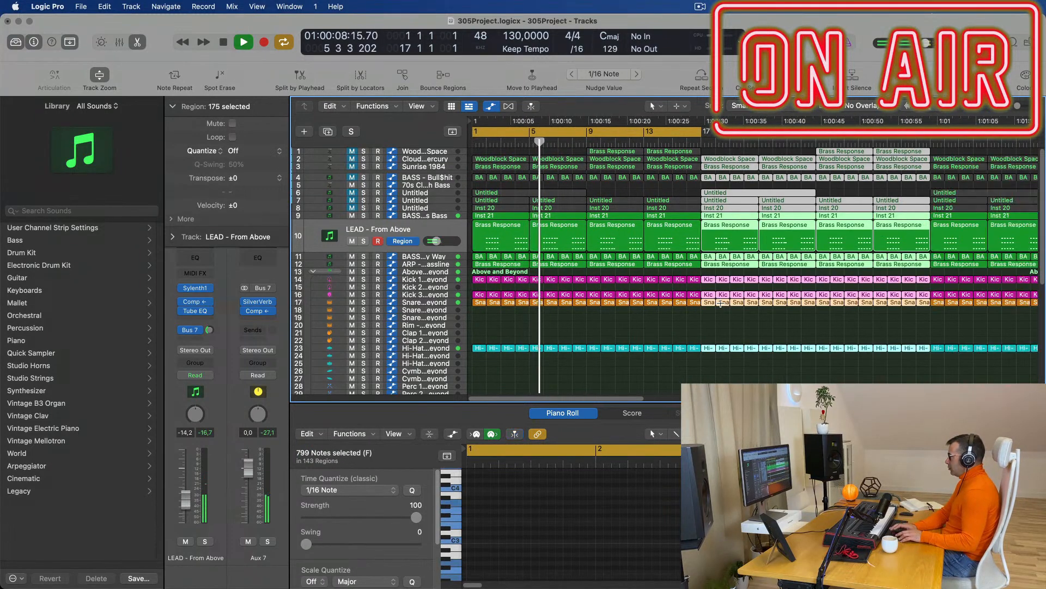
pyautogui.scroll(-8, 608, 339)
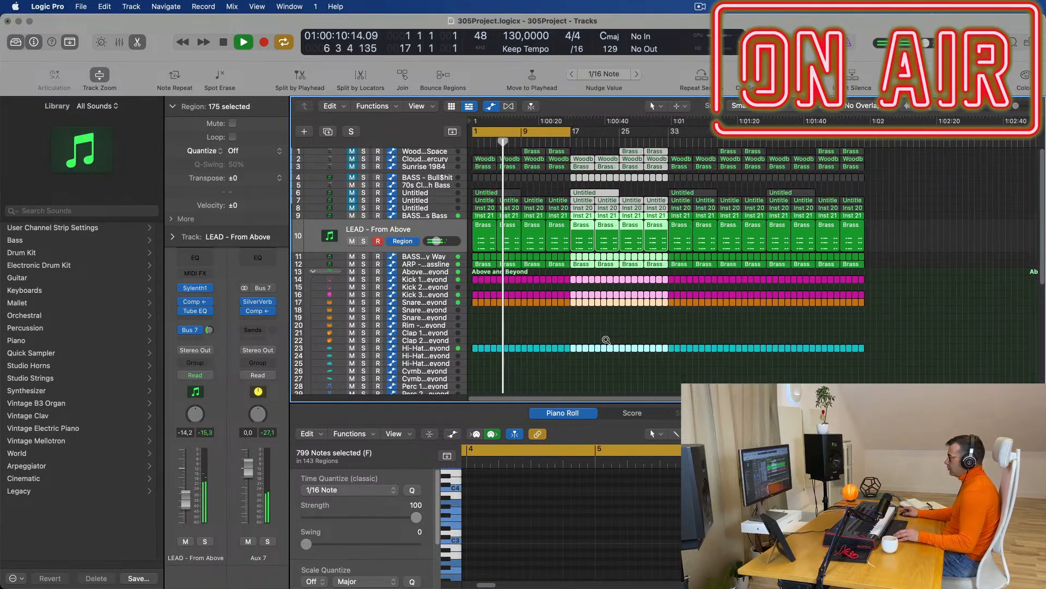
pyautogui.click(557, 339)
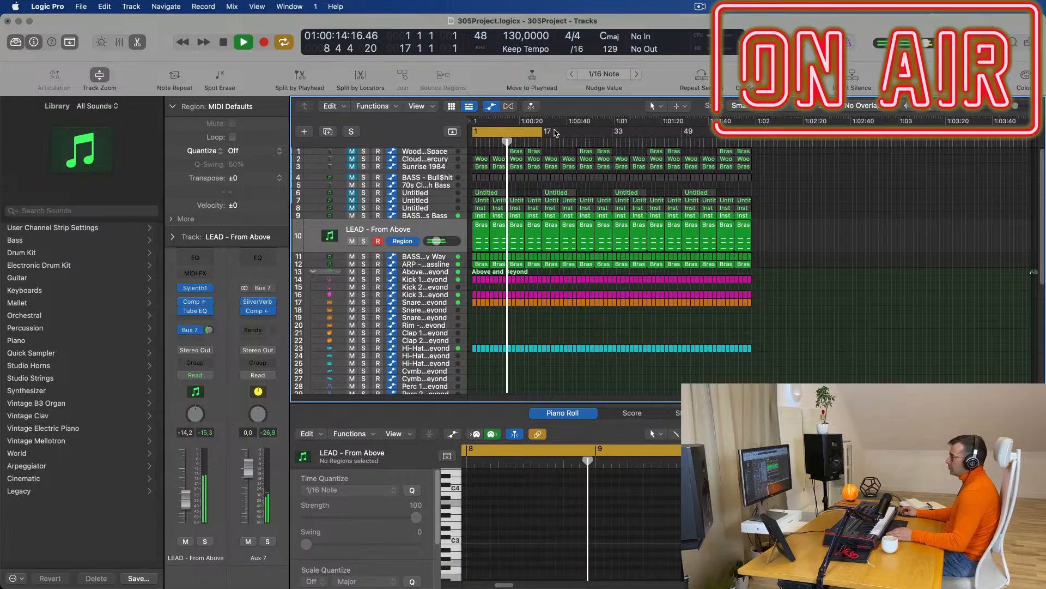
# Extend the cycle range to run from bar 1 to bar 65.
pyautogui.moveTo(543, 131); pyautogui.dragTo(754, 133)
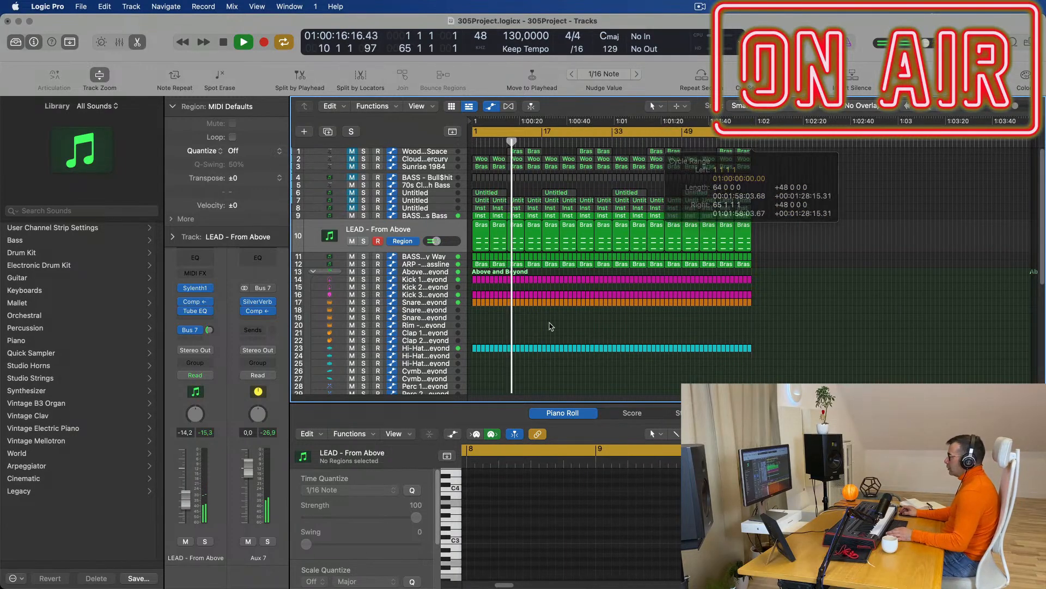
pyautogui.press('Return')
pyautogui.scroll(5, 572, 318)
pyautogui.scroll(2, 571, 318)
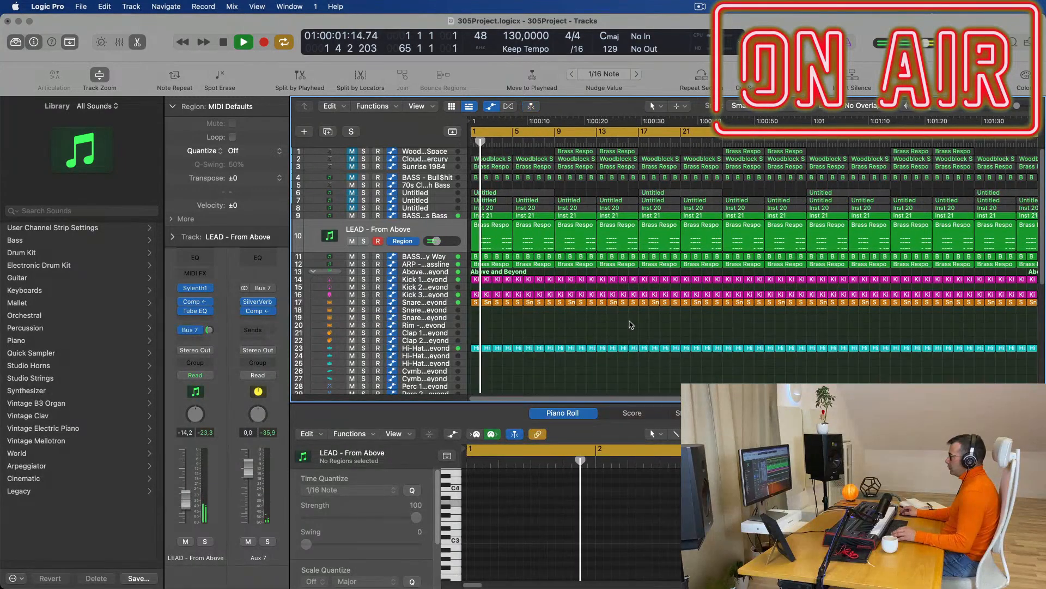
pyautogui.scroll(2, 617, 314)
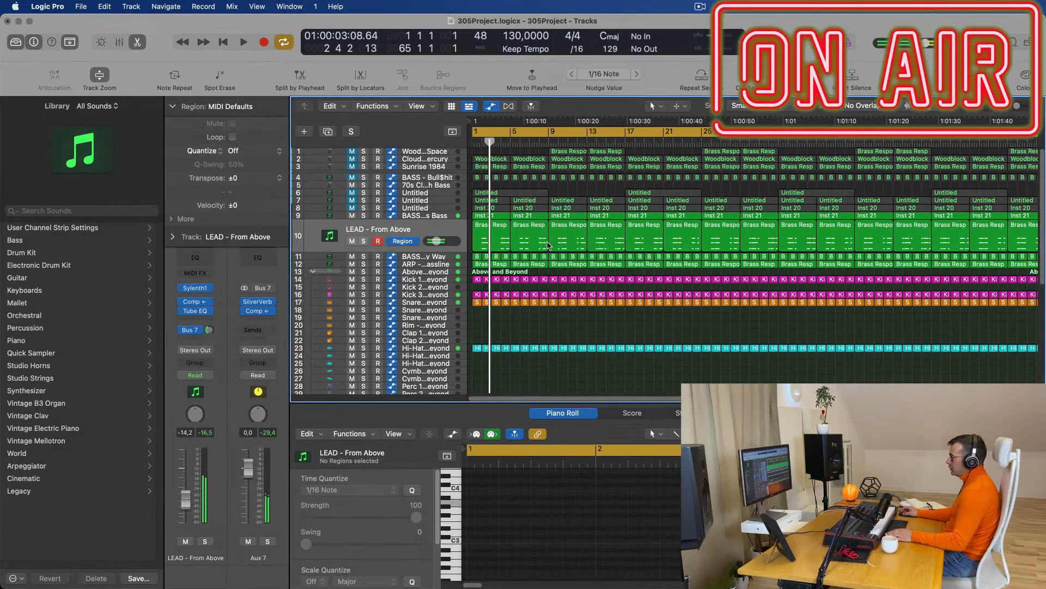
pyautogui.press('space')
# Delete the opening Inst 21 region on track 9.
pyautogui.click(502, 216)
pyautogui.press('Delete')
pyautogui.press('space')
pyautogui.press('space')
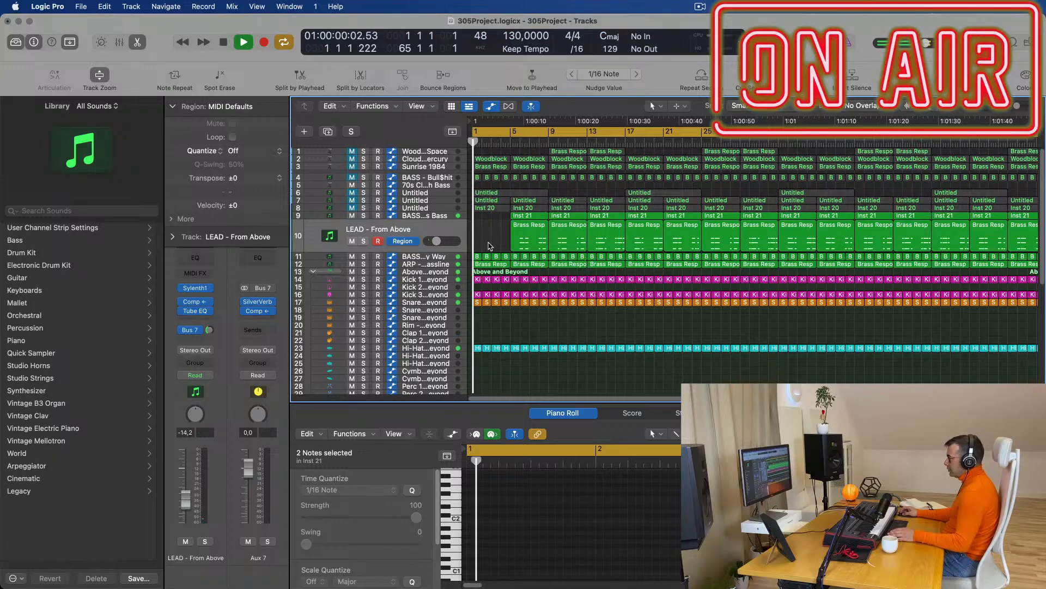
pyautogui.click(430, 264)
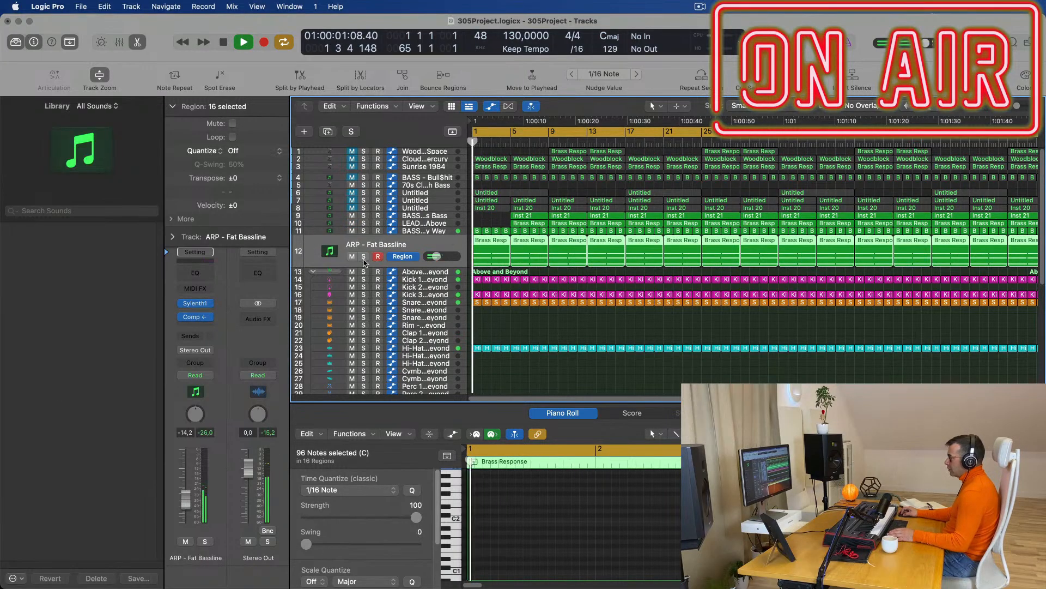
# Delete the early regions on tracks 9–11 so Fat Chorus Bass and LEAD - From Above start at bar 17.
pyautogui.press('space')
pyautogui.press('space')
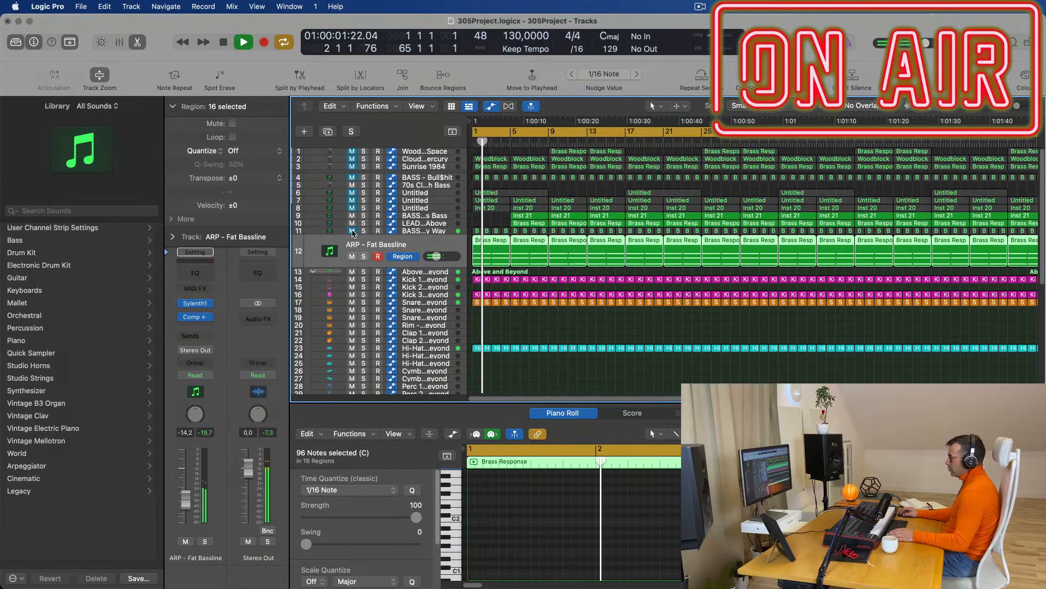
pyautogui.press('space')
pyautogui.press('space')
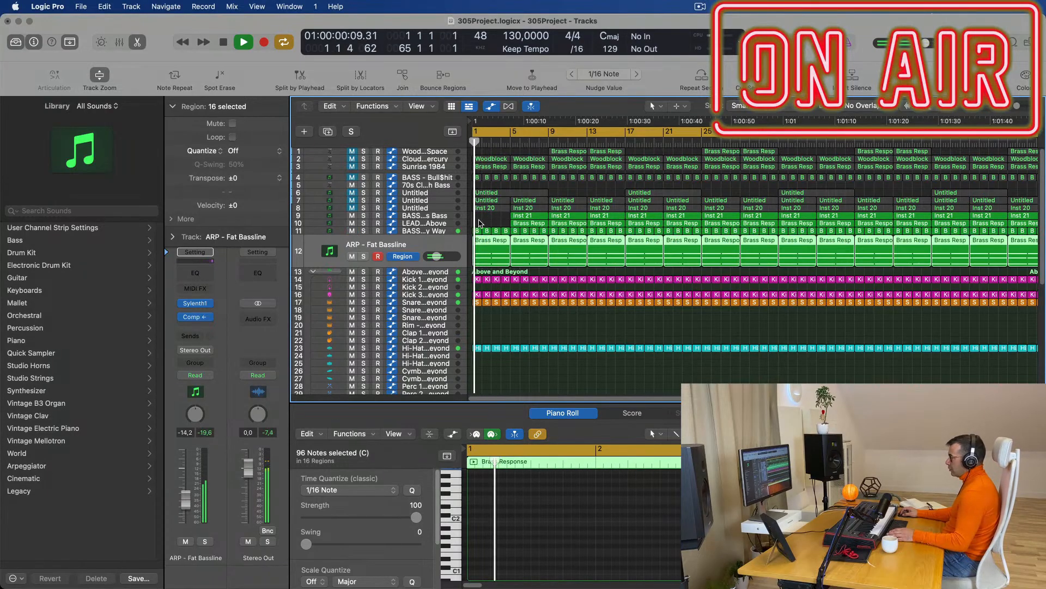
pyautogui.click(476, 224)
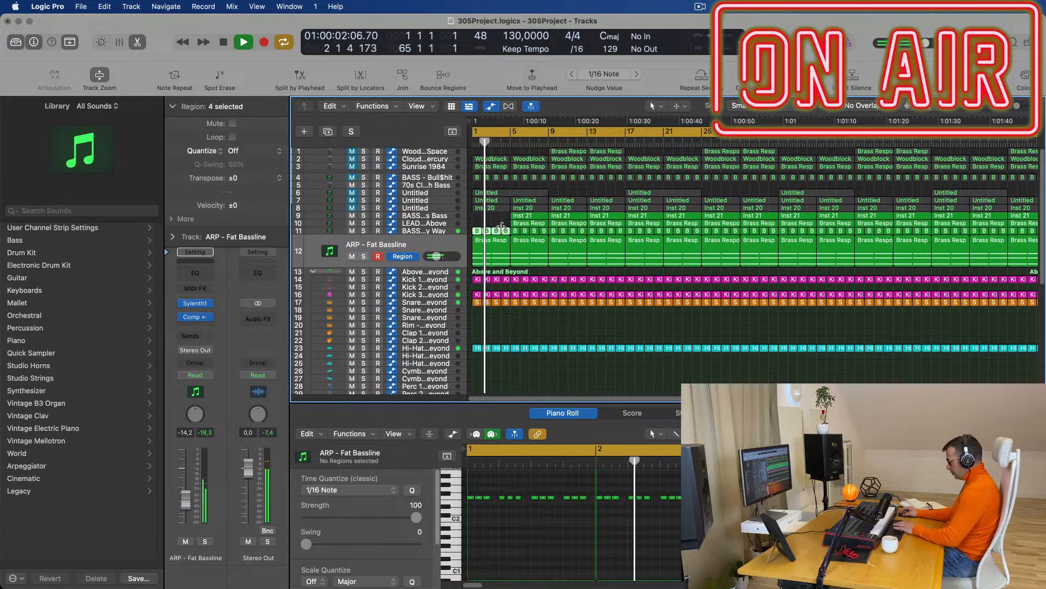
pyautogui.scroll(4, 521, 269)
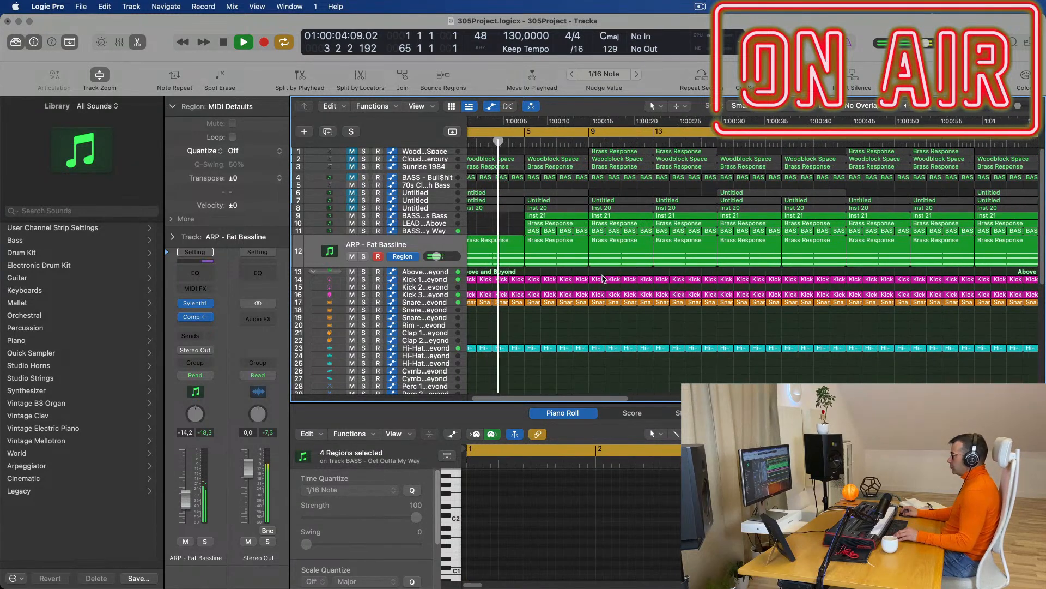
pyautogui.scroll(-4, 580, 277)
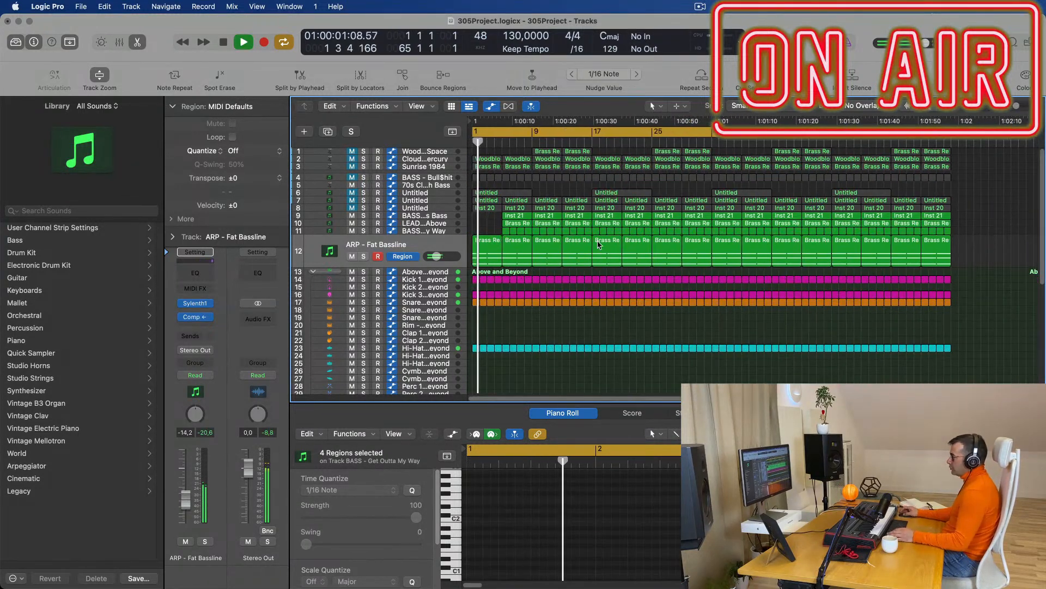
pyautogui.moveTo(497, 215); pyautogui.dragTo(587, 232)
pyautogui.press('Delete')
pyautogui.press('Delete')
pyautogui.press('space')
pyautogui.press('space')
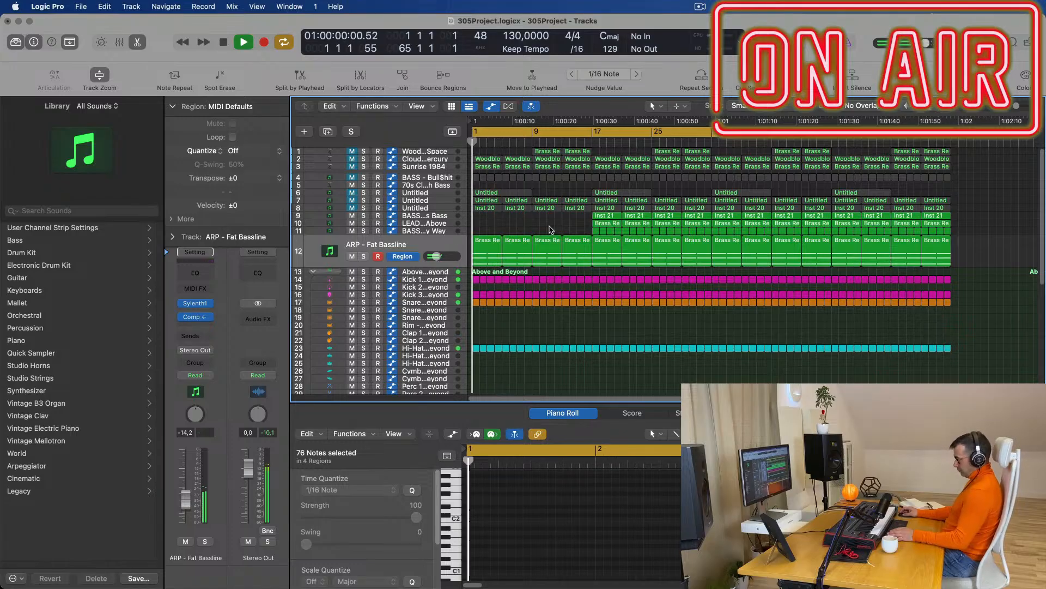
pyautogui.scroll(3, 582, 273)
# Remove the first 16 Kick 3 Sub - Above and Beyond regions so the kick enters at bar 17.
pyautogui.scroll(2, 582, 273)
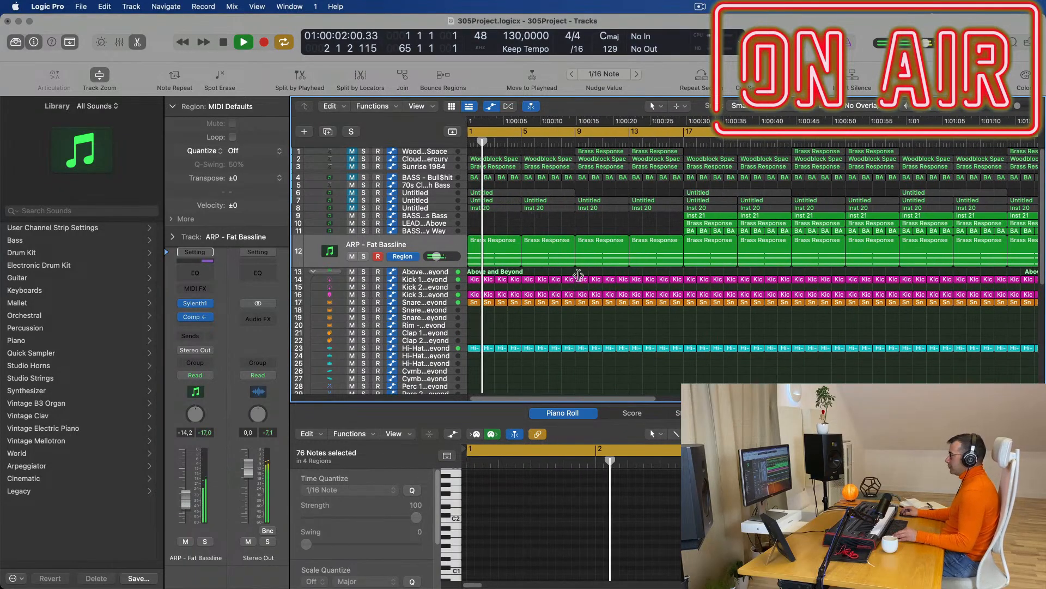
pyautogui.scroll(-1, 550, 291)
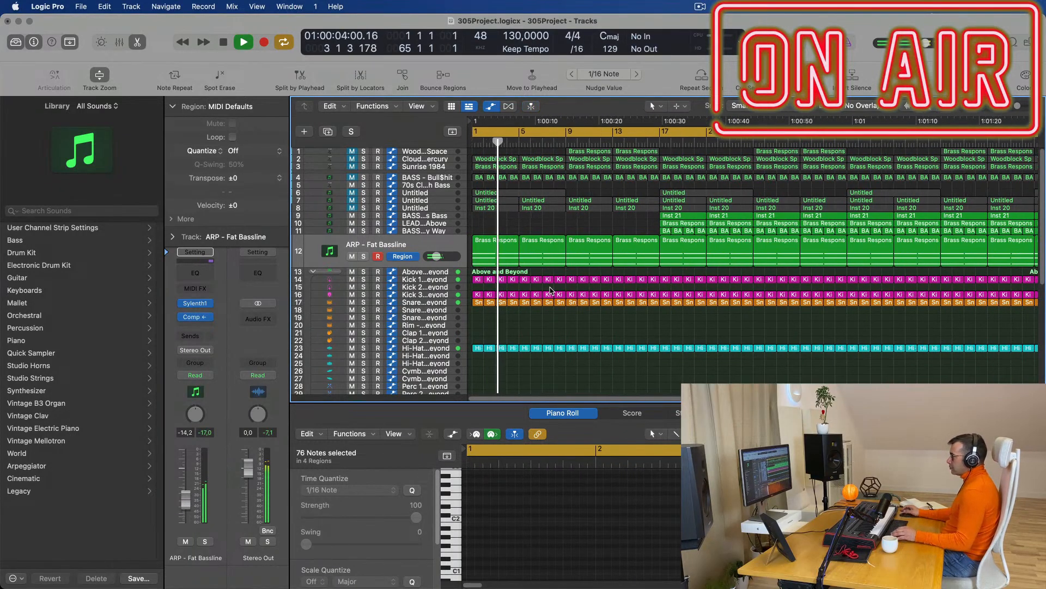
pyautogui.press('space')
pyautogui.click(430, 295)
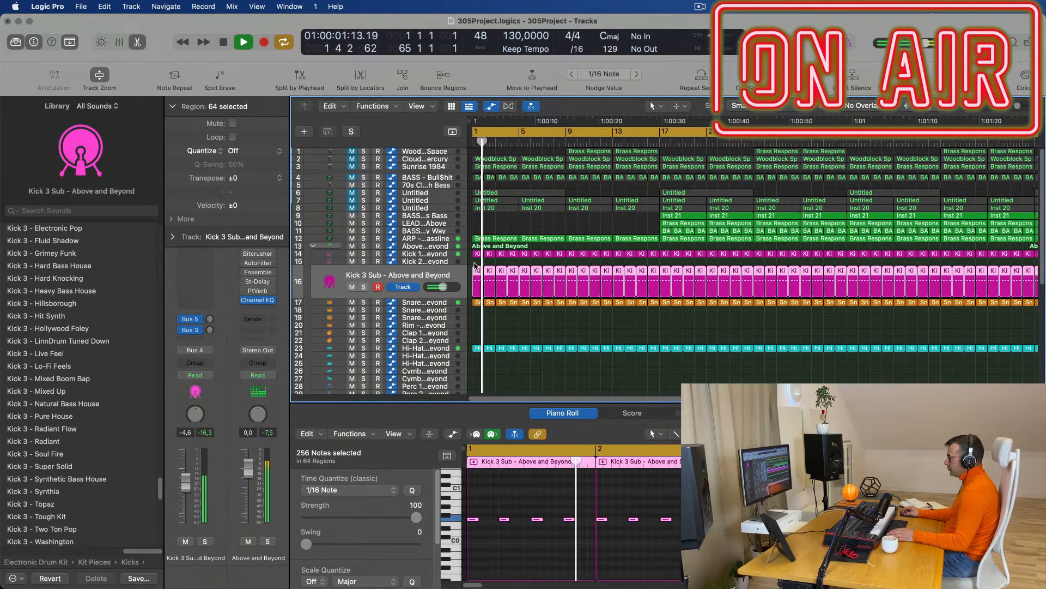
pyautogui.moveTo(477, 264); pyautogui.dragTo(654, 281)
pyautogui.press('Delete')
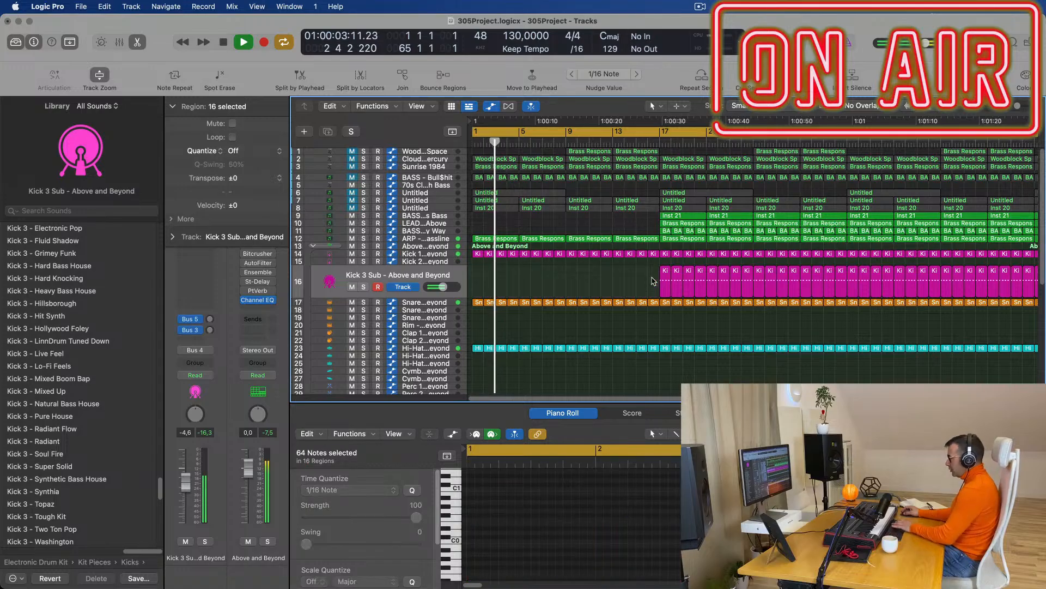
pyautogui.scroll(-5, 568, 281)
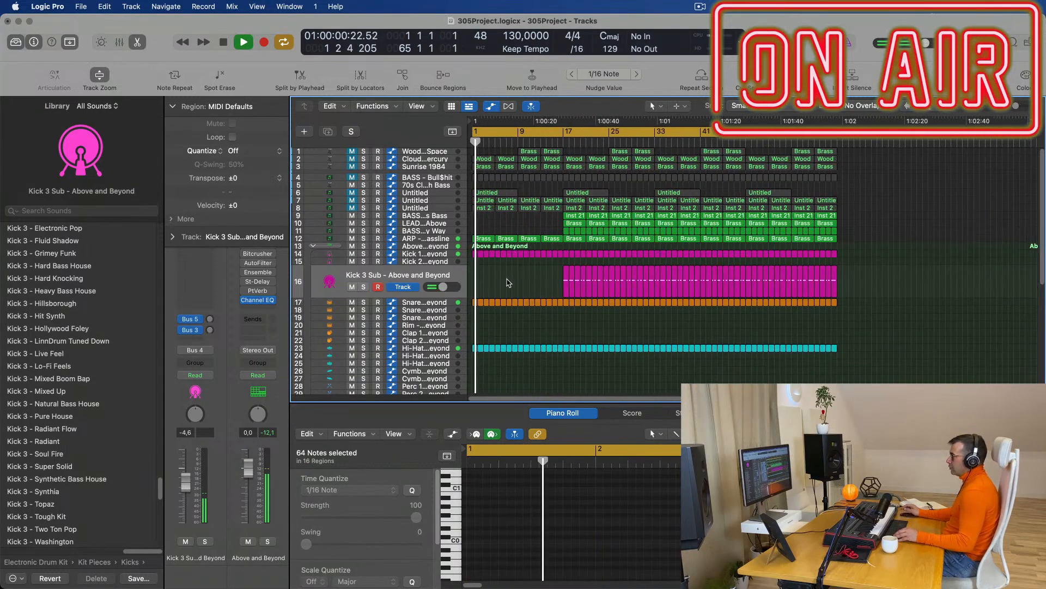
pyautogui.scroll(2, 508, 279)
pyautogui.click(443, 240)
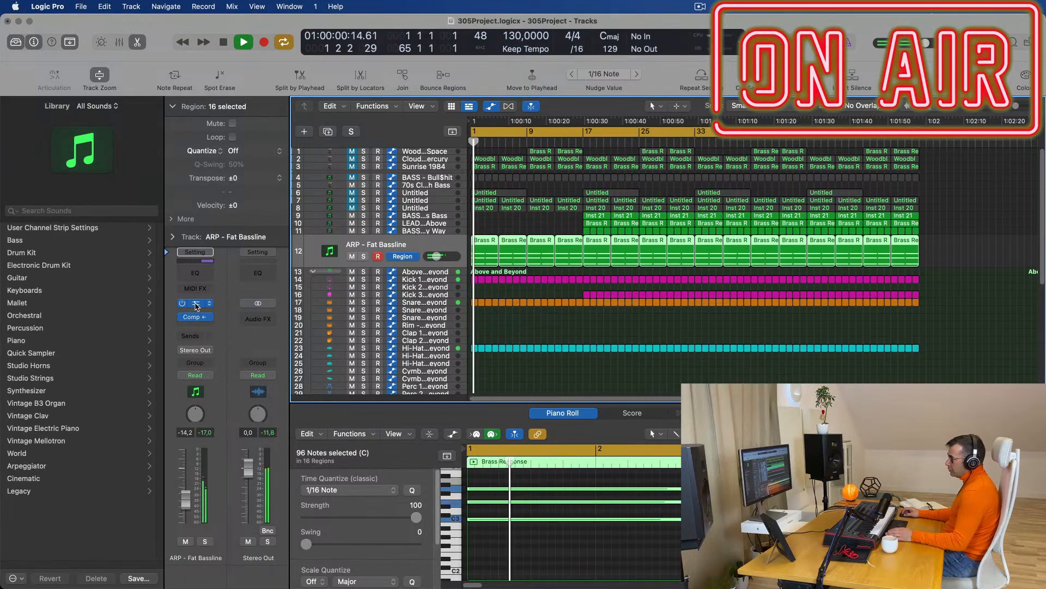
# Record a Sylenth1 filter cutoff sweep on the ARP track in Touch mode, with a 2.476 point.
pyautogui.click(196, 304)
pyautogui.click(195, 375)
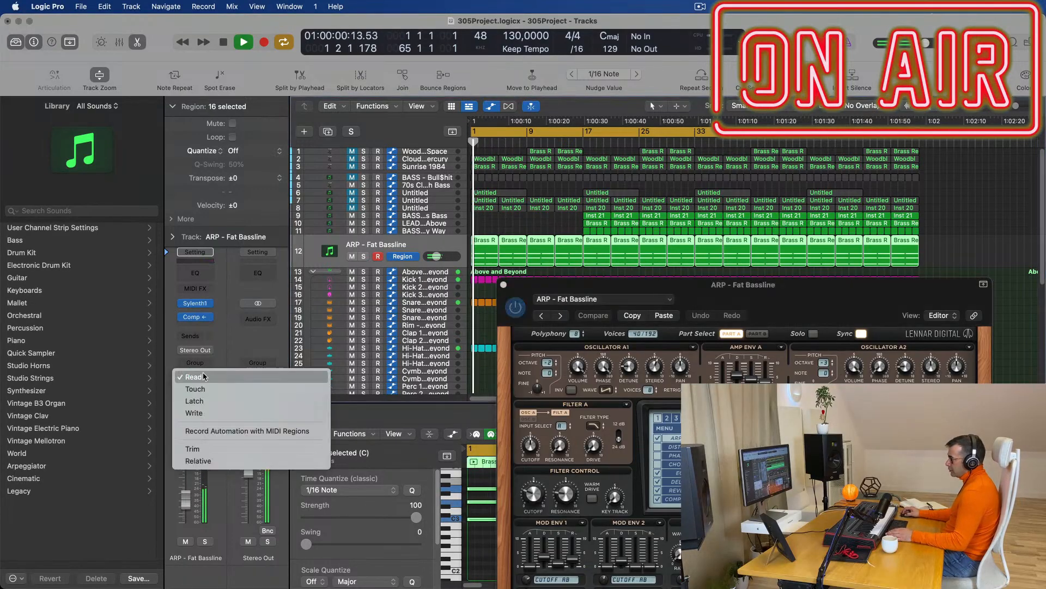
pyautogui.moveTo(525, 495); pyautogui.dragTo(530, 505)
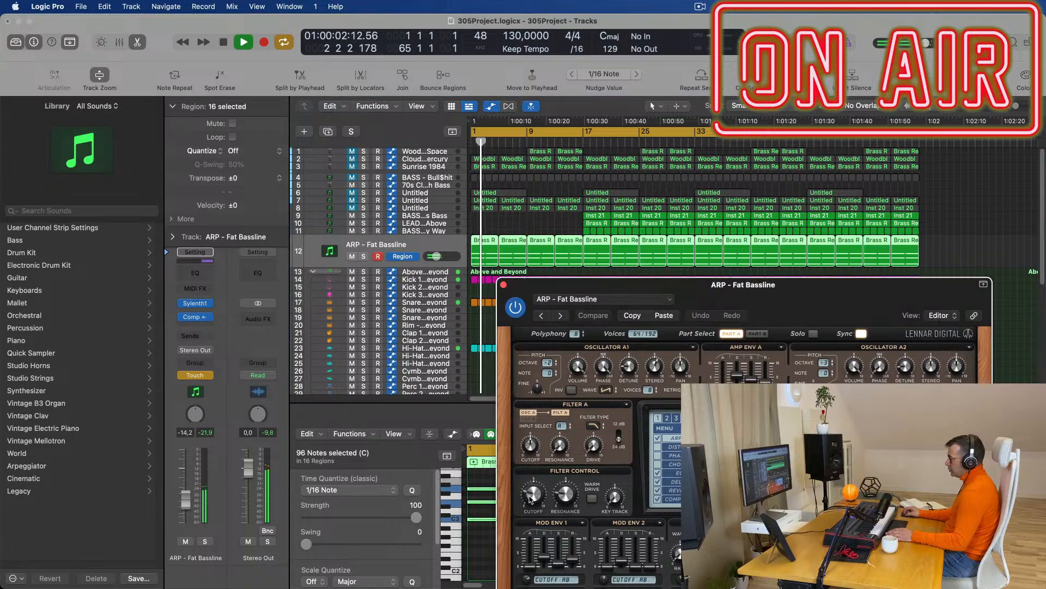
pyautogui.click(503, 285)
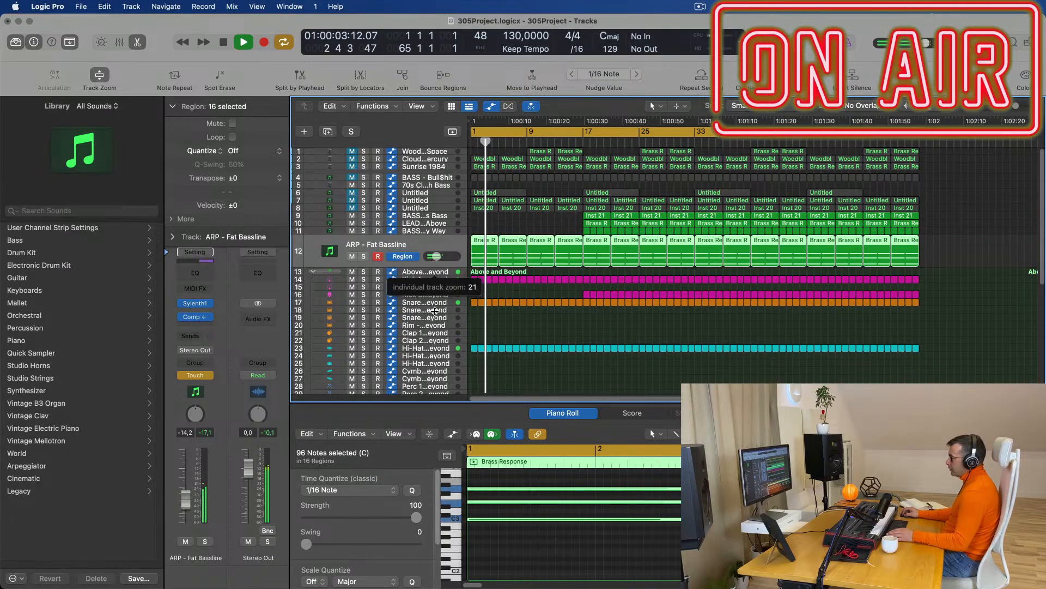
pyautogui.moveTo(434, 308); pyautogui.dragTo(435, 317)
pyautogui.press('Return')
pyautogui.moveTo(502, 296); pyautogui.dragTo(480, 301)
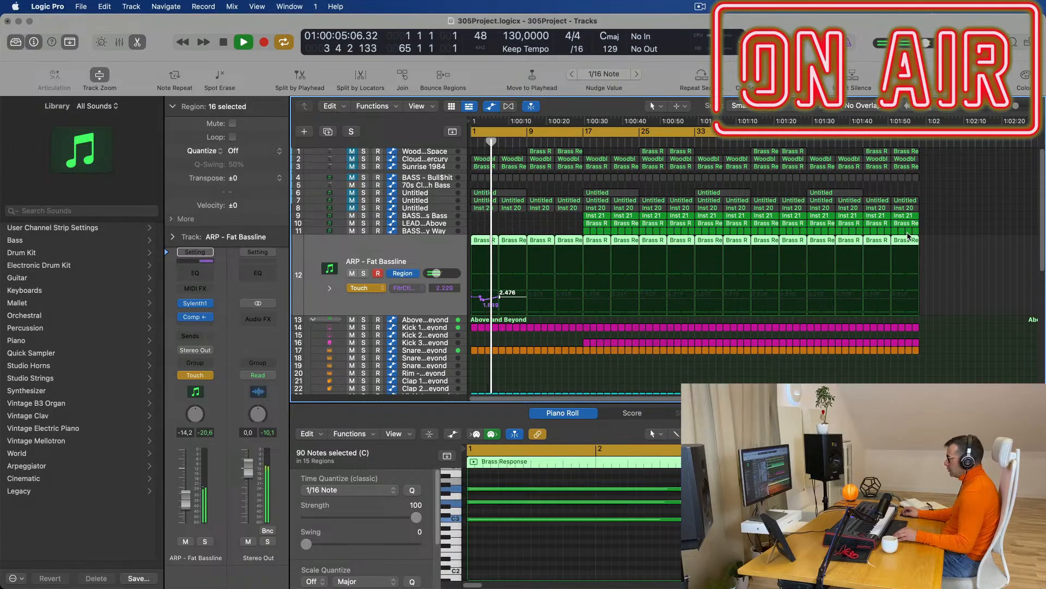
# Replace the later ARP regions with repeats of the automated Brass Response region across the song.
pyautogui.moveTo(940, 243); pyautogui.dragTo(515, 249)
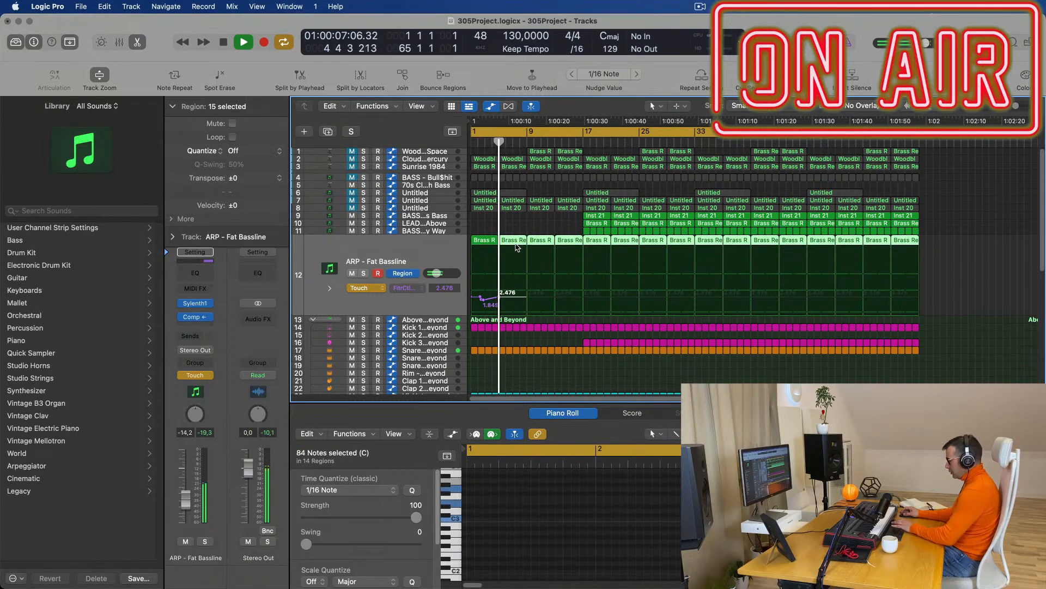
pyautogui.press('Delete')
pyautogui.press('space')
pyautogui.click(487, 239)
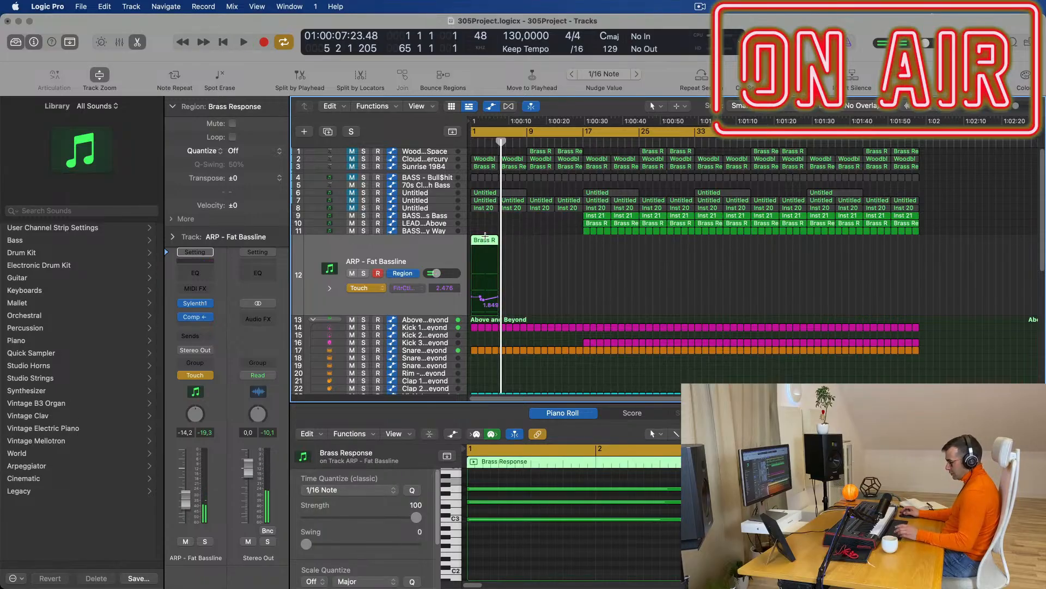
pyautogui.click(485, 236)
pyautogui.click(489, 243)
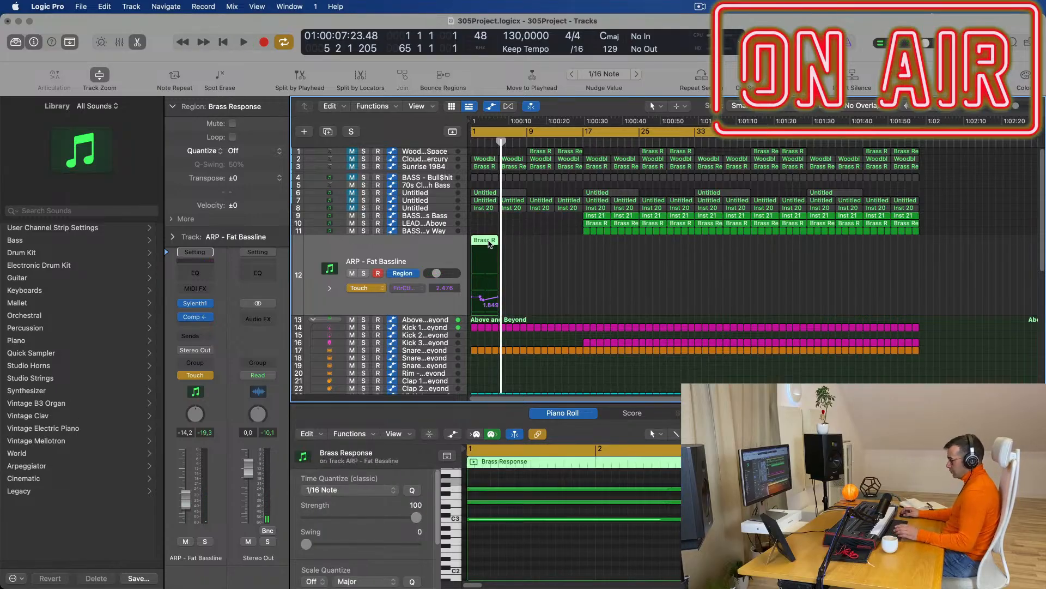
pyautogui.press('super+r')
pyautogui.press('super+r')
pyautogui.press('super+r')
pyautogui.press('super+r')
pyautogui.press('super+r')
pyautogui.press('super+r')
pyautogui.press('super+r')
pyautogui.press('super+r')
pyautogui.press('super+r')
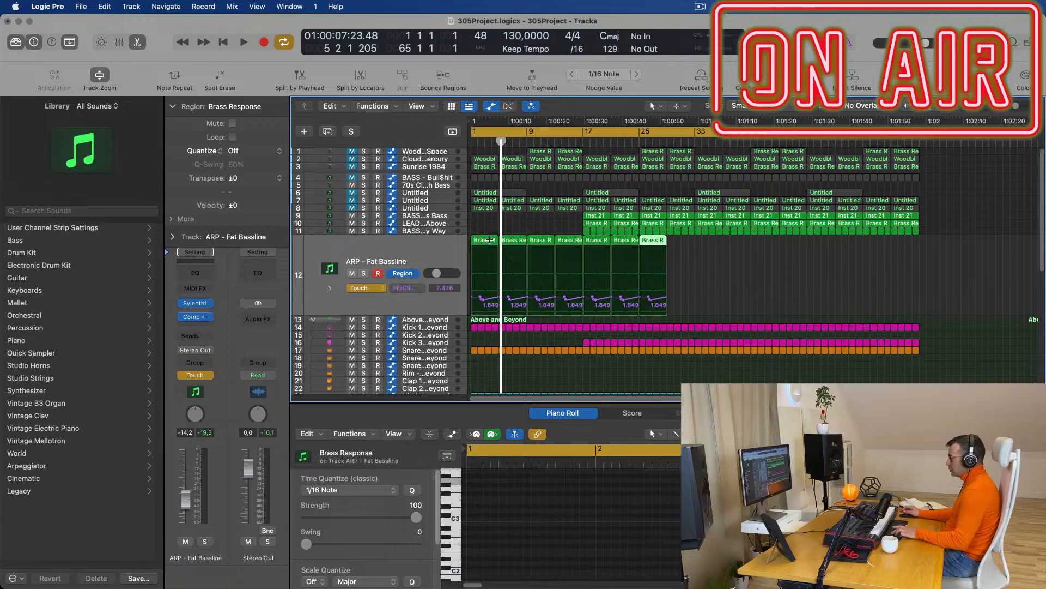
pyautogui.press('super+r')
pyautogui.press('super+r')
pyautogui.press('super+r')
pyautogui.press('super+r')
pyautogui.press('super+r')
pyautogui.press('super+r')
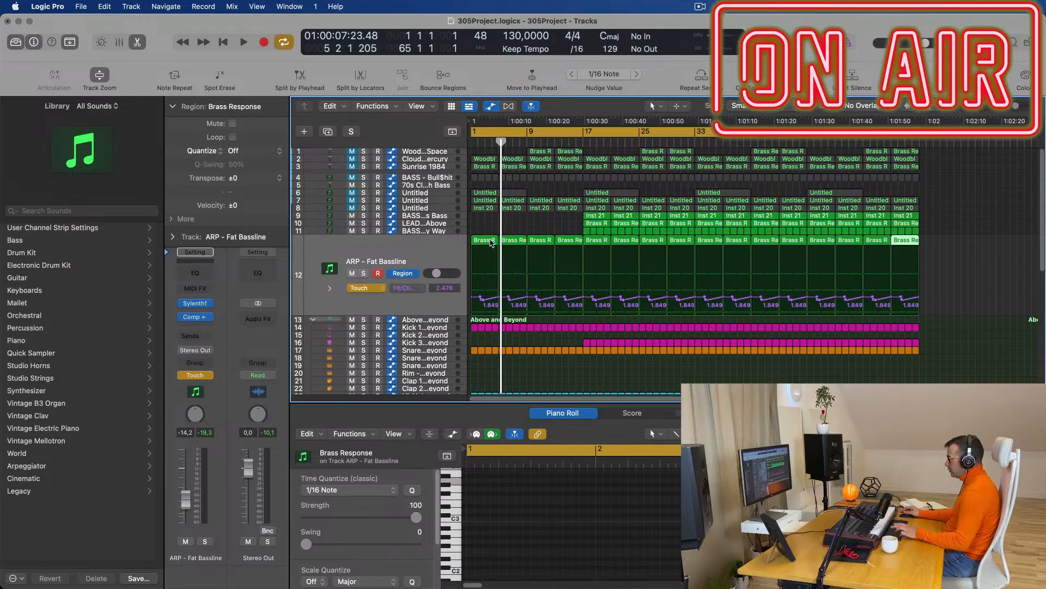
pyautogui.press('Return')
pyautogui.press('space')
pyautogui.press('super+Right')
pyautogui.press('super+Right')
pyautogui.press('super+Right')
pyautogui.press('super+Right')
pyautogui.press('super+Right')
pyautogui.press('super+Right')
pyautogui.moveTo(584, 300); pyautogui.dragTo(475, 306)
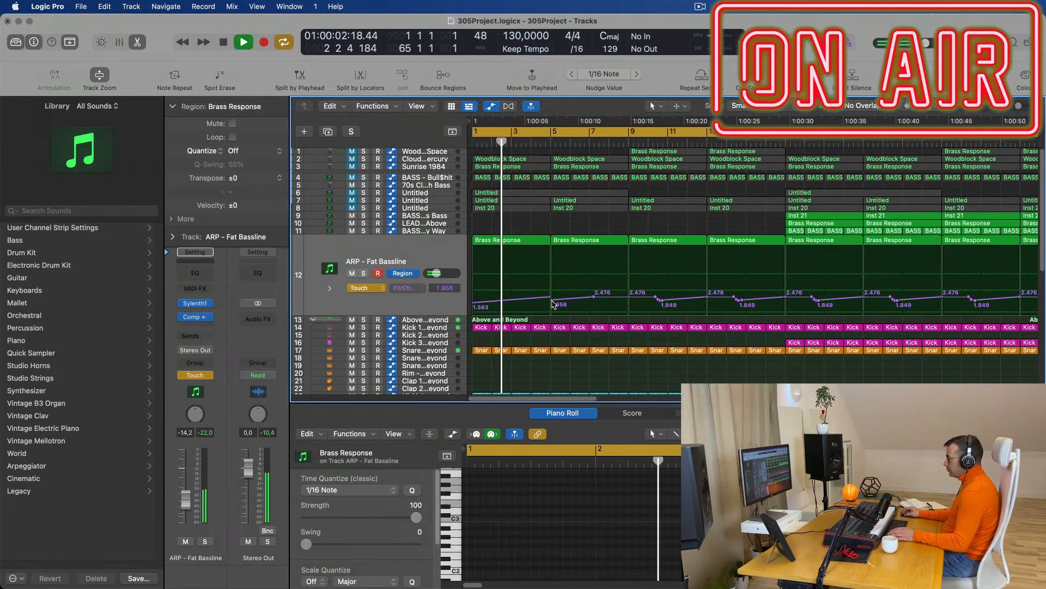
# Reshape the cutoff automation: bar 5 node to 1.327, bar 7 node removed, 1.799 near bar 9.
pyautogui.moveTo(551, 297); pyautogui.dragTo(551, 301)
pyautogui.doubleClick(595, 298)
pyautogui.press('Return')
pyautogui.moveTo(627, 304); pyautogui.dragTo(626, 301)
# Switch the ARP - Fat Bassline track's automation mode from Touch to Read.
pyautogui.click(366, 288)
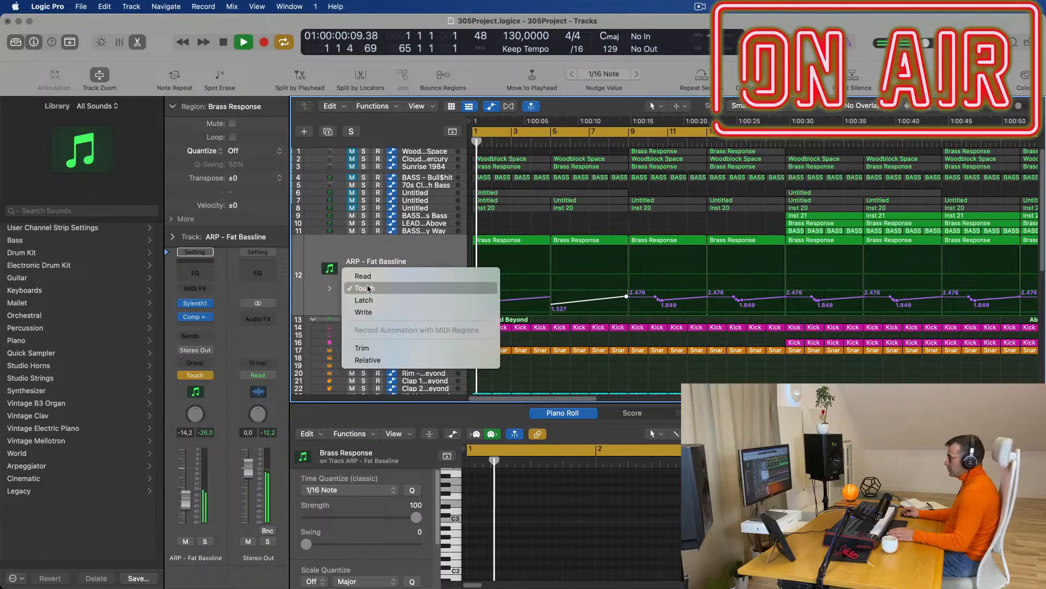
pyautogui.click(363, 276)
pyautogui.press('super+Left')
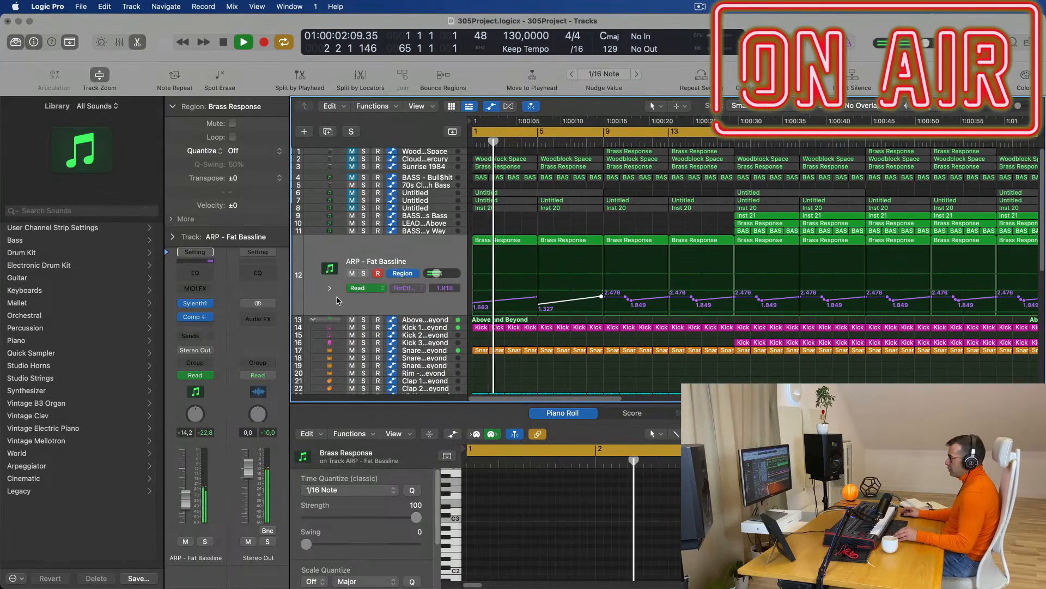
pyautogui.scroll(-1, 475, 304)
pyautogui.press('super+Right')
pyautogui.press('super+Right')
pyautogui.press('super+Right')
pyautogui.press('super+Right')
pyautogui.press('super+Right')
pyautogui.press('super+Right')
pyautogui.press('space')
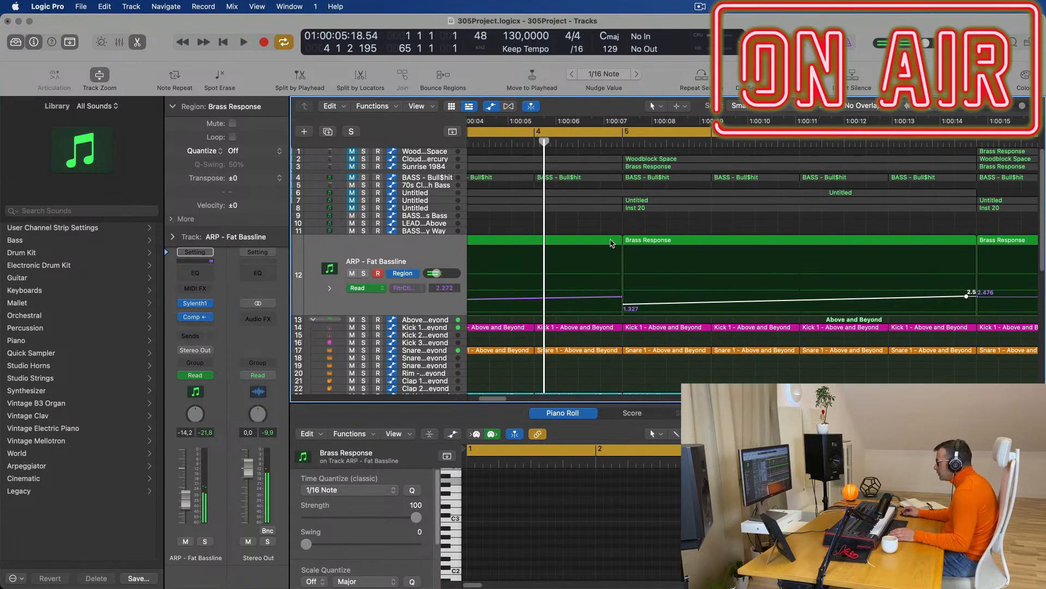
# Add a 2.586 FilterCtl Cutoff point at the start of the bar-5 Brass Response region.
pyautogui.click(612, 243)
pyautogui.click(650, 243)
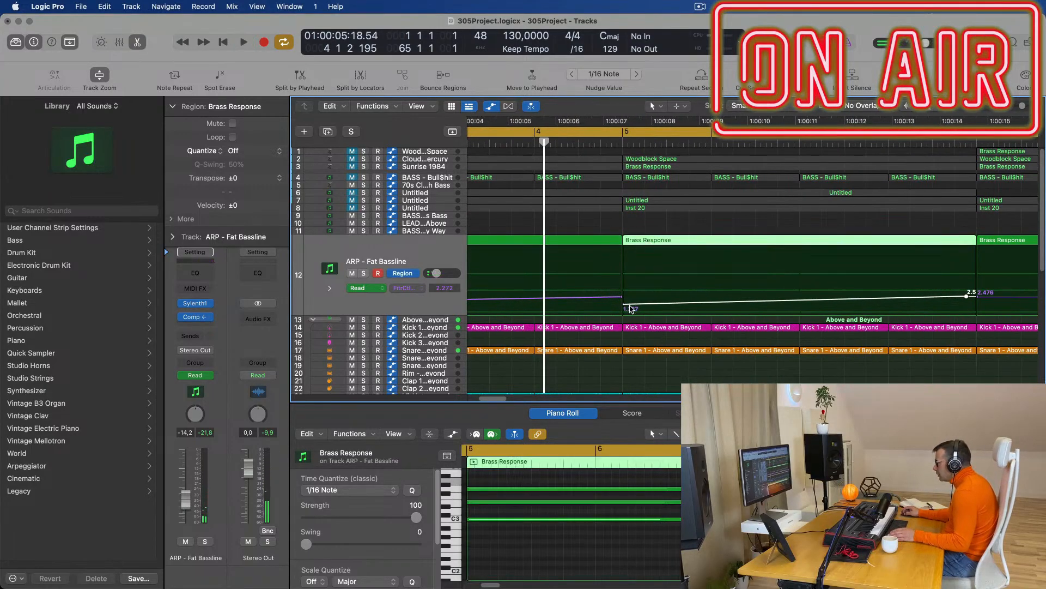
pyautogui.moveTo(627, 302); pyautogui.dragTo(625, 296)
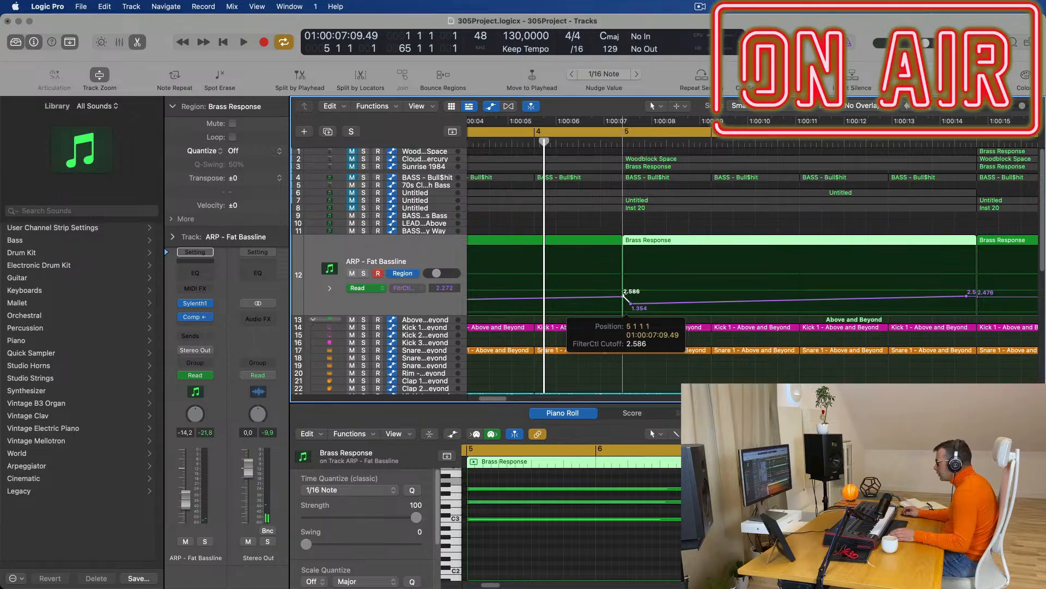
pyautogui.press('space')
pyautogui.scroll(-4, 624, 297)
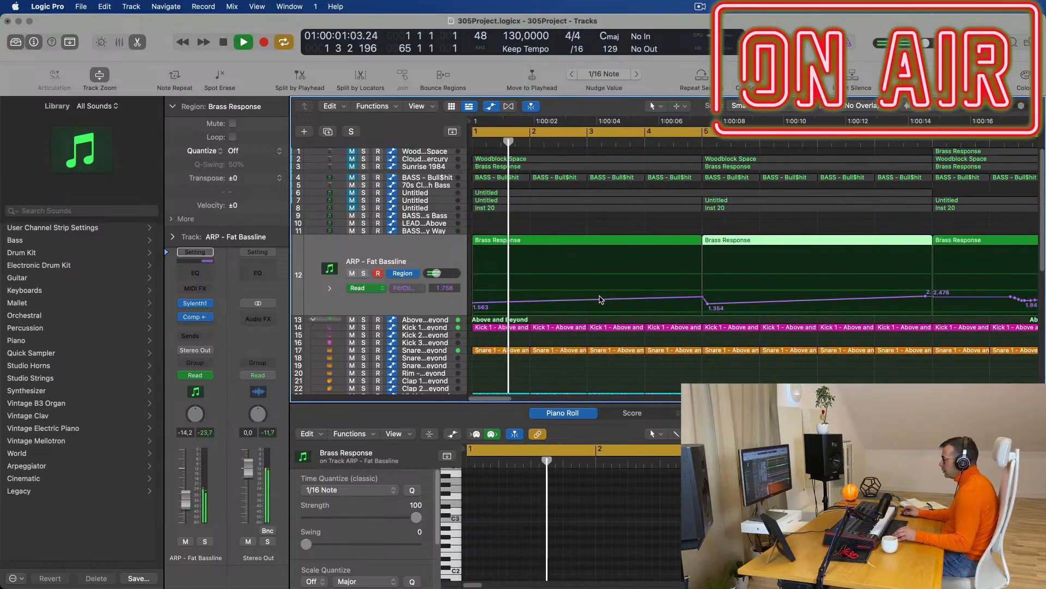
pyautogui.scroll(-3, 599, 300)
pyautogui.scroll(-3, 570, 338)
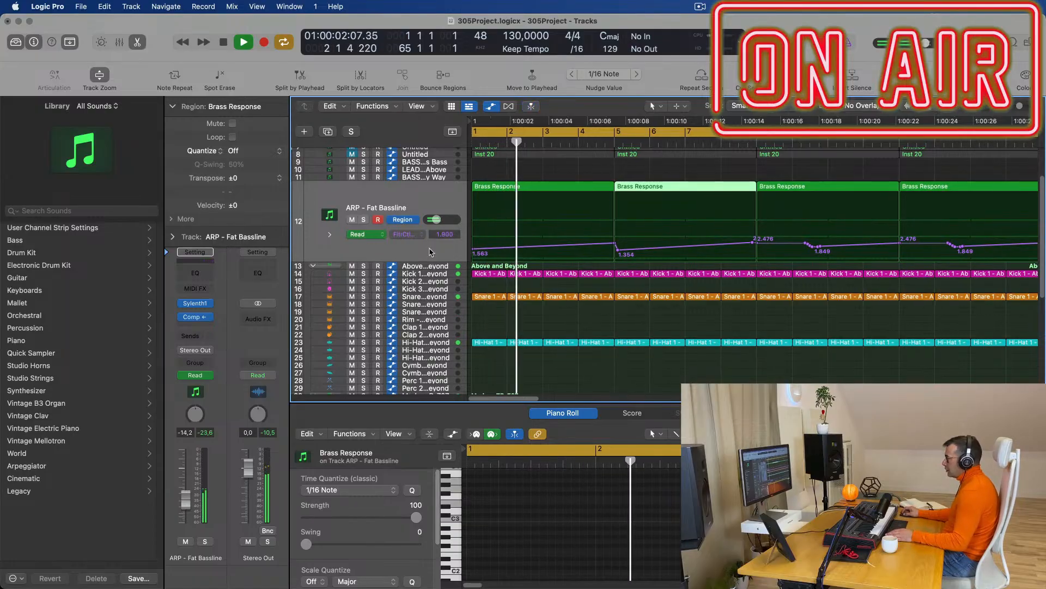
pyautogui.click(563, 251)
pyautogui.scroll(3, 563, 252)
pyautogui.press('space')
pyautogui.press('space')
pyautogui.press('space')
# Unmute track 6 and trim its Untitled region to end at bar 5.
pyautogui.click(391, 193)
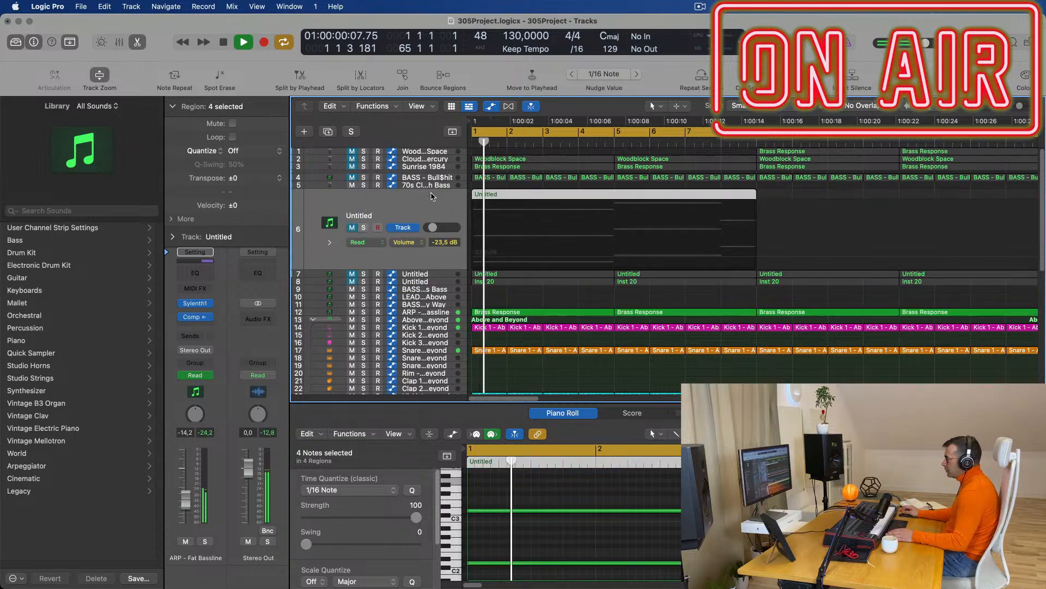
pyautogui.press('space')
pyautogui.click(351, 228)
pyautogui.press('space')
pyautogui.press('space')
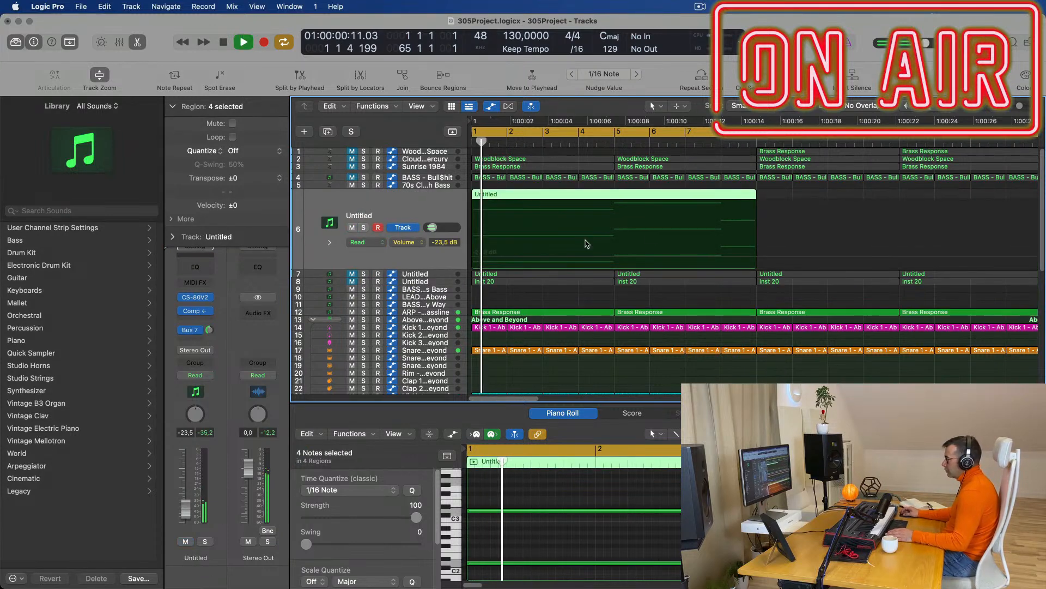
pyautogui.press('space')
pyautogui.press('space')
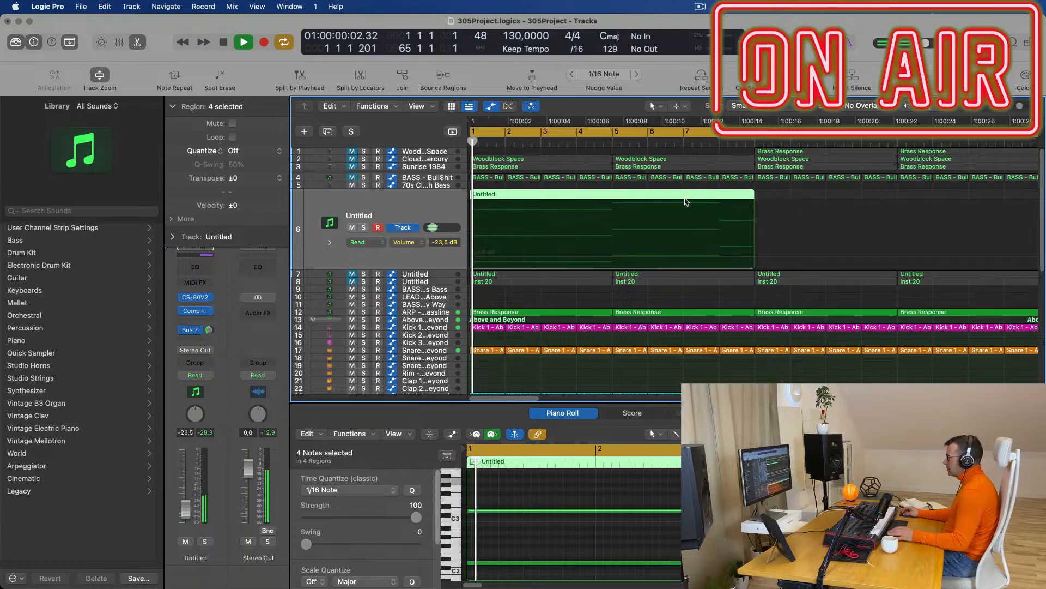
pyautogui.click(611, 196)
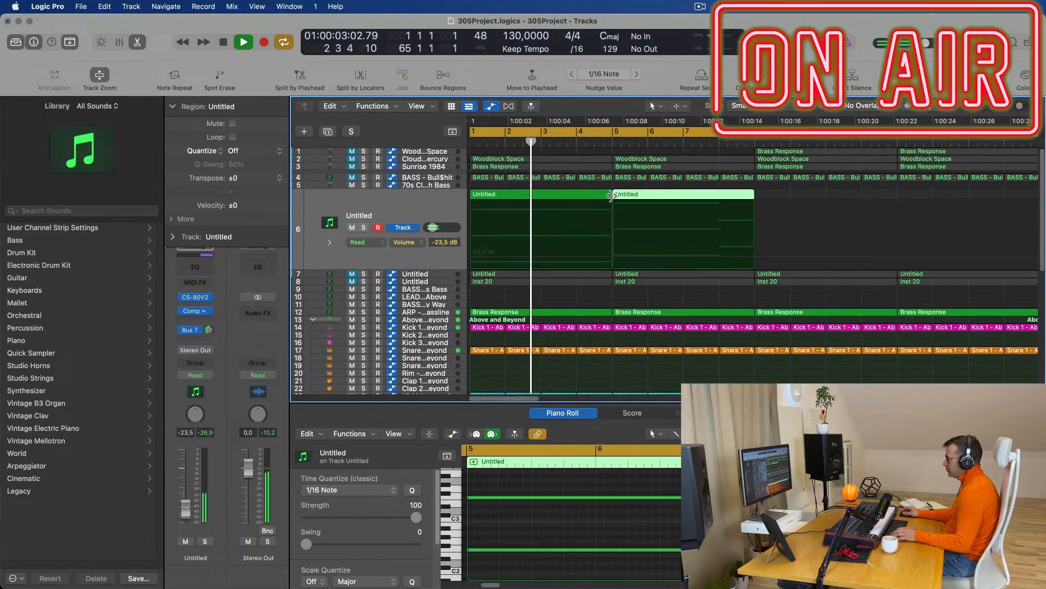
pyautogui.press('Delete')
pyautogui.press('space')
pyautogui.press('space')
pyautogui.click(411, 219)
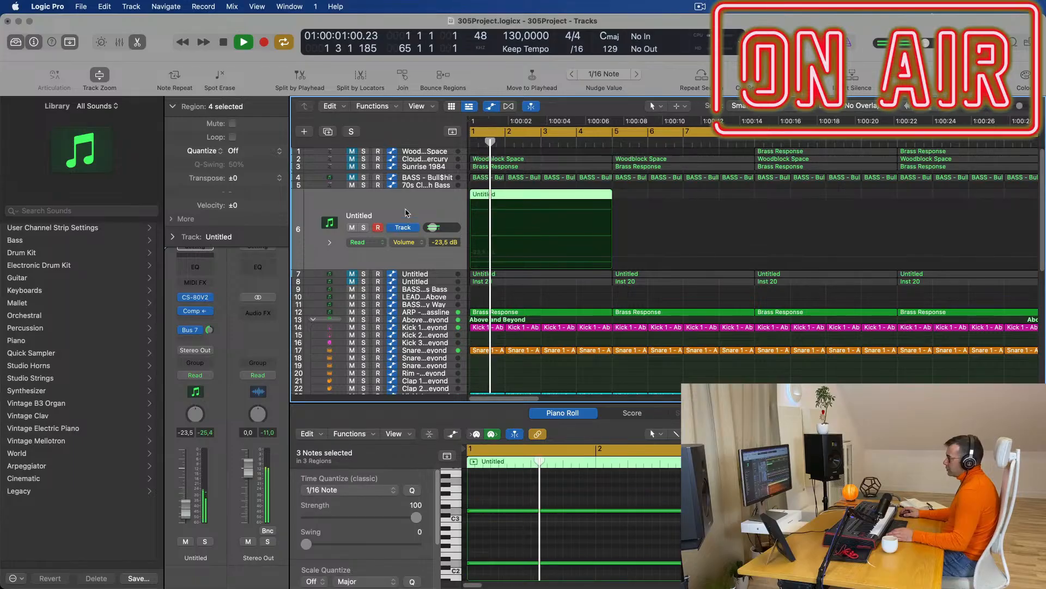
pyautogui.press('space')
pyautogui.press('space')
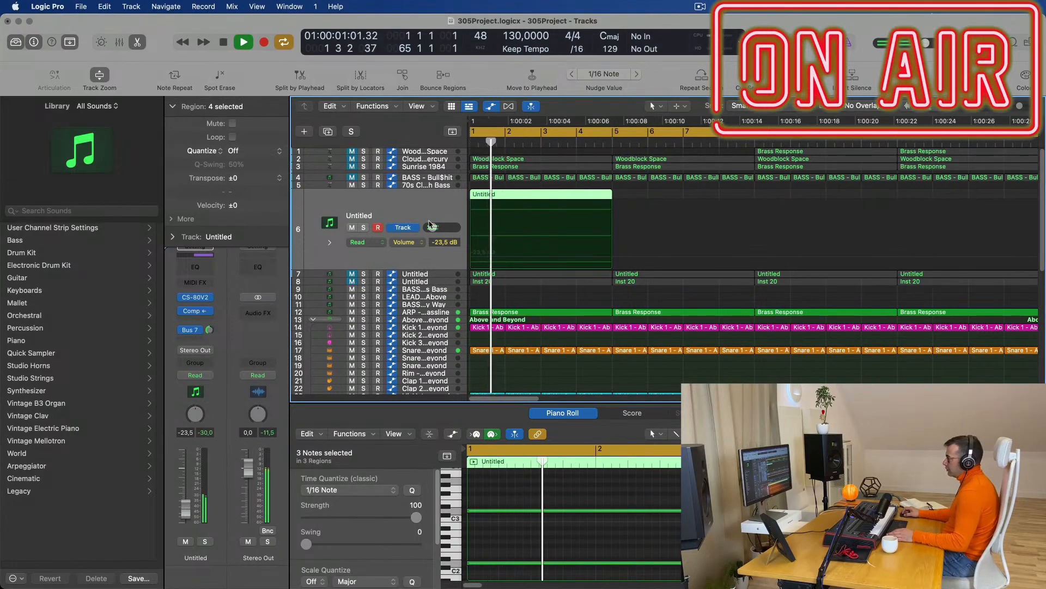
# Replace CS-80V2 with Sylenth1 (Stereo) from AU Instruments as track 6's instrument.
pyautogui.click(208, 297)
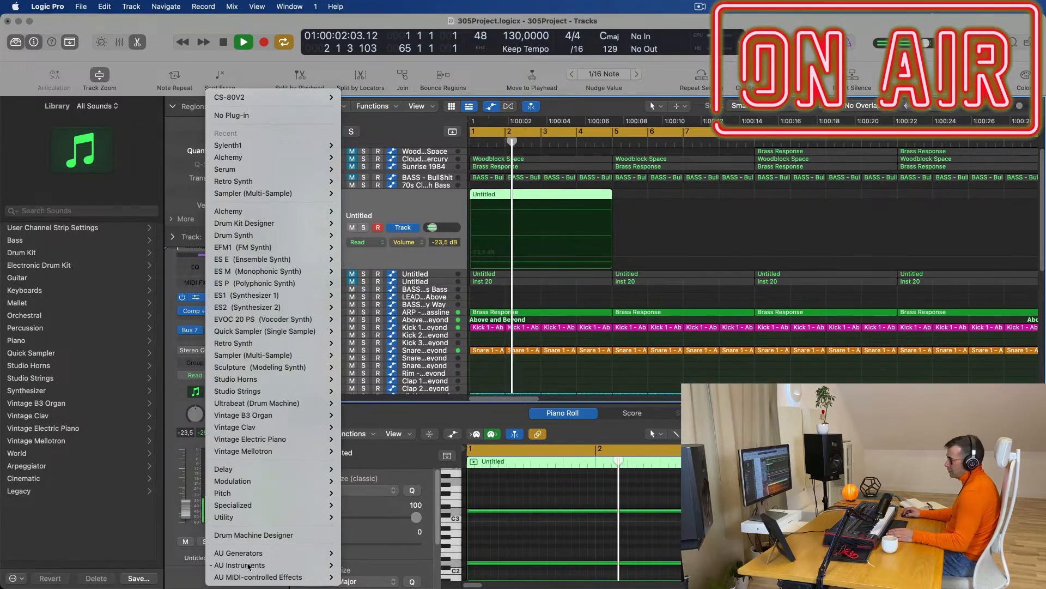
pyautogui.moveTo(260, 564)
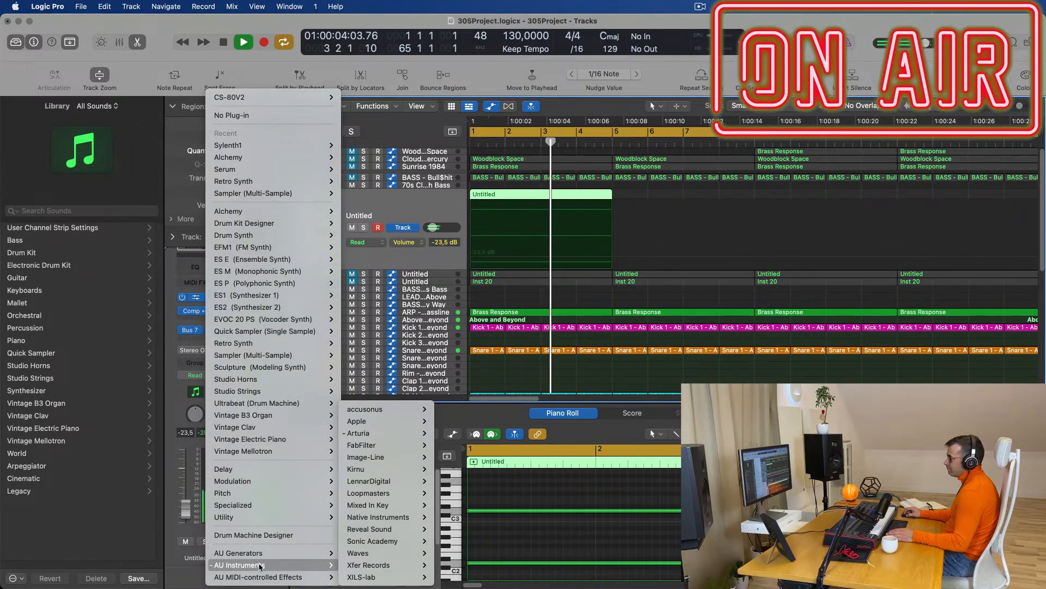
pyautogui.moveTo(302, 145)
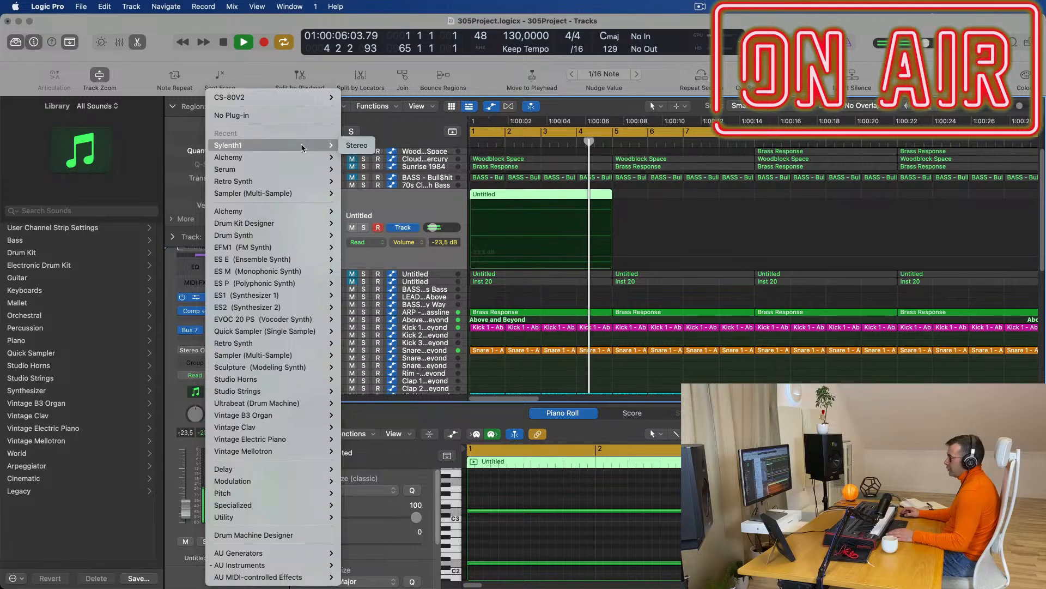
pyautogui.click(356, 145)
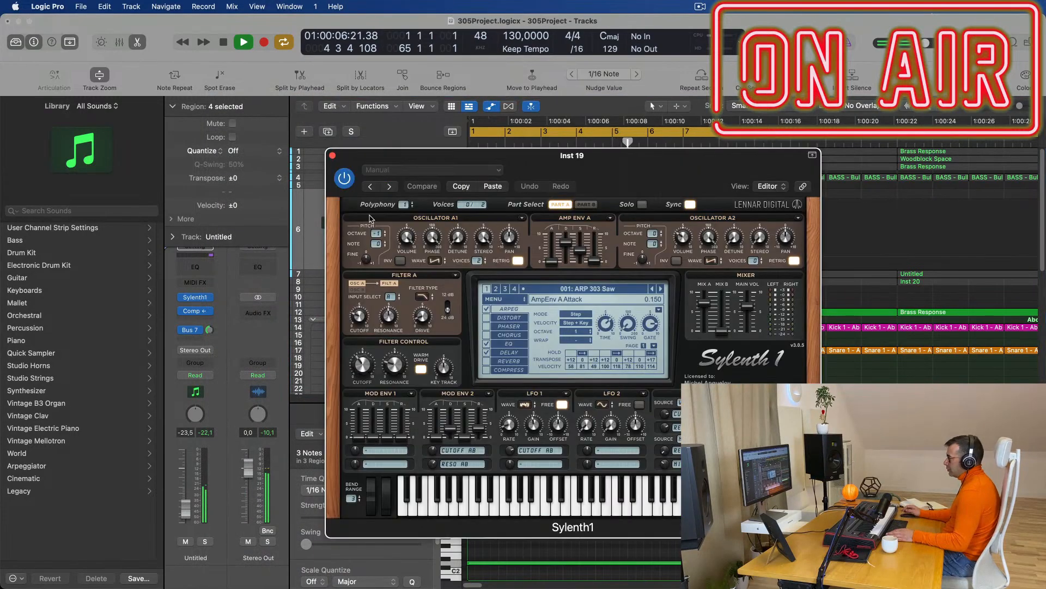
# Audition Sylenth1 presets 129 ARP 1985 Dav&Len 2, 257 PD Astronomico Pad and 258 PD Lost Memories.
pyautogui.press('space')
pyautogui.moveTo(675, 165); pyautogui.dragTo(599, 141)
pyautogui.press('space')
pyautogui.press('space')
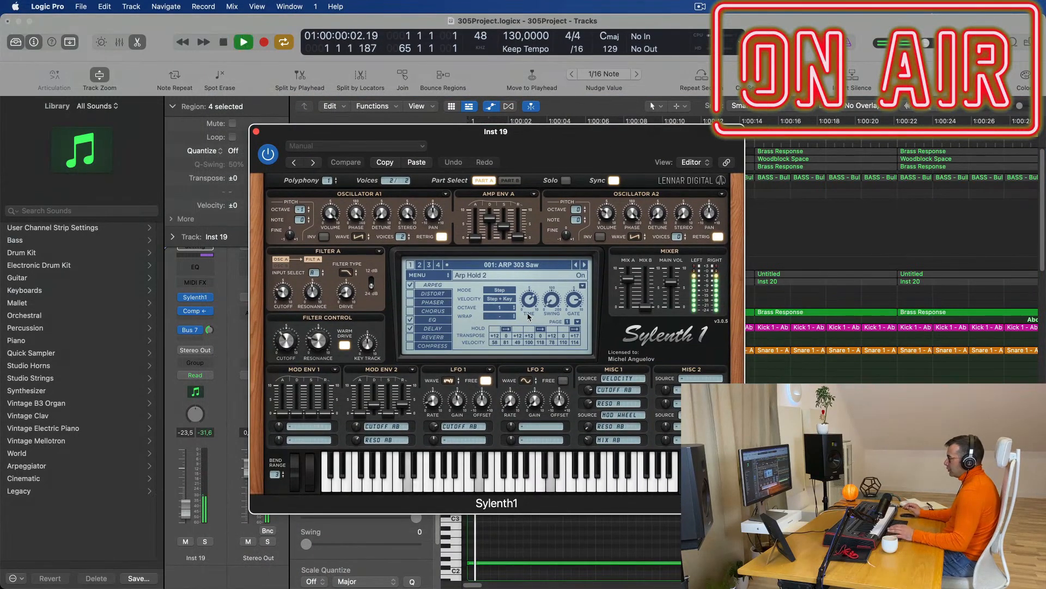
pyautogui.click(534, 266)
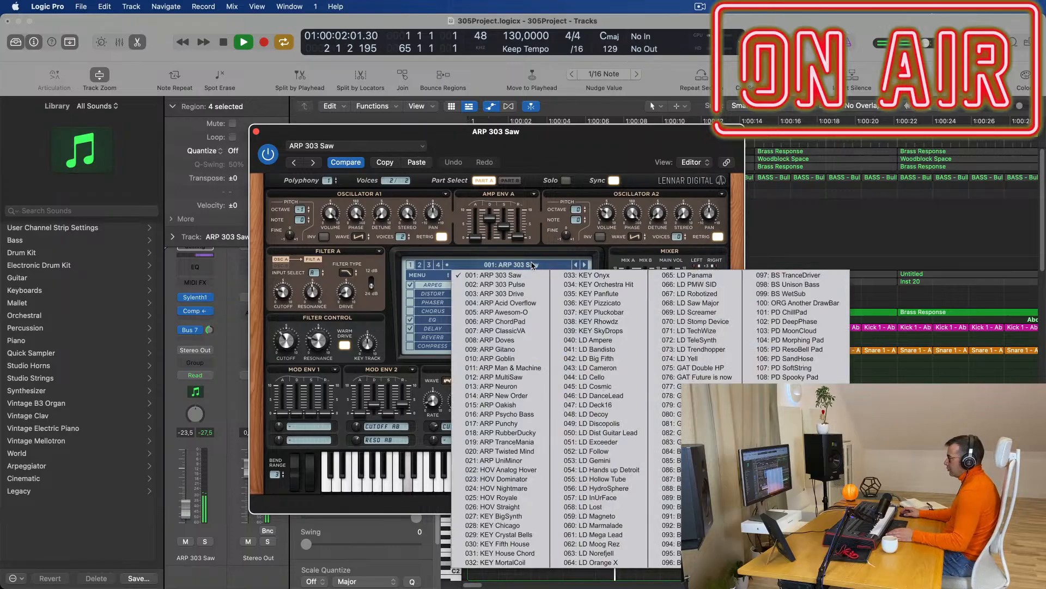
pyautogui.click(421, 266)
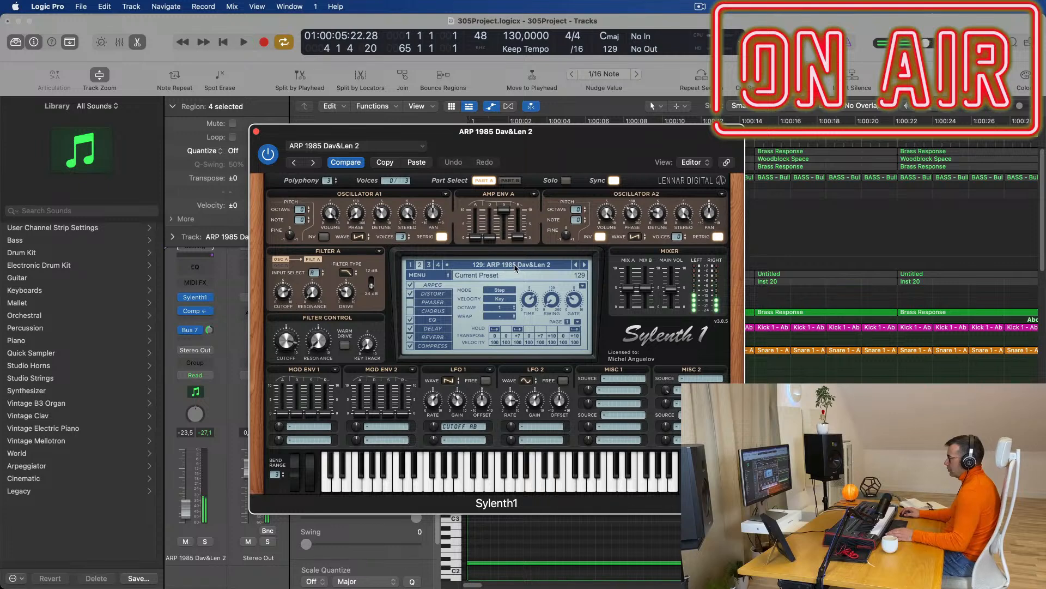
pyautogui.click(473, 267)
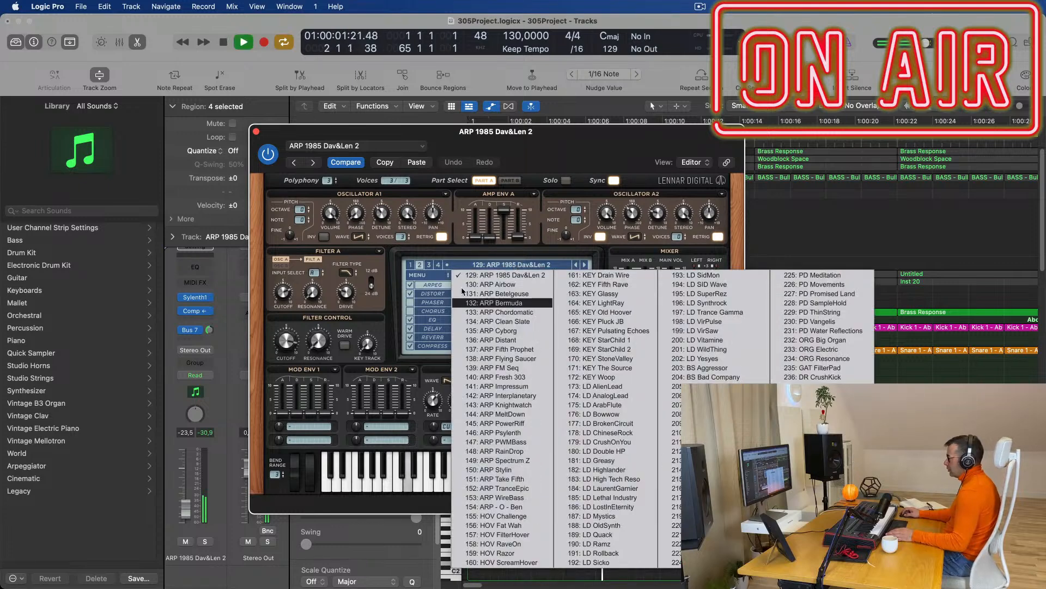
pyautogui.click(429, 265)
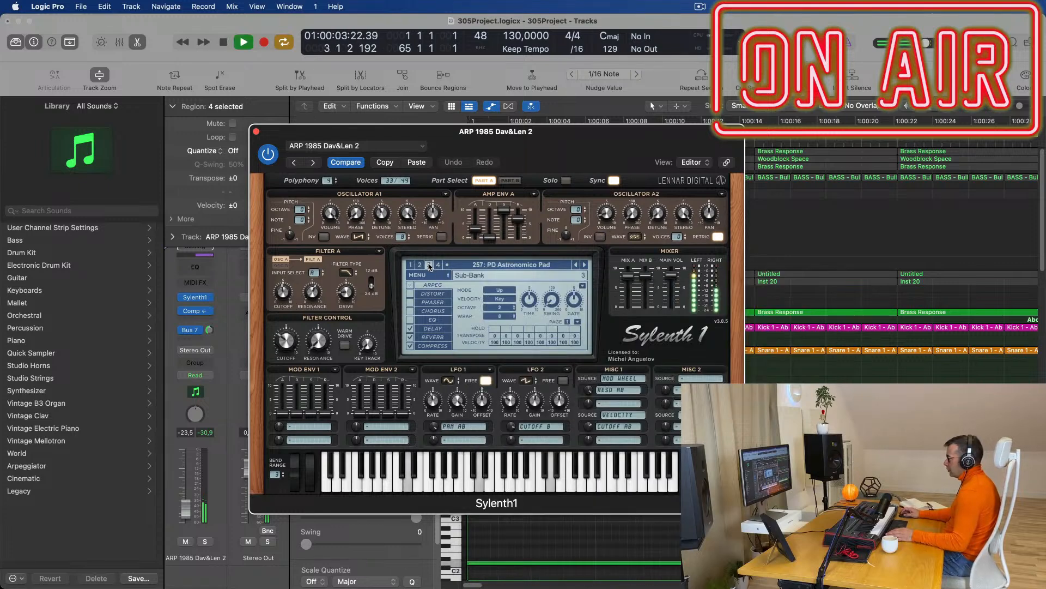
pyautogui.click(511, 266)
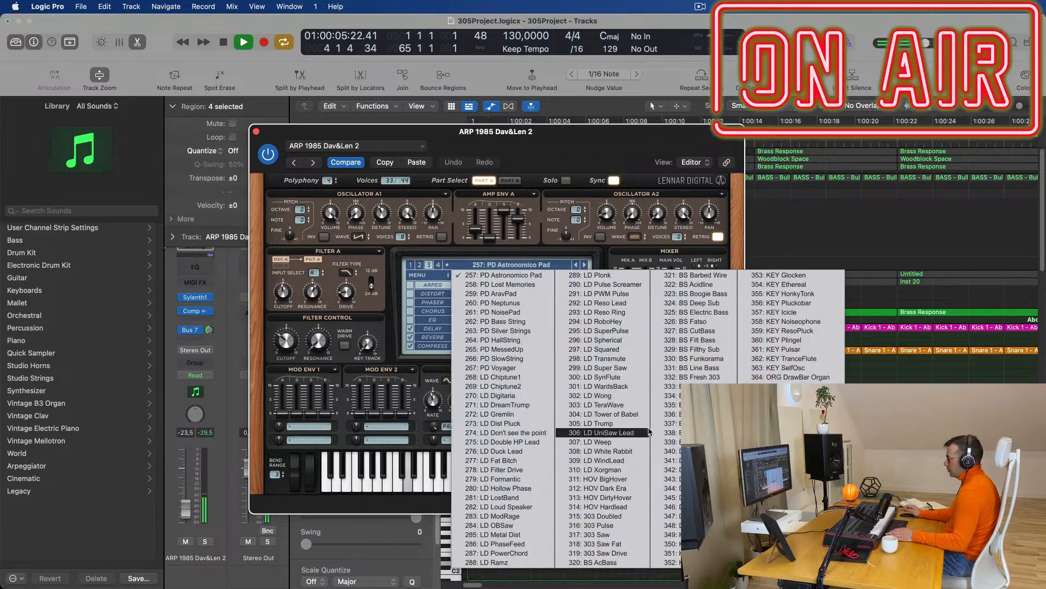
pyautogui.click(530, 285)
pyautogui.press('space')
pyautogui.press('space')
# Step forward past PD AravPad to preset 261 PD NoisePad and close the Sylenth1 window.
pyautogui.moveTo(495, 131); pyautogui.dragTo(771, 132)
pyautogui.click(861, 266)
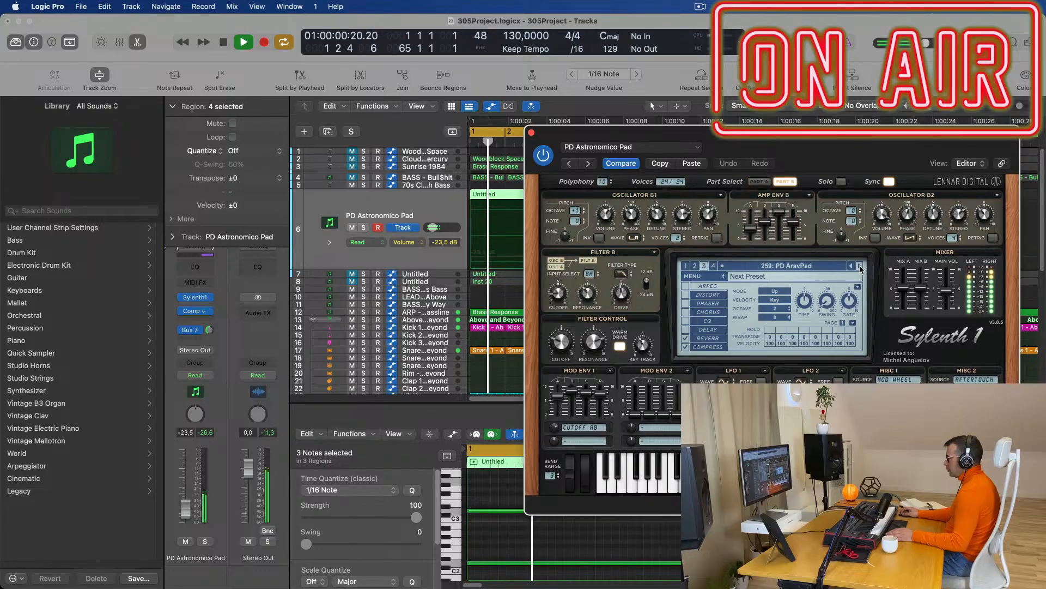
pyautogui.click(860, 267)
pyautogui.click(860, 267)
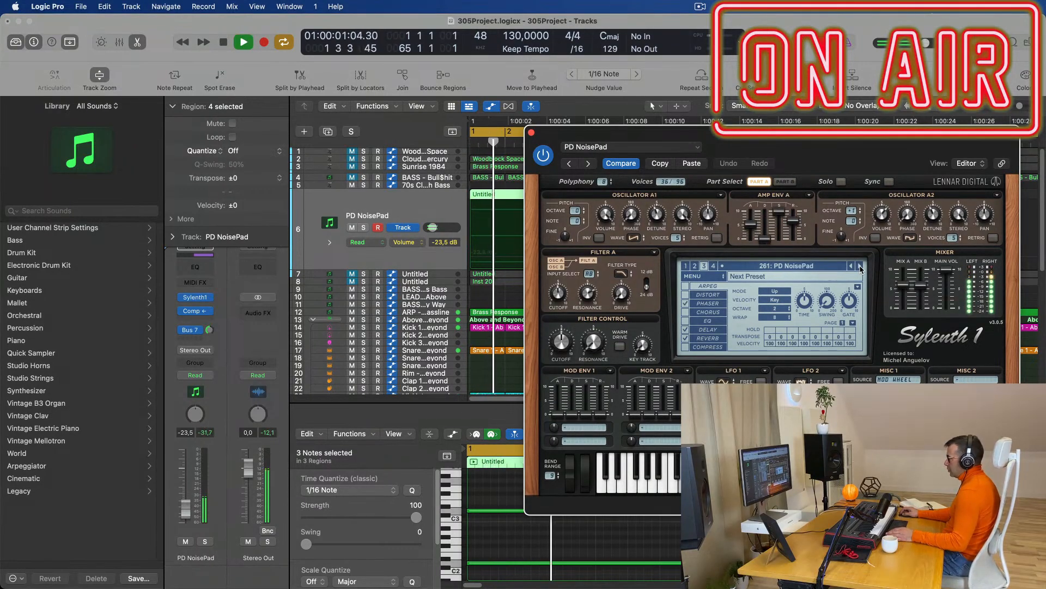
pyautogui.moveTo(887, 147); pyautogui.dragTo(700, 189)
pyautogui.press('space')
pyautogui.press('space')
pyautogui.click(345, 175)
pyautogui.press('space')
pyautogui.press('space')
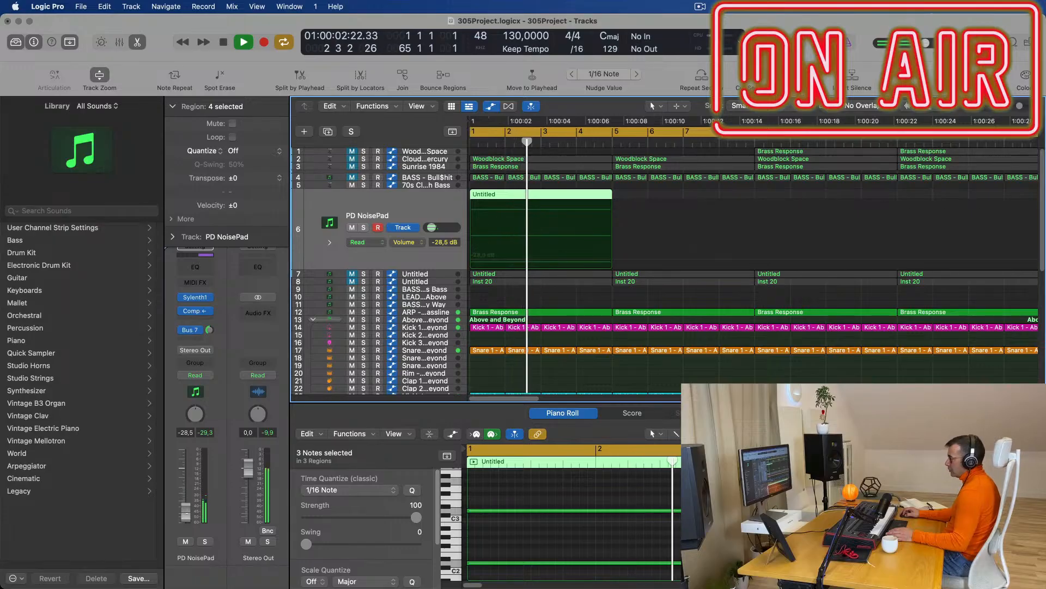
# Delete the later Untitled regions on the PD NoisePad track.
pyautogui.press('space')
pyautogui.press('space')
pyautogui.scroll(-2, 644, 210)
pyautogui.scroll(-3, 592, 195)
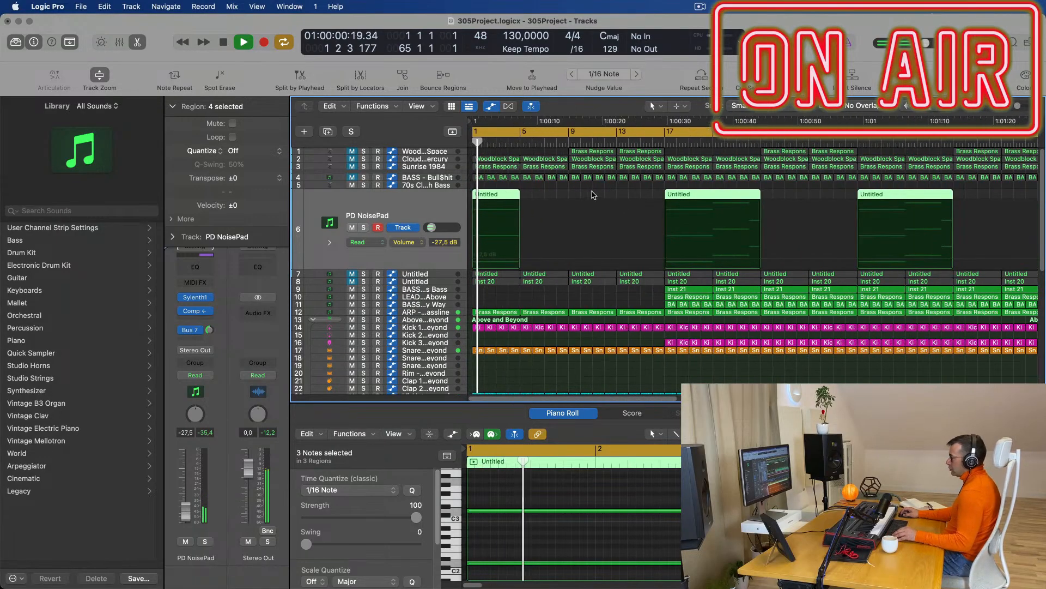
pyautogui.scroll(-2, 645, 191)
pyautogui.moveTo(601, 194); pyautogui.dragTo(954, 202)
pyautogui.press('Delete')
# Repeat the first Untitled region so four copies fill bars 1 to 17.
pyautogui.press('Return')
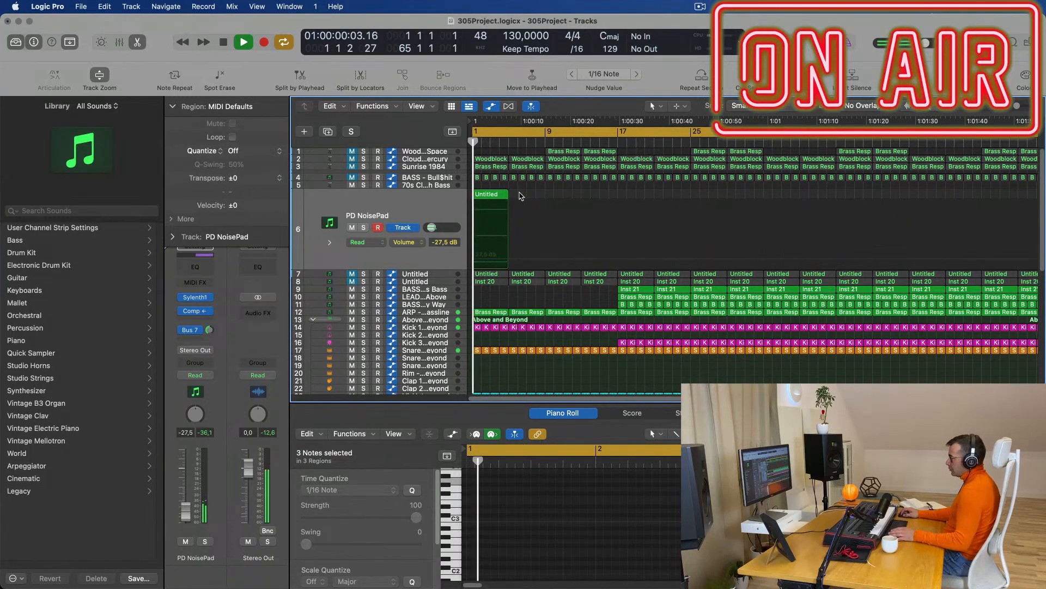
pyautogui.click(476, 197)
pyautogui.press('super+z')
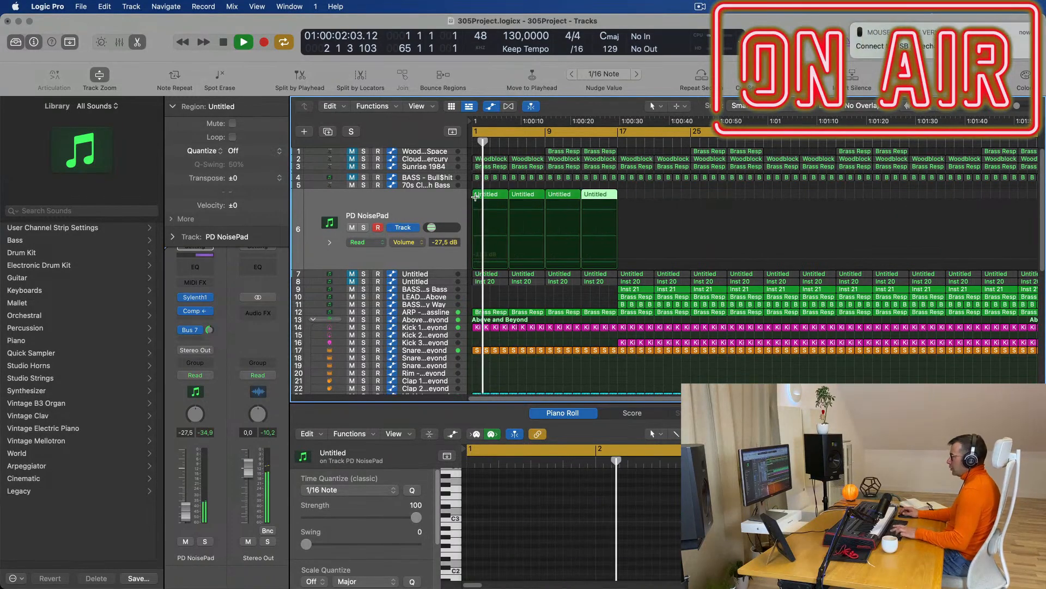
pyautogui.press('Return')
pyautogui.press('space')
pyautogui.click(436, 210)
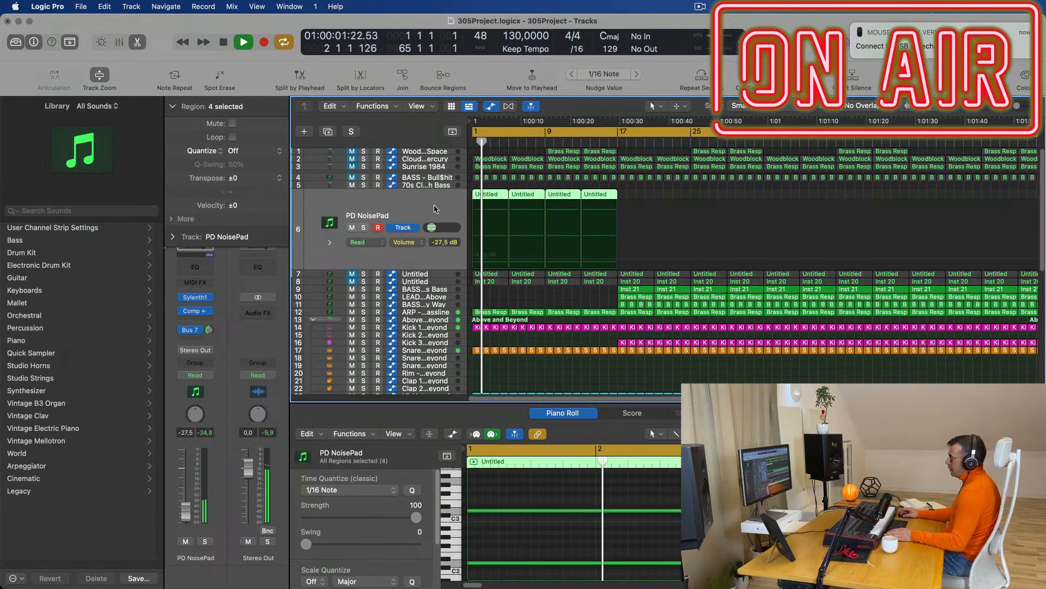
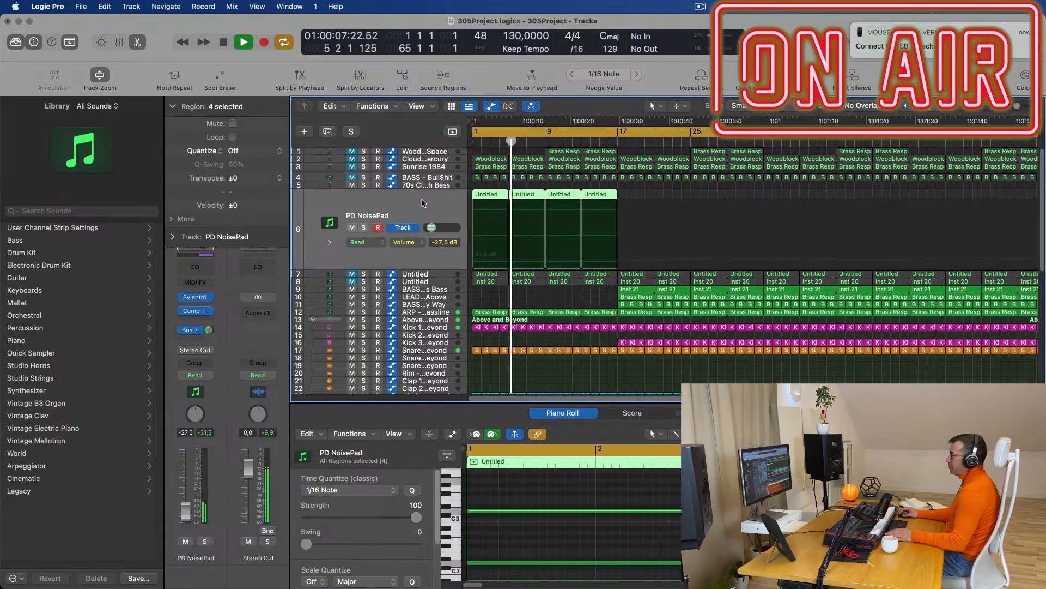
# Audition PD NoisePad's Sylenth1 and raise the track volume from -27.5 dB to -22.0 dB.
pyautogui.press('Return')
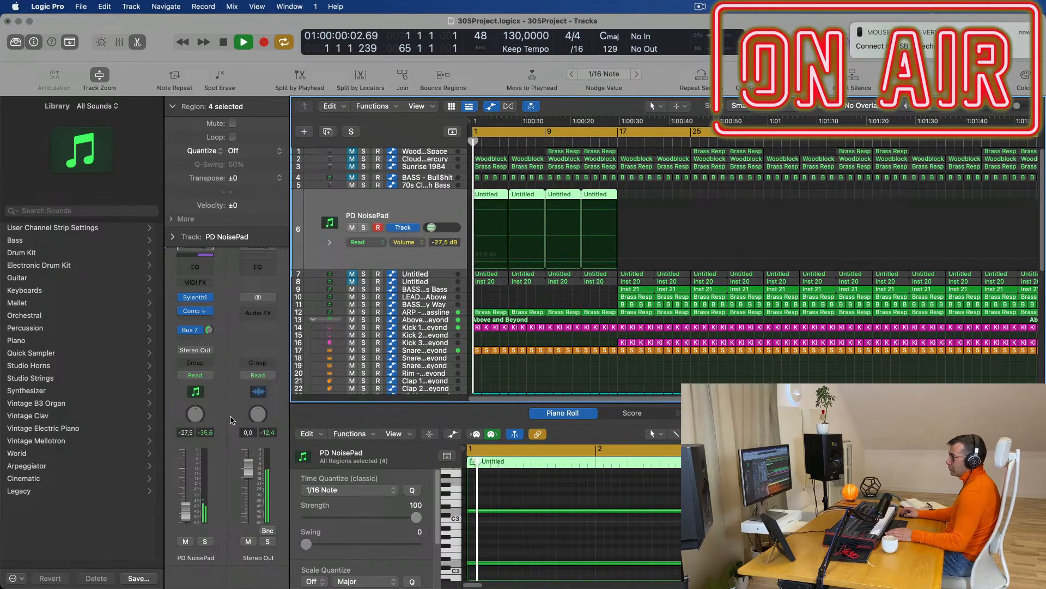
pyautogui.click(198, 300)
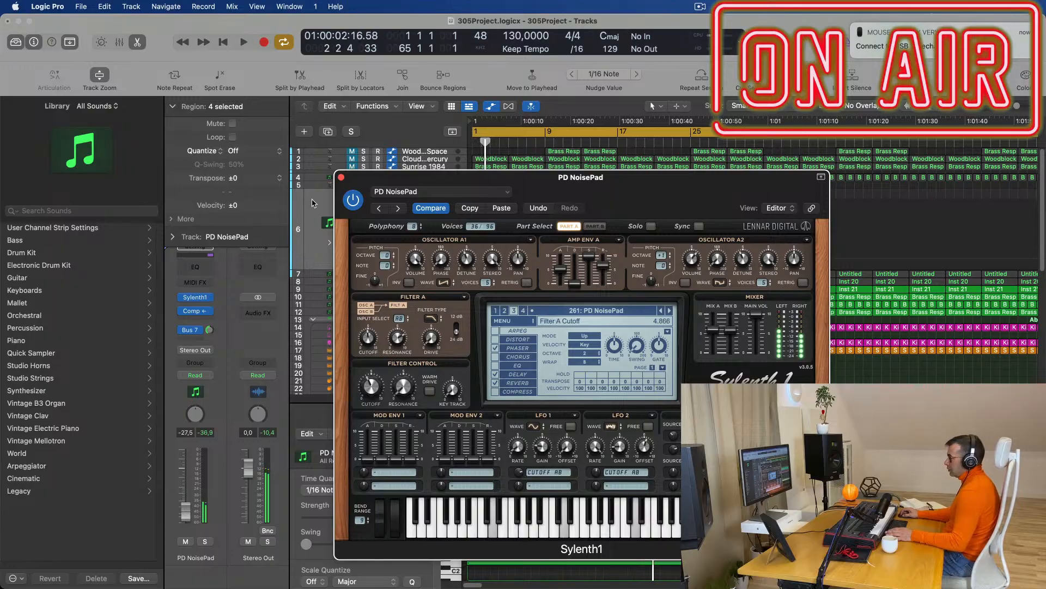
pyautogui.click(341, 178)
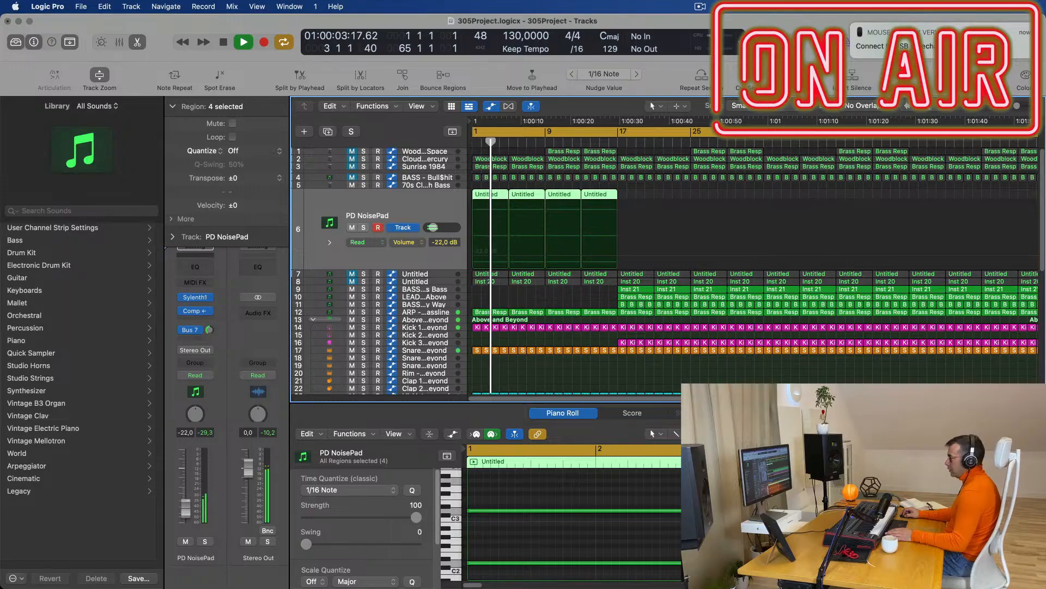
pyautogui.scroll(-5, 507, 250)
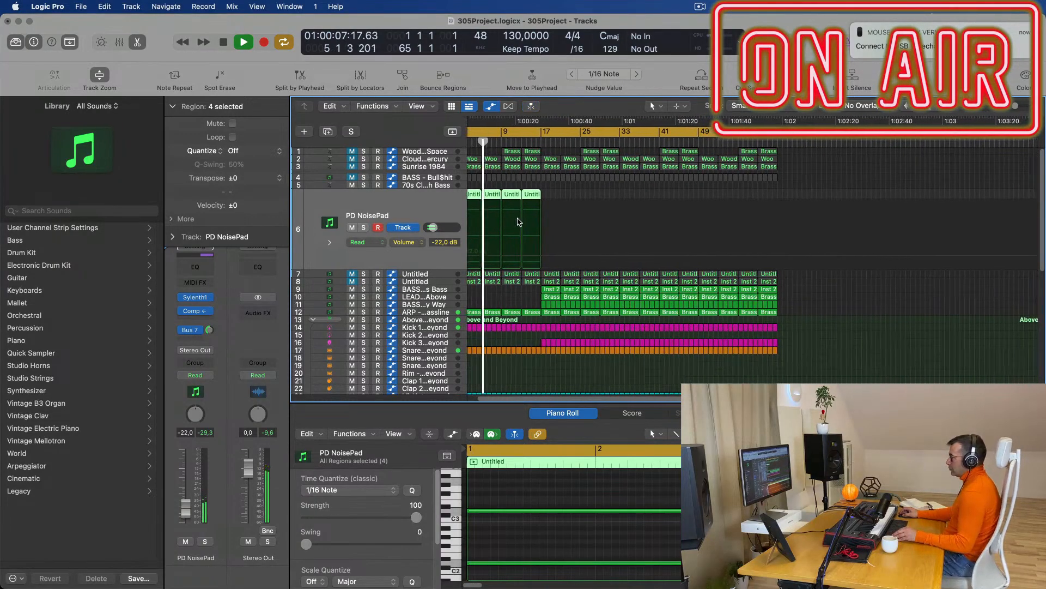
pyautogui.scroll(3, 644, 219)
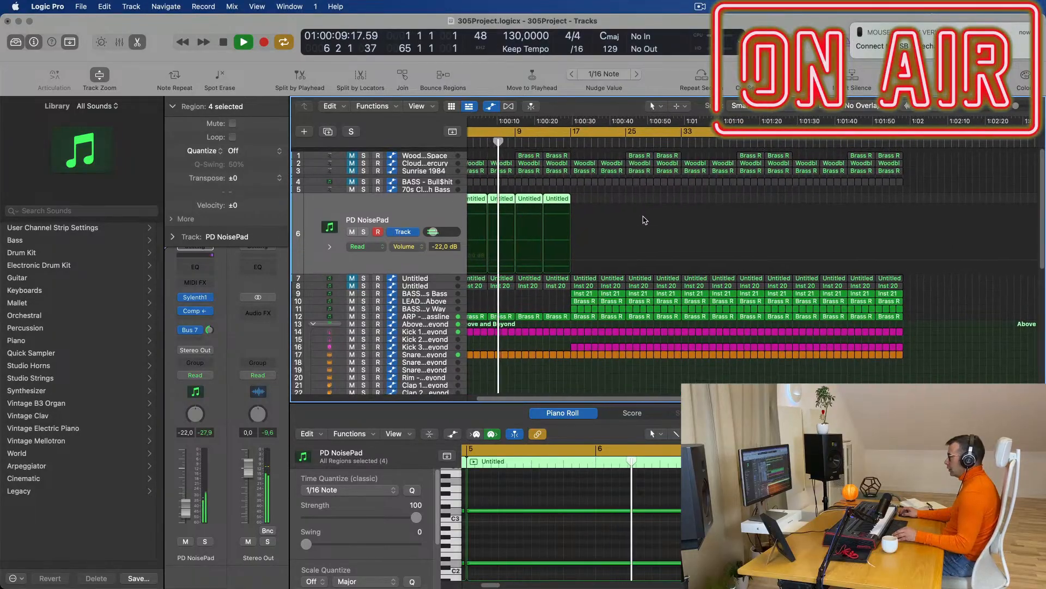
pyautogui.scroll(5, 693, 218)
pyautogui.press('Return')
pyautogui.scroll(-2, 522, 320)
pyautogui.scroll(-3, 524, 317)
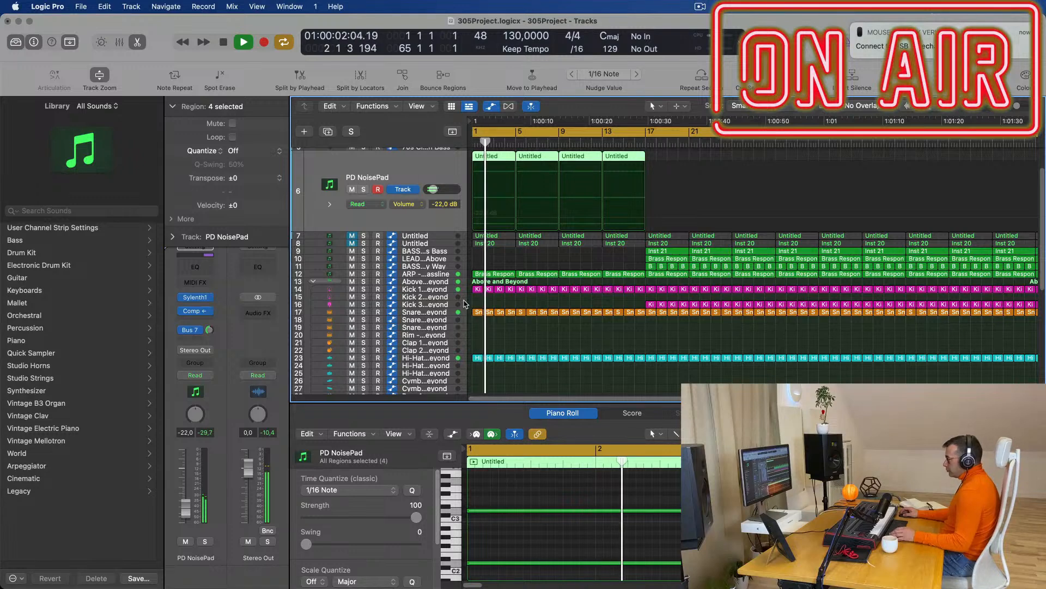
# Copy the Hi-Hat 1 region from track 38 onto track 33 at bar 1.
pyautogui.click(450, 312)
pyautogui.press('space')
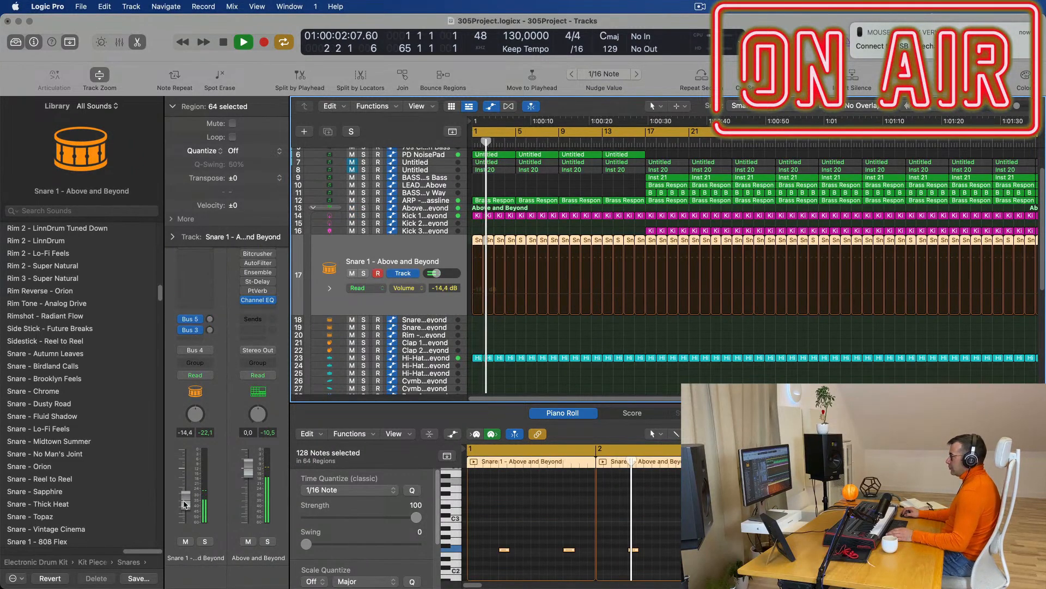
pyautogui.scroll(-6, 534, 343)
pyautogui.press('space')
pyautogui.press('space')
pyautogui.scroll(-1, 532, 299)
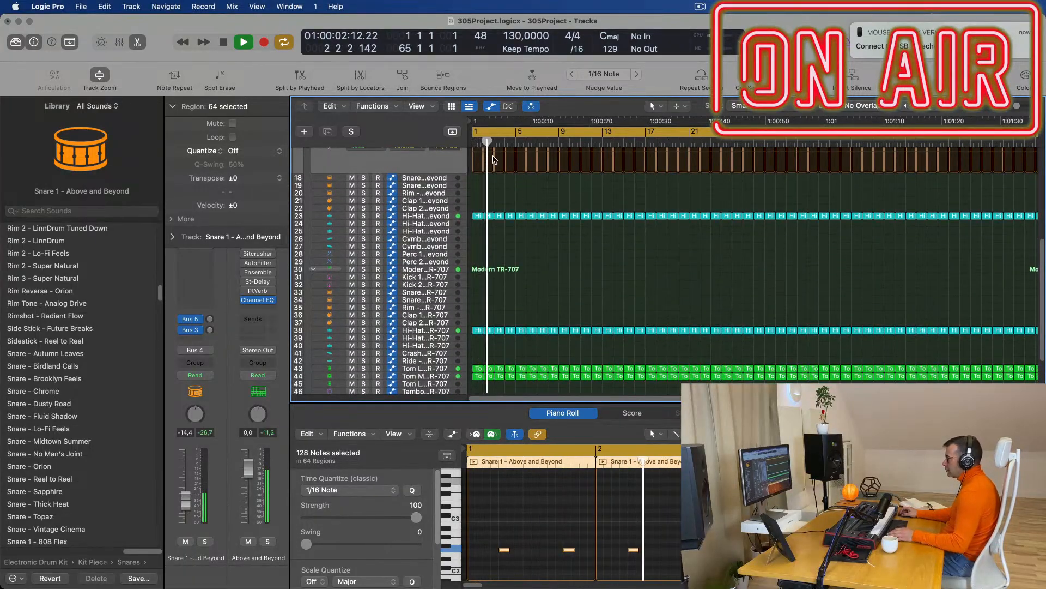
pyautogui.scroll(2, 485, 207)
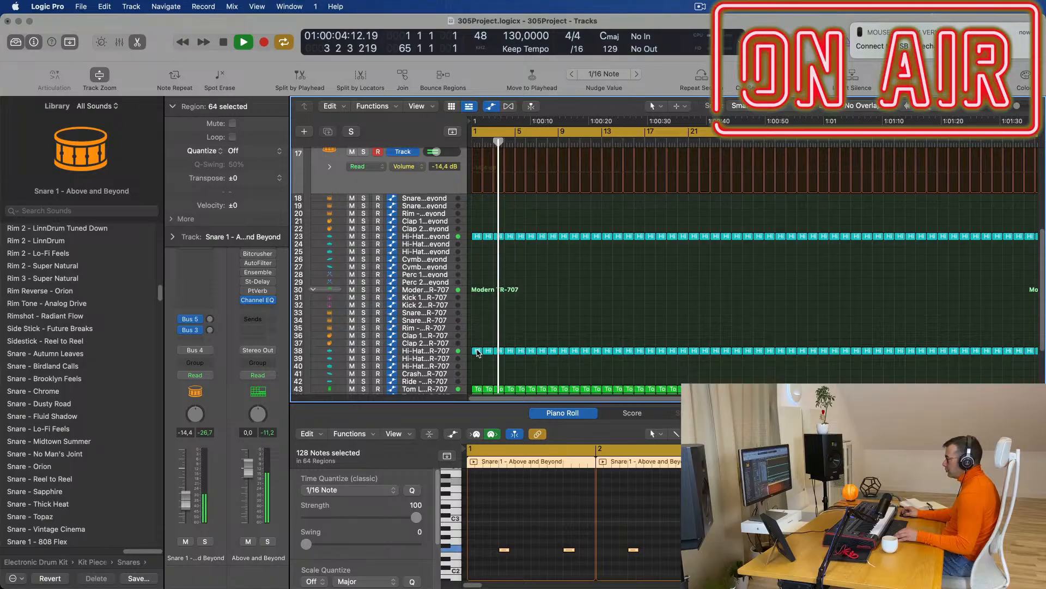
pyautogui.click(477, 351)
pyautogui.moveTo(477, 351); pyautogui.dragTo(479, 314)
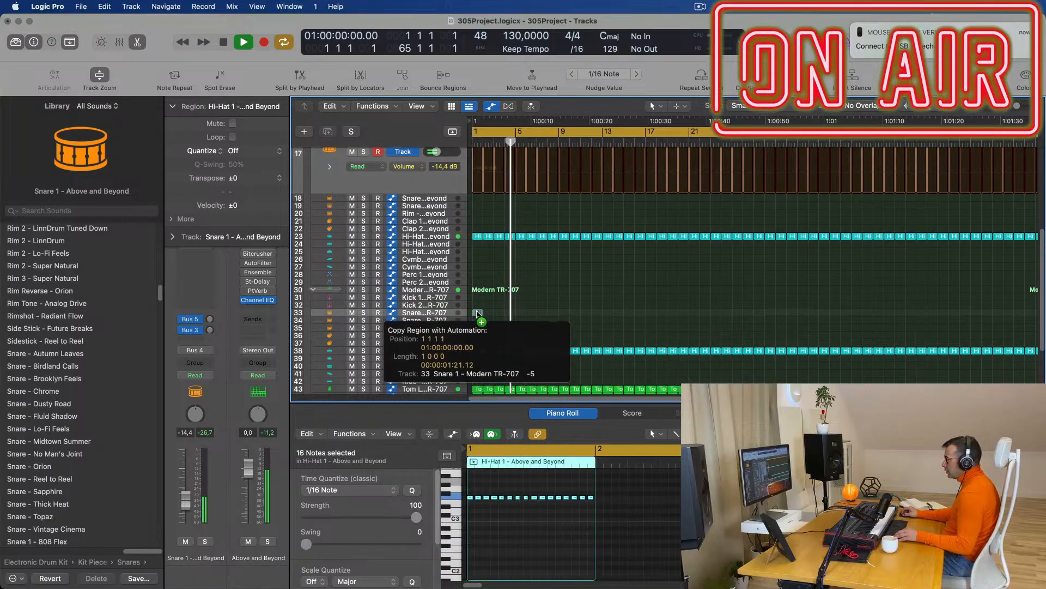
pyautogui.moveTo(502, 375); pyautogui.dragTo(502, 376)
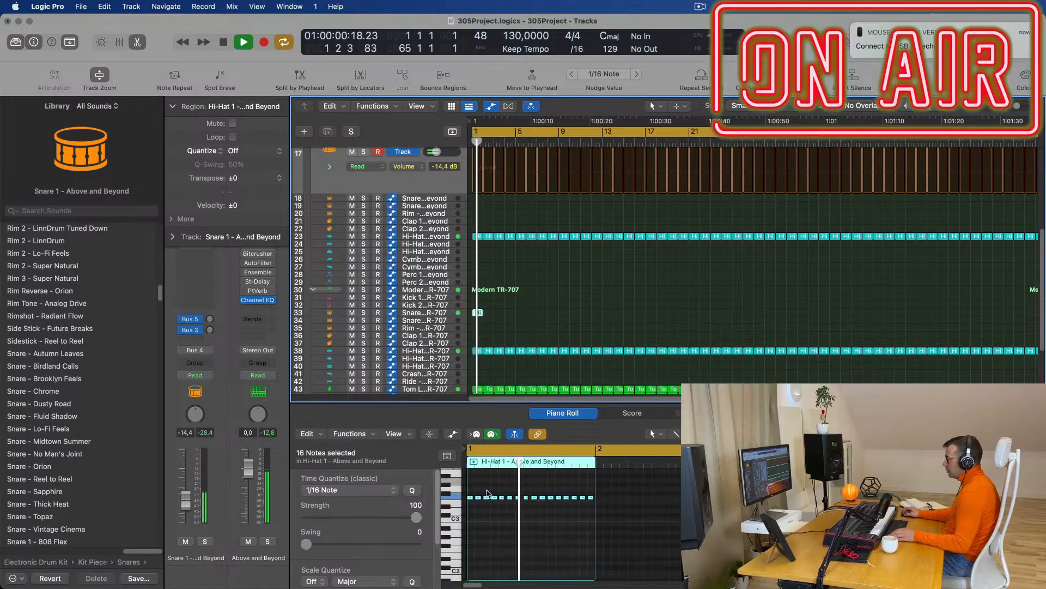
# Cut the copied region down to one note just before beat 1 3, plus a copy later.
pyautogui.press('space')
pyautogui.moveTo(476, 489); pyautogui.dragTo(597, 504)
pyautogui.press('Delete')
pyautogui.press('space')
pyautogui.press('space')
pyautogui.scroll(4, 521, 545)
pyautogui.press('space')
pyautogui.press('space')
pyautogui.hscroll(1, 518, 501)
pyautogui.moveTo(472, 497); pyautogui.dragTo(558, 498)
pyautogui.press('space')
pyautogui.press('space')
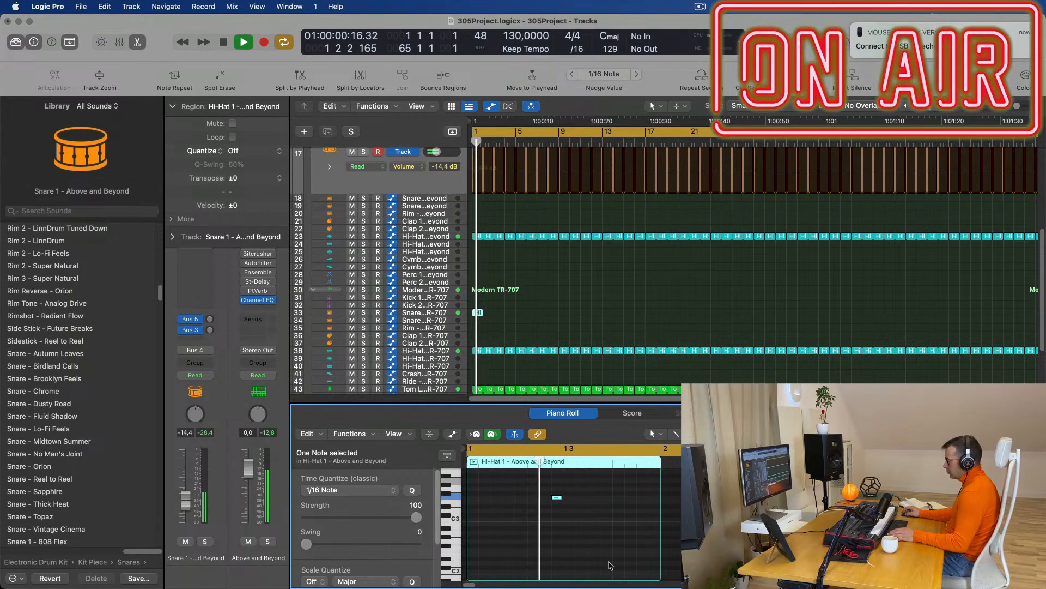
pyautogui.press('space')
pyautogui.press('space')
pyautogui.moveTo(558, 498); pyautogui.dragTo(655, 499)
pyautogui.press('space')
pyautogui.press('space')
# Transpose both snare notes down an octave and repeat the snare regions across the song.
pyautogui.moveTo(544, 487); pyautogui.dragTo(664, 521)
pyautogui.hotkey('alt', 'shift', 'Down')
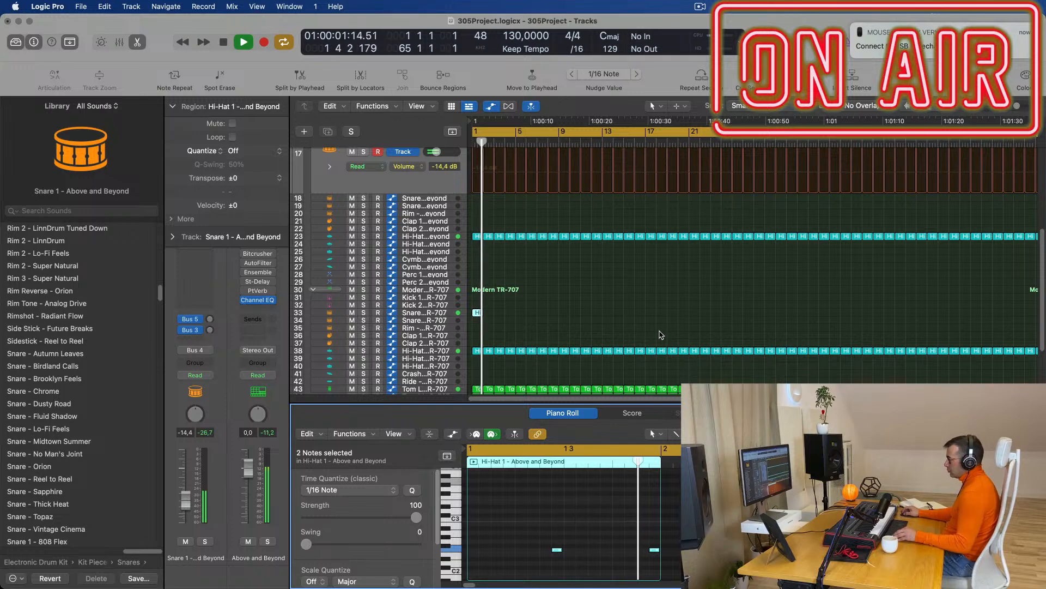
pyautogui.scroll(-5, 661, 334)
pyautogui.click(476, 313)
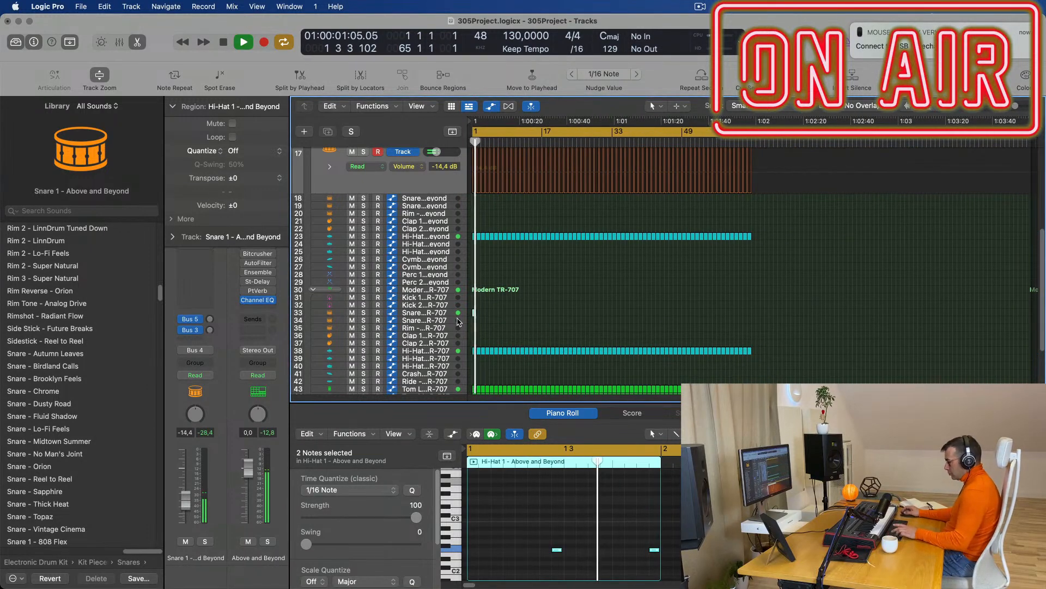
pyautogui.press('super+v')
pyautogui.moveTo(556, 310); pyautogui.dragTo(451, 318)
pyautogui.press('super+r')
pyautogui.press('super+r')
pyautogui.press('super+r')
pyautogui.press('super+r')
pyautogui.press('super+r')
pyautogui.press('super+r')
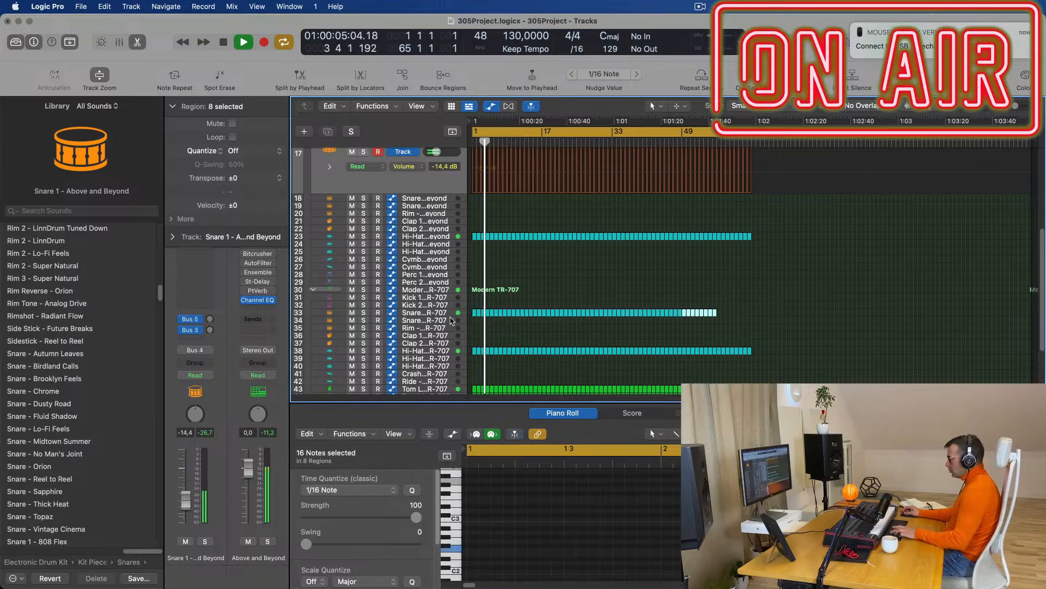
pyautogui.press('space')
pyautogui.click(436, 316)
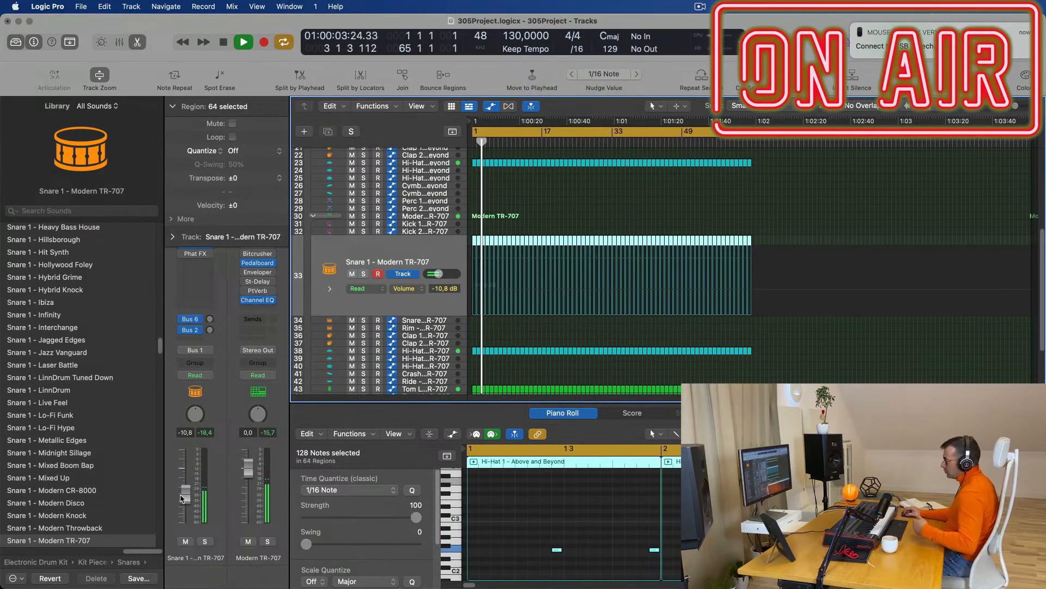
# Lower the Snare 1 - Modern TR-707 fader to -14.0 dB while auditioning from bar 1.
pyautogui.moveTo(185, 497); pyautogui.dragTo(187, 499)
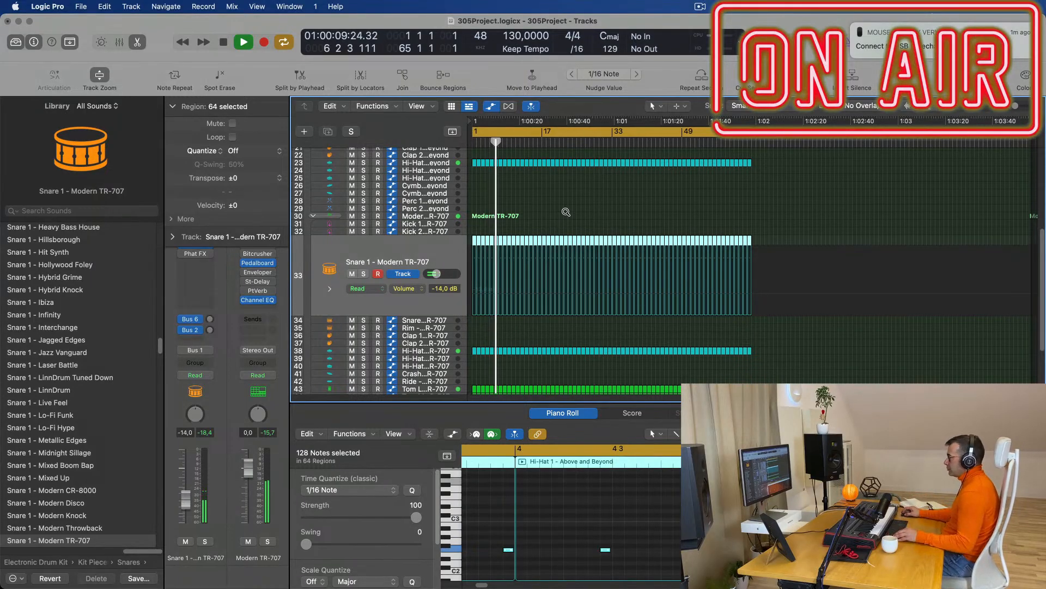
pyautogui.scroll(-2, 573, 244)
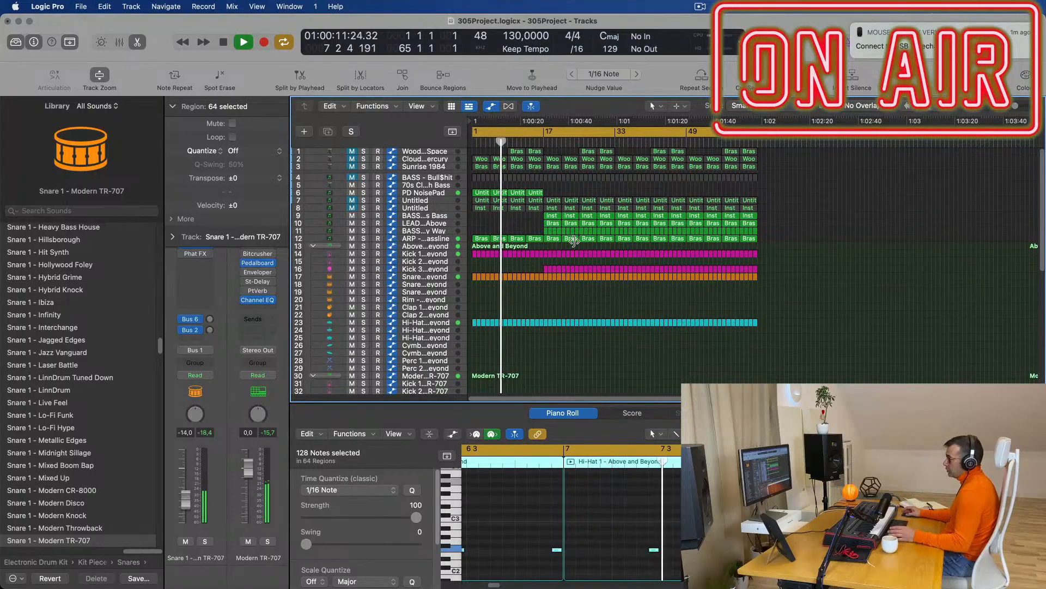
pyautogui.press('Return')
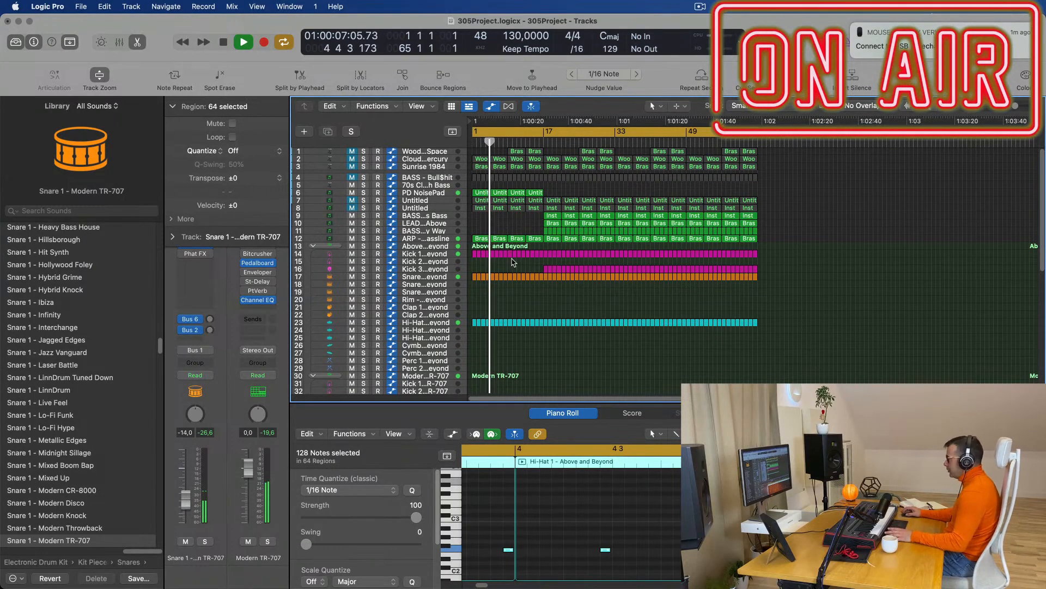
pyautogui.press('super+Right')
pyautogui.scroll(-5, 534, 286)
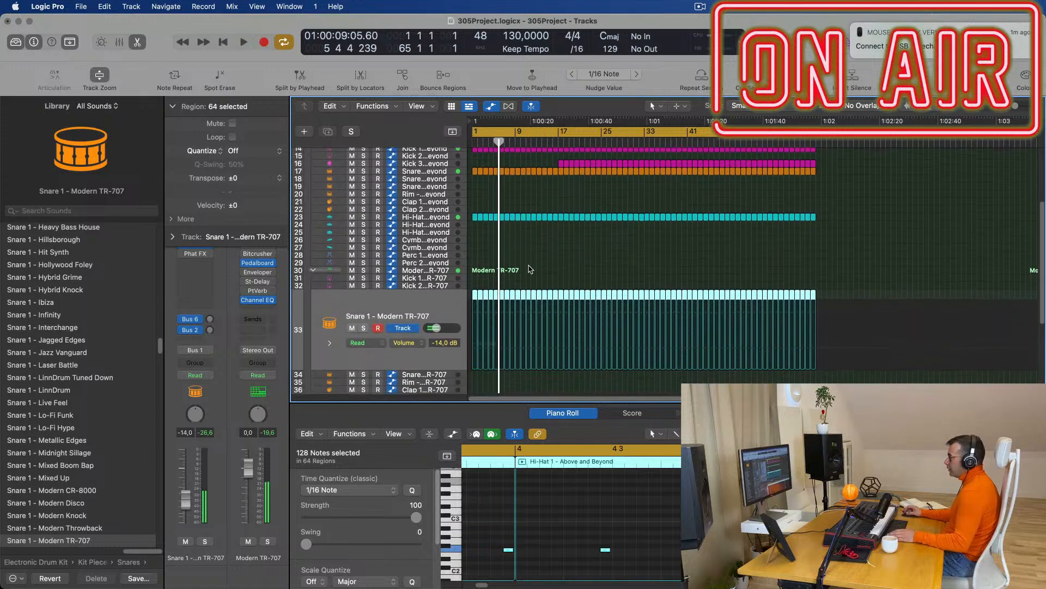
pyautogui.press('Return')
pyautogui.scroll(-1, 486, 267)
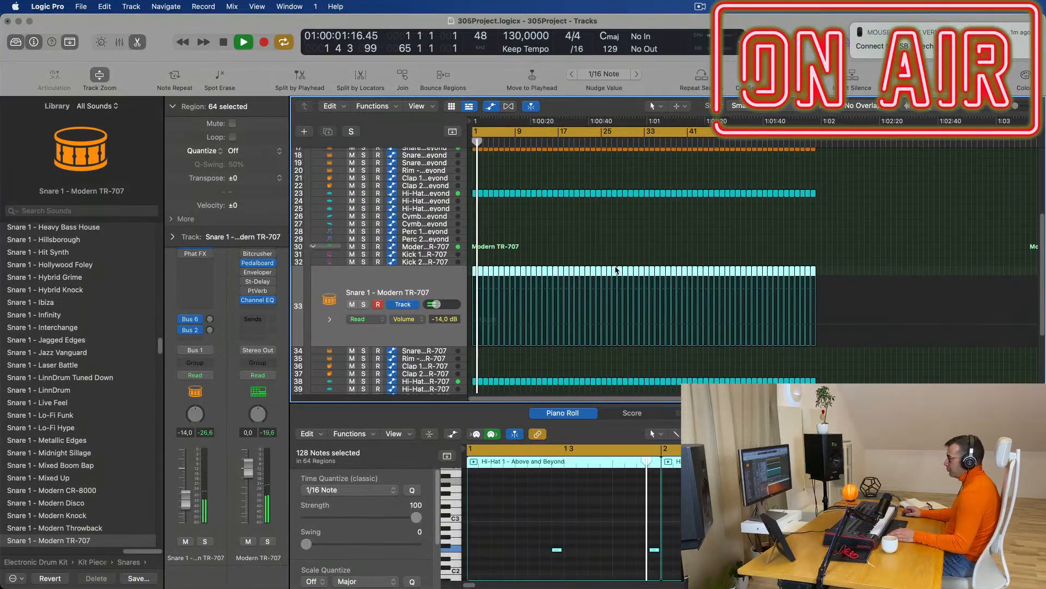
pyautogui.scroll(-3, 615, 269)
# Copy the Hi-Hat region from track 38 onto the Rim track 35.
pyautogui.moveTo(474, 346); pyautogui.dragTo(475, 323)
pyautogui.press('space')
pyautogui.press('space')
pyautogui.click(532, 544)
pyautogui.hscroll(2, 532, 544)
pyautogui.scroll(3, 539, 543)
pyautogui.press('space')
pyautogui.hscroll(-5, 542, 543)
# Delete the middle hi-hat notes, leaving six notes in two groups of three.
pyautogui.moveTo(472, 484); pyautogui.dragTo(548, 510)
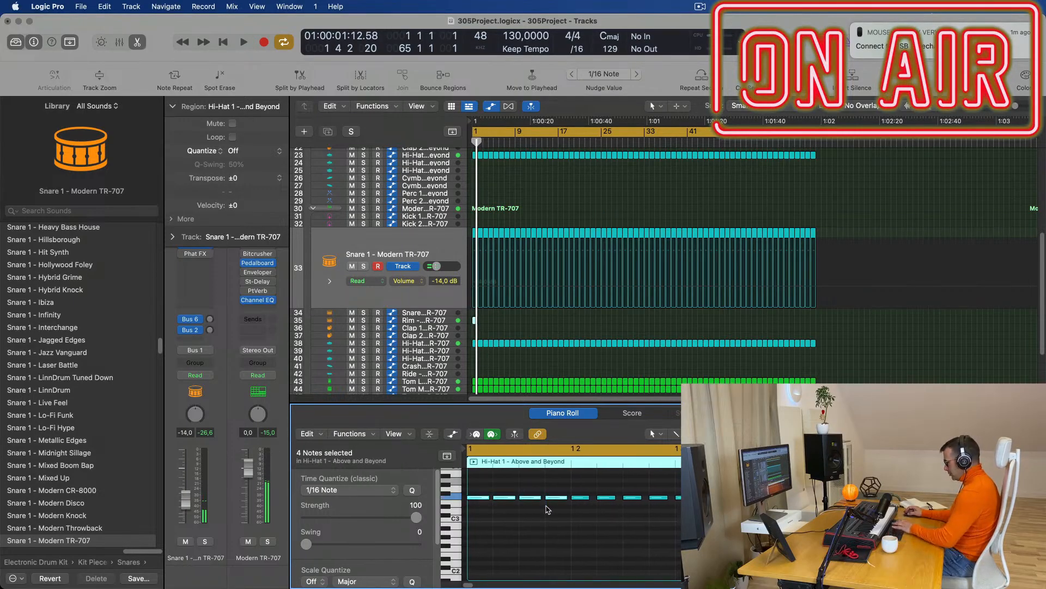
pyautogui.press('space')
pyautogui.scroll(-5, 556, 507)
pyautogui.press('space')
pyautogui.press('space')
pyautogui.scroll(3, 533, 520)
pyautogui.scroll(1, 489, 493)
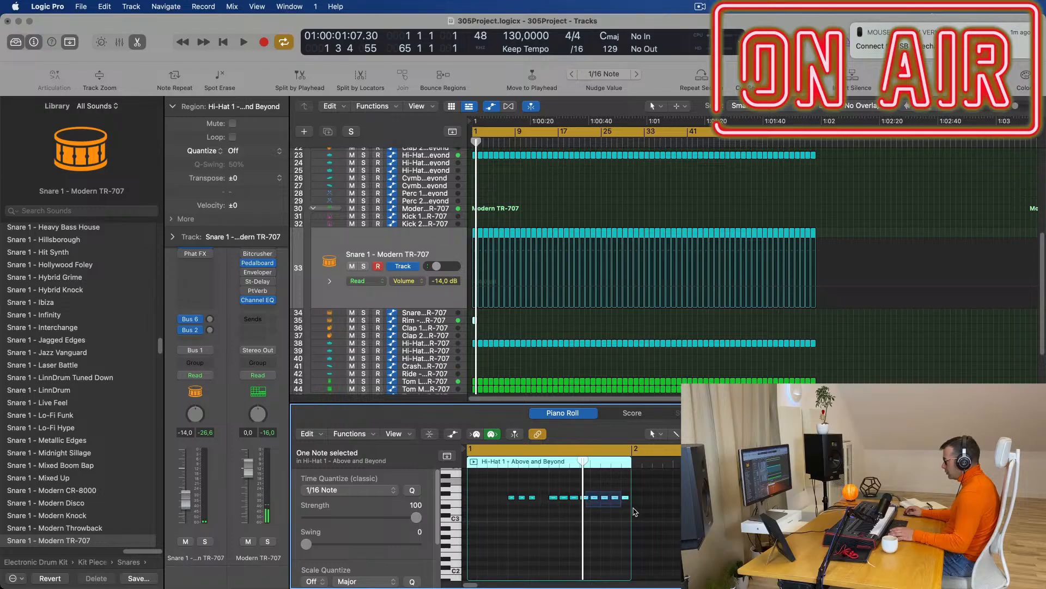
pyautogui.moveTo(646, 511); pyautogui.dragTo(645, 511)
pyautogui.moveTo(550, 485); pyautogui.dragTo(590, 499)
pyautogui.press('Delete')
pyautogui.press('space')
pyautogui.scroll(-2, 565, 357)
pyautogui.scroll(1, 565, 358)
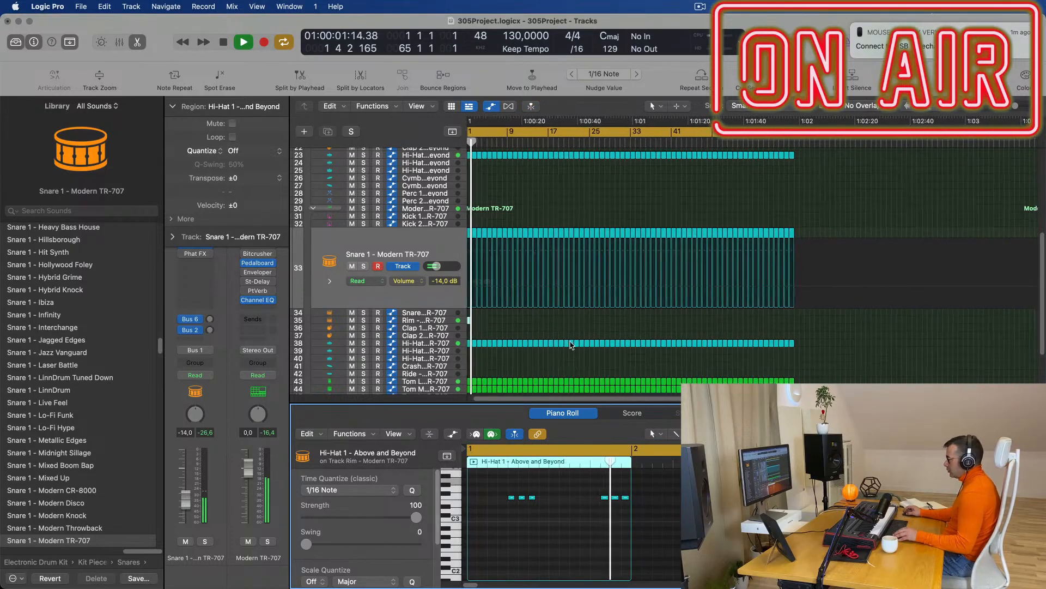
# Transpose the six notes down an octave and lower the Rim volume to -19.5 dB.
pyautogui.click(483, 326)
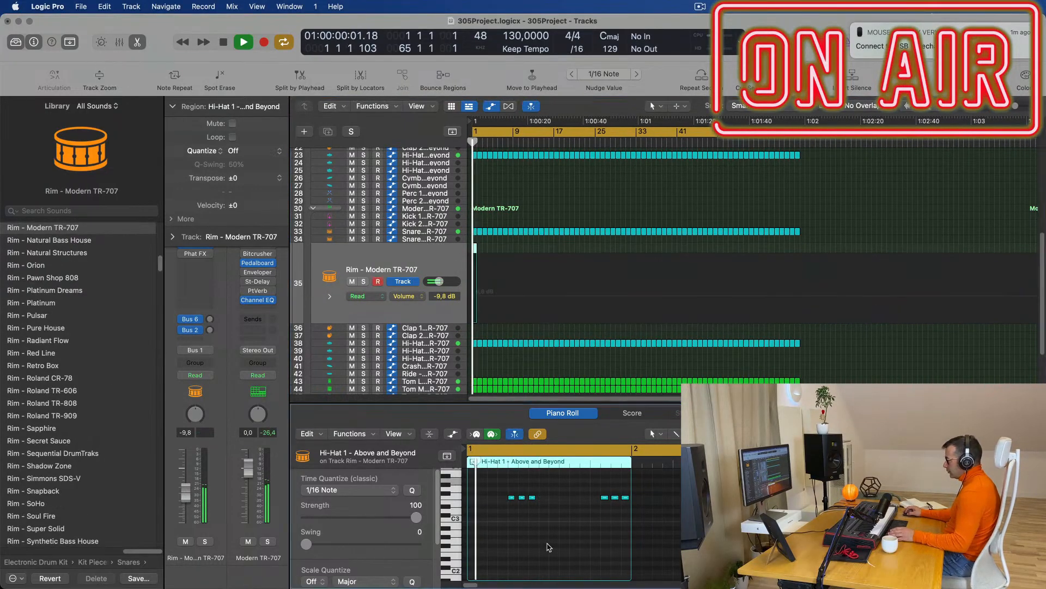
pyautogui.press('super+a')
pyautogui.hotkey('alt', 'shift', 'Down')
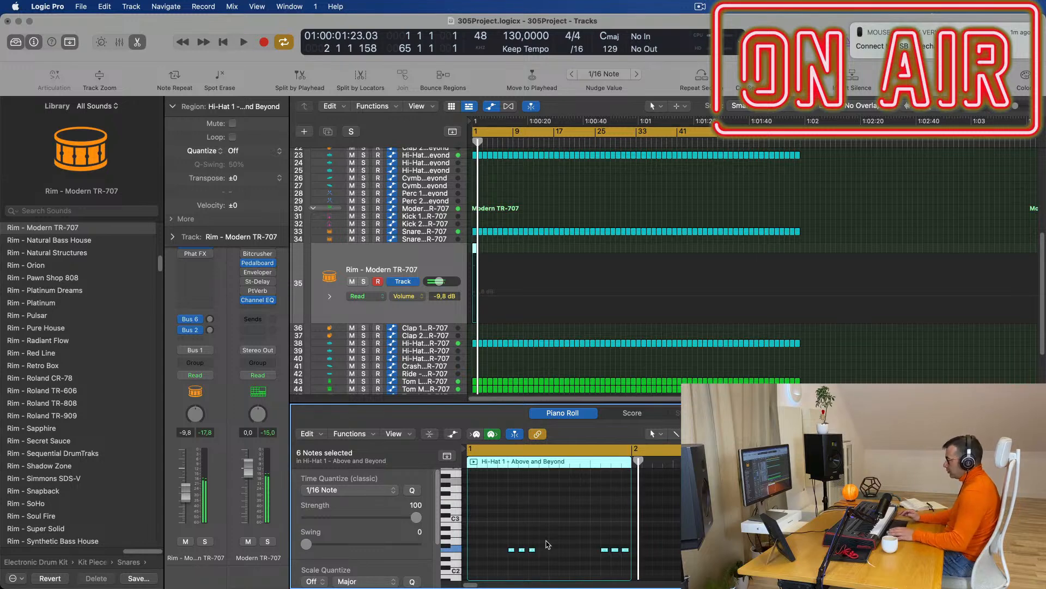
pyautogui.click(419, 309)
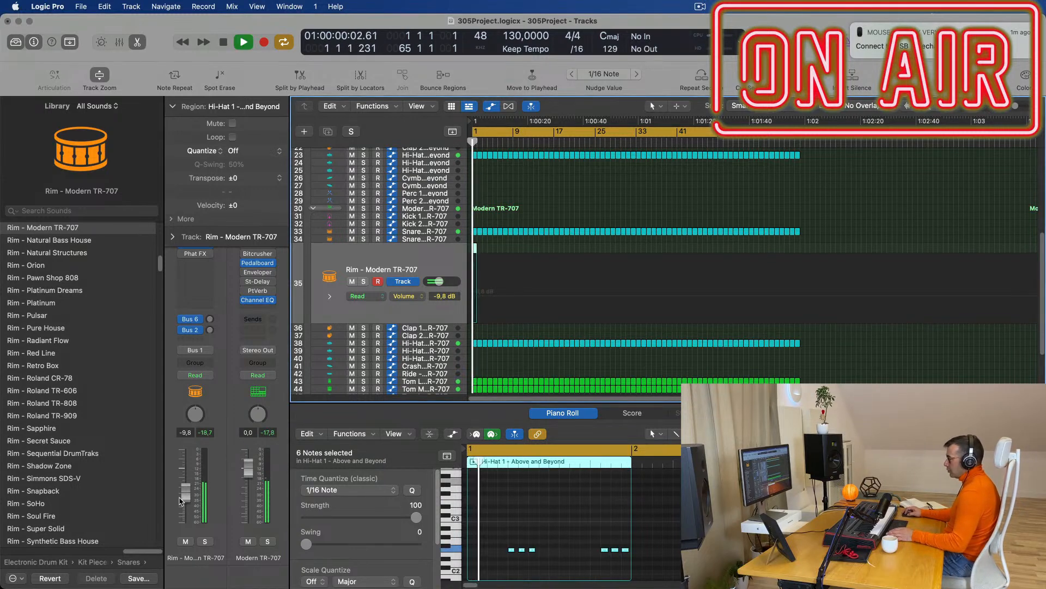
pyautogui.moveTo(195, 493); pyautogui.dragTo(186, 508)
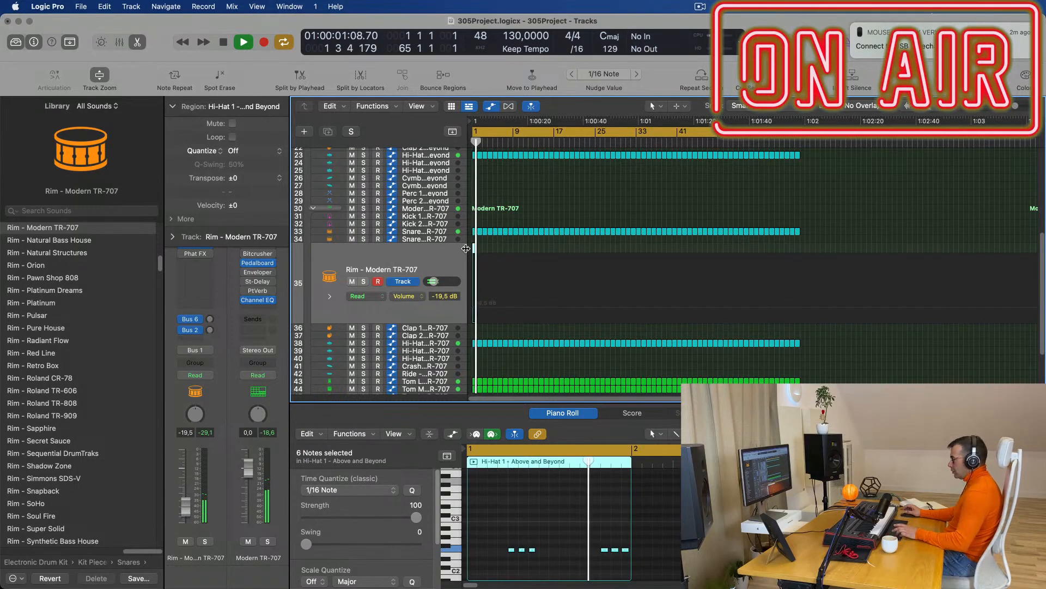
# Lengthen and repeat the region on track 35, then repeat all six copies five more times.
pyautogui.press('super+Right')
pyautogui.press('super+Right')
pyautogui.press('super+Right')
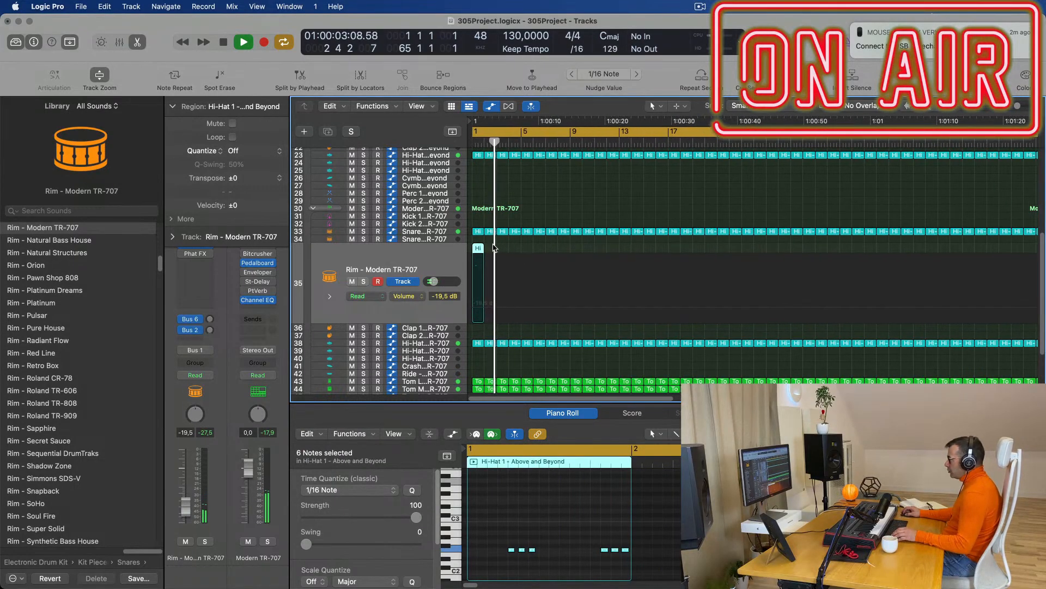
pyautogui.moveTo(483, 248); pyautogui.dragTo(496, 251)
pyautogui.press('super+r')
pyautogui.press('super+r')
pyautogui.press('super+r')
pyautogui.press('super+r')
pyautogui.press('super+r')
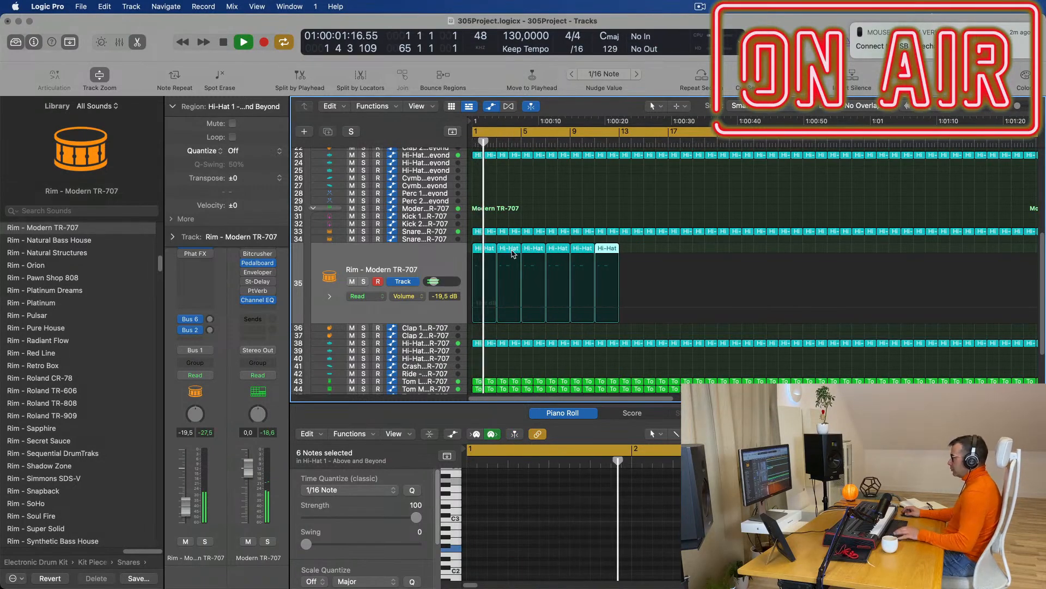
pyautogui.hscroll(-3, 517, 252)
pyautogui.hscroll(-3, 517, 250)
pyautogui.moveTo(585, 247); pyautogui.dragTo(479, 249)
pyautogui.press('super+r')
pyautogui.press('super+r')
pyautogui.press('super+r')
pyautogui.press('super+r')
pyautogui.press('super+r')
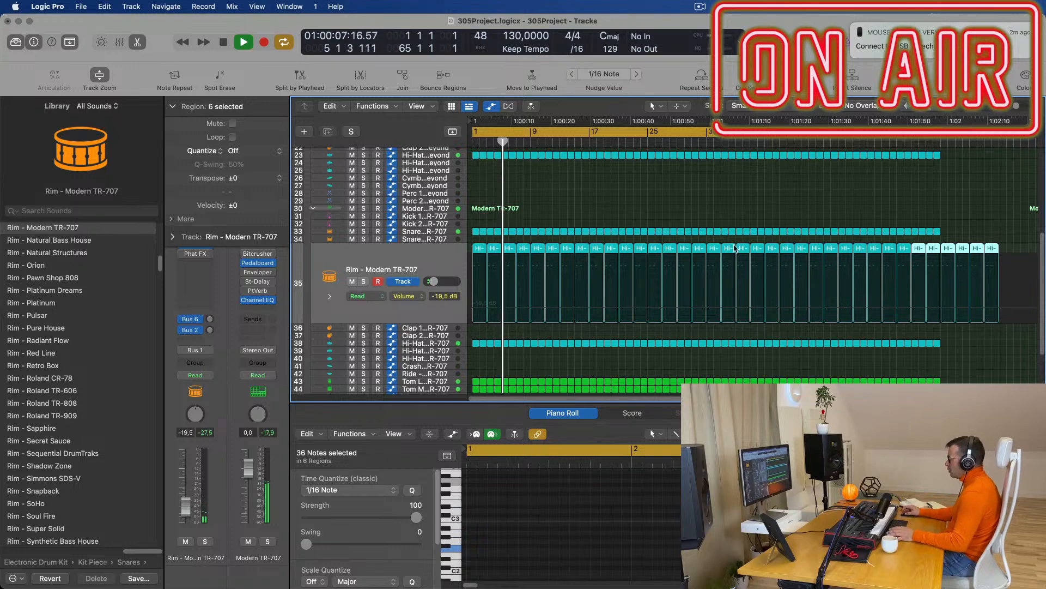
# Delete the last four surplus regions on track 35.
pyautogui.moveTo(1017, 246); pyautogui.dragTo(952, 252)
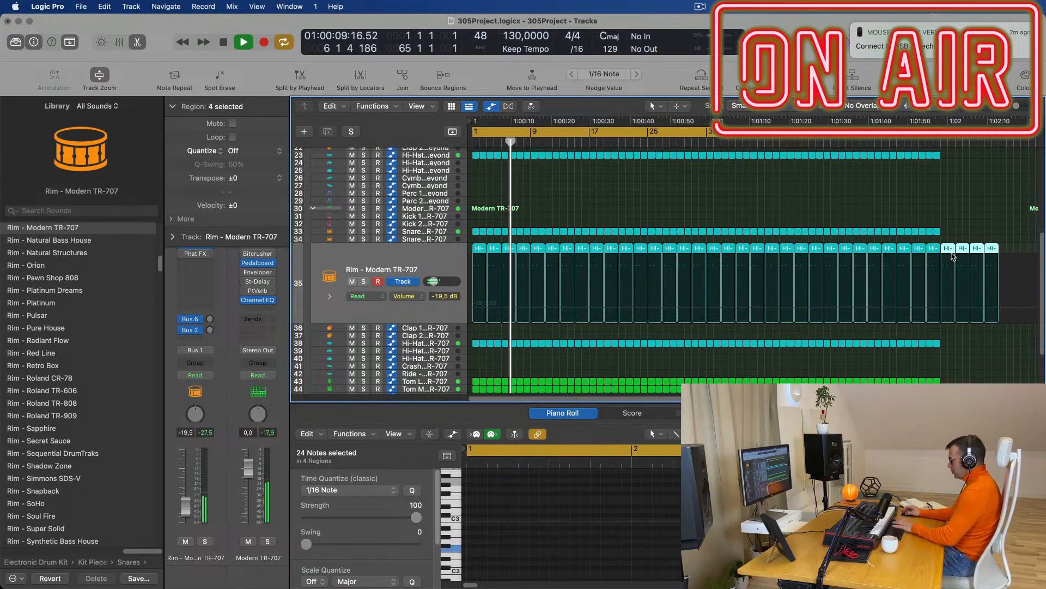
pyautogui.press('Delete')
pyautogui.press('space')
pyautogui.press('space')
pyautogui.scroll(3, 420, 317)
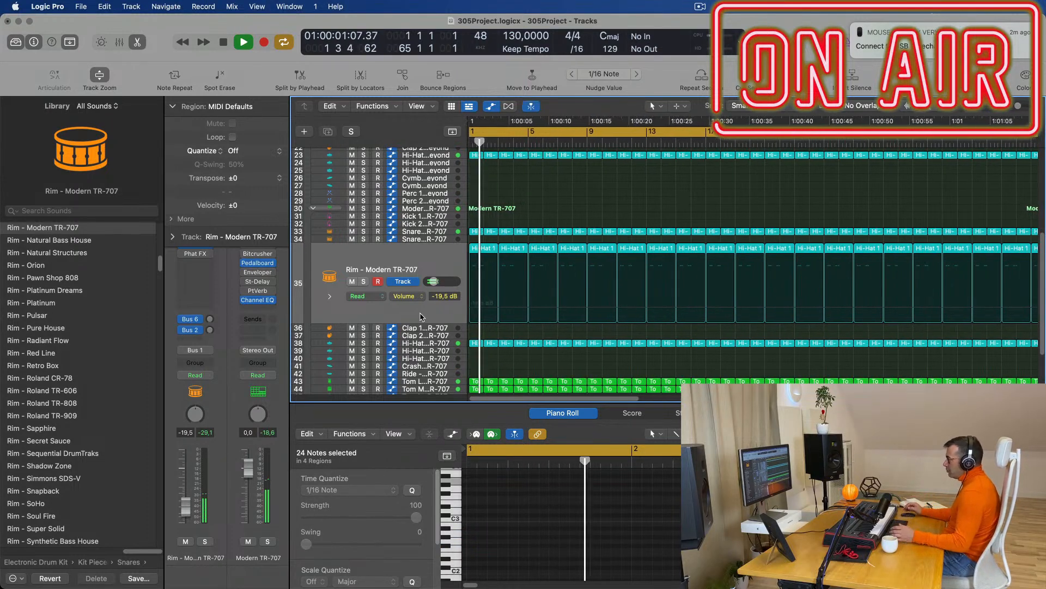
pyautogui.scroll(2, 421, 316)
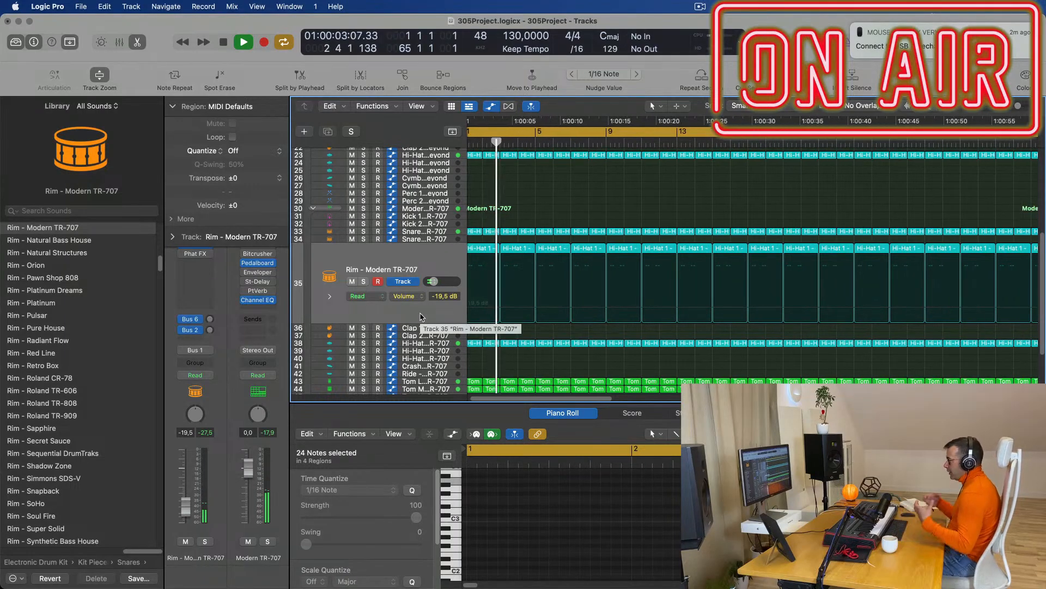
pyautogui.scroll(-1, 421, 316)
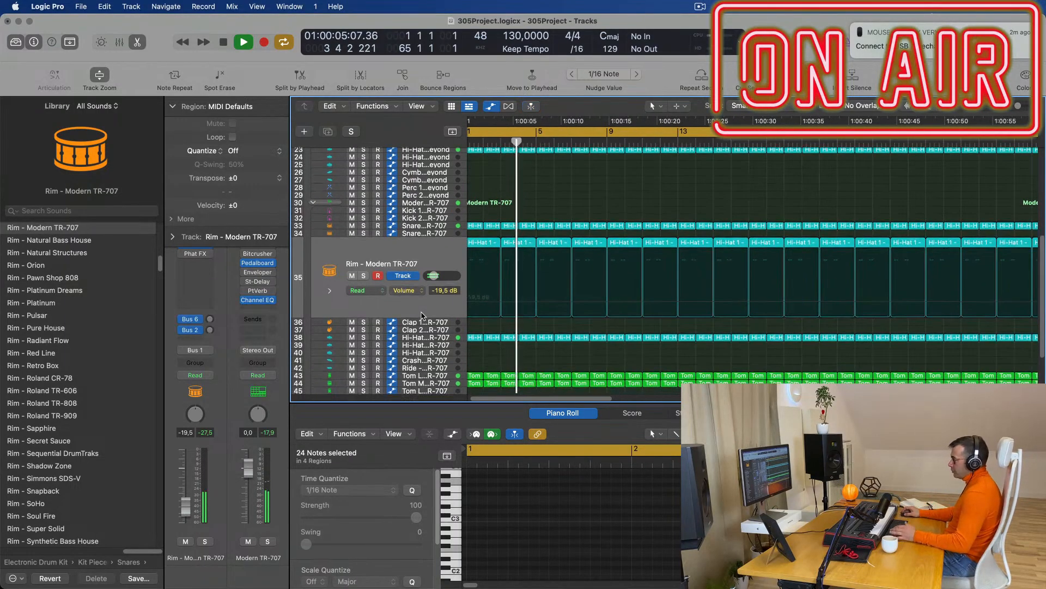
pyautogui.scroll(-5, 466, 302)
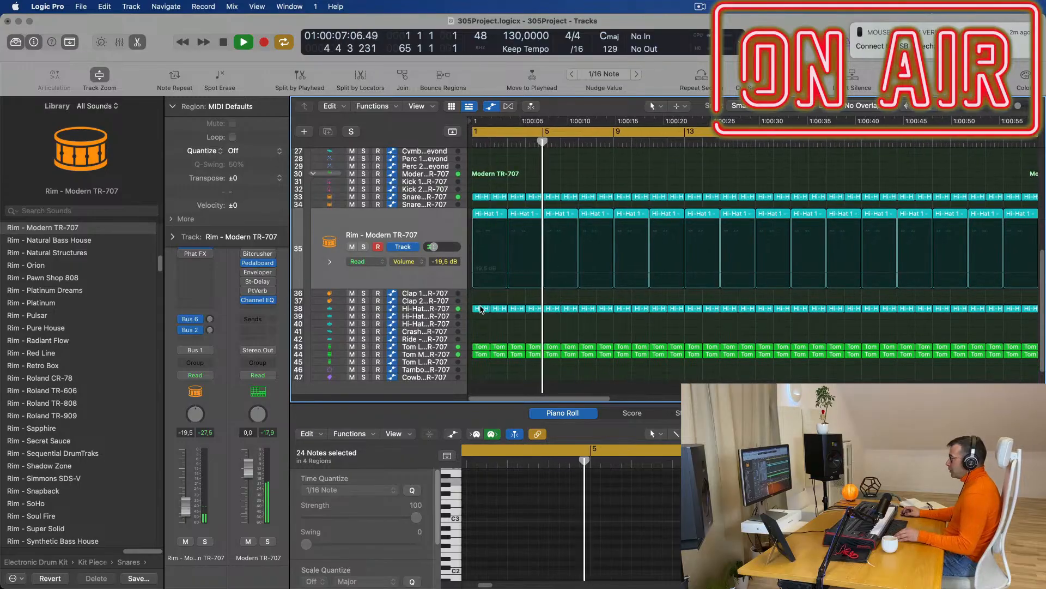
pyautogui.click(481, 309)
# Copy the Hi-Hat region onto Crash track 41 at bar 1, keeping only its first note.
pyautogui.moveTo(482, 310); pyautogui.dragTo(481, 331)
pyautogui.moveTo(483, 488); pyautogui.dragTo(629, 516)
pyautogui.press('Delete')
pyautogui.press('space')
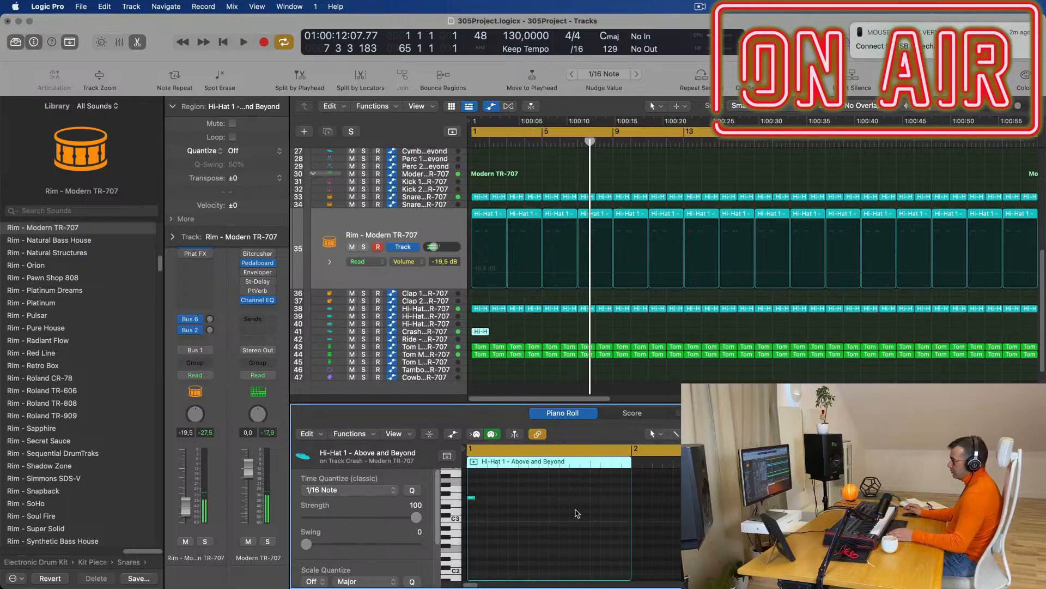
pyautogui.press('Return')
pyautogui.press('space')
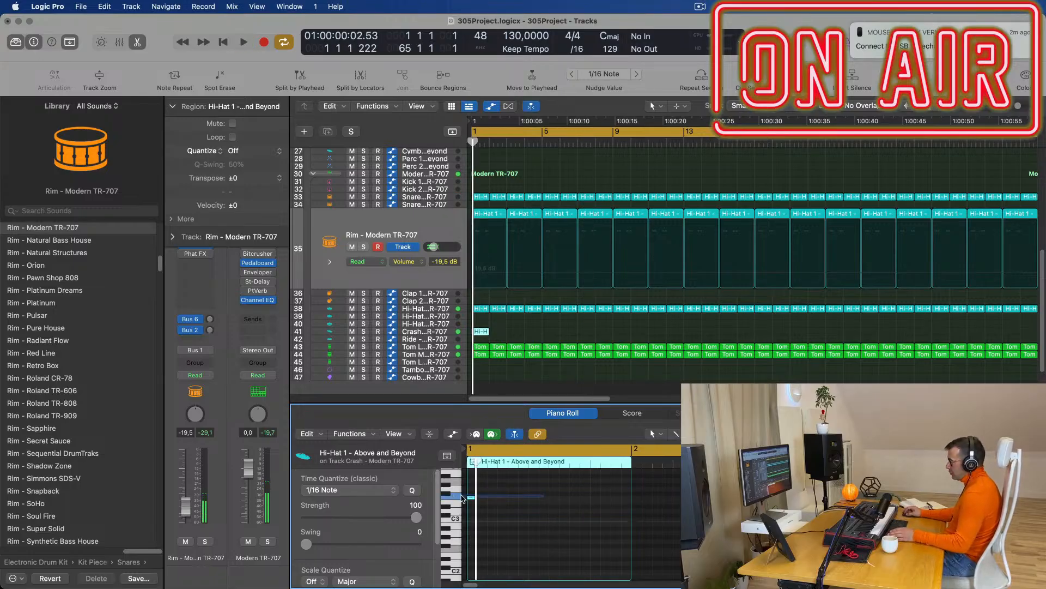
pyautogui.moveTo(455, 498); pyautogui.dragTo(454, 497)
pyautogui.press('space')
pyautogui.scroll(-3, 515, 332)
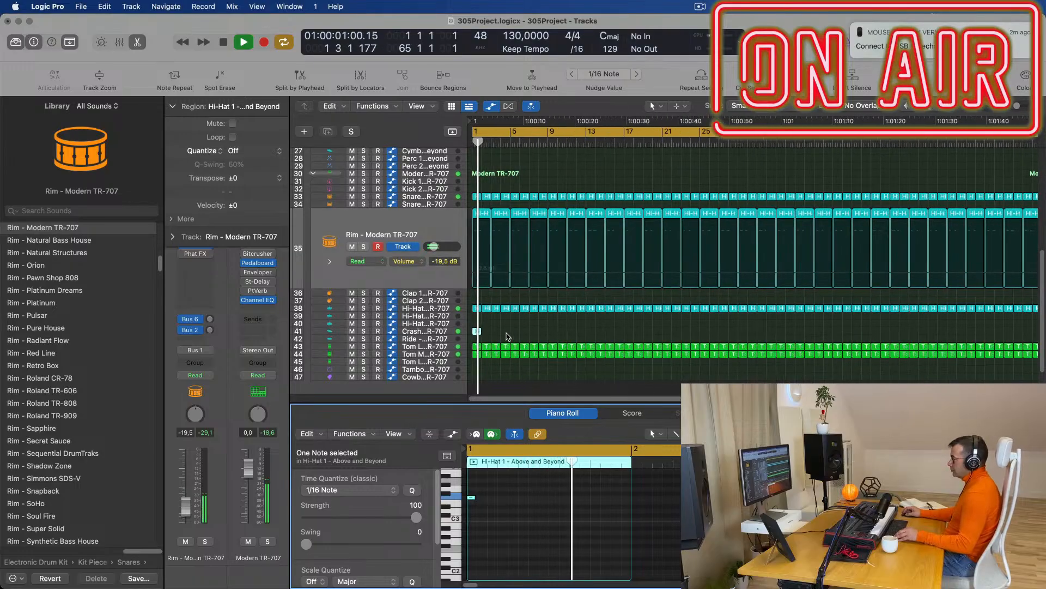
pyautogui.scroll(1, 507, 333)
pyautogui.press('Return')
pyautogui.scroll(3, 517, 333)
# Copy the one-note Crash region to bar 17.
pyautogui.click(439, 331)
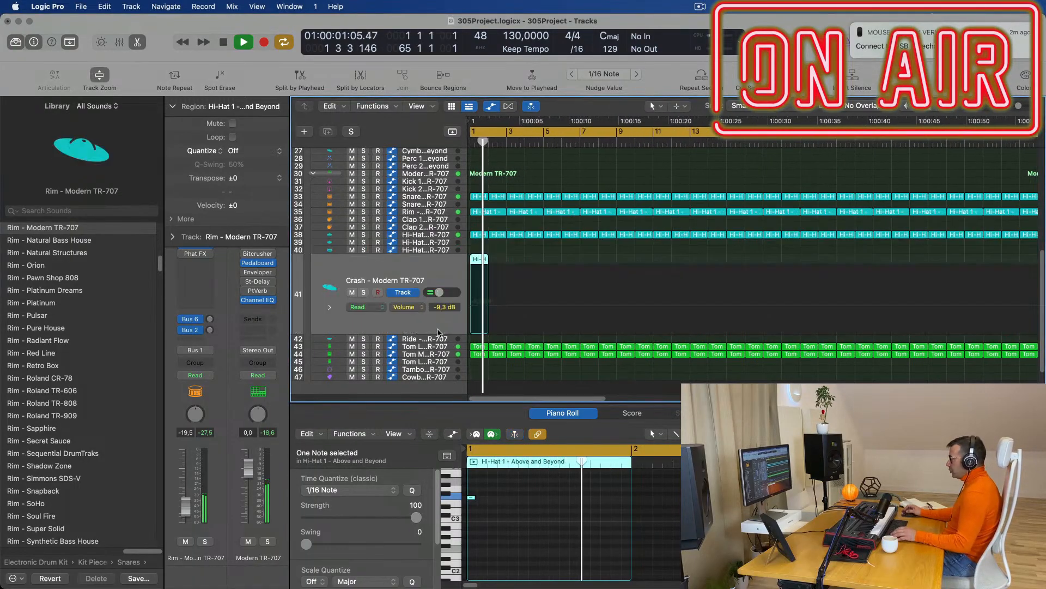
pyautogui.scroll(-2, 528, 299)
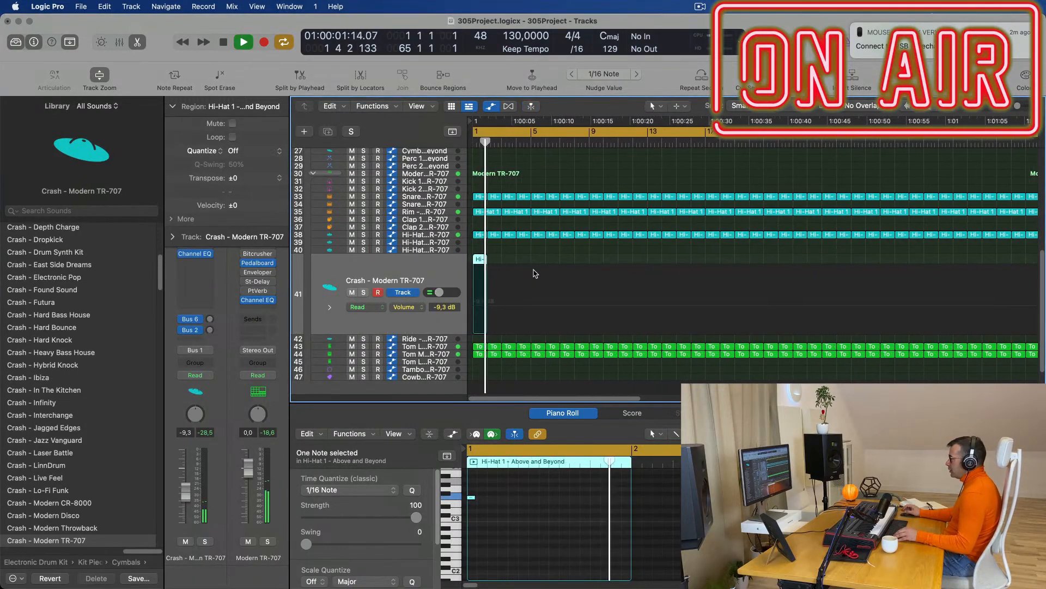
pyautogui.scroll(-1, 529, 267)
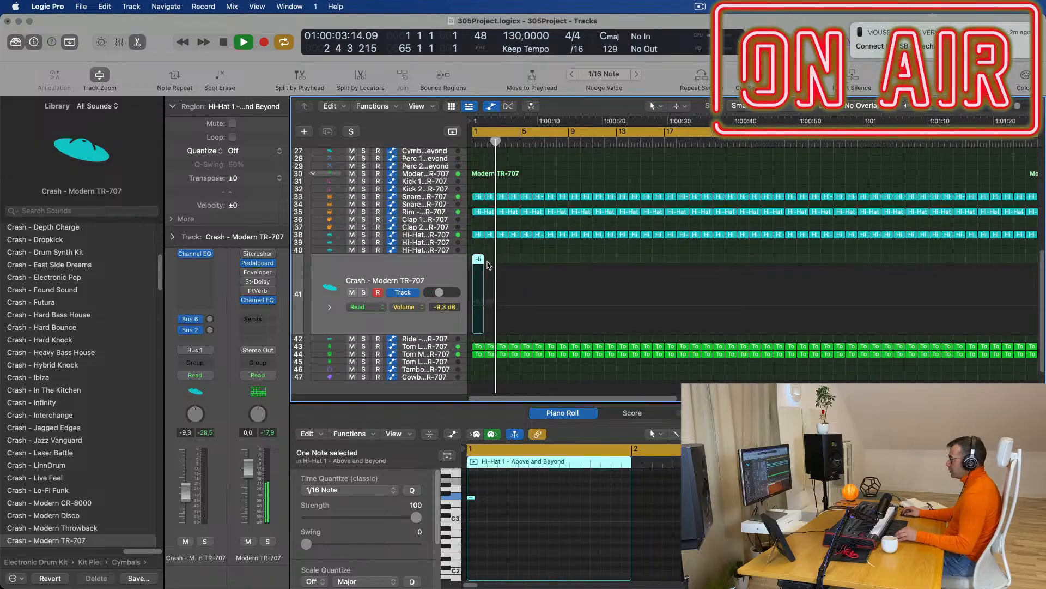
pyautogui.moveTo(480, 263); pyautogui.dragTo(671, 264)
pyautogui.scroll(5, 626, 265)
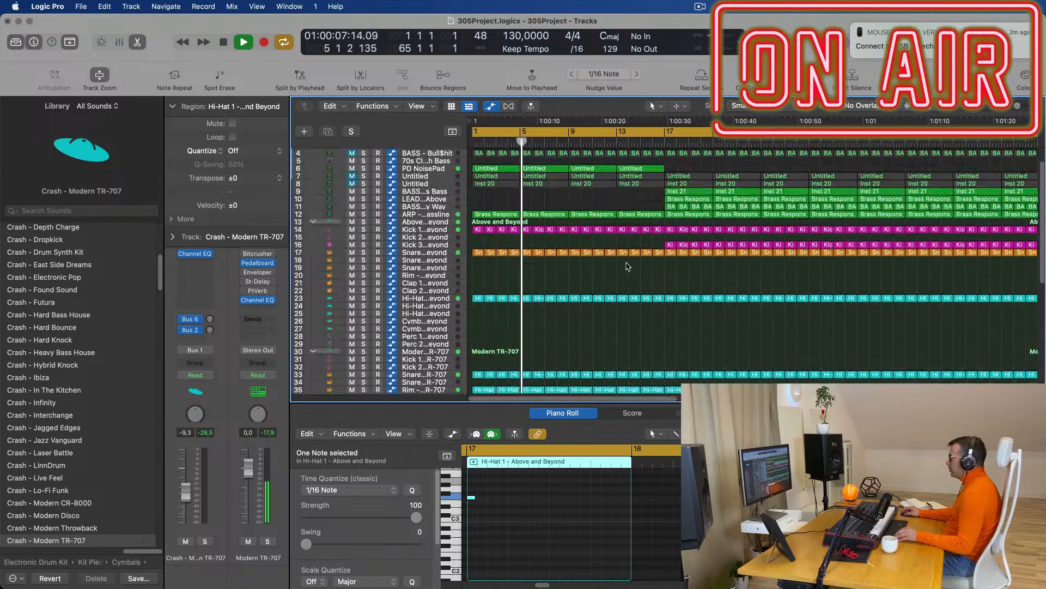
pyautogui.scroll(-1, 664, 245)
pyautogui.scroll(2, 626, 273)
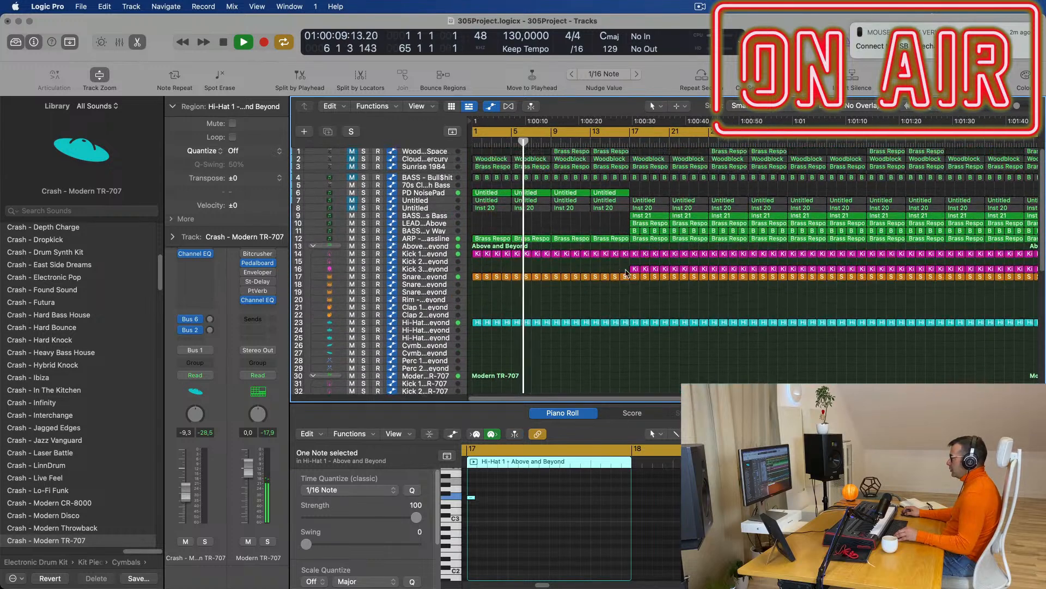
pyautogui.scroll(-2, 616, 280)
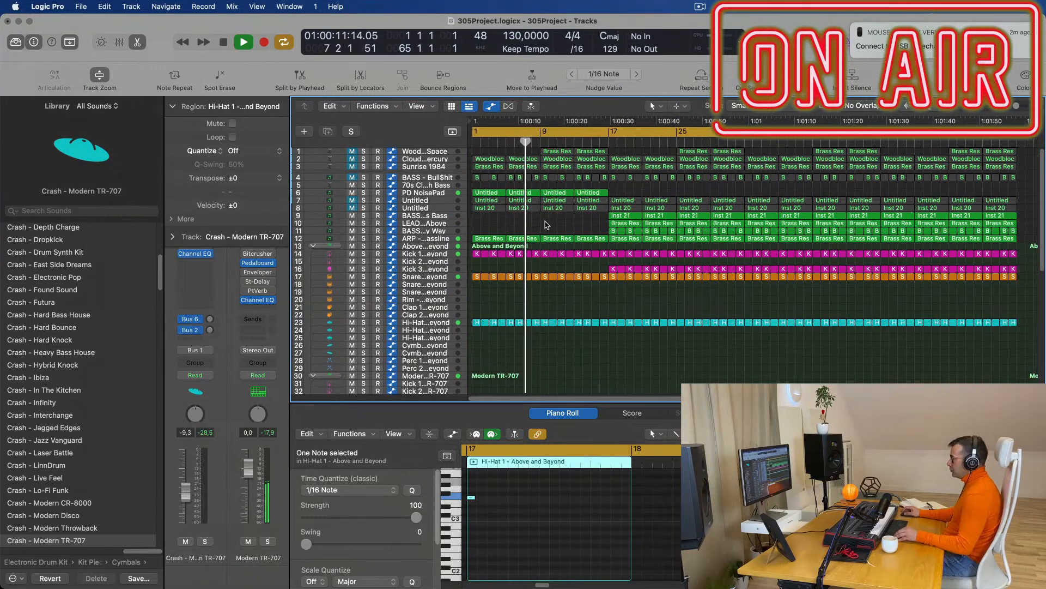
pyautogui.scroll(-2, 523, 235)
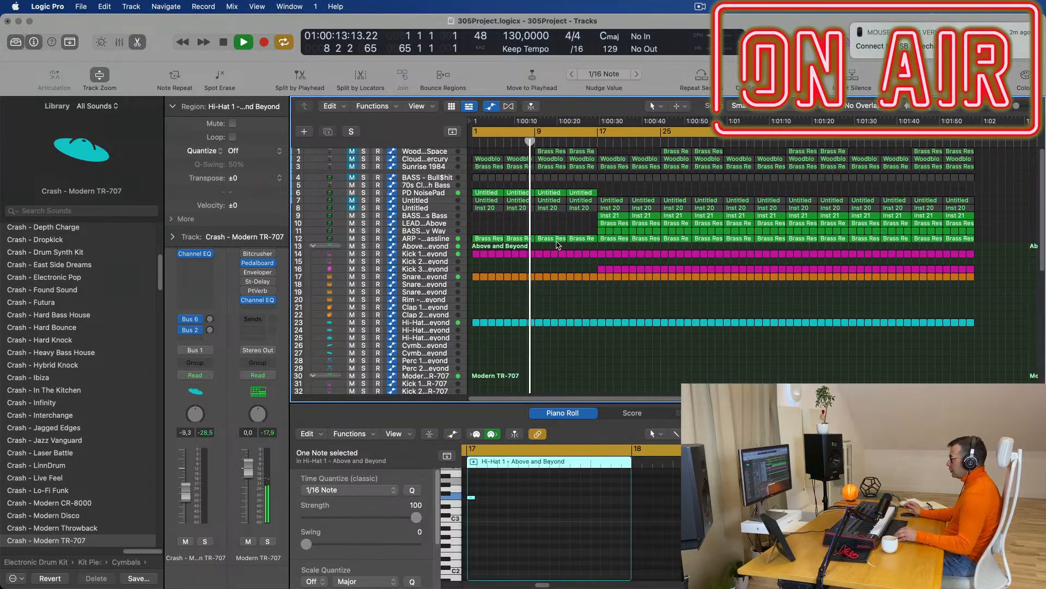
pyautogui.click(442, 194)
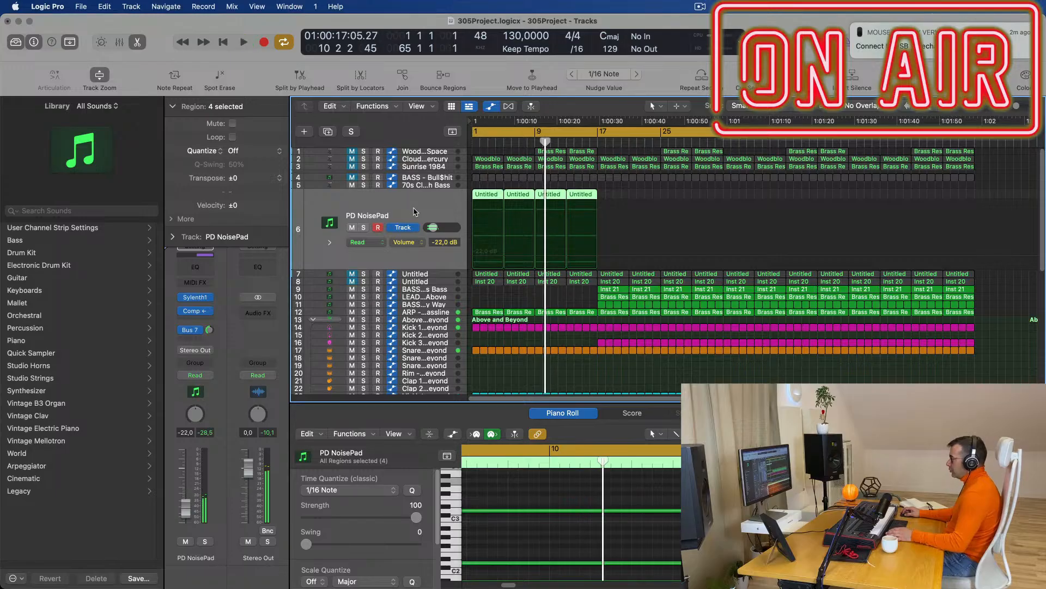
# Duplicate the PD NoisePad track and load Sylenth1 preset 372: SFX Drops of Electricity on the copy.
pyautogui.press('Return')
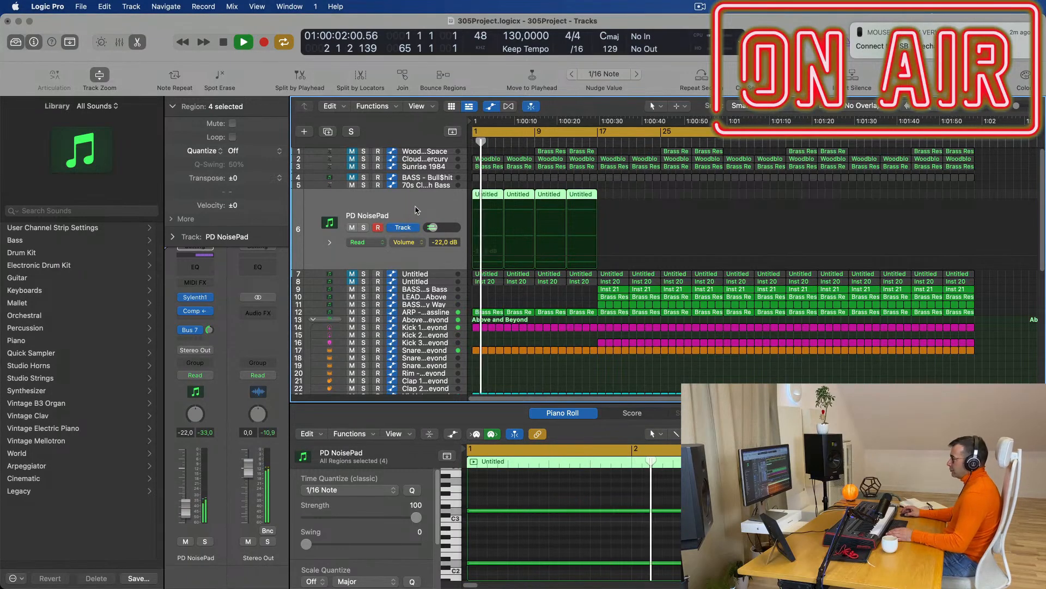
pyautogui.click(328, 131)
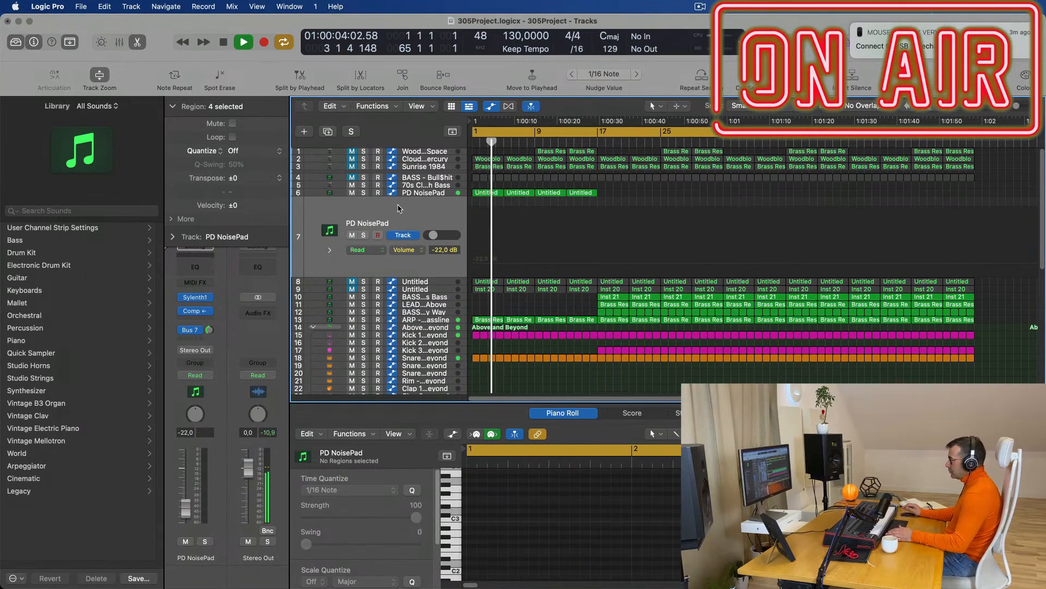
pyautogui.click(195, 297)
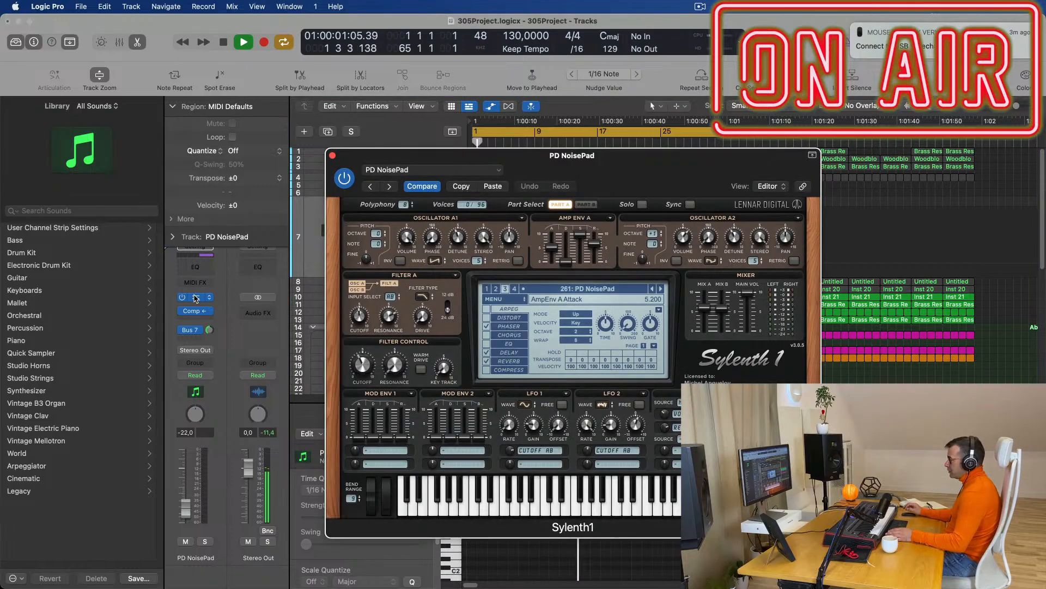
pyautogui.click(660, 289)
pyautogui.click(588, 289)
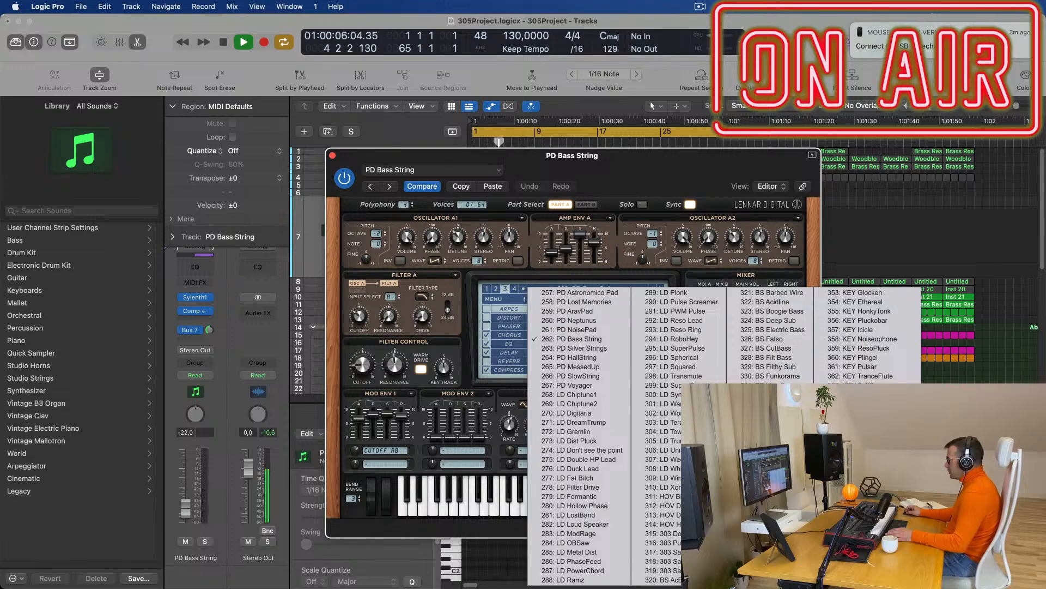
pyautogui.click(867, 468)
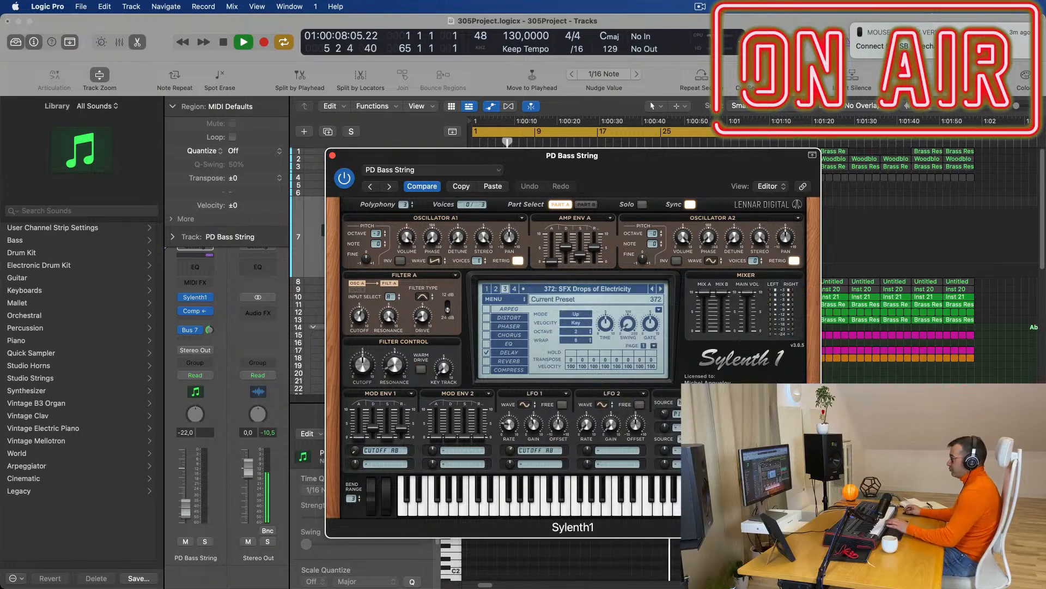
pyautogui.moveTo(625, 152); pyautogui.dragTo(479, 260)
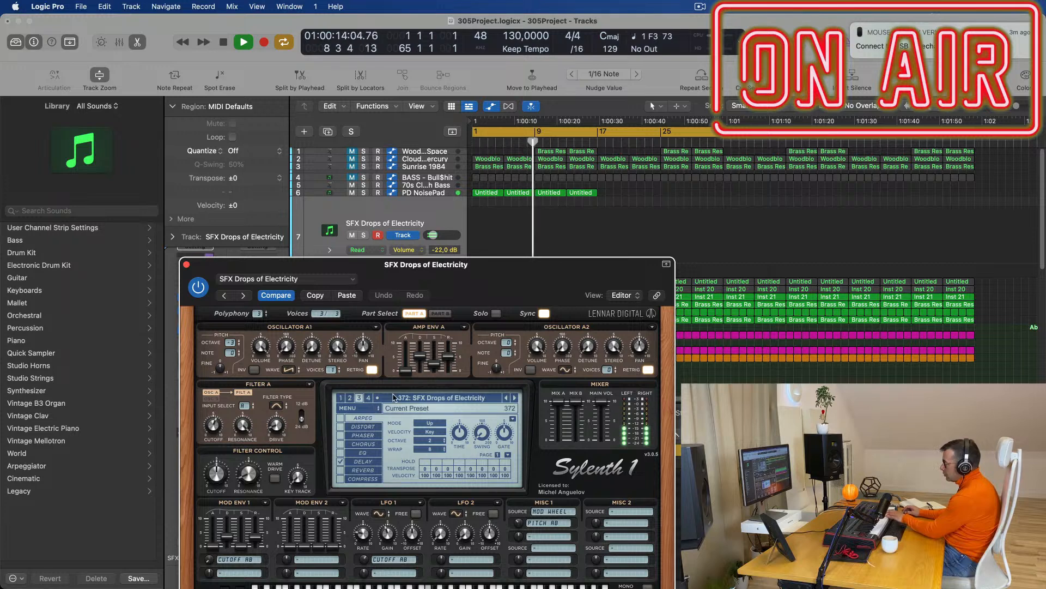
# Audition the SFX ComingDown, Faulty and Helicopter presets, settling on 376: SFX Modulator.
pyautogui.click(514, 399)
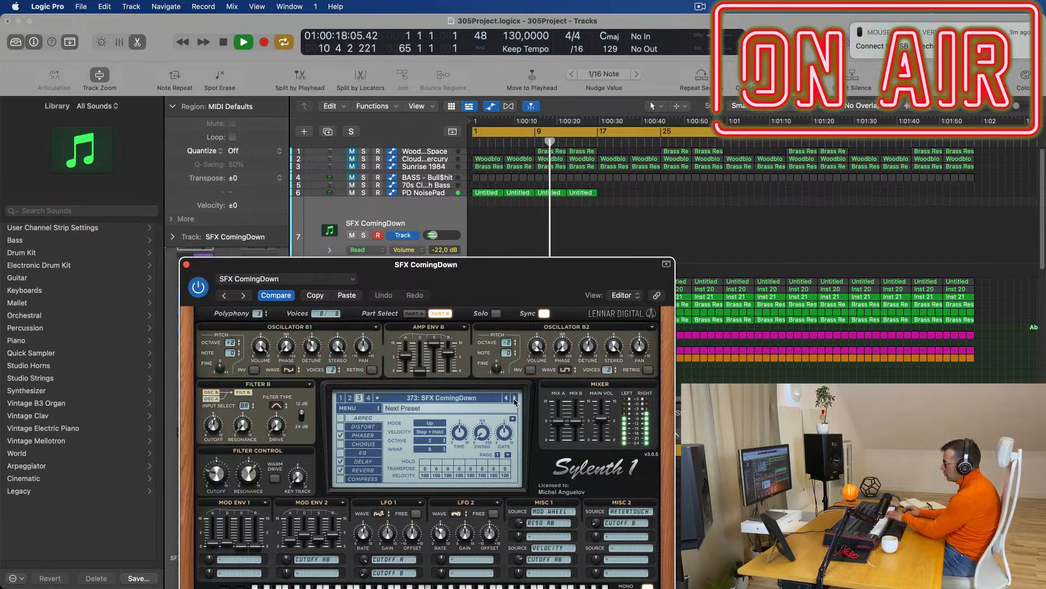
pyautogui.click(514, 398)
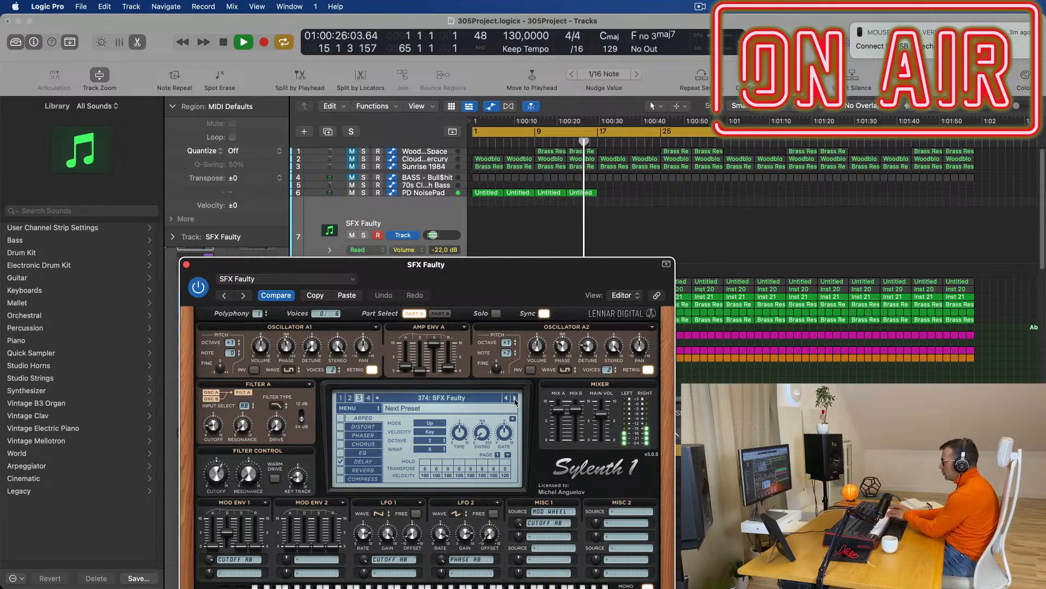
pyautogui.click(514, 399)
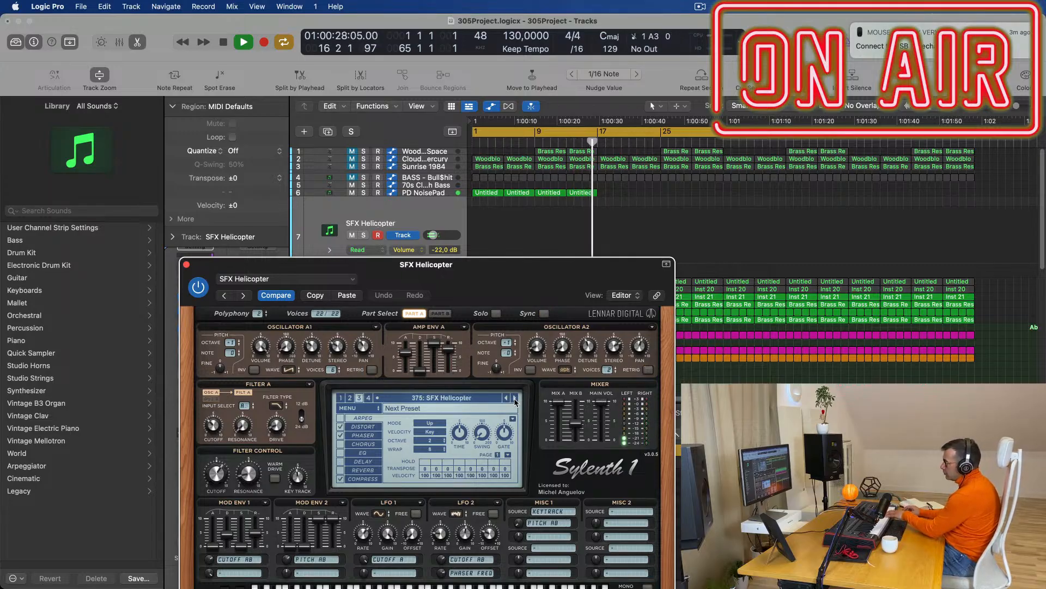
pyautogui.moveTo(504, 292); pyautogui.dragTo(697, 337)
pyautogui.press('space')
pyautogui.press('space')
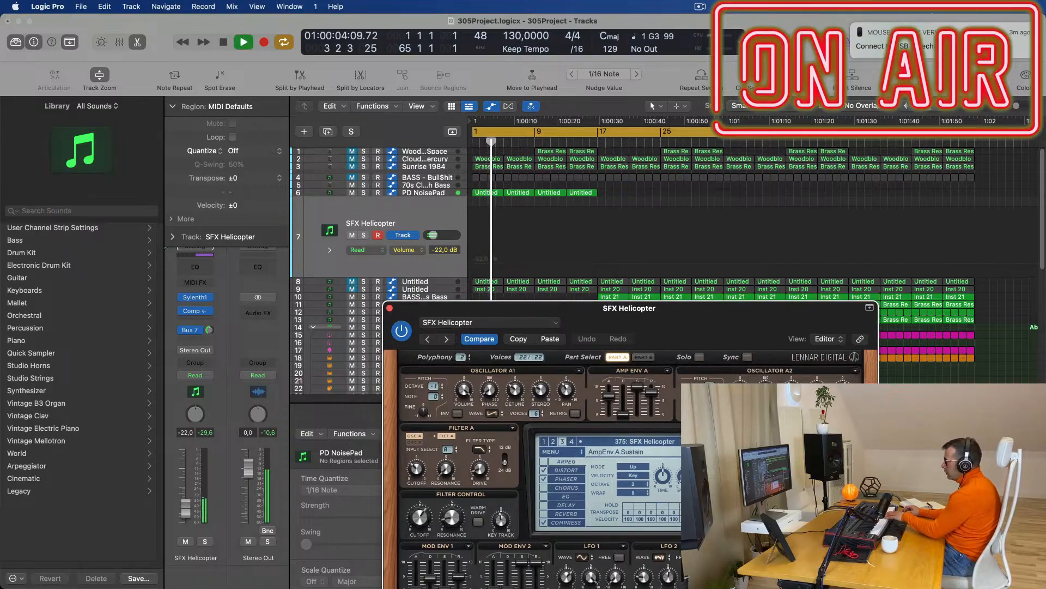
pyautogui.click(716, 442)
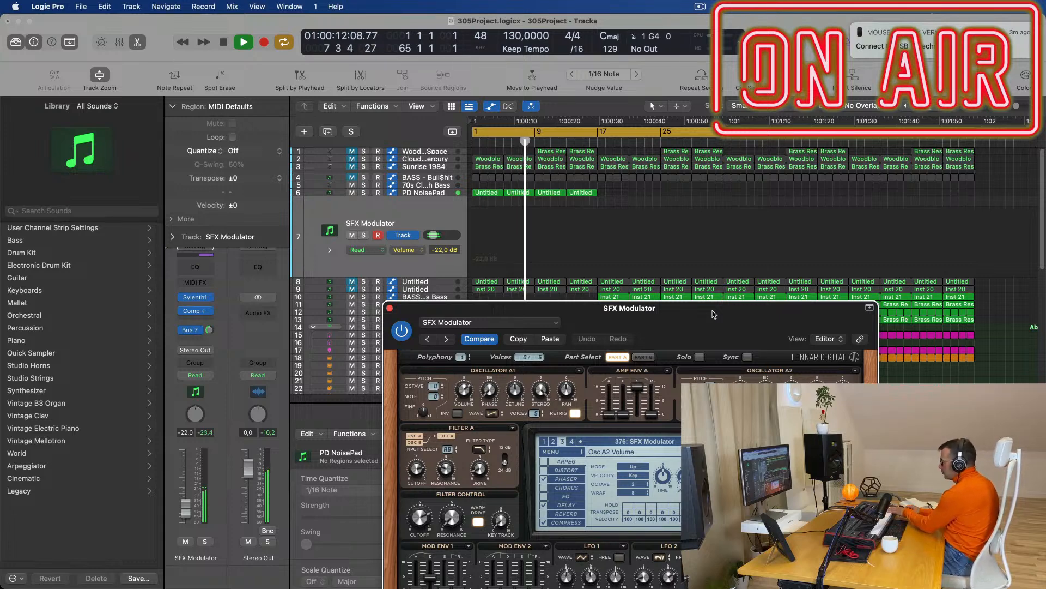
# Copy PD NoisePad's third Untitled region onto the SFX Modulator track and delete two of its notes.
pyautogui.moveTo(714, 315); pyautogui.dragTo(672, 581)
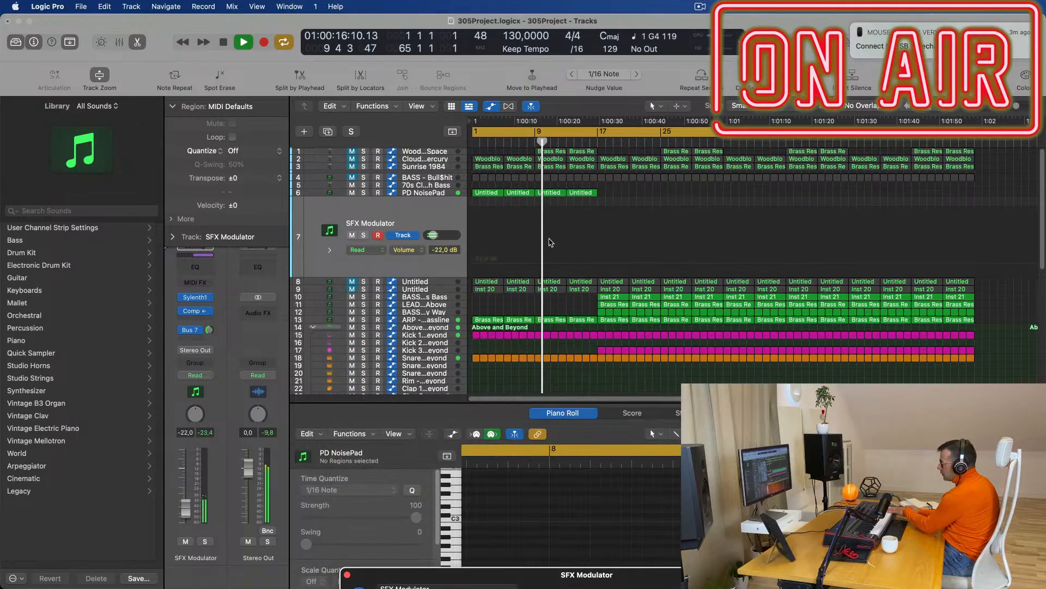
pyautogui.click(552, 194)
pyautogui.moveTo(554, 197); pyautogui.dragTo(554, 256)
pyautogui.scroll(-5, 565, 486)
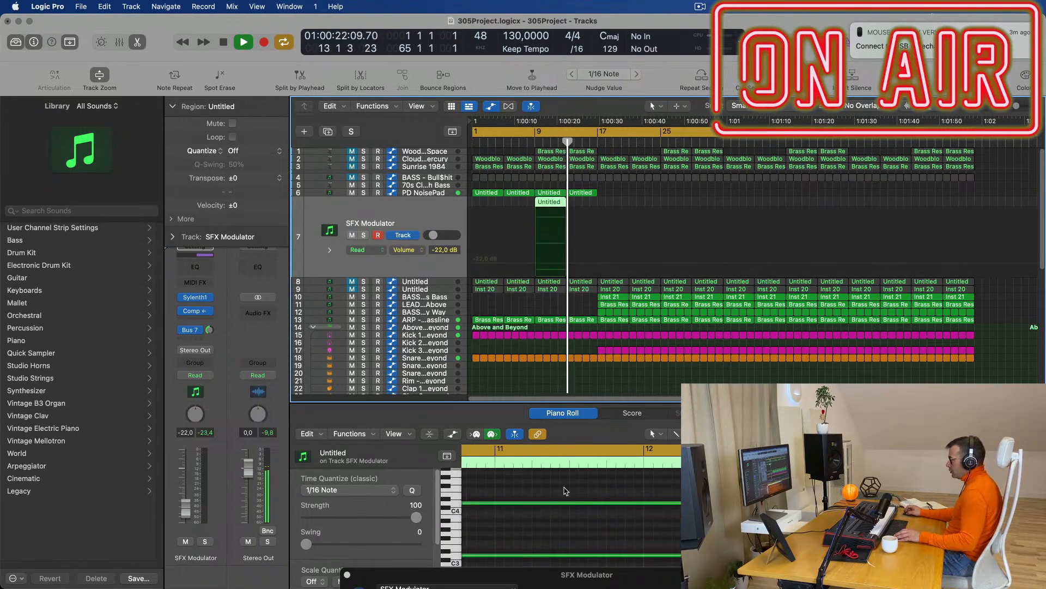
pyautogui.scroll(-2, 571, 512)
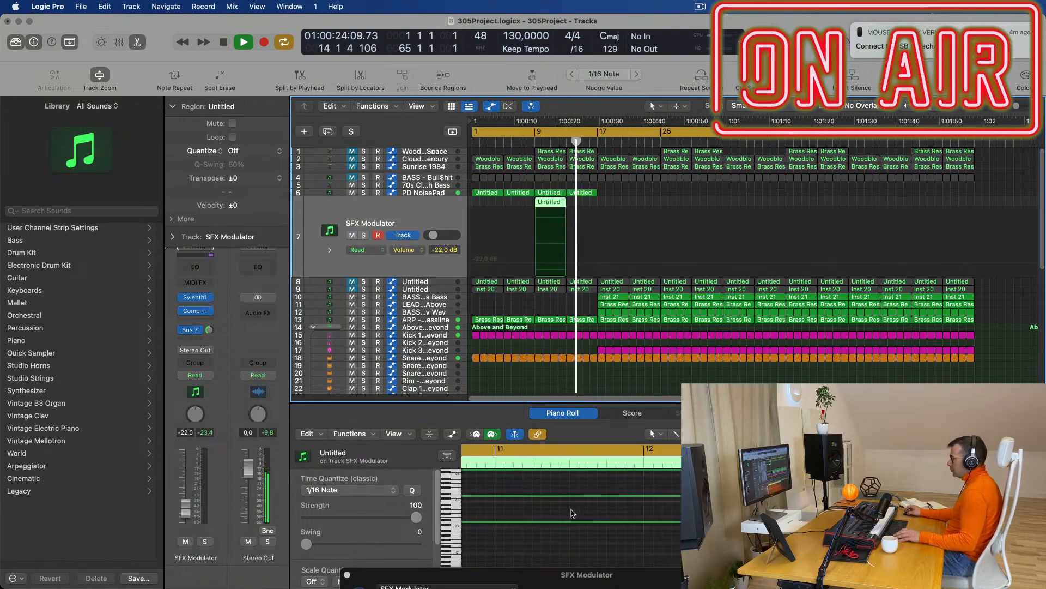
pyautogui.moveTo(603, 494); pyautogui.dragTo(620, 549)
pyautogui.press('Delete')
pyautogui.press('space')
pyautogui.press('Return')
pyautogui.press('space')
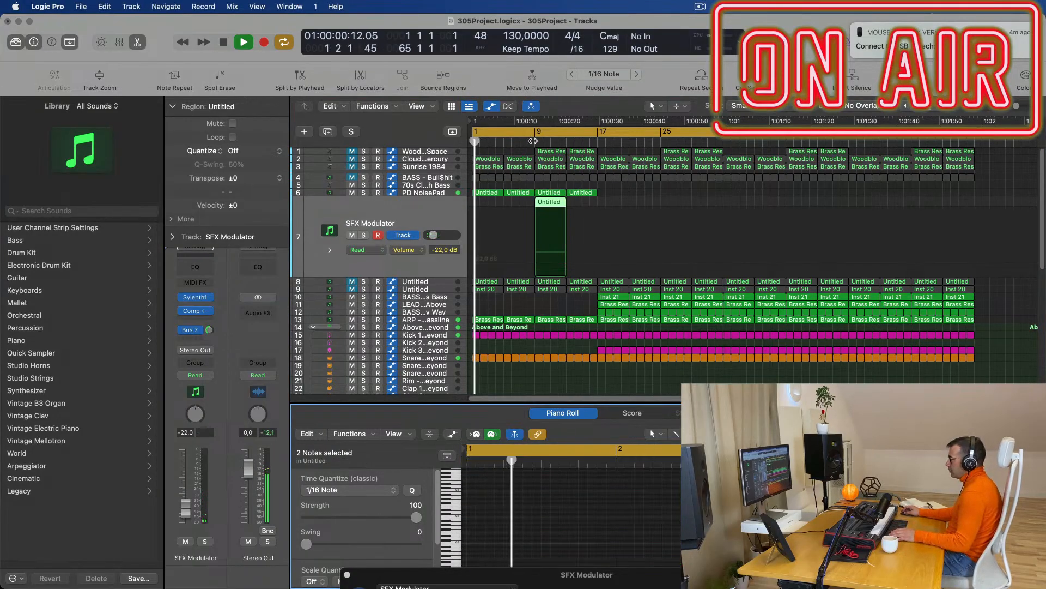
# Extend the SFX Modulator region starting at bar 9 by three bars.
pyautogui.click(534, 141)
pyautogui.scroll(-1, 555, 206)
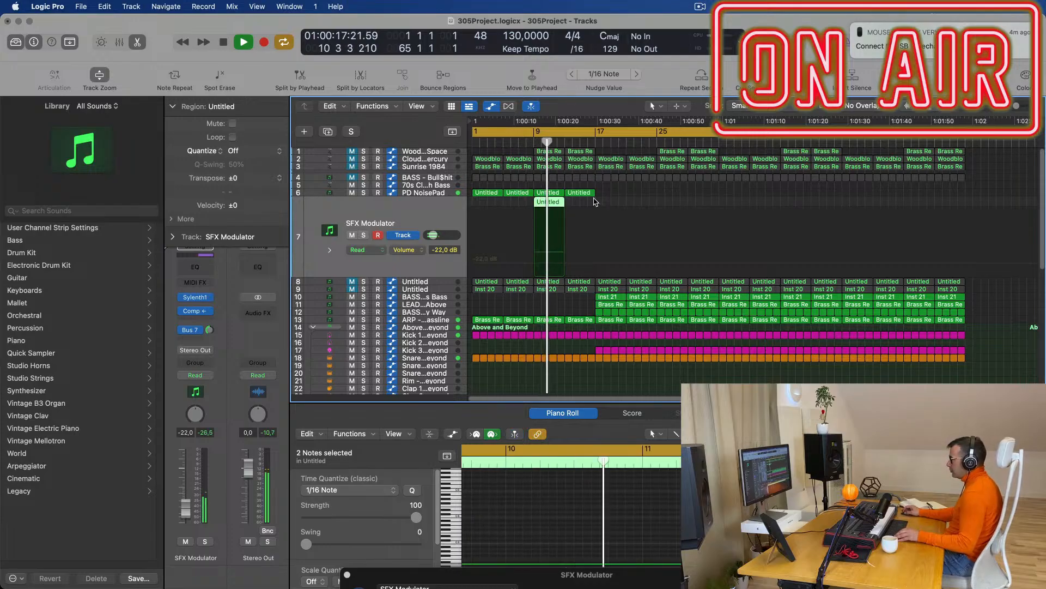
pyautogui.moveTo(564, 203); pyautogui.dragTo(595, 203)
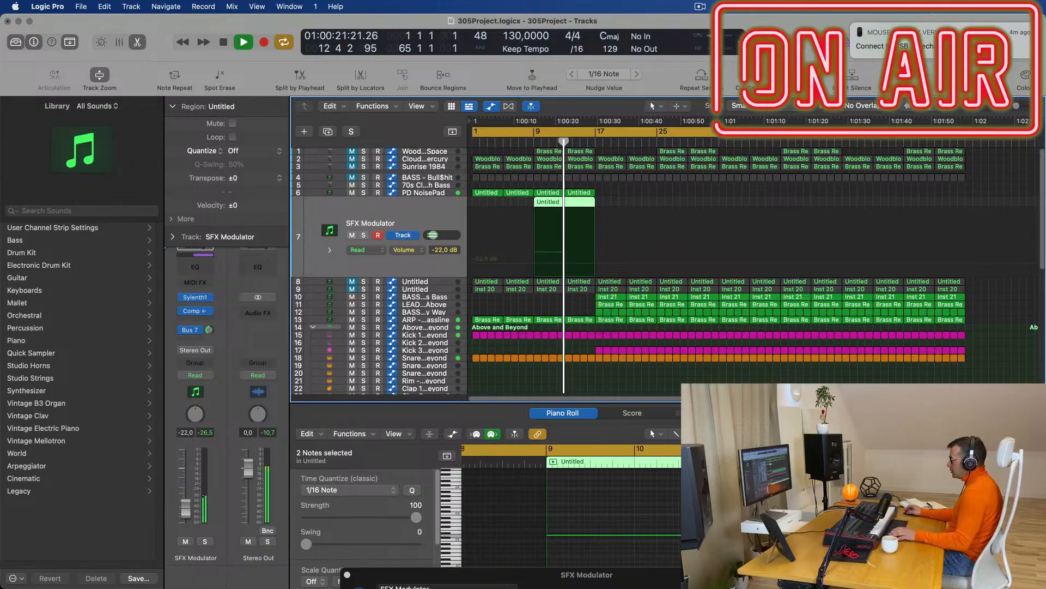
pyautogui.press('Return')
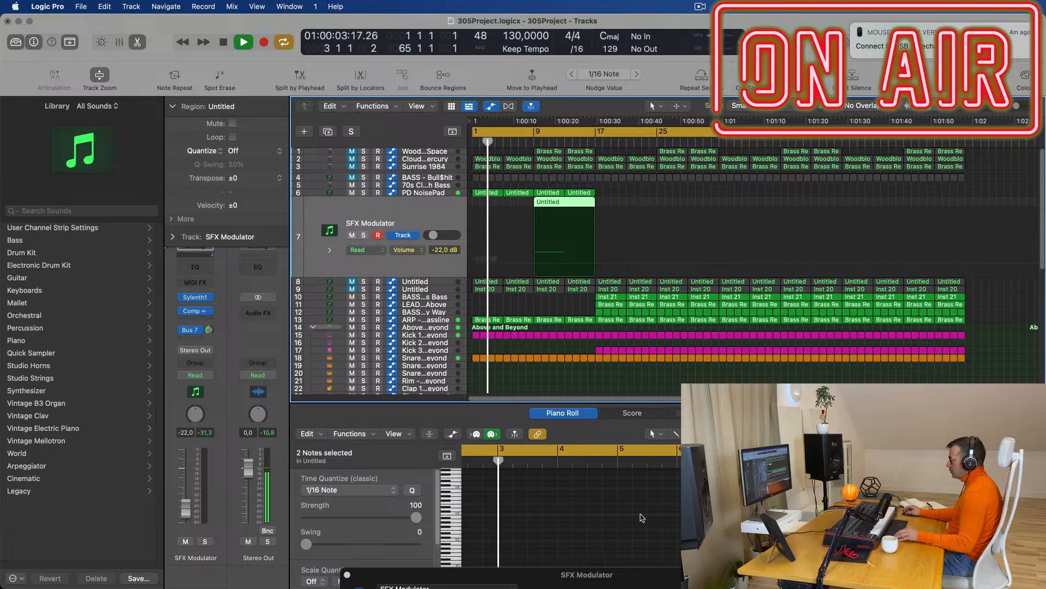
pyautogui.hscroll(1, 790, 533)
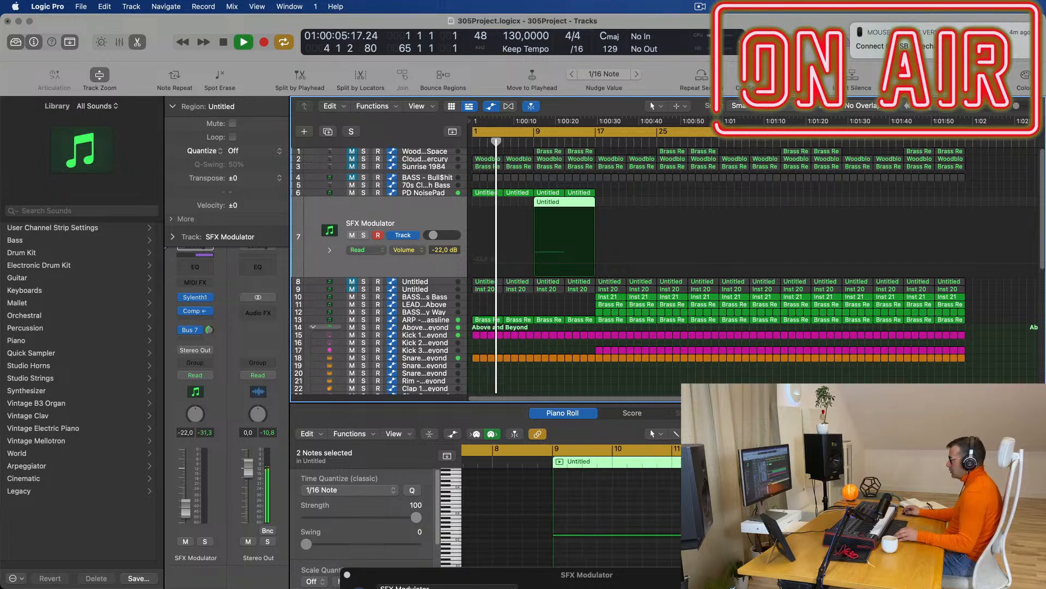
pyautogui.moveTo(792, 534); pyautogui.dragTo(976, 535)
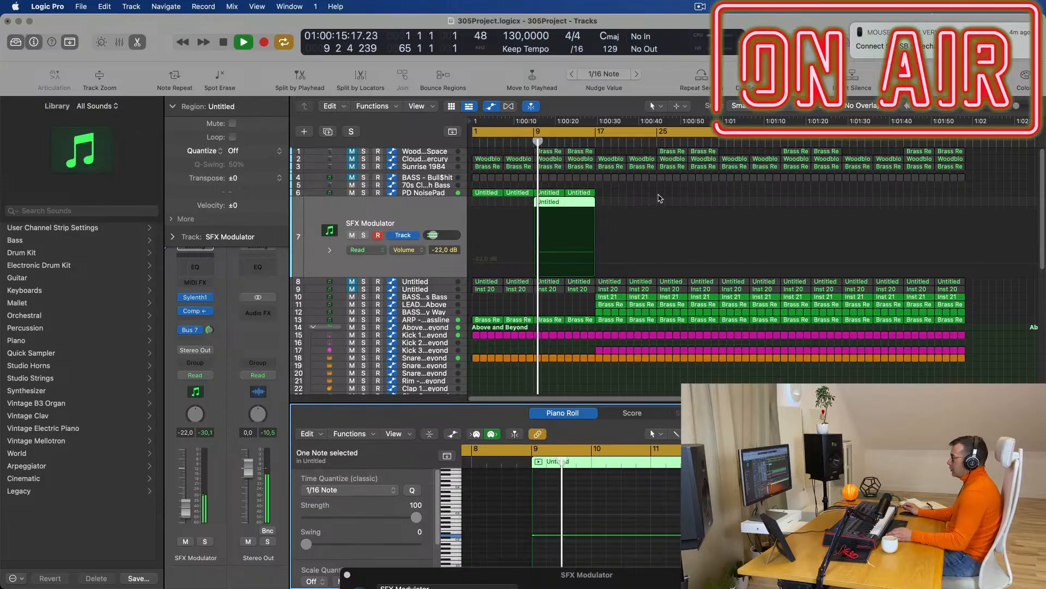
# Add a marker near the arrangement start in the ruler's marker lane, keeping the default name Marker 1.
pyautogui.hscroll(-1, 657, 195)
pyautogui.click(435, 216)
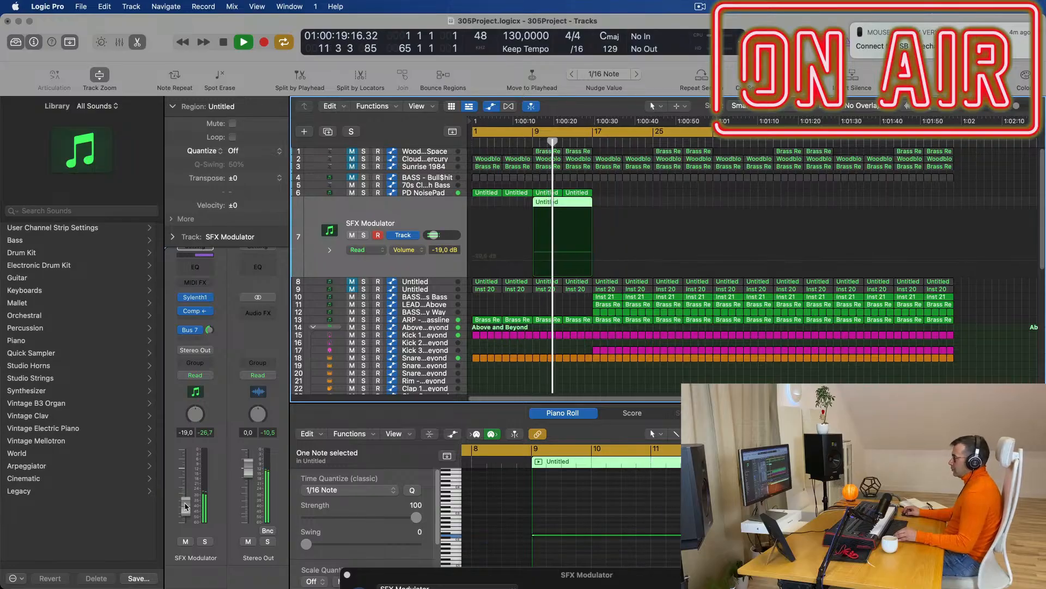
pyautogui.hscroll(-4, 584, 246)
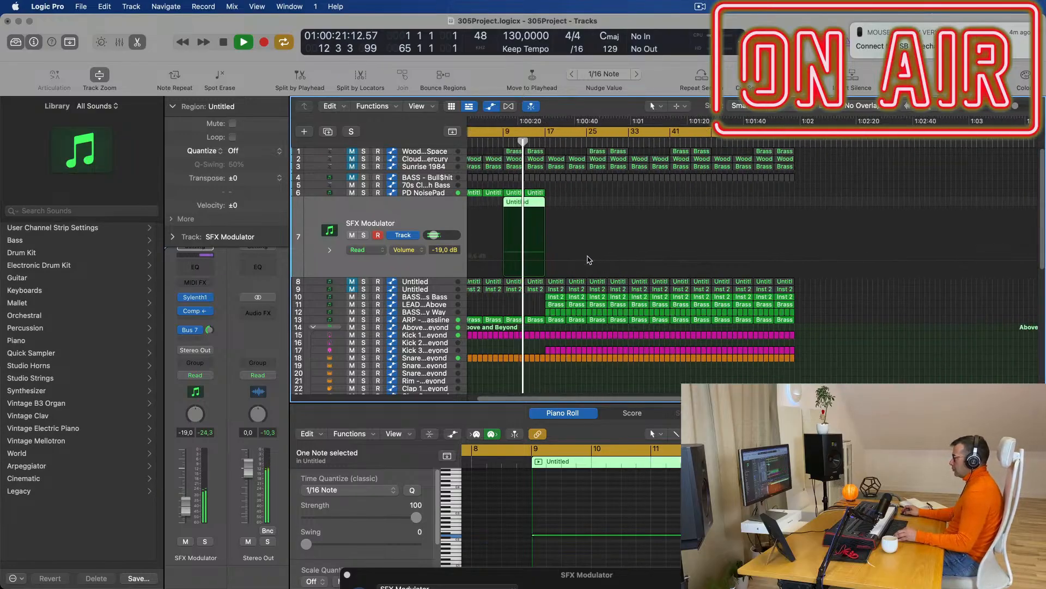
pyautogui.hscroll(8, 589, 257)
pyautogui.hscroll(-2, 603, 297)
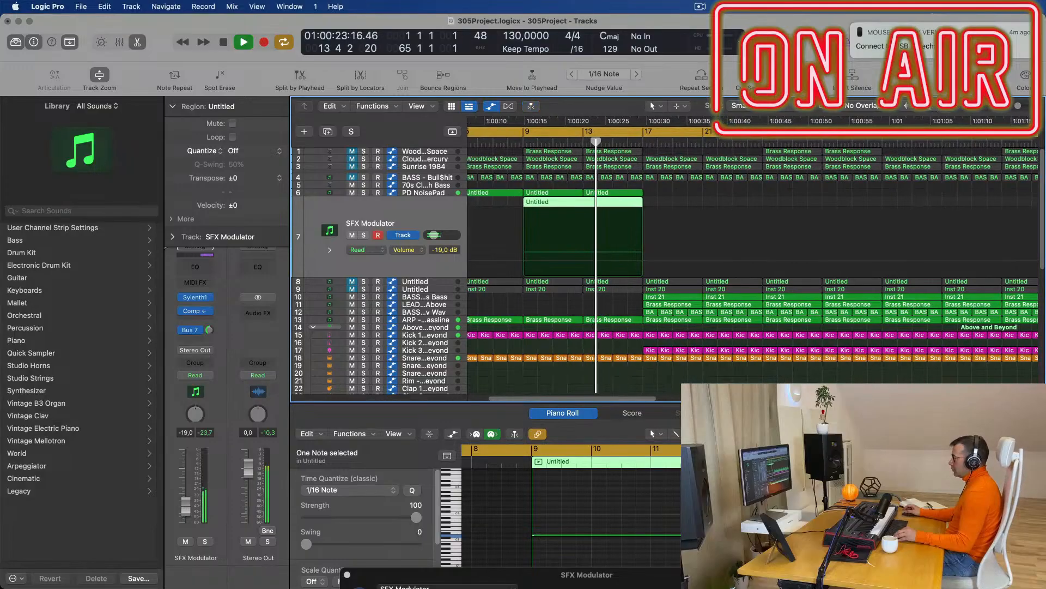
pyautogui.hscroll(-2, 594, 315)
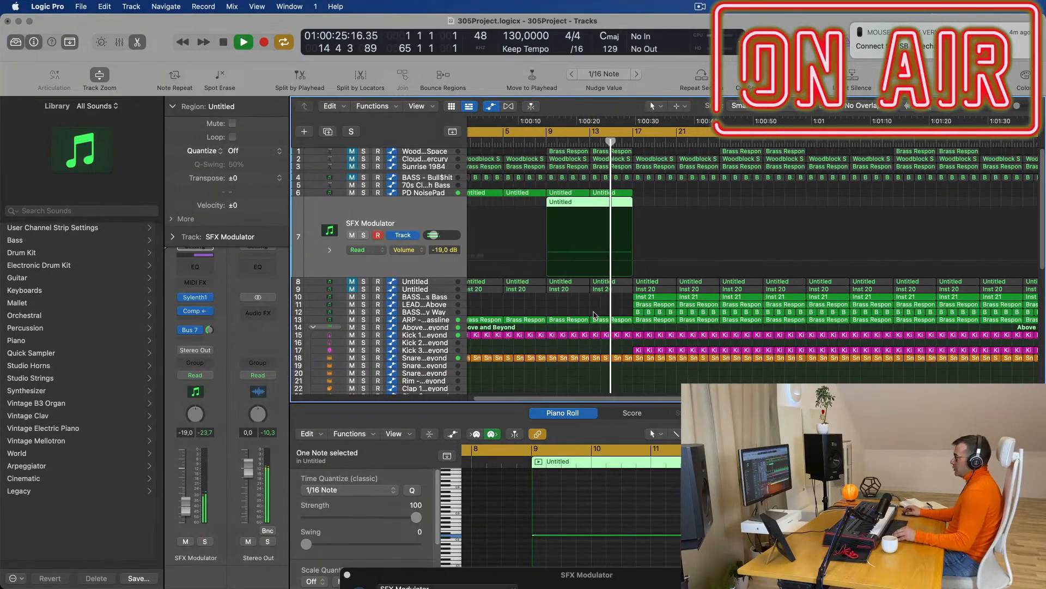
pyautogui.doubleClick(538, 140)
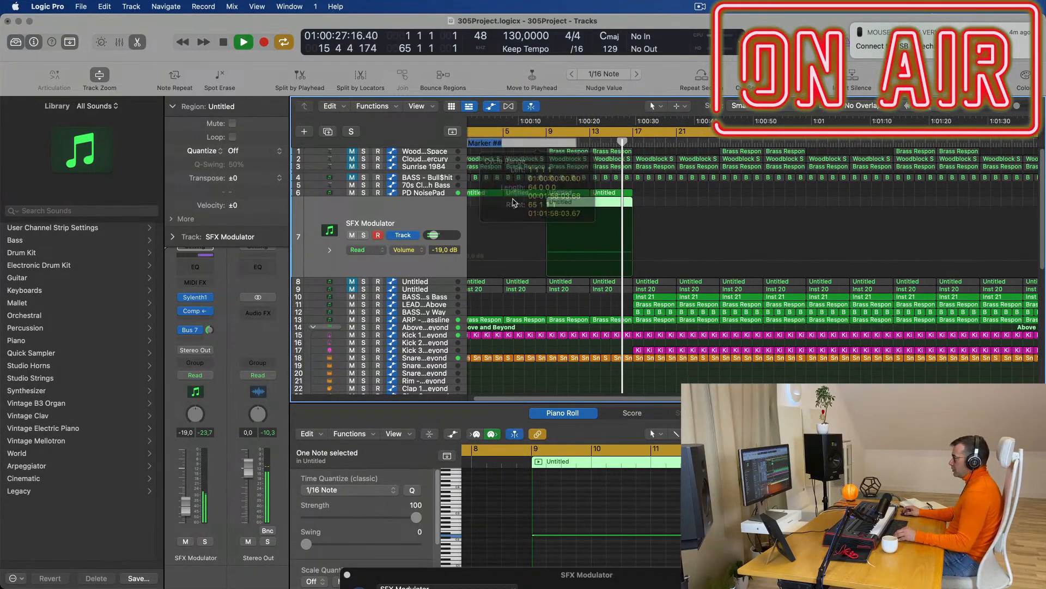
pyautogui.click(530, 155)
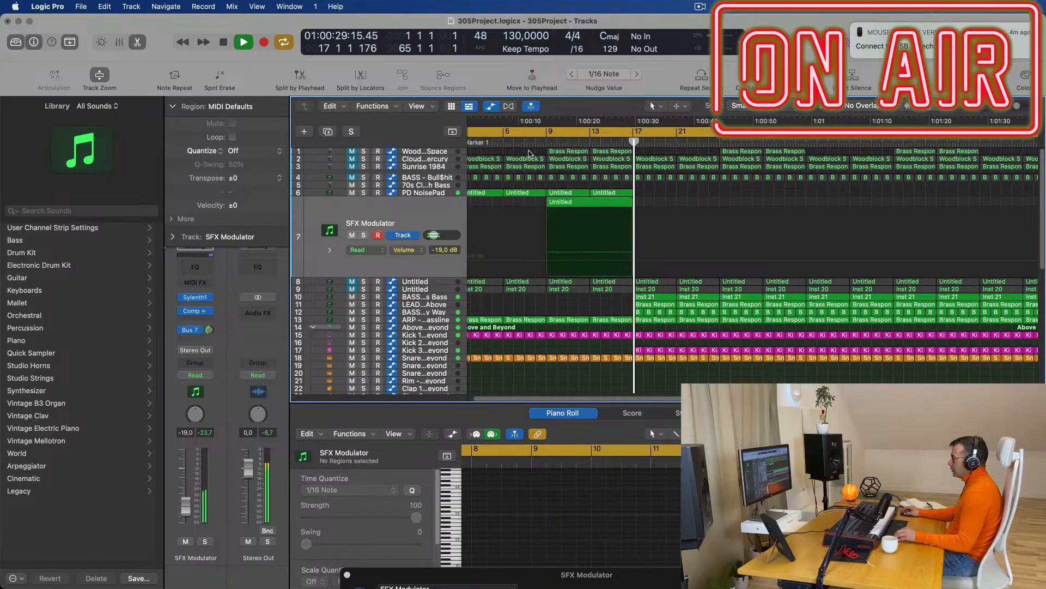
pyautogui.hscroll(-2, 521, 254)
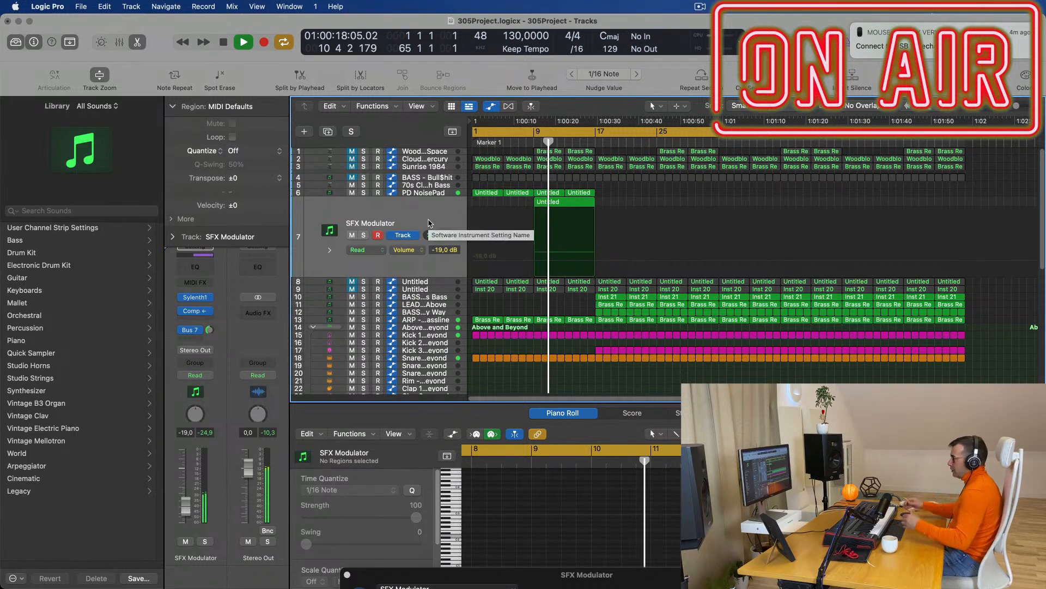
pyautogui.scroll(1, 445, 315)
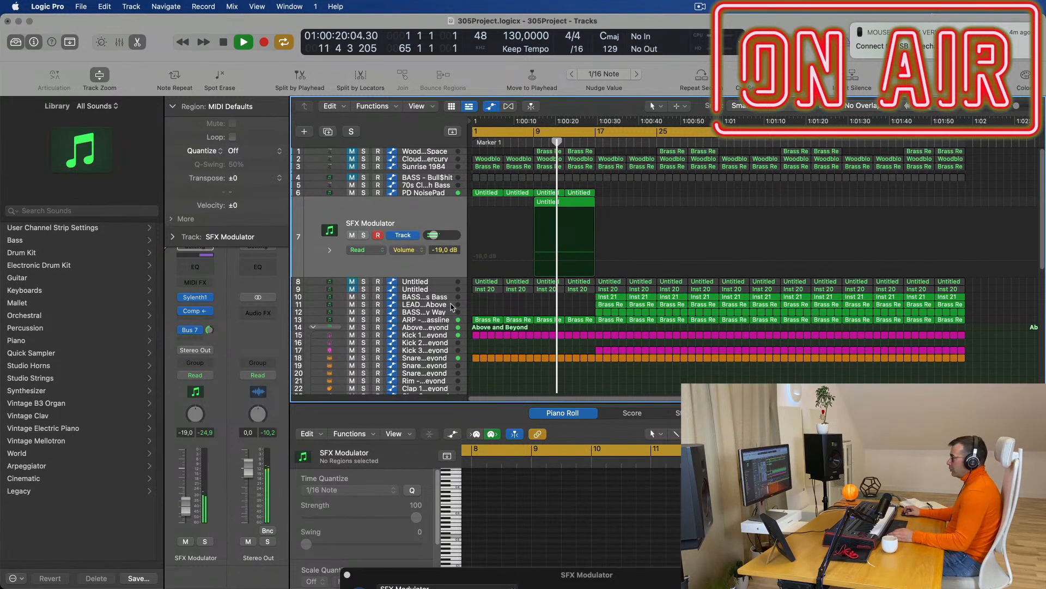
pyautogui.scroll(-3, 440, 310)
# Select the Above and Beyond drum track, play the song, return to bar 1, and show the Mixer.
pyautogui.click(432, 301)
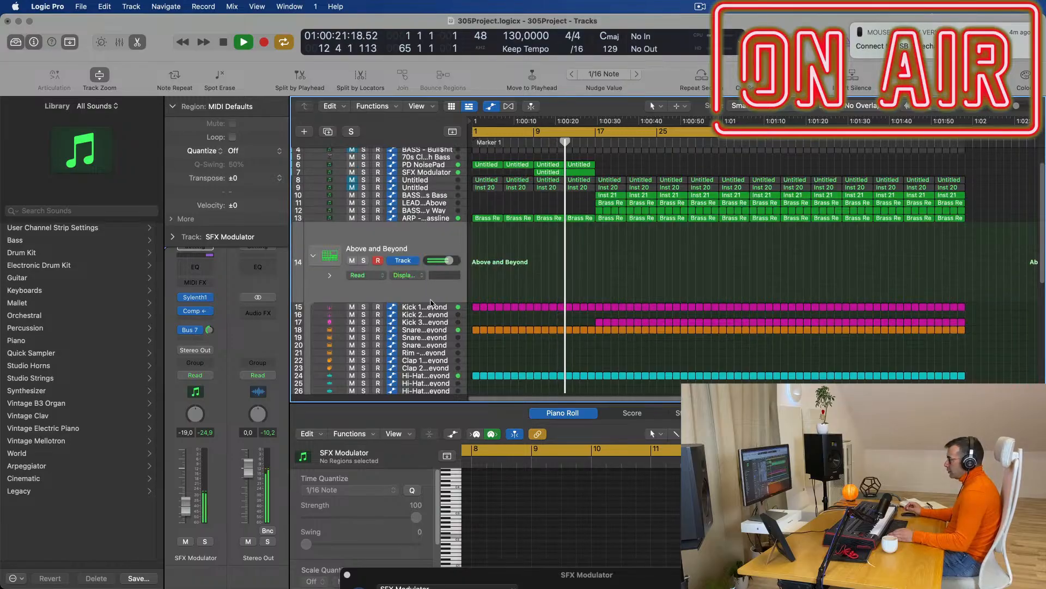
pyautogui.press('space')
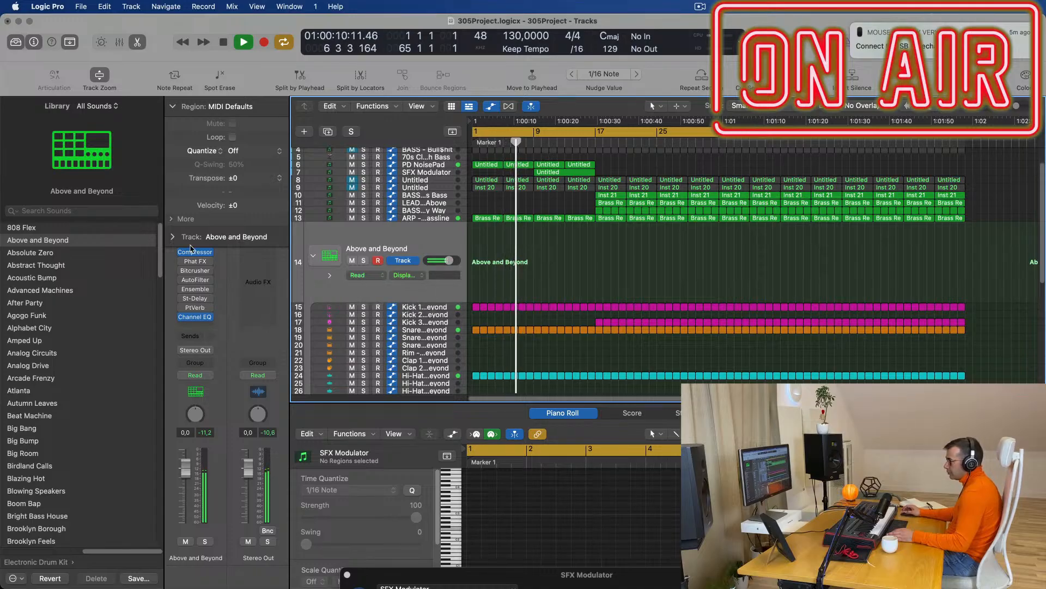
pyautogui.click(172, 239)
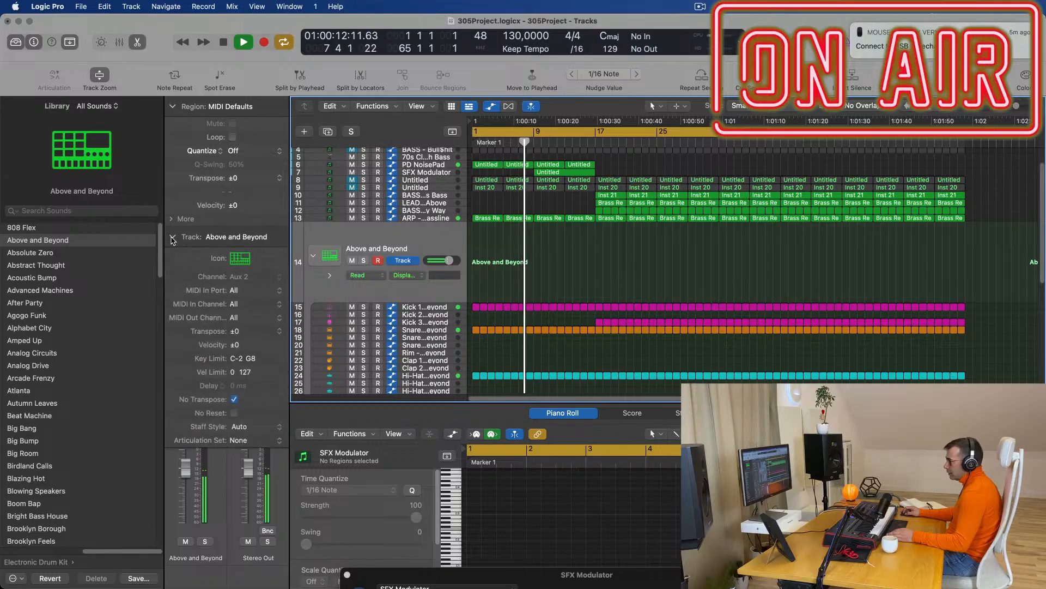
pyautogui.click(172, 238)
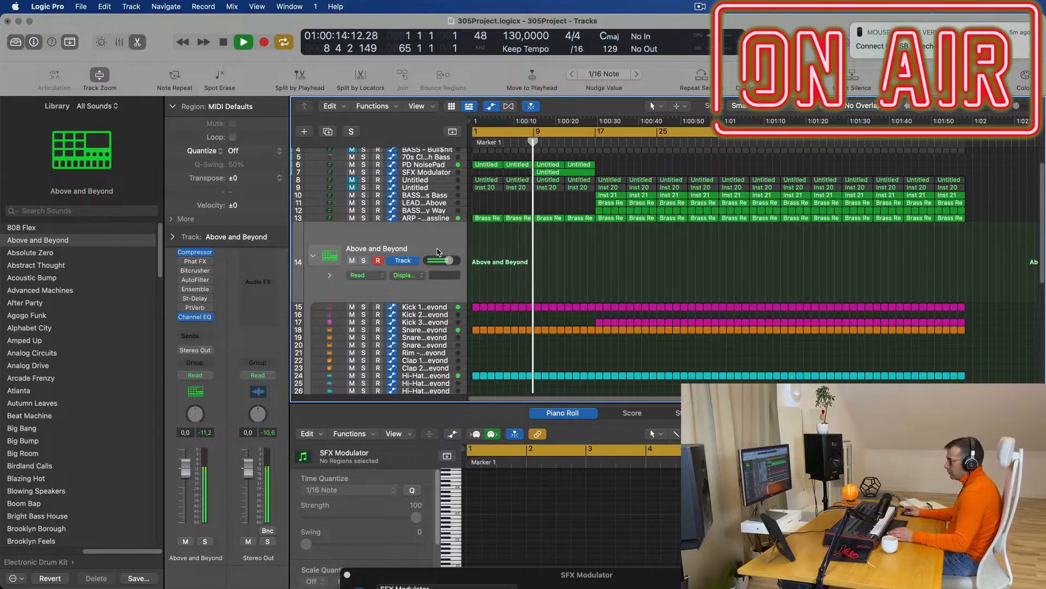
pyautogui.scroll(3, 445, 252)
pyautogui.press('Return')
pyautogui.press('x')
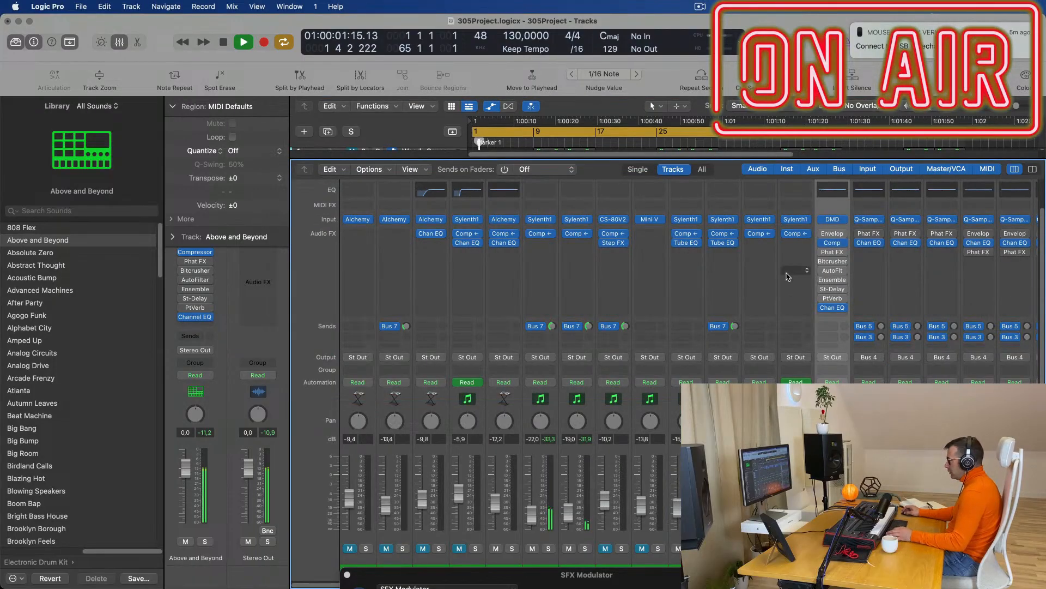
# Open the Above and Beyond Drum Machine Designer window, centre it, and hide the Mixer.
pyautogui.click(832, 220)
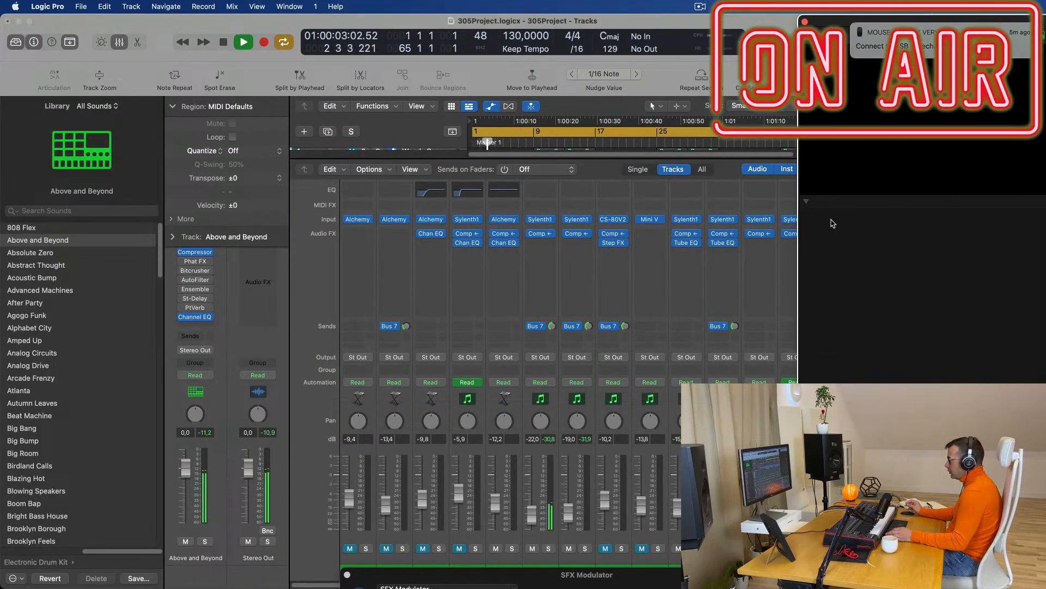
pyautogui.moveTo(844, 26); pyautogui.dragTo(508, 186)
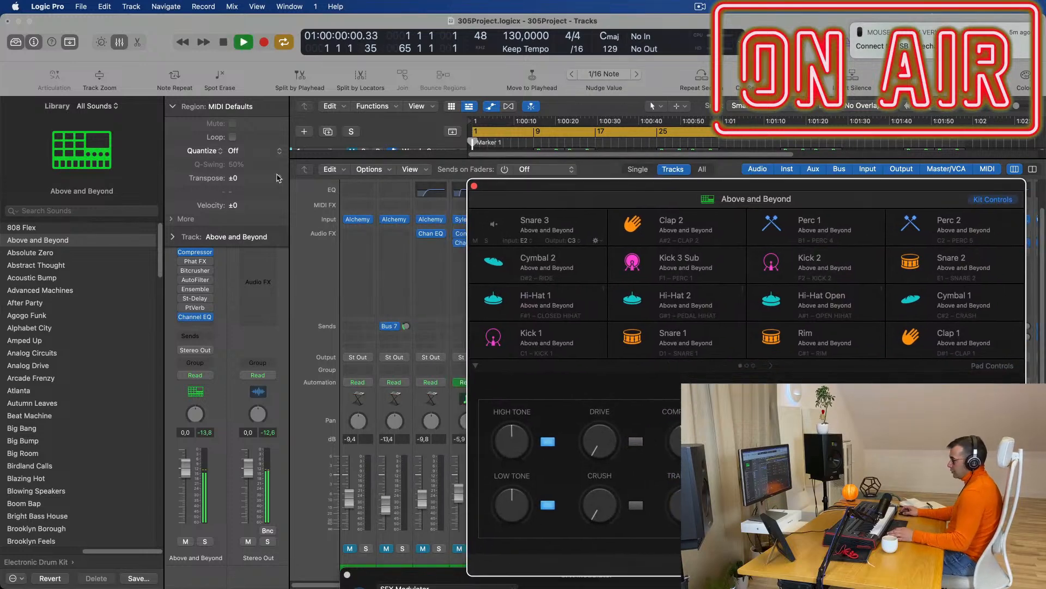
pyautogui.press('x')
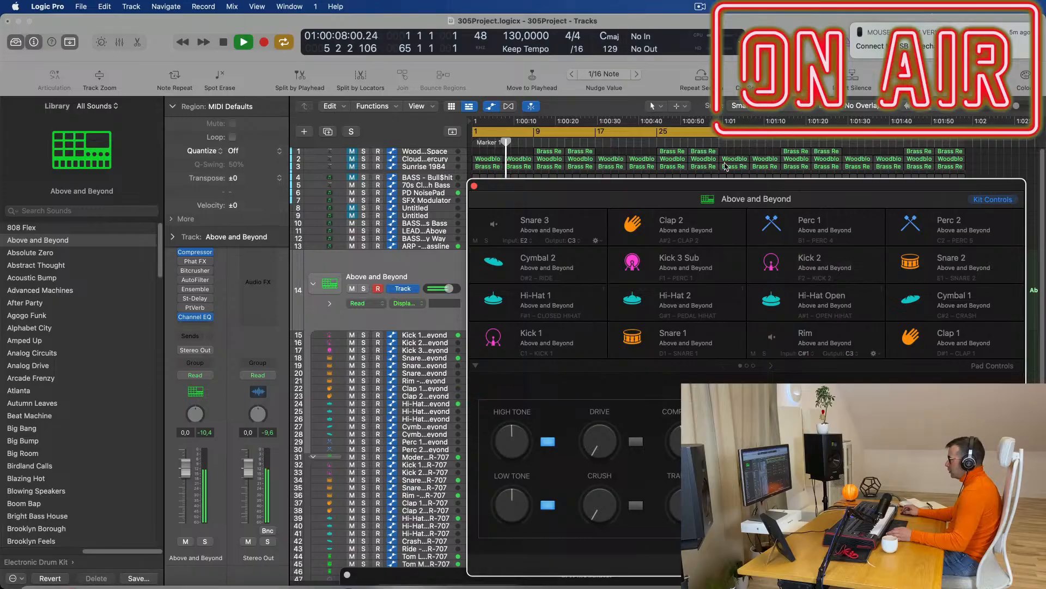
# Move the drum kit window aside, set the playhead to bar 13, stop playback, and close plug-in windows.
pyautogui.moveTo(595, 185); pyautogui.dragTo(855, 223)
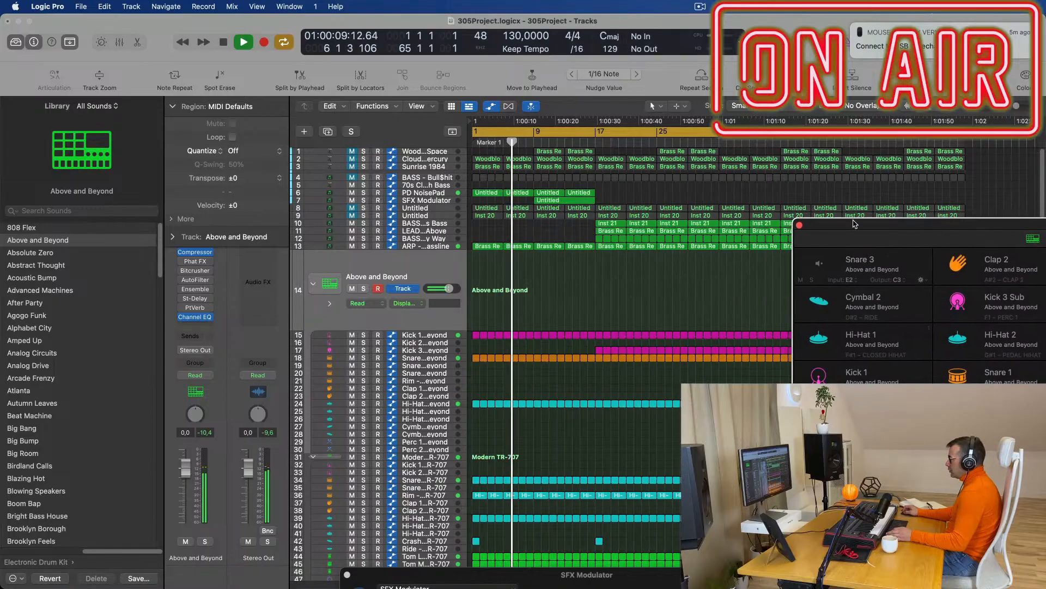
pyautogui.click(562, 142)
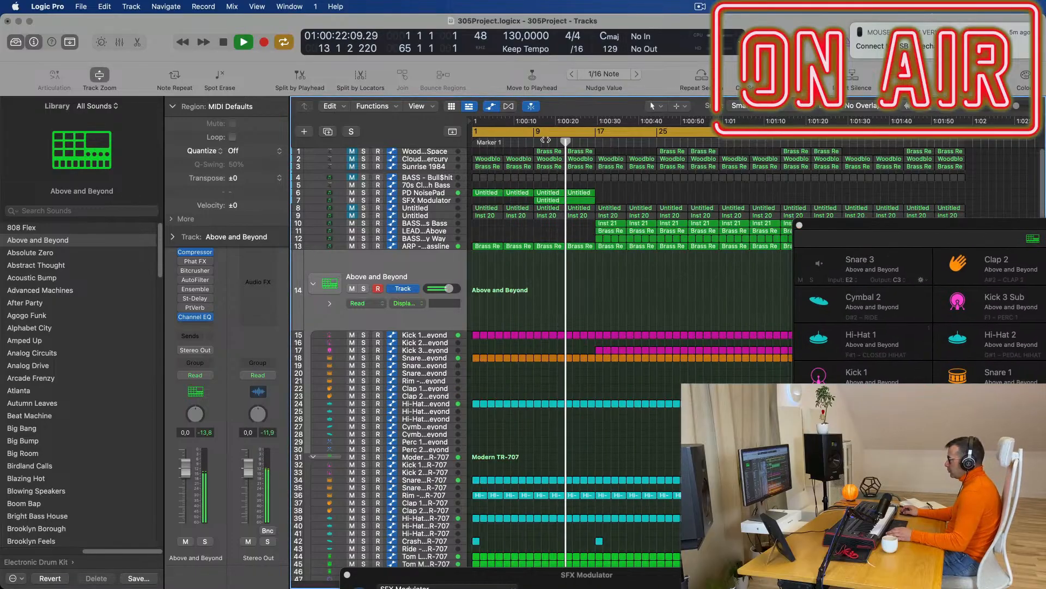
pyautogui.press('space')
pyautogui.press('v')
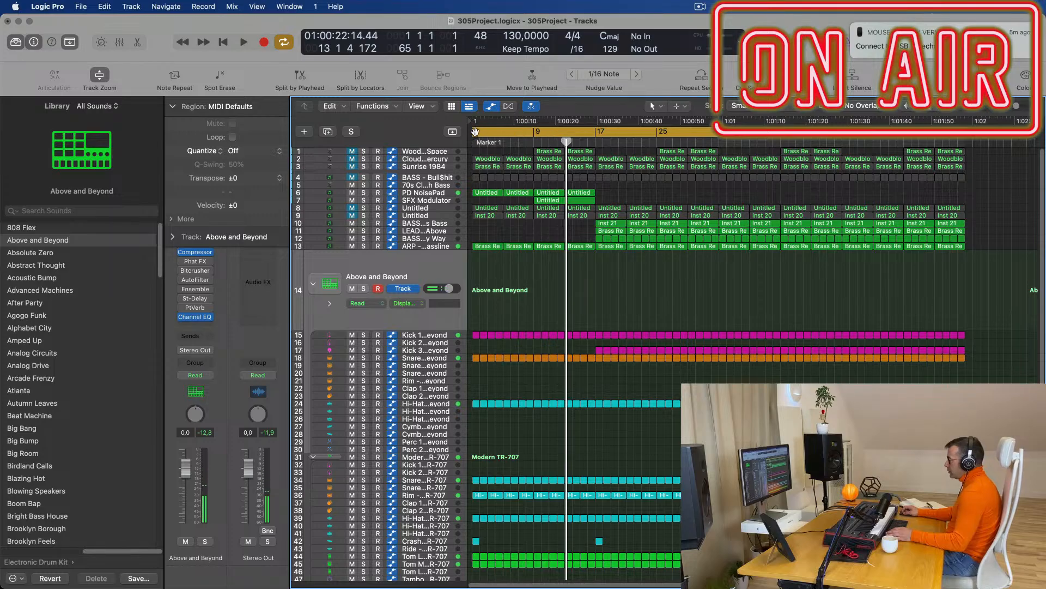
# Move the cycle start to bar 13 and play from there.
pyautogui.moveTo(474, 132); pyautogui.dragTo(566, 142)
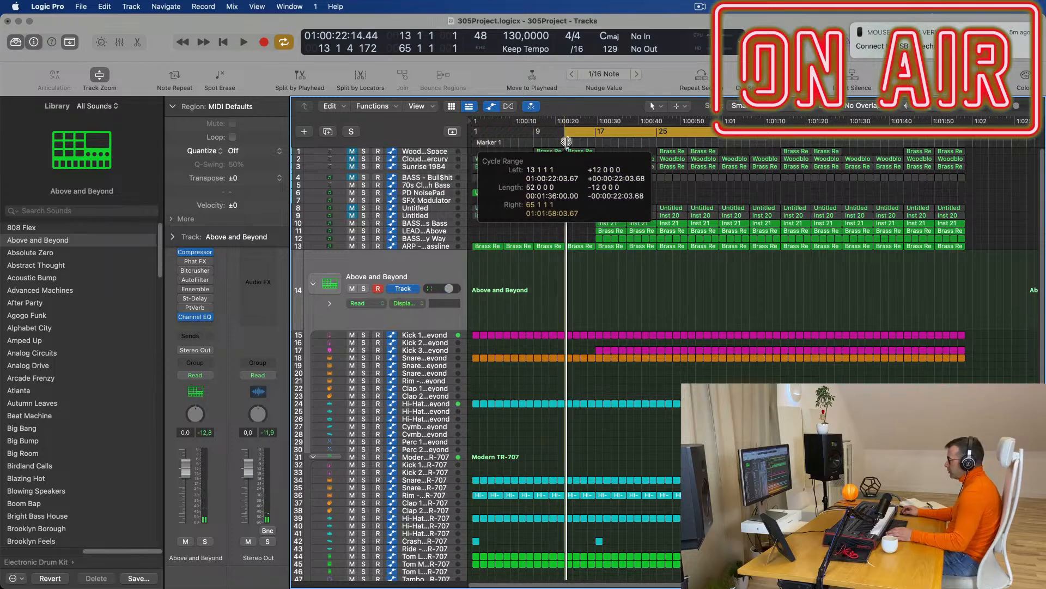
pyautogui.press('space')
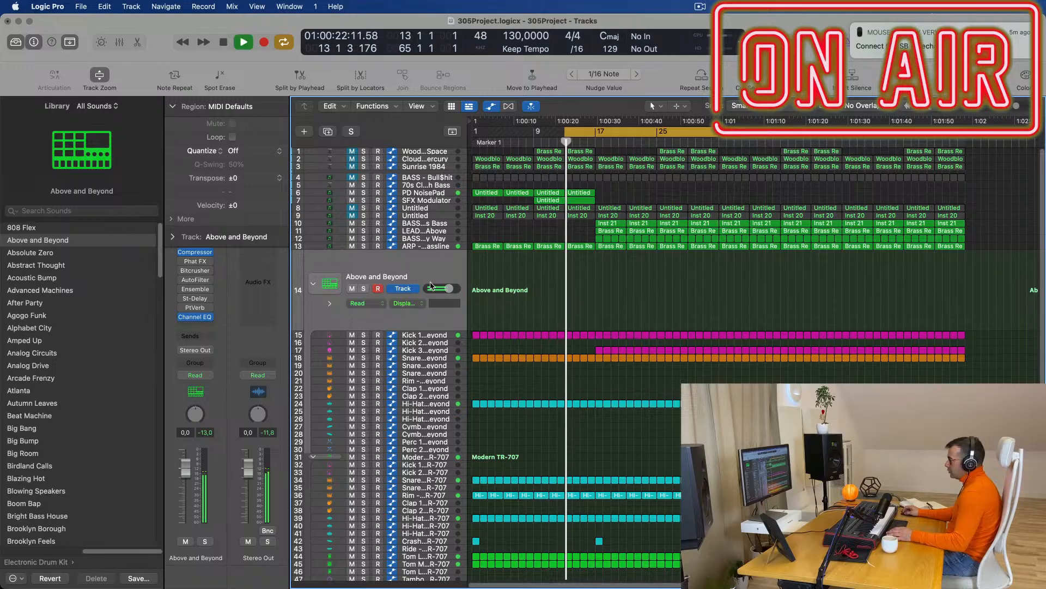
pyautogui.press('space')
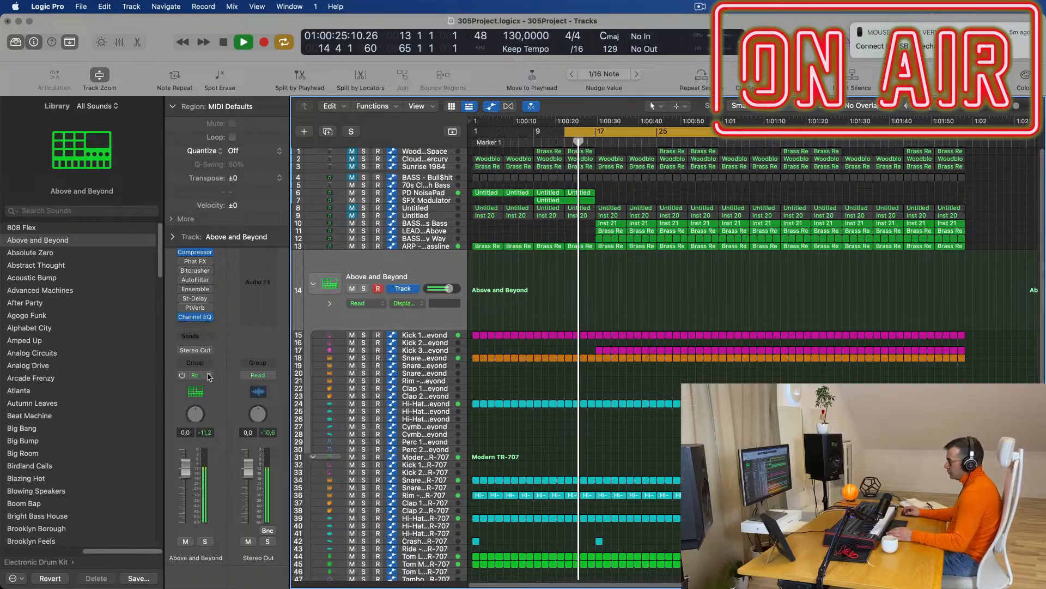
# Set the Above and Beyond drum track's automation mode to Touch and stop playback.
pyautogui.click(209, 376)
pyautogui.click(199, 388)
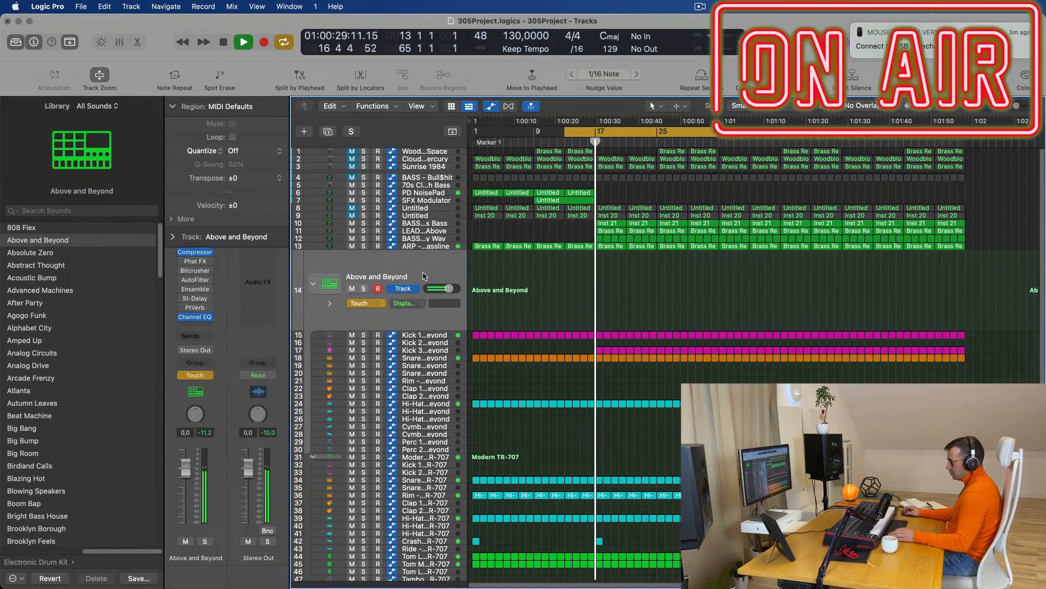
pyautogui.press('space')
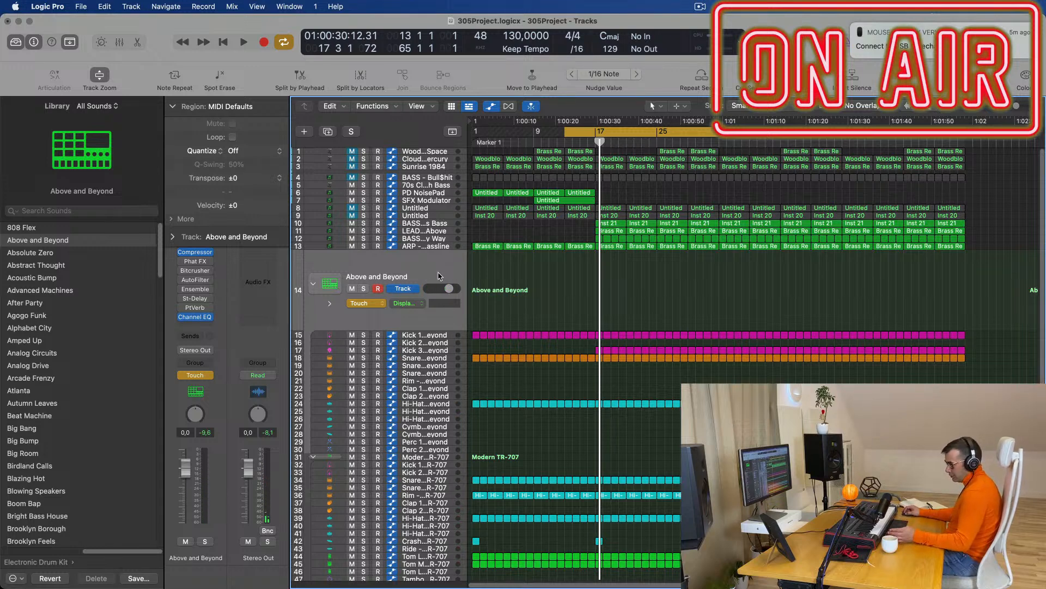
# Open the Above and Beyond drum kit instrument from the Mixer, move its window aside, then close the Mixer.
pyautogui.press('x')
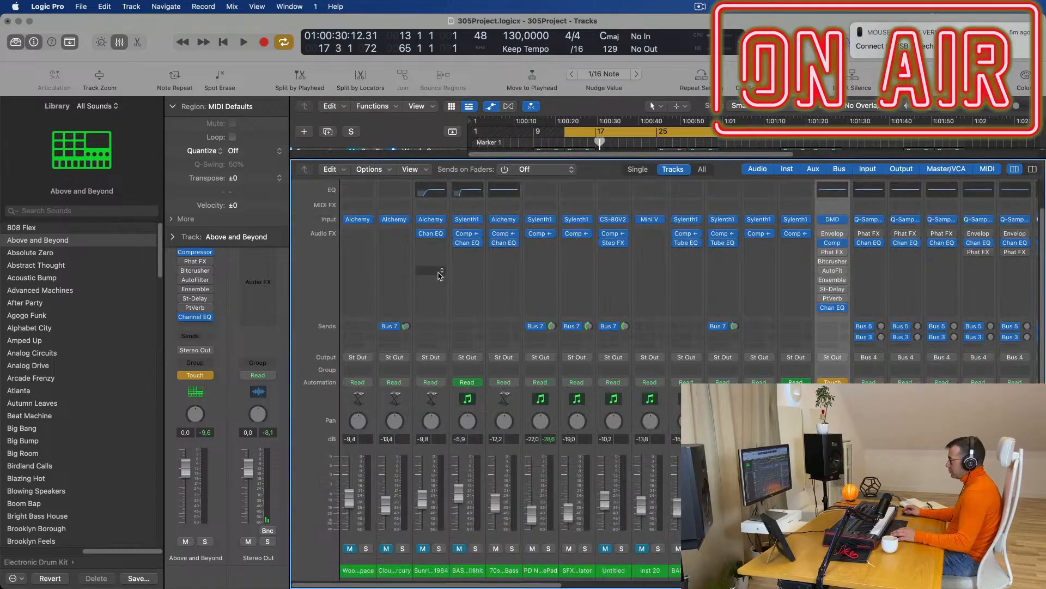
pyautogui.click(837, 220)
pyautogui.moveTo(822, 24); pyautogui.dragTo(443, 106)
pyautogui.press('x')
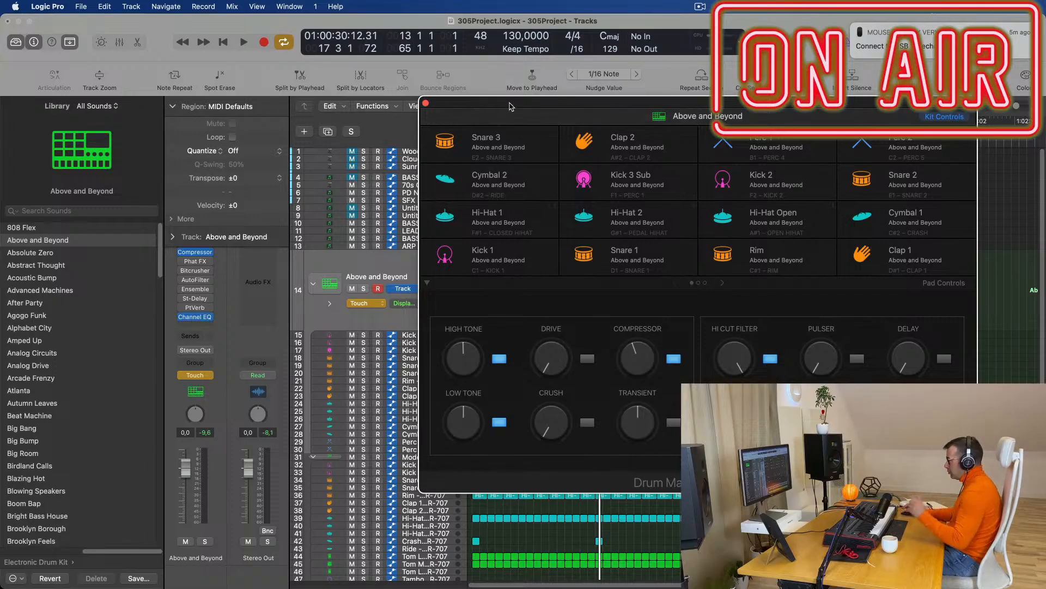
# Play the song, close the drum kit window, and restart playback from the cycle start.
pyautogui.press('space')
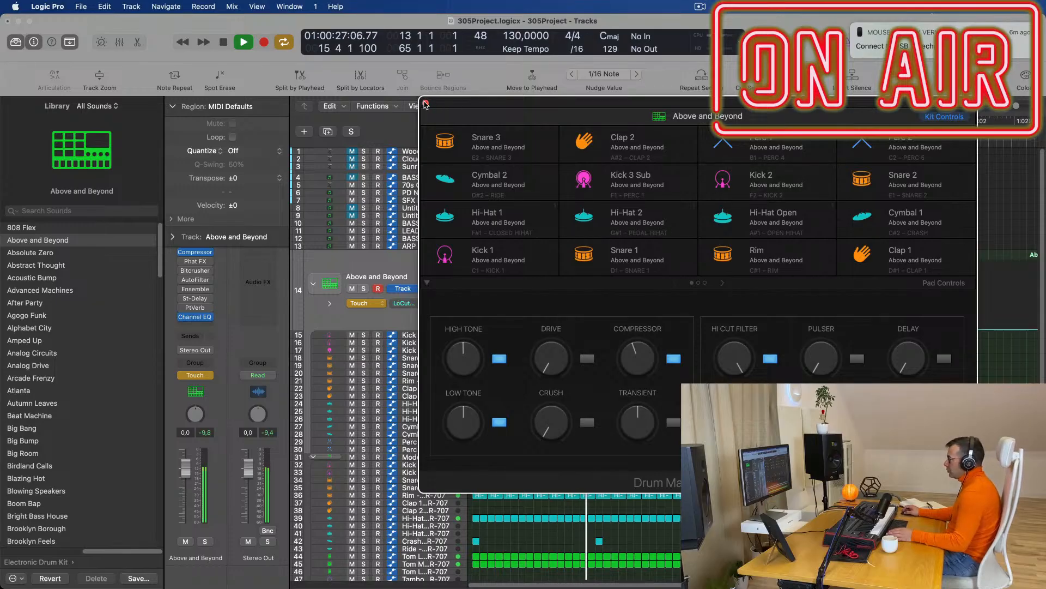
pyautogui.press('super+w')
pyautogui.press('space')
pyautogui.press('space')
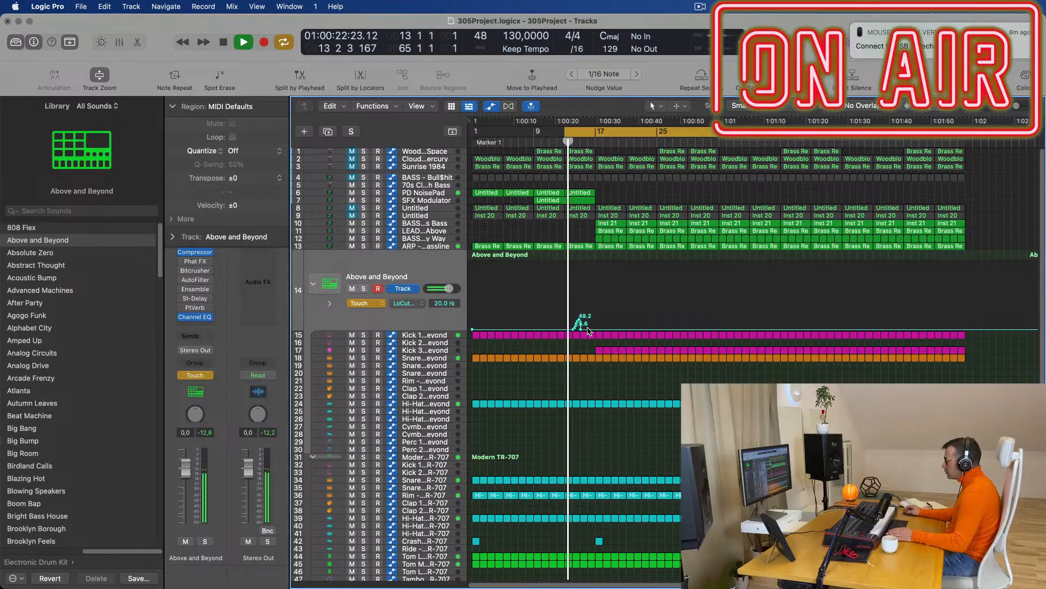
# Drag the opening Lo Cut automation points down to about 20 Hz and shift one earlier.
pyautogui.moveTo(589, 330); pyautogui.dragTo(593, 268)
pyautogui.moveTo(574, 329); pyautogui.dragTo(565, 329)
pyautogui.press('space')
pyautogui.press('space')
pyautogui.press('super+Right')
pyautogui.press('super+Right')
pyautogui.press('super+Right')
pyautogui.press('super+Right')
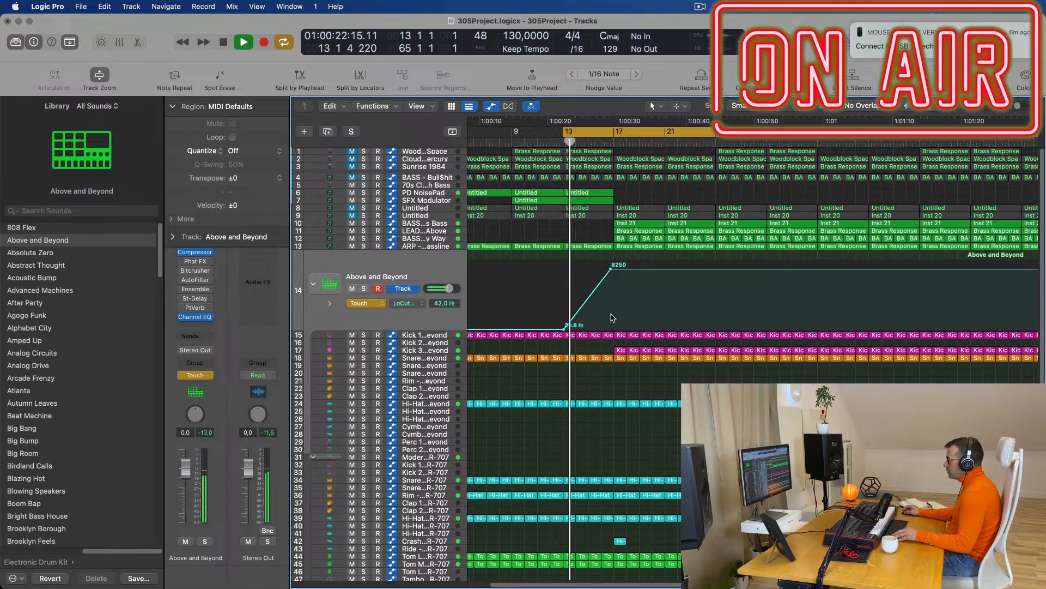
pyautogui.press('super+Right')
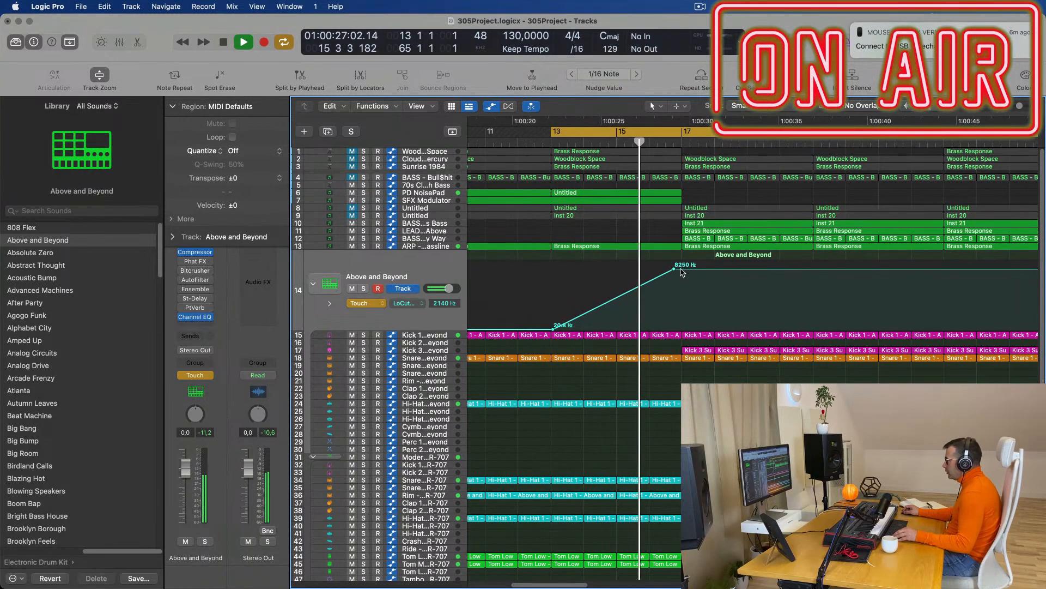
# Add a 20 Hz point right after the 8250 Hz peak and a 51.5 Hz point on the rising line.
pyautogui.moveTo(681, 276); pyautogui.dragTo(684, 330)
pyautogui.press('space')
pyautogui.press('space')
pyautogui.press('super+Left')
pyautogui.press('super+Left')
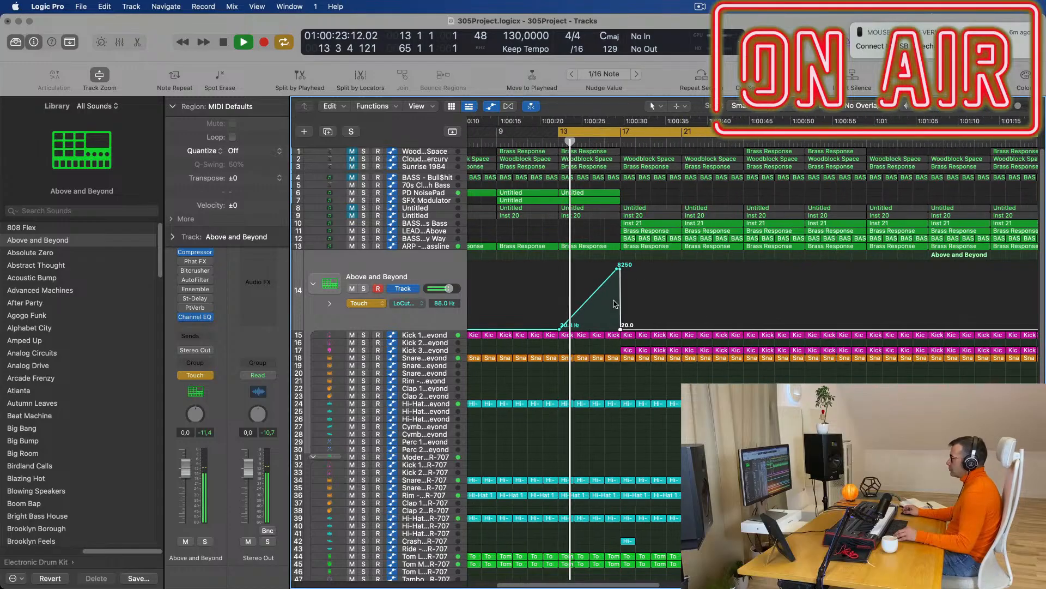
pyautogui.press('super+Right')
pyautogui.press('super+Right')
pyautogui.click(594, 305)
pyautogui.press('space')
pyautogui.press('space')
pyautogui.moveTo(596, 307)
pyautogui.mouseDown()
pyautogui.moveTo(598, 320)
pyautogui.moveTo(612, 320)
pyautogui.mouseUp()
# Shift the 8250 Hz peak slightly earlier, then select the BASS - Fat Chorus Bass track.
pyautogui.moveTo(677, 269); pyautogui.dragTo(672, 330)
pyautogui.hscroll(-2, 661, 250)
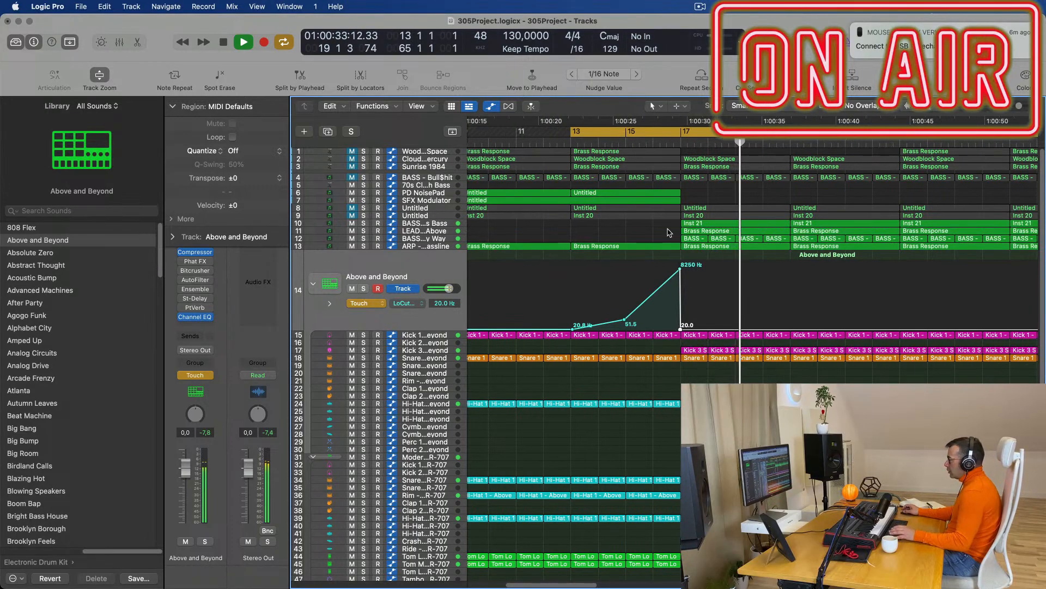
pyautogui.hscroll(-2, 572, 215)
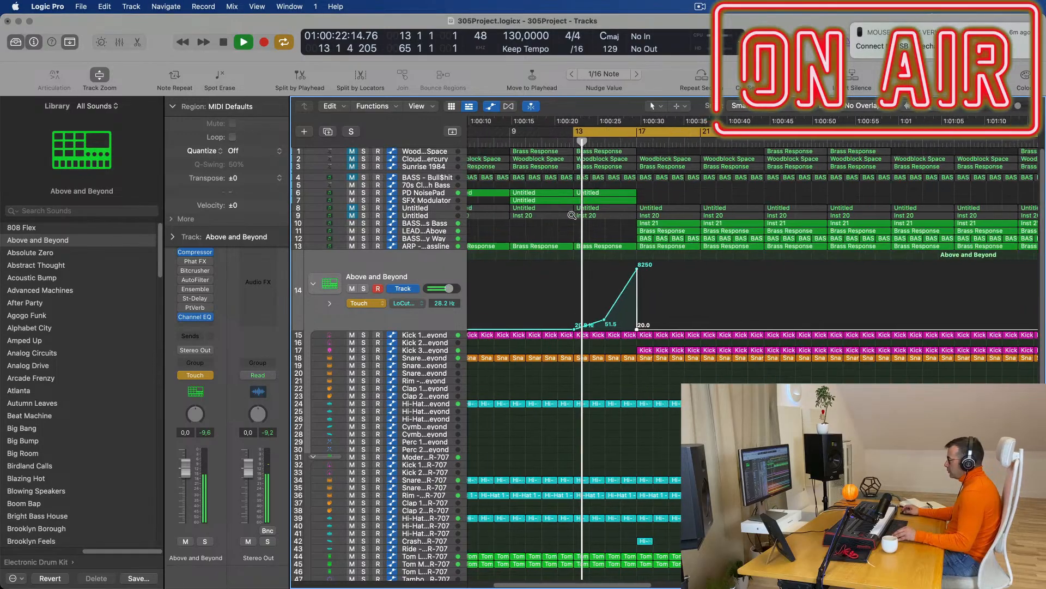
pyautogui.click(430, 223)
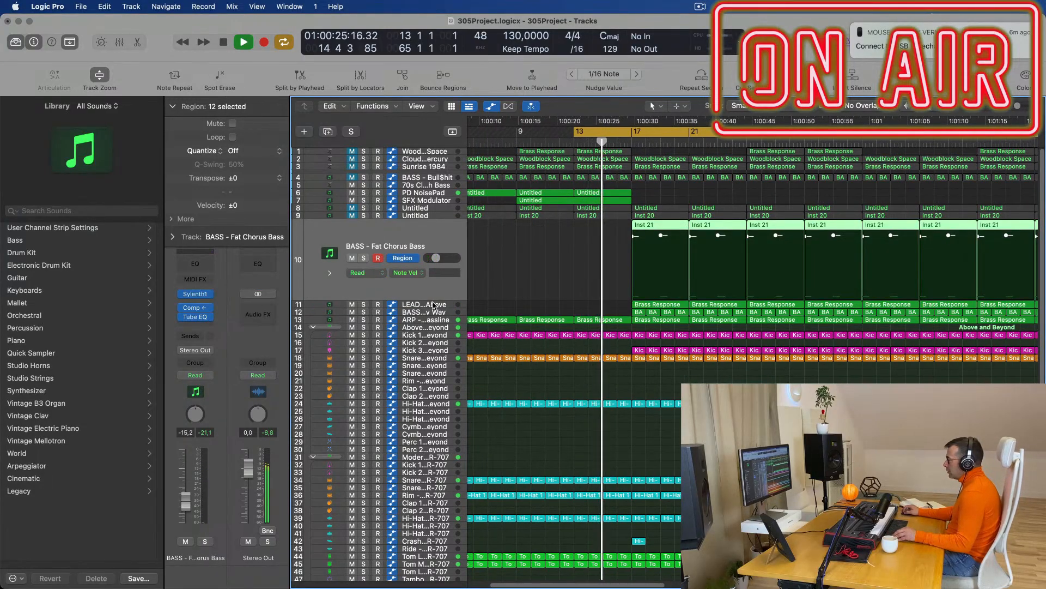
# Delete the Brass Response and Inst 21 regions at bar 17 on the lead tracks.
pyautogui.press('Down')
pyautogui.click(643, 233)
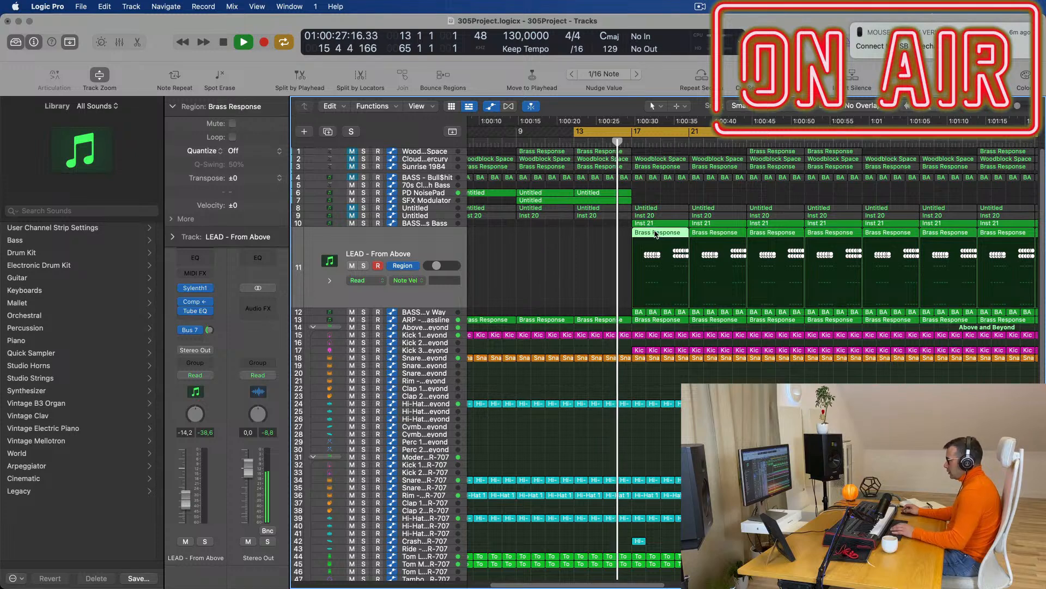
pyautogui.press('Delete')
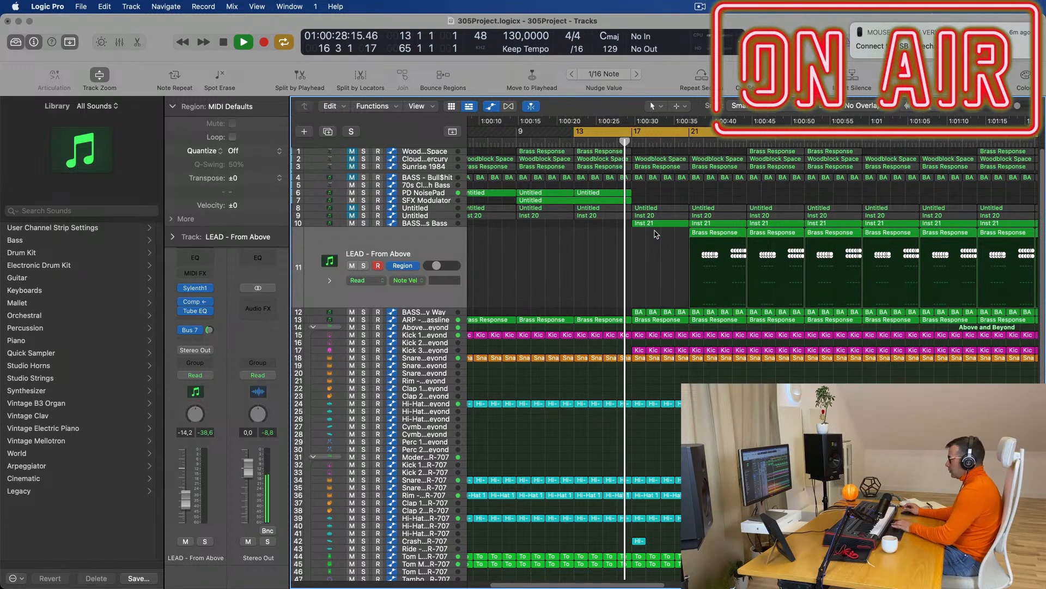
pyautogui.click(706, 233)
pyautogui.click(659, 224)
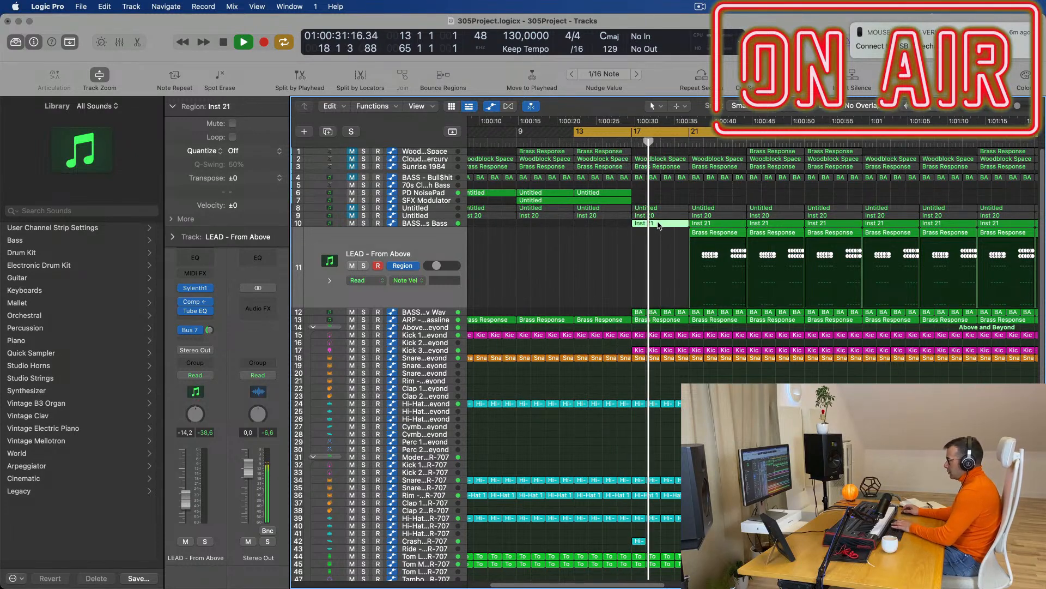
pyautogui.press('Delete')
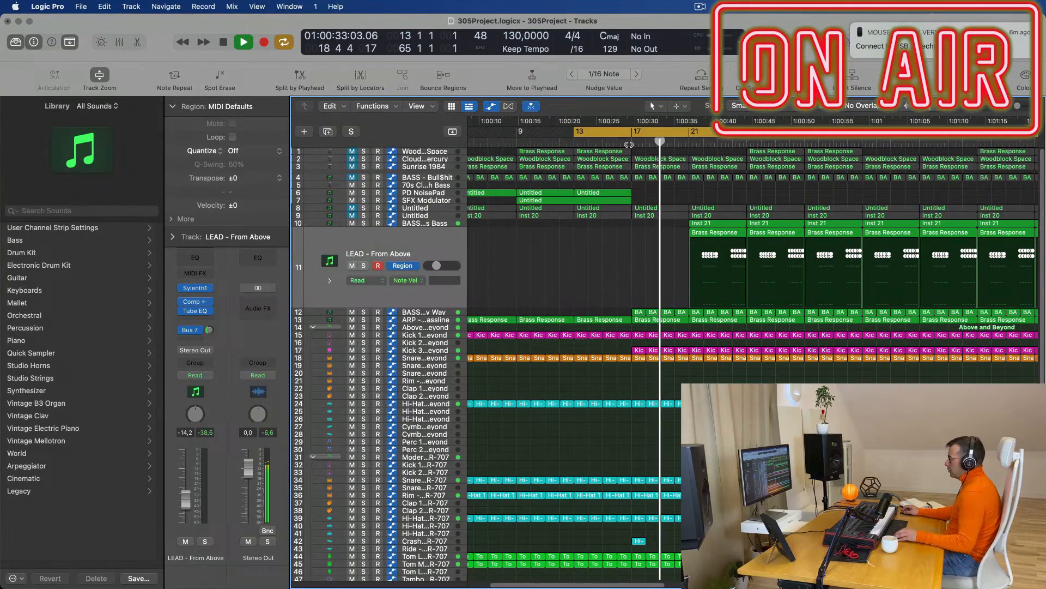
# Select all regions on the BASS - Get Outta My Way track and show its volume automation.
pyautogui.click(573, 144)
pyautogui.scroll(-3, 585, 330)
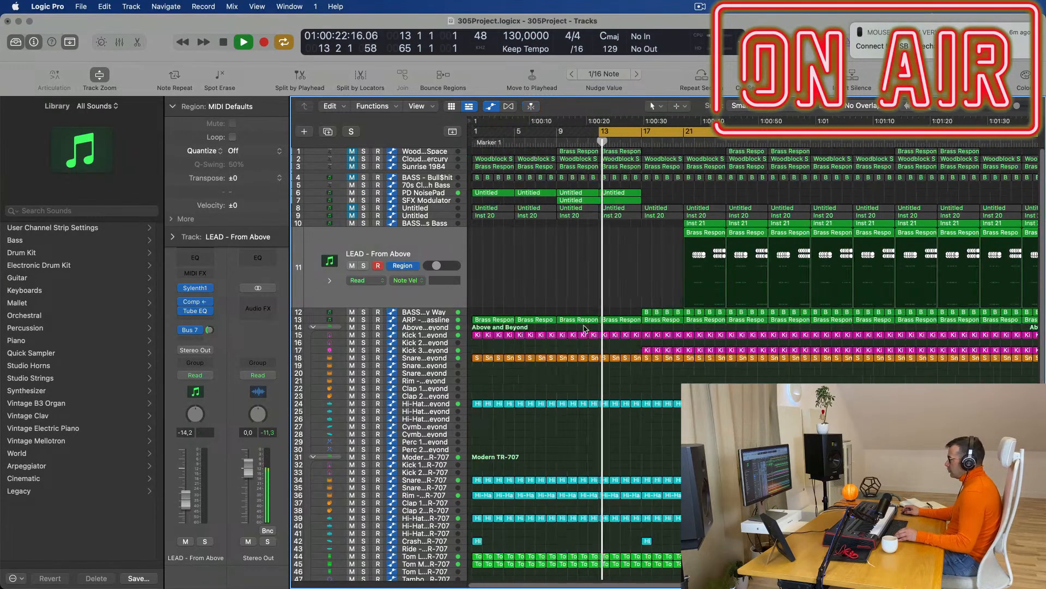
pyautogui.click(431, 312)
pyautogui.click(614, 276)
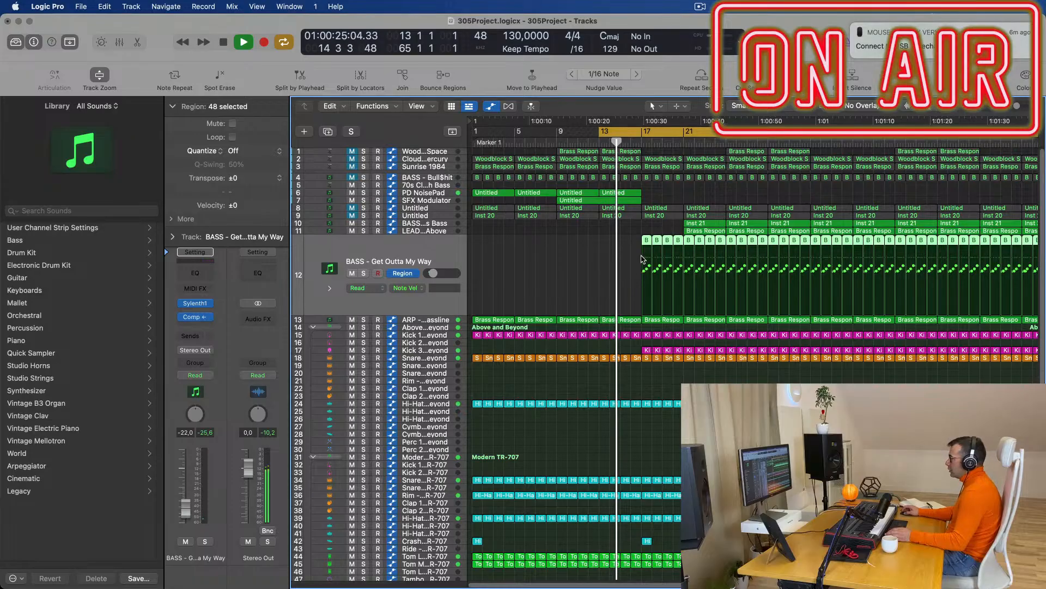
pyautogui.scroll(5, 643, 276)
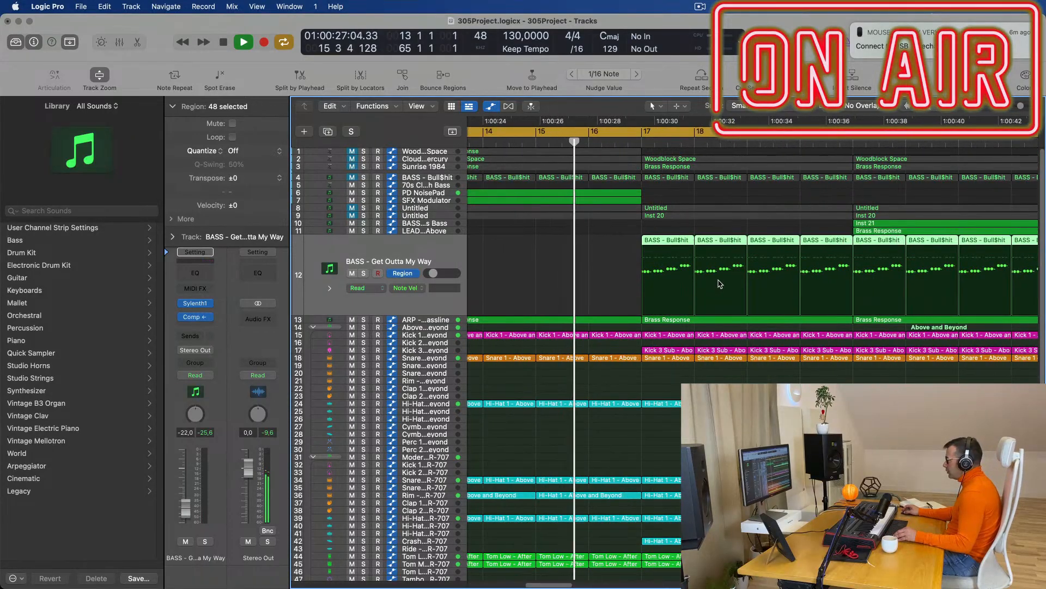
pyautogui.click(402, 275)
# Zoom out, play from bar 13 to audition the bass part, then deselect its regions.
pyautogui.press('super+Left')
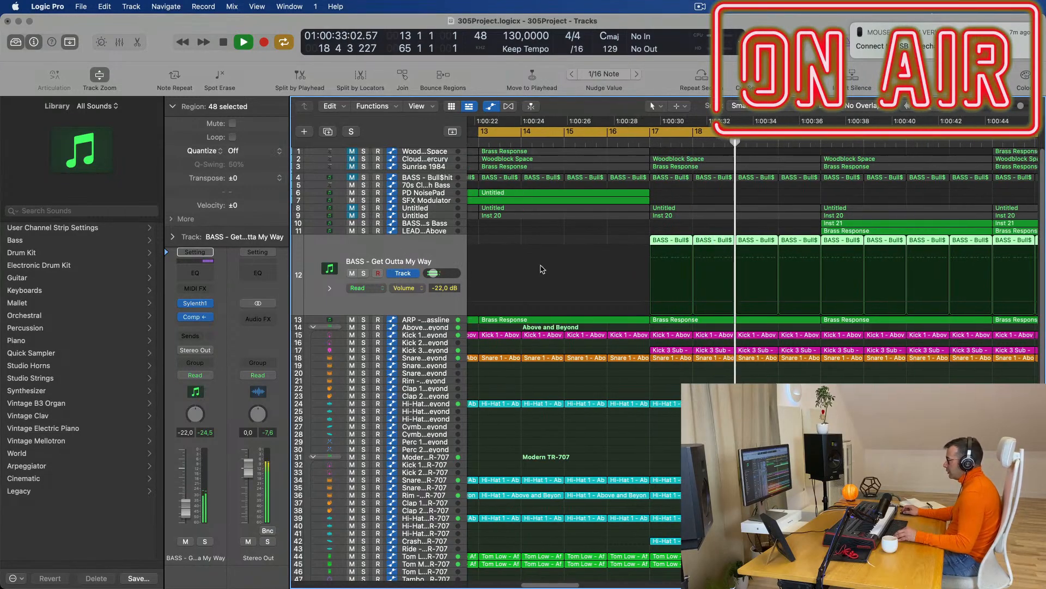
pyautogui.scroll(-6, 566, 251)
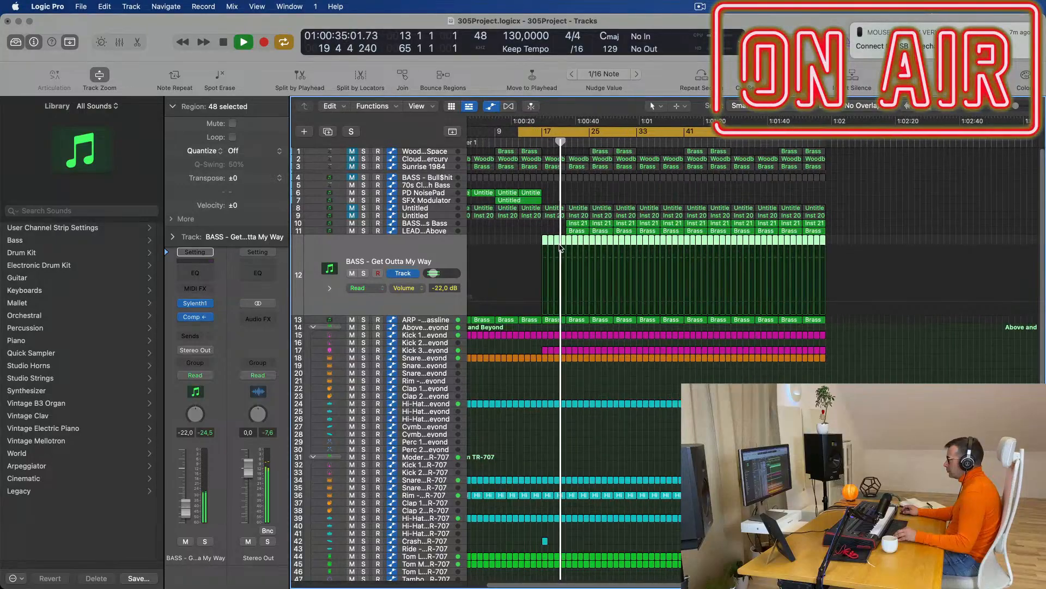
pyautogui.scroll(3, 589, 237)
pyautogui.press('space')
pyautogui.press('space')
pyautogui.scroll(3, 532, 236)
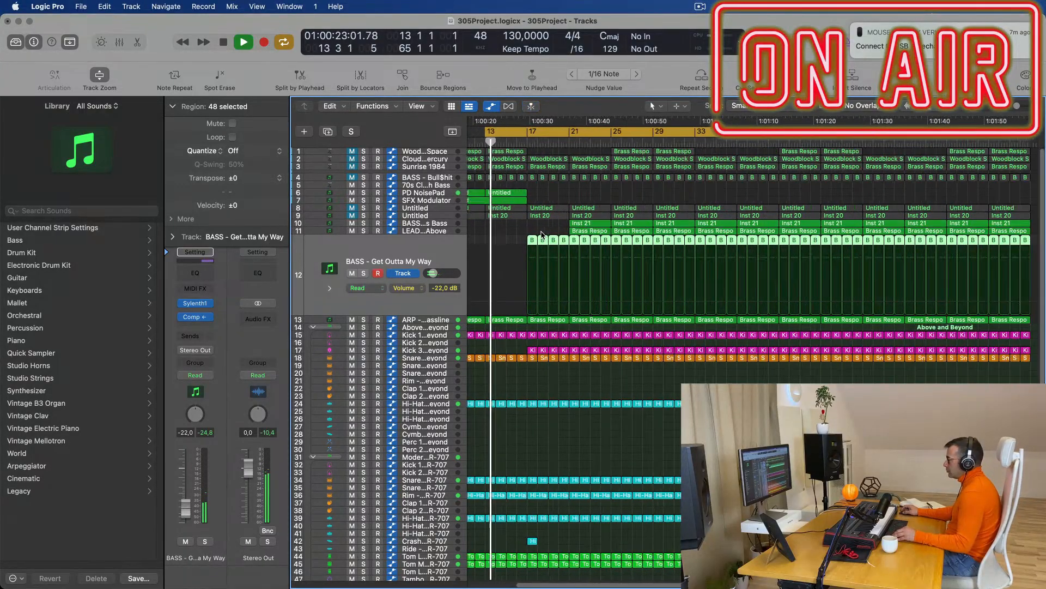
pyautogui.scroll(2, 537, 273)
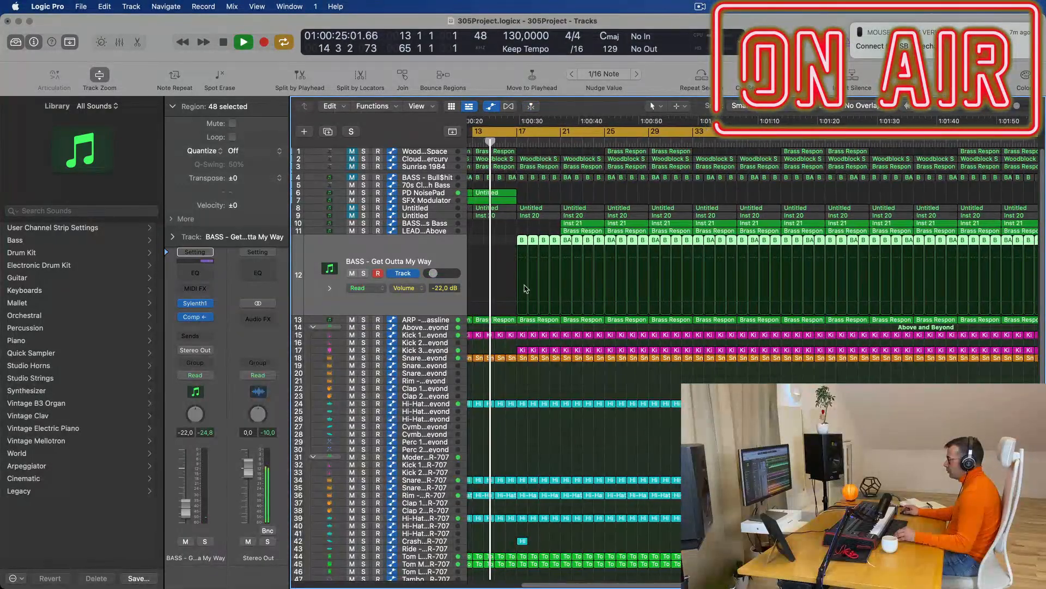
pyautogui.click(573, 227)
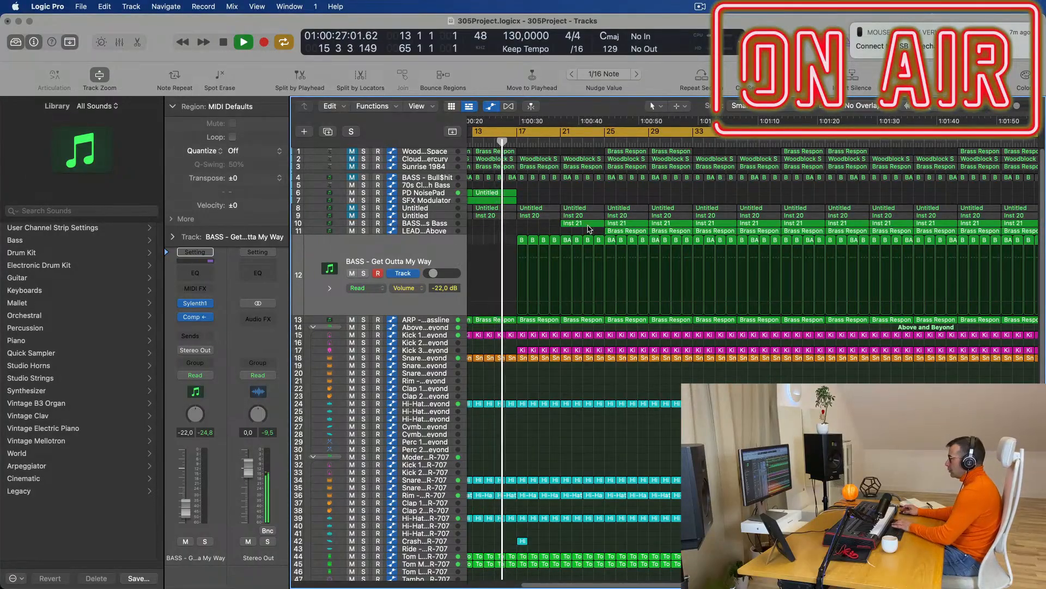
pyautogui.scroll(-3, 567, 205)
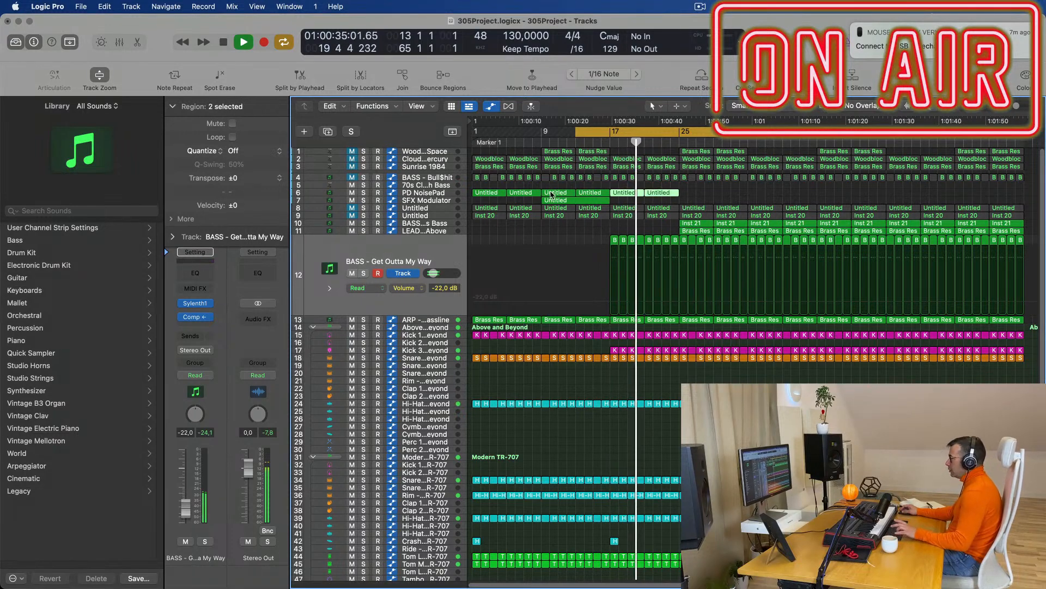
# Move the playhead near bar 17 and reselect all Get Outta My Way regions.
pyautogui.click(606, 144)
pyautogui.scroll(-5, 607, 190)
pyautogui.scroll(3, 653, 194)
pyautogui.scroll(1, 652, 193)
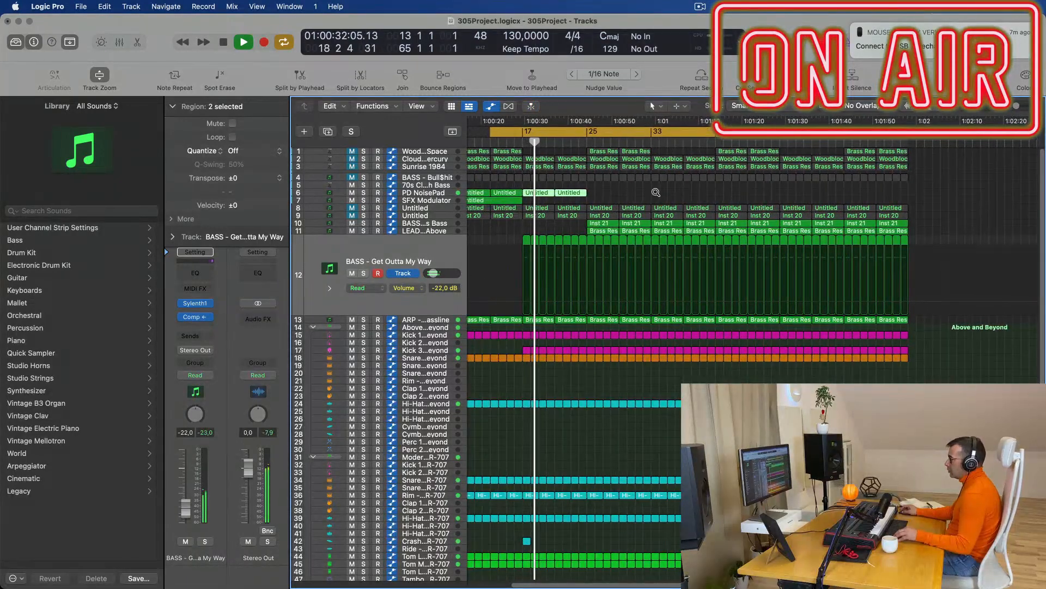
pyautogui.click(436, 248)
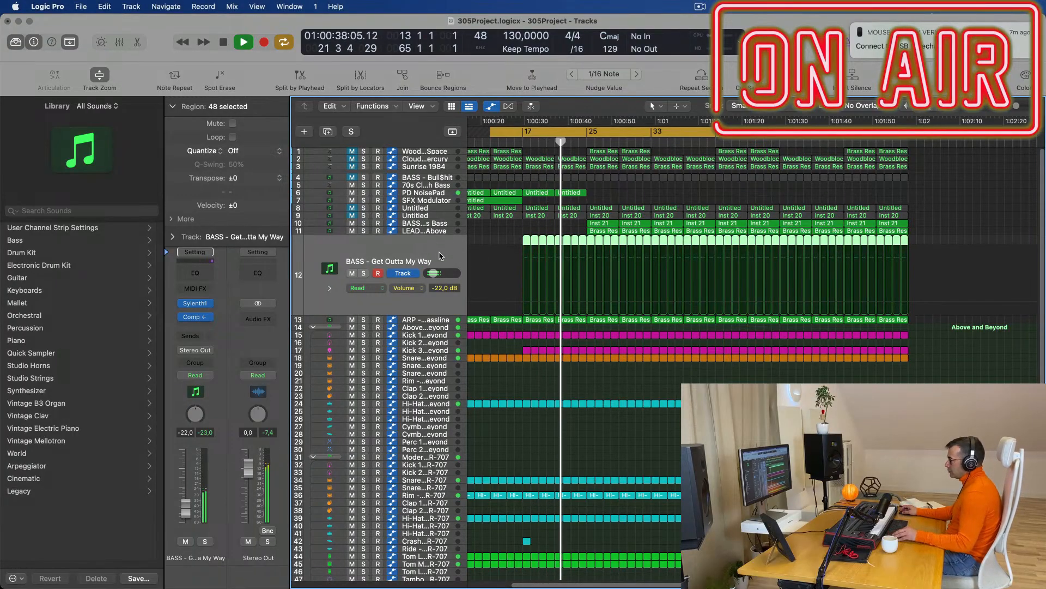
pyautogui.scroll(4, 438, 251)
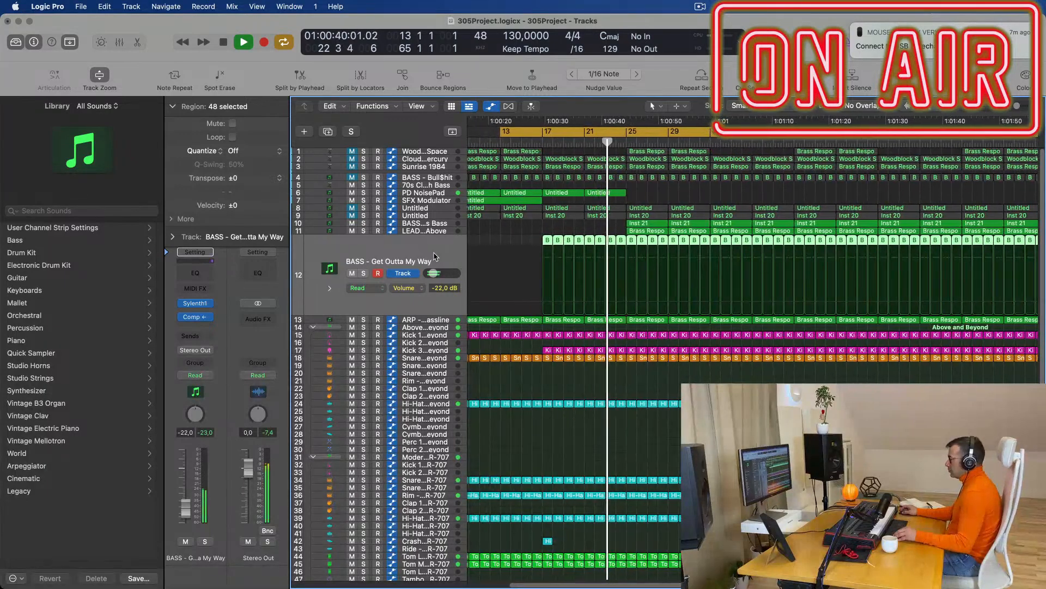
pyautogui.scroll(-3, 436, 255)
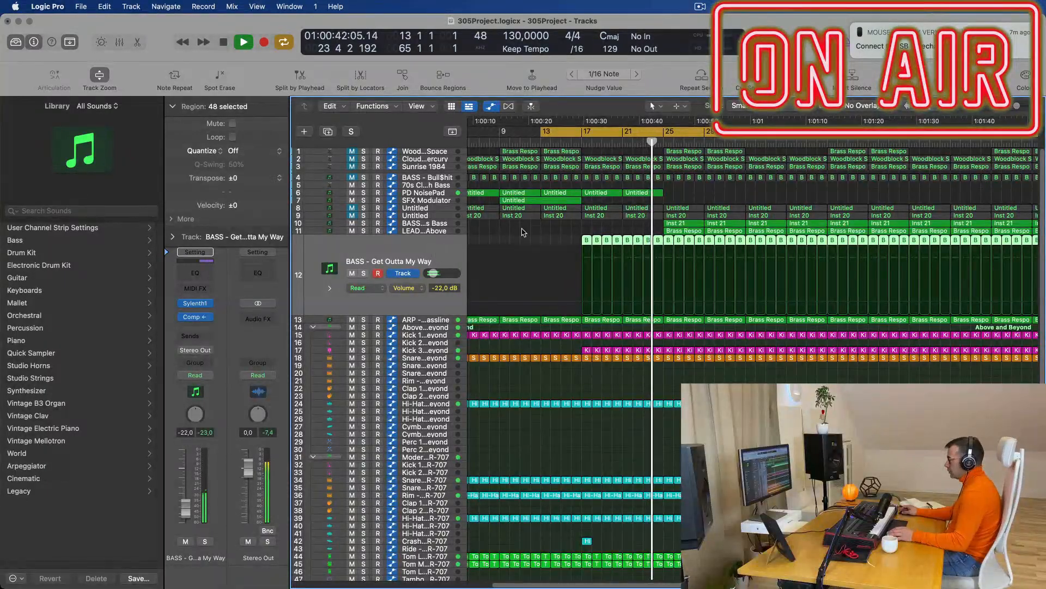
# Restart playback and set the cycle range to run from bar 17 to bar 25.
pyautogui.press('space')
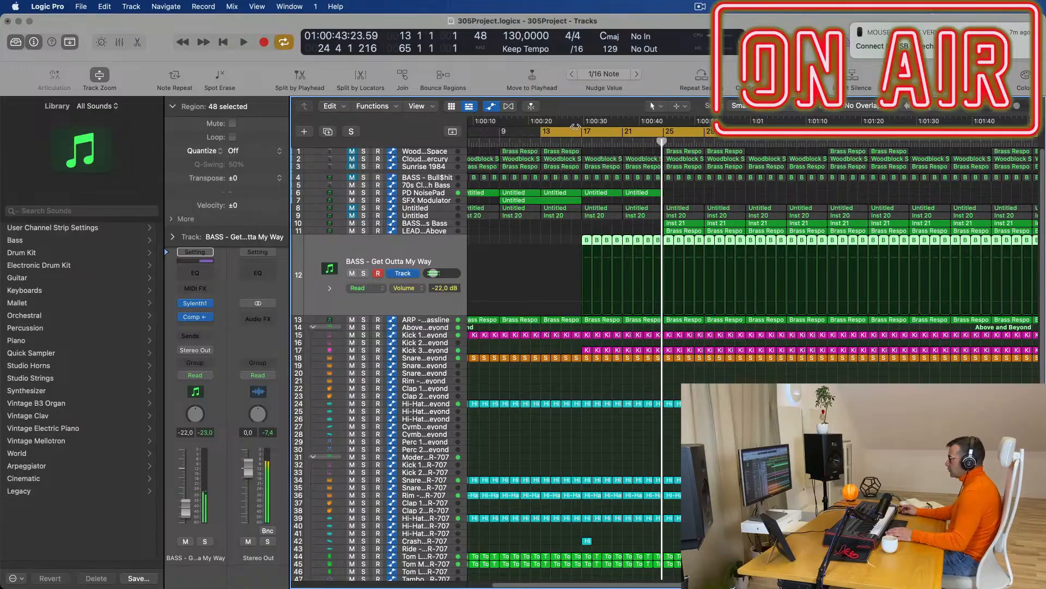
pyautogui.press('space')
pyautogui.moveTo(490, 134); pyautogui.dragTo(529, 134)
pyautogui.moveTo(696, 133); pyautogui.dragTo(613, 156)
pyautogui.scroll(-5, 554, 469)
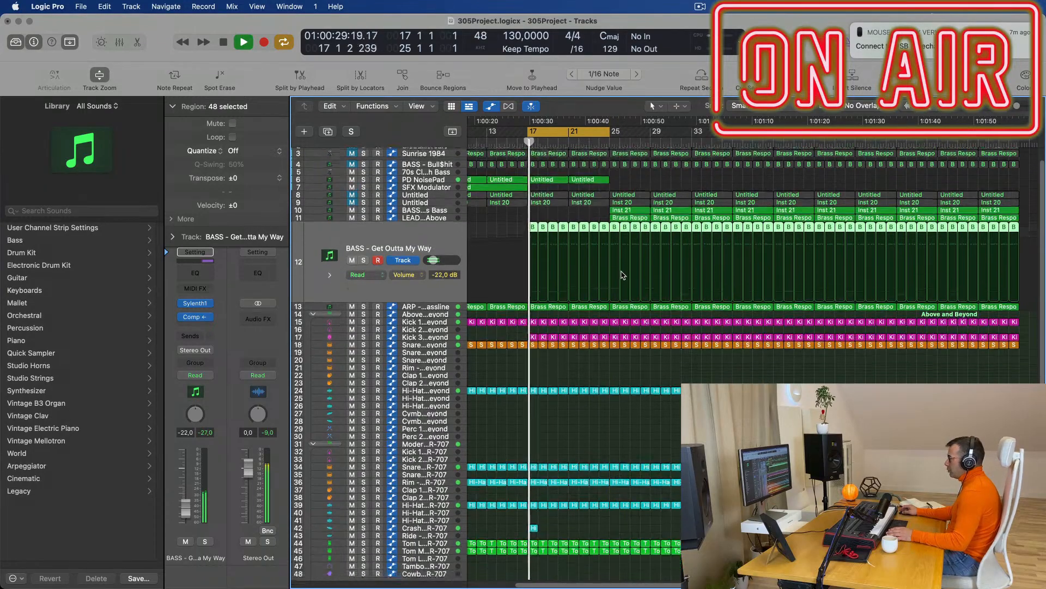
# Copy the Hi-Hat 1 region onto the Ride track at bar 17 and open it in the Piano Roll.
pyautogui.press('space')
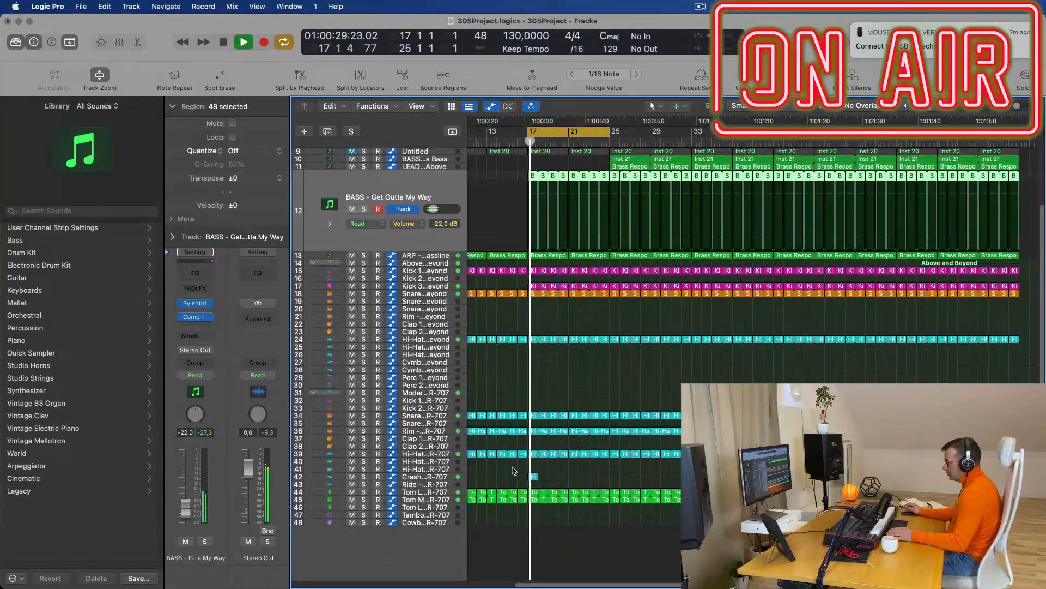
pyautogui.moveTo(534, 460); pyautogui.dragTo(533, 483)
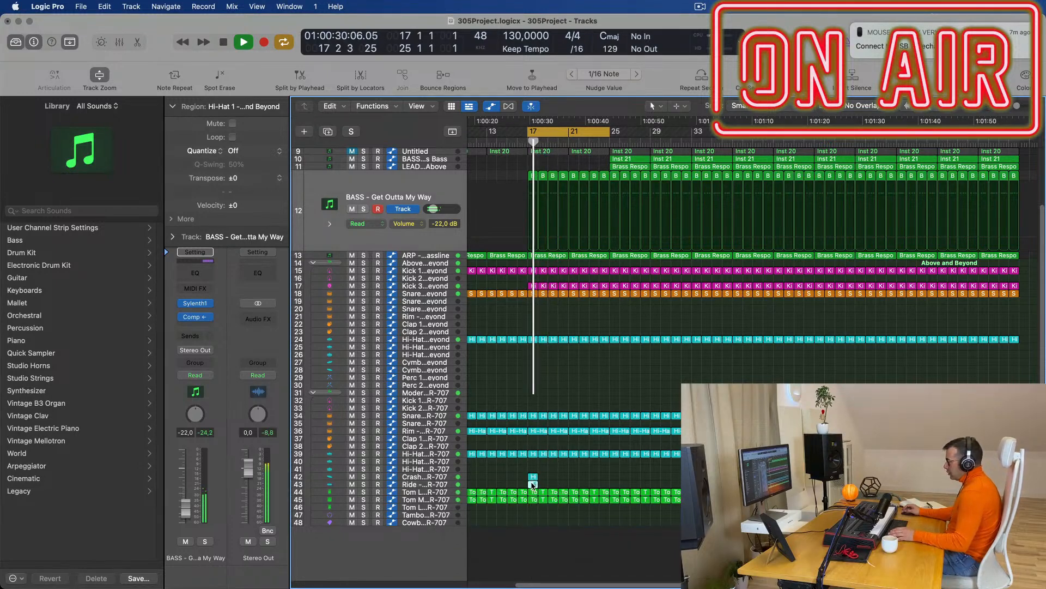
pyautogui.doubleClick(533, 484)
pyautogui.press('space')
pyautogui.hscroll(5, 538, 540)
pyautogui.hscroll(-5, 543, 543)
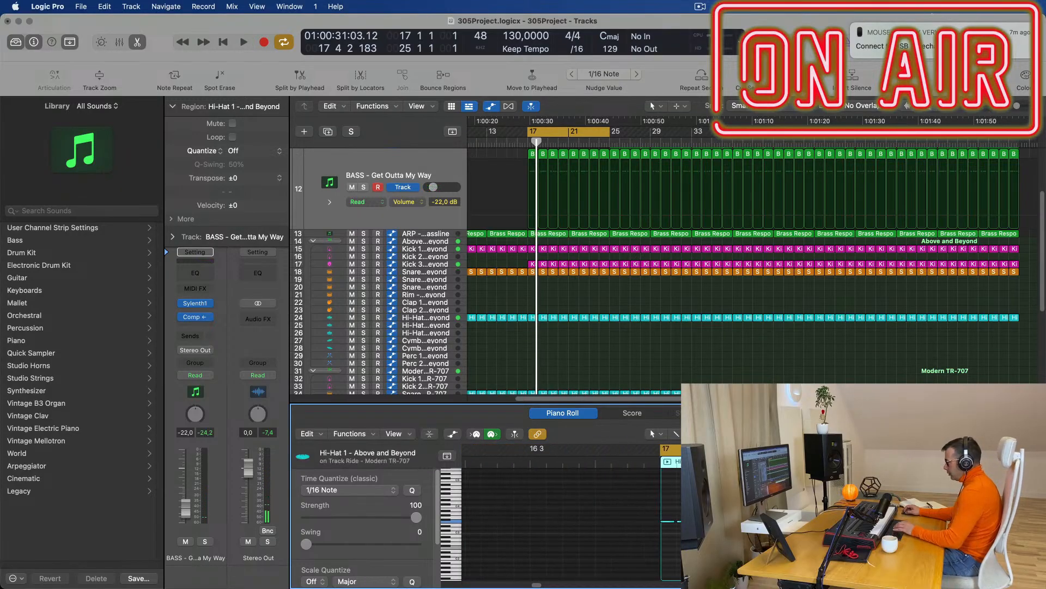
# Select a note in the hi-hat pattern and audition the section from bar 17.
pyautogui.click(700, 521)
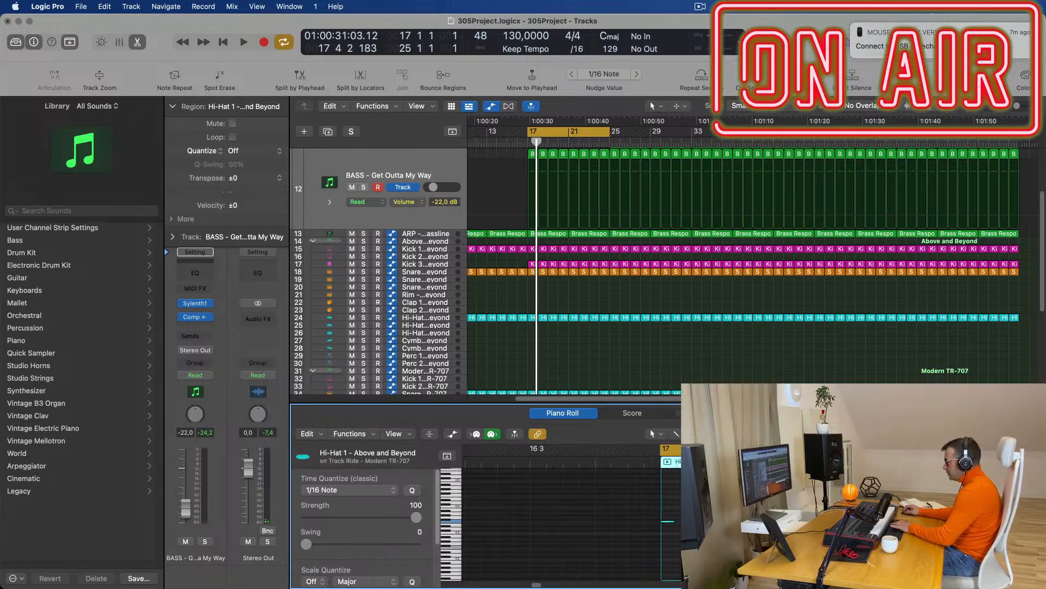
pyautogui.press('space')
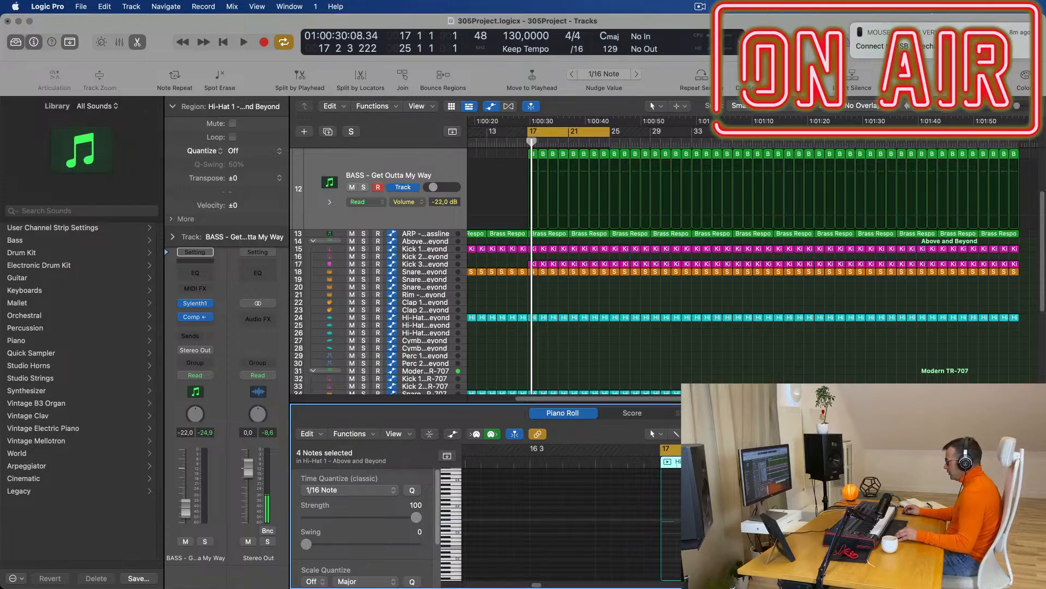
pyautogui.press('space')
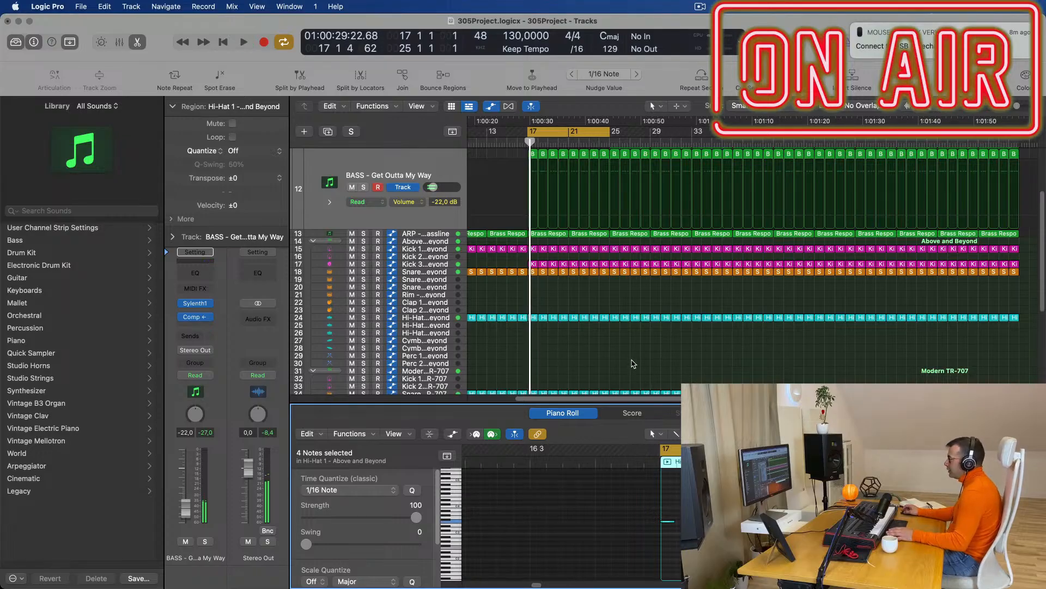
pyautogui.scroll(-10, 612, 360)
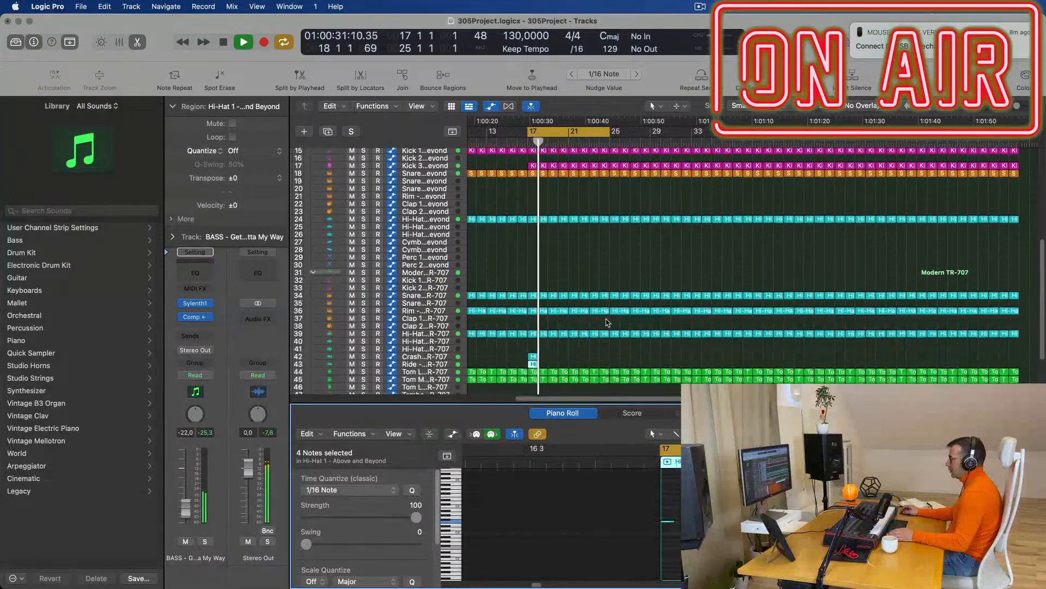
pyautogui.press('space')
pyautogui.press('space')
# Focus the Ride - Modern TR-707 track to hear the new ride part, then move to ARP - Fat Bassline.
pyautogui.click(433, 327)
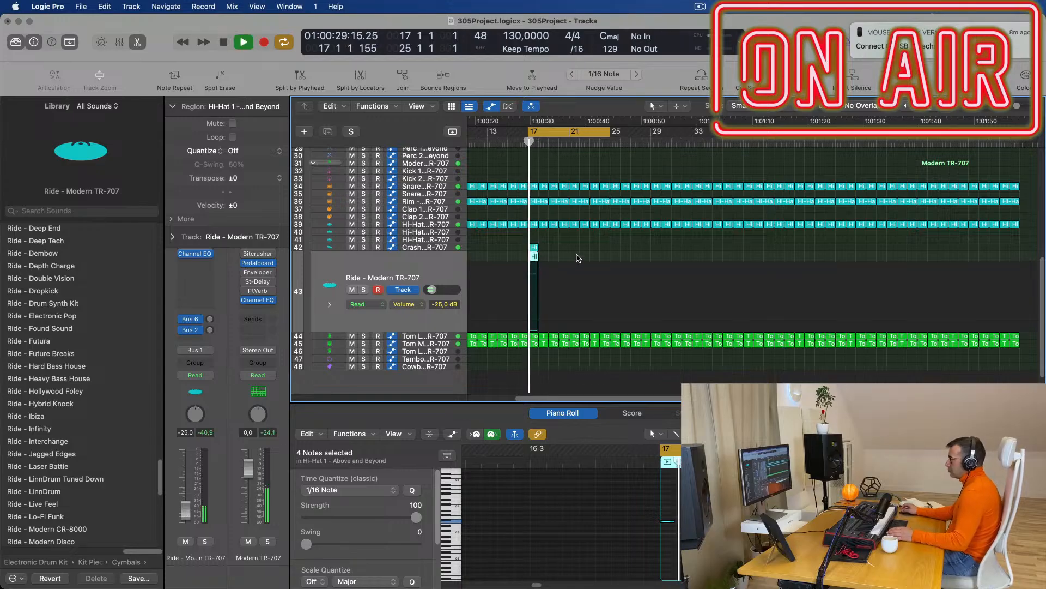
pyautogui.press('space')
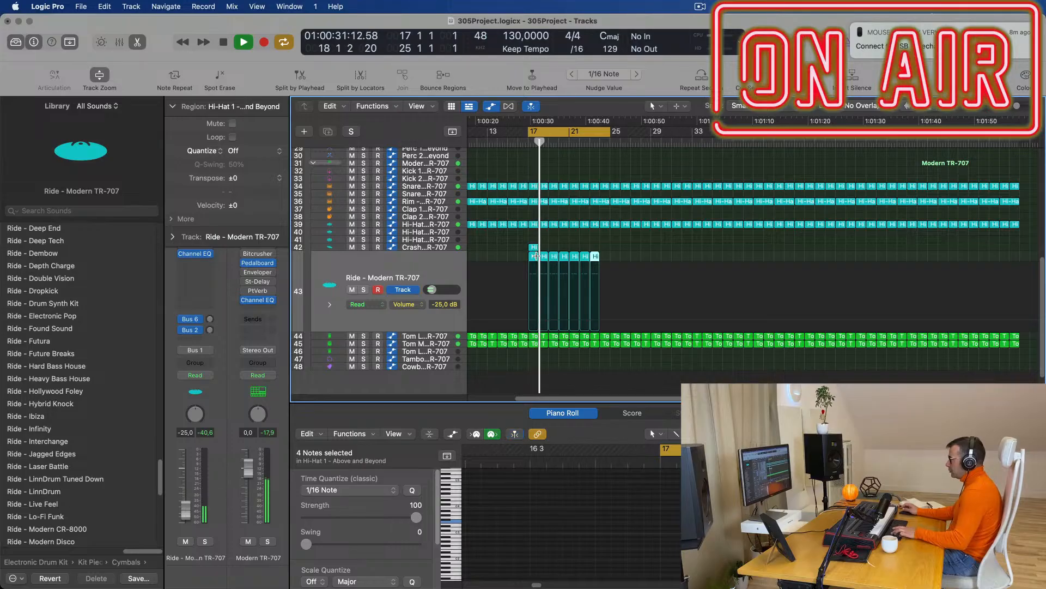
pyautogui.scroll(5, 619, 245)
pyautogui.scroll(-4, 621, 273)
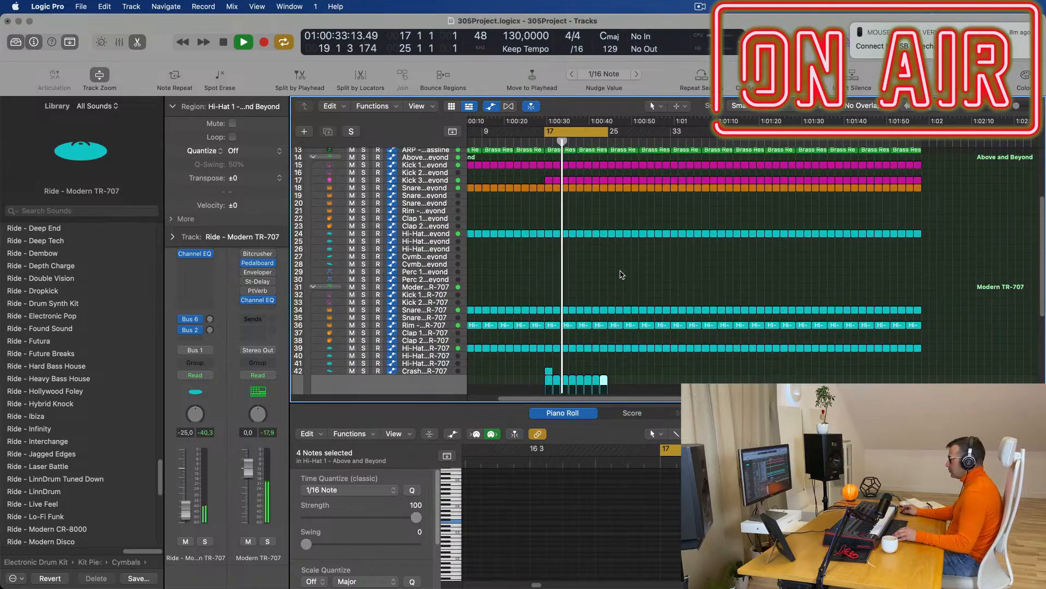
pyautogui.scroll(3, 620, 273)
pyautogui.scroll(-2, 620, 273)
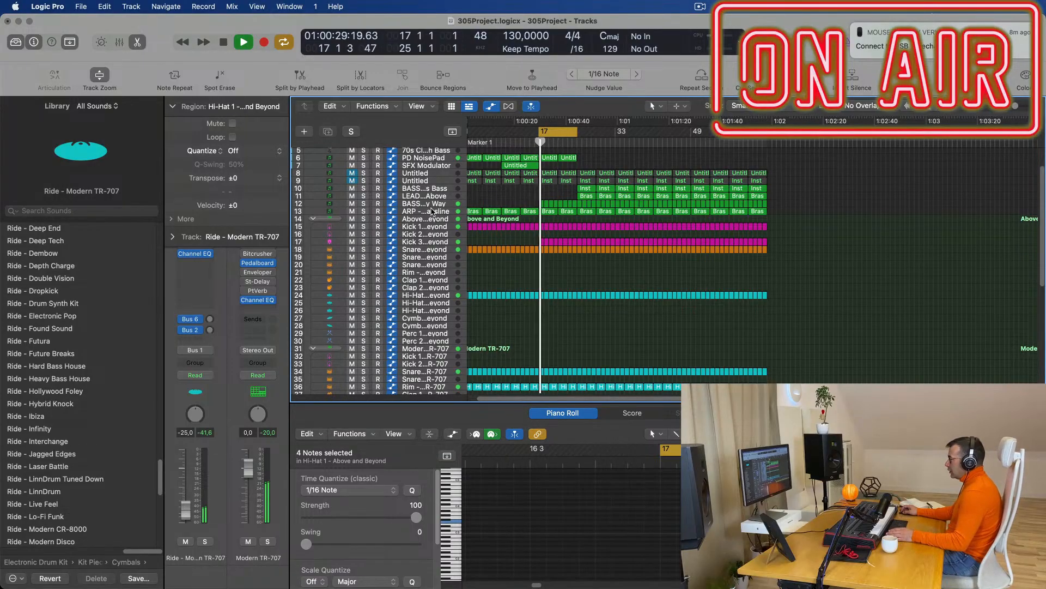
pyautogui.click(432, 211)
# Raise the ARP - Fat Bassline automation so it ramps upward into bar 21, then replay the loop.
pyautogui.scroll(2, 573, 279)
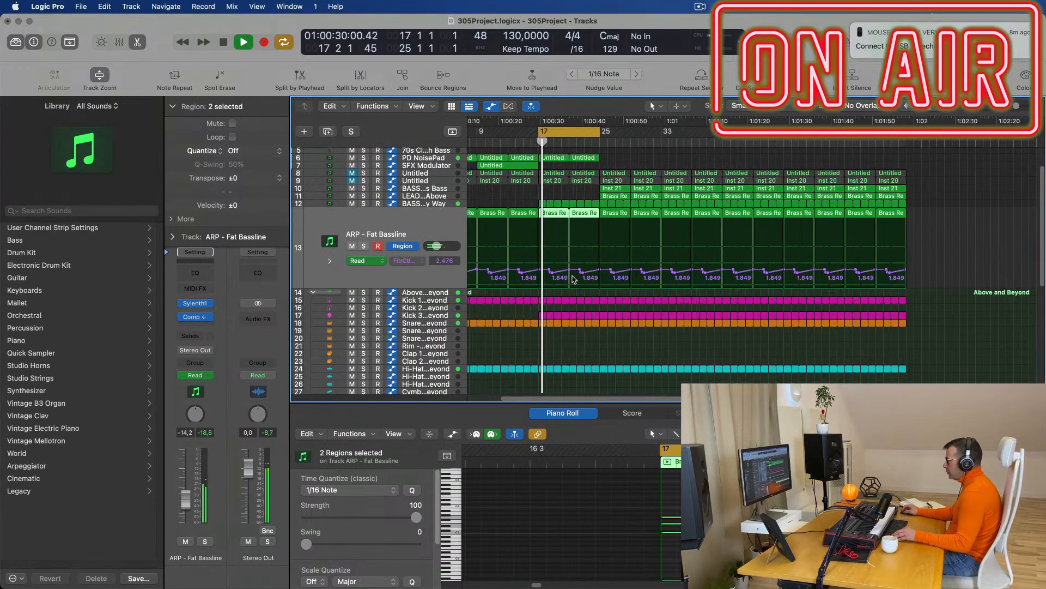
pyautogui.scroll(2, 569, 276)
pyautogui.moveTo(599, 272); pyautogui.dragTo(598, 254)
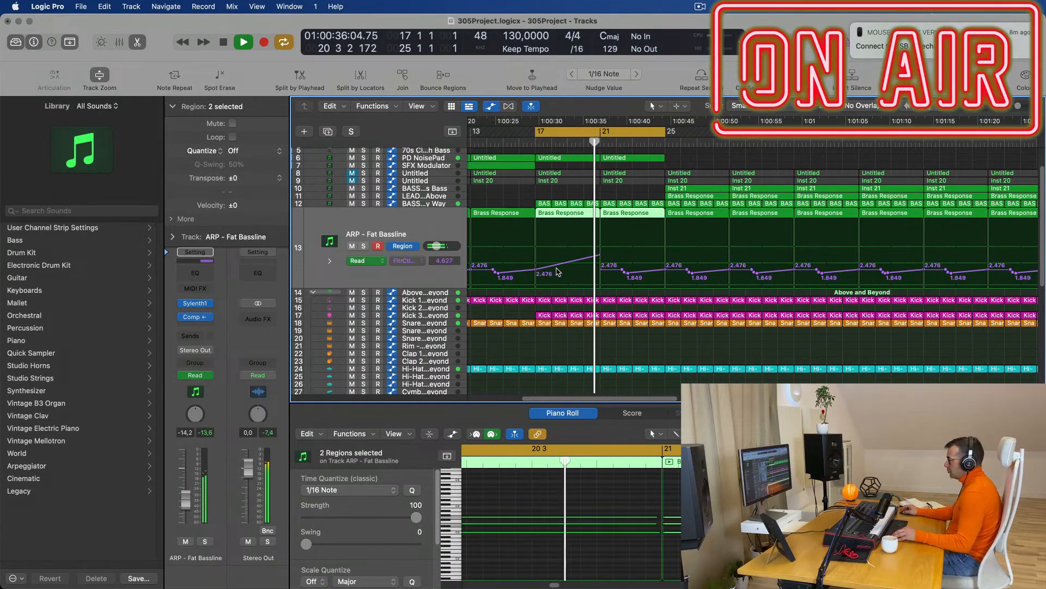
pyautogui.scroll(-1, 564, 267)
pyautogui.press('space')
# Option-drag the Inst 21 region from bar 25 to make a copy at bar 21.
pyautogui.moveTo(691, 189); pyautogui.dragTo(633, 191)
pyautogui.press('super+Left')
pyautogui.press('super+Left')
pyautogui.press('super+Left')
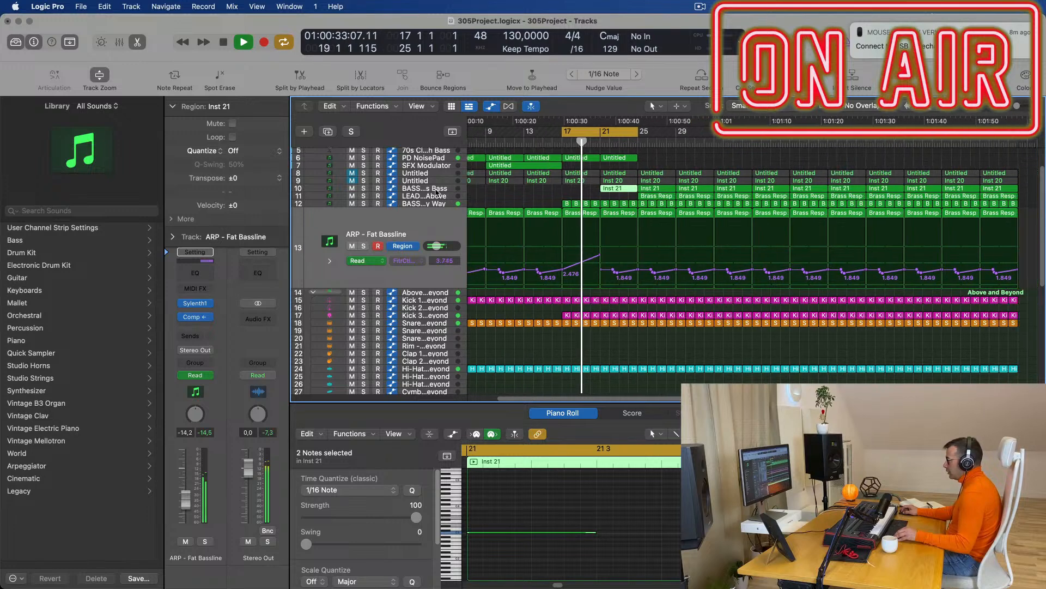
pyautogui.click(436, 189)
pyautogui.press('super+Left')
pyautogui.press('super+Left')
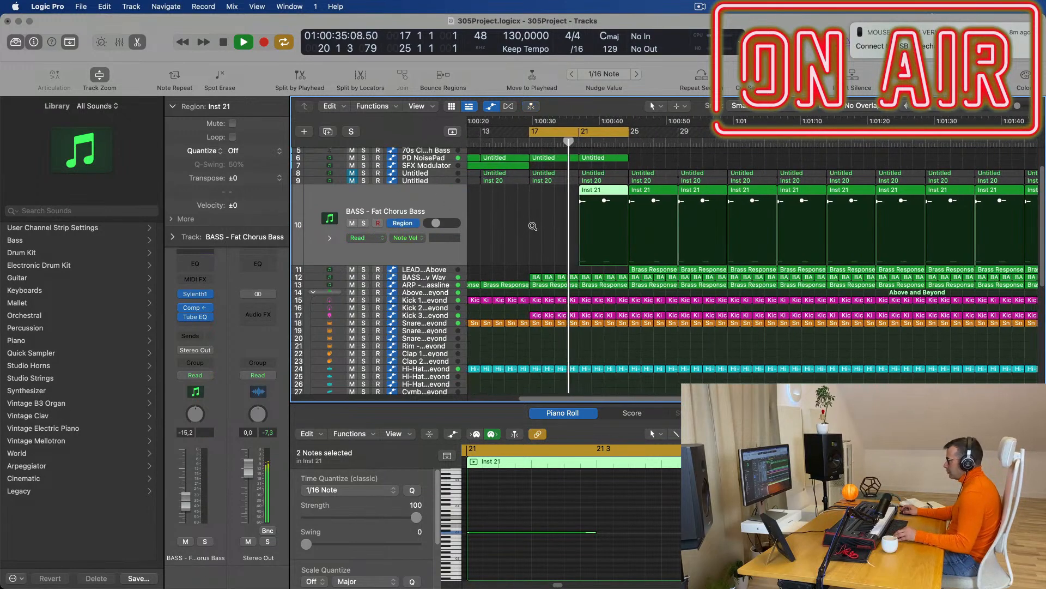
pyautogui.hscroll(-1, 539, 228)
pyautogui.hscroll(3, 572, 228)
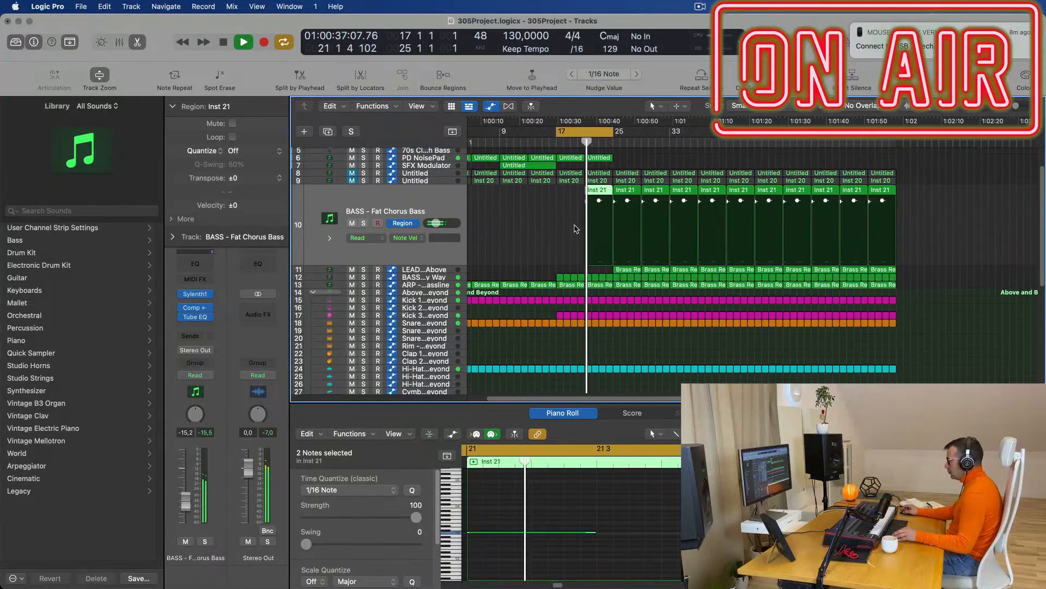
pyautogui.hscroll(5, 577, 227)
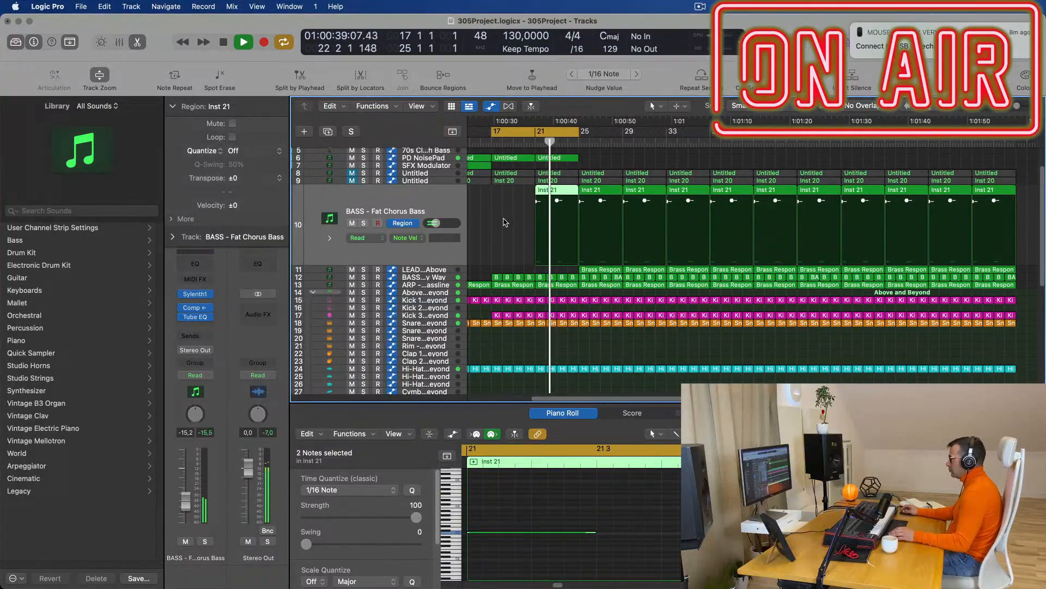
pyautogui.press('space')
pyautogui.press('space')
pyautogui.press('super+Right')
pyautogui.press('super+Right')
pyautogui.press('super+Right')
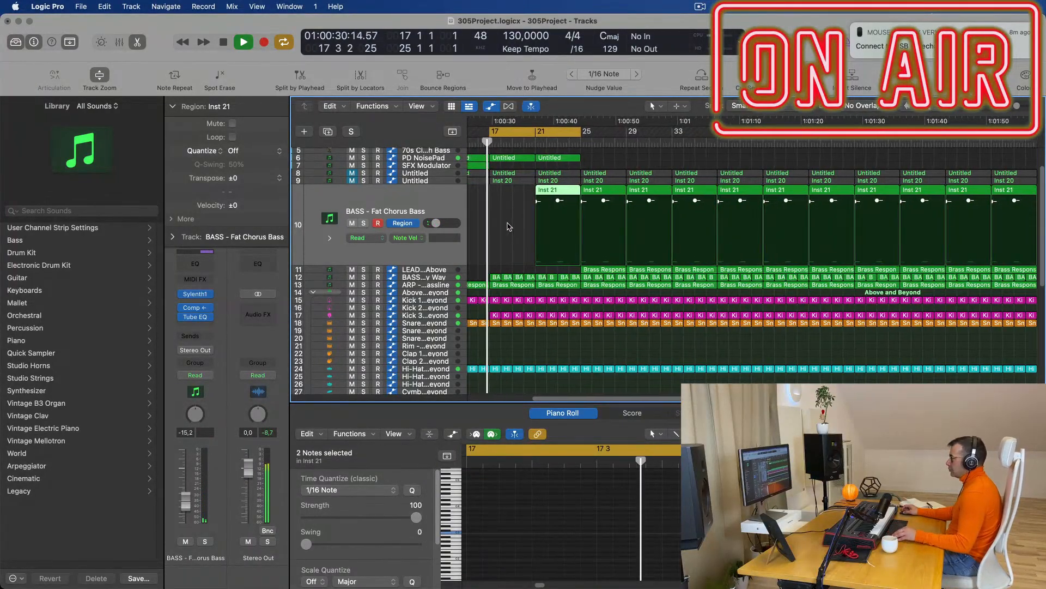
pyautogui.press('super+Left')
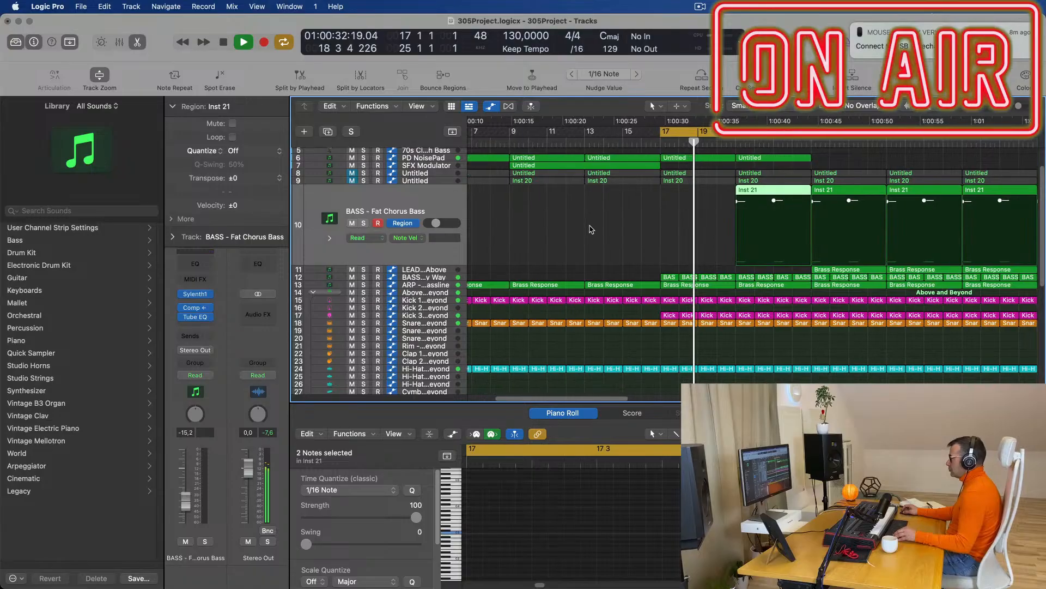
pyautogui.press('super+Left')
pyautogui.press('super+Left')
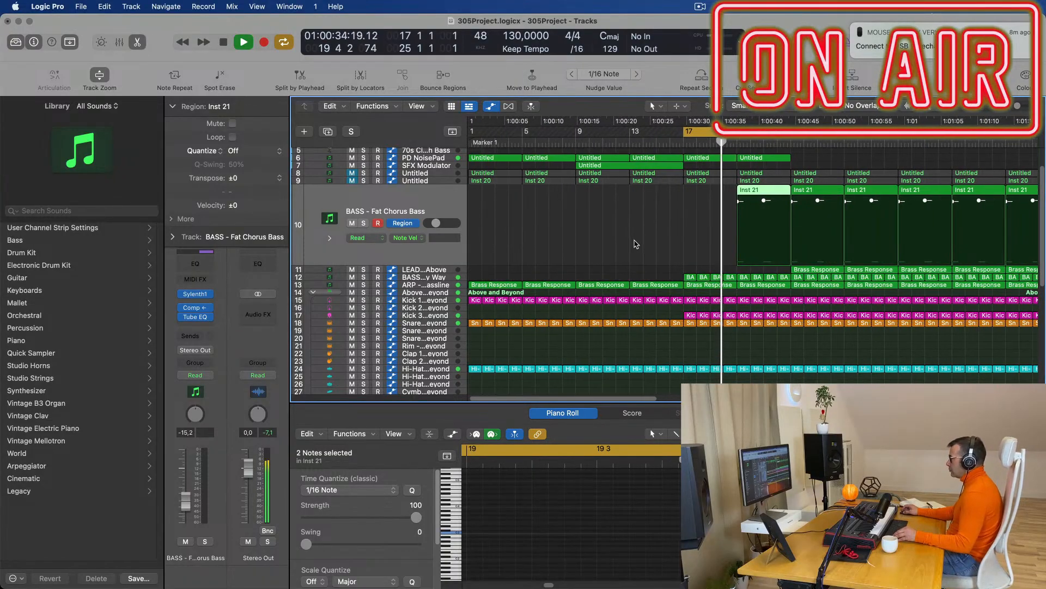
pyautogui.press('super+Right')
pyautogui.press('super+Right')
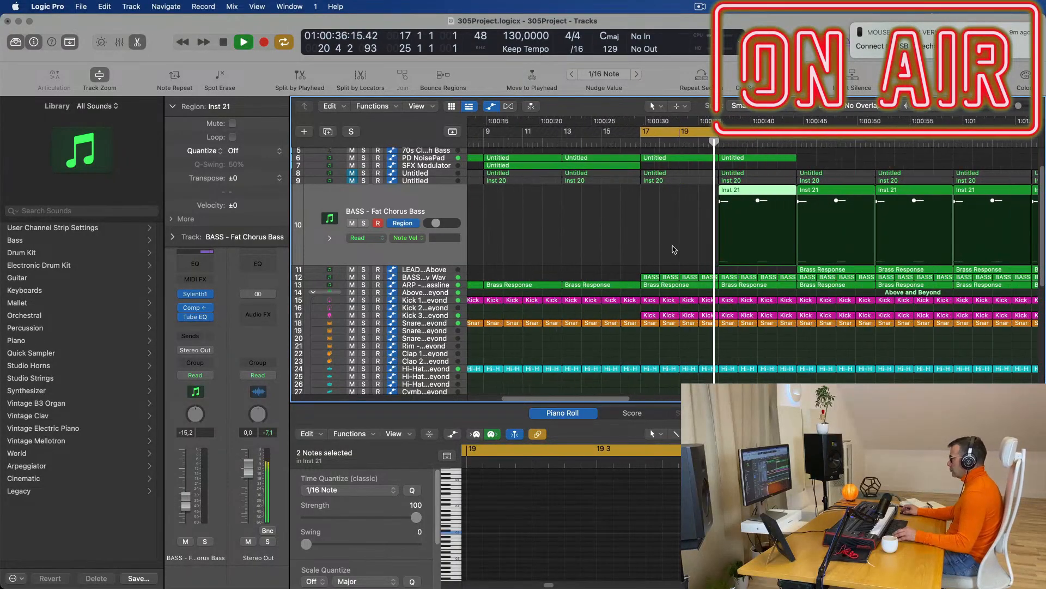
pyautogui.click(445, 279)
pyautogui.click(442, 288)
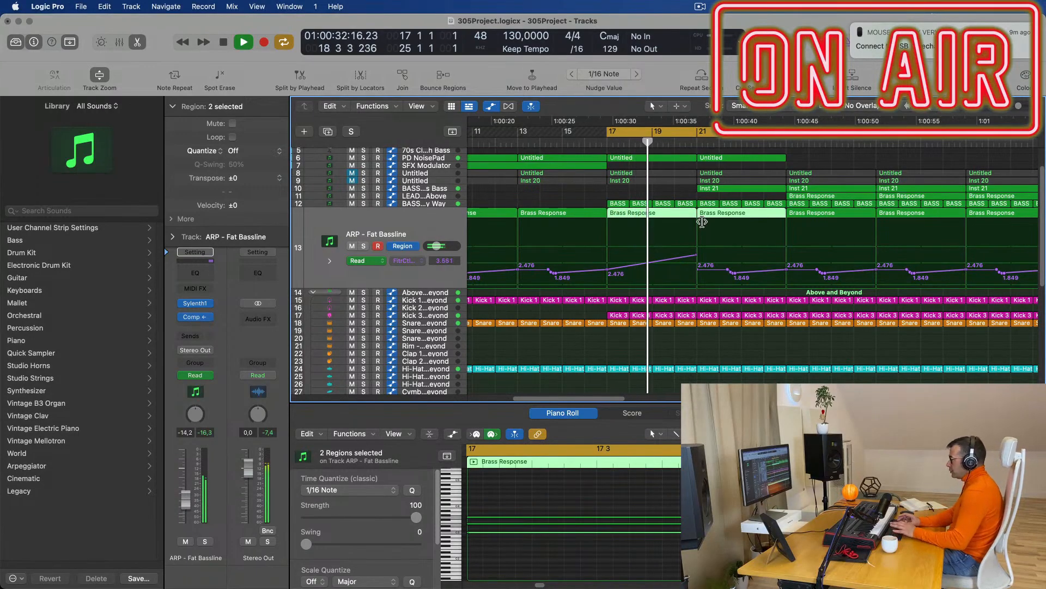
# Join the two Brass Response regions with Cmd-J and nudge the 4.706 automation peak right.
pyautogui.press('super+j')
pyautogui.moveTo(697, 270); pyautogui.dragTo(701, 270)
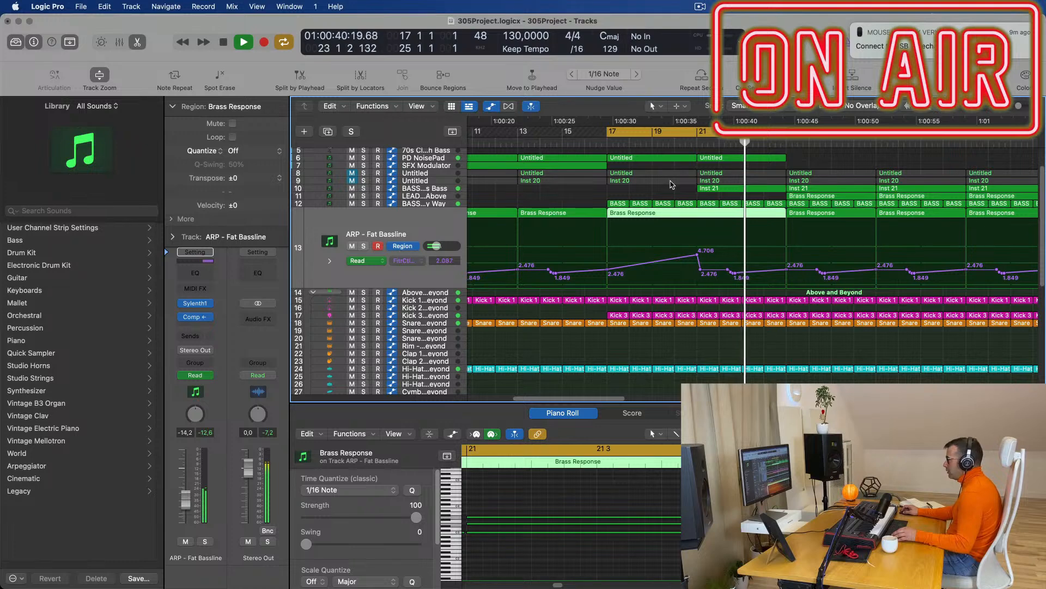
pyautogui.press('space')
pyautogui.press('space')
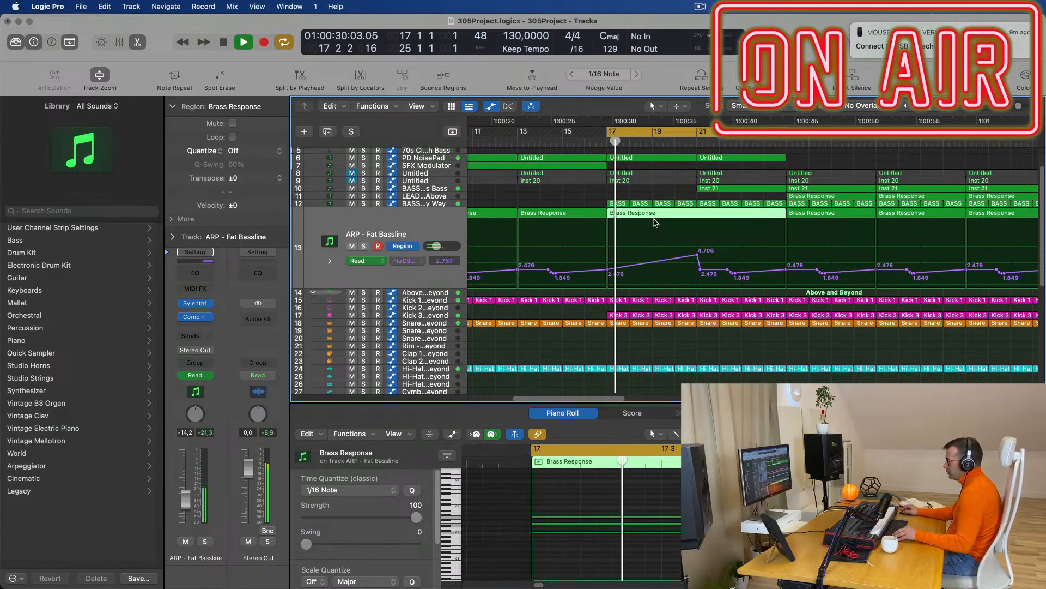
# Scroll through the tracks and select the BASS - Fat Chorus Bass track.
pyautogui.scroll(-2, 655, 222)
pyautogui.scroll(-2, 613, 207)
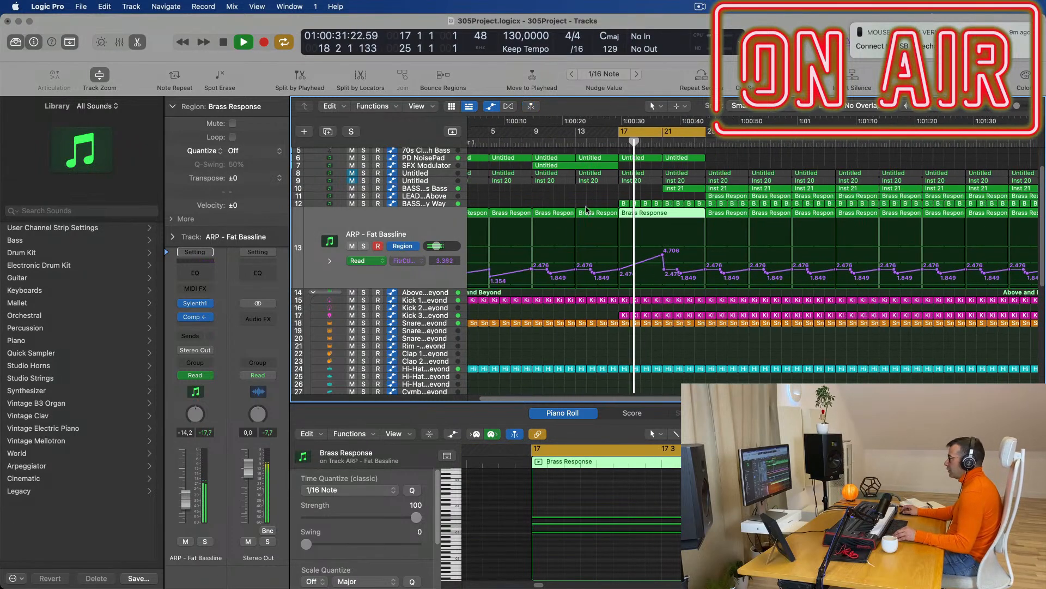
pyautogui.scroll(-1, 591, 210)
pyautogui.scroll(2, 594, 210)
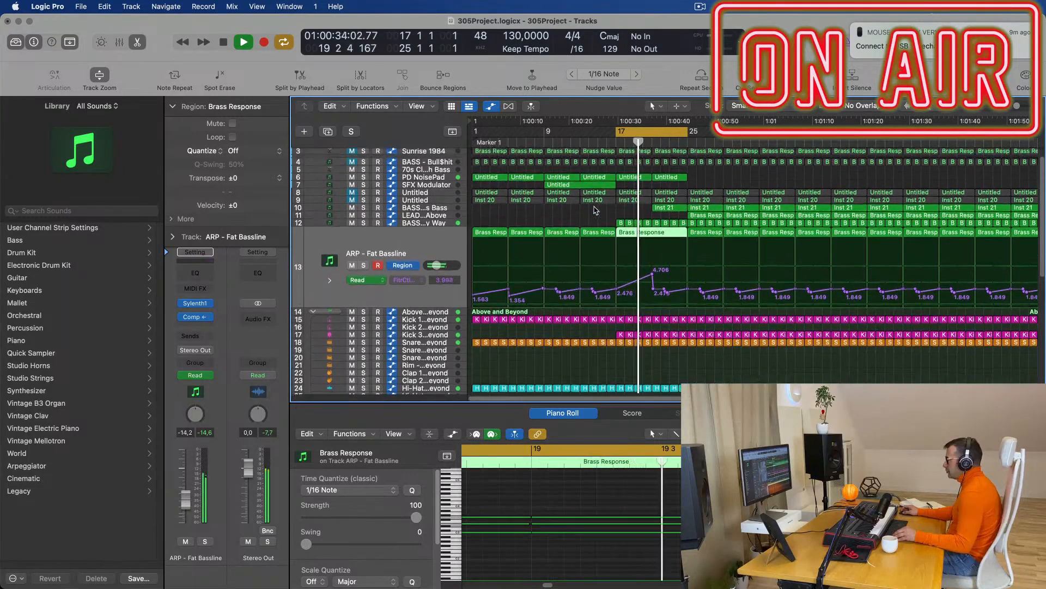
pyautogui.scroll(2, 649, 250)
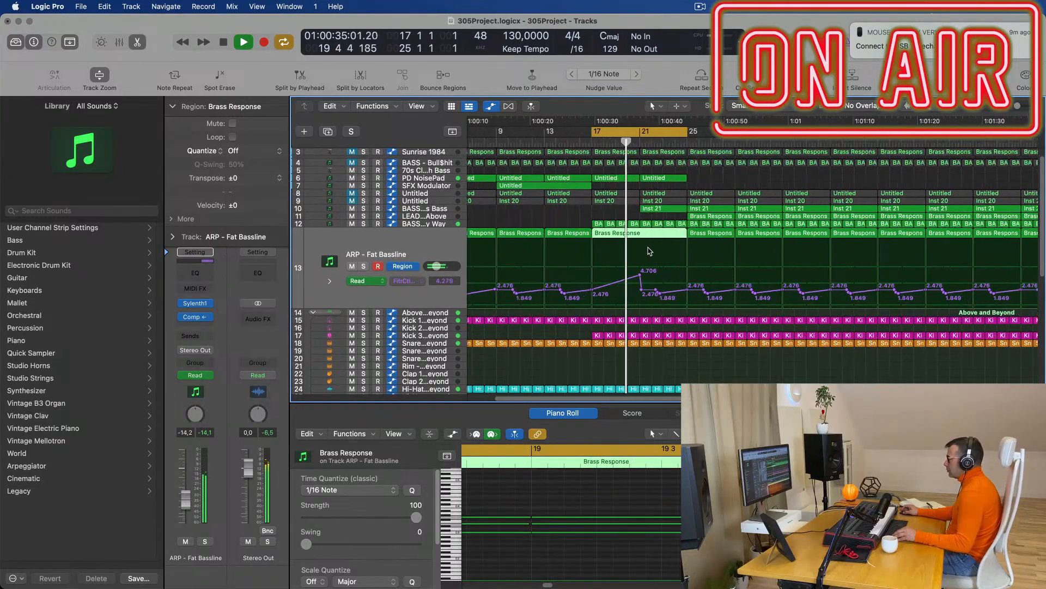
pyautogui.click(457, 212)
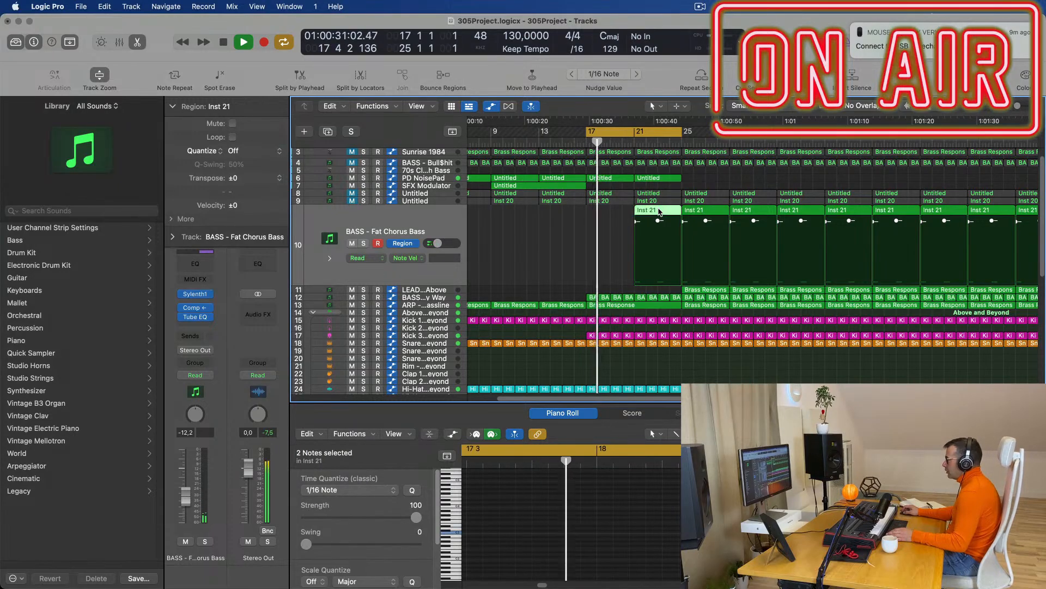
# Shorten the note in the Inst 21 region on the Fat Chorus Bass track, then replay.
pyautogui.press('e')
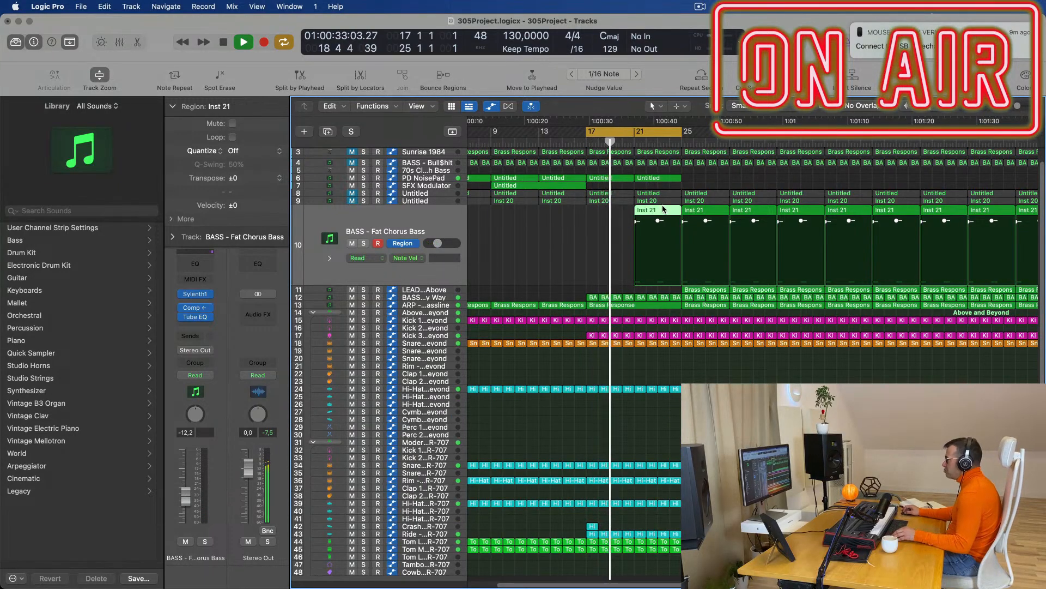
pyautogui.press('e')
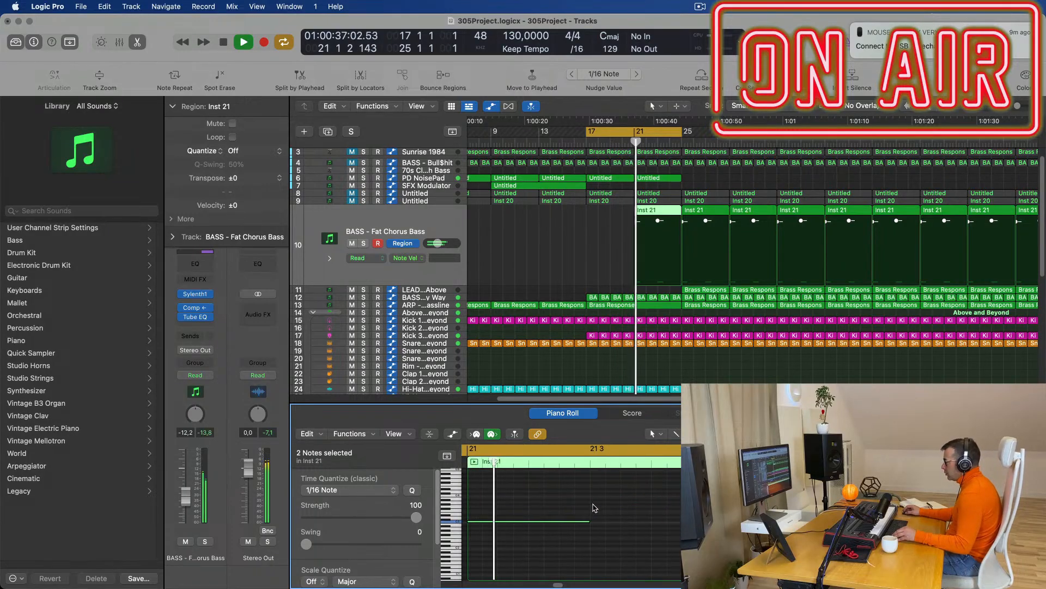
pyautogui.click(548, 502)
pyautogui.moveTo(587, 520); pyautogui.dragTo(515, 531)
pyautogui.press('space')
pyautogui.press('space')
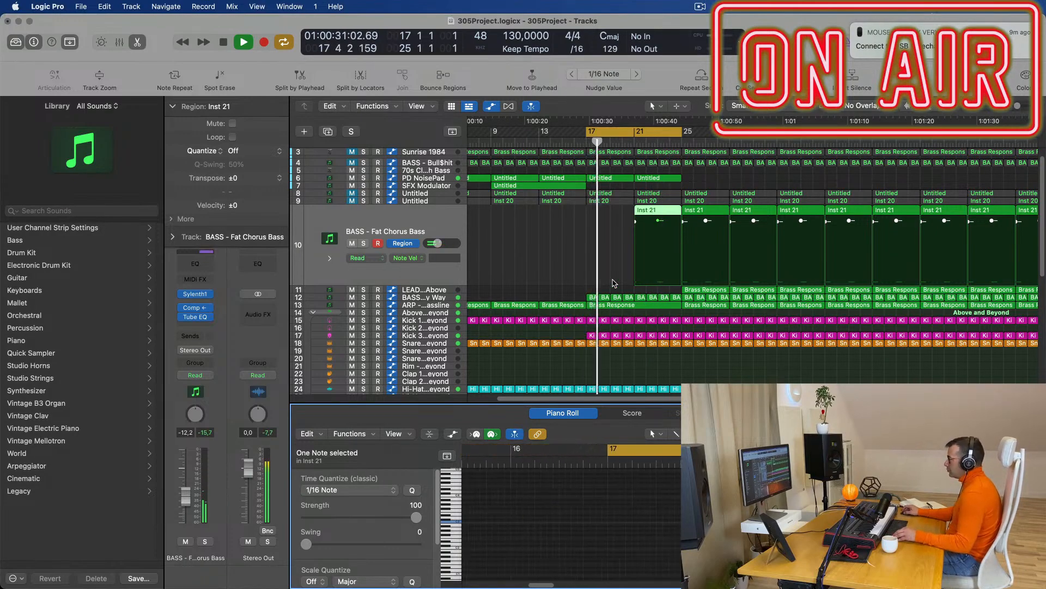
# Turn on Track Zoom so the selected track displays enlarged.
pyautogui.hscroll(-5, 553, 250)
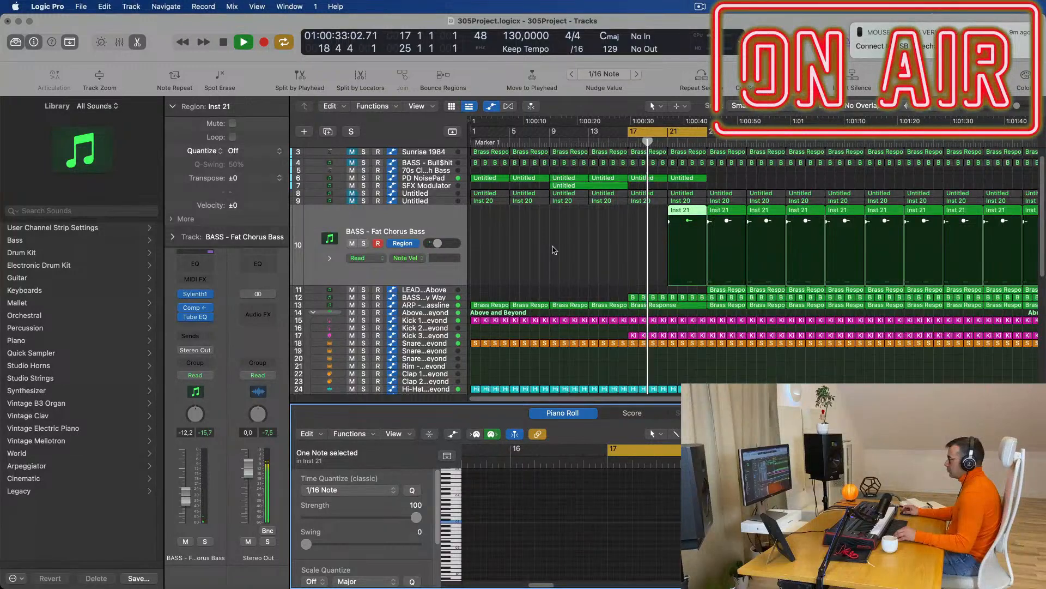
pyautogui.press('super+Right')
pyautogui.press('super+Right')
pyautogui.press('super+Right')
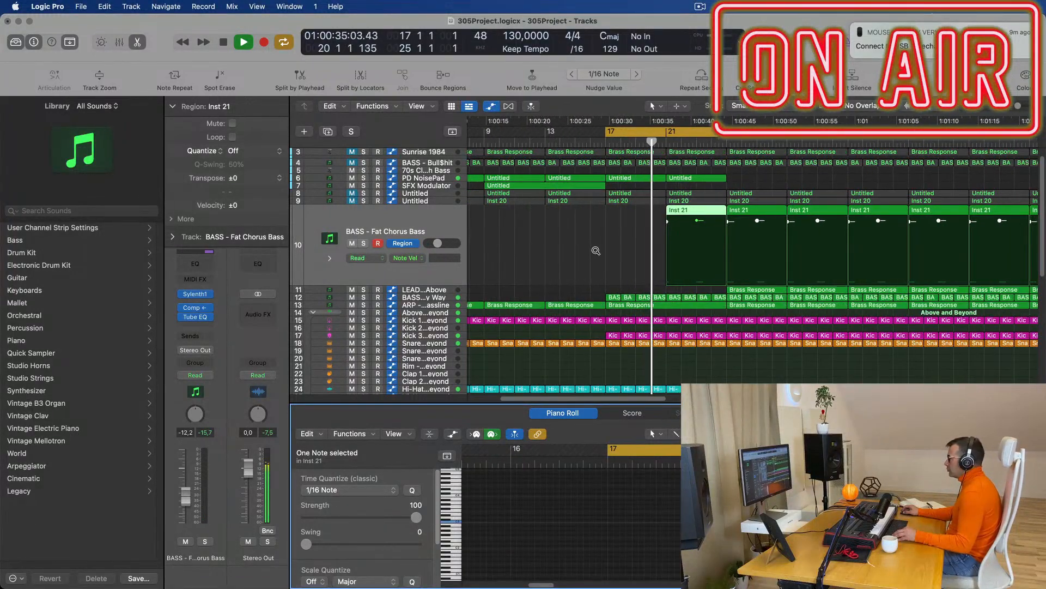
pyautogui.hscroll(2, 597, 253)
pyautogui.hscroll(-4, 599, 251)
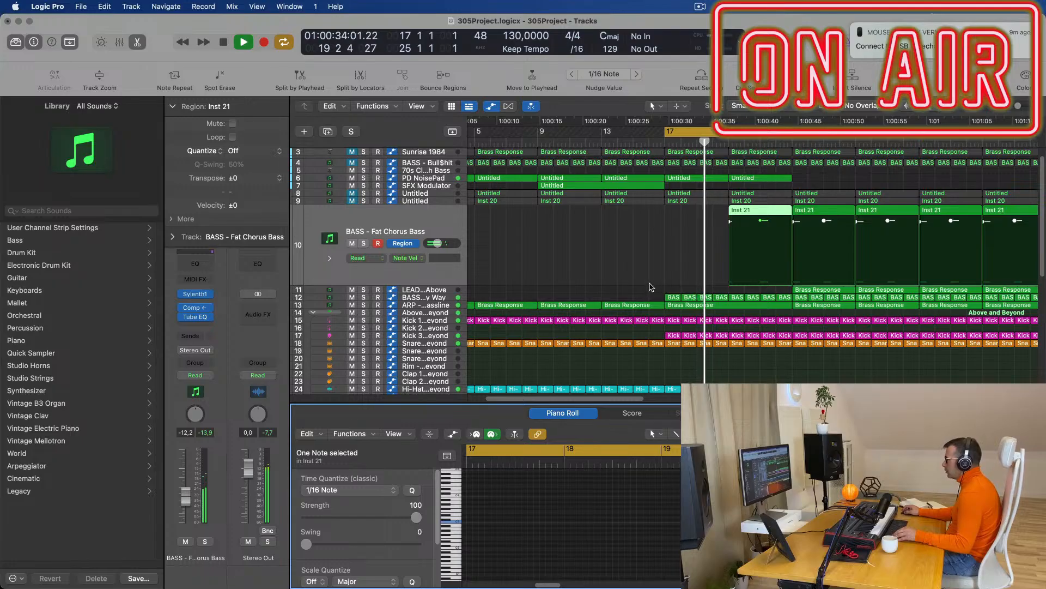
pyautogui.click(443, 221)
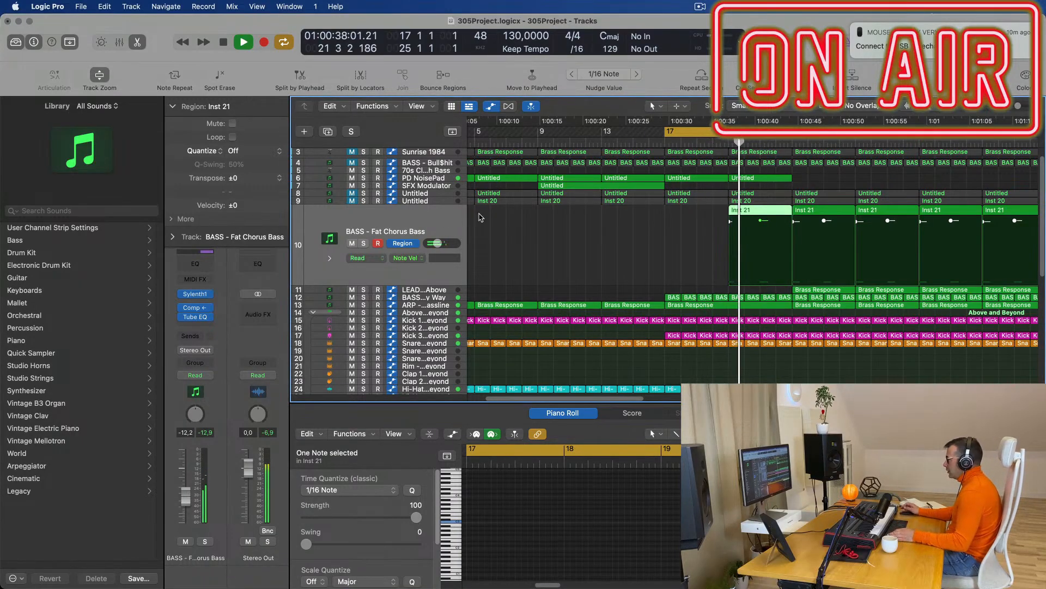
pyautogui.scroll(5, 634, 245)
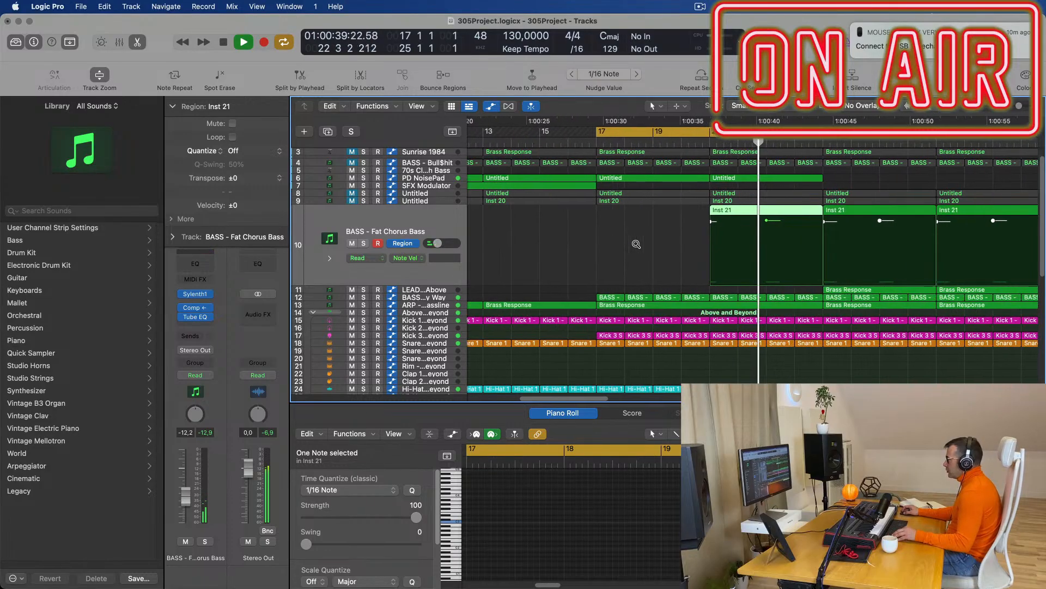
pyautogui.press('space')
pyautogui.press('space')
pyautogui.scroll(-3, 752, 272)
pyautogui.scroll(-4, 752, 272)
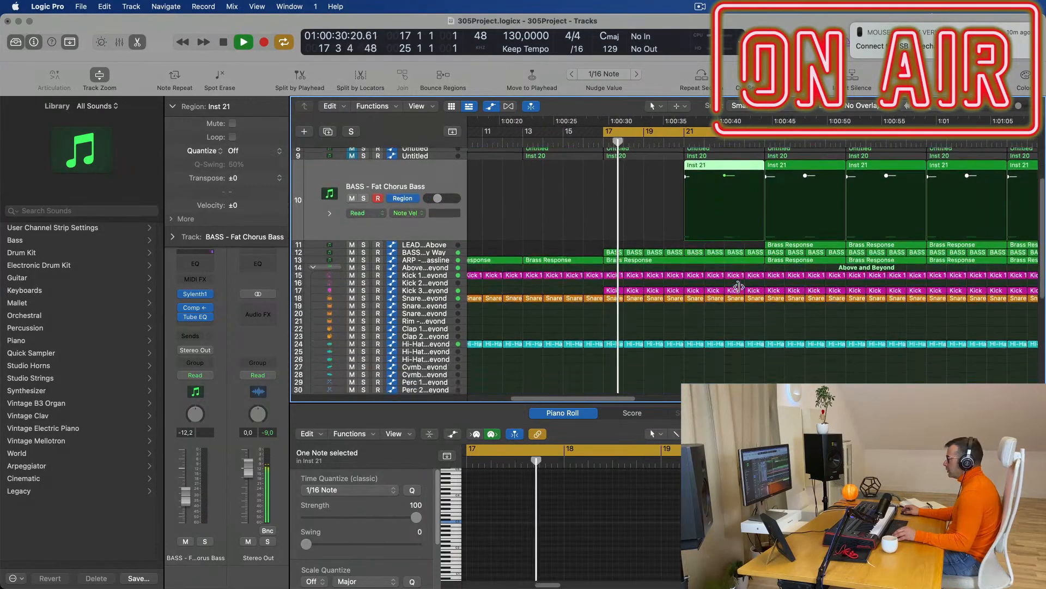
pyautogui.scroll(4, 741, 270)
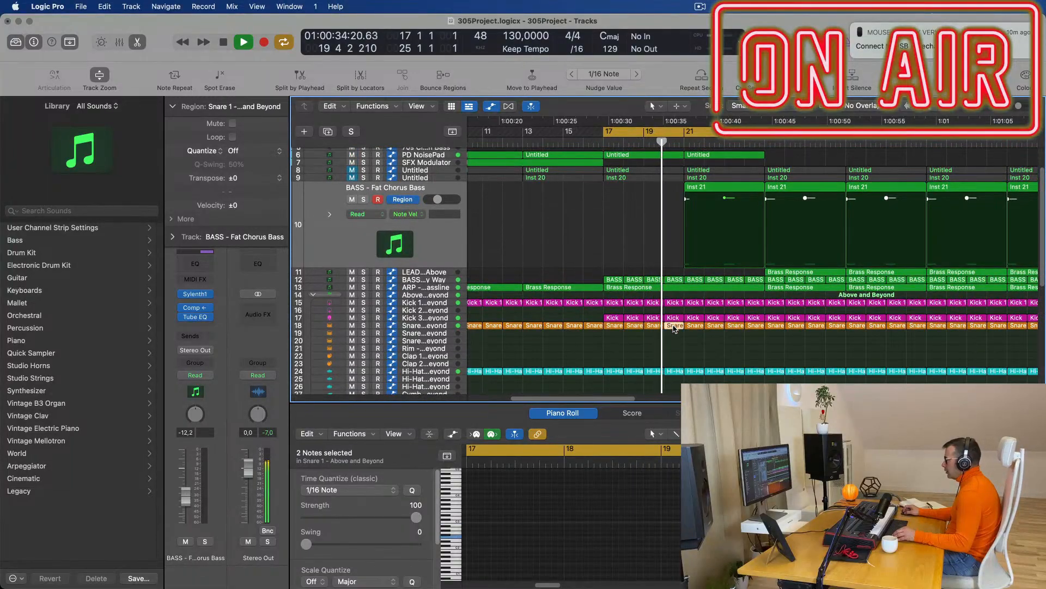
# Copy the Snare 1 region to a new track and move the copy to track 20 at bar 21.
pyautogui.moveTo(676, 327); pyautogui.dragTo(699, 337)
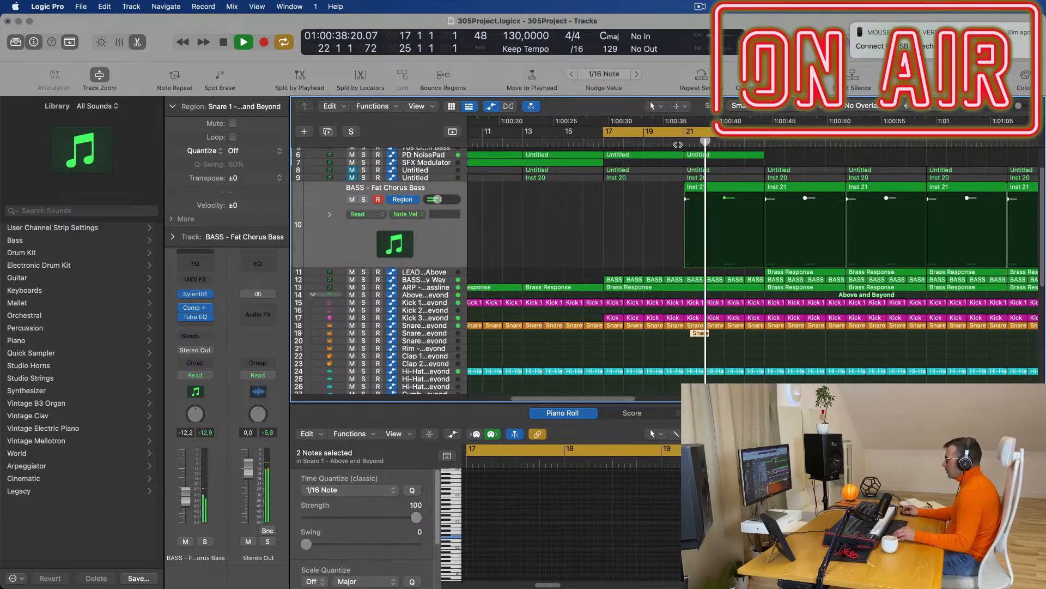
pyautogui.click(427, 337)
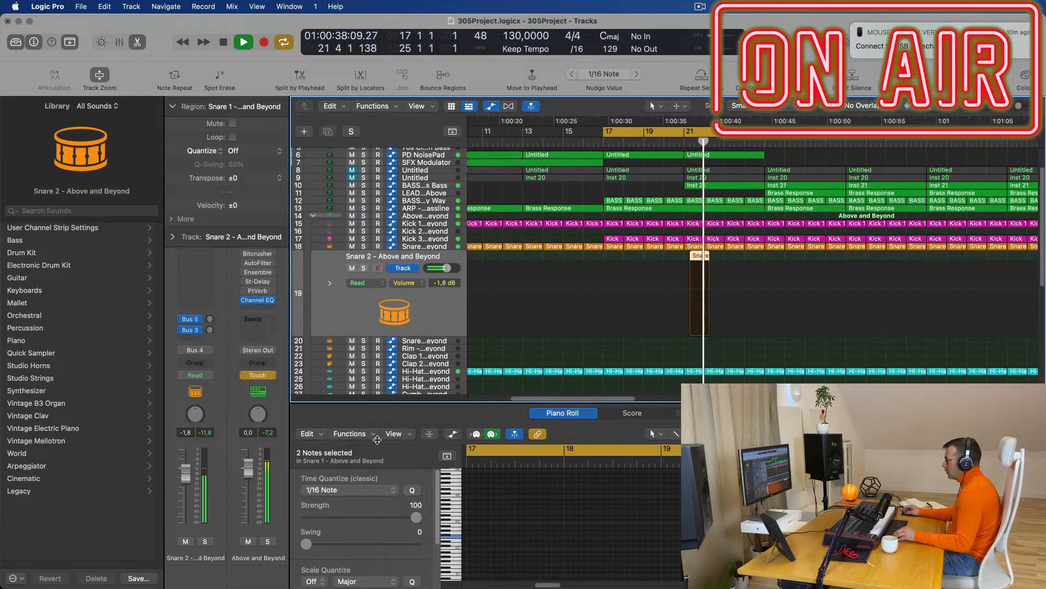
pyautogui.moveTo(702, 258); pyautogui.dragTo(701, 342)
pyautogui.click(682, 143)
# Duplicate the copy's two snare hits slightly earlier to form a four-hit fill.
pyautogui.press('super+Left')
pyautogui.press('super+Left')
pyautogui.press('super+Left')
pyautogui.press('super+Left')
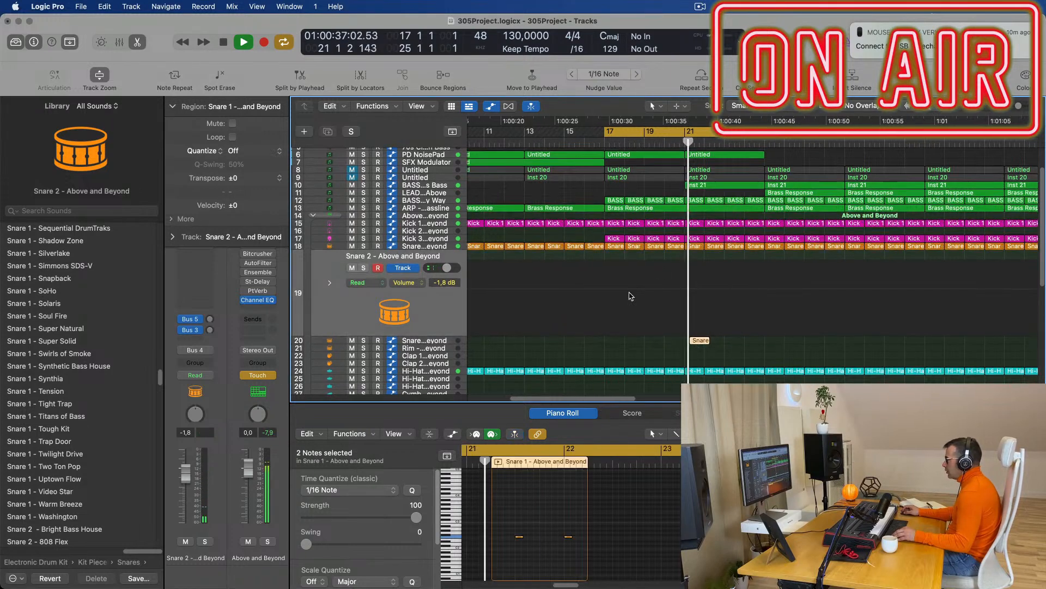
pyautogui.press('super+Right')
pyautogui.press('super+Right')
pyautogui.hscroll(2, 522, 338)
pyautogui.press('super+Right')
pyautogui.press('super+Right')
pyautogui.press('super+Right')
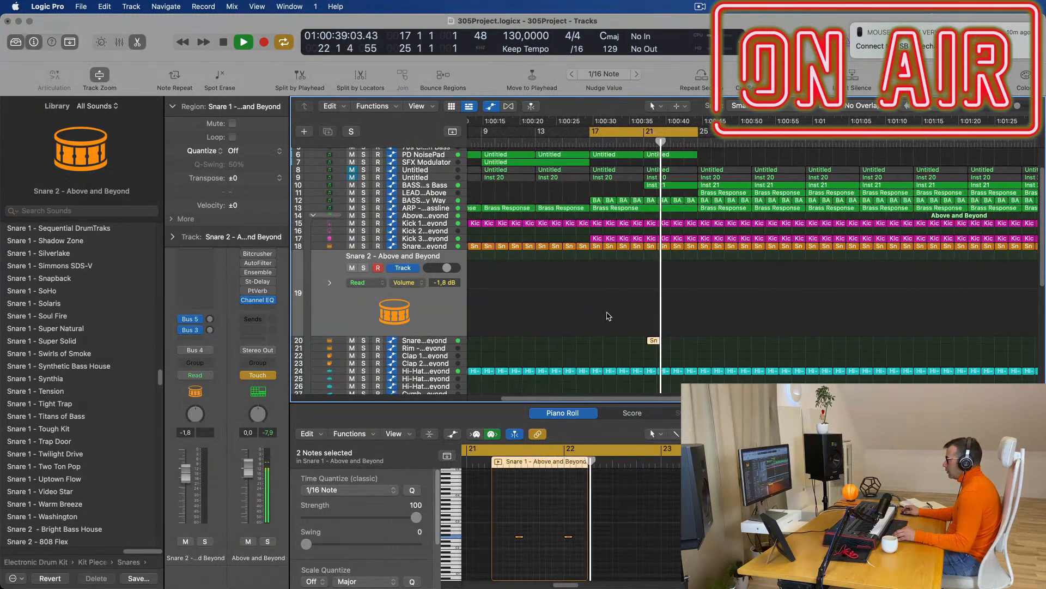
pyautogui.click(620, 143)
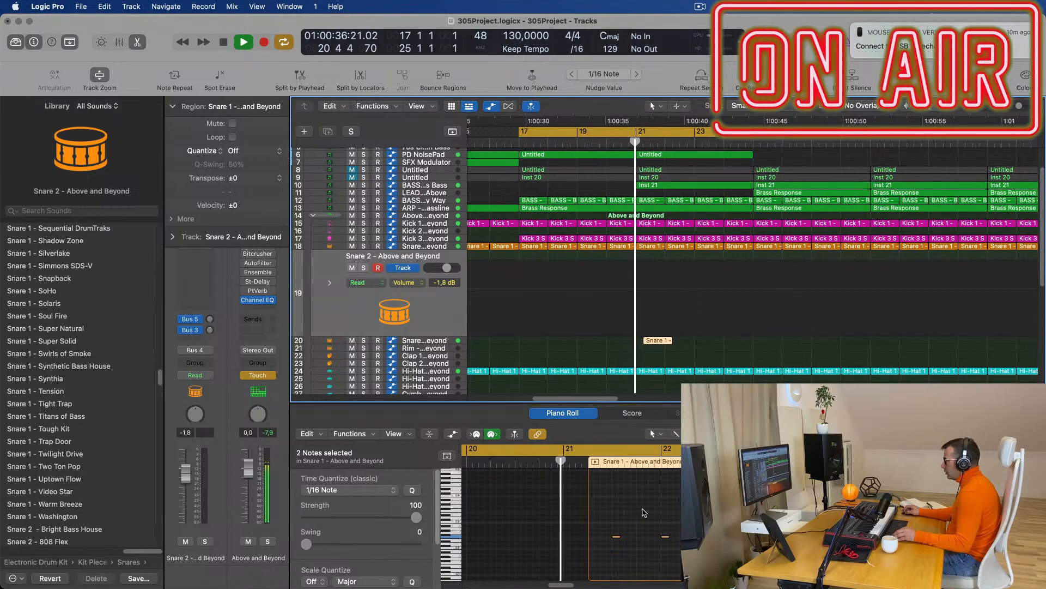
pyautogui.press('super+Right')
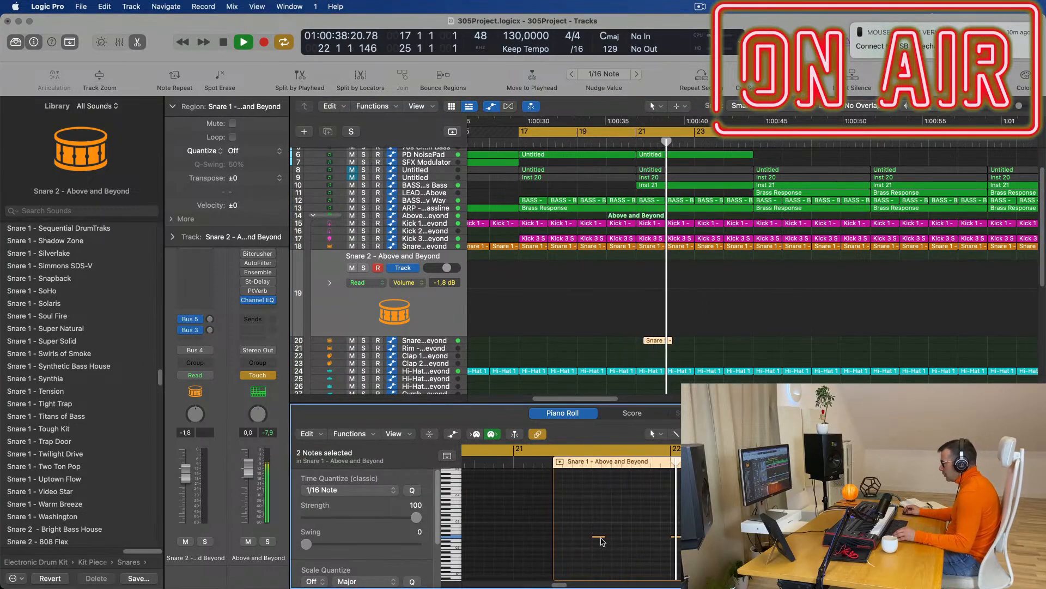
pyautogui.moveTo(599, 537)
pyautogui.mouseDown()
pyautogui.moveTo(564, 539)
pyautogui.moveTo(582, 539)
pyautogui.mouseUp()
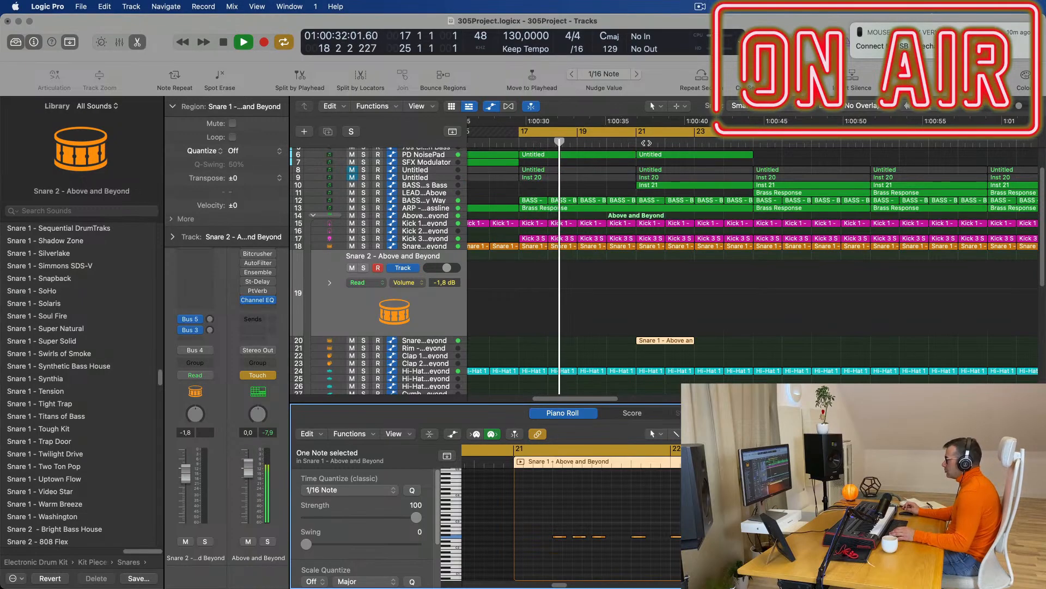
pyautogui.click(594, 305)
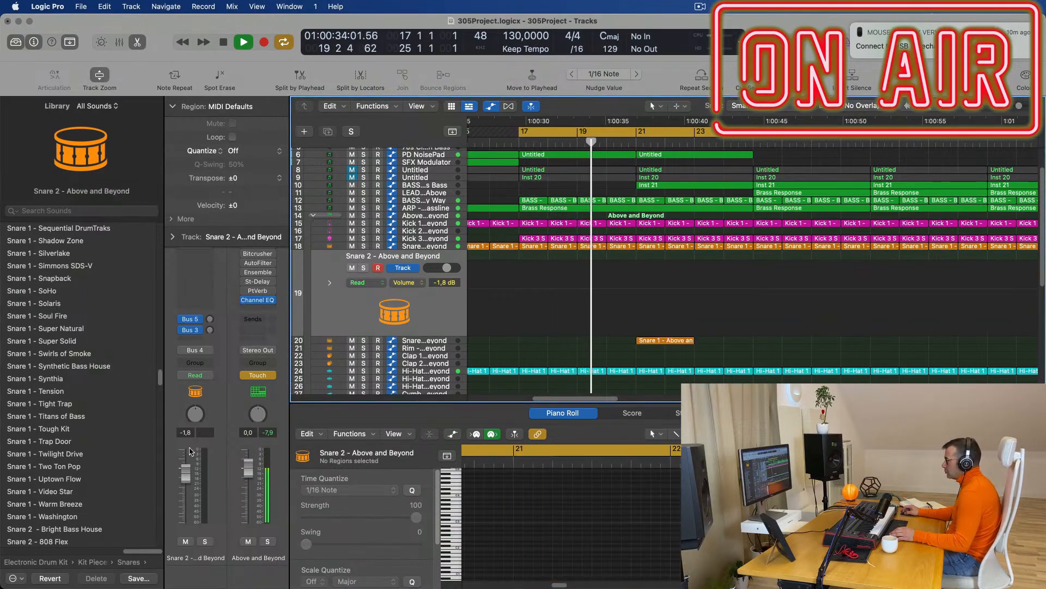
# Lower the Snare 2 fader to -6,0 dB and make its track row shorter.
pyautogui.moveTo(176, 483); pyautogui.dragTo(182, 491)
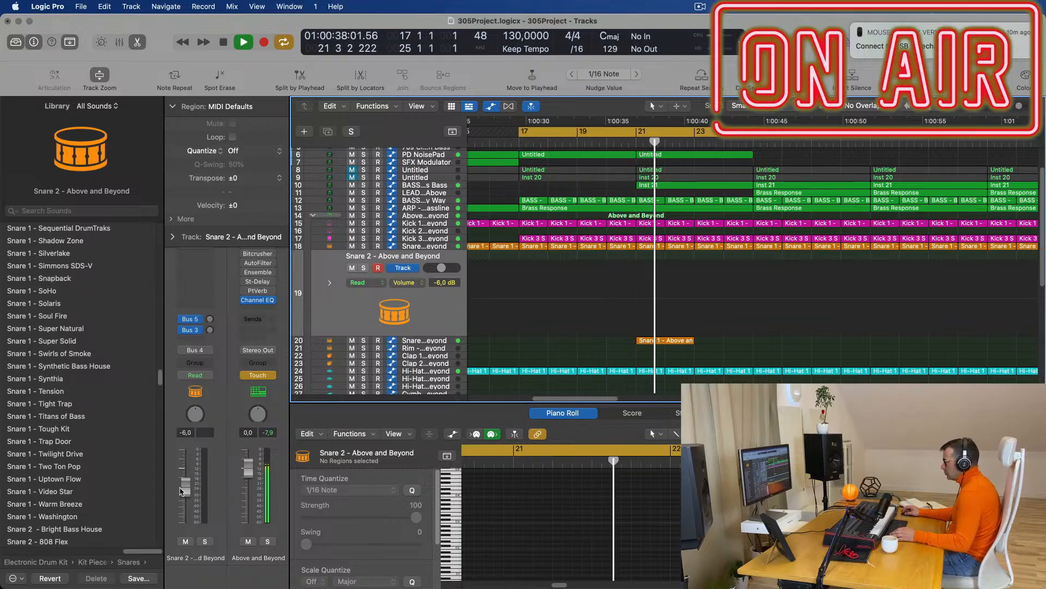
pyautogui.moveTo(440, 335); pyautogui.dragTo(440, 329)
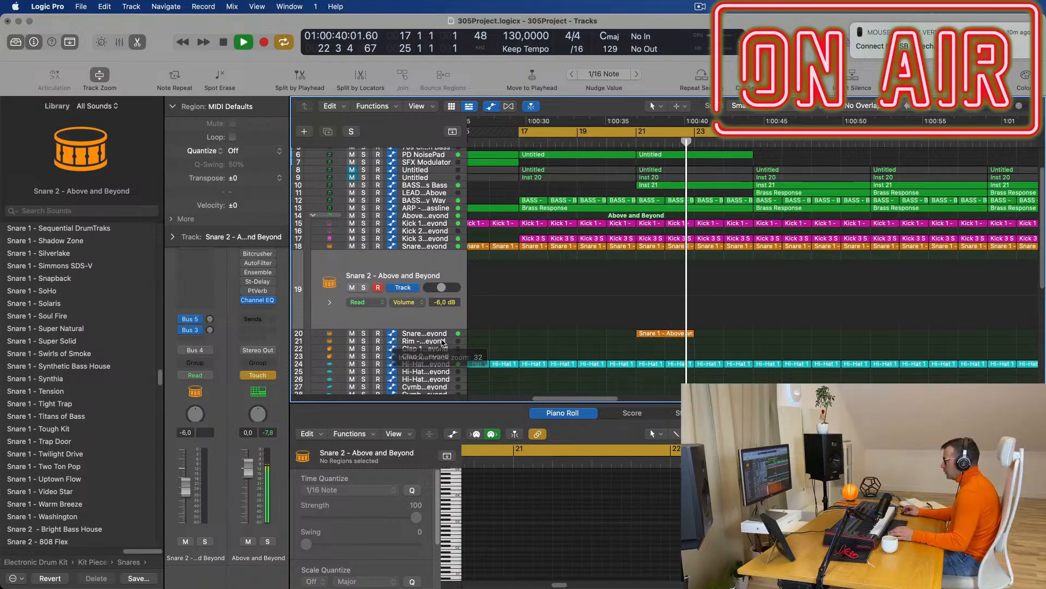
pyautogui.click(665, 333)
# Copy the Snare 1 fill region to track 41 and delete the original on track 20.
pyautogui.scroll(-8, 716, 322)
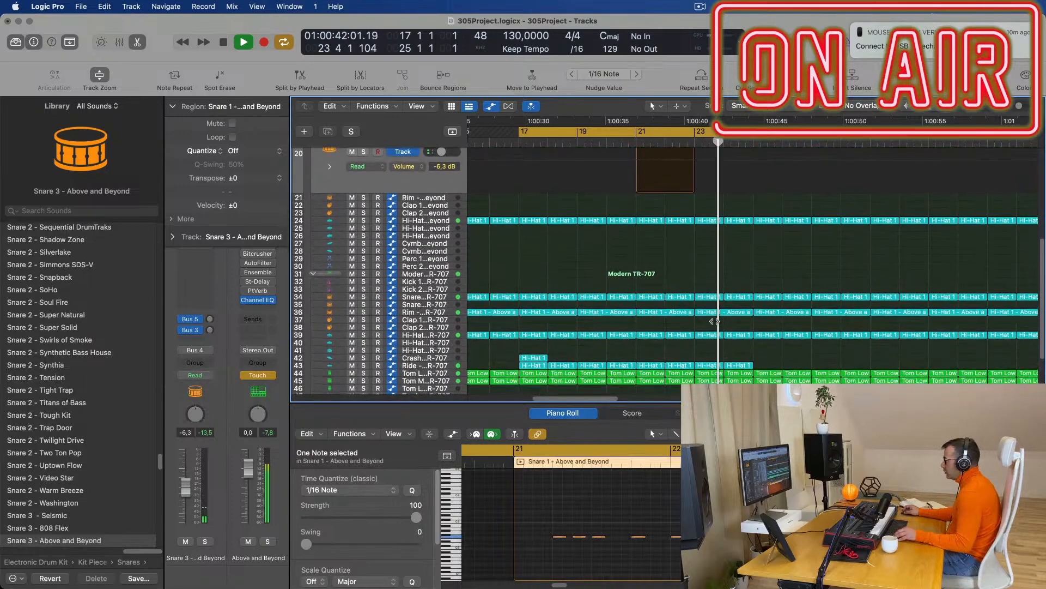
pyautogui.scroll(2, 703, 193)
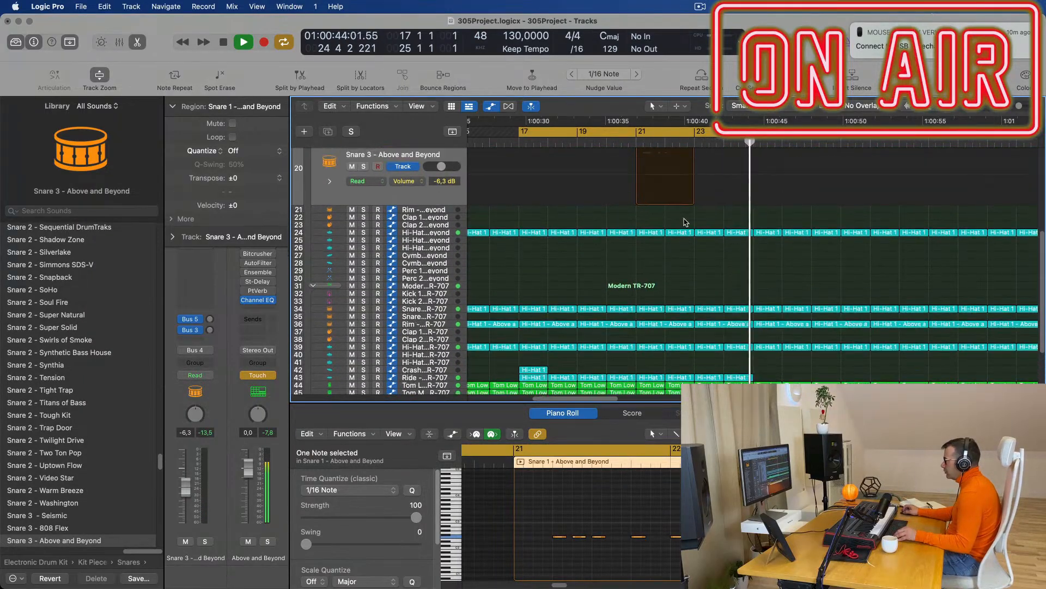
pyautogui.moveTo(670, 156); pyautogui.dragTo(669, 383)
pyautogui.press('space')
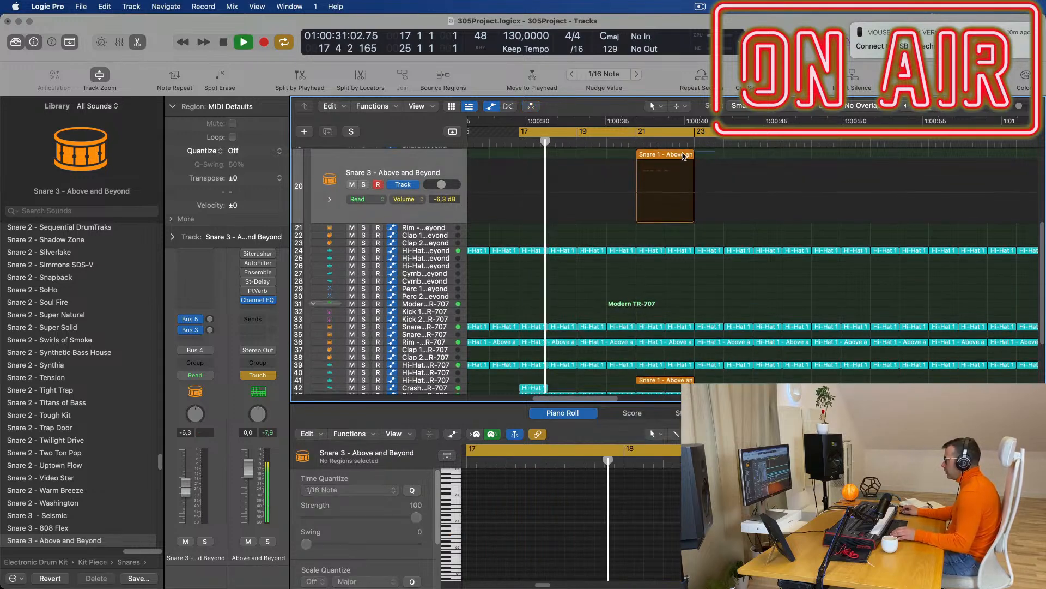
pyautogui.click(684, 156)
pyautogui.press('Delete')
# Zoom around the fill and select the Snare 1 region now on track 41.
pyautogui.press('super+Right')
pyautogui.press('super+Right')
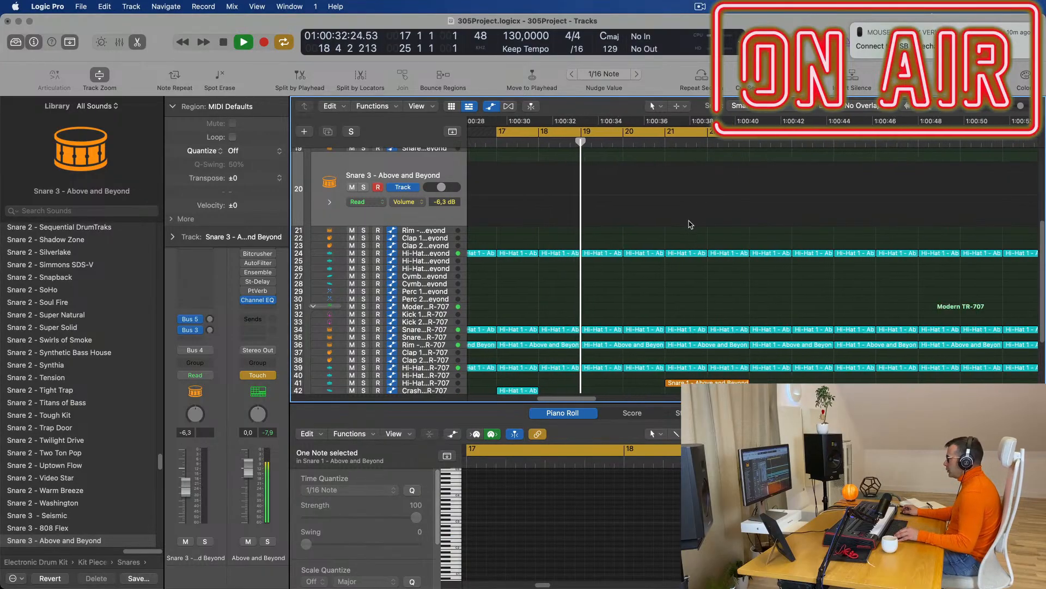
pyautogui.press('super+Left')
pyautogui.press('super+Left')
pyautogui.scroll(-5, 708, 255)
pyautogui.press('super+Right')
pyautogui.press('super+Right')
pyautogui.hscroll(2, 735, 275)
pyautogui.press('super+Right')
pyautogui.hscroll(2, 743, 290)
pyautogui.press('super+Left')
pyautogui.hscroll(-2, 724, 289)
pyautogui.click(710, 292)
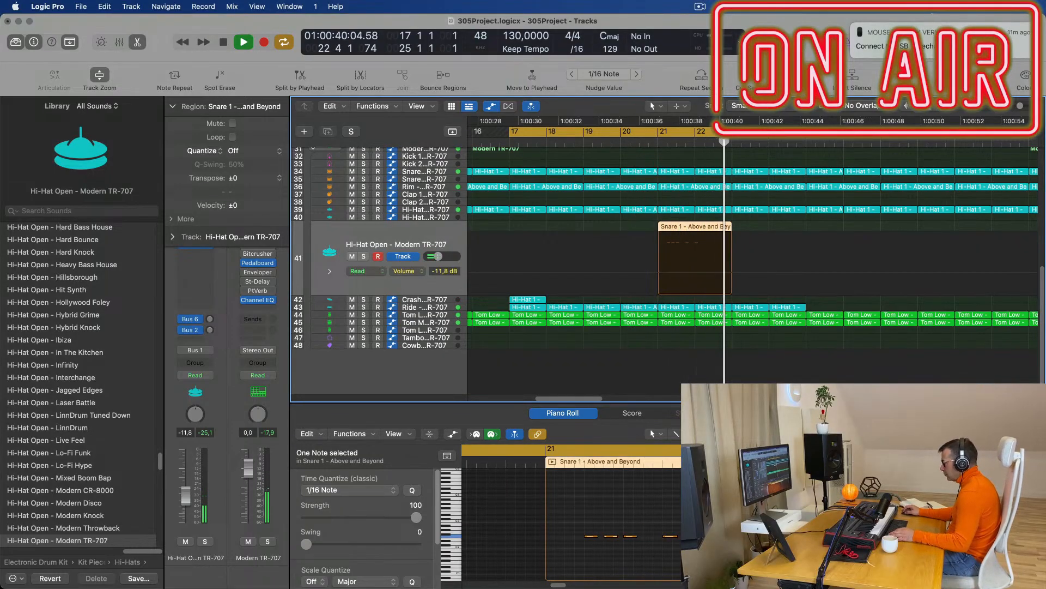
# Select the fill's notes in the Piano Roll, narrowing to the note at bar 22.
pyautogui.click(654, 564)
pyautogui.click(655, 143)
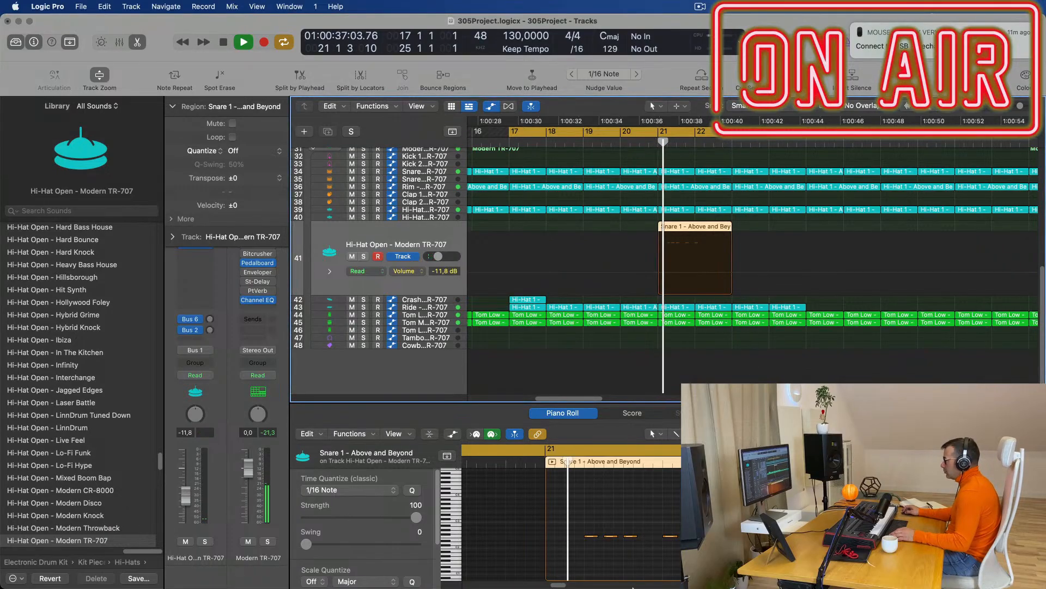
pyautogui.click(602, 534)
pyautogui.press('super+a')
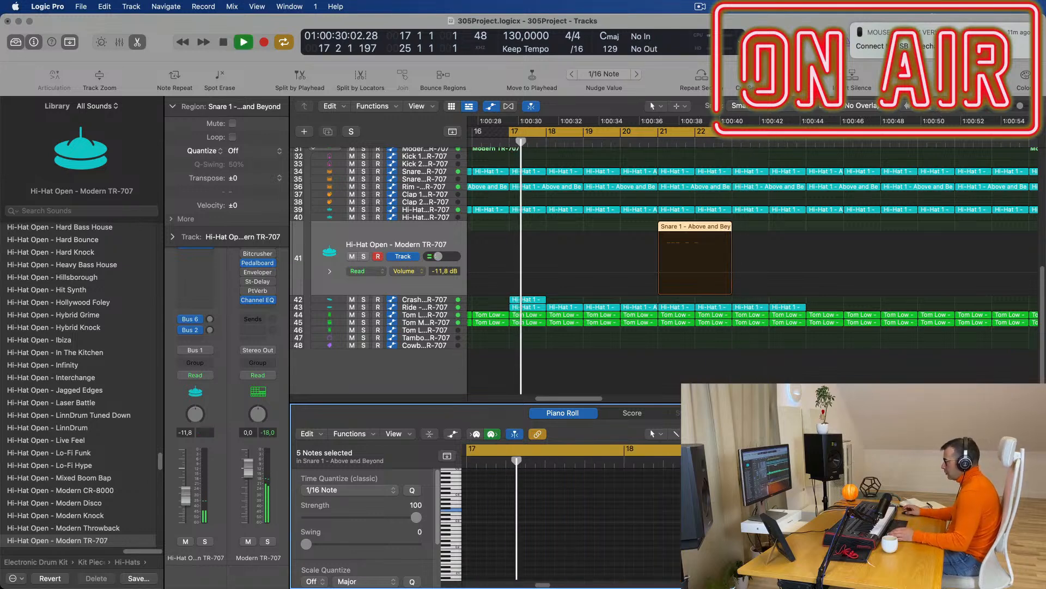
pyautogui.click(451, 249)
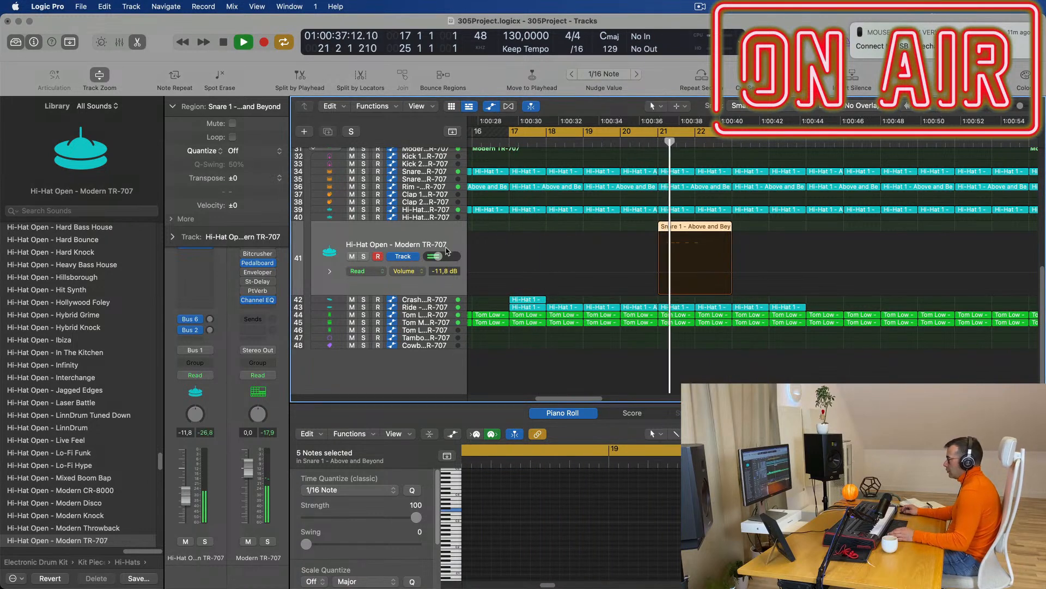
pyautogui.moveTo(589, 501); pyautogui.dragTo(537, 527)
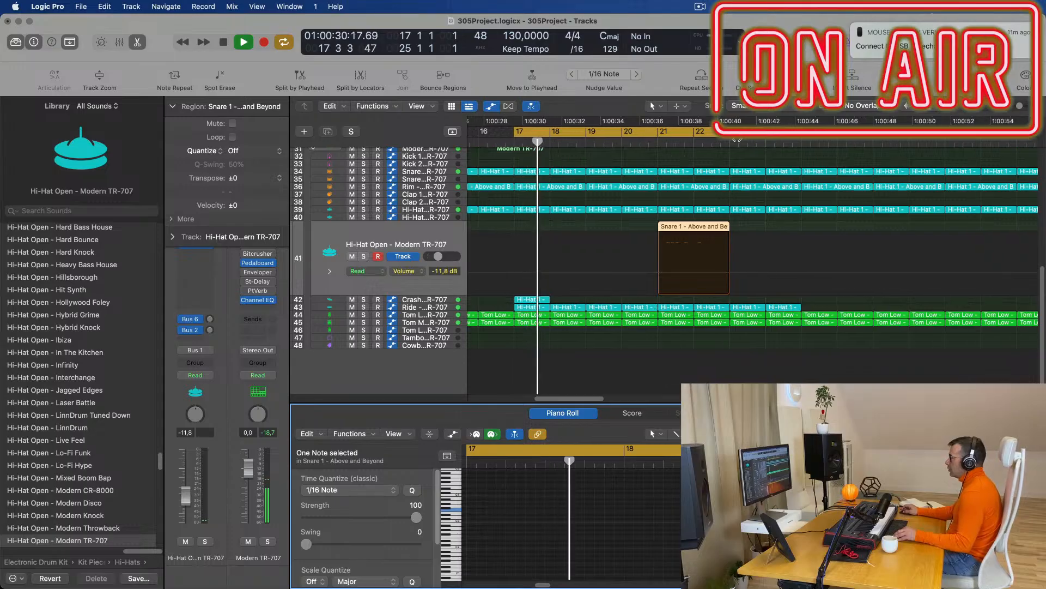
# Move the Snare 1 fill region from track 41 onto track 35, Snare 2 - Modern TR-707.
pyautogui.scroll(-5, 714, 193)
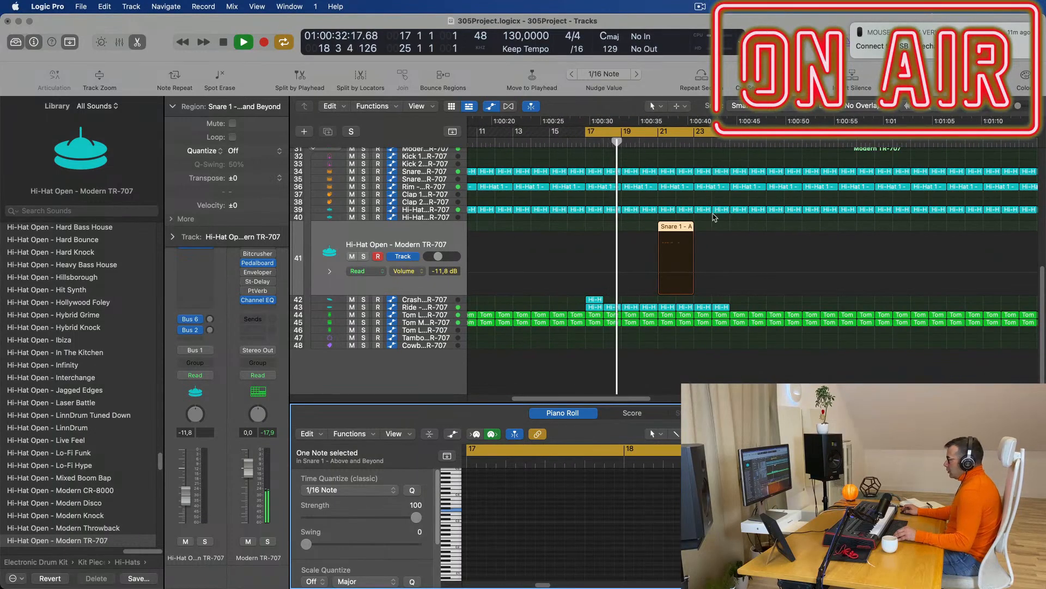
pyautogui.scroll(2, 715, 217)
pyautogui.scroll(10, 734, 225)
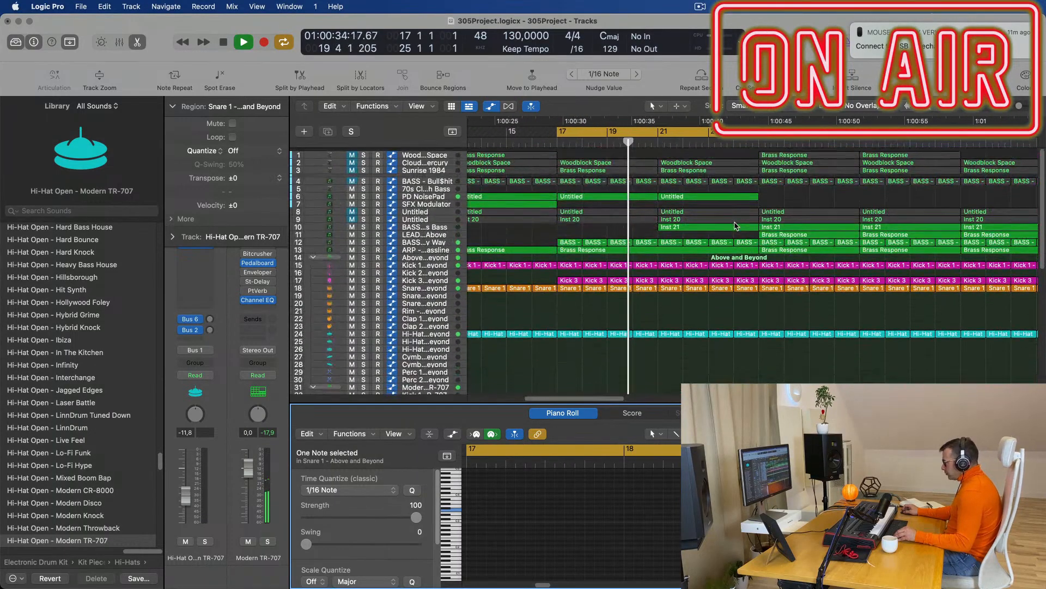
pyautogui.scroll(-3, 735, 226)
pyautogui.scroll(-3, 737, 258)
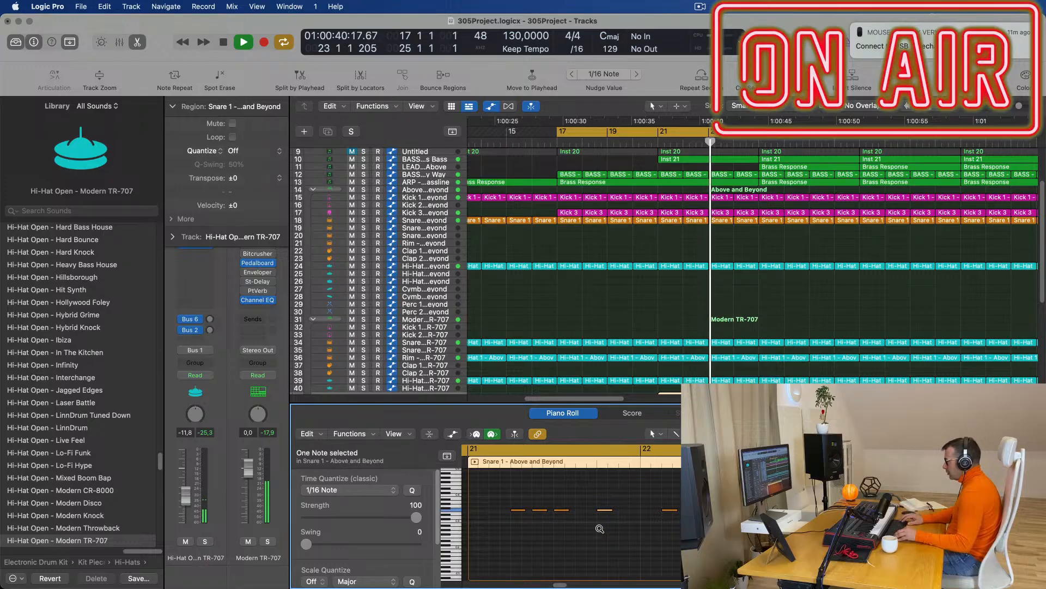
pyautogui.scroll(-5, 723, 343)
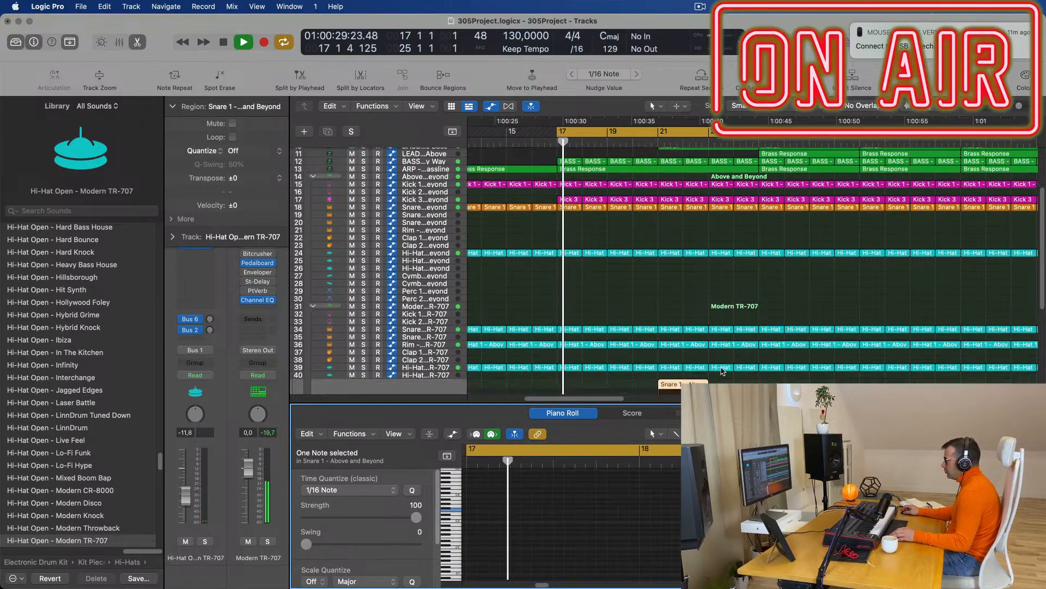
pyautogui.scroll(-2, 723, 344)
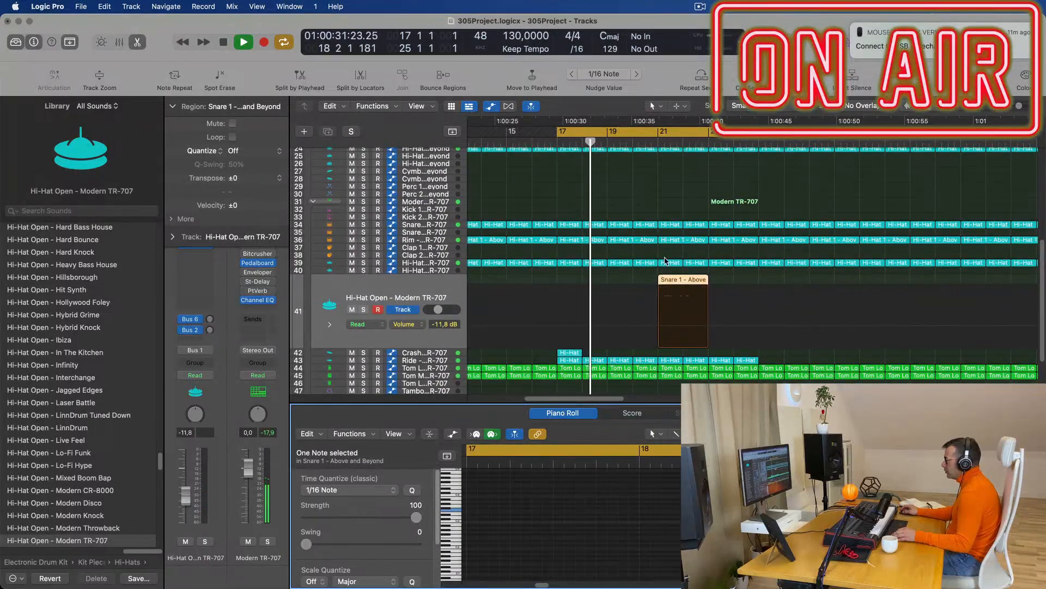
pyautogui.moveTo(682, 281); pyautogui.dragTo(679, 230)
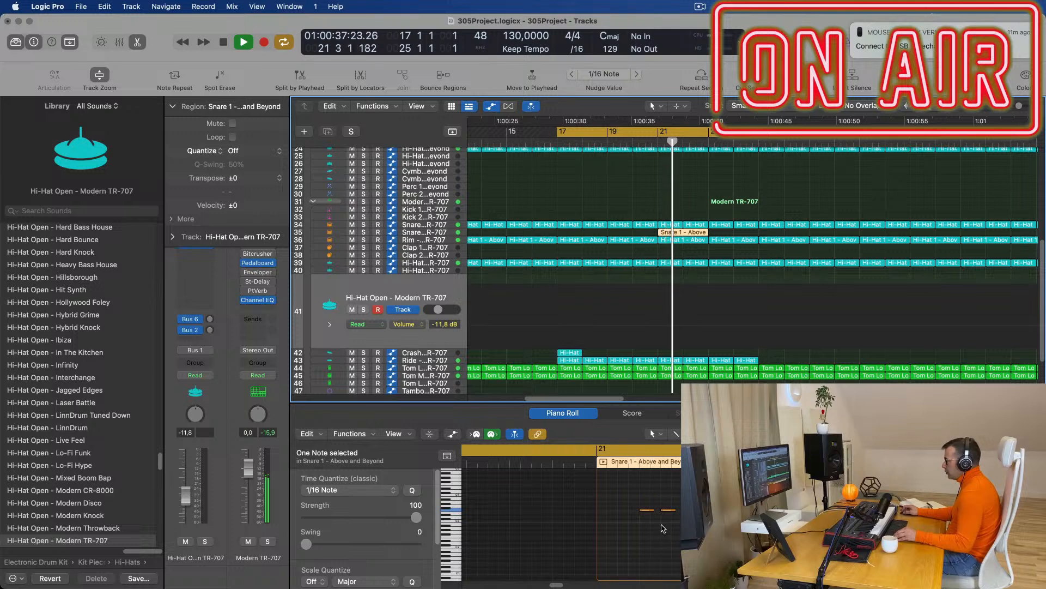
# Transpose the region's snare notes by octaves and replay the loop.
pyautogui.click(636, 467)
pyautogui.hotkey('alt', 'shift', 'Up')
pyautogui.hotkey('alt', 'shift', 'Down')
pyautogui.hotkey('alt', 'shift', 'Down')
pyautogui.hotkey('alt', 'shift', 'Up')
pyautogui.press('space')
pyautogui.press('space')
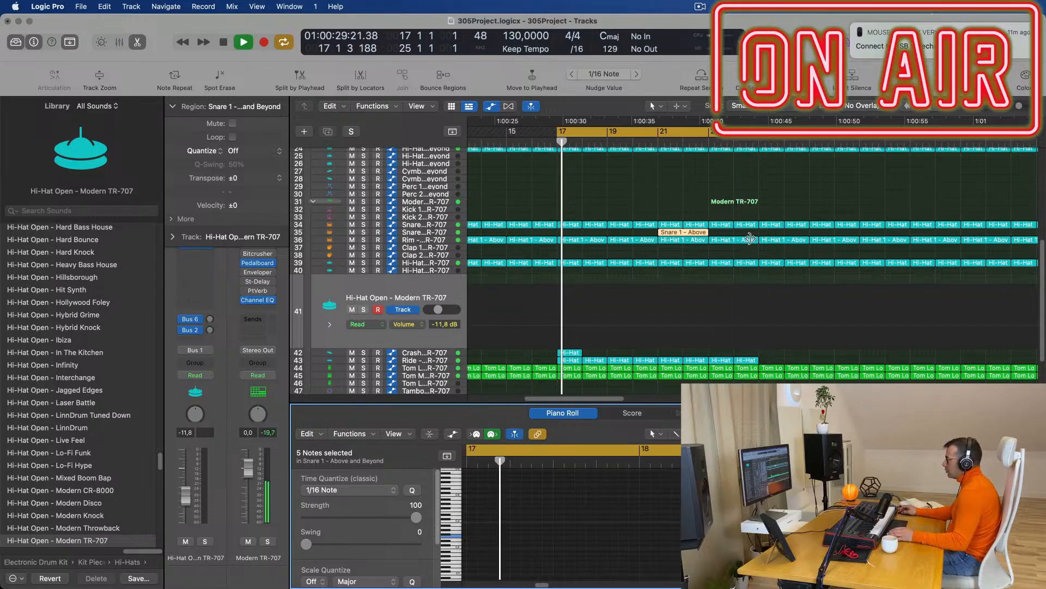
pyautogui.click(649, 185)
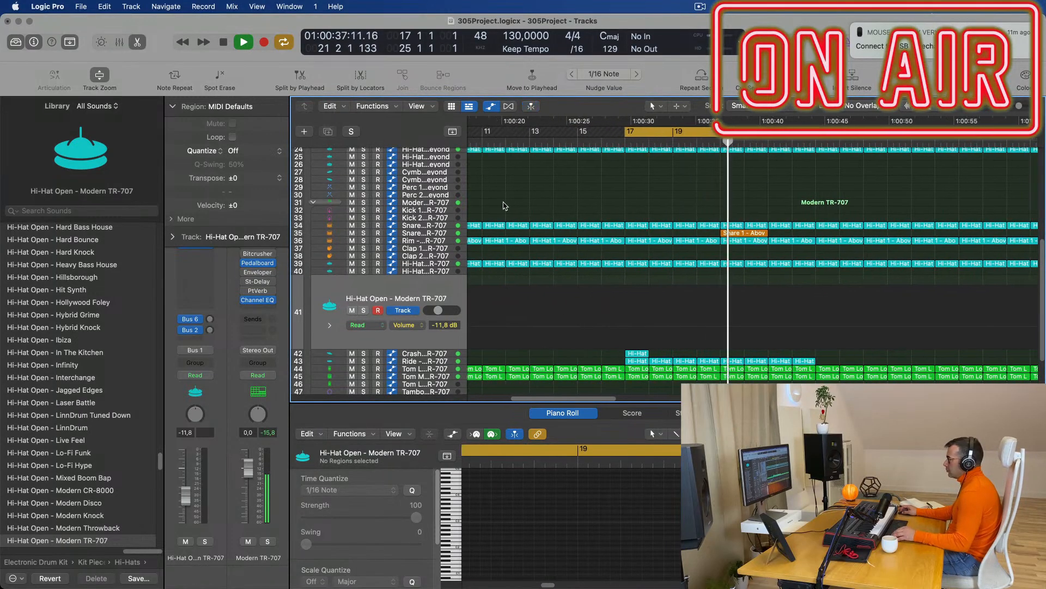
# Select the Snare 2 track and audition its fill from the loop start, zoomed out.
pyautogui.click(440, 233)
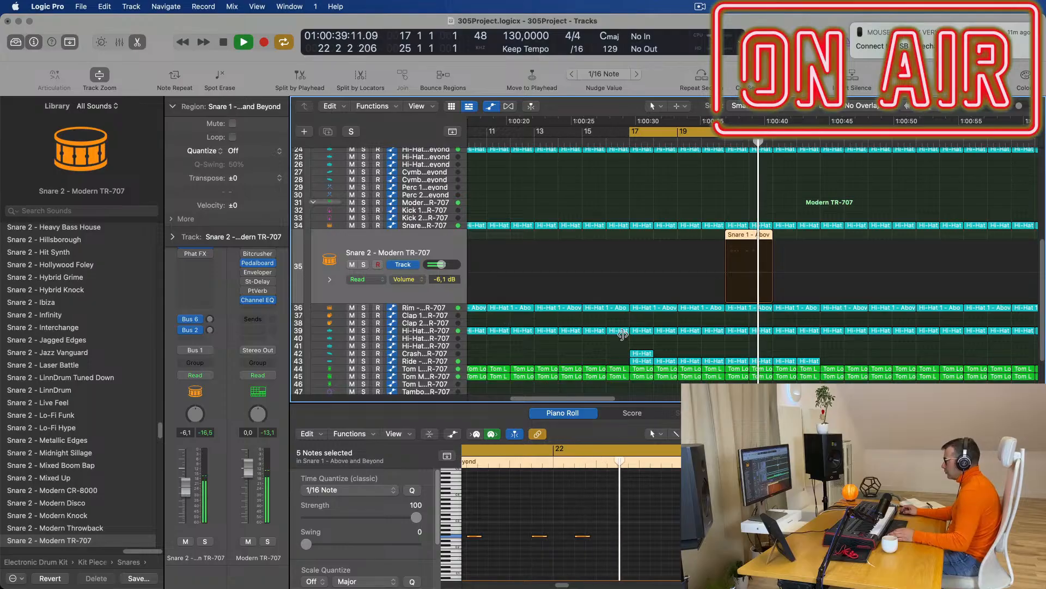
pyautogui.press('space')
pyautogui.press('super+Left')
pyautogui.press('super+Left')
pyautogui.press('super+Left')
pyautogui.press('super+Left')
pyautogui.press('super+Left')
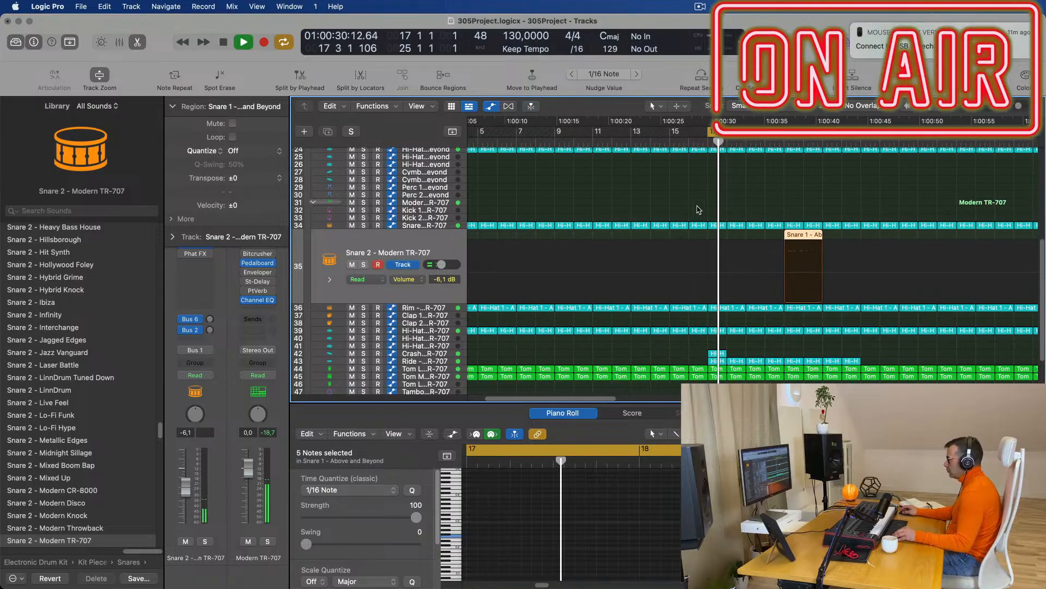
pyautogui.scroll(4, 740, 213)
pyautogui.scroll(4, 747, 251)
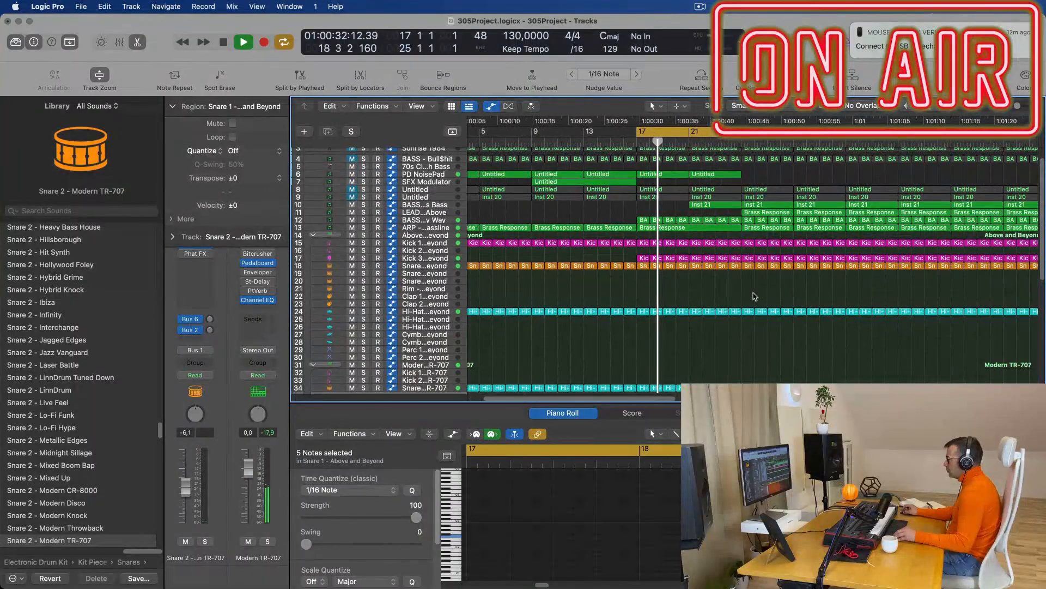
pyautogui.scroll(-1, 755, 299)
pyautogui.hscroll(-2, 754, 299)
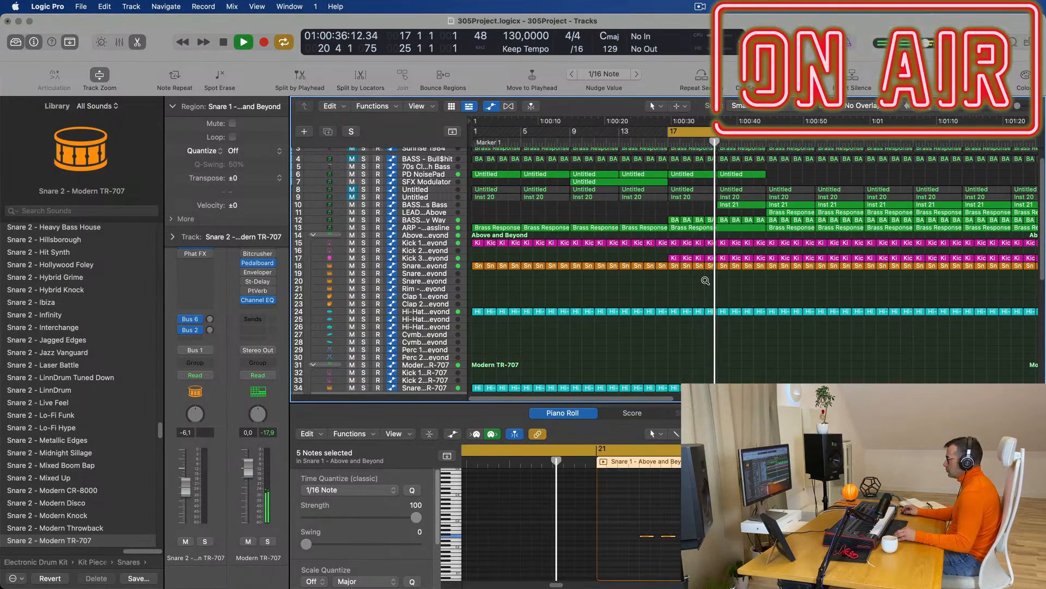
pyautogui.scroll(-3, 602, 304)
pyautogui.scroll(3, 622, 313)
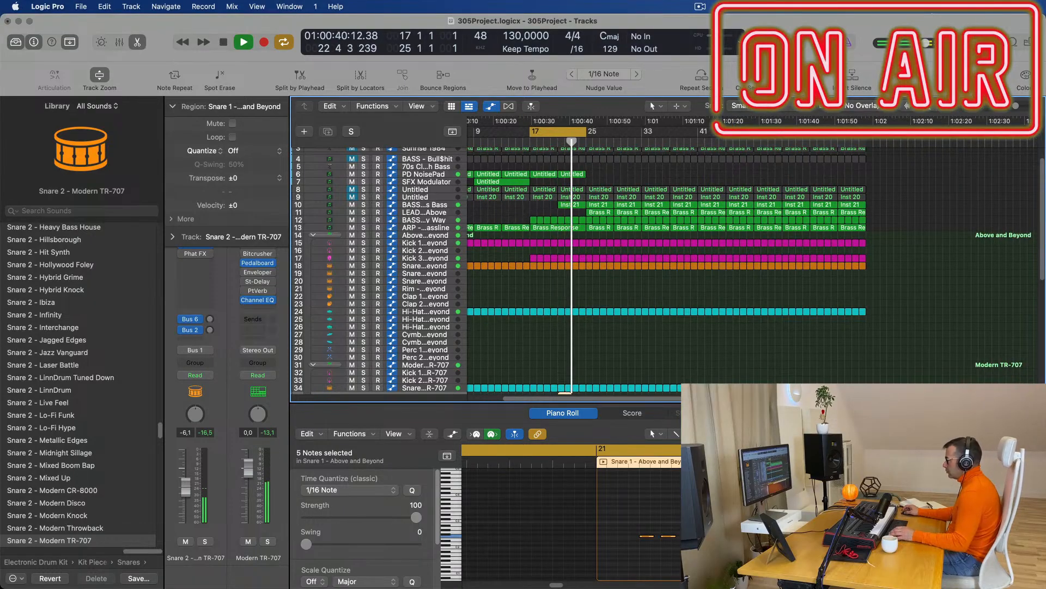
pyautogui.press('space')
pyautogui.press('space')
pyautogui.scroll(-5, 569, 304)
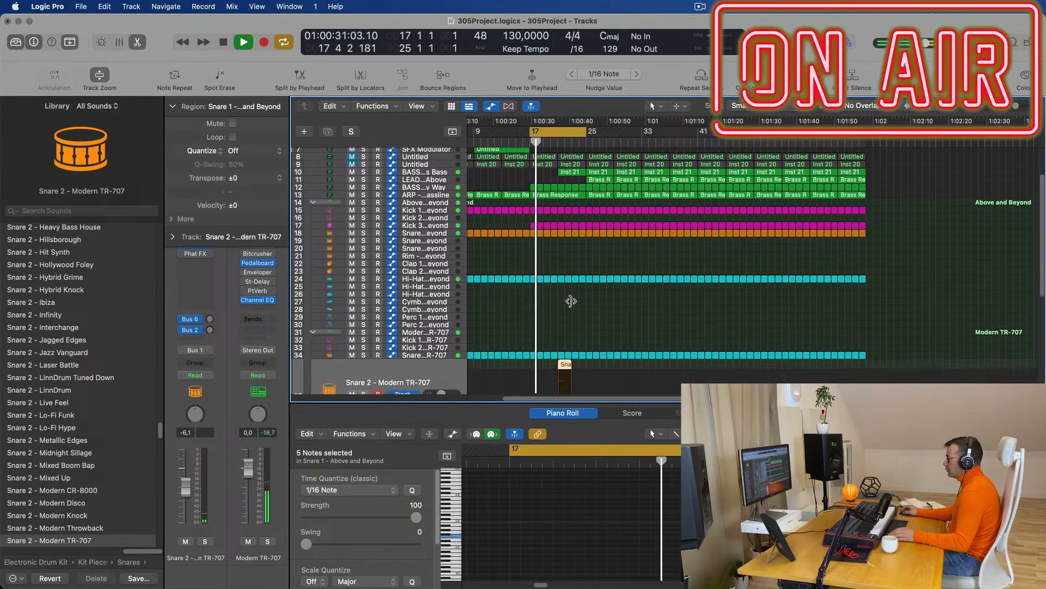
pyautogui.scroll(5, 609, 293)
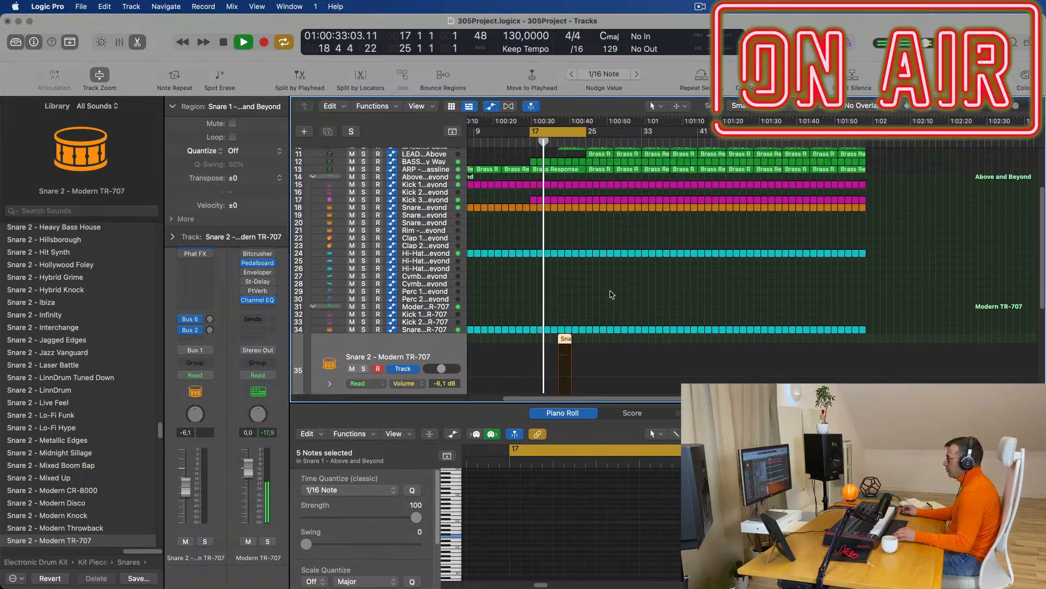
# Zoom in, replay the cycle, and select both Snare 1 regions on the Snare 2 track.
pyautogui.press('super+Right')
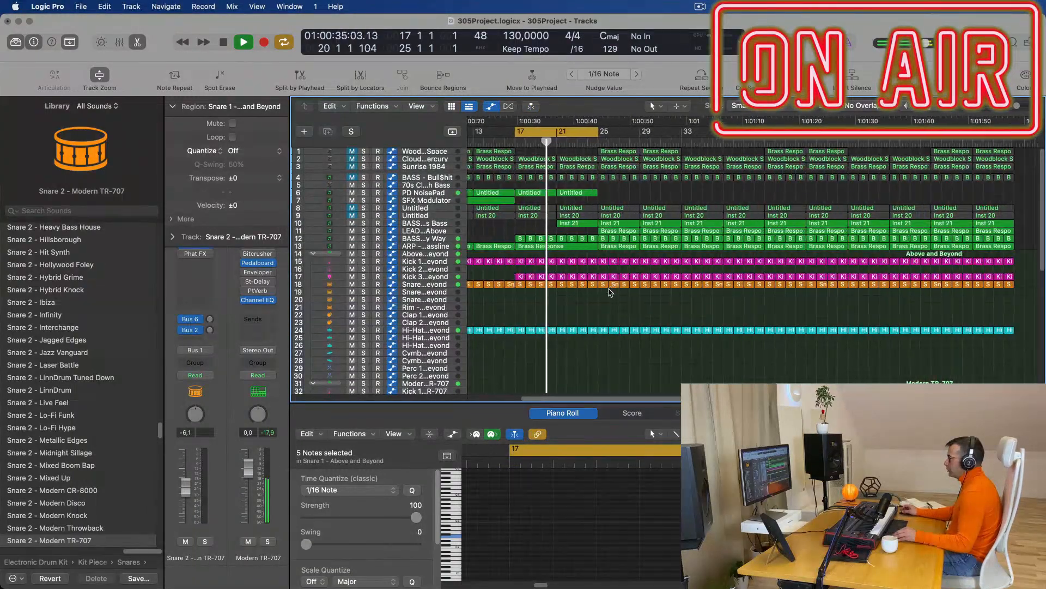
pyautogui.hscroll(-1, 611, 292)
pyautogui.scroll(-2, 592, 278)
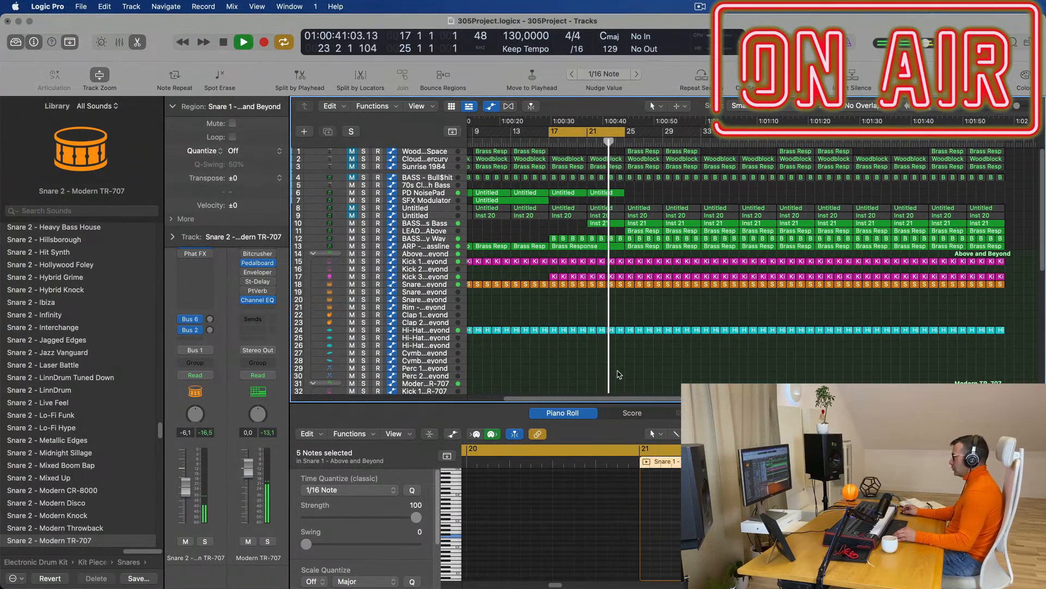
pyautogui.scroll(-8, 634, 377)
pyautogui.press('space')
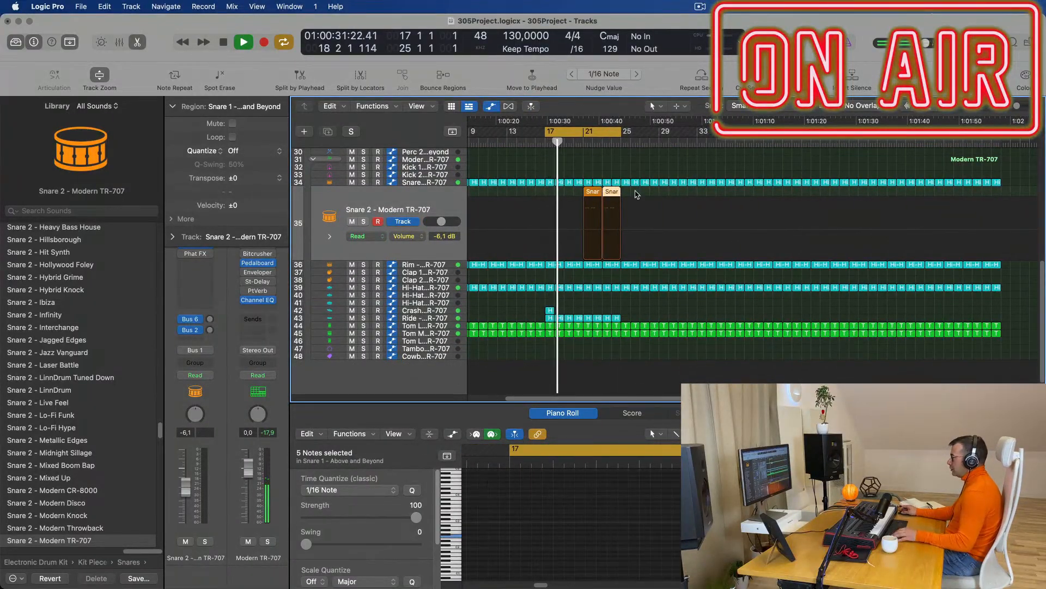
pyautogui.scroll(6, 623, 191)
pyautogui.scroll(-2, 647, 263)
pyautogui.scroll(-1, 633, 263)
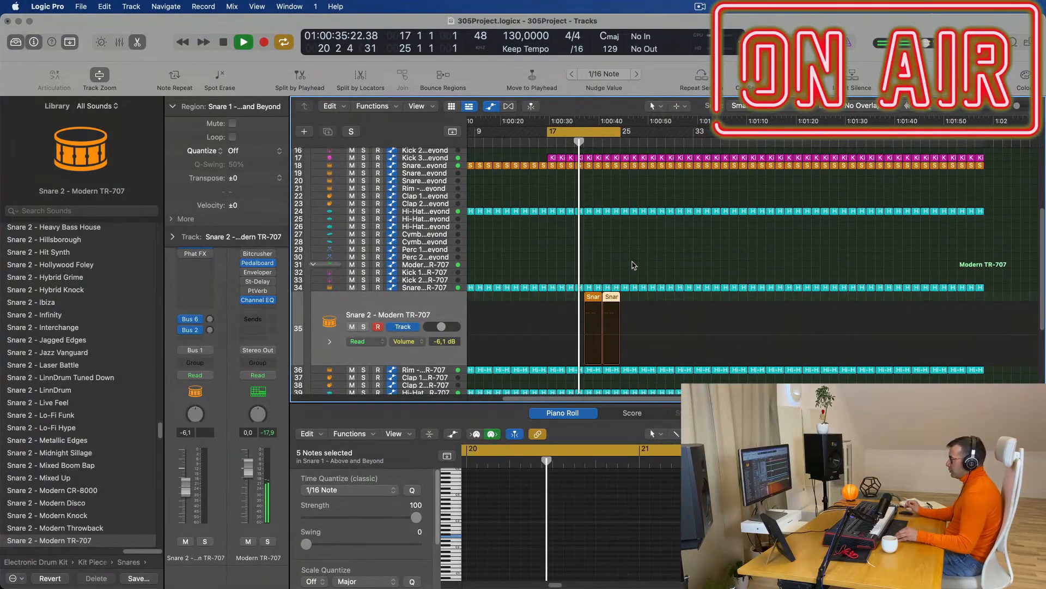
pyautogui.click(643, 264)
pyautogui.scroll(2, 627, 265)
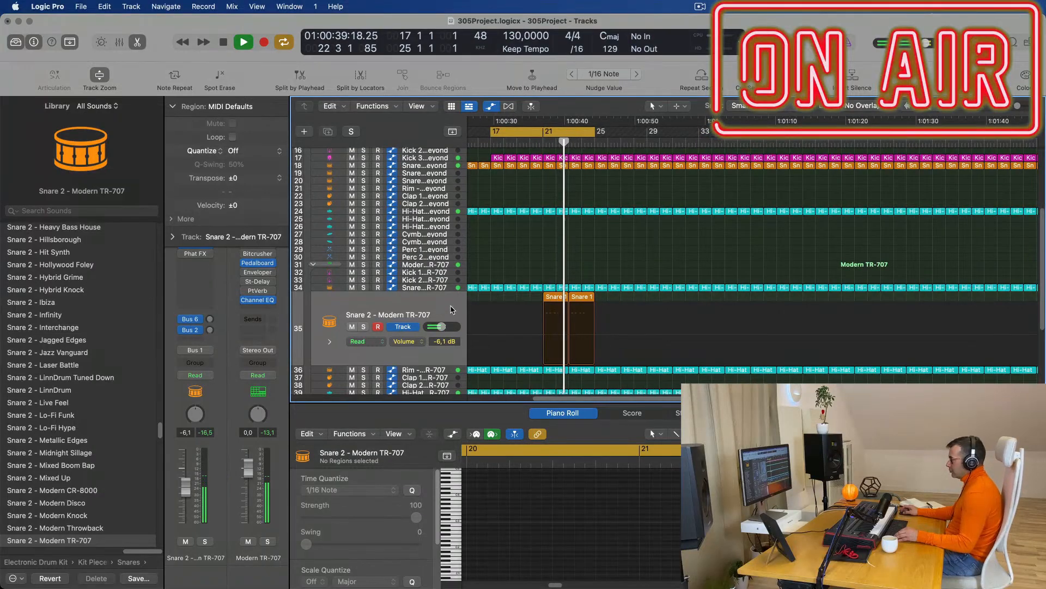
pyautogui.click(450, 310)
pyautogui.scroll(6, 610, 224)
pyautogui.scroll(3, 635, 188)
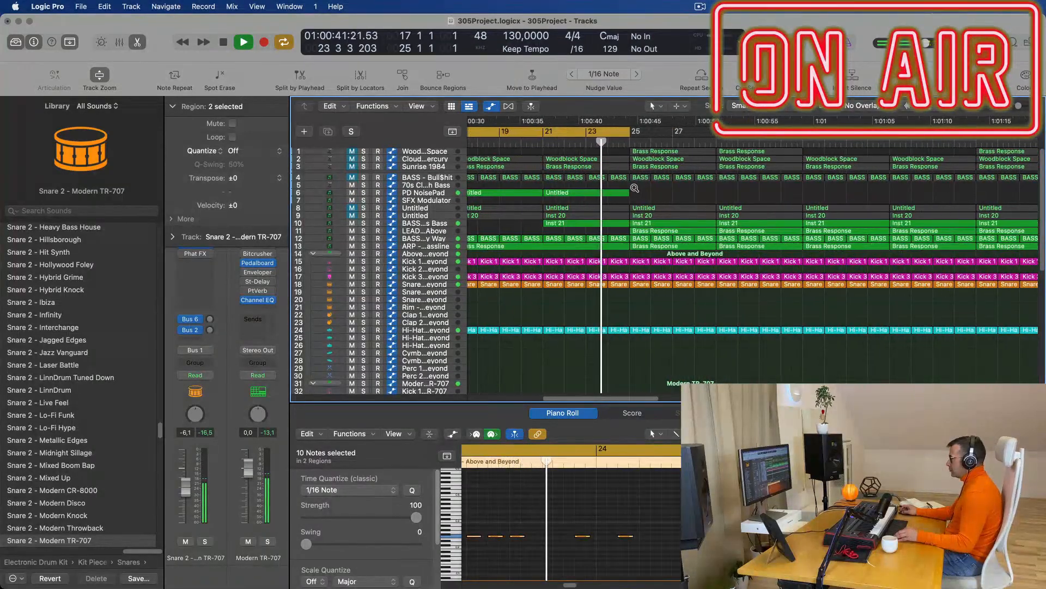
# Move the loop start from bar 17 to bar 21 and open Sylenth1 on BASS - Fat Chorus Bass.
pyautogui.scroll(-5, 635, 188)
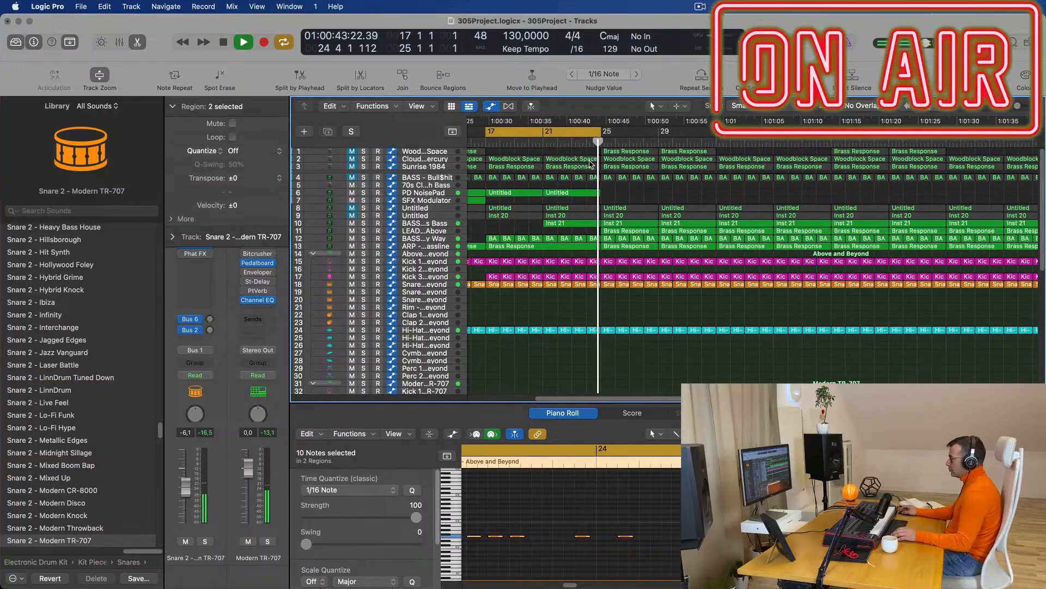
pyautogui.click(543, 141)
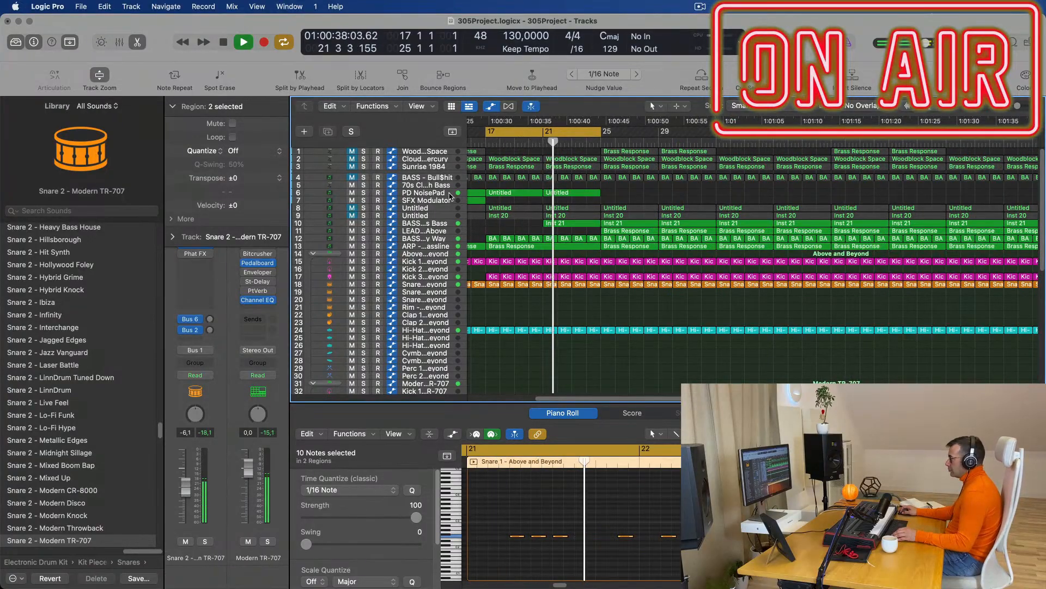
pyautogui.click(438, 224)
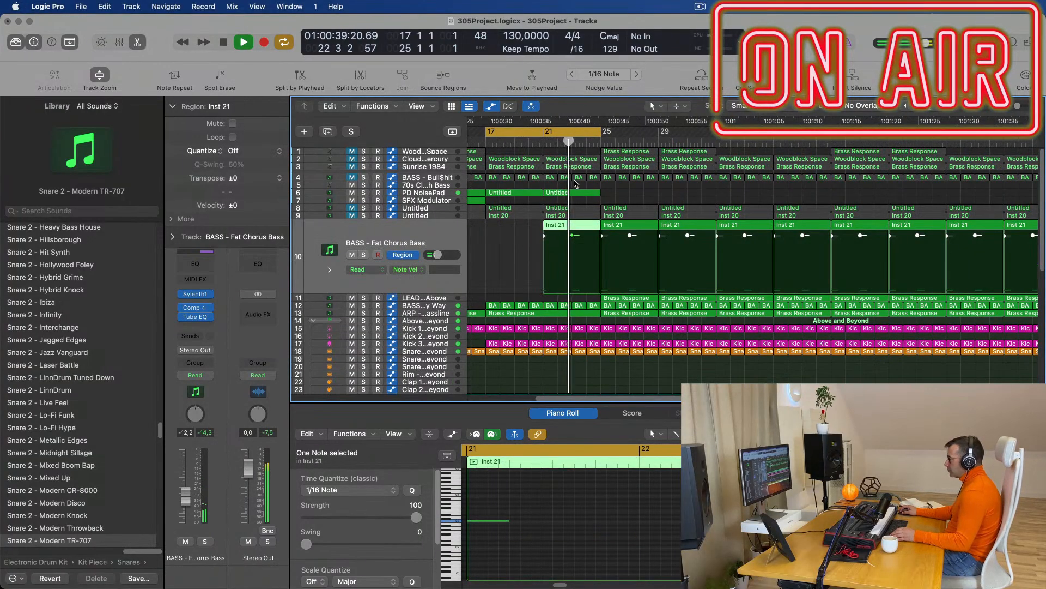
pyautogui.press('space')
pyautogui.moveTo(488, 131); pyautogui.dragTo(544, 132)
pyautogui.press('space')
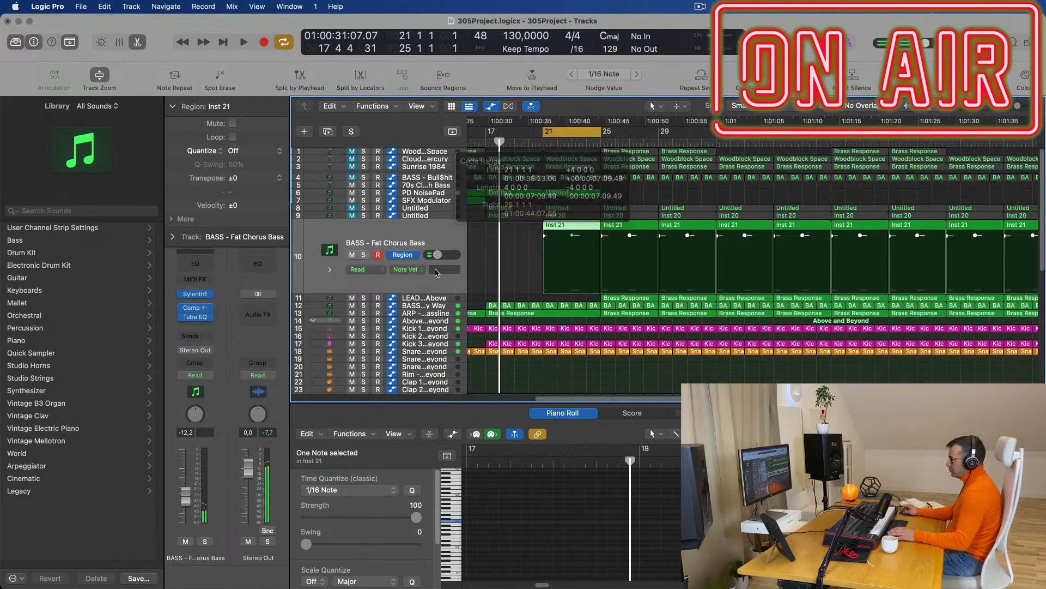
pyautogui.press('space')
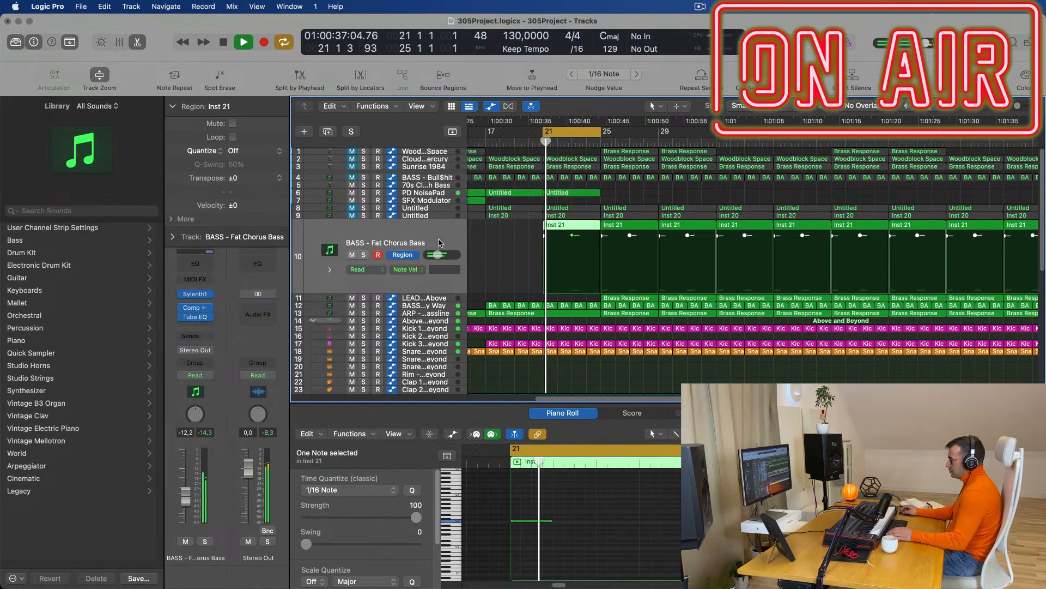
pyautogui.click(197, 294)
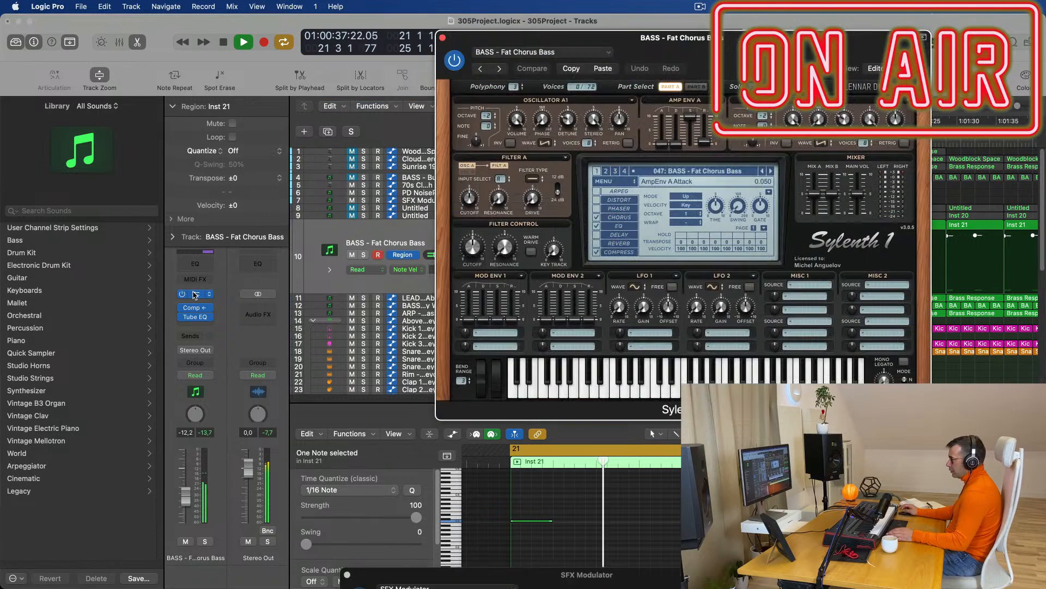
# Step through Sylenth1 bass presets while auditioning them during playback.
pyautogui.click(770, 171)
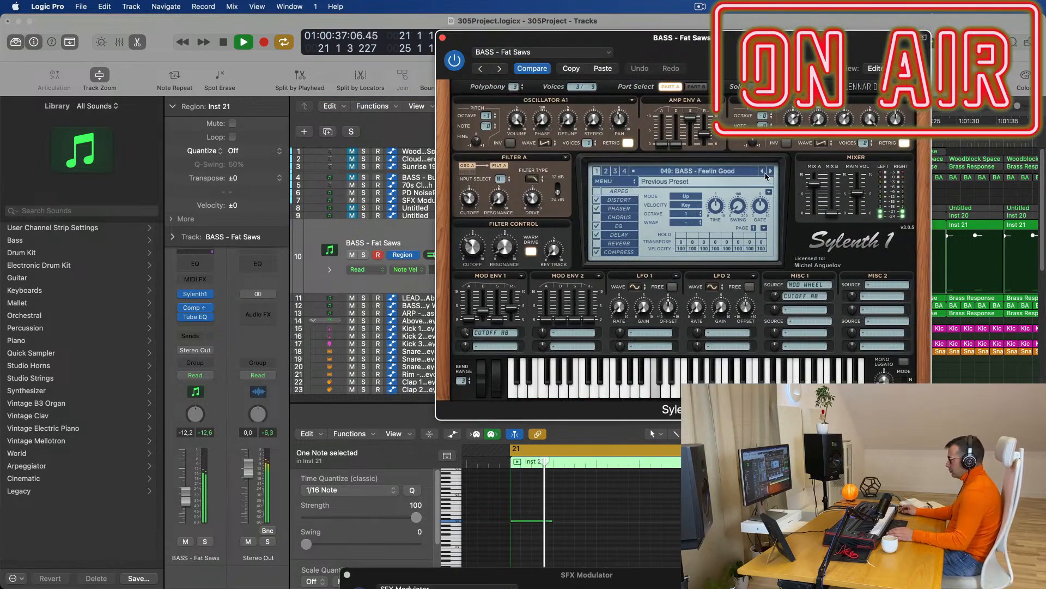
pyautogui.press('space')
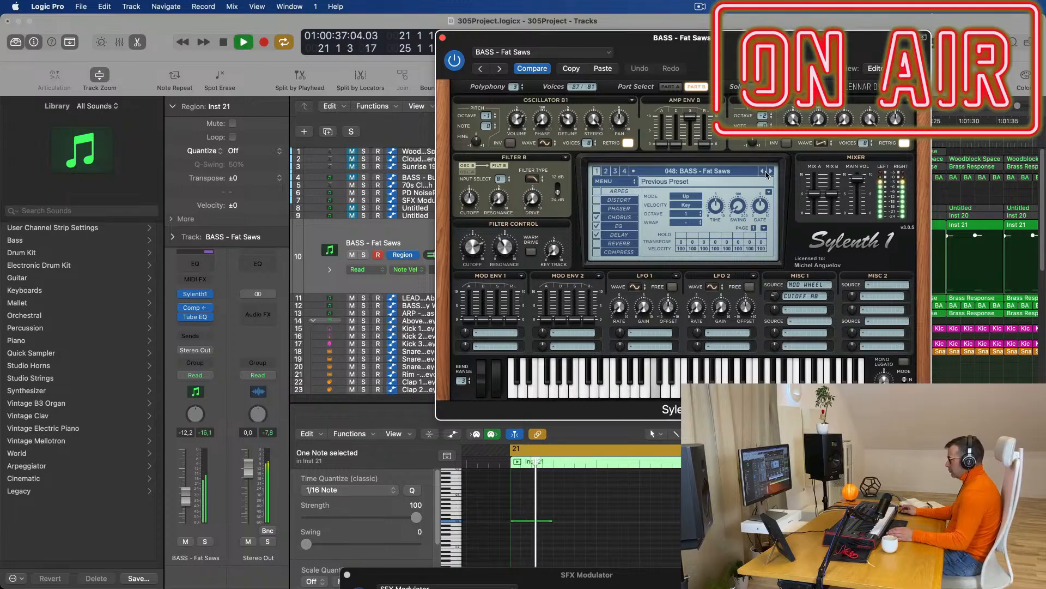
pyautogui.doubleClick(771, 173)
pyautogui.click(770, 173)
pyautogui.click(771, 173)
pyautogui.doubleClick(771, 173)
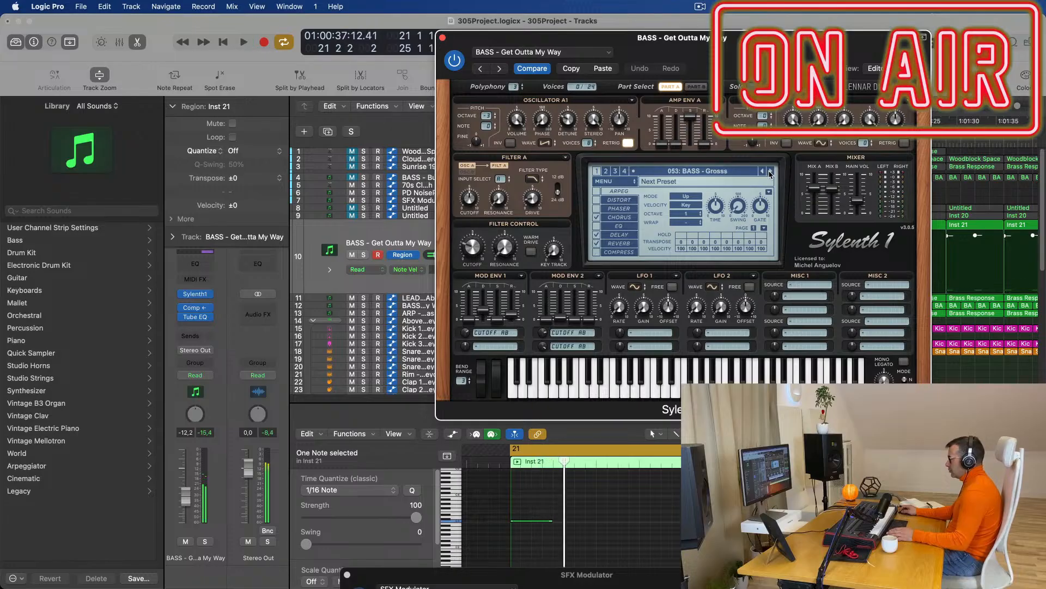
pyautogui.press('space')
# Continue past Heavy House and High Pass Bassline to BASS - M-Bass, then close the window.
pyautogui.click(771, 173)
pyautogui.press('space')
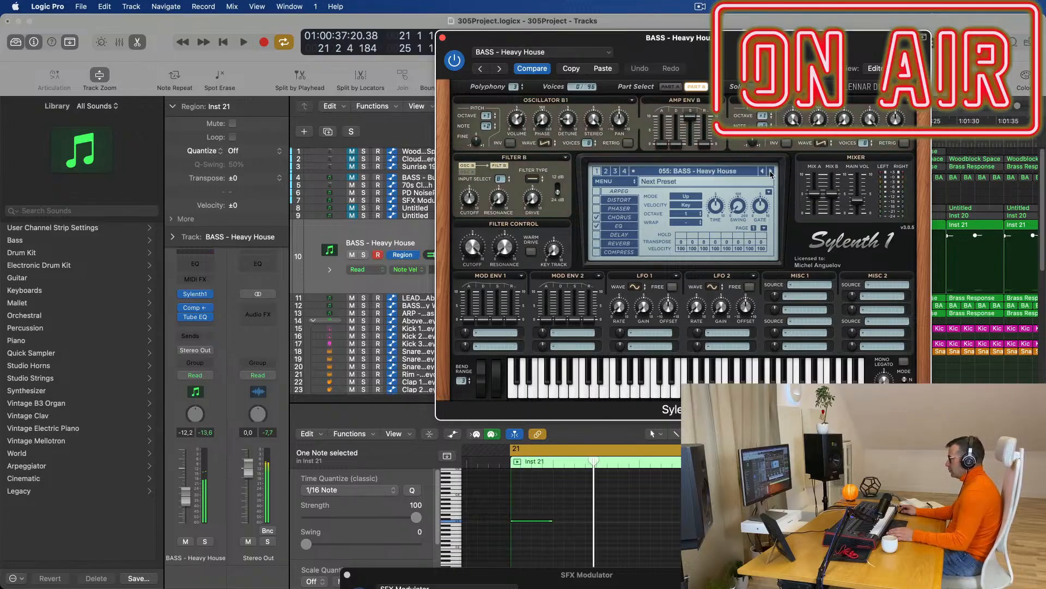
pyautogui.click(770, 173)
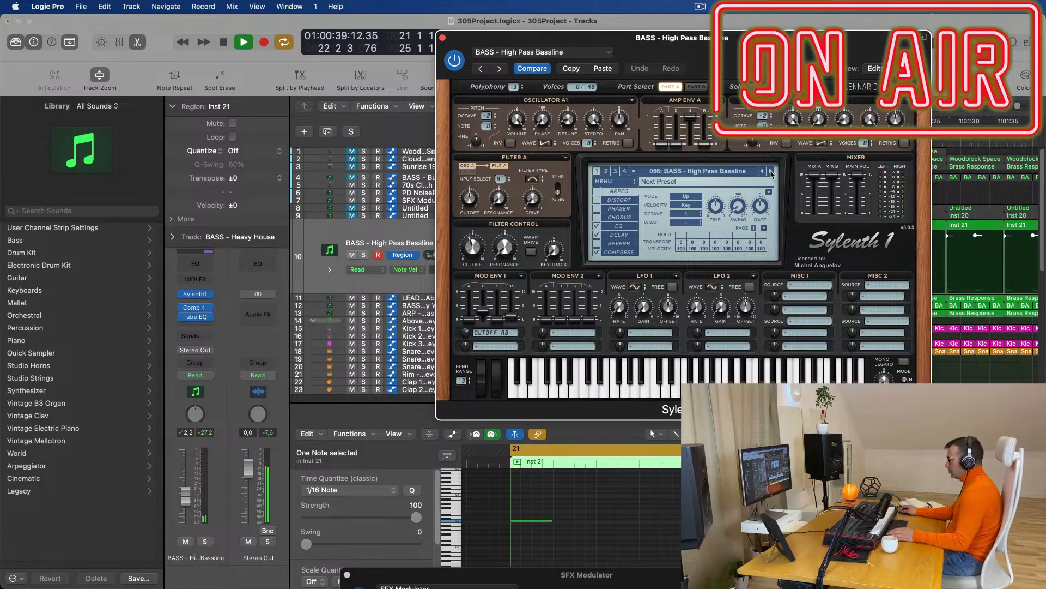
pyautogui.click(770, 173)
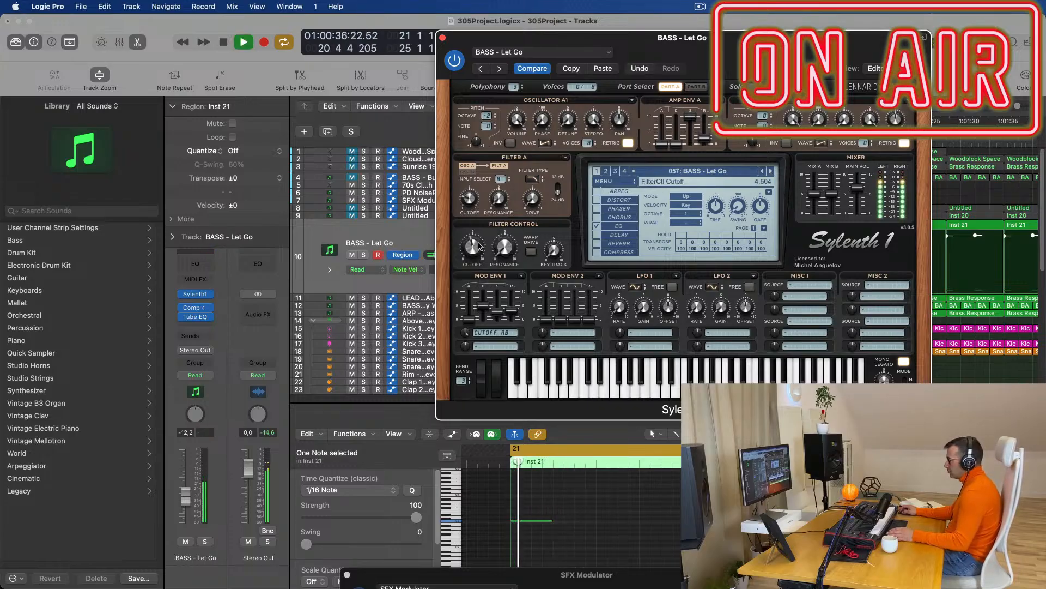
pyautogui.click(770, 171)
pyautogui.click(770, 171)
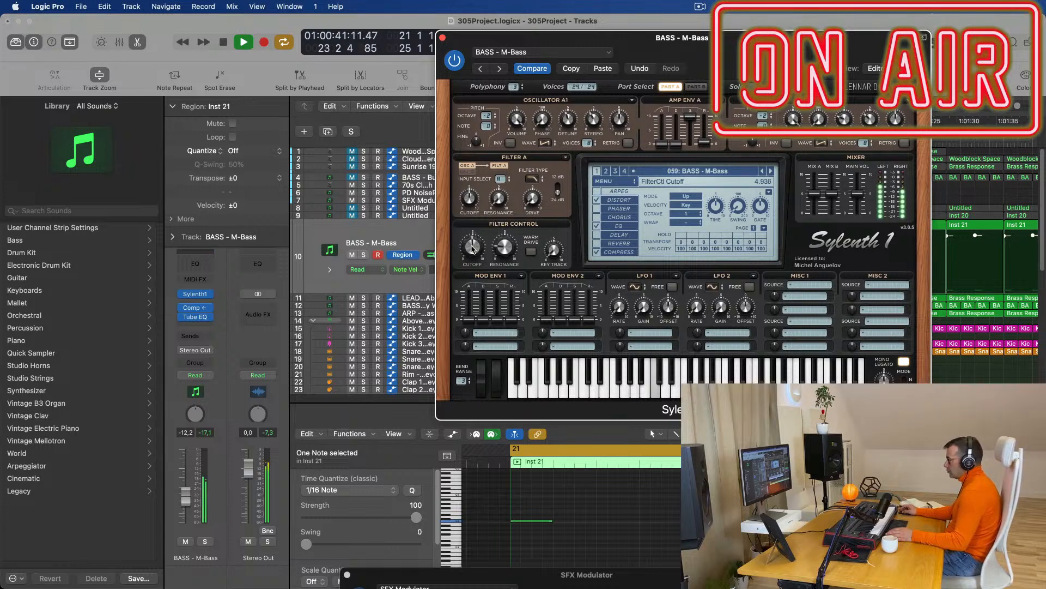
pyautogui.click(442, 37)
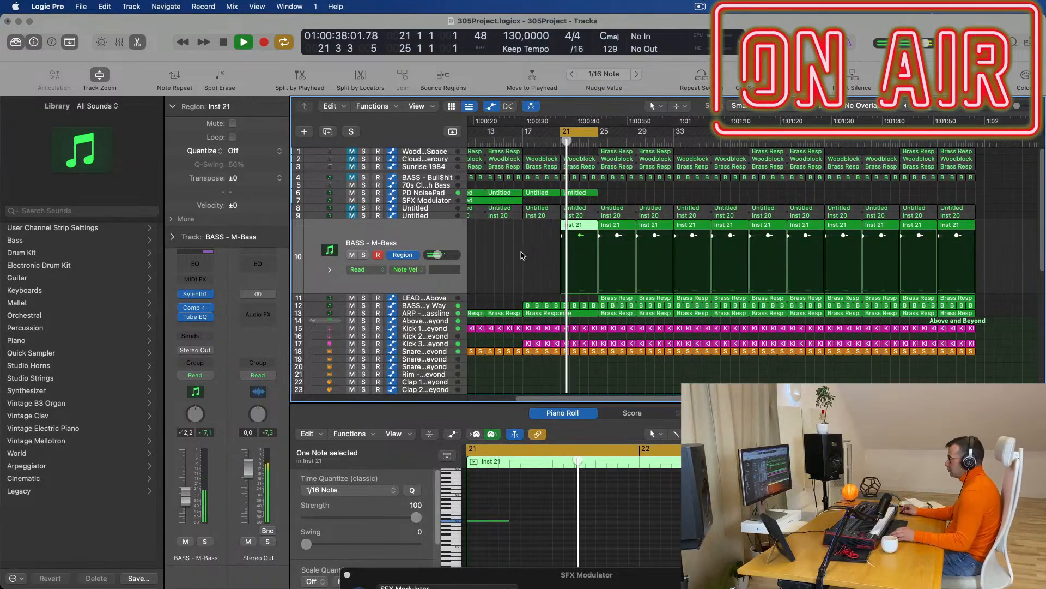
# Inspect tracks 9, 11 and 10, then select ARP - Fat Bassline and zoom out.
pyautogui.press('super+Right')
pyautogui.press('super+Right')
pyautogui.hscroll(-3, 525, 252)
pyautogui.hscroll(3, 524, 253)
pyautogui.hscroll(-2, 525, 252)
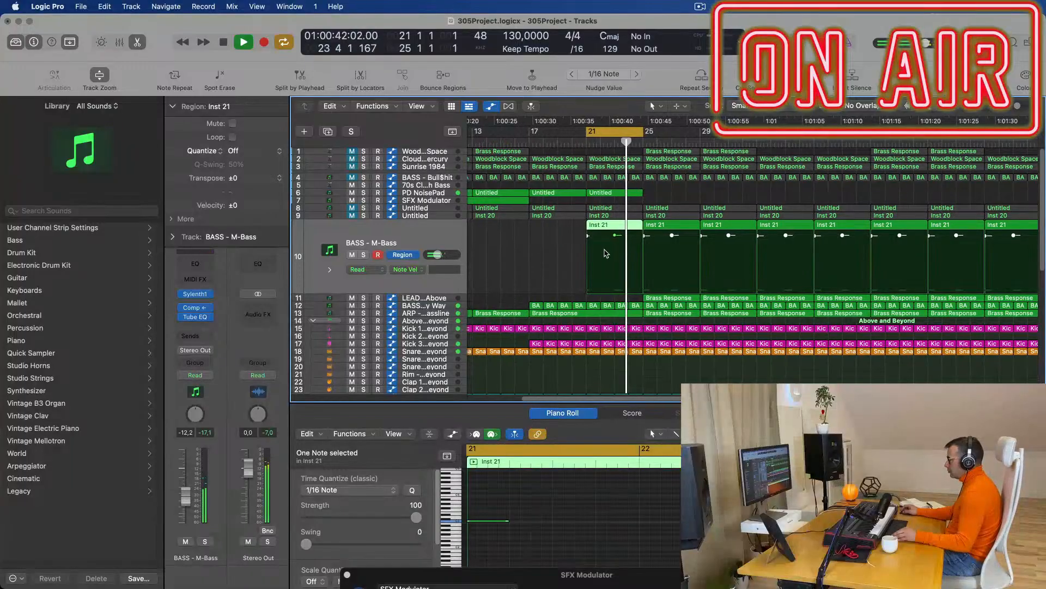
pyautogui.hscroll(2, 571, 248)
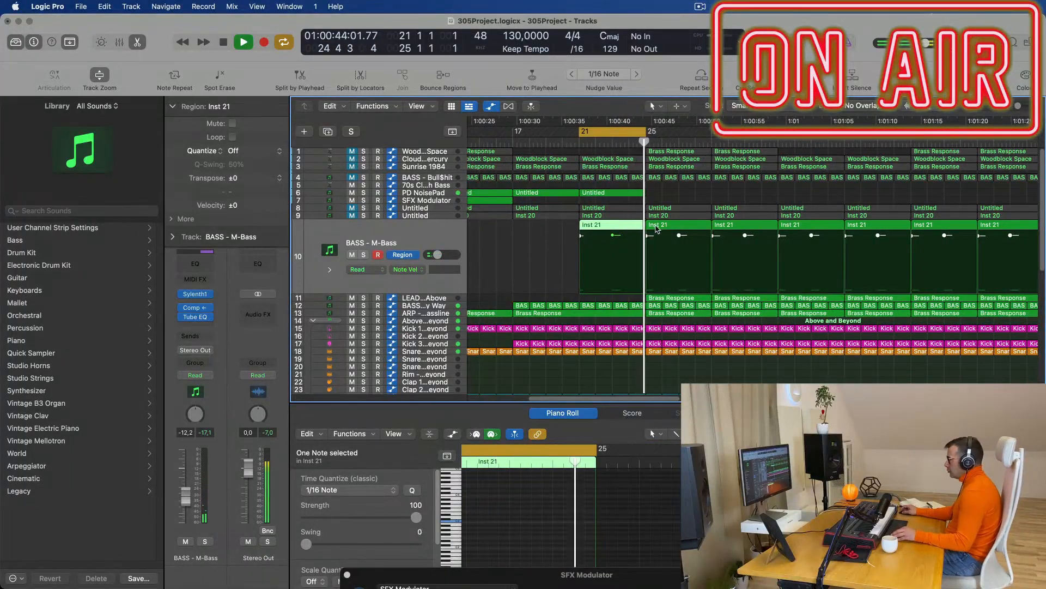
pyautogui.hscroll(-3, 679, 233)
pyautogui.click(435, 217)
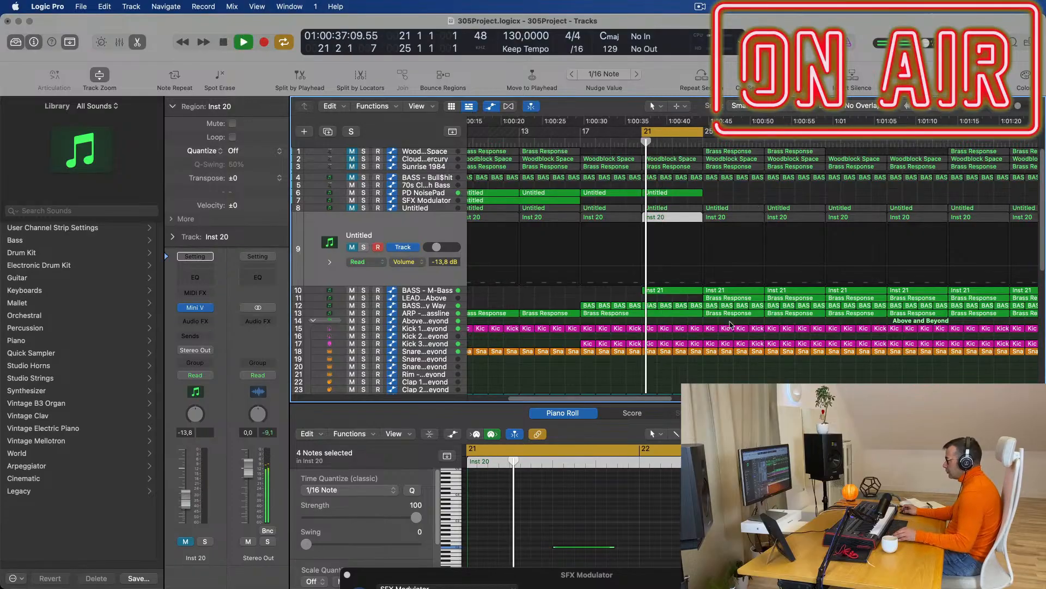
pyautogui.click(707, 298)
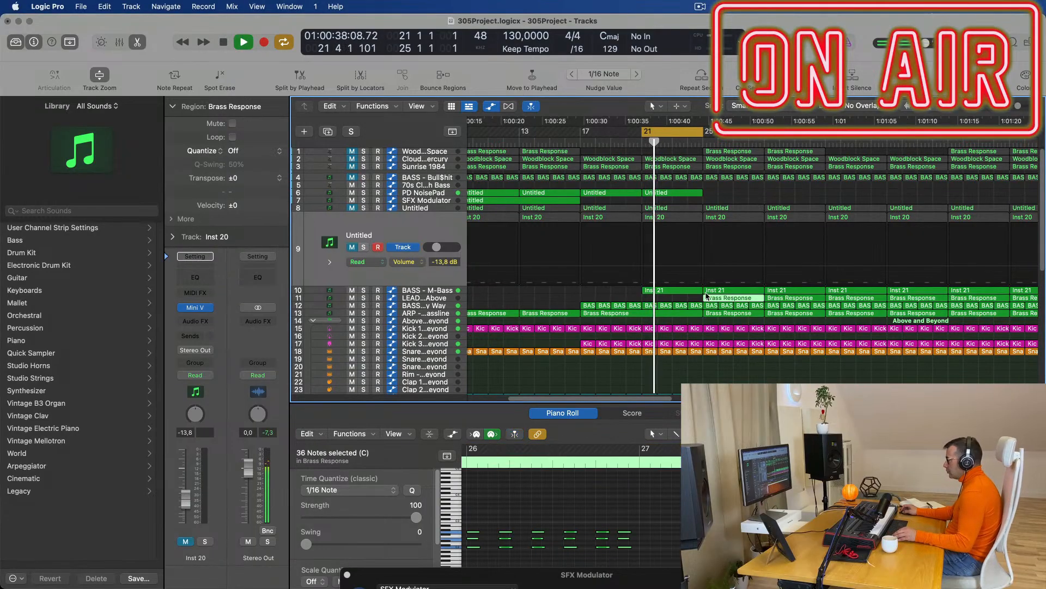
pyautogui.click(437, 293)
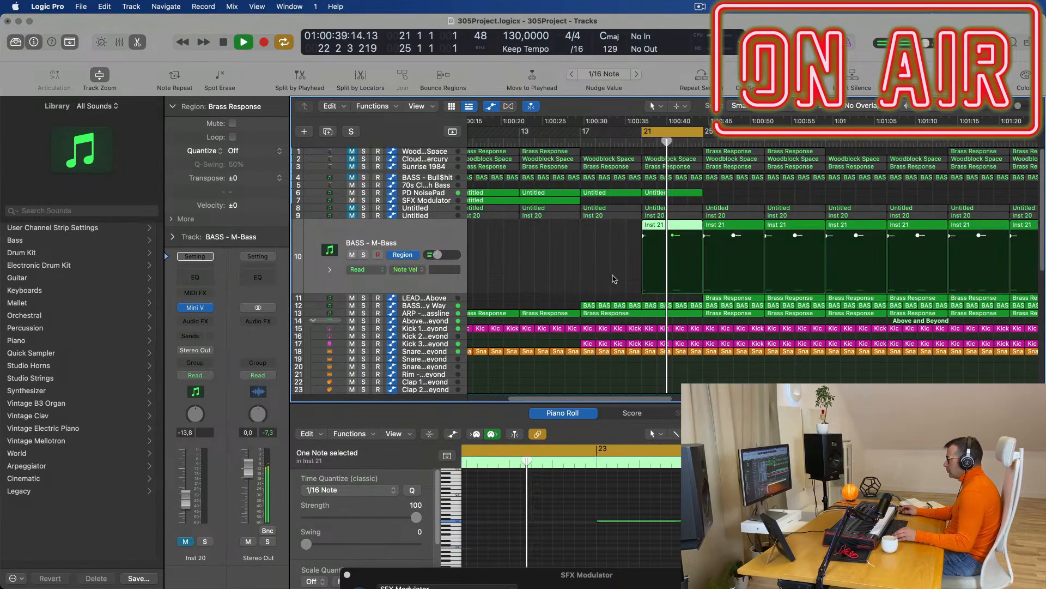
pyautogui.click(439, 315)
pyautogui.press('super+Left')
pyautogui.press('super+Left')
pyautogui.press('super+Left')
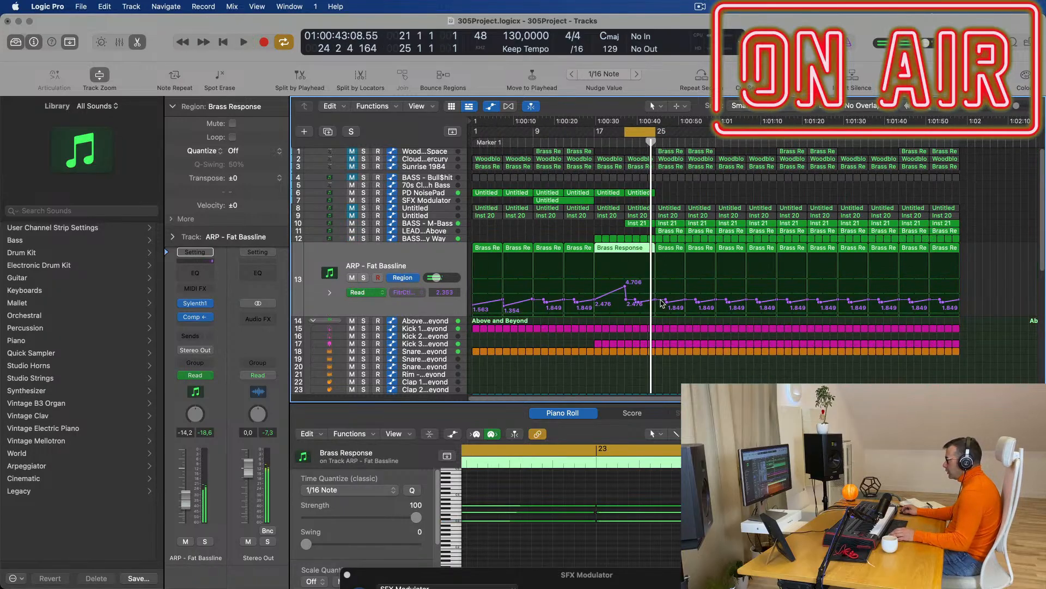
# Reshape the FilterCtl Cutoff automation, lowering the peak and setting a point near 2.270.
pyautogui.moveTo(625, 285)
pyautogui.mouseDown()
pyautogui.moveTo(635, 299)
pyautogui.moveTo(623, 299)
pyautogui.mouseUp()
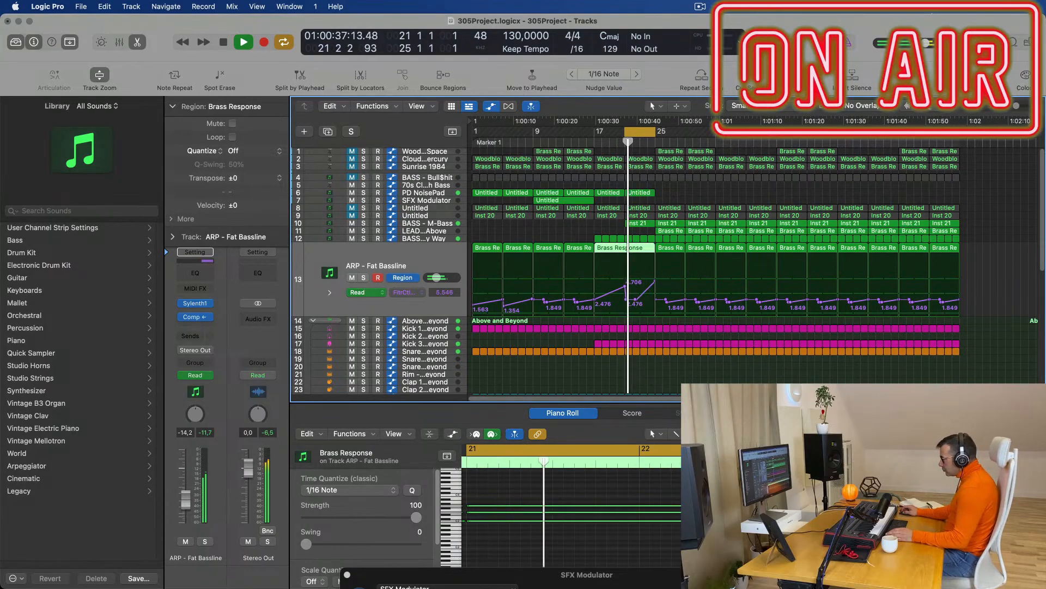
pyautogui.moveTo(633, 303); pyautogui.dragTo(629, 299)
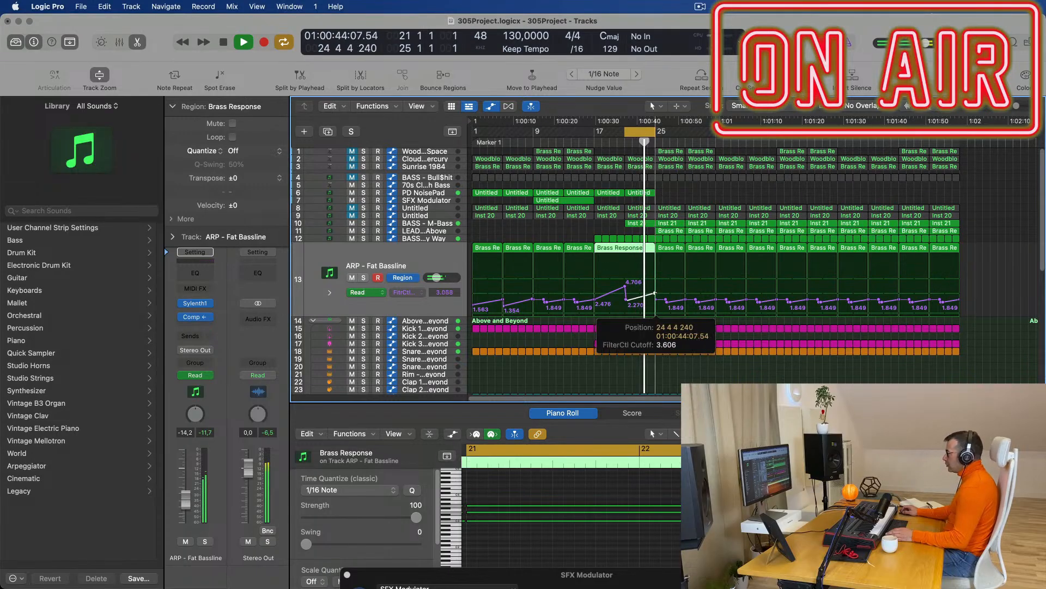
pyautogui.moveTo(655, 294); pyautogui.dragTo(656, 290)
pyautogui.scroll(-3, 654, 287)
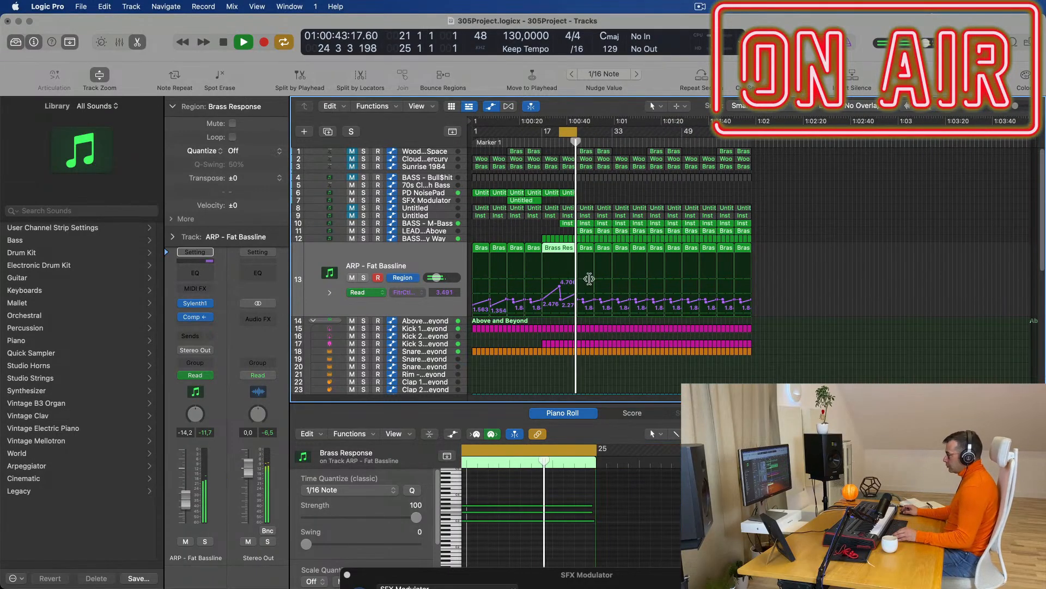
pyautogui.scroll(1, 623, 288)
pyautogui.press('space')
pyautogui.press('space')
# Extend the cycle range's end from bar 25 to bar 29.
pyautogui.scroll(3, 587, 131)
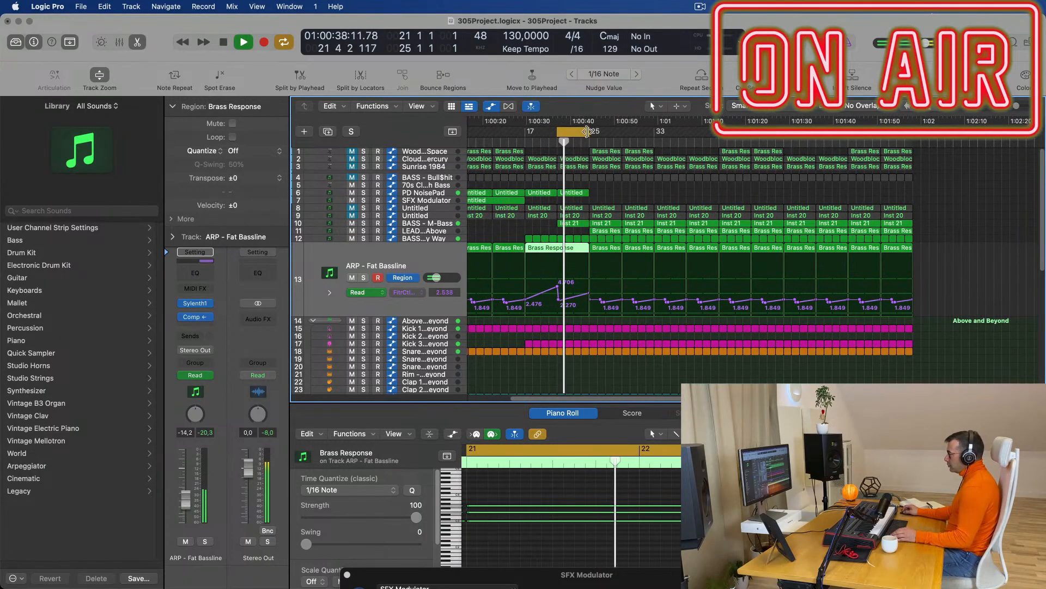
pyautogui.moveTo(587, 131); pyautogui.dragTo(619, 135)
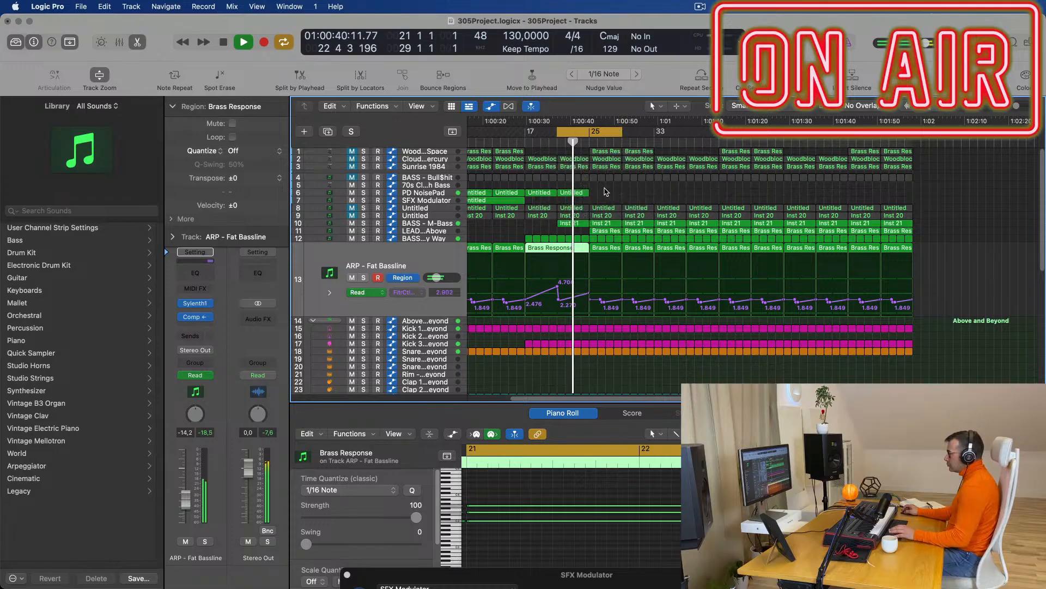
pyautogui.scroll(1, 642, 222)
pyautogui.scroll(-1, 642, 218)
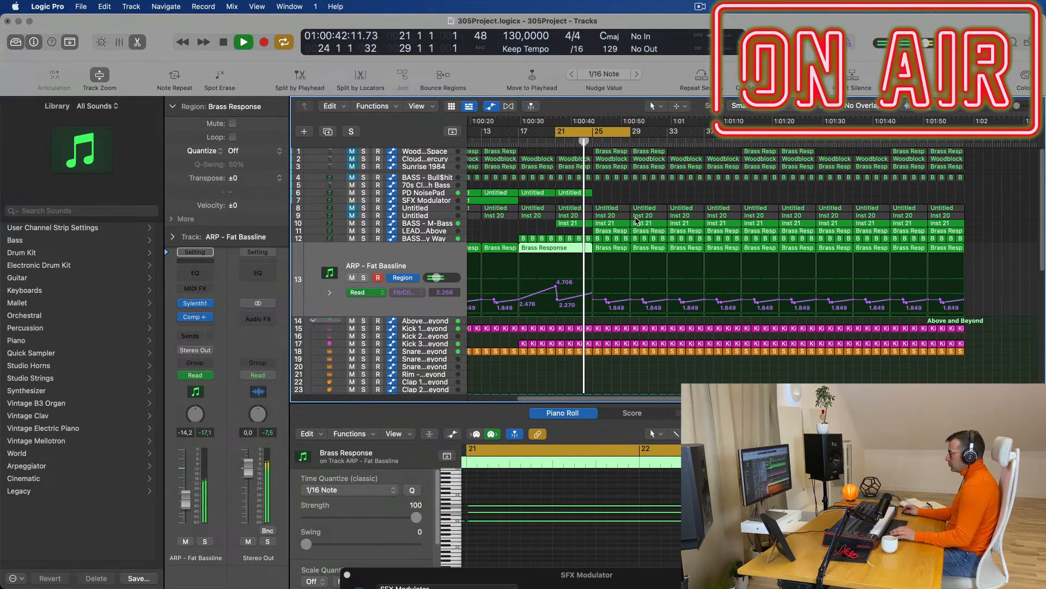
pyautogui.click(441, 232)
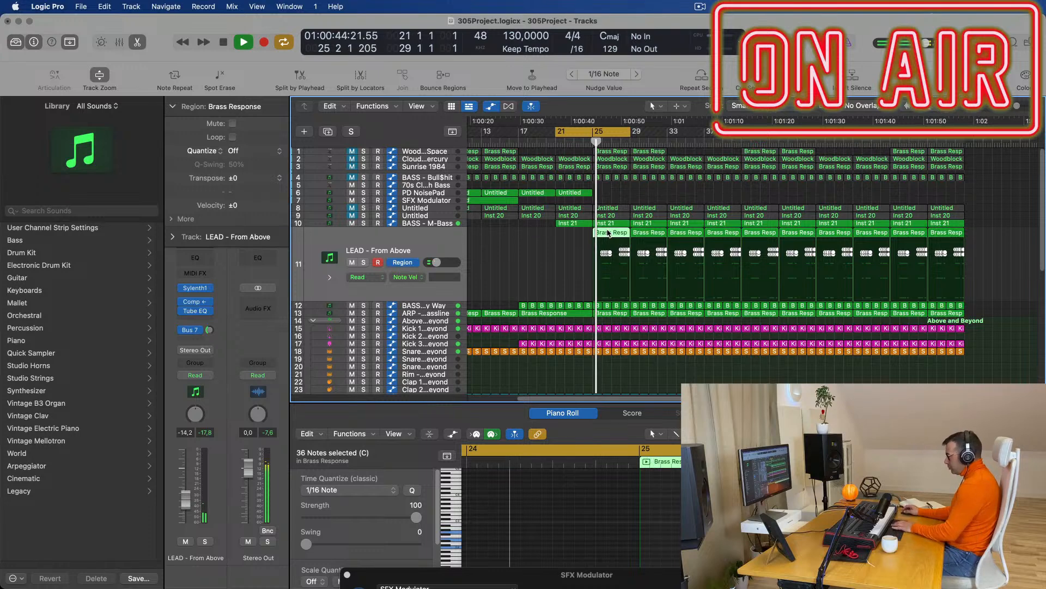
# Delete track 11's Brass Response regions at bars 25 and 29.
pyautogui.press('Delete')
pyautogui.click(648, 233)
pyautogui.press('Delete')
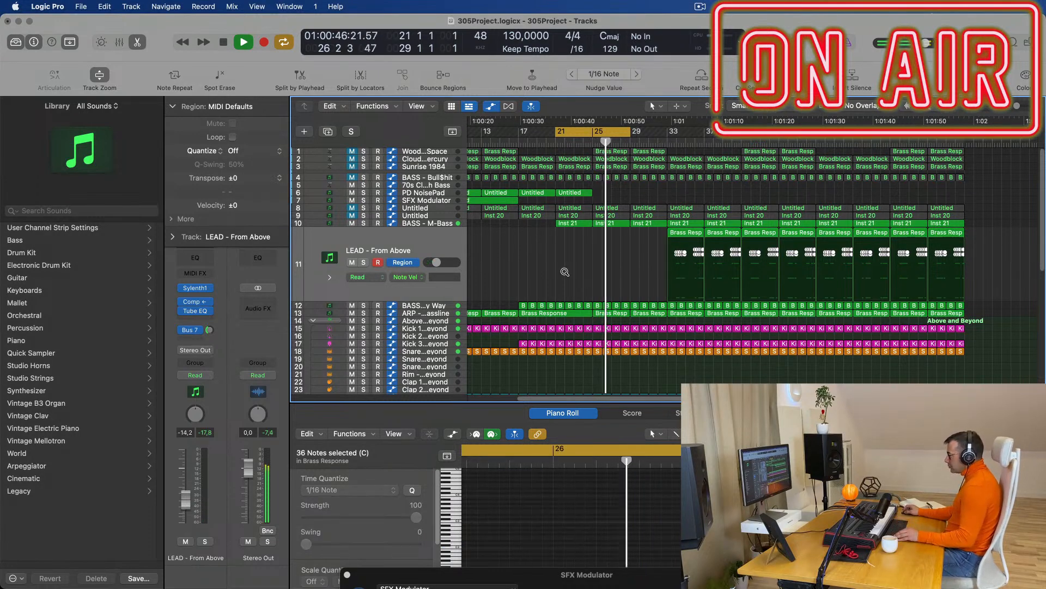
# Repeat the two PD NoisePad regions to the right with Cmd-R.
pyautogui.scroll(-5, 565, 272)
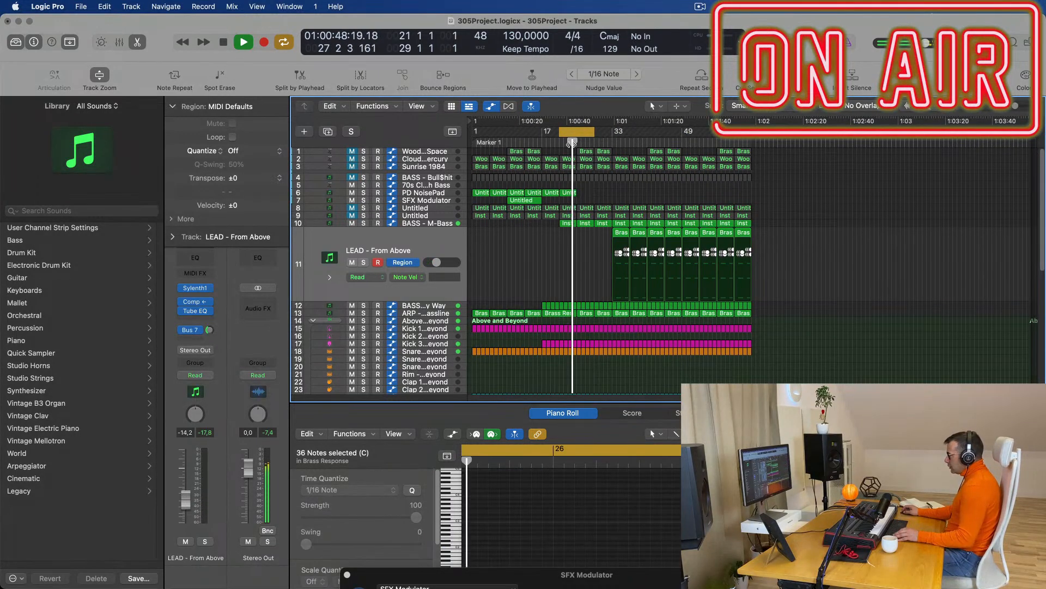
pyautogui.scroll(4, 583, 278)
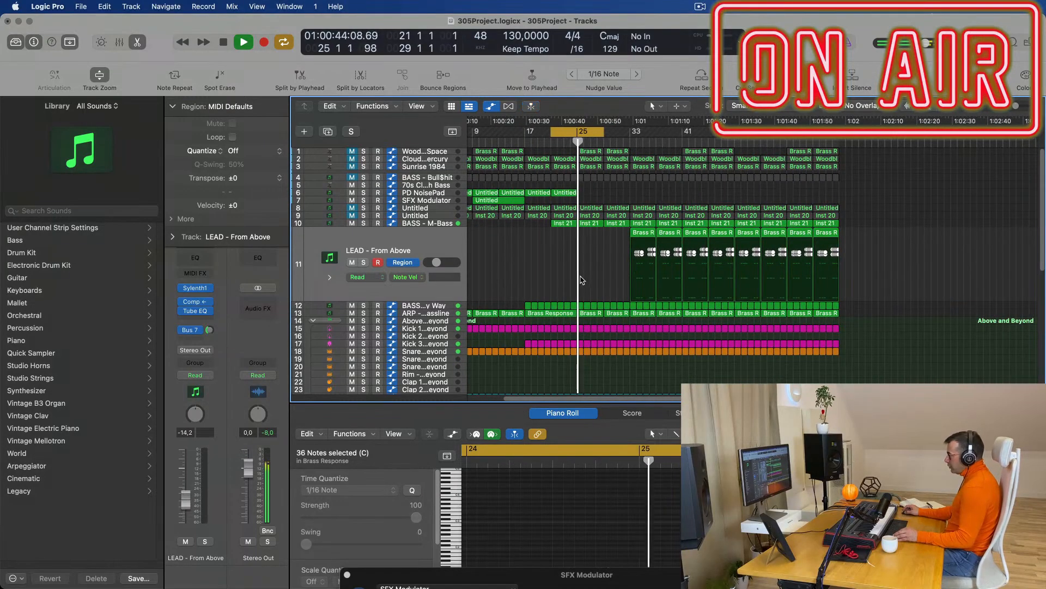
pyautogui.scroll(1, 583, 277)
pyautogui.scroll(-1, 580, 279)
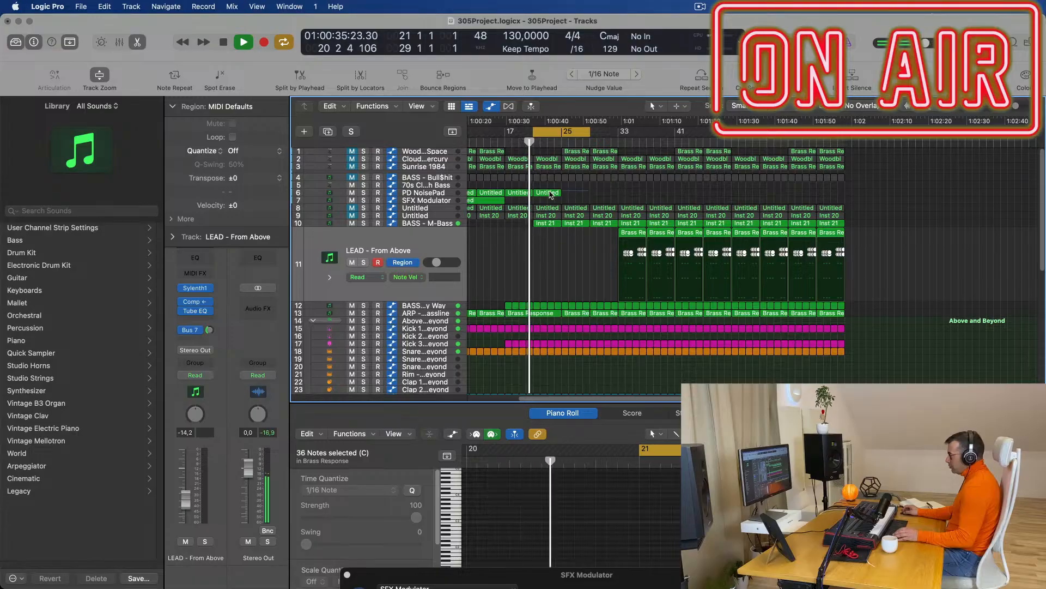
pyautogui.moveTo(564, 194); pyautogui.dragTo(527, 196)
pyautogui.press('super+r')
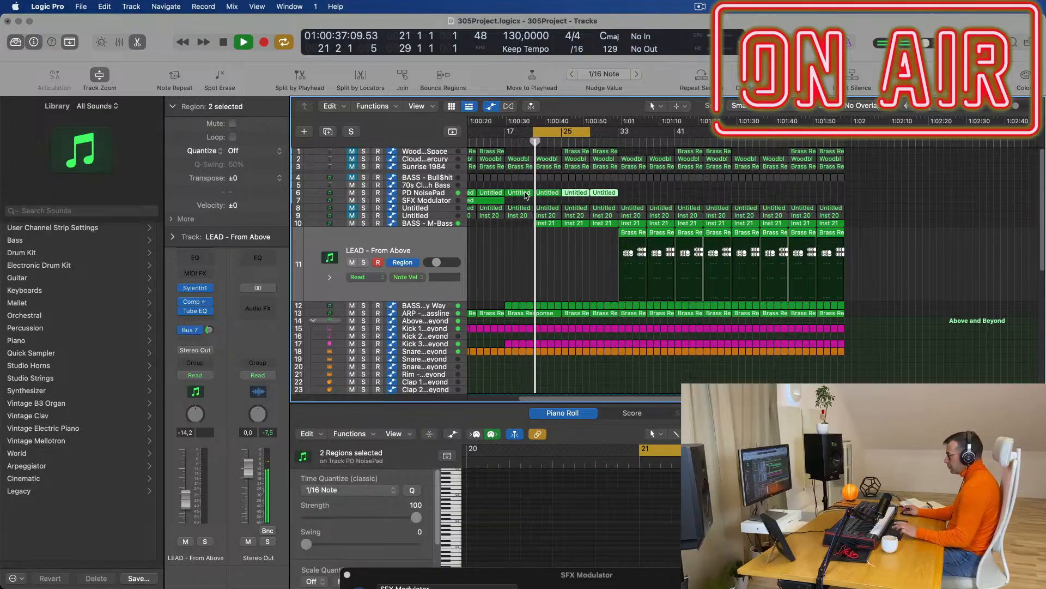
pyautogui.click(498, 271)
# Repeat the two snare regions on track 35 to the right.
pyautogui.scroll(-5, 583, 304)
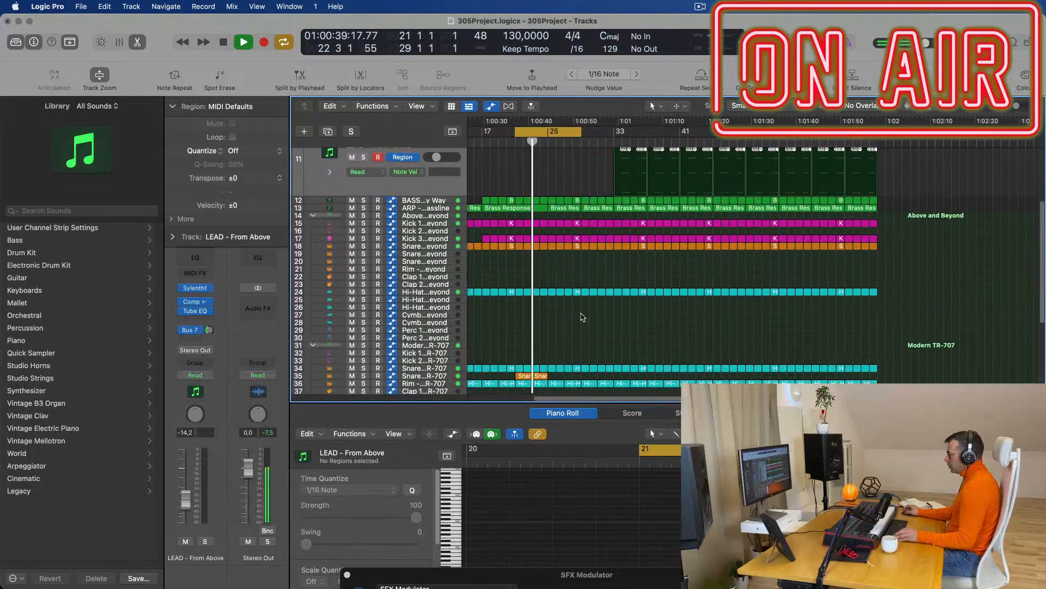
pyautogui.scroll(-2, 582, 304)
pyautogui.moveTo(567, 377); pyautogui.dragTo(544, 378)
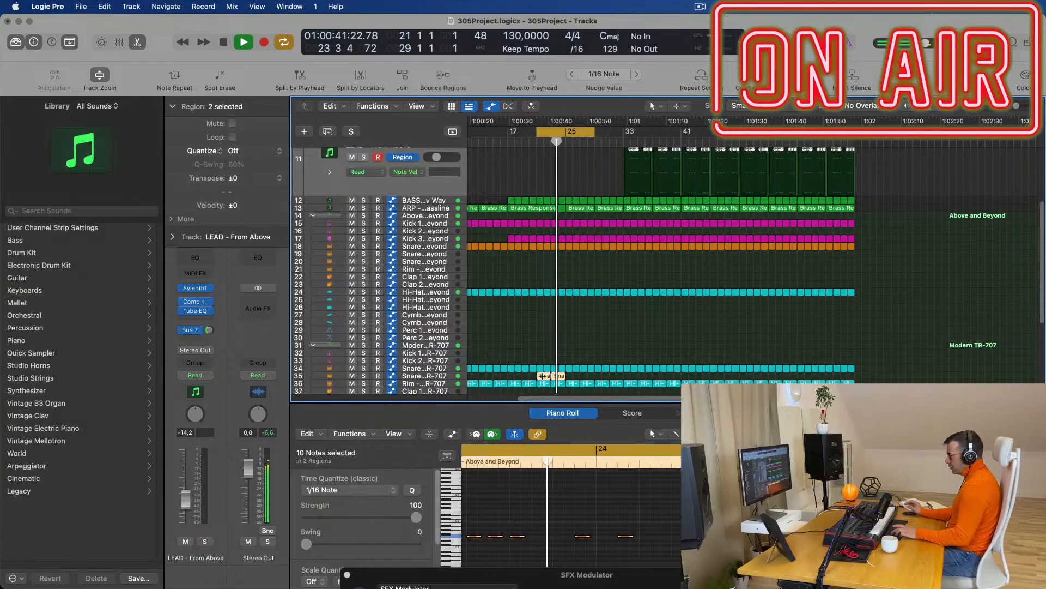
pyautogui.press('super+r')
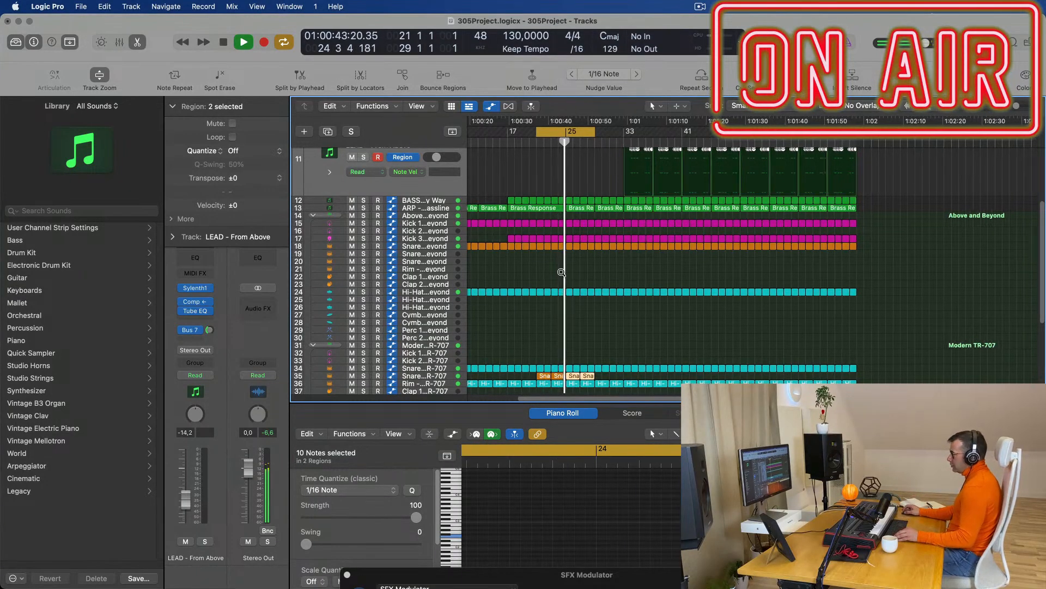
pyautogui.scroll(4, 563, 272)
pyautogui.scroll(4, 589, 223)
pyautogui.scroll(1, 601, 209)
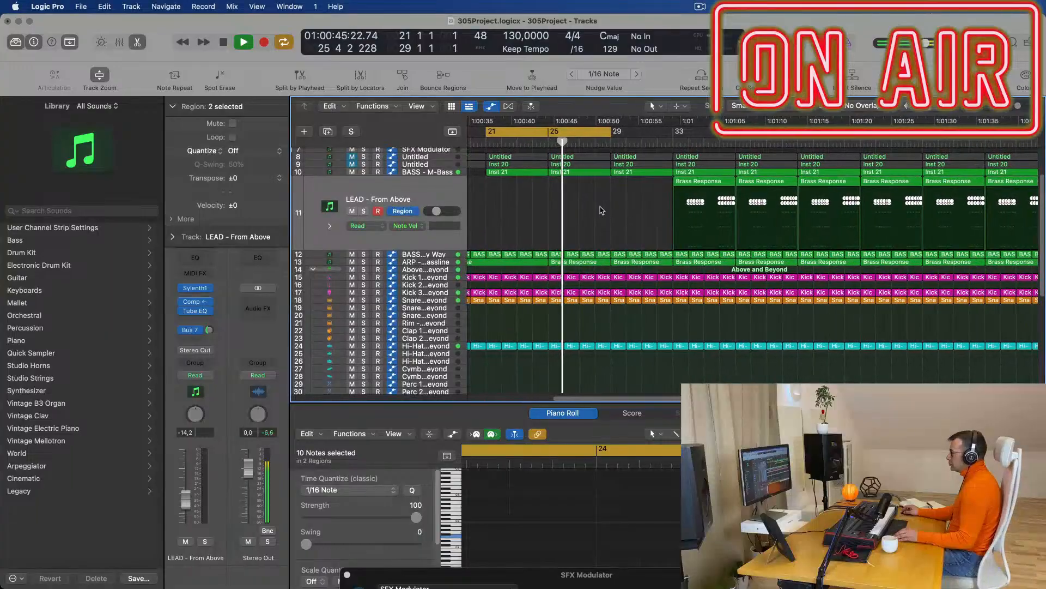
pyautogui.scroll(-3, 604, 218)
pyautogui.scroll(3, 611, 256)
pyautogui.scroll(5, 613, 274)
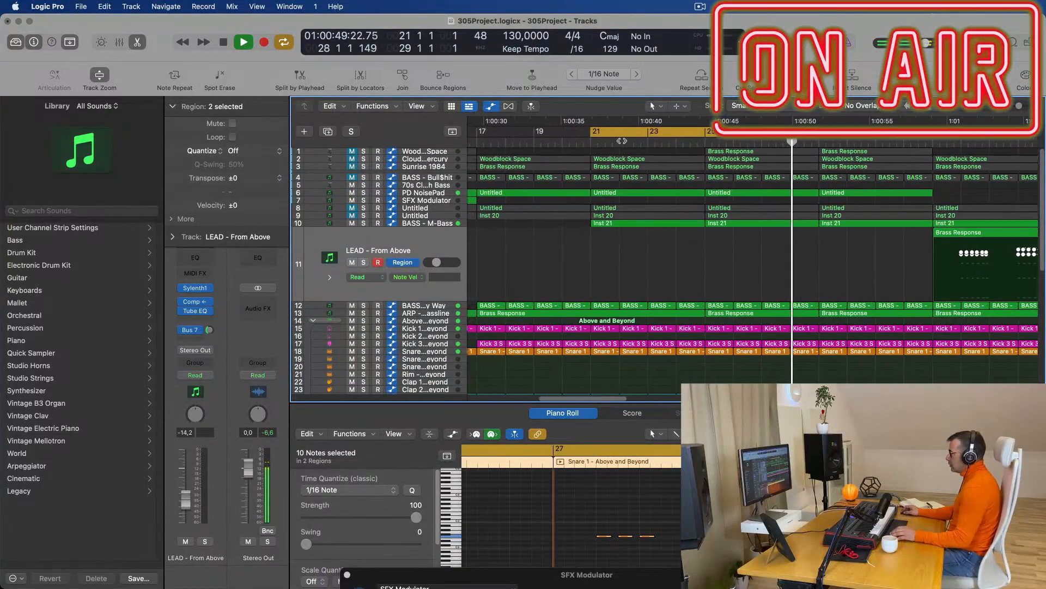
# Duplicate the BASS - M-Bass track and copy the two Inst 21 regions onto it.
pyautogui.click(597, 143)
pyautogui.click(428, 194)
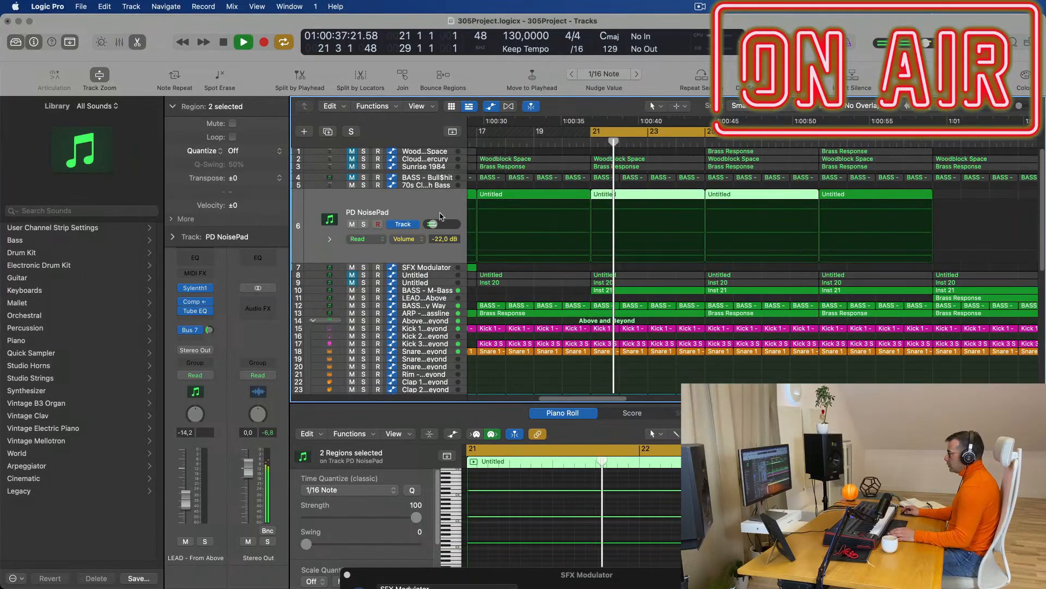
pyautogui.click(425, 290)
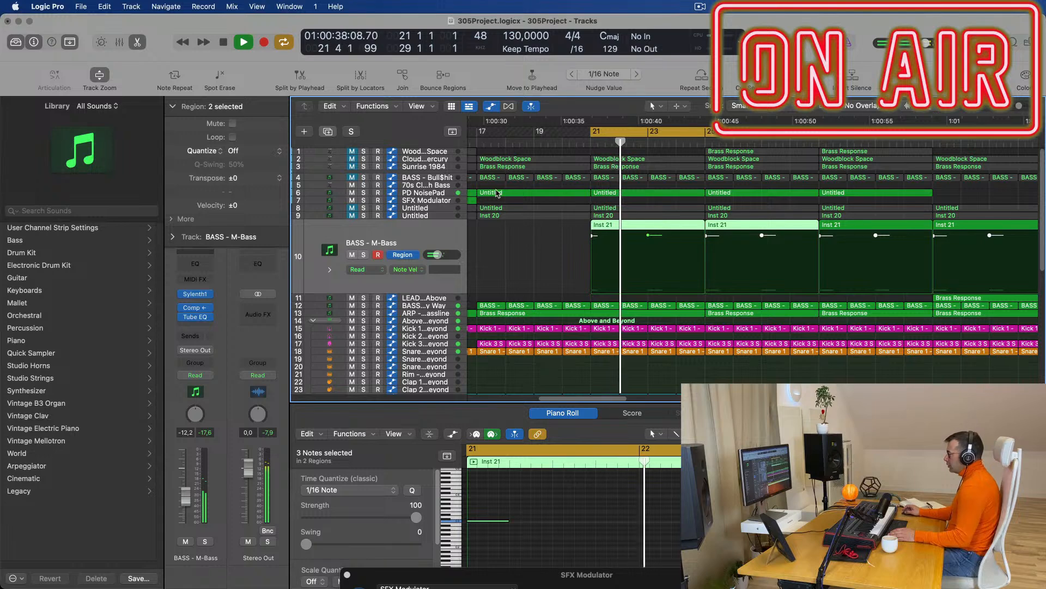
pyautogui.press('super+d')
pyautogui.press('space')
pyautogui.press('space')
pyautogui.moveTo(662, 240); pyautogui.dragTo(750, 223)
pyautogui.moveTo(683, 227); pyautogui.dragTo(680, 244)
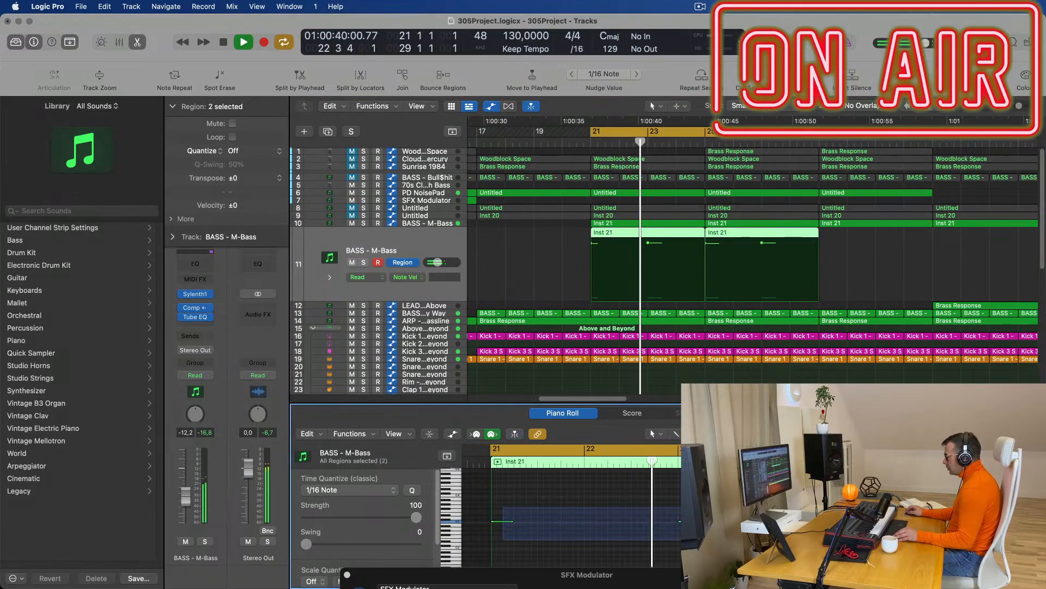
# Undo the extra C3 note copies, move the C3 note to bar 22, and open Sylenth1.
pyautogui.scroll(-2, 523, 499)
pyautogui.moveTo(510, 492); pyautogui.dragTo(603, 493)
pyautogui.press('space')
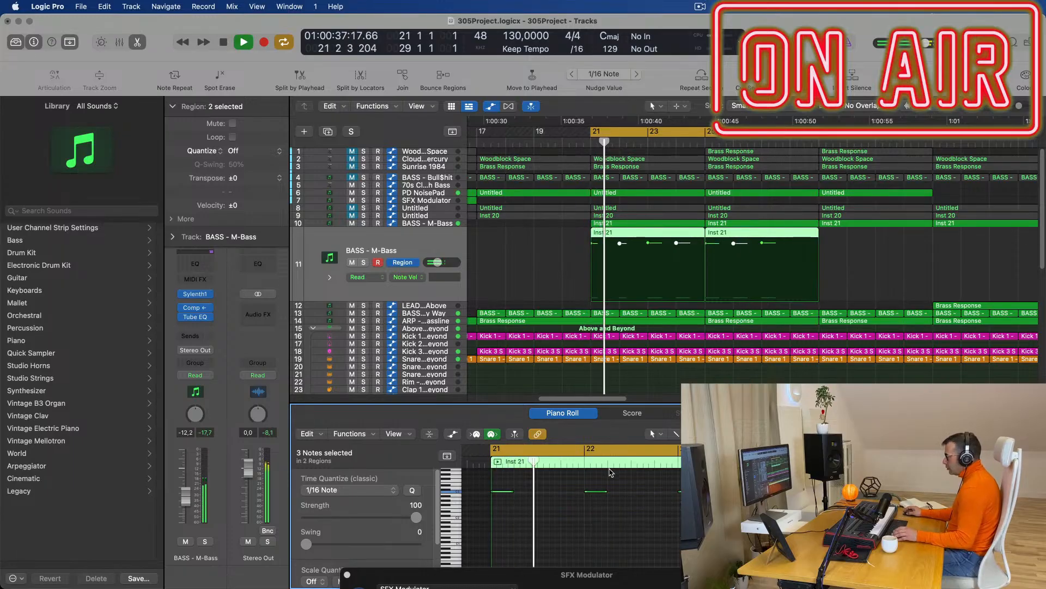
pyautogui.press('super+z')
pyautogui.press('space')
pyautogui.press('space')
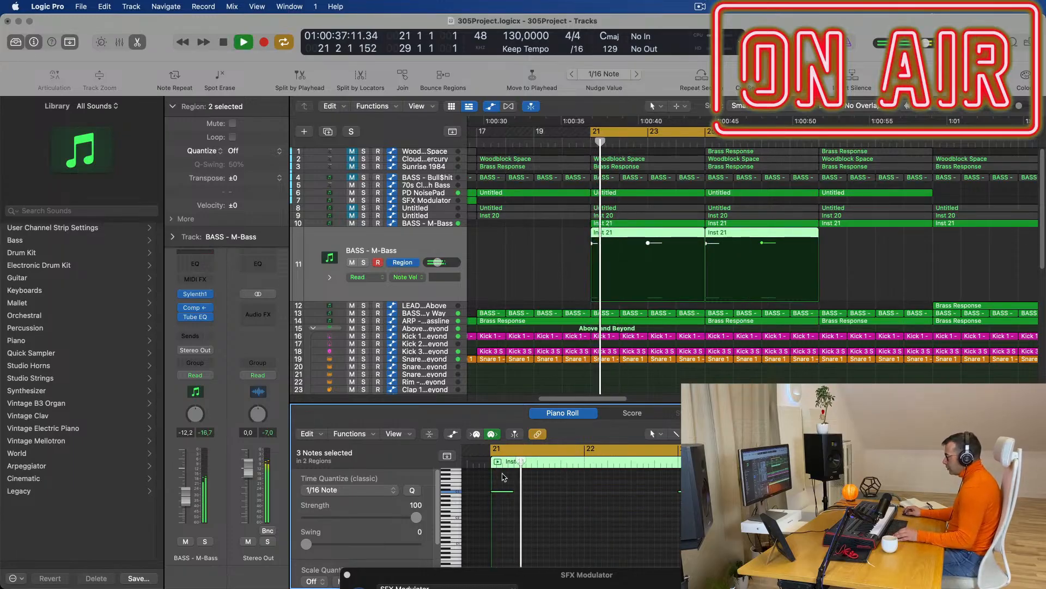
pyautogui.moveTo(502, 492); pyautogui.dragTo(596, 494)
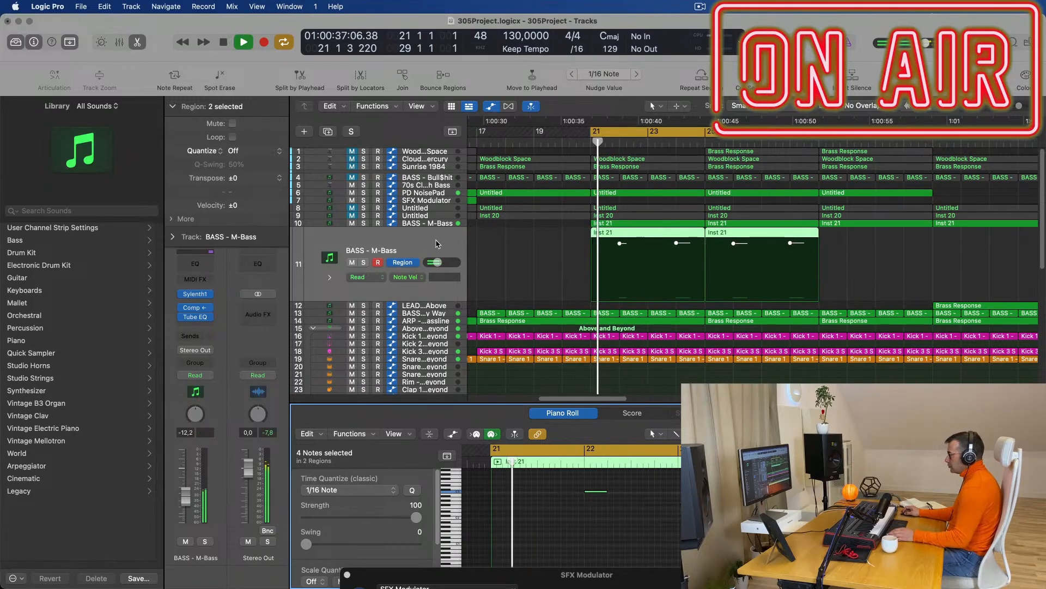
pyautogui.press('space')
pyautogui.press('space')
pyautogui.click(195, 294)
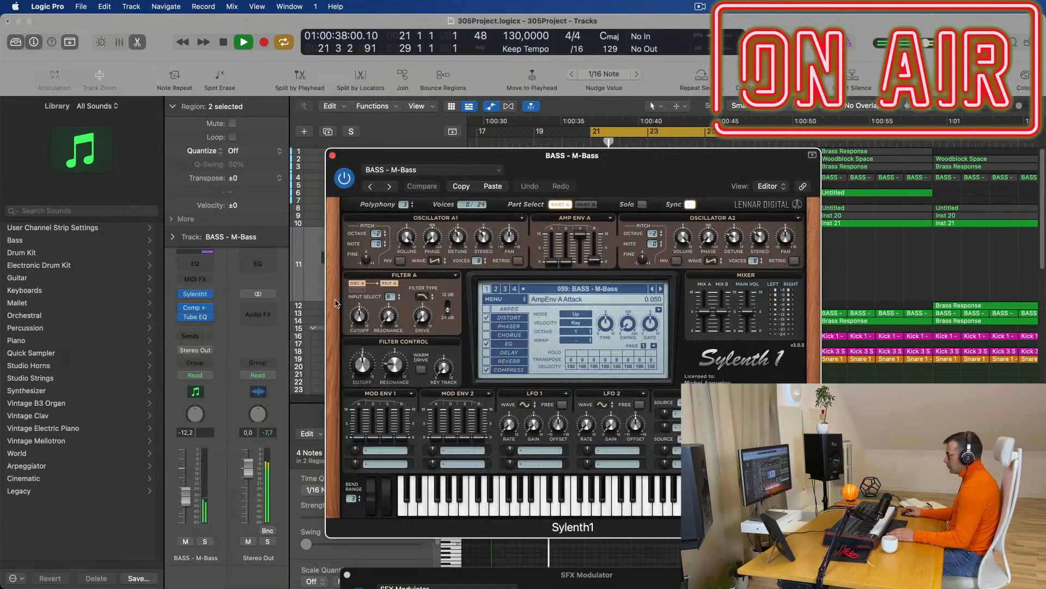
# Load Sylenth1 preset 040 BASS - DnB Bass on the duplicated bass track.
pyautogui.click(661, 289)
pyautogui.press('space')
pyautogui.click(633, 293)
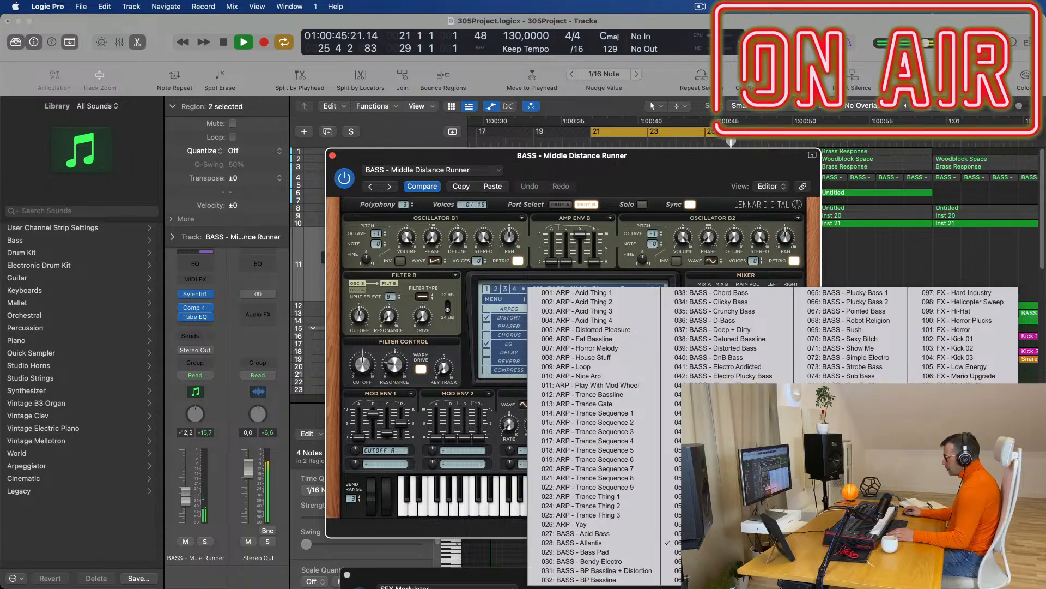
pyautogui.click(716, 358)
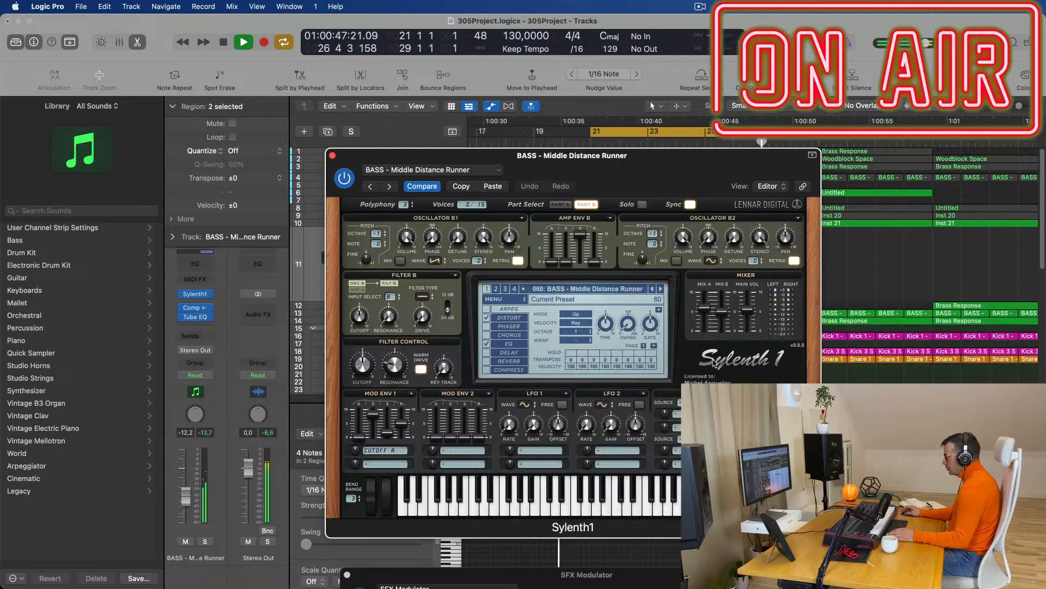
pyautogui.moveTo(619, 162); pyautogui.dragTo(655, 147)
# Raise the bass volume to about -10 dB and switch off Sylenth1's chorus and EQ.
pyautogui.press('space')
pyautogui.moveTo(187, 492); pyautogui.dragTo(187, 490)
pyautogui.moveTo(394, 345); pyautogui.dragTo(394, 341)
pyautogui.moveTo(186, 495); pyautogui.dragTo(187, 489)
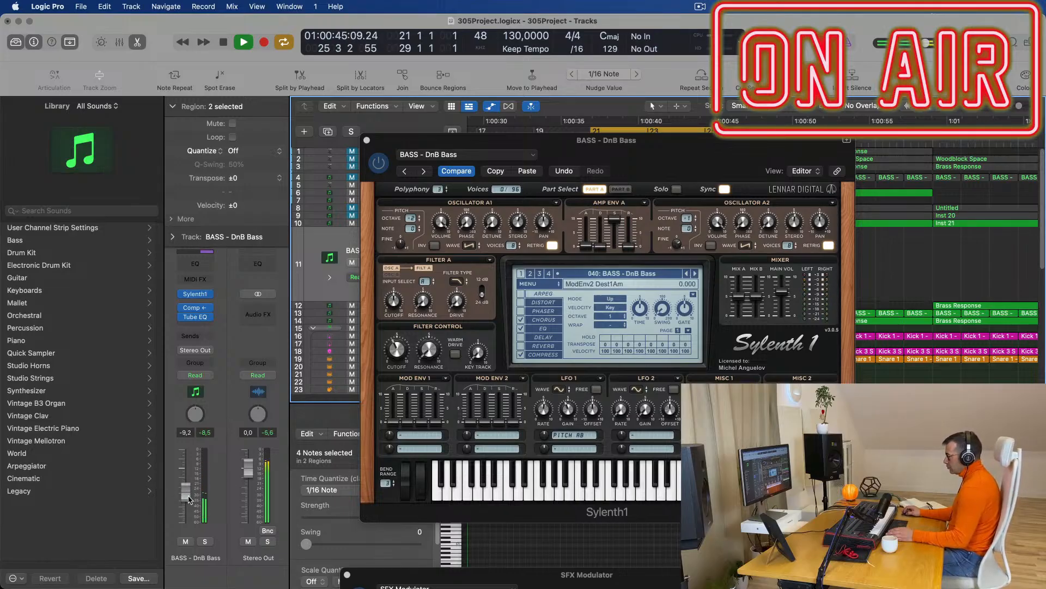
pyautogui.moveTo(185, 494); pyautogui.dragTo(189, 497)
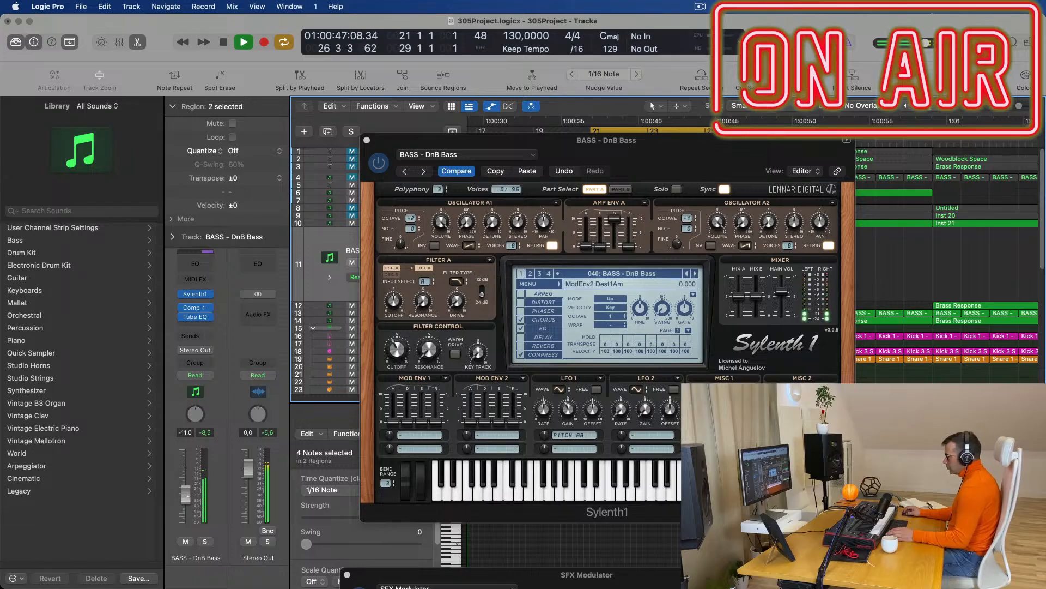
pyautogui.click(519, 320)
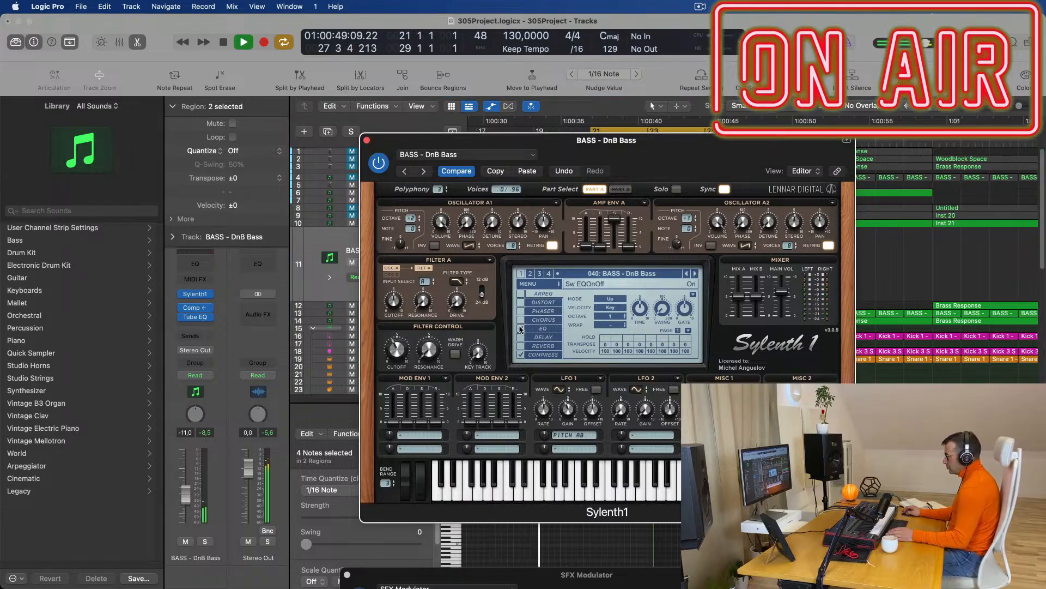
pyautogui.click(520, 330)
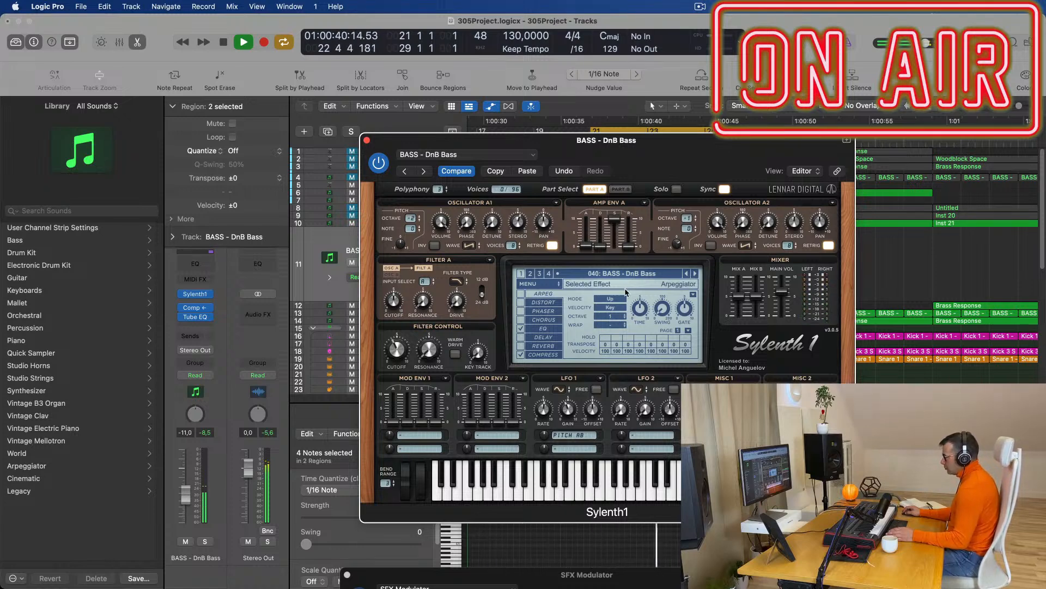
# Audition Sylenth1 bass presets from 027 Acid Bass through D-Bass to Deep + Dirty.
pyautogui.click(695, 275)
pyautogui.click(662, 276)
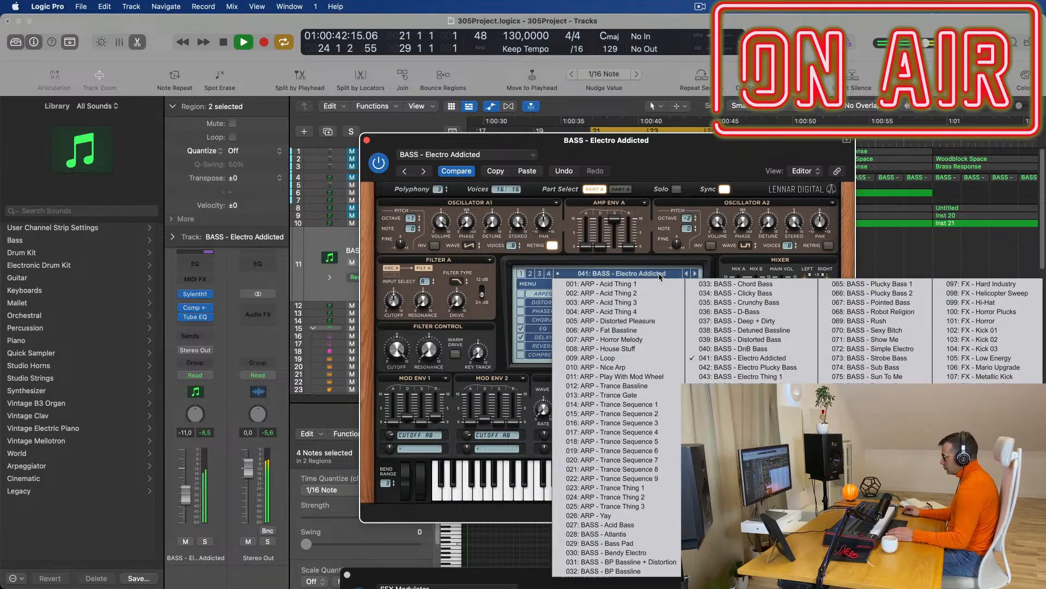
pyautogui.click(626, 526)
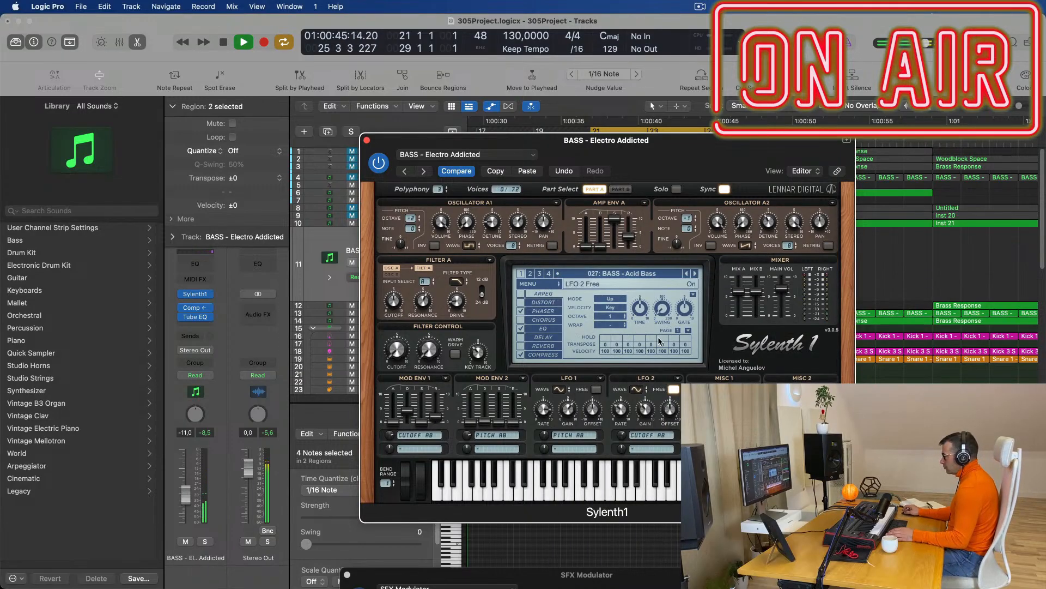
pyautogui.click(695, 274)
pyautogui.click(695, 274)
pyautogui.click(695, 274)
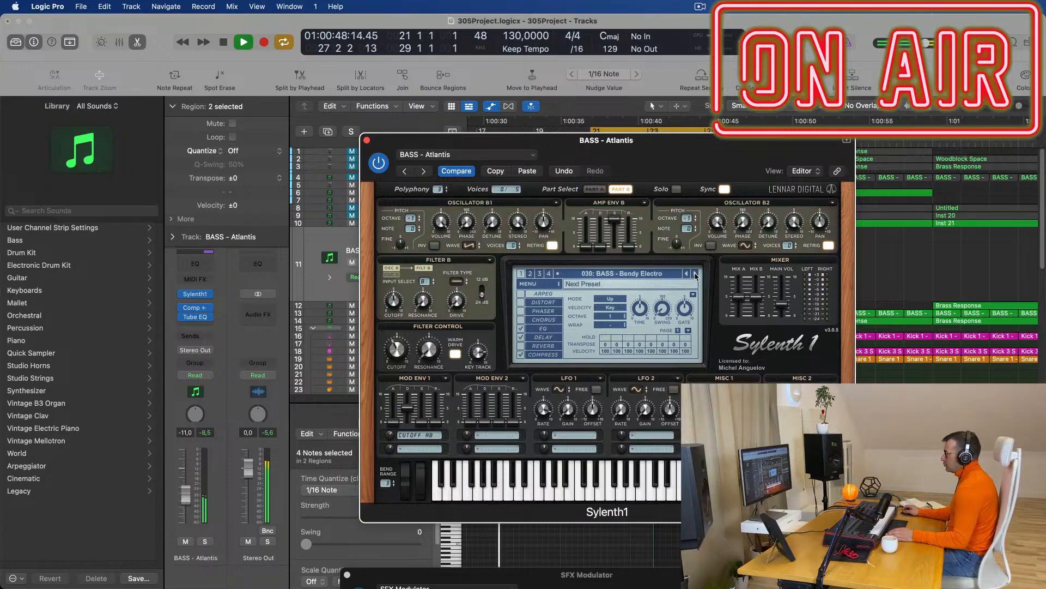
pyautogui.click(695, 274)
pyautogui.click(695, 274)
pyautogui.click(695, 274)
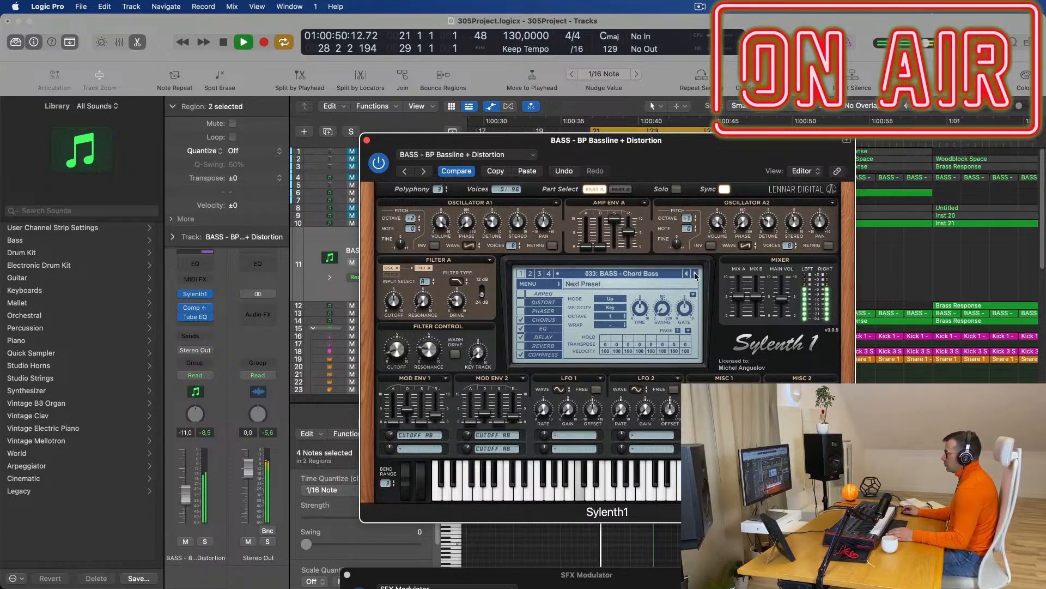
pyautogui.click(694, 274)
pyautogui.click(695, 274)
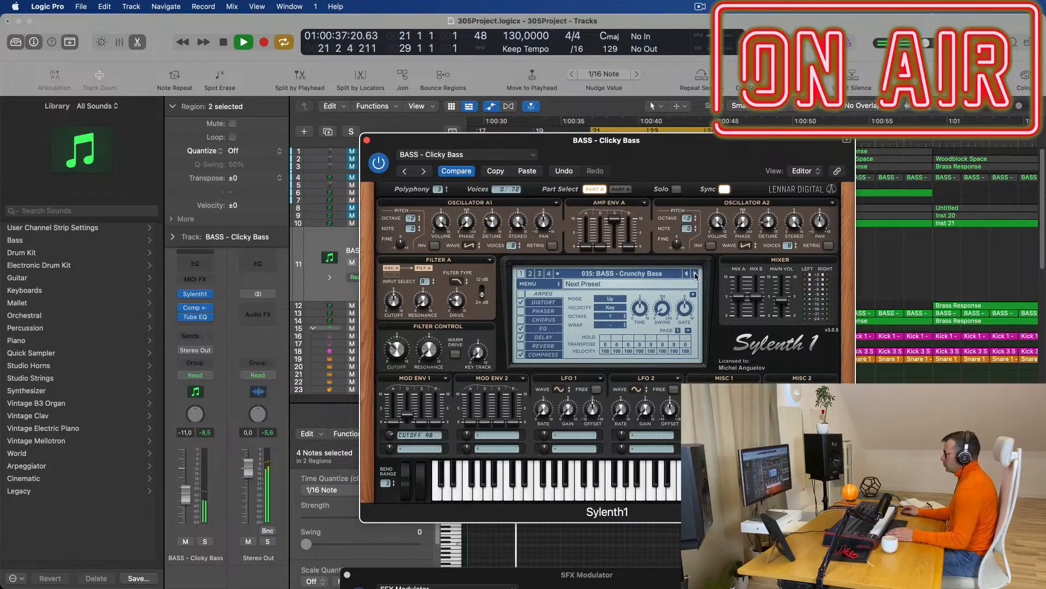
pyautogui.click(694, 274)
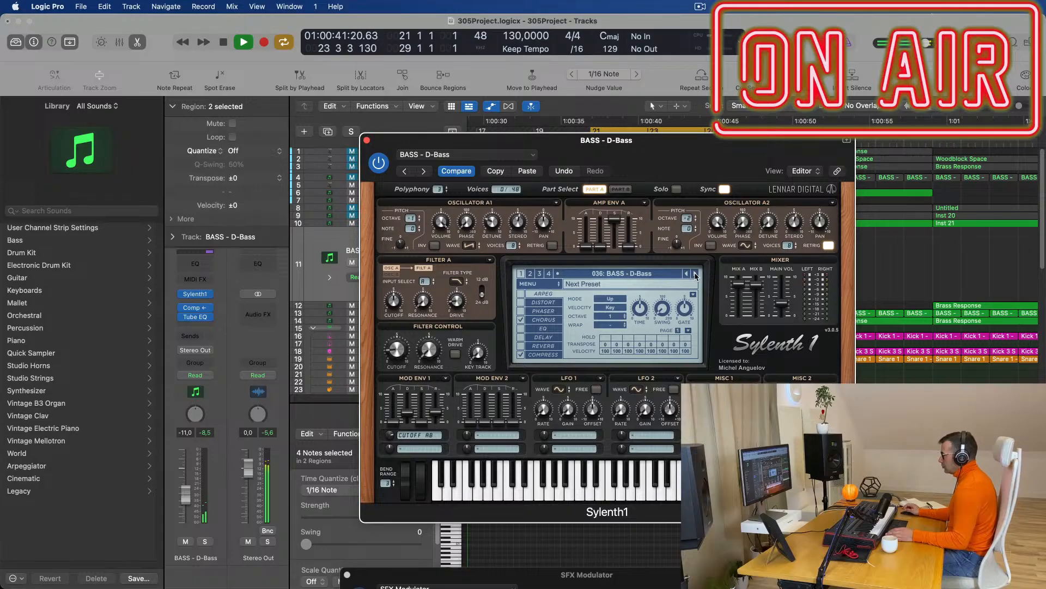
pyautogui.click(695, 274)
# Settle on Sylenth1 preset 083 BASS - Wippenberg after trying 084 Zeppelin.
pyautogui.click(661, 274)
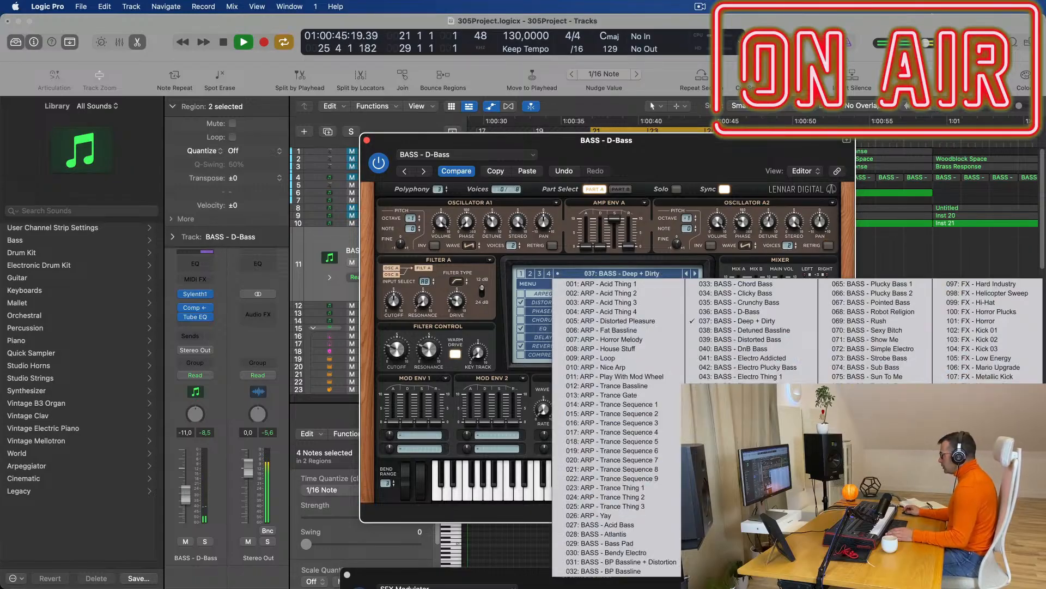
pyautogui.click(872, 460)
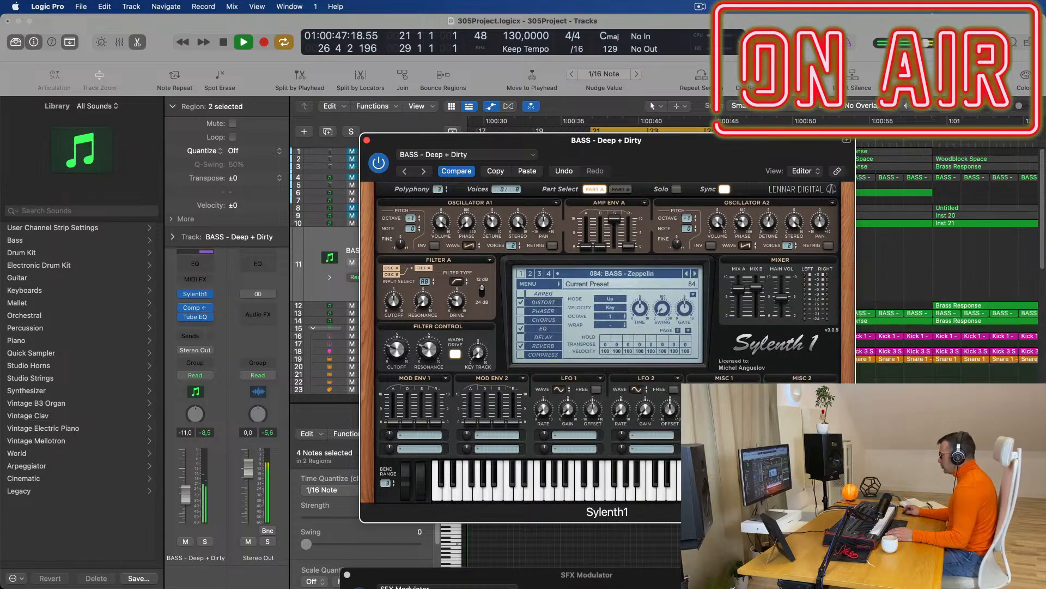
pyautogui.press('space')
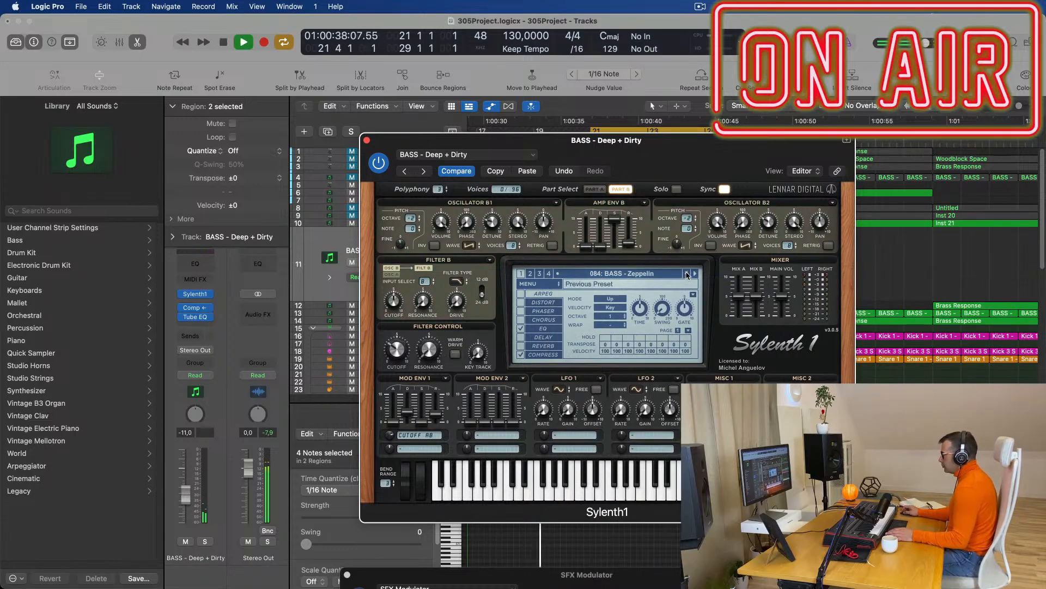
pyautogui.click(688, 275)
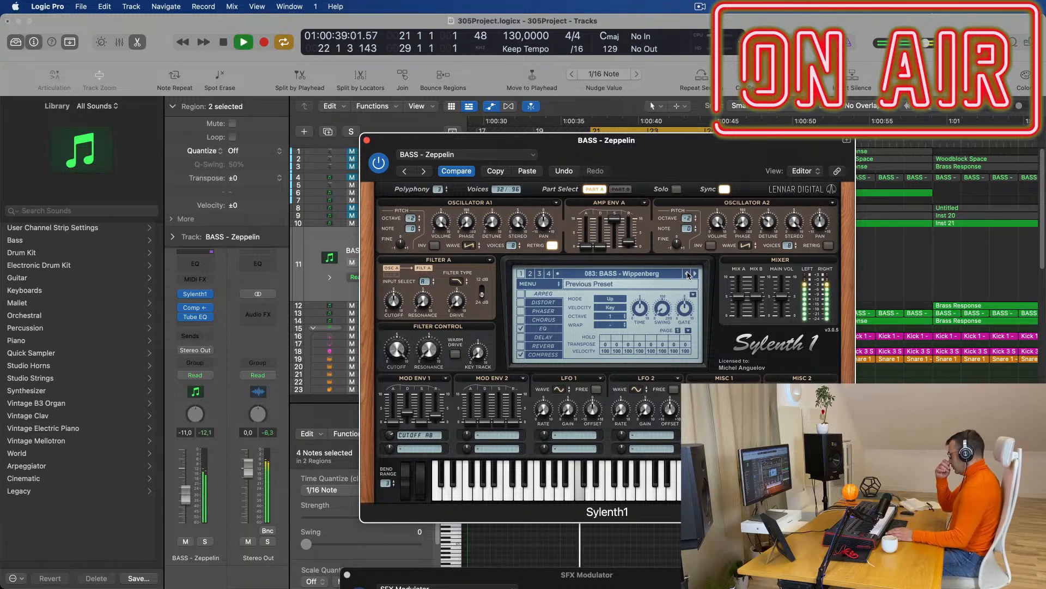
pyautogui.press('space')
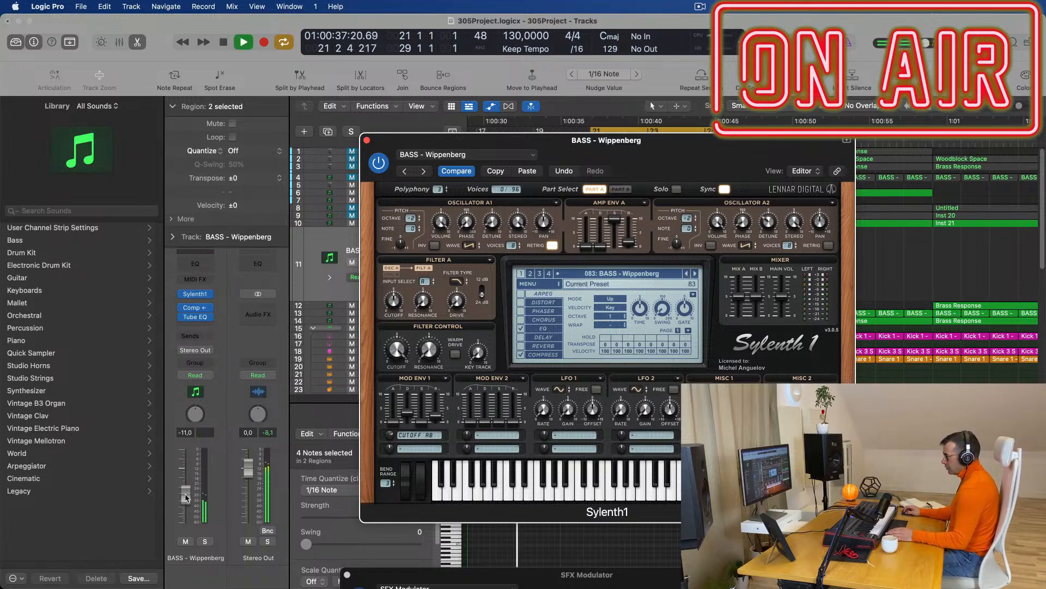
# Lower the bass track volume to about -17.6 dB and close the Sylenth1 window.
pyautogui.moveTo(191, 507); pyautogui.dragTo(181, 509)
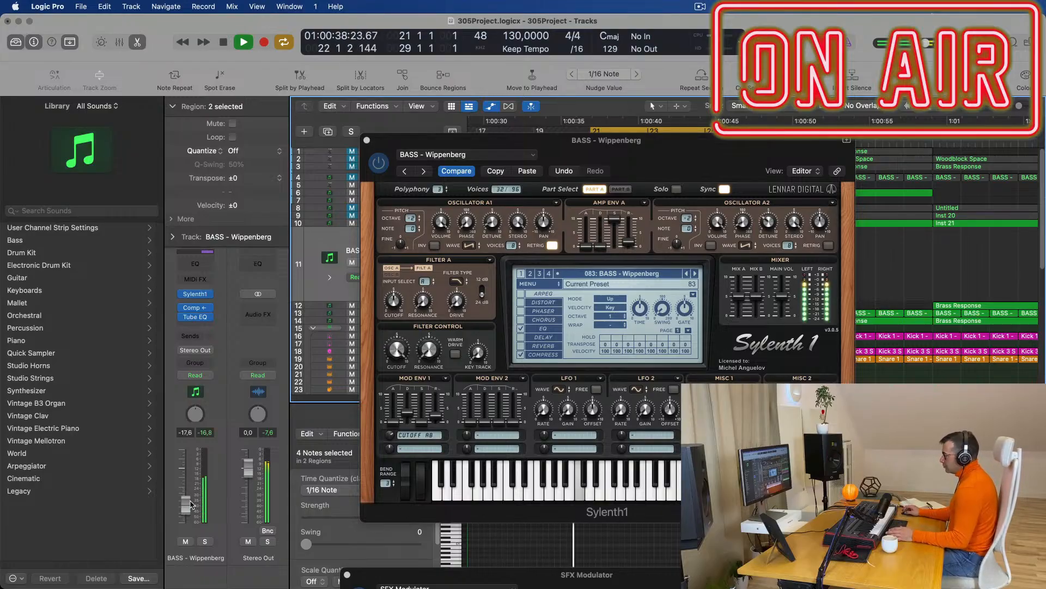
pyautogui.moveTo(696, 159); pyautogui.dragTo(495, 191)
pyautogui.click(183, 182)
pyautogui.press('super+Left')
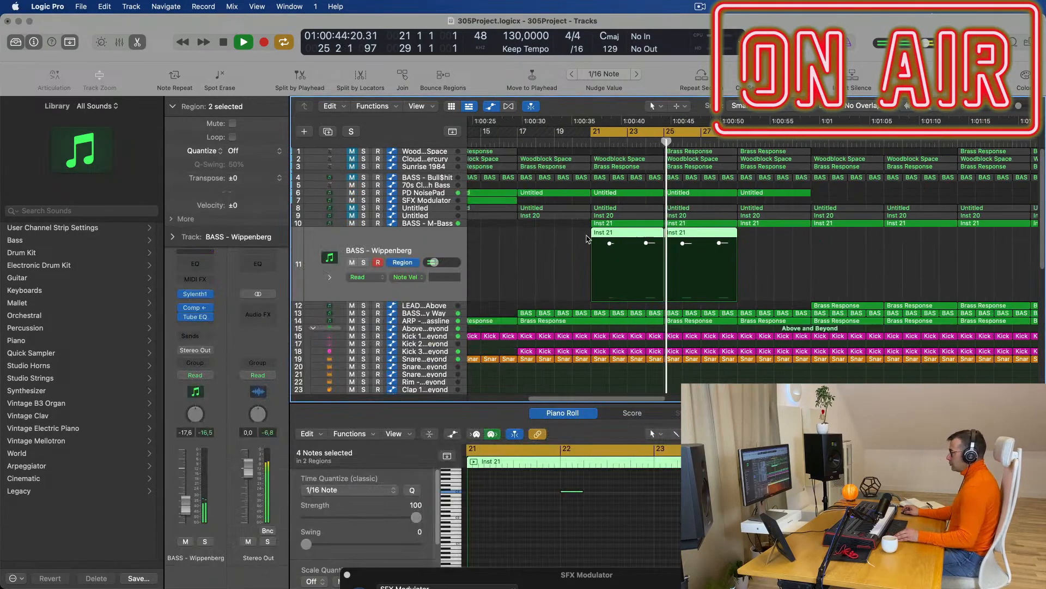
pyautogui.press('super+Left')
pyautogui.press('super+Left')
pyautogui.hscroll(-2, 785, 258)
pyautogui.click(785, 264)
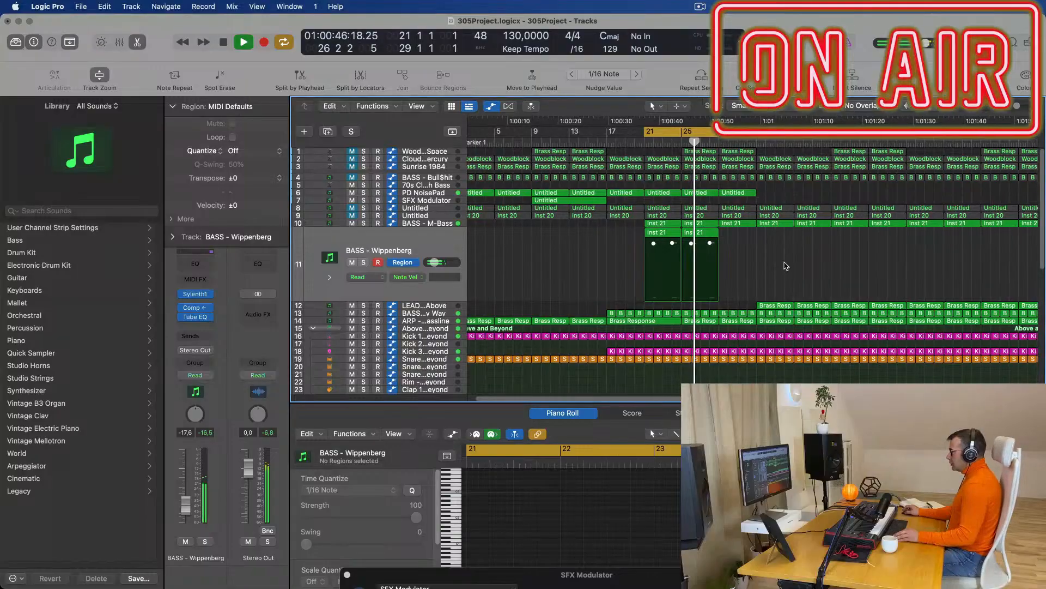
pyautogui.press('super+Left')
pyautogui.press('super+Left')
pyautogui.press('super+Left')
pyautogui.press('super+Left')
pyautogui.press('super+Right')
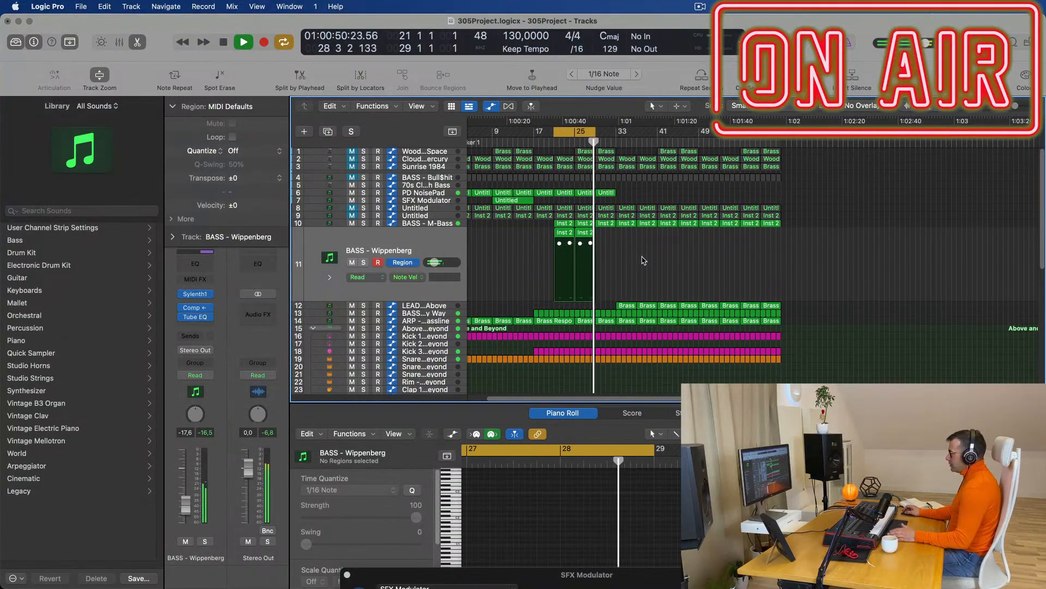
pyautogui.scroll(2, 647, 271)
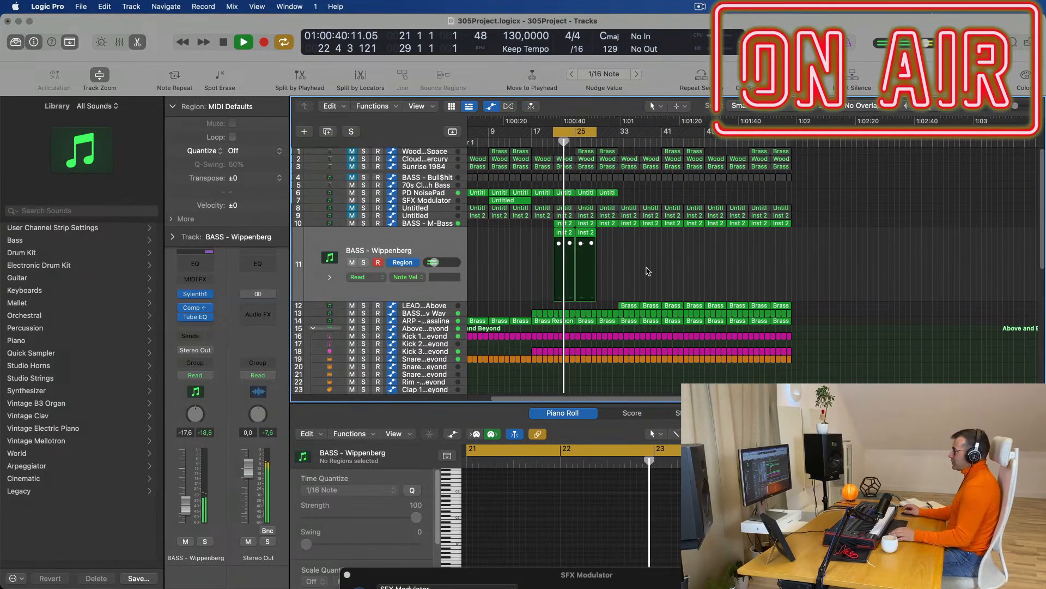
pyautogui.scroll(3, 536, 207)
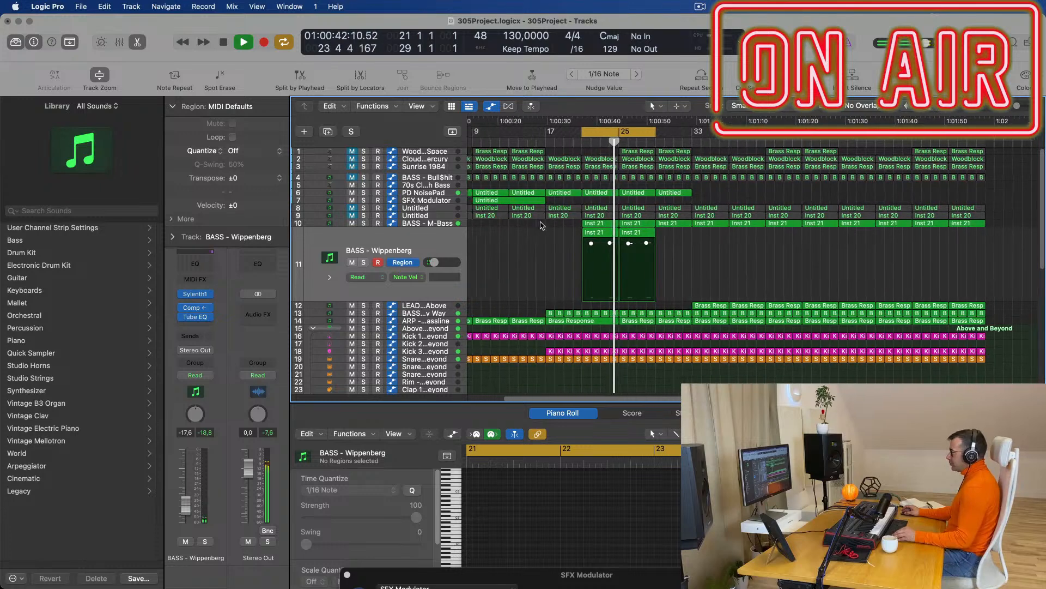
pyautogui.scroll(-3, 534, 204)
pyautogui.moveTo(553, 203); pyautogui.dragTo(579, 206)
pyautogui.scroll(2, 568, 277)
pyautogui.scroll(-3, 568, 276)
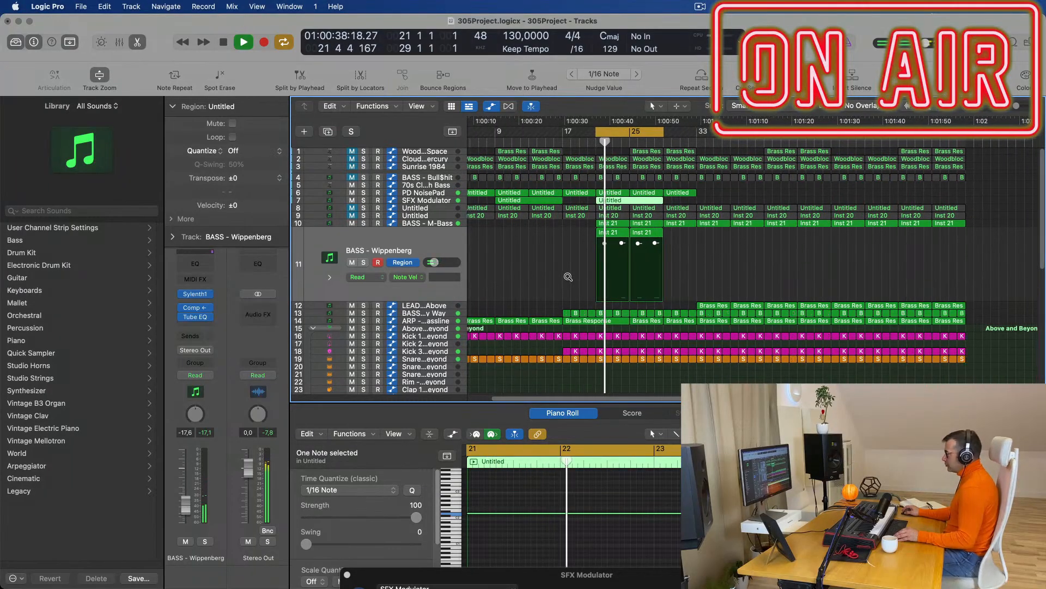
pyautogui.scroll(3, 554, 277)
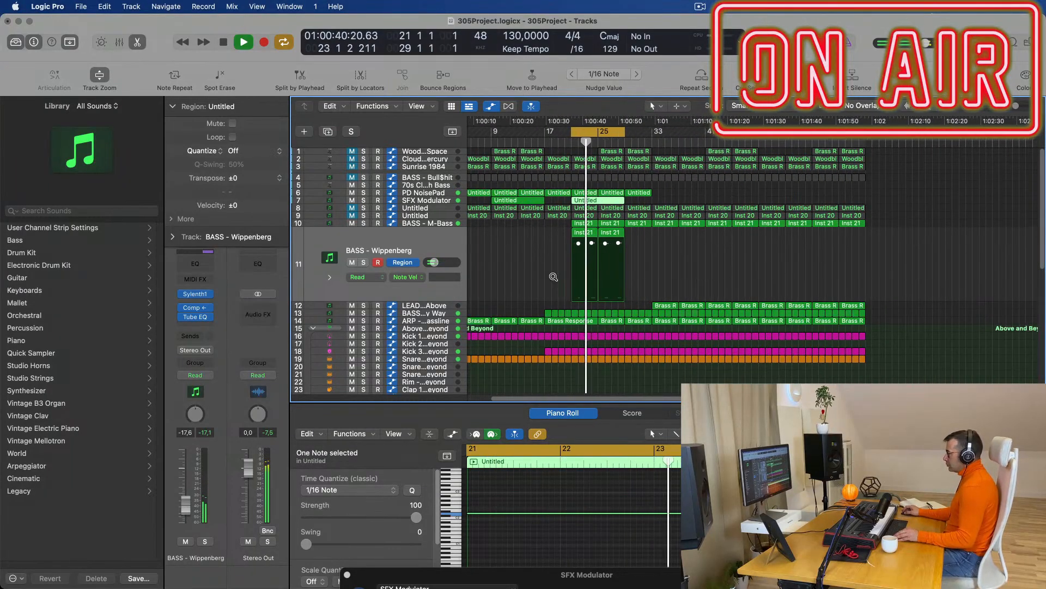
pyautogui.scroll(3, 683, 266)
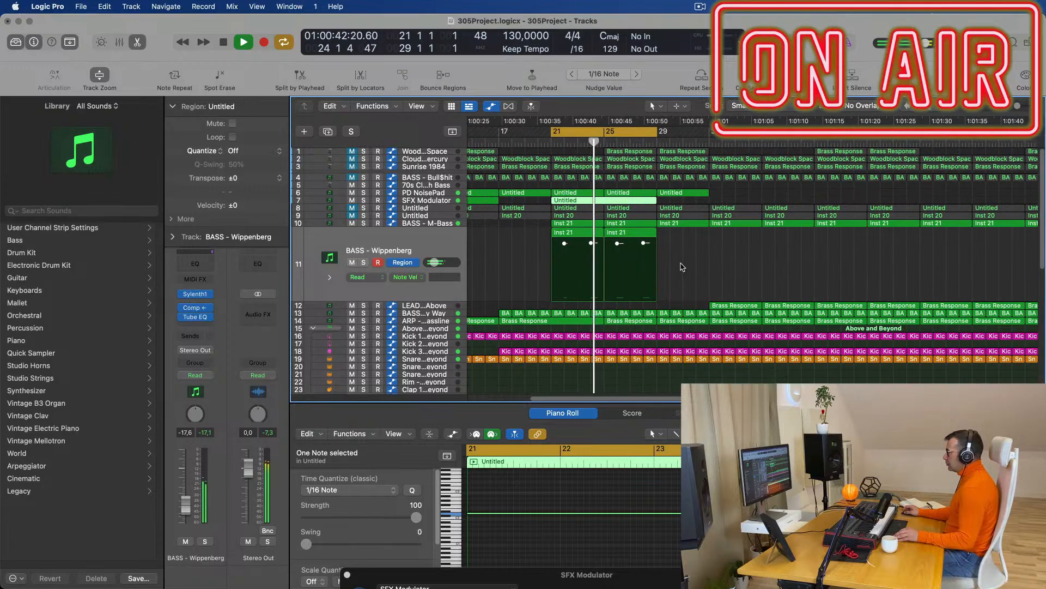
pyautogui.scroll(1, 684, 267)
pyautogui.scroll(-2, 728, 264)
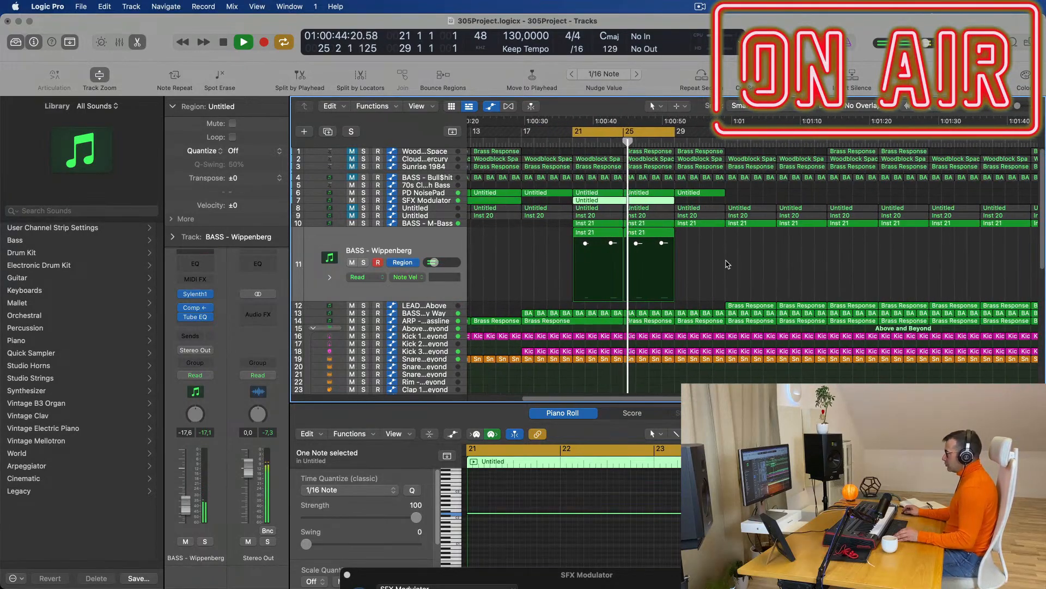
pyautogui.click(700, 7)
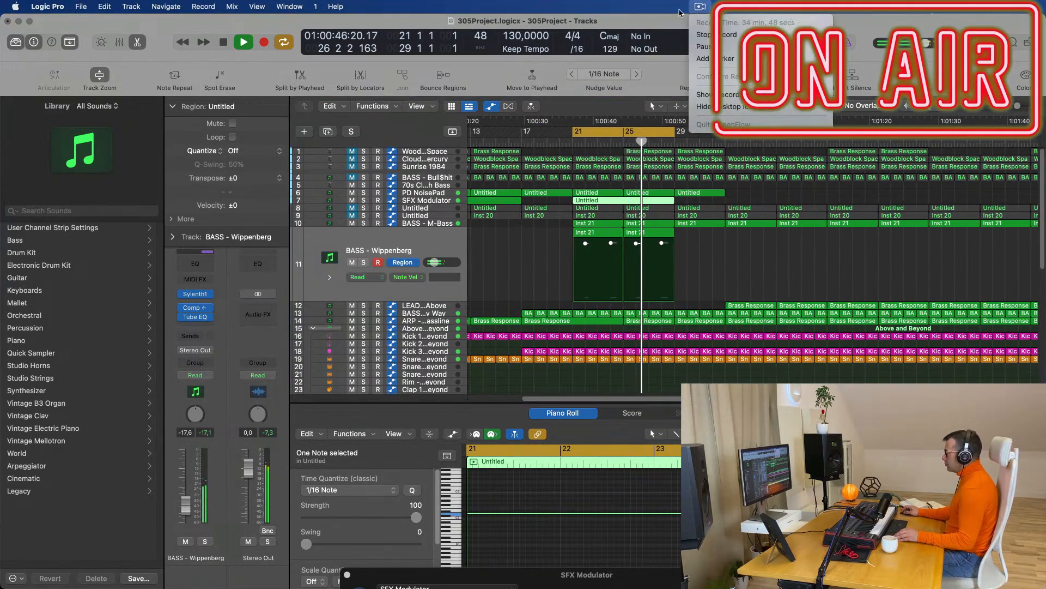
pyautogui.click(662, 70)
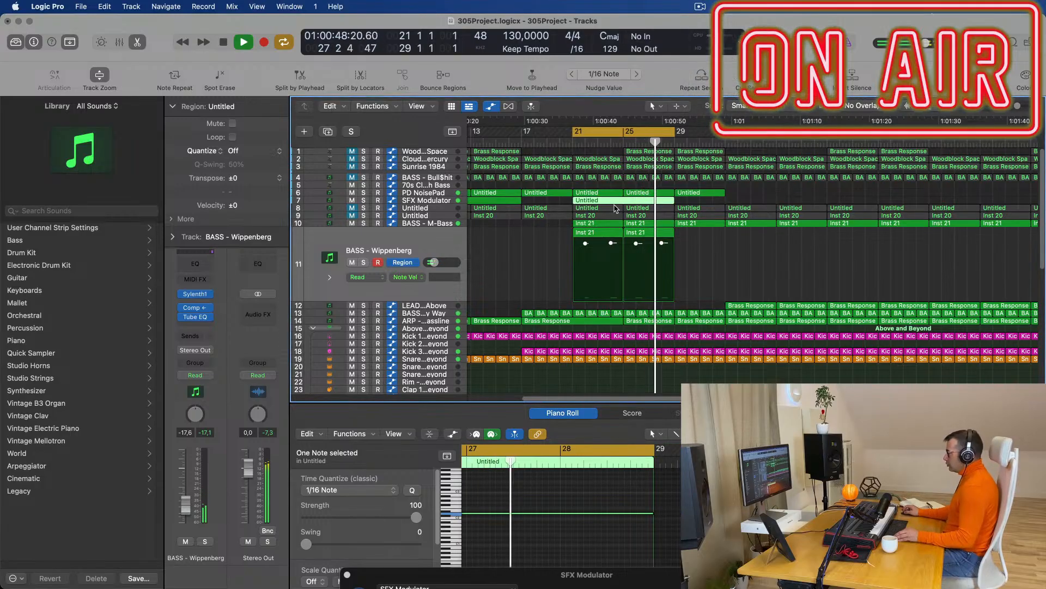
pyautogui.scroll(-3, 563, 217)
pyautogui.scroll(2, 563, 217)
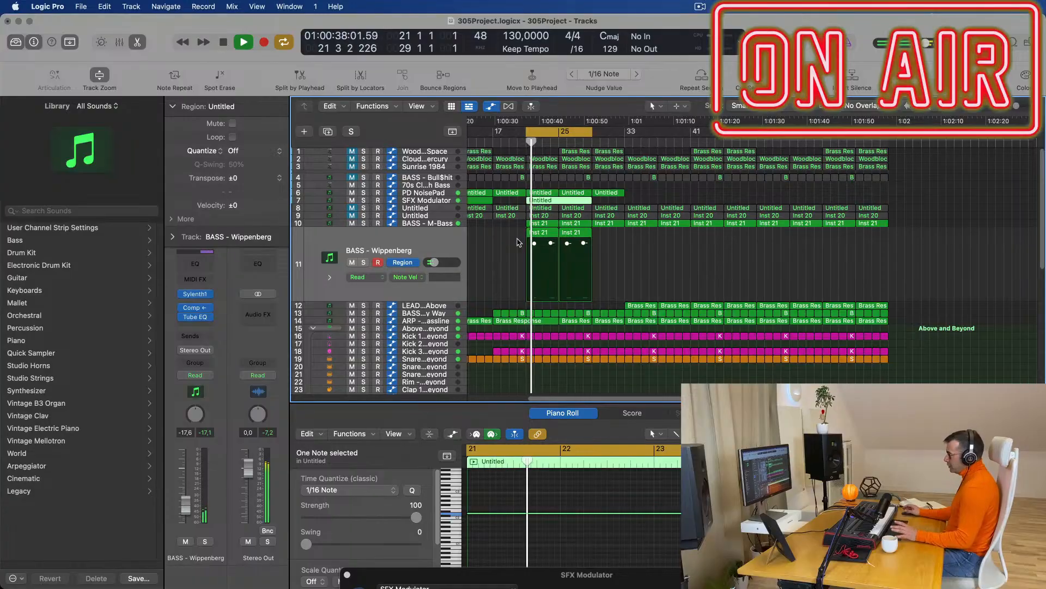
pyautogui.click(517, 245)
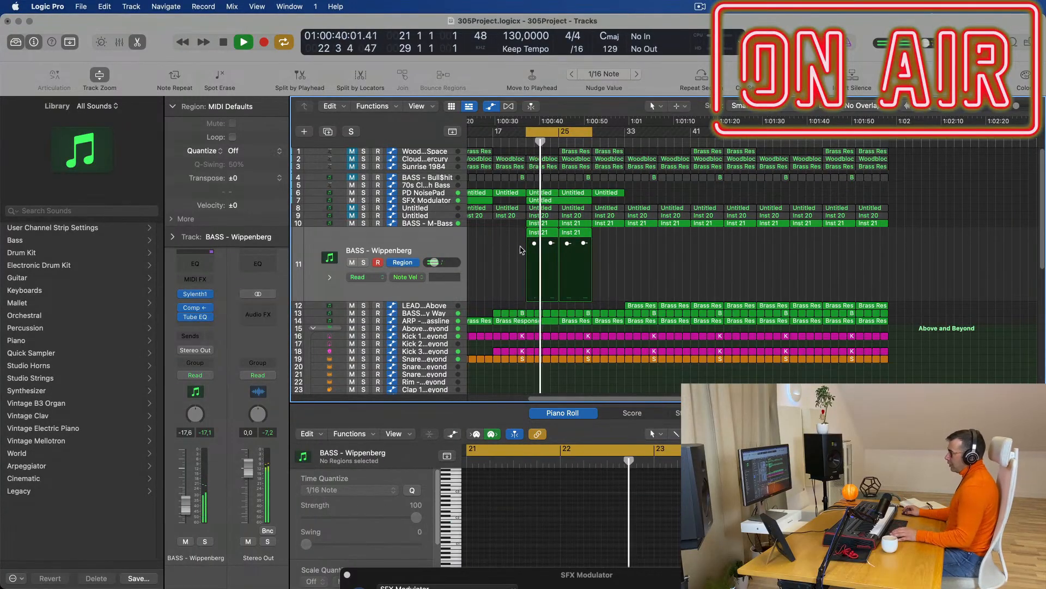
pyautogui.scroll(1, 679, 270)
pyautogui.scroll(1, 680, 270)
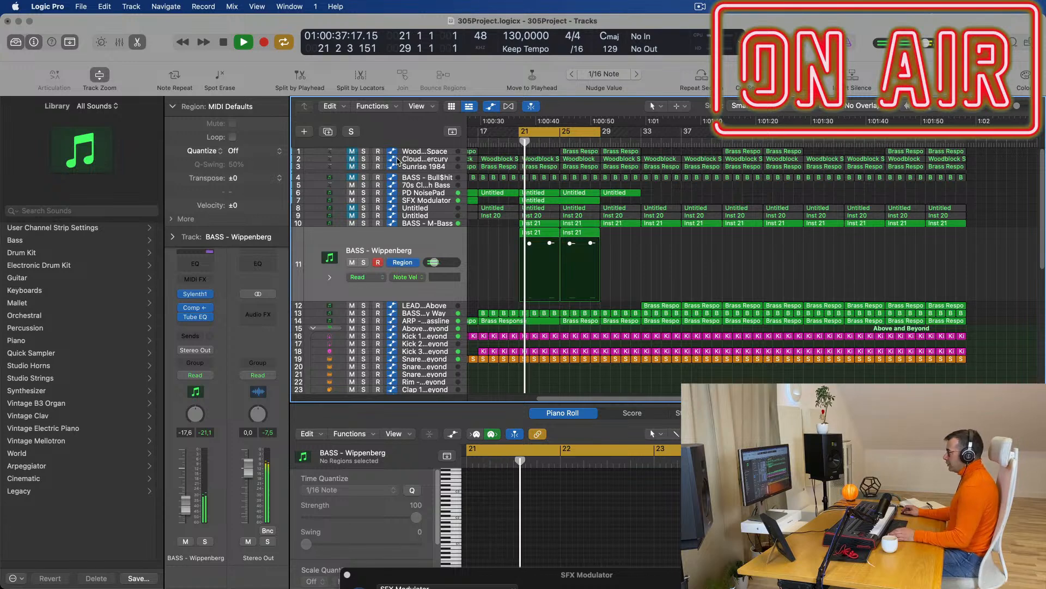
pyautogui.click(369, 159)
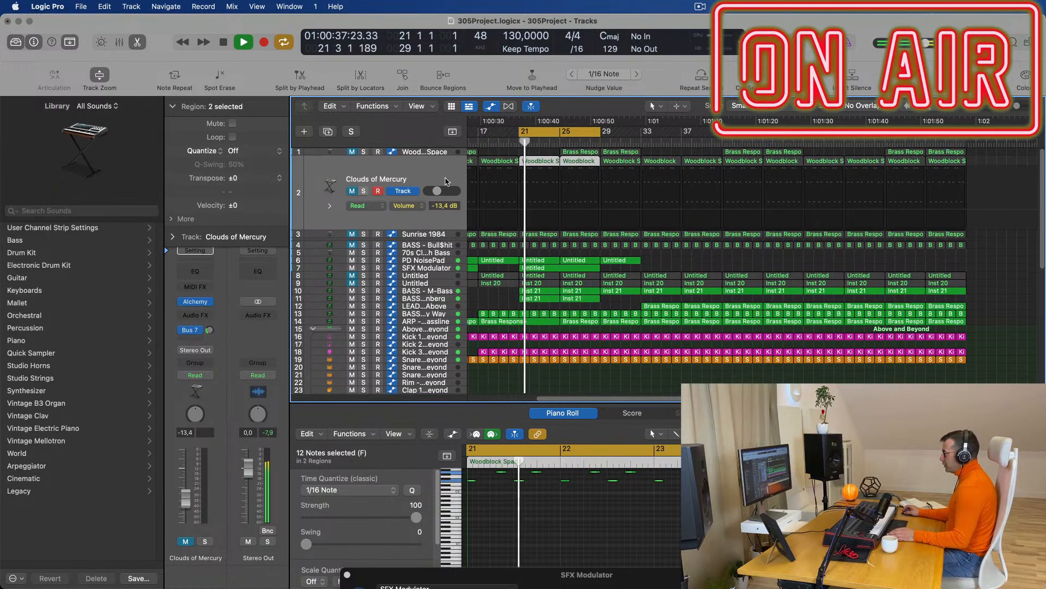
# Unmute Sunrise 1984, raise it from -9.8 to -5.2 dB, and open its Alchemy instrument.
pyautogui.click(436, 235)
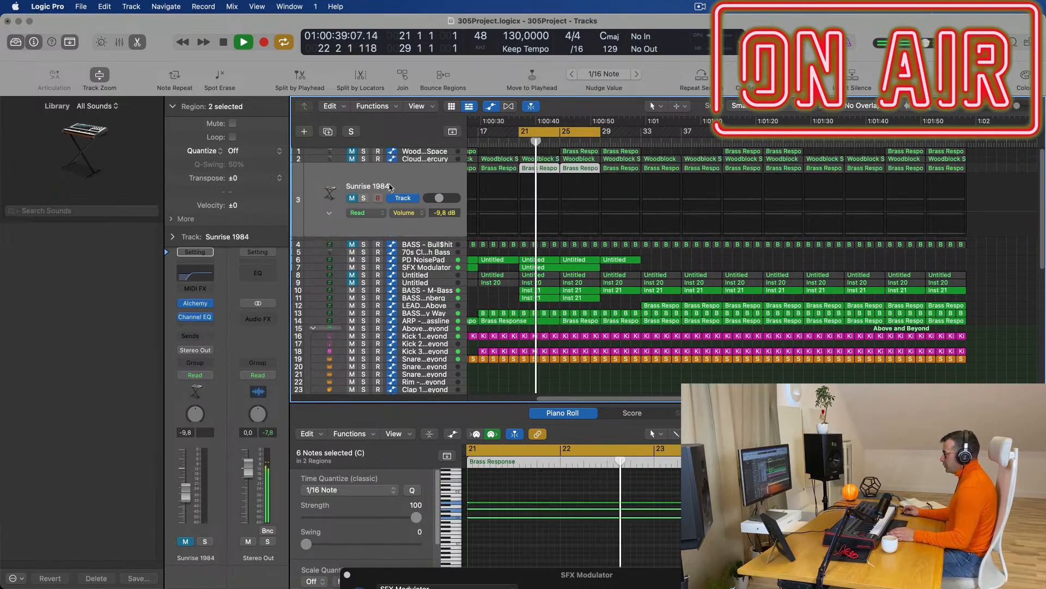
pyautogui.click(352, 199)
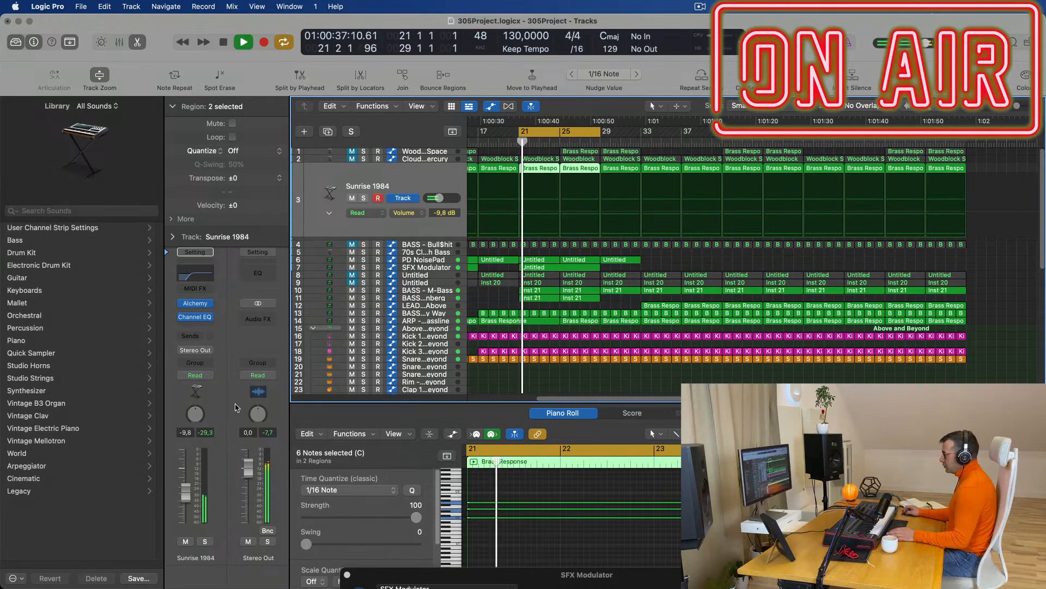
pyautogui.moveTo(188, 495); pyautogui.dragTo(183, 488)
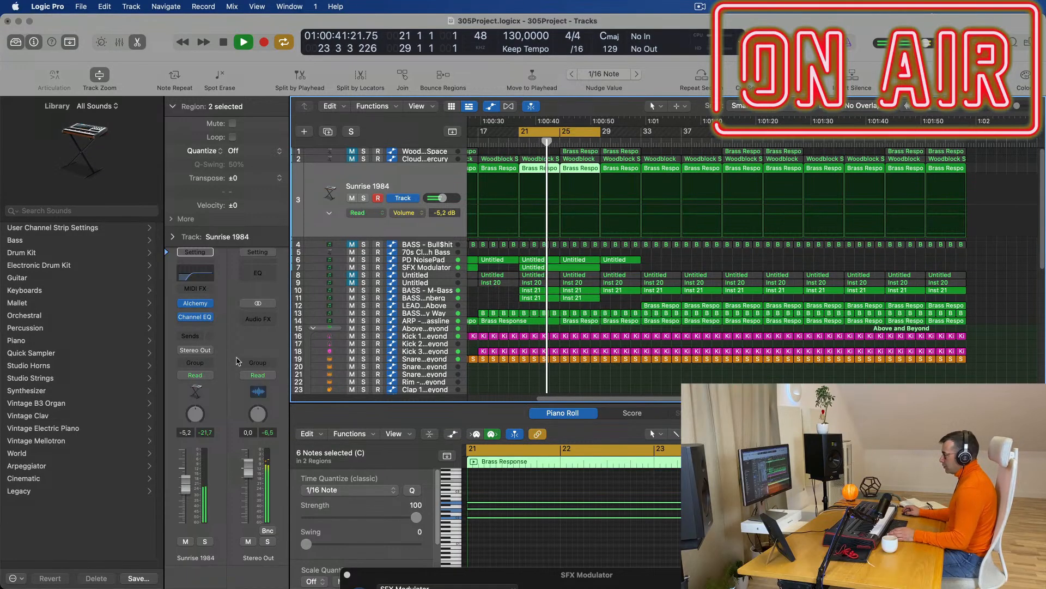
pyautogui.click(195, 303)
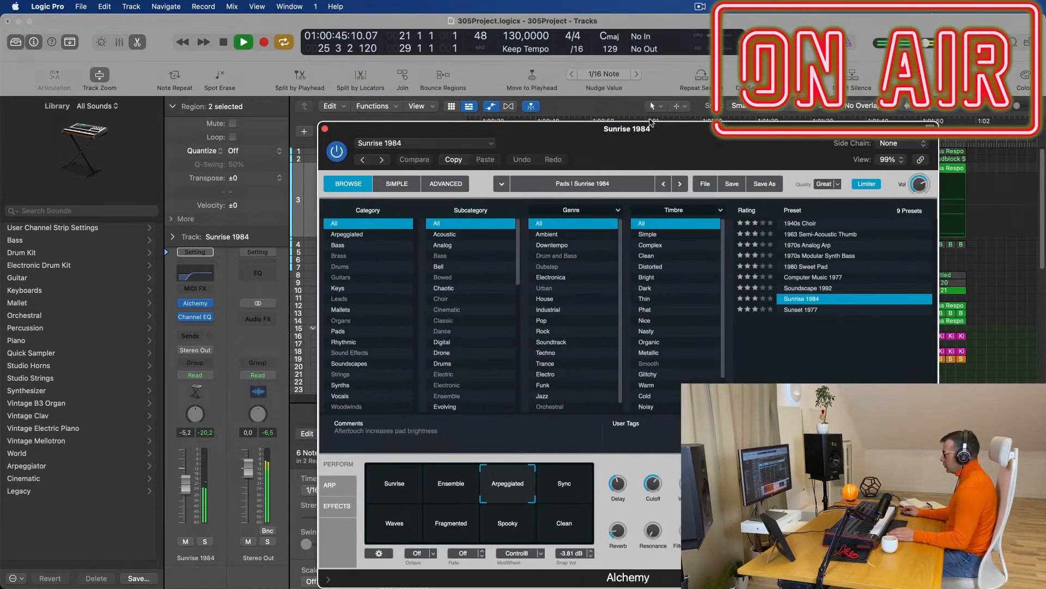
# Choose a different arpeggiator preset in Alchemy's ARP page, then return to the performance pads.
pyautogui.moveTo(658, 137); pyautogui.dragTo(693, 138)
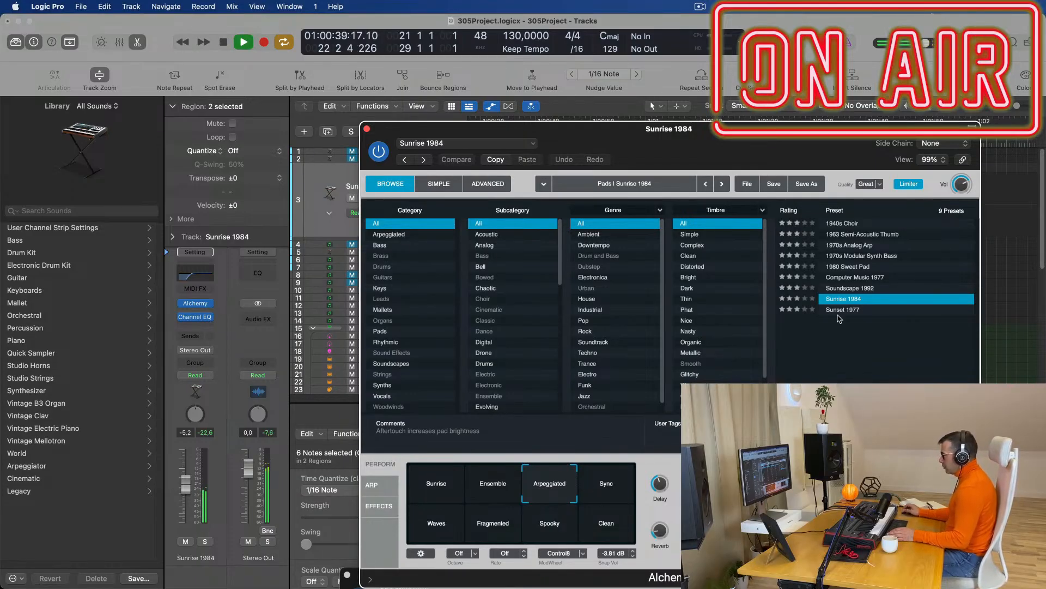
pyautogui.click(372, 485)
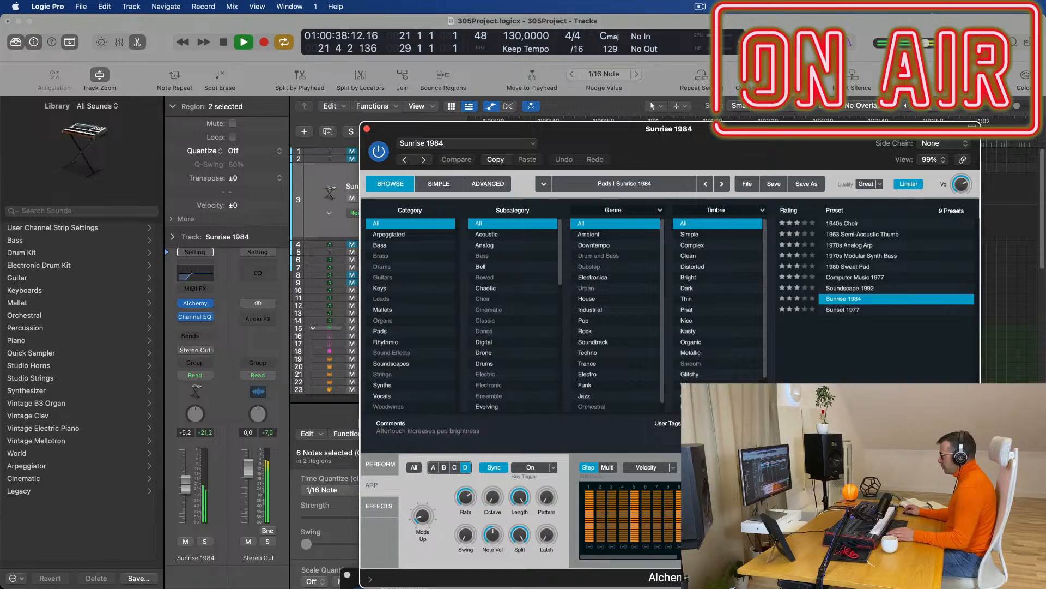
pyautogui.click(795, 467)
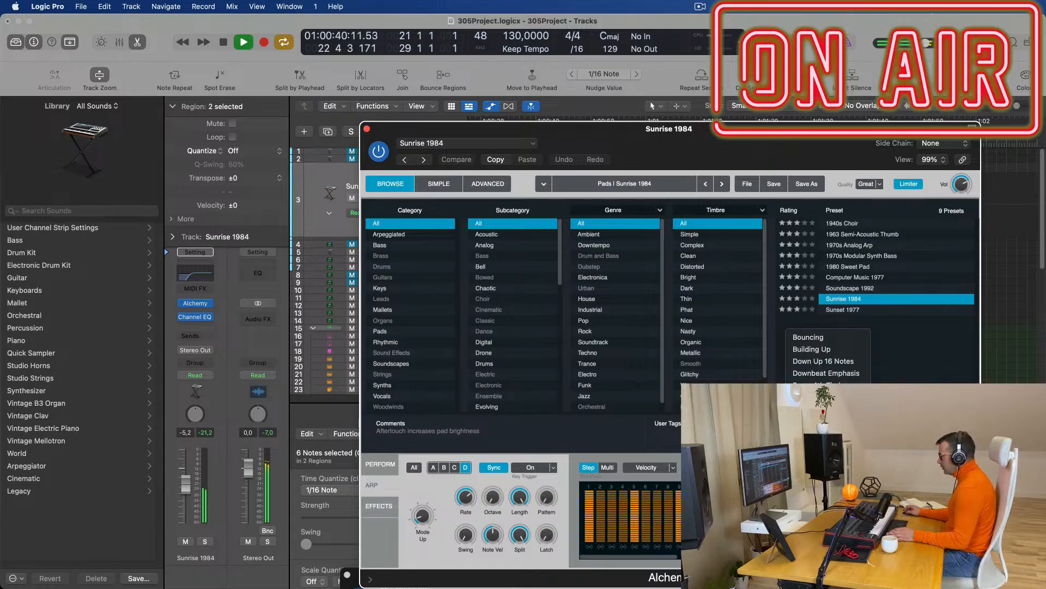
pyautogui.click(817, 477)
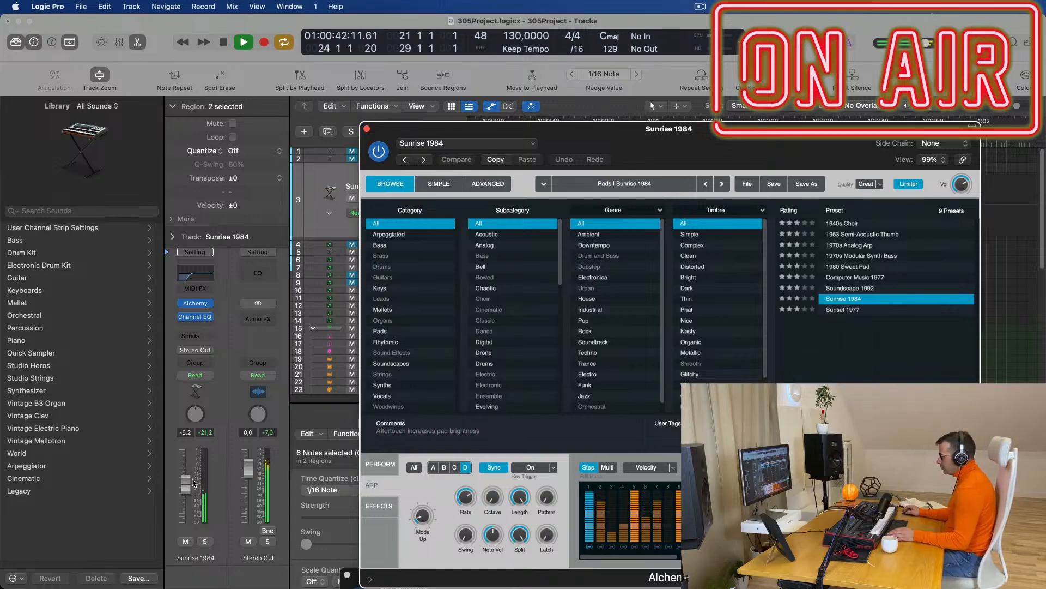
pyautogui.click(1012, 394)
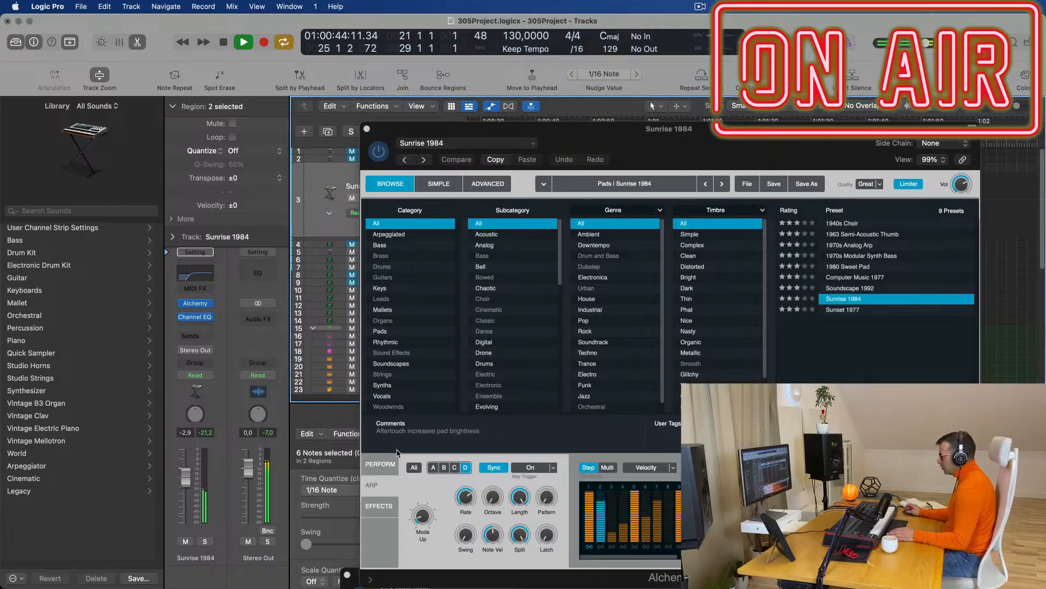
pyautogui.click(796, 468)
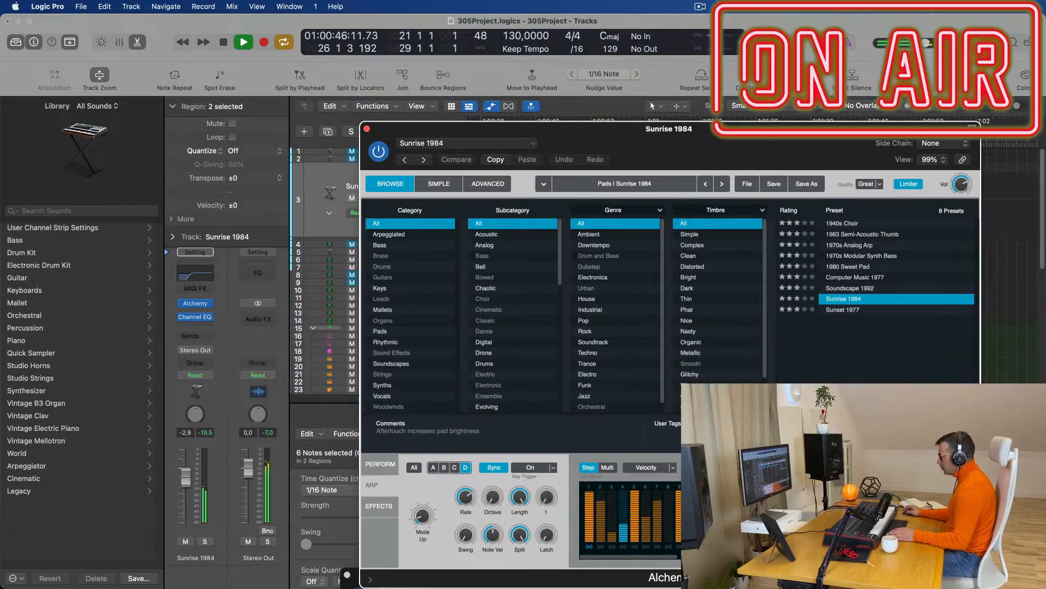
pyautogui.click(796, 467)
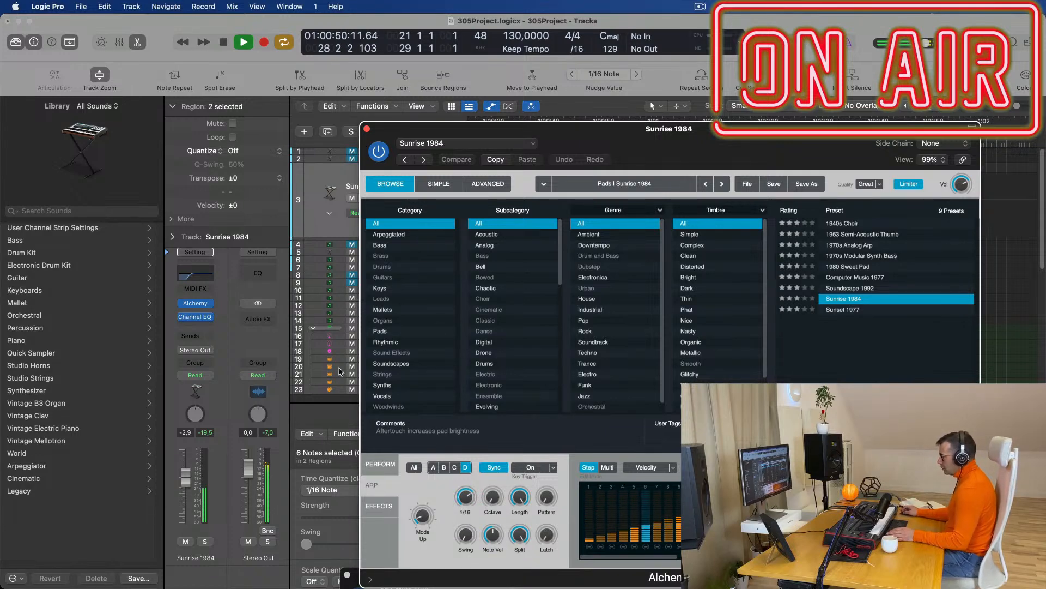
pyautogui.click(376, 464)
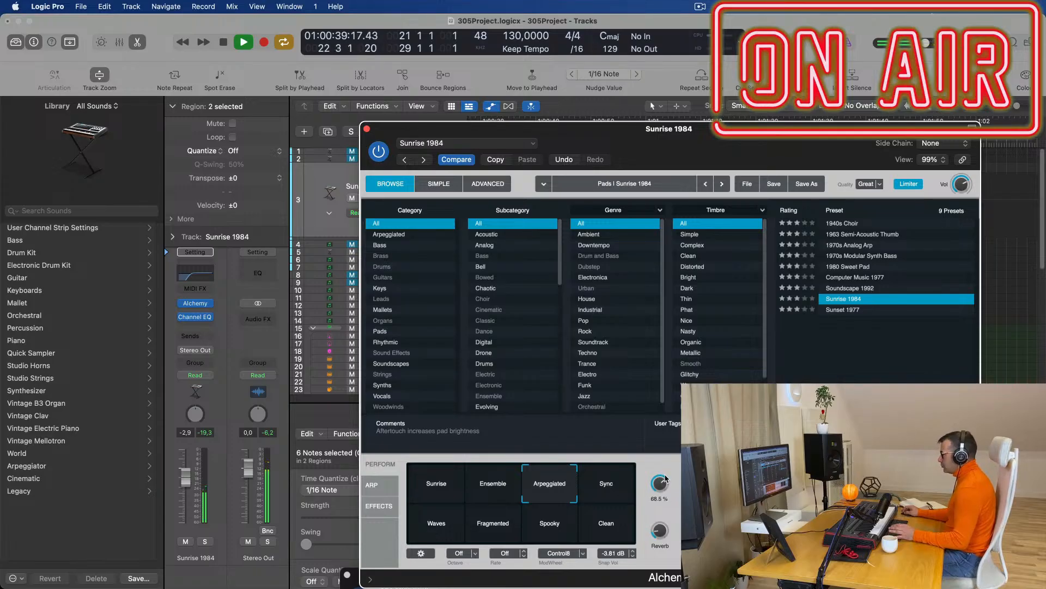
# Close Alchemy, briefly solo Sunrise 1984, then mute it again.
pyautogui.click(367, 129)
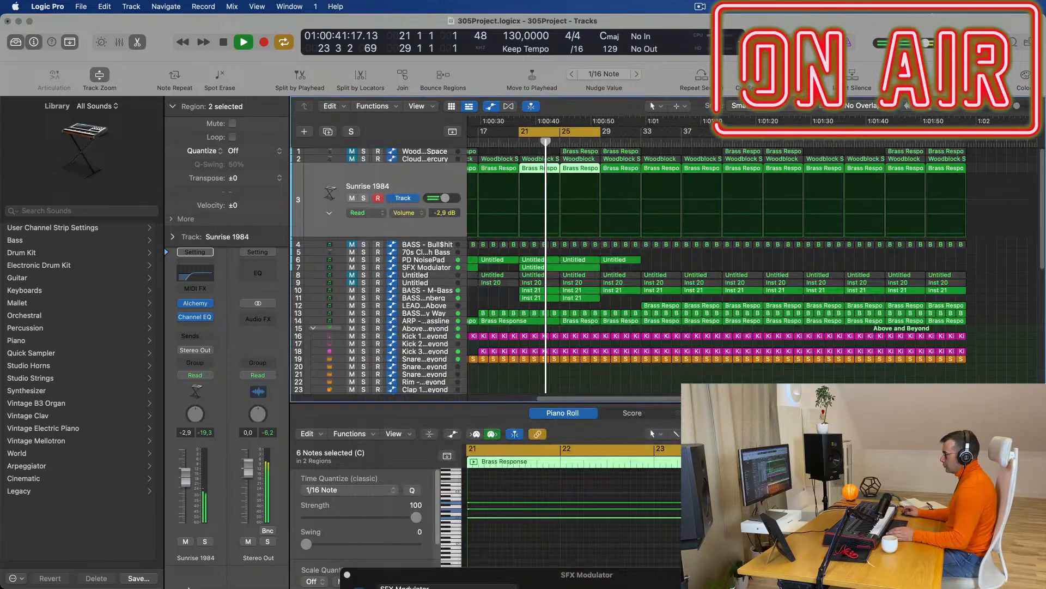
pyautogui.click(205, 542)
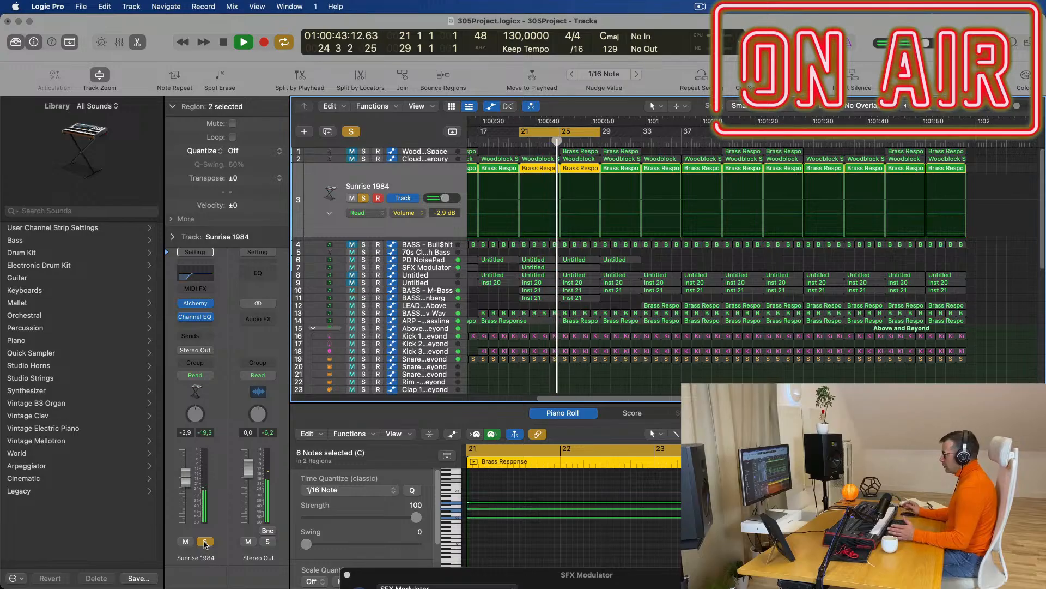
pyautogui.click(205, 542)
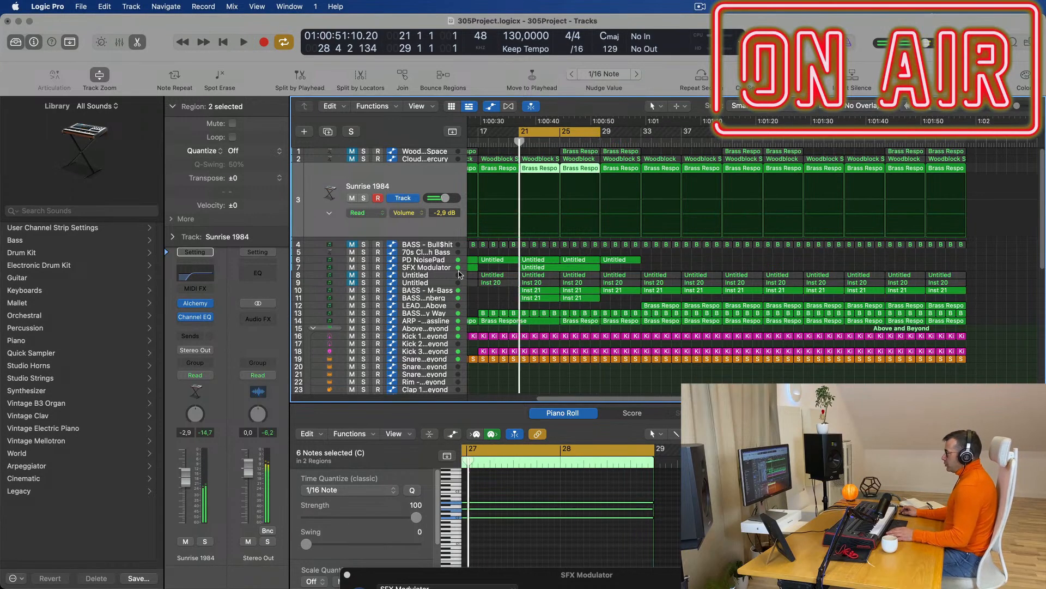
pyautogui.click(352, 199)
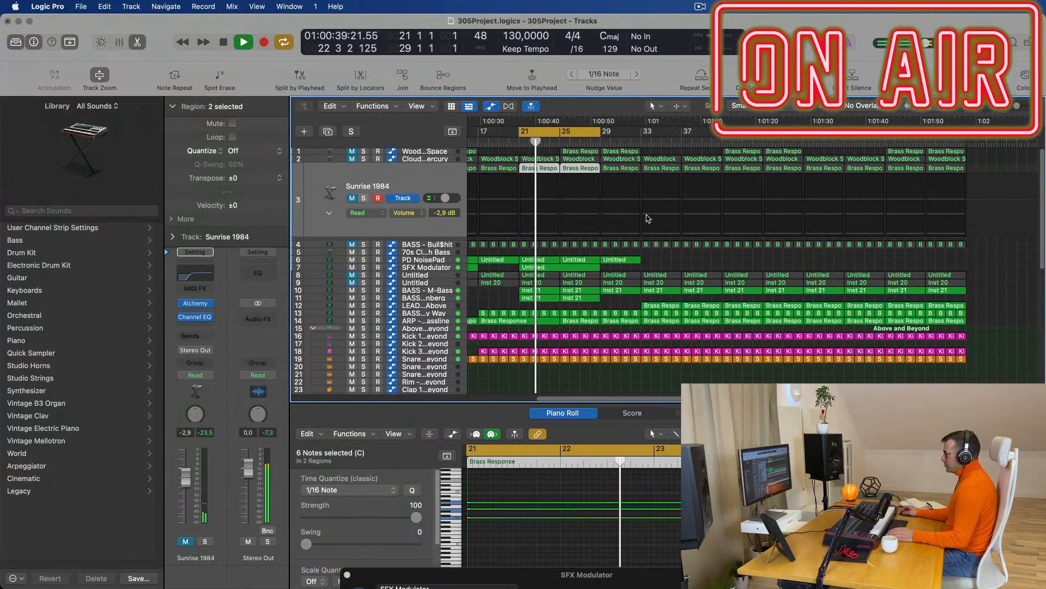
pyautogui.scroll(-1, 670, 218)
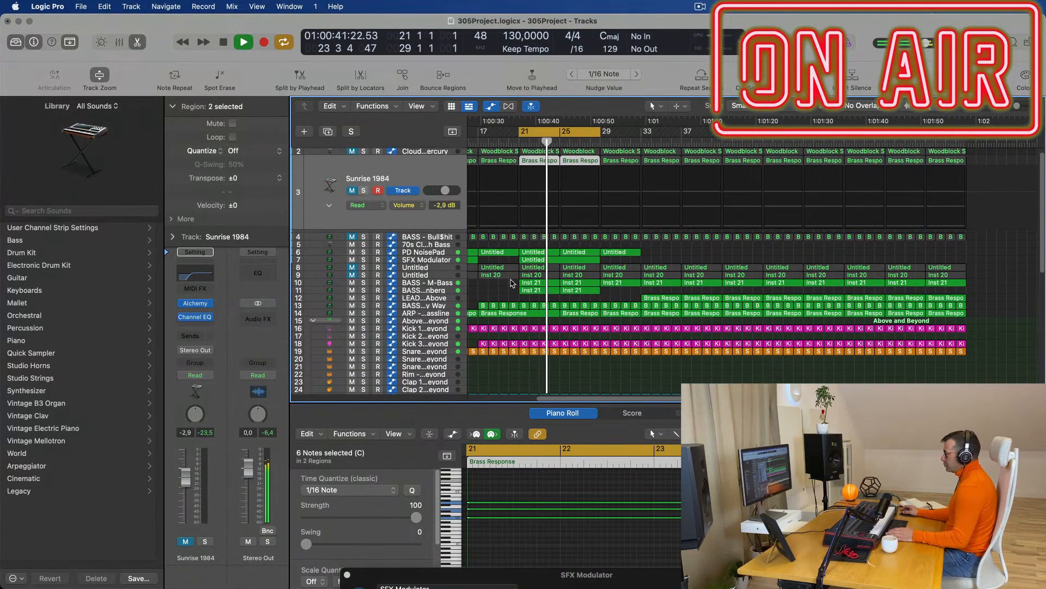
pyautogui.press('space')
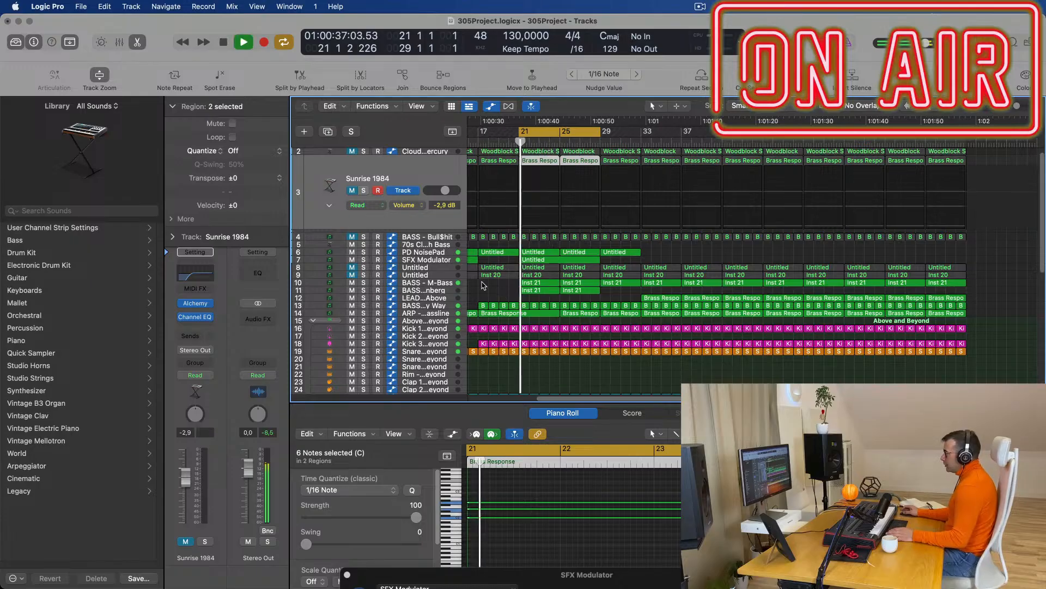
# Create a new track with the same settings as LEAD - From Above using Cmd+D.
pyautogui.click(444, 297)
pyautogui.press('space')
pyautogui.press('space')
pyautogui.press('space')
pyautogui.press('space')
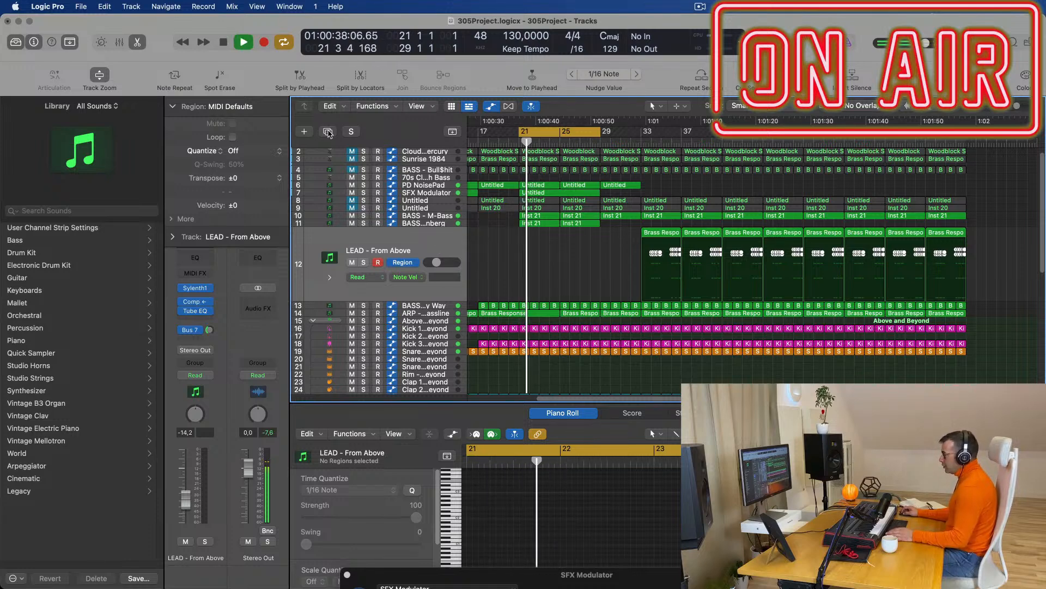
pyautogui.press('super+d')
pyautogui.press('space')
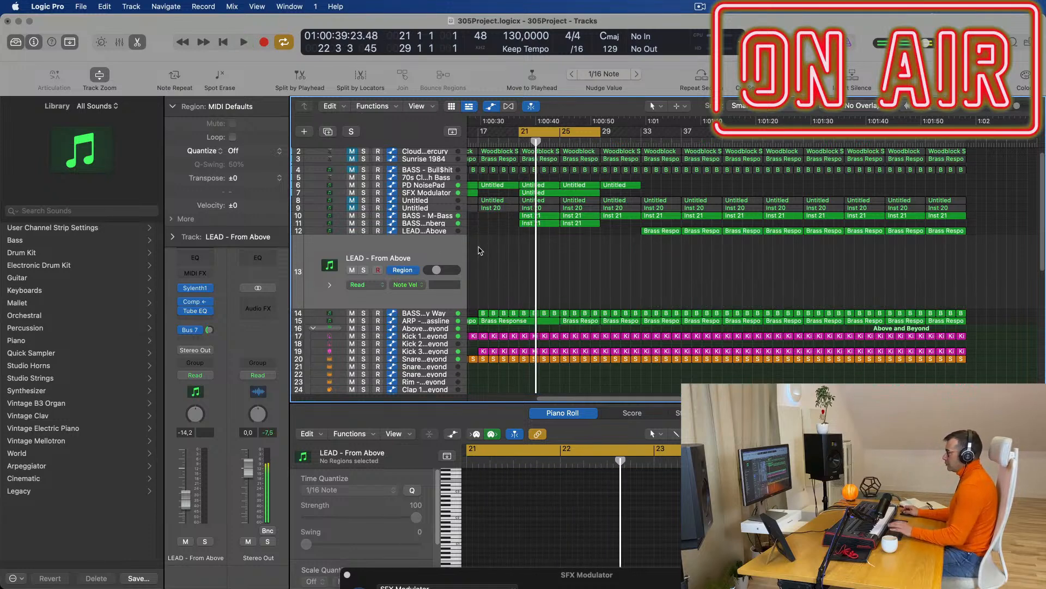
pyautogui.press('space')
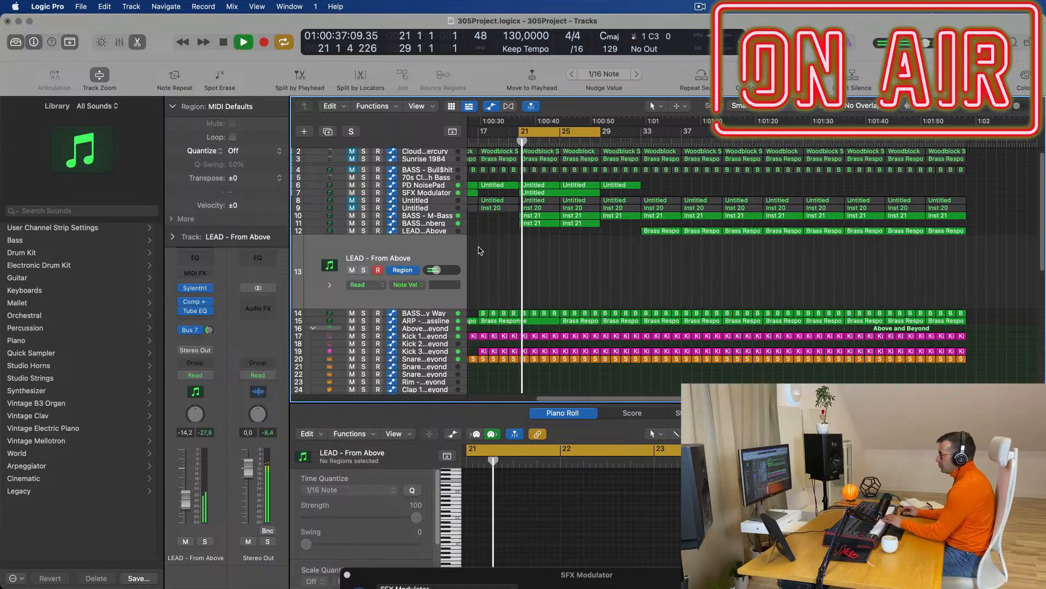
# Load Sylenth1 preset 247: PAD - Anjuna Pad on the new track 13.
pyautogui.click(198, 289)
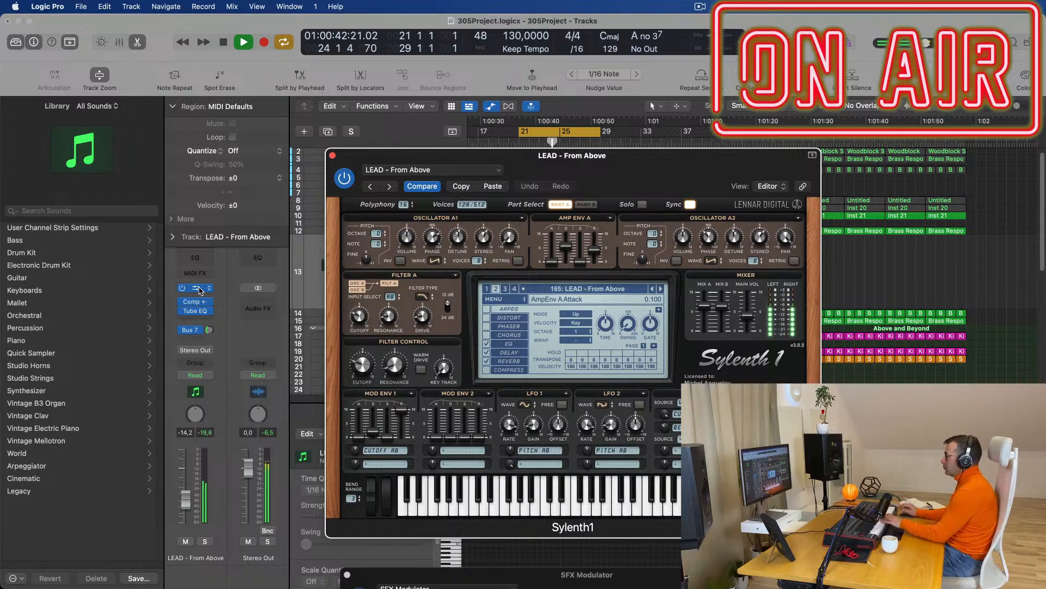
pyautogui.click(592, 288)
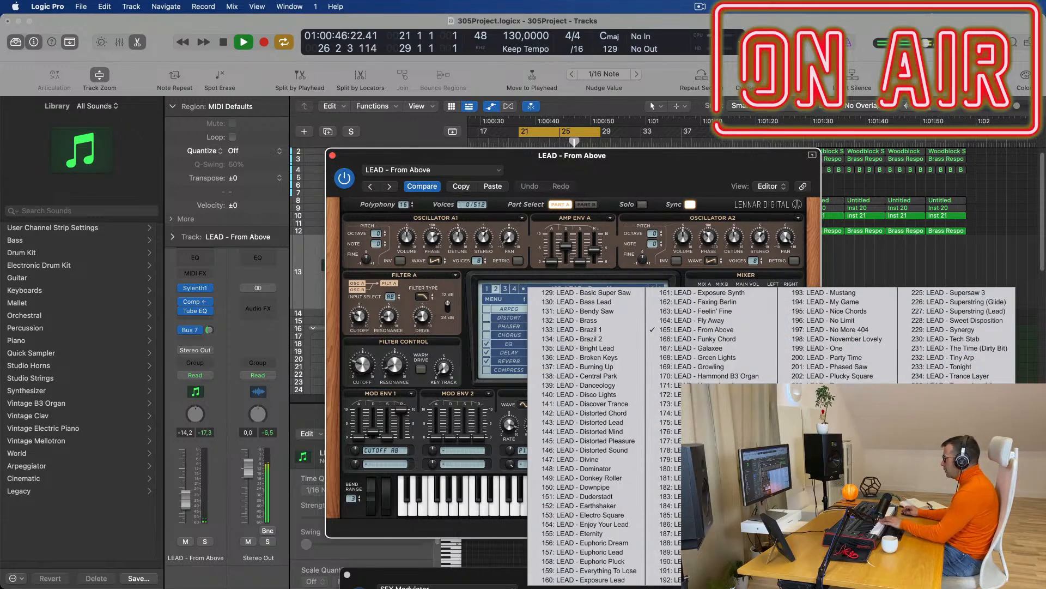
pyautogui.click(950, 496)
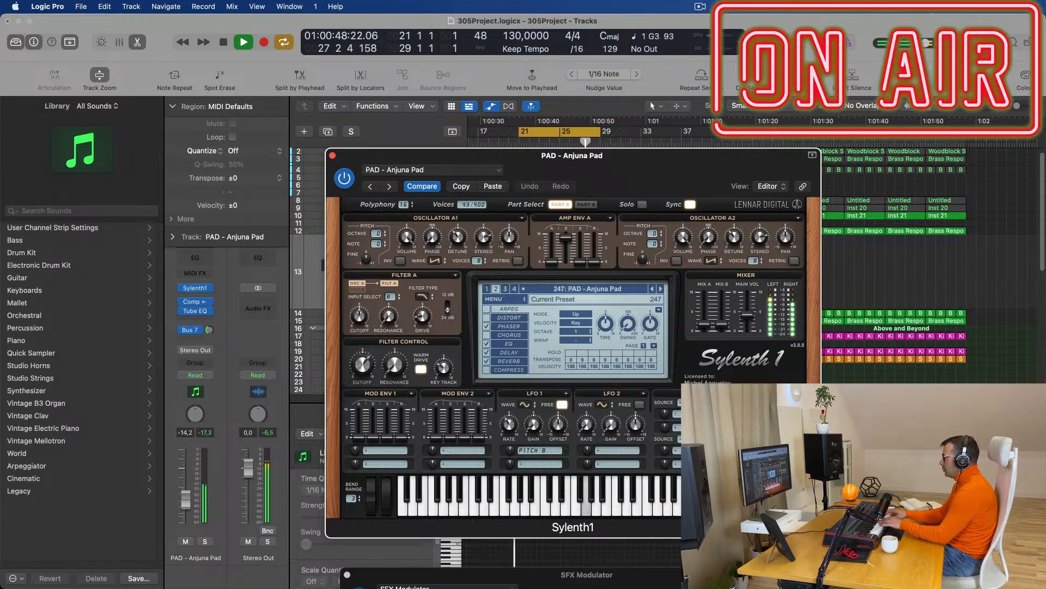
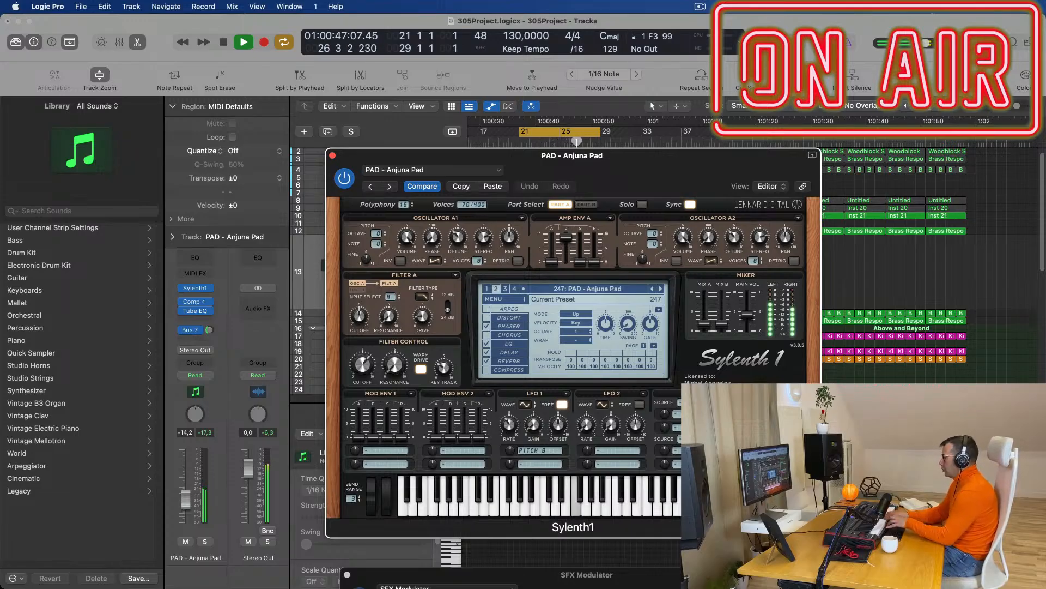
# Record a live pad take into Sylenth1 on track 13 from bar 21, then close the synth window.
pyautogui.press('r')
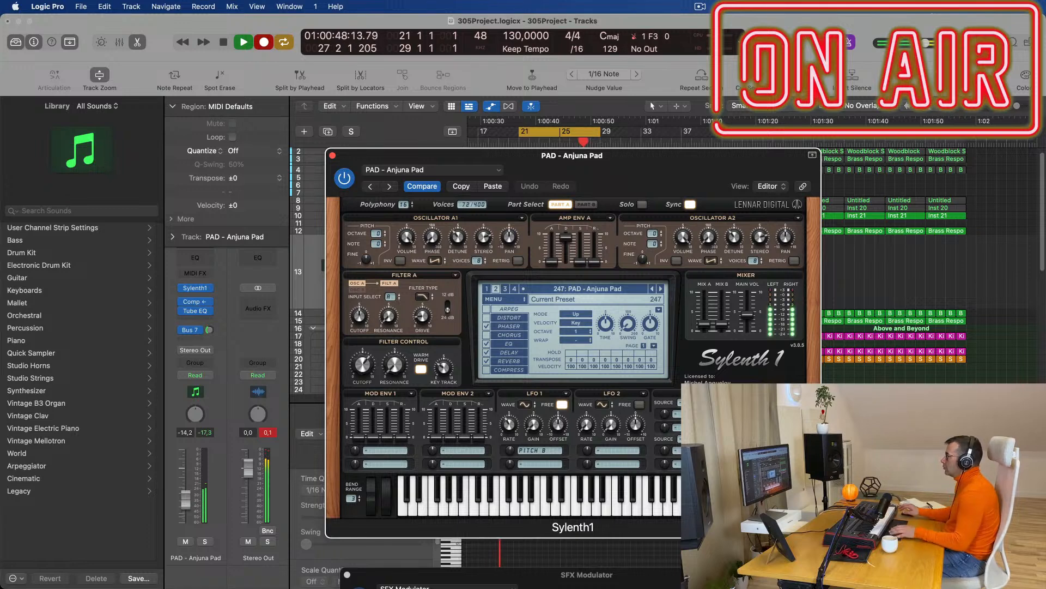
pyautogui.press('space')
pyautogui.press('space')
pyautogui.click(333, 155)
pyautogui.press('space')
pyautogui.press('space')
# Open the new pad region in the Piano Roll and select all 27 notes.
pyautogui.press('e')
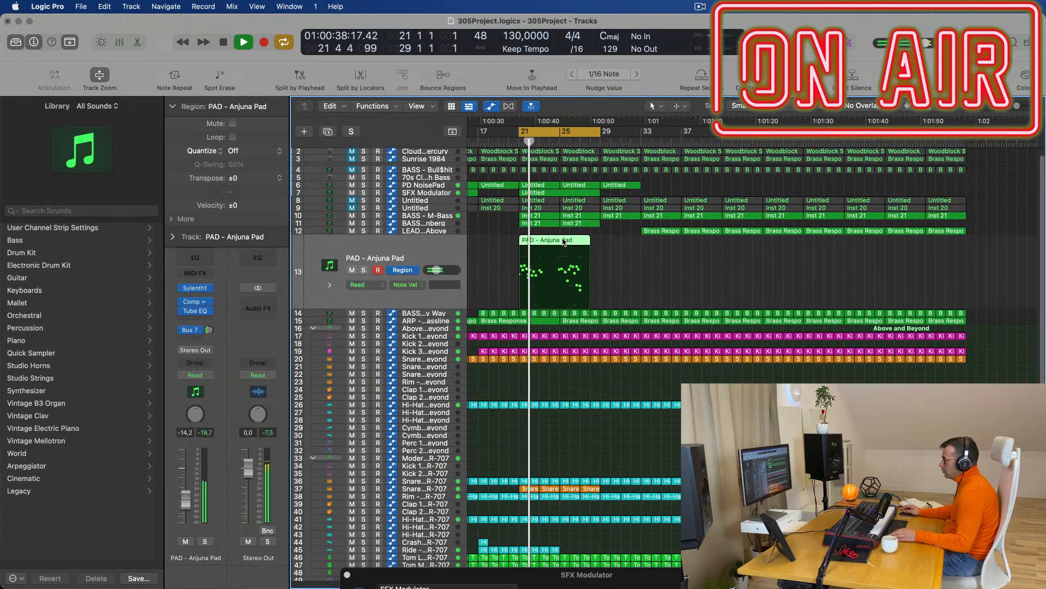
pyautogui.press('e')
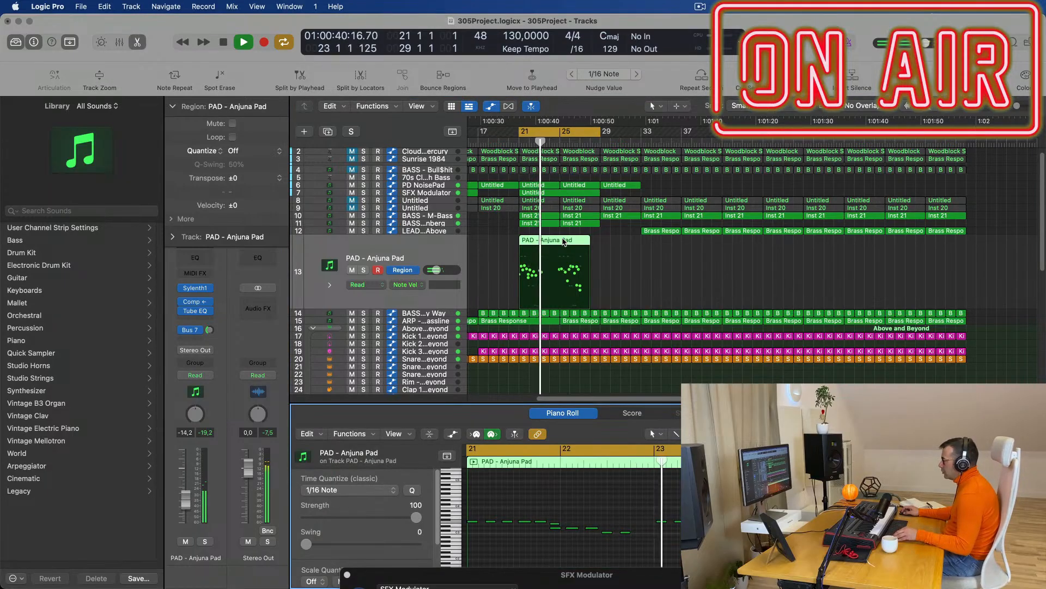
pyautogui.scroll(-5, 675, 512)
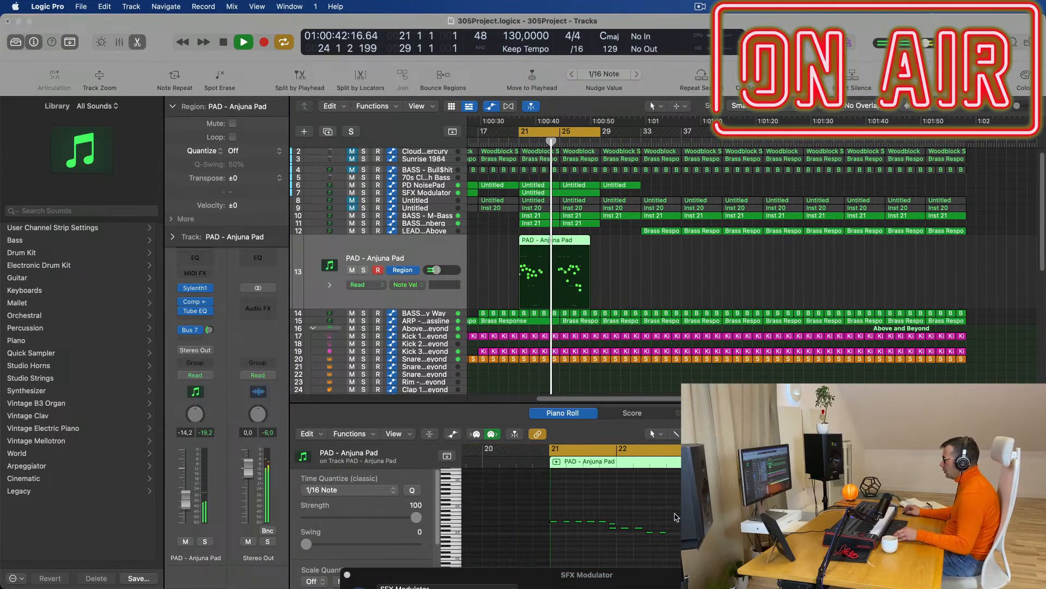
pyautogui.scroll(3, 774, 513)
pyautogui.click(774, 512)
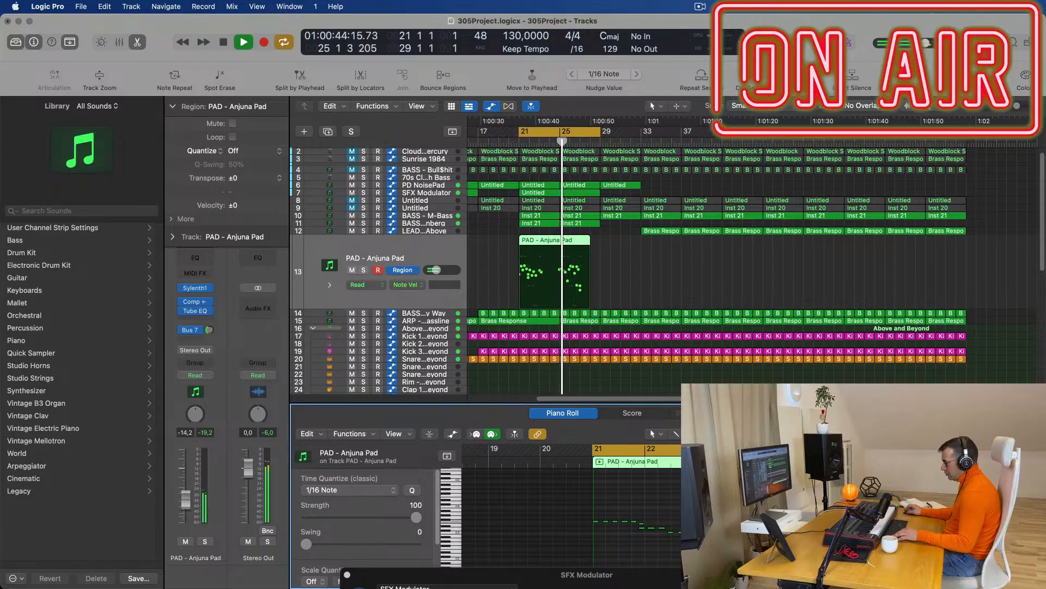
pyautogui.press('super+a')
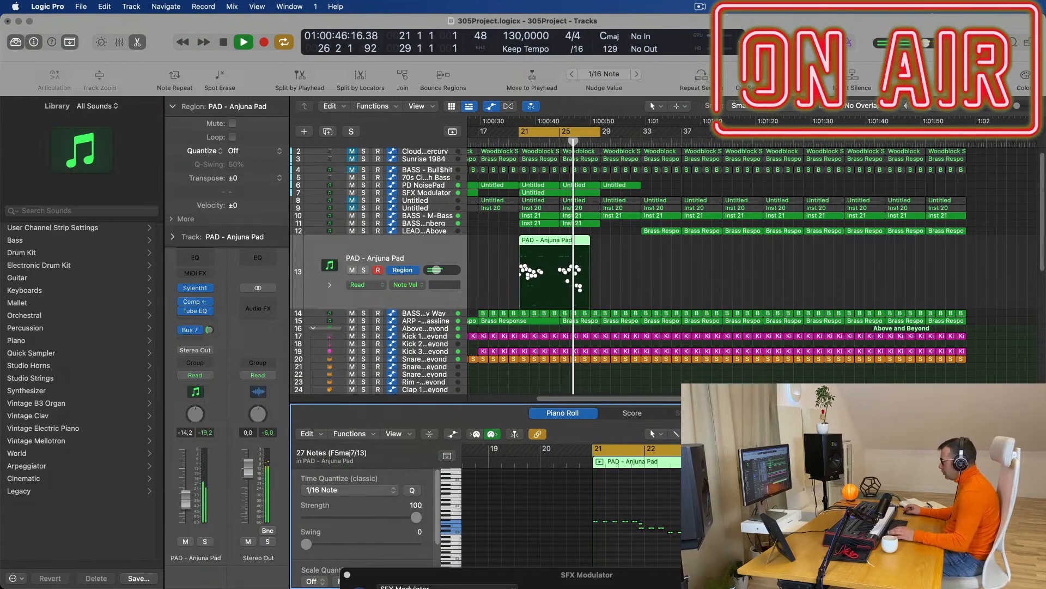
pyautogui.press('space')
pyautogui.press('space')
# Split the pad region at bar 25 with the Marquee tool and keep the phrase at bar 21.
pyautogui.moveTo(561, 243); pyautogui.dragTo(593, 303)
pyautogui.click(568, 242)
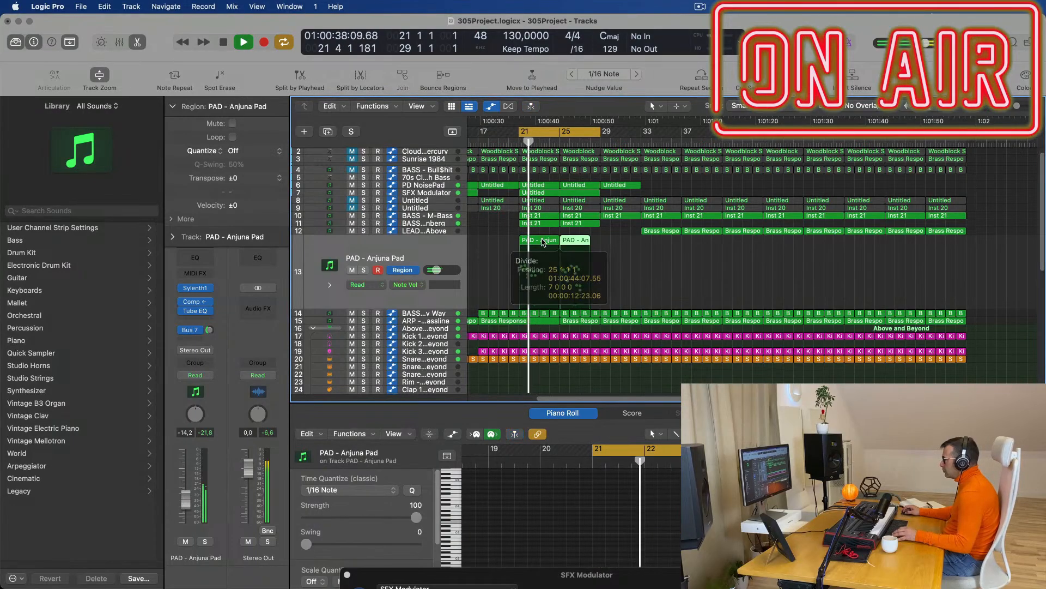
pyautogui.click(543, 242)
pyautogui.moveTo(543, 242); pyautogui.dragTo(532, 247)
pyautogui.click(404, 271)
pyautogui.press('space')
pyautogui.press('space')
# Audition the trimmed pad phrase from the cycle start at bar 21.
pyautogui.scroll(5, 659, 519)
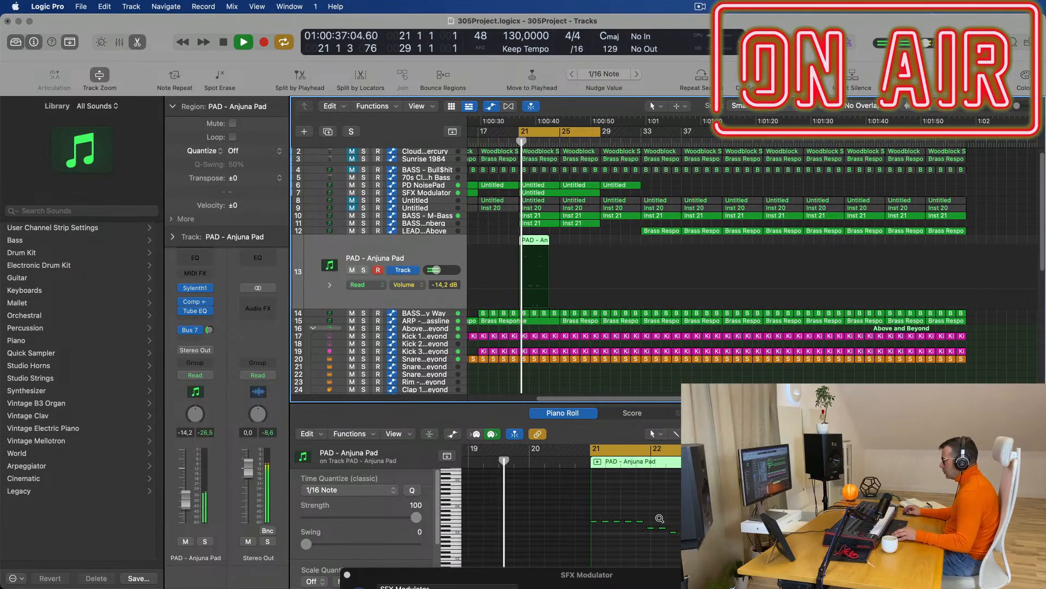
pyautogui.scroll(1, 667, 521)
pyautogui.hscroll(-1, 667, 520)
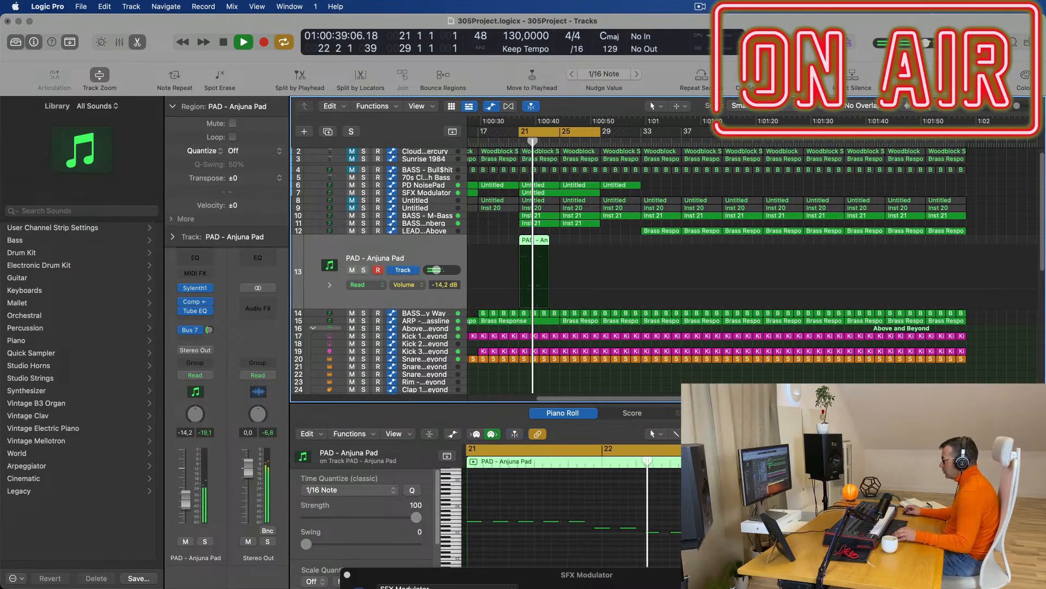
pyautogui.press('space')
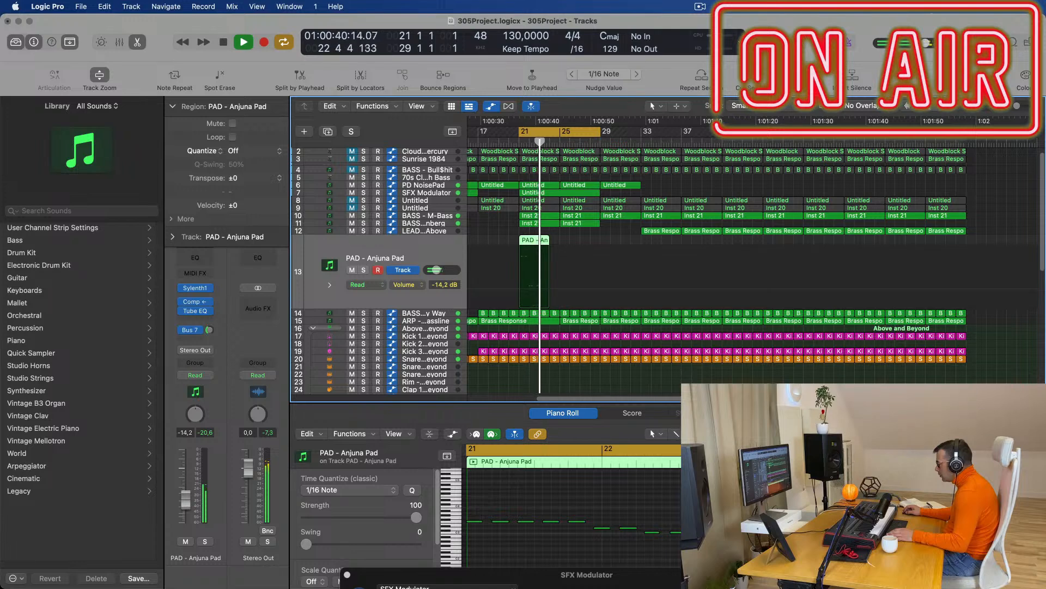
pyautogui.press('space')
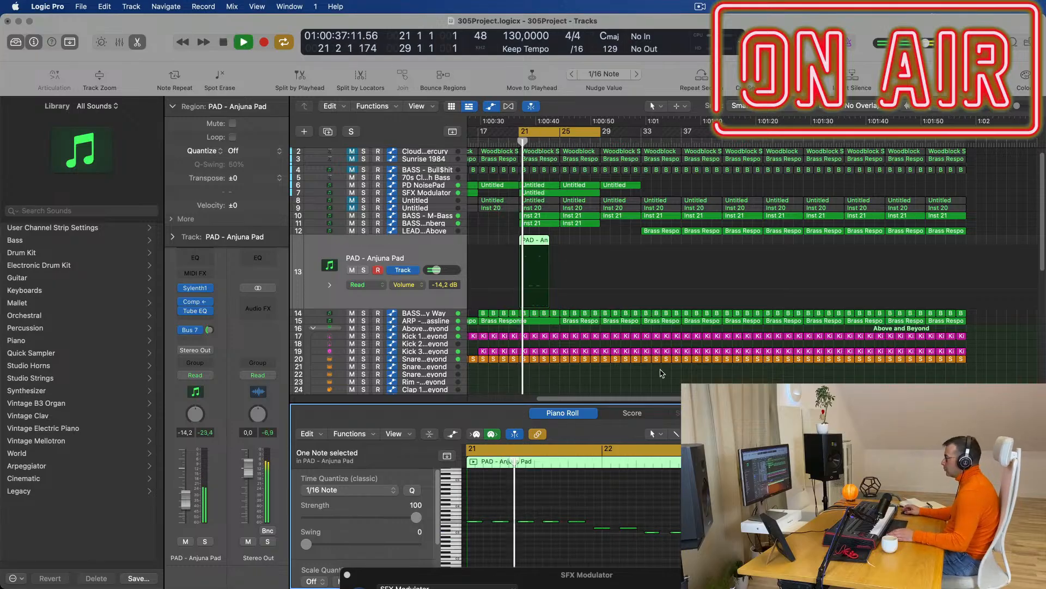
pyautogui.press('space')
pyautogui.press('space')
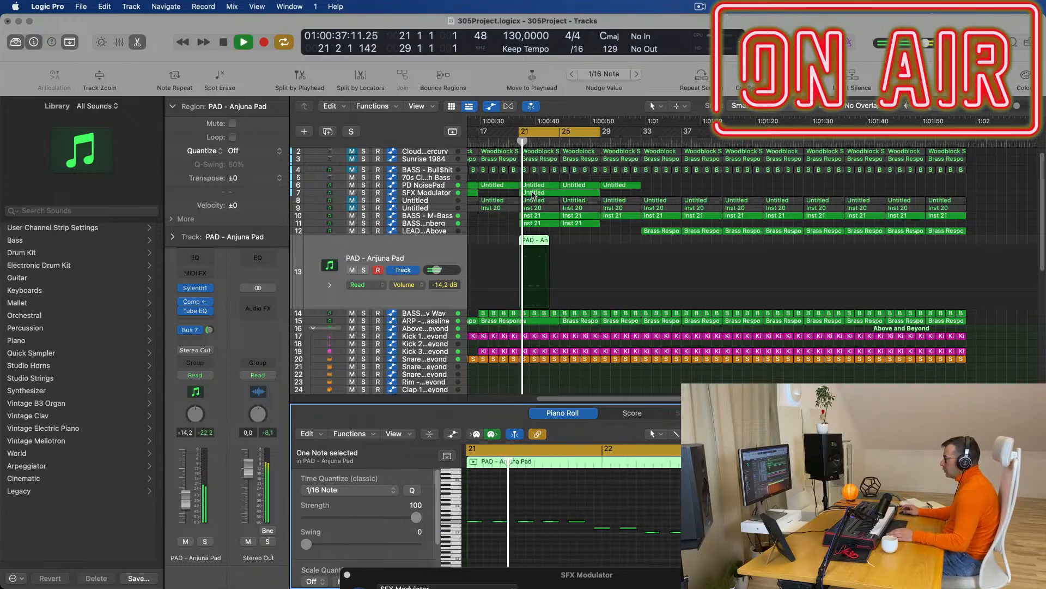
pyautogui.click(385, 264)
pyautogui.press('space')
pyautogui.press('space')
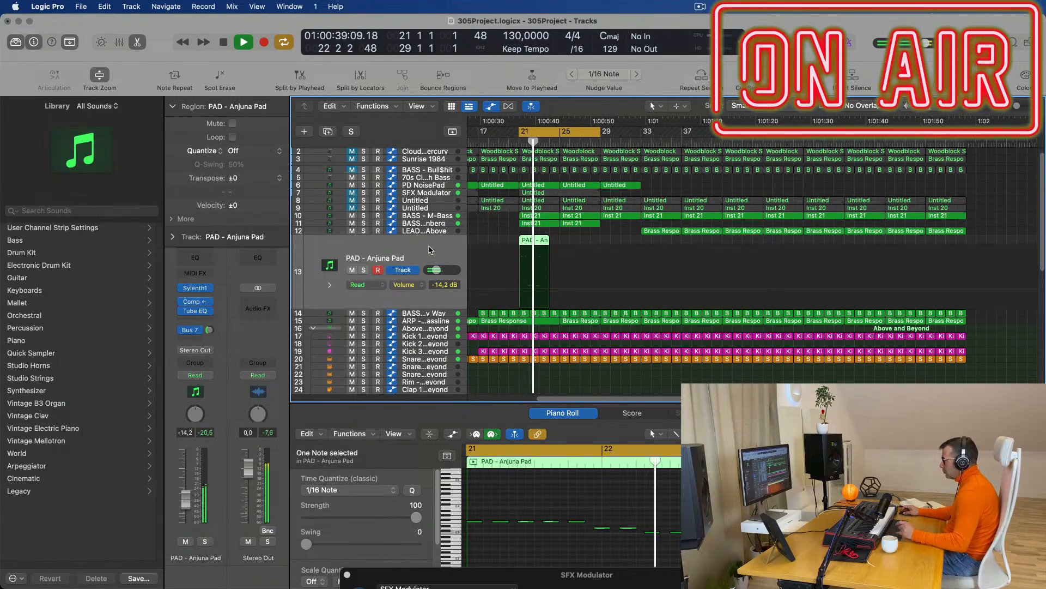
pyautogui.press('space')
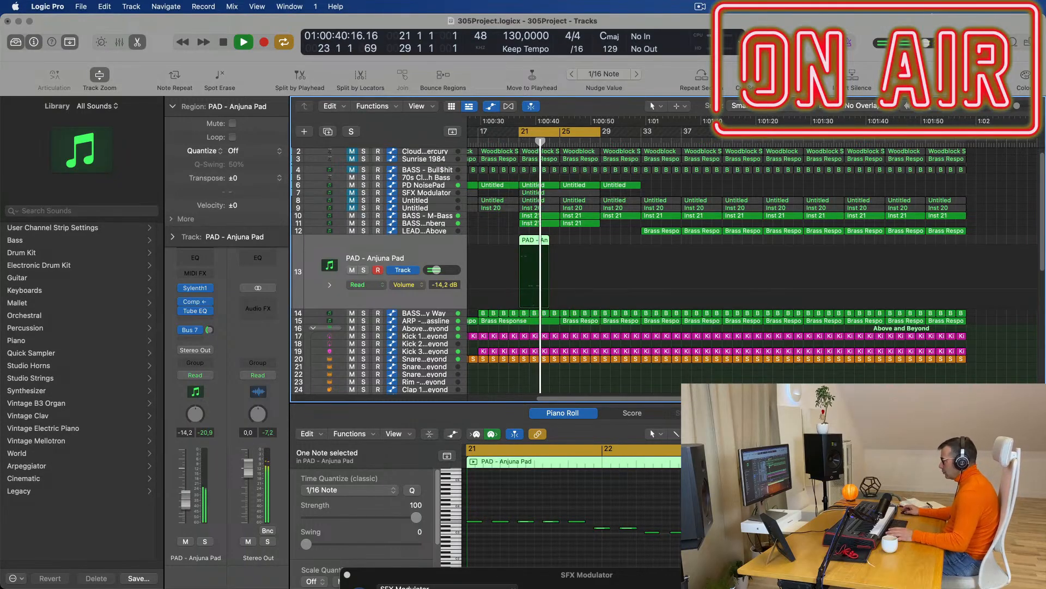
pyautogui.press('space')
# Lengthen the PAD region by about a bar and a half.
pyautogui.click(519, 242)
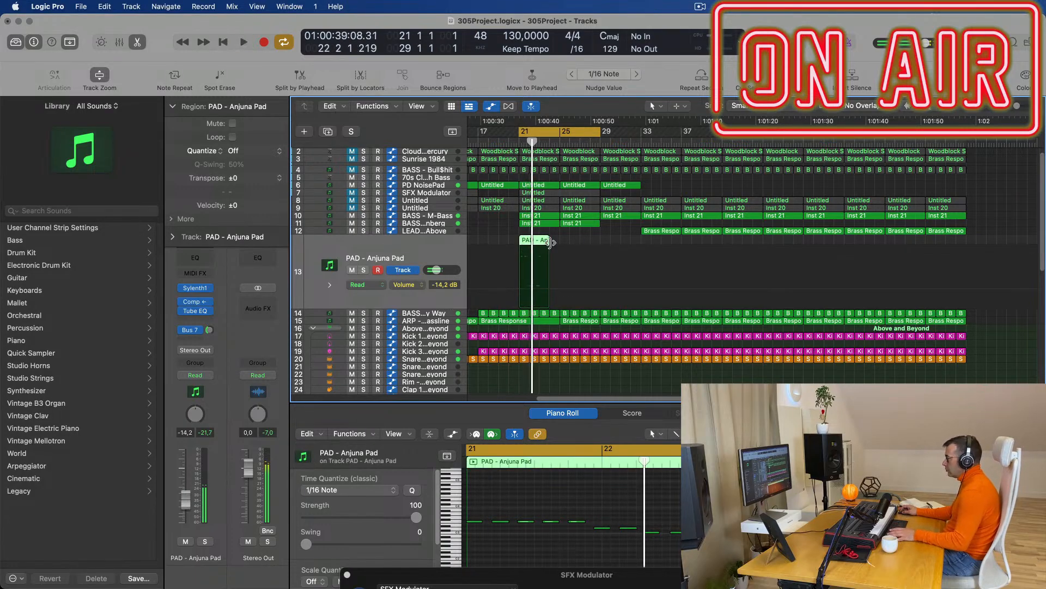
pyautogui.moveTo(549, 240); pyautogui.dragTo(556, 243)
pyautogui.scroll(-3, 872, 501)
pyautogui.press('space')
pyautogui.press('space')
# Check a group of pad notes, then repeat the PAD region onto bars 25–29.
pyautogui.click(872, 501)
pyautogui.click(752, 521)
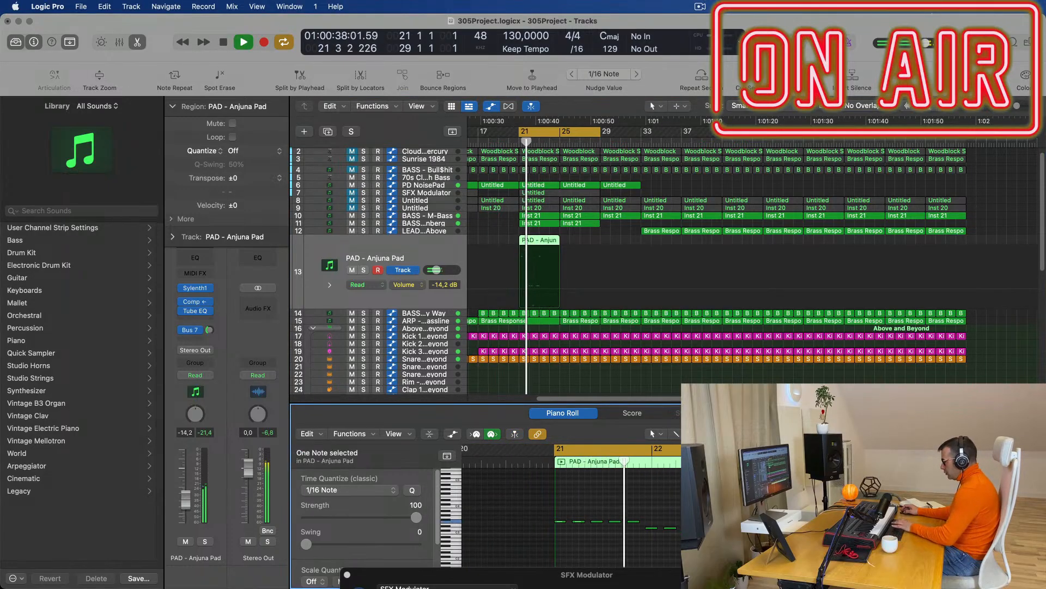
pyautogui.press('space')
pyautogui.press('space')
pyautogui.moveTo(949, 513); pyautogui.dragTo(785, 523)
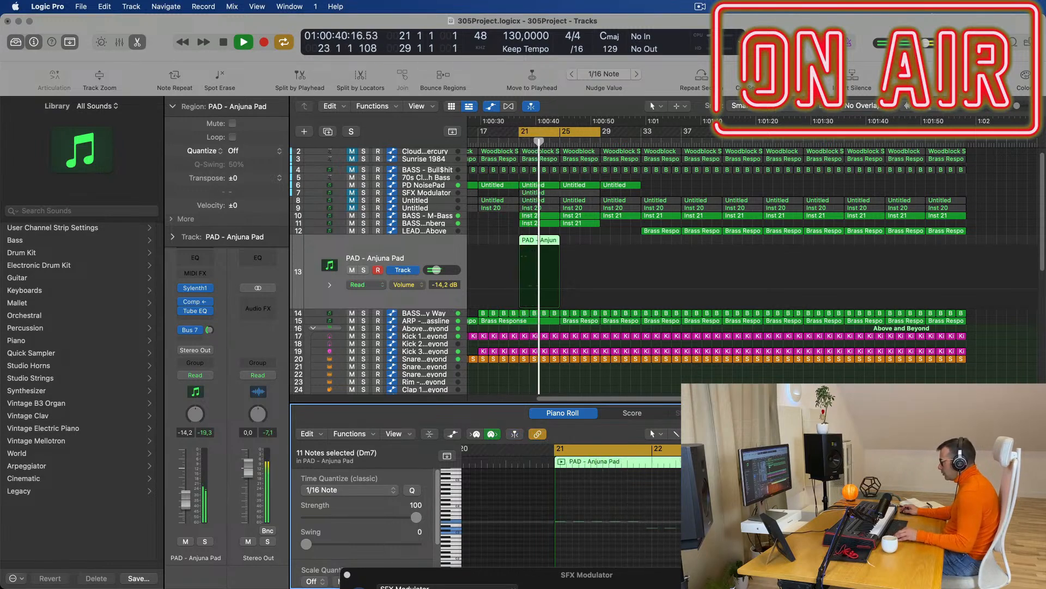
pyautogui.press('super+Left')
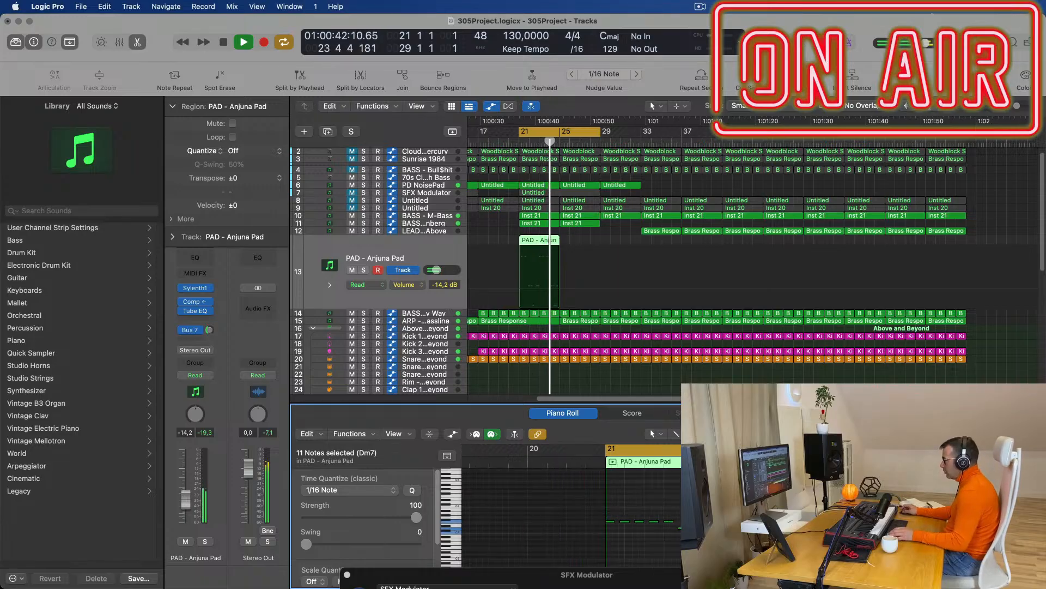
pyautogui.scroll(-5, 868, 507)
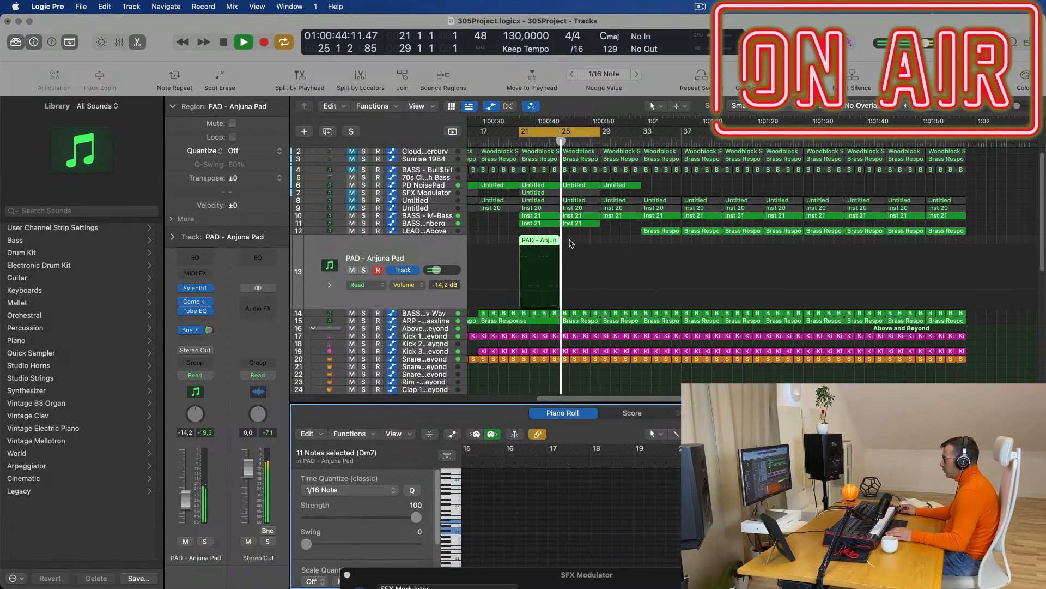
pyautogui.click(539, 240)
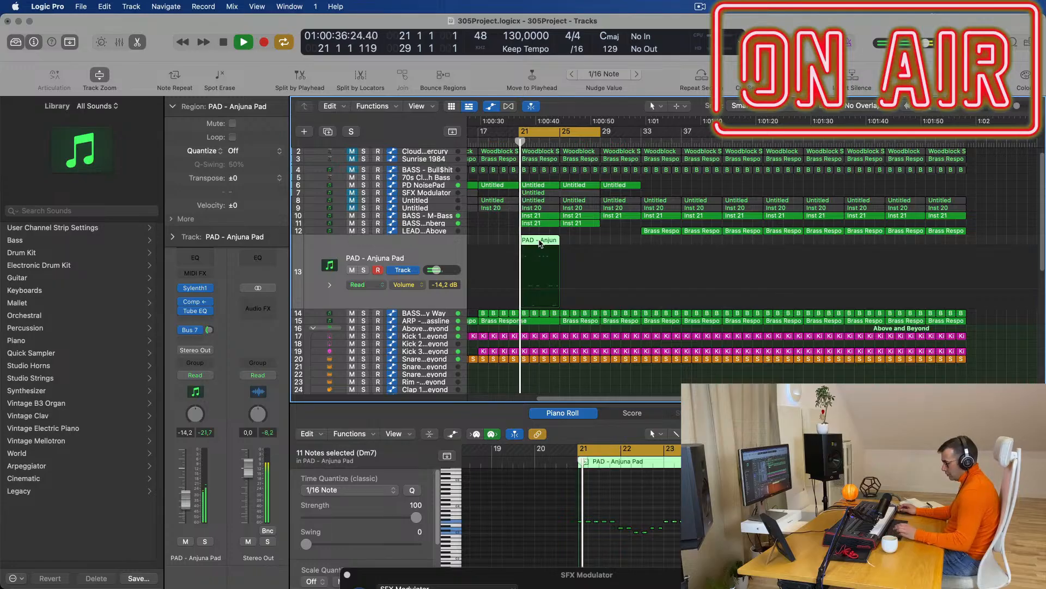
pyautogui.press('super+r')
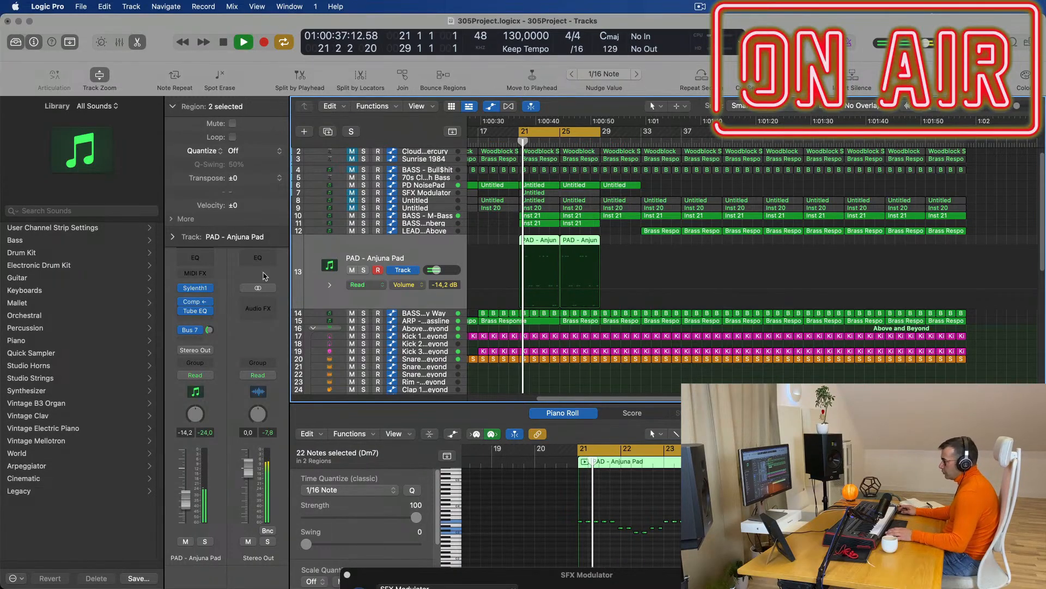
# Open the pad's Sylenth1 and adjust its filter cutoff and track volume during playback.
pyautogui.click(195, 289)
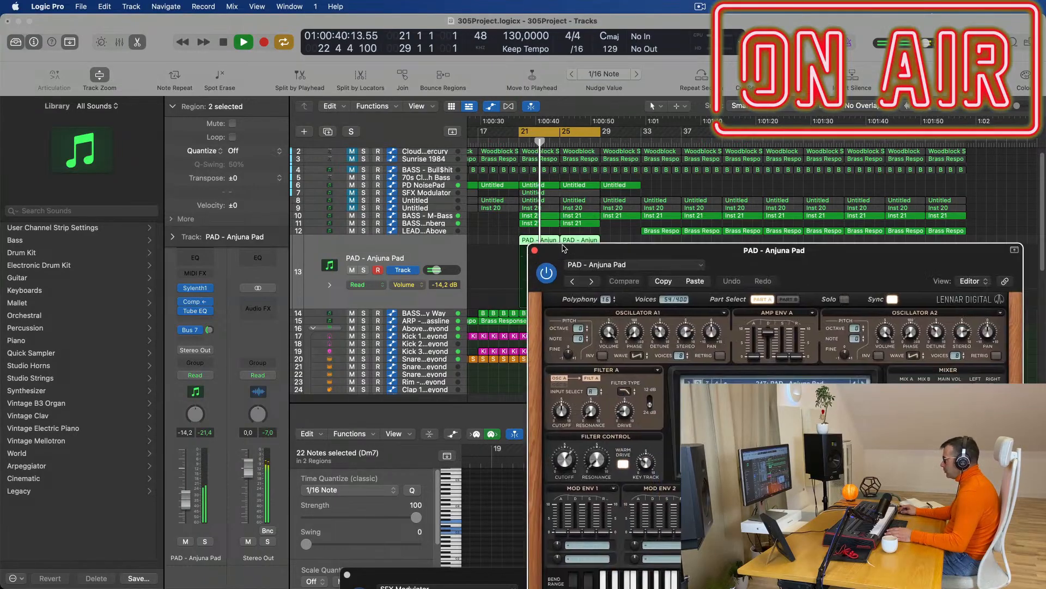
pyautogui.moveTo(525, 199); pyautogui.dragTo(525, 205)
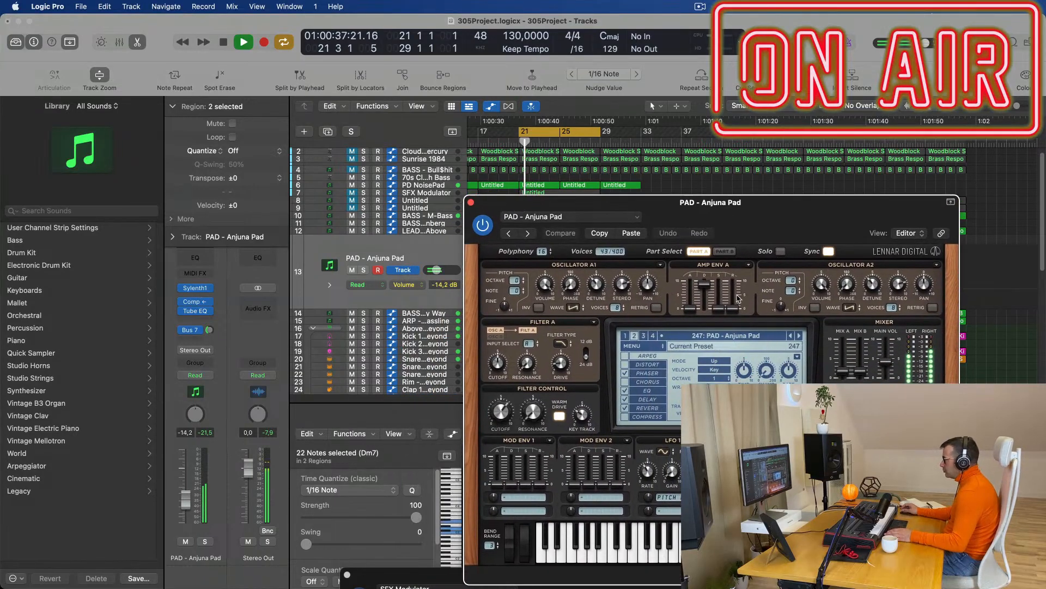
pyautogui.press('space')
pyautogui.moveTo(501, 413); pyautogui.dragTo(502, 431)
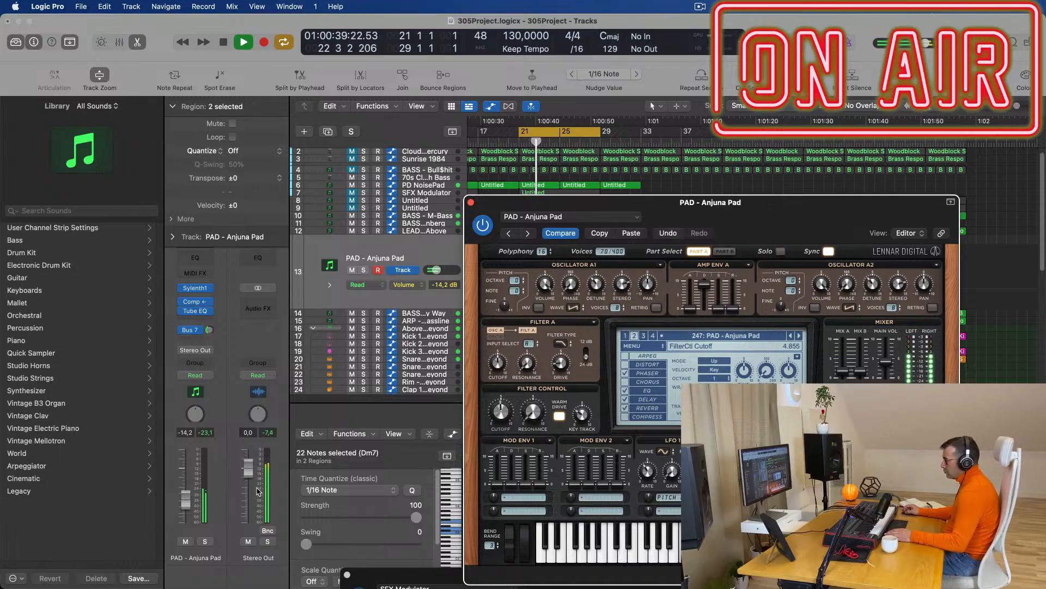
pyautogui.moveTo(192, 490); pyautogui.dragTo(191, 490)
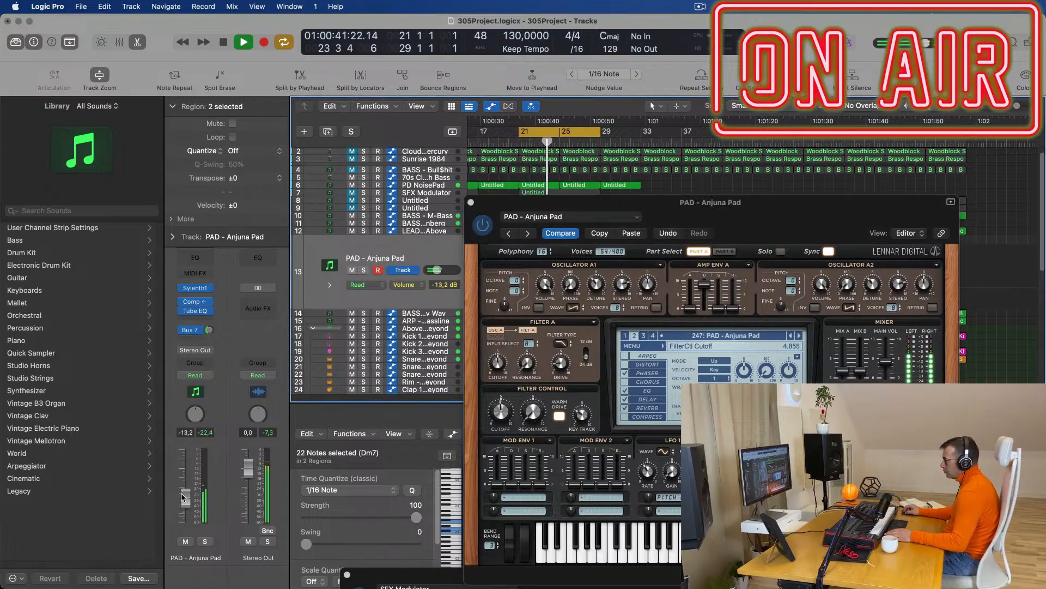
pyautogui.click(503, 413)
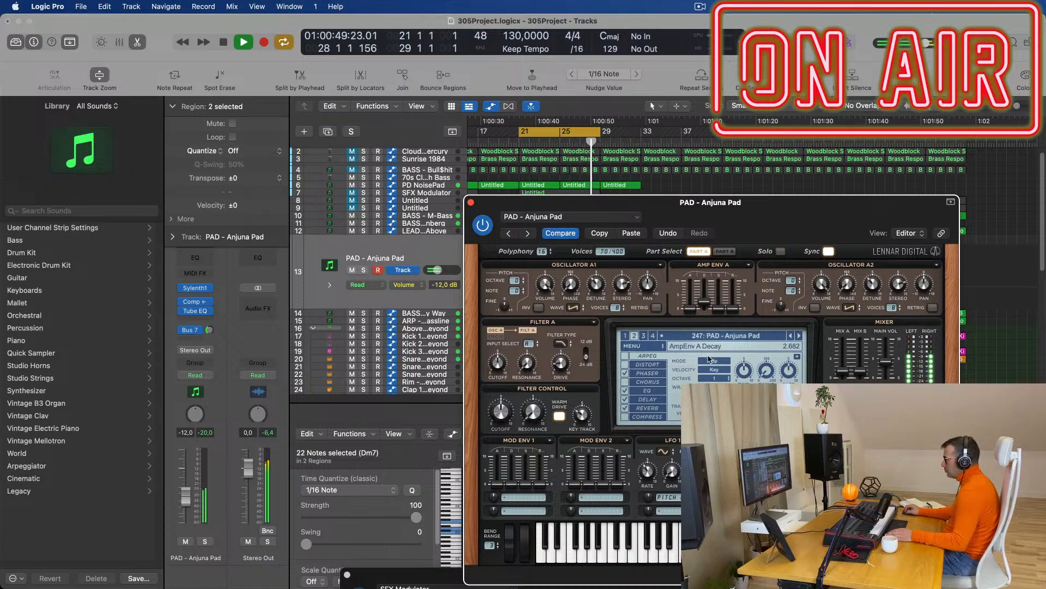
# Set amp decay to maximum, release to zero, cutoff to 9.464, and pad volume to -15.2 dB.
pyautogui.moveTo(710, 292); pyautogui.dragTo(736, 179)
pyautogui.moveTo(733, 296); pyautogui.dragTo(737, 313)
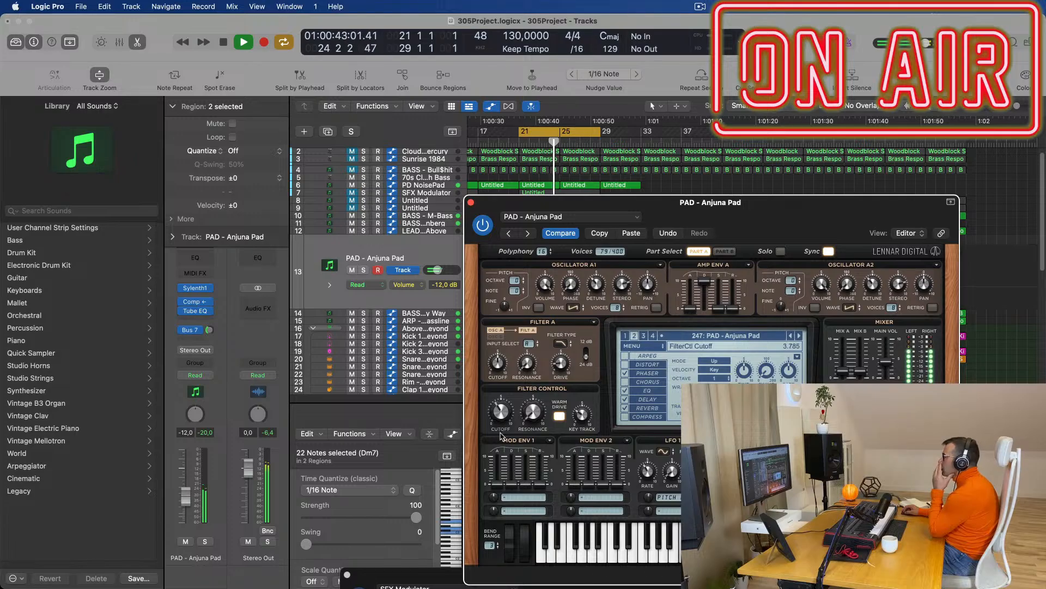
pyautogui.moveTo(507, 402); pyautogui.dragTo(508, 382)
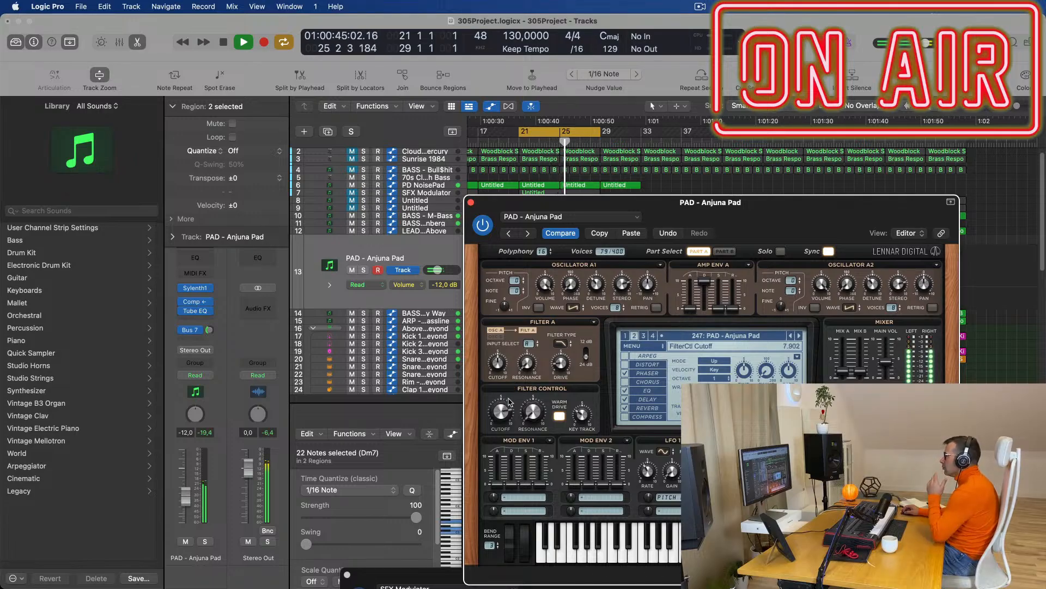
pyautogui.moveTo(183, 496); pyautogui.dragTo(184, 502)
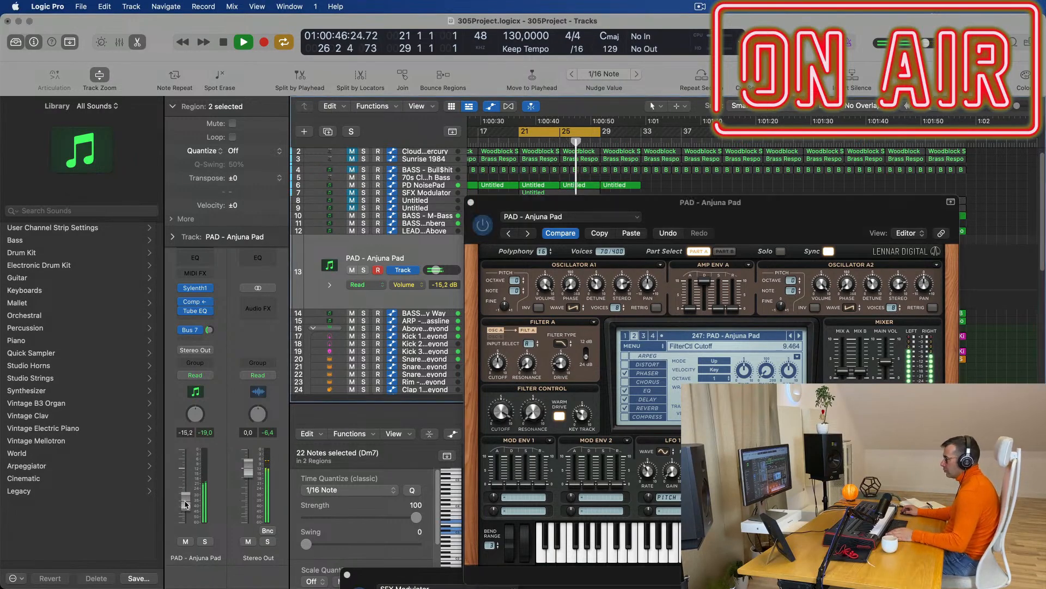
pyautogui.click(210, 330)
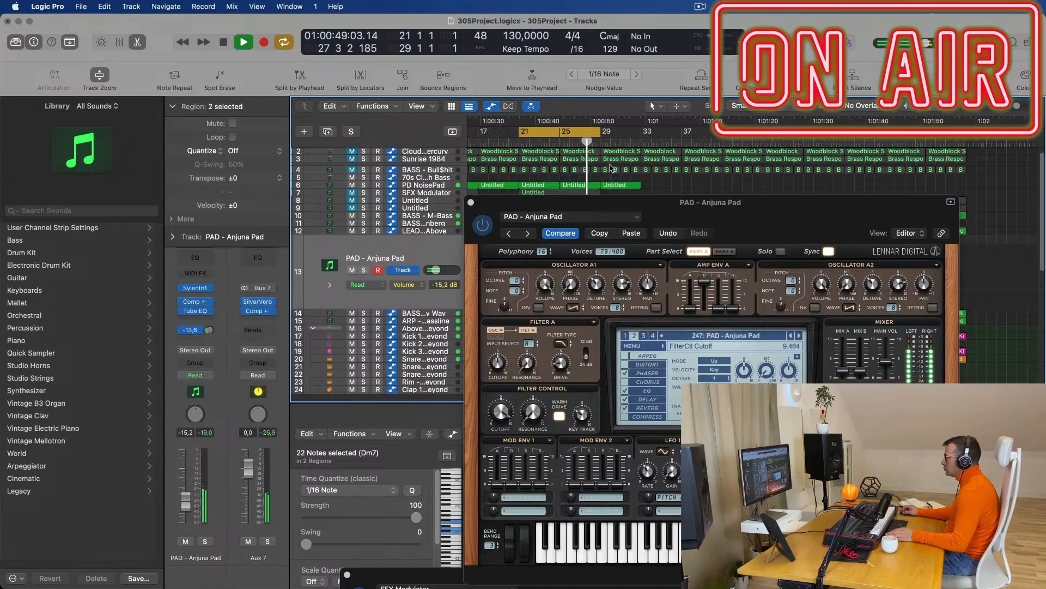
pyautogui.click(471, 203)
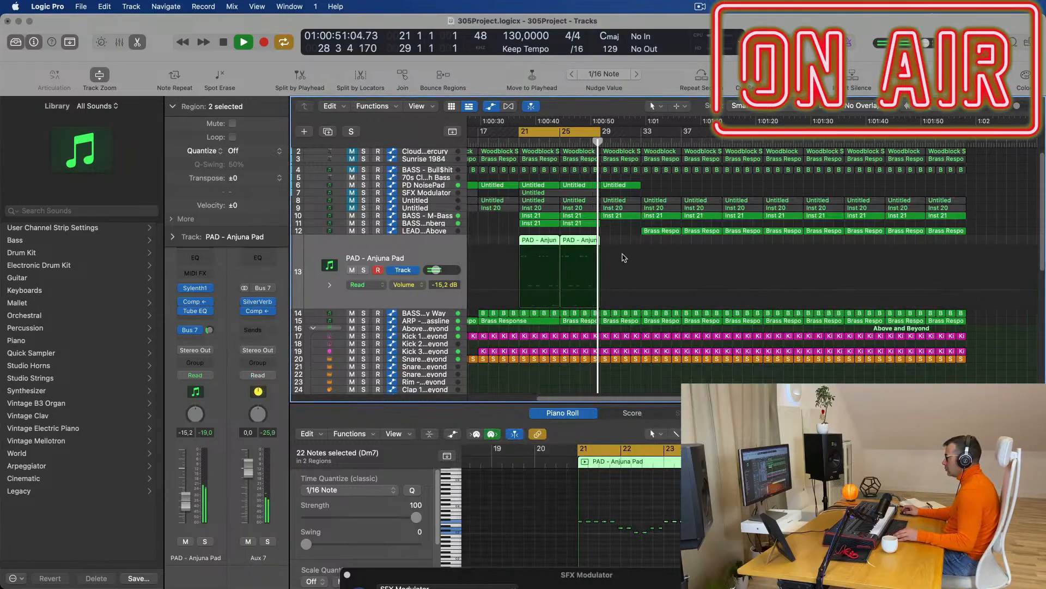
# Select the first pad region and audition it from bar 21.
pyautogui.click(666, 242)
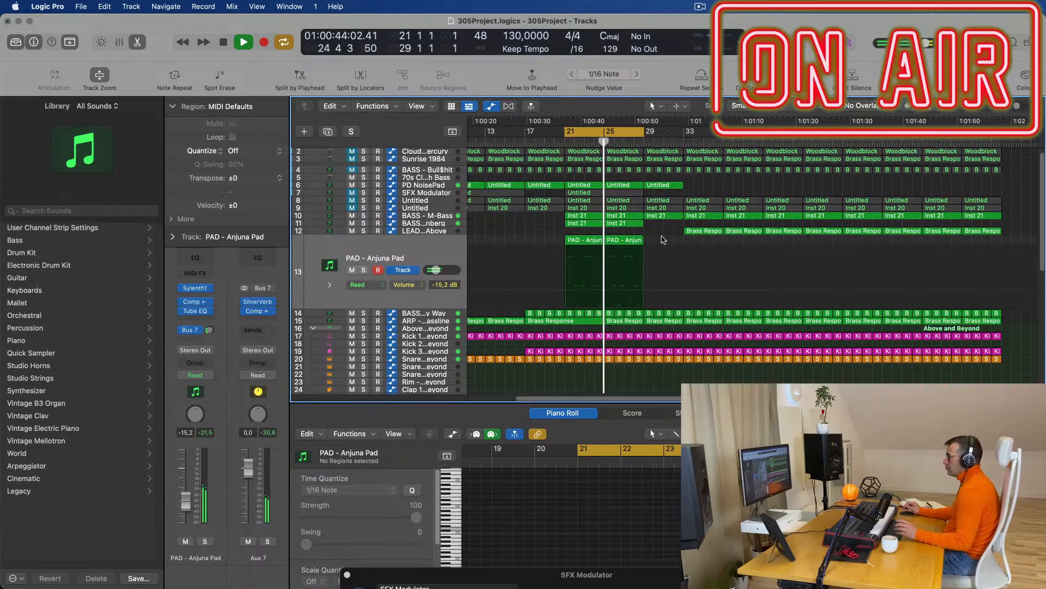
pyautogui.click(594, 242)
pyautogui.press('space')
pyautogui.scroll(5, 638, 497)
pyautogui.hscroll(-5, 637, 528)
pyautogui.press('space')
pyautogui.press('space')
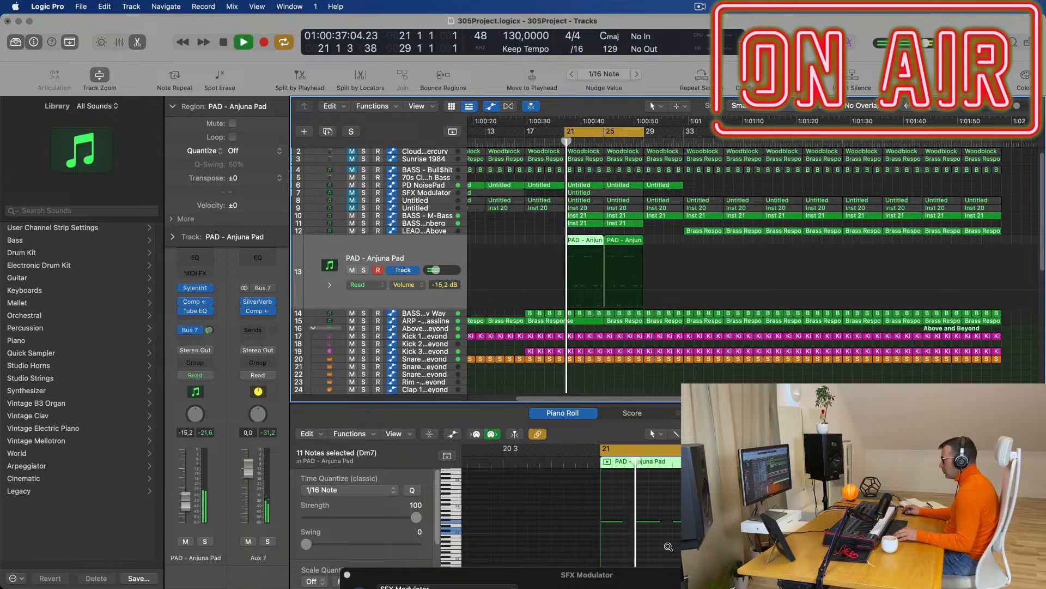
pyautogui.scroll(-2, 668, 550)
pyautogui.hscroll(-3, 669, 549)
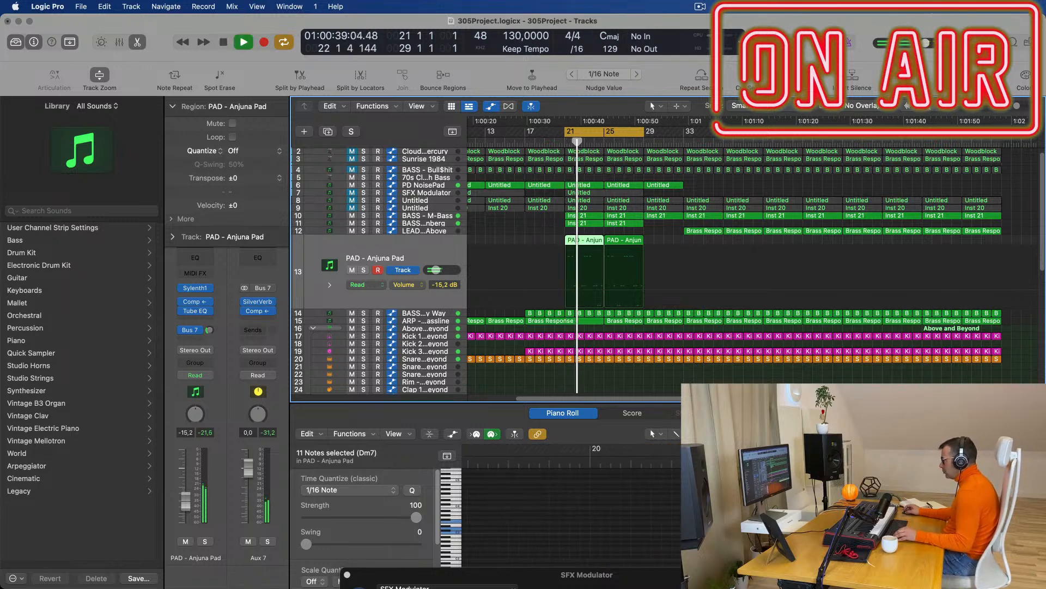
pyautogui.hscroll(5, 594, 506)
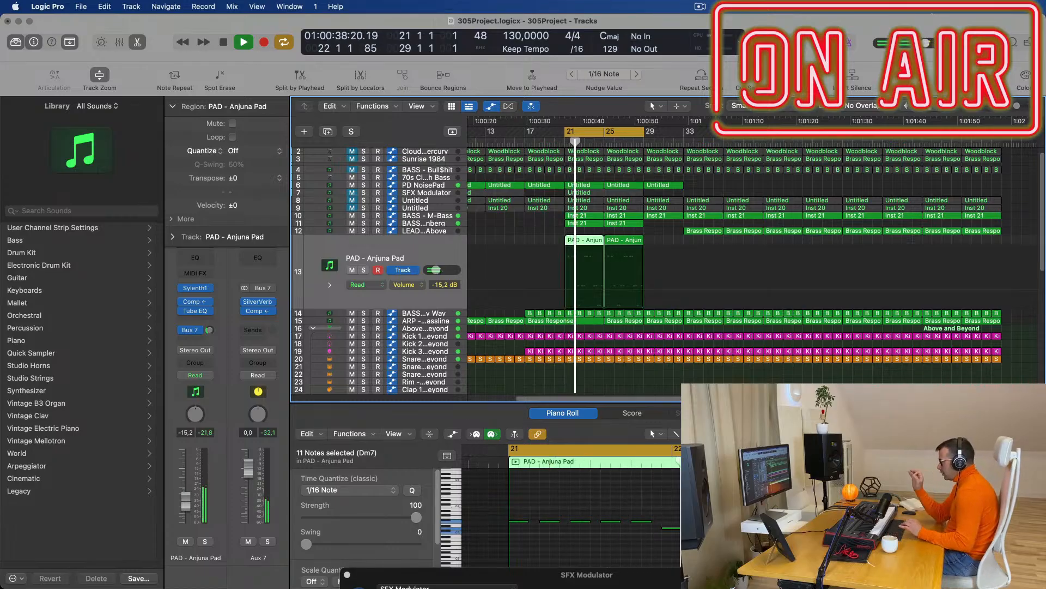
# Add the second pad region to the selection and select all 44 pad notes.
pyautogui.click(435, 253)
pyautogui.click(514, 433)
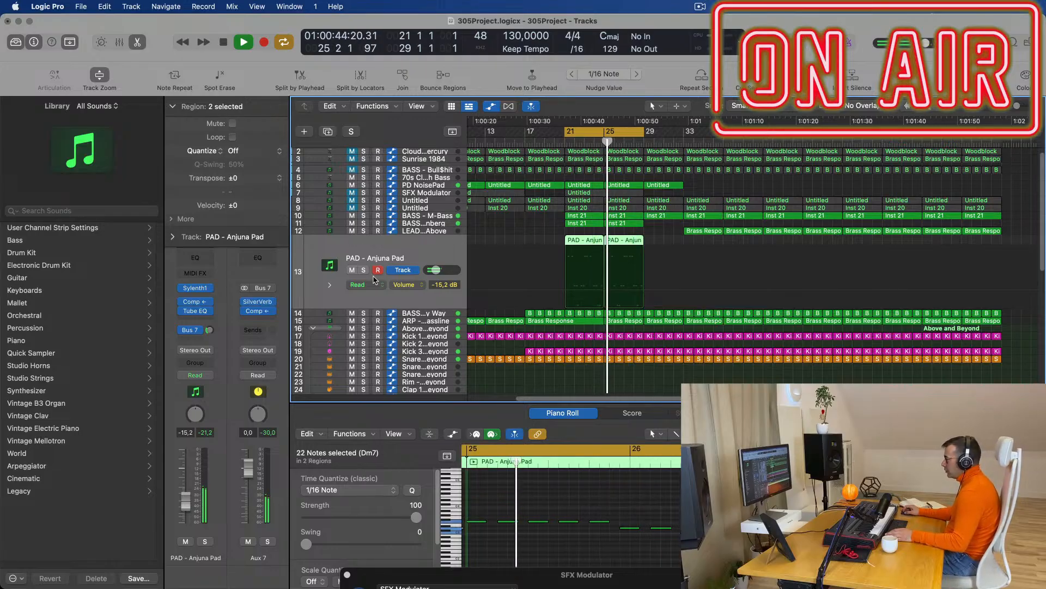
pyautogui.click(554, 509)
pyautogui.press('space')
pyautogui.press('space')
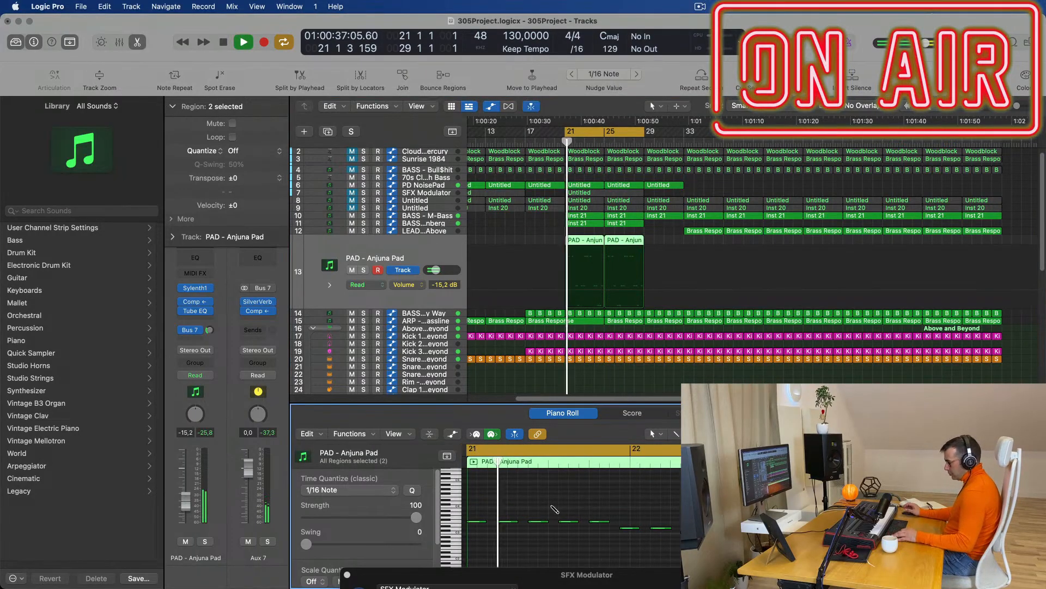
pyautogui.press('super+a')
pyautogui.scroll(-3, 554, 509)
pyautogui.press('space')
pyautogui.press('space')
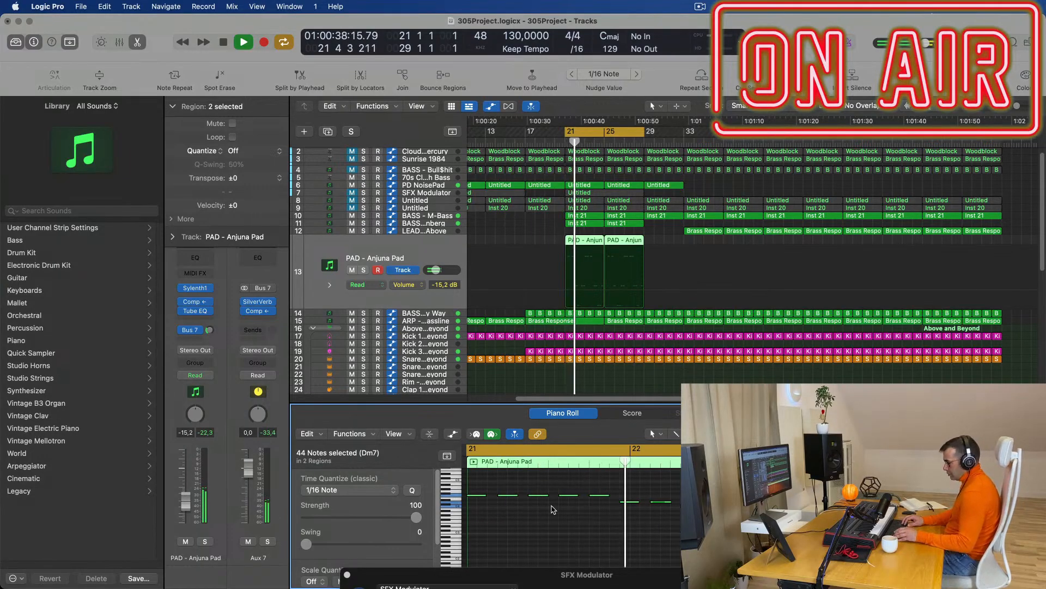
pyautogui.scroll(3, 554, 509)
pyautogui.press('space')
pyautogui.press('space')
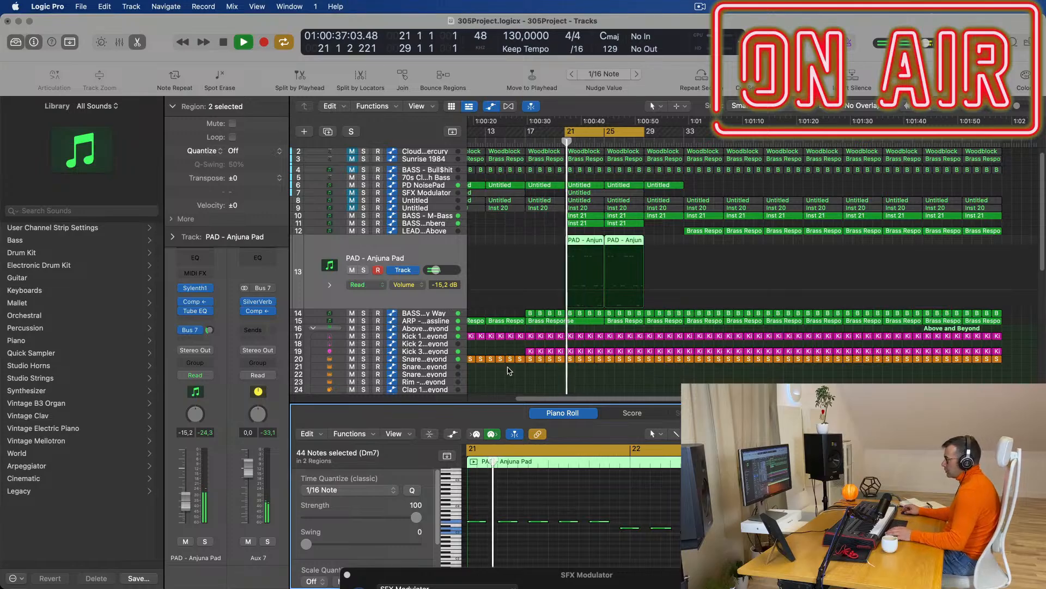
pyautogui.press('space')
pyautogui.press('space')
pyautogui.click(360, 127)
pyautogui.press('space')
pyautogui.press('space')
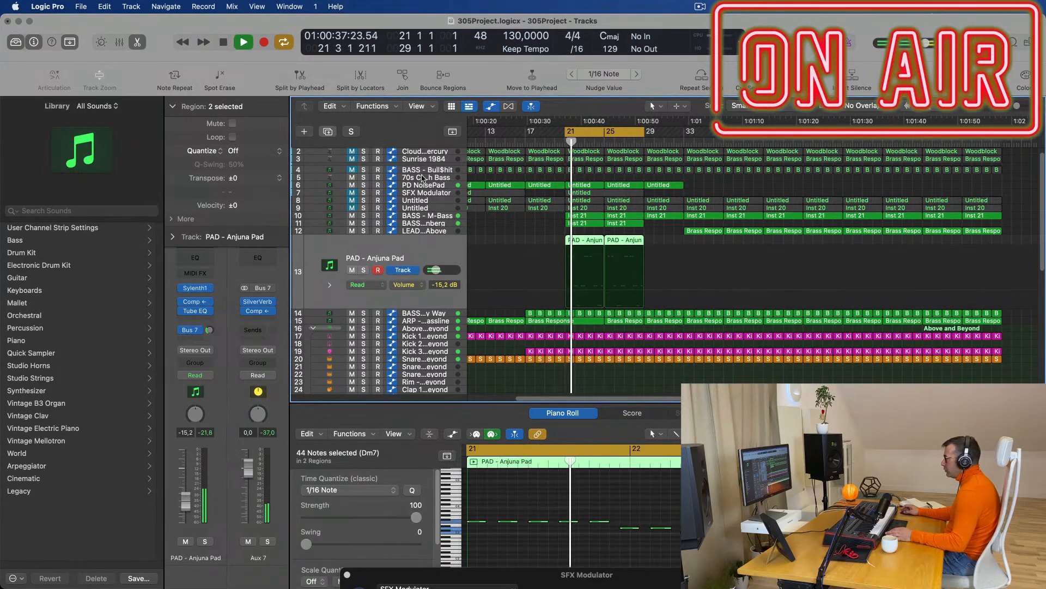
# Duplicate the PAD - Anjuna Pad track and copy both pad regions onto new track 14.
pyautogui.press('super+d')
pyautogui.moveTo(593, 242); pyautogui.dragTo(595, 268)
pyautogui.press('space')
pyautogui.press('space')
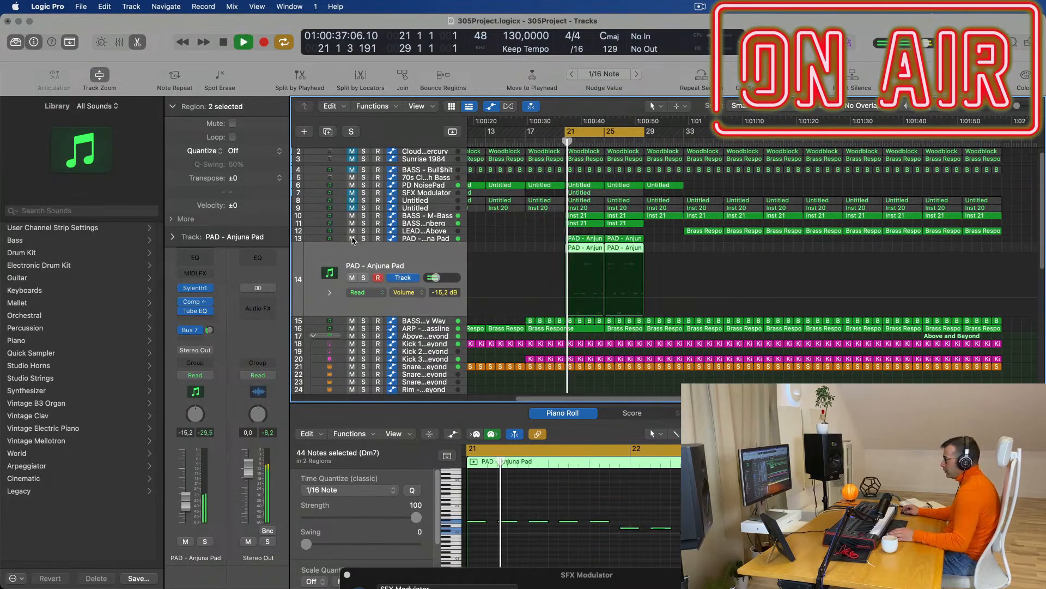
pyautogui.click(196, 288)
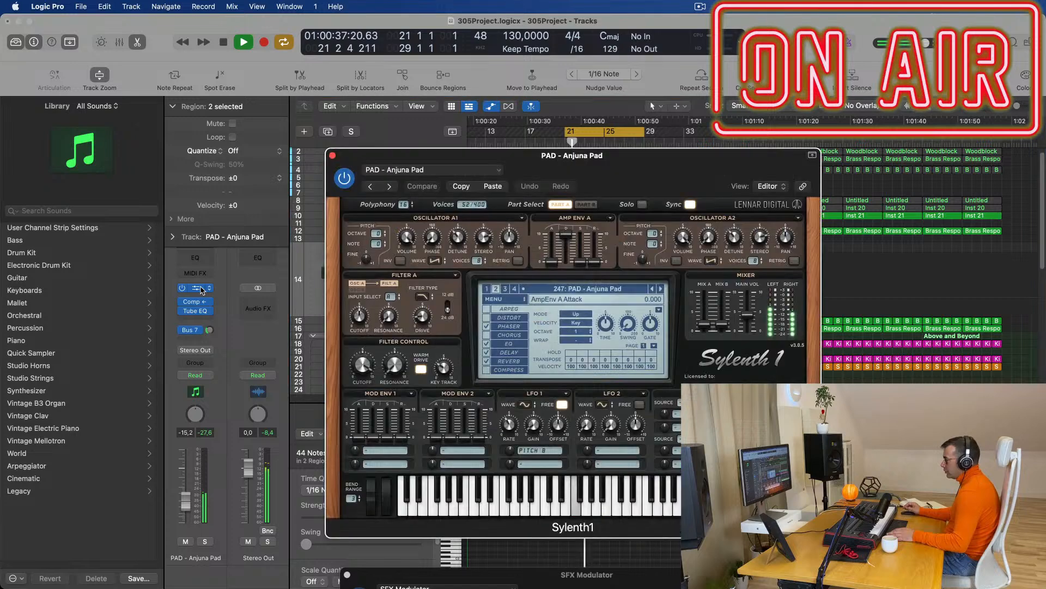
pyautogui.press('space')
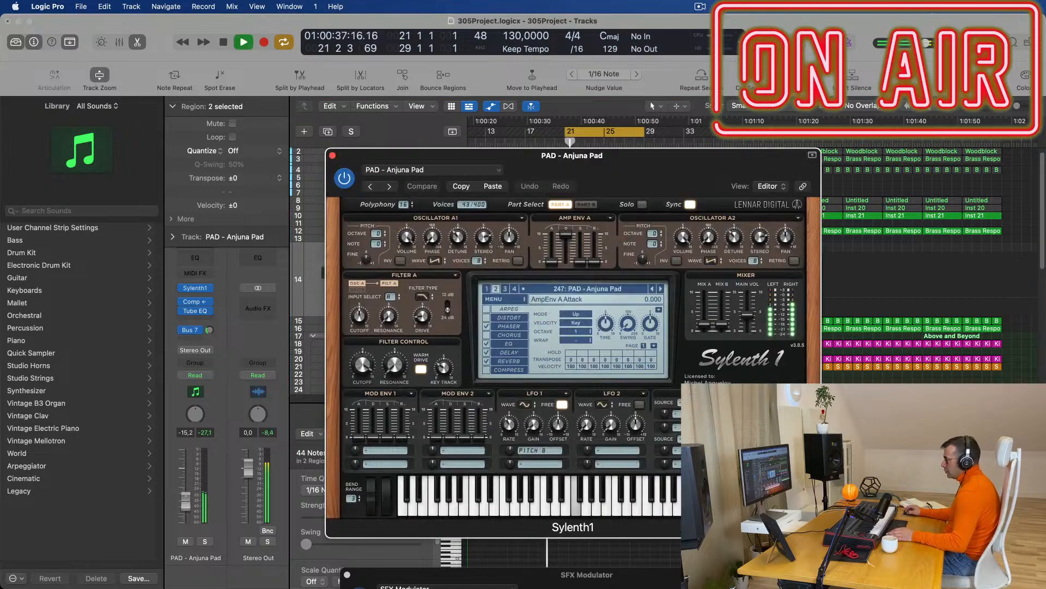
# Load Sylenth1 preset 244 LEAD - Xtreme Lead on track 14.
pyautogui.moveTo(631, 171); pyautogui.dragTo(706, 206)
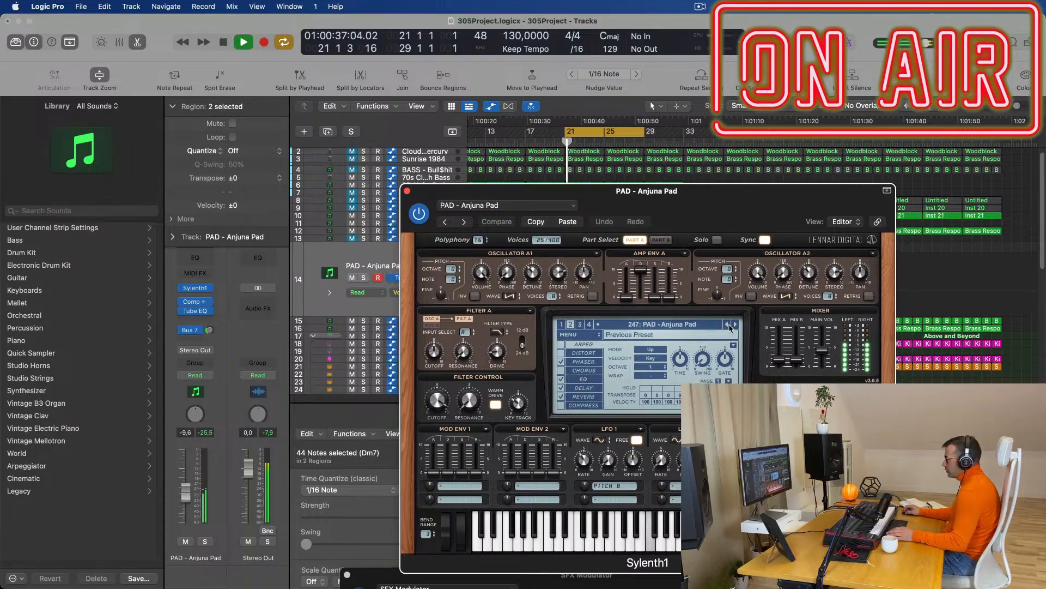
pyautogui.click(694, 325)
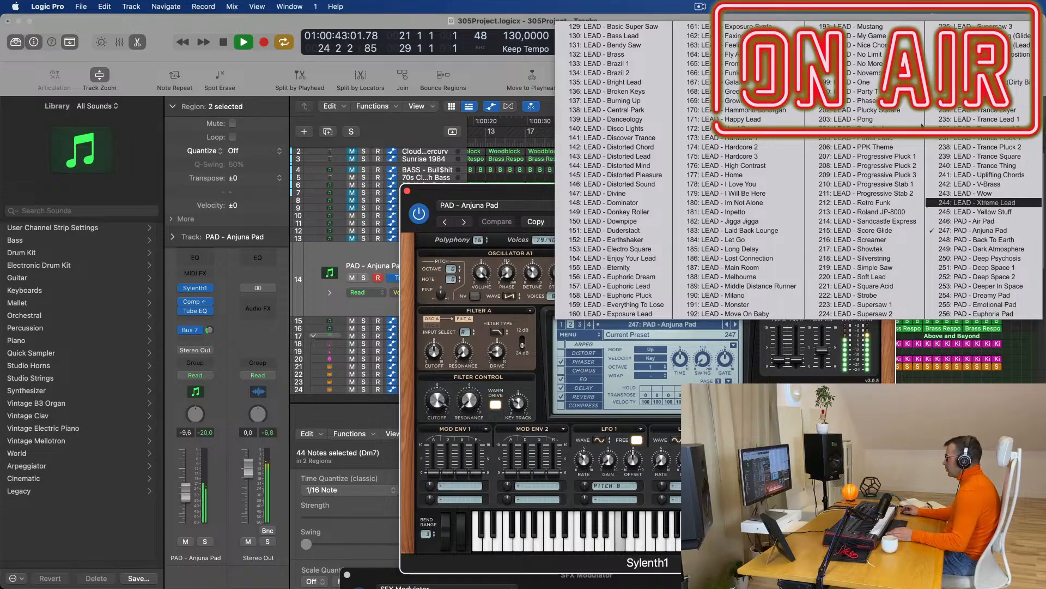
pyautogui.click(998, 206)
pyautogui.press('space')
pyautogui.press('space')
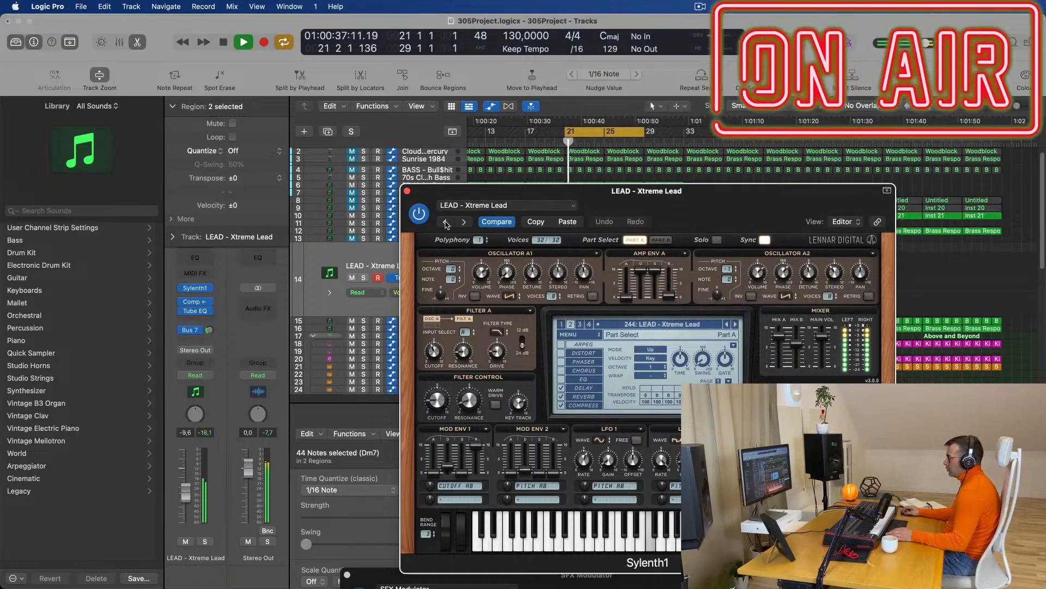
# Step back through the lead presets from Uplifting Chords to LEAD - Trance Pluck 2.
pyautogui.click(444, 222)
pyautogui.click(445, 222)
pyautogui.click(445, 222)
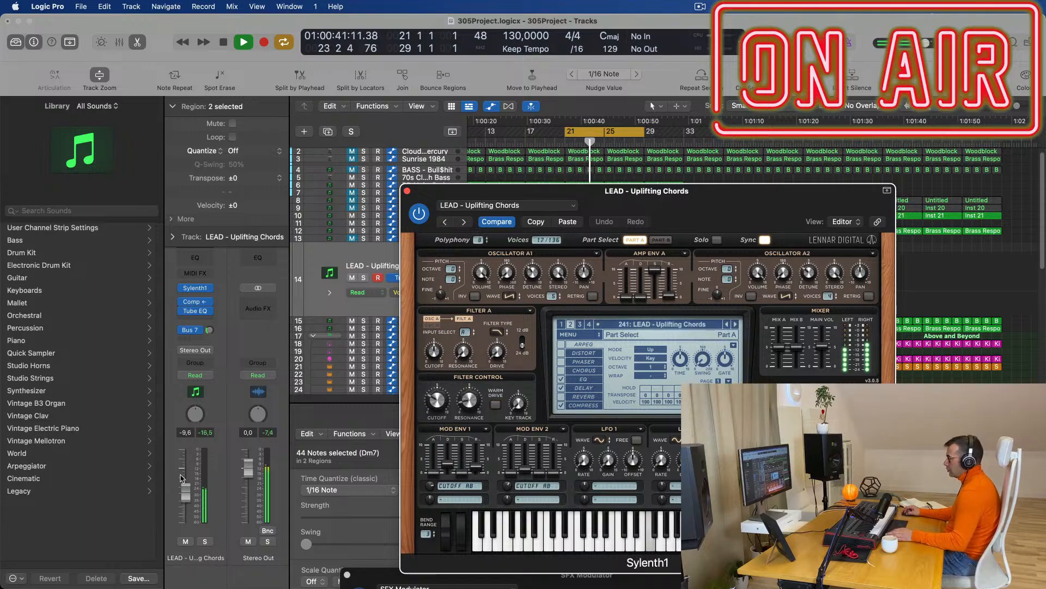
pyautogui.click(385, 281)
pyautogui.click(444, 222)
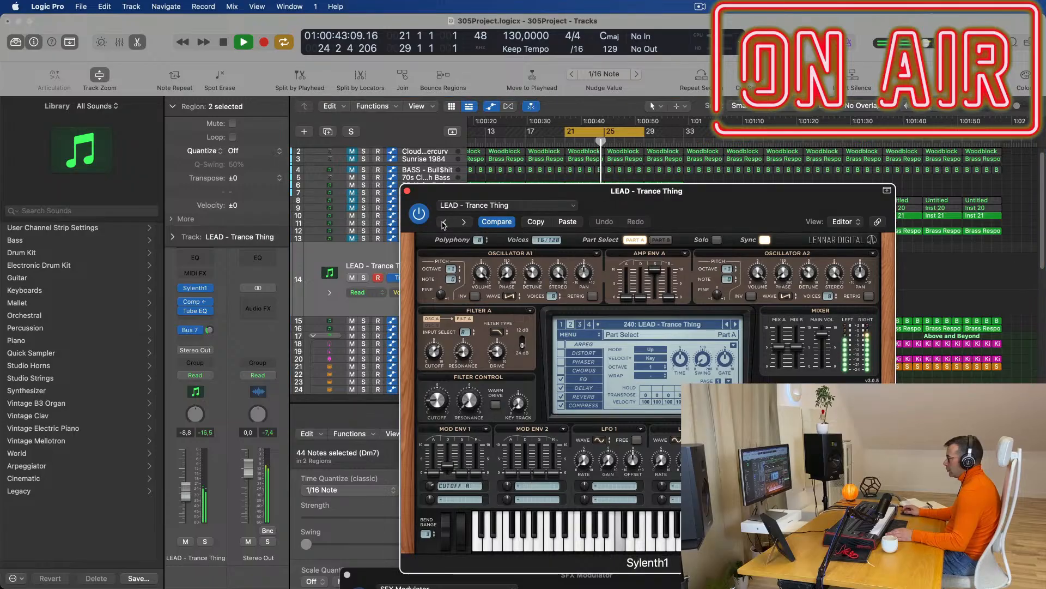
pyautogui.click(444, 223)
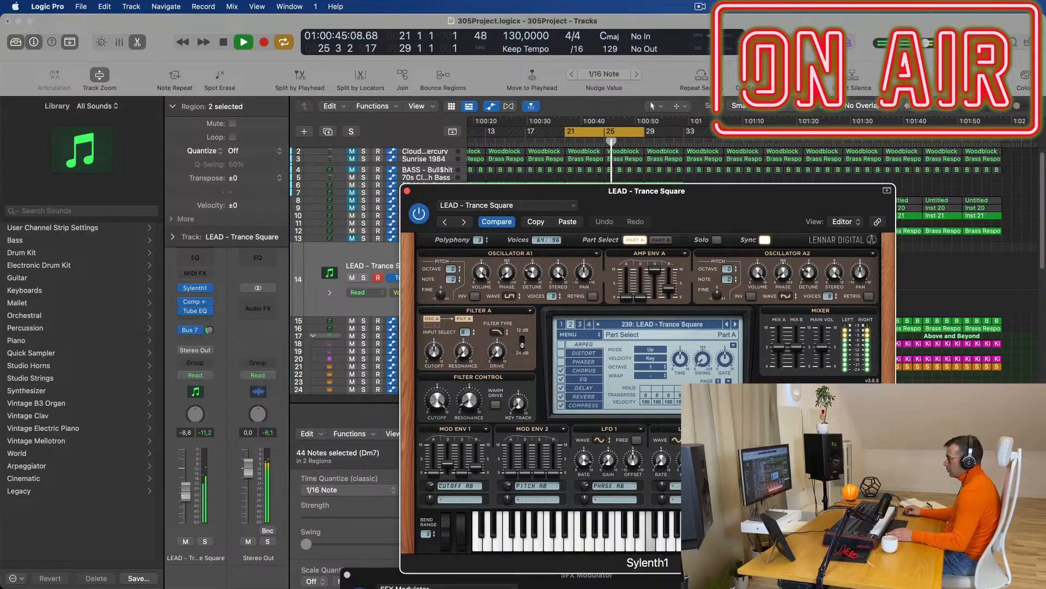
pyautogui.click(444, 222)
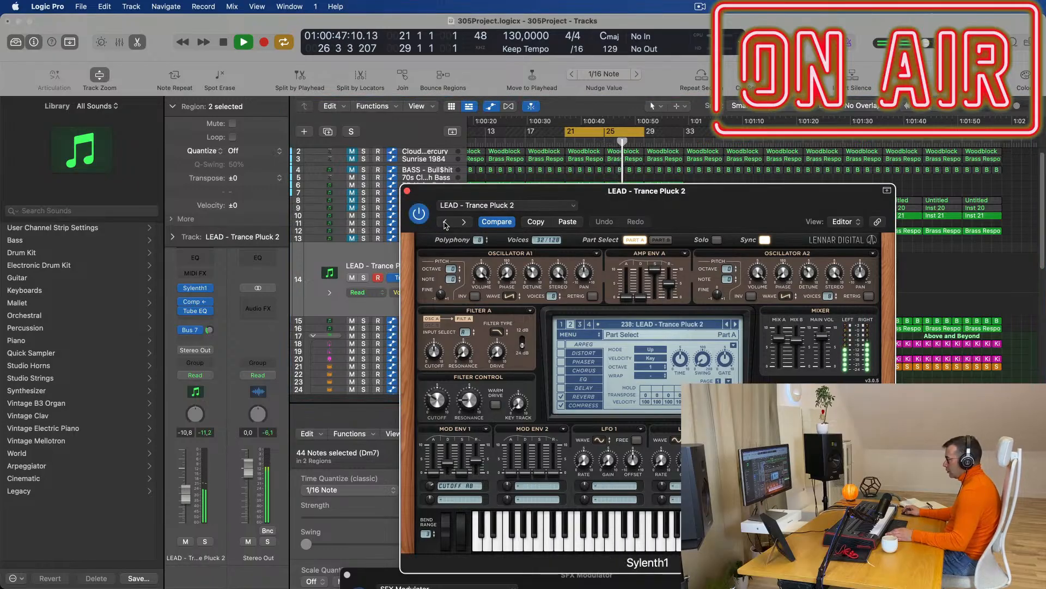
pyautogui.moveTo(687, 199); pyautogui.dragTo(588, 259)
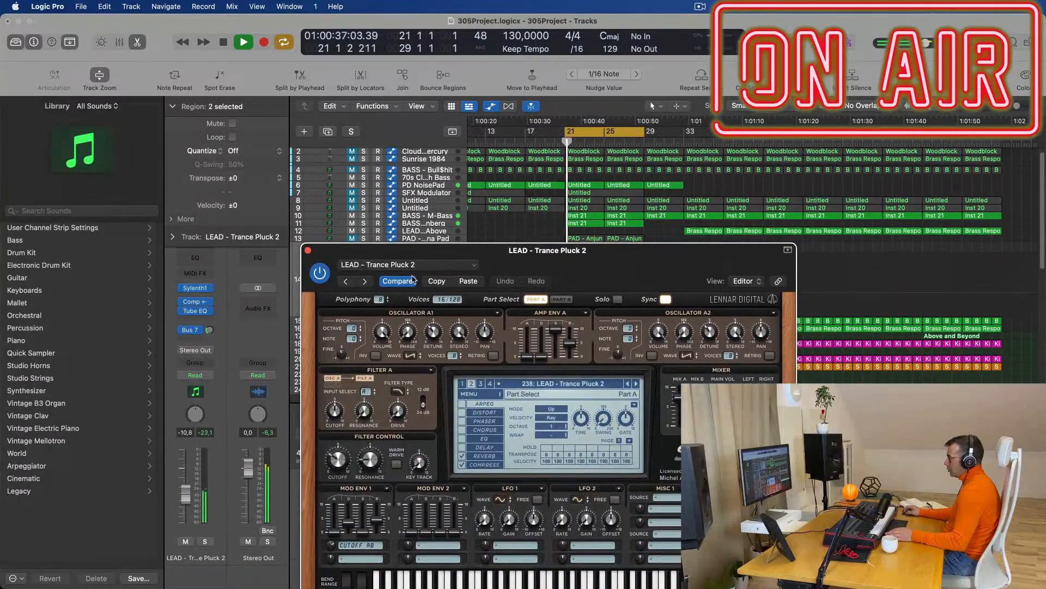
# Continue stepping back to preset 230 LEAD - Tech Stab and close the synth window.
pyautogui.click(345, 281)
pyautogui.click(344, 282)
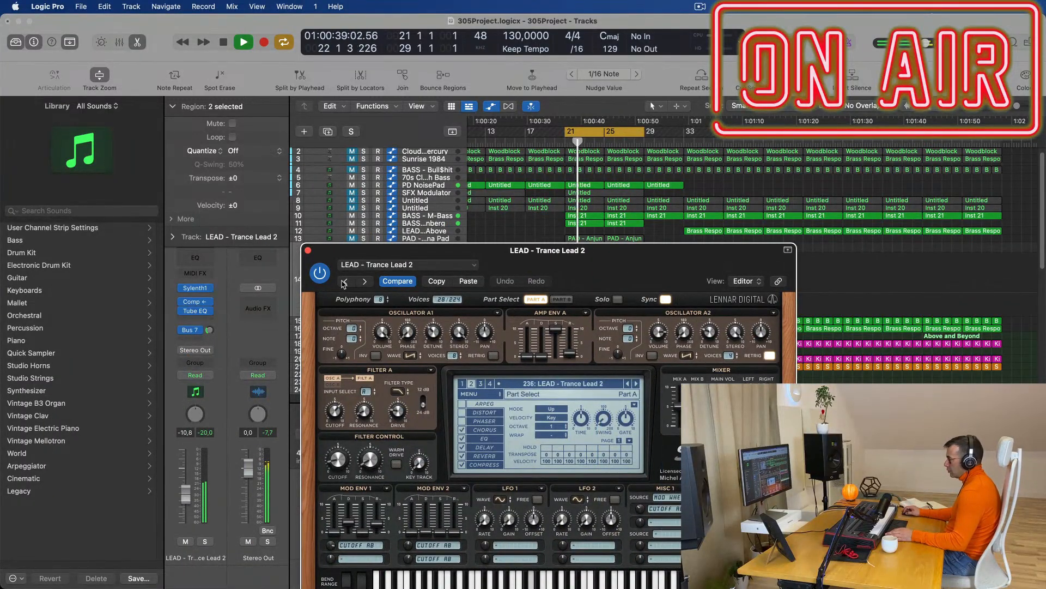
pyautogui.click(344, 282)
pyautogui.click(344, 282)
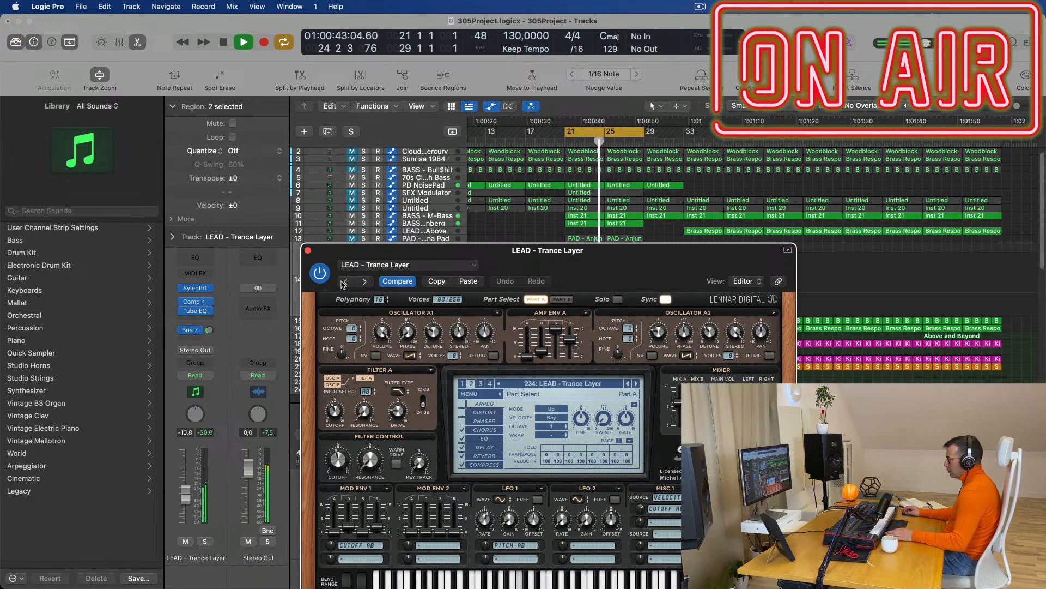
pyautogui.click(344, 281)
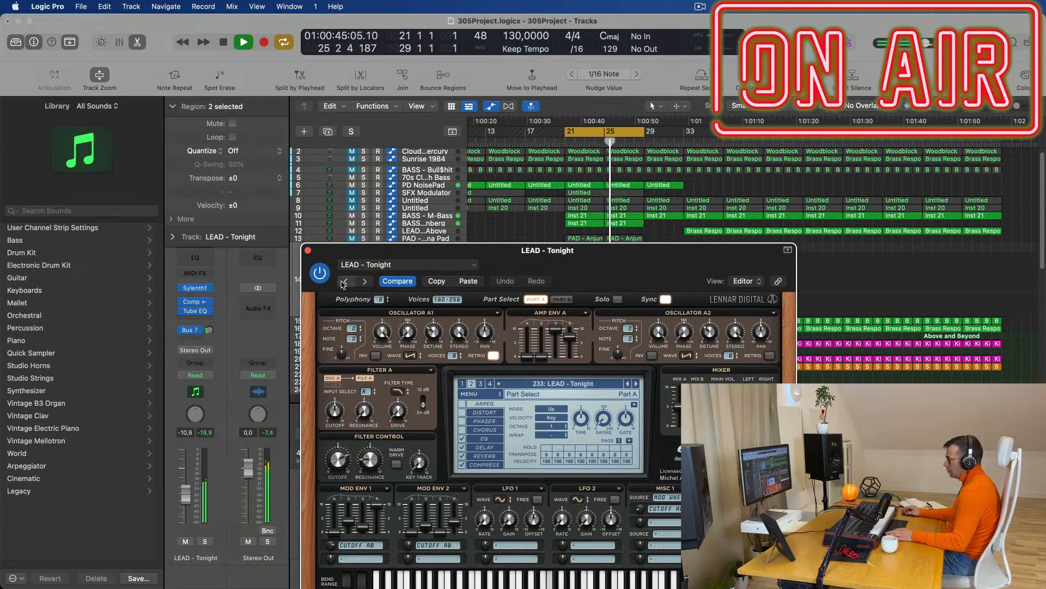
pyautogui.click(344, 282)
pyautogui.click(344, 282)
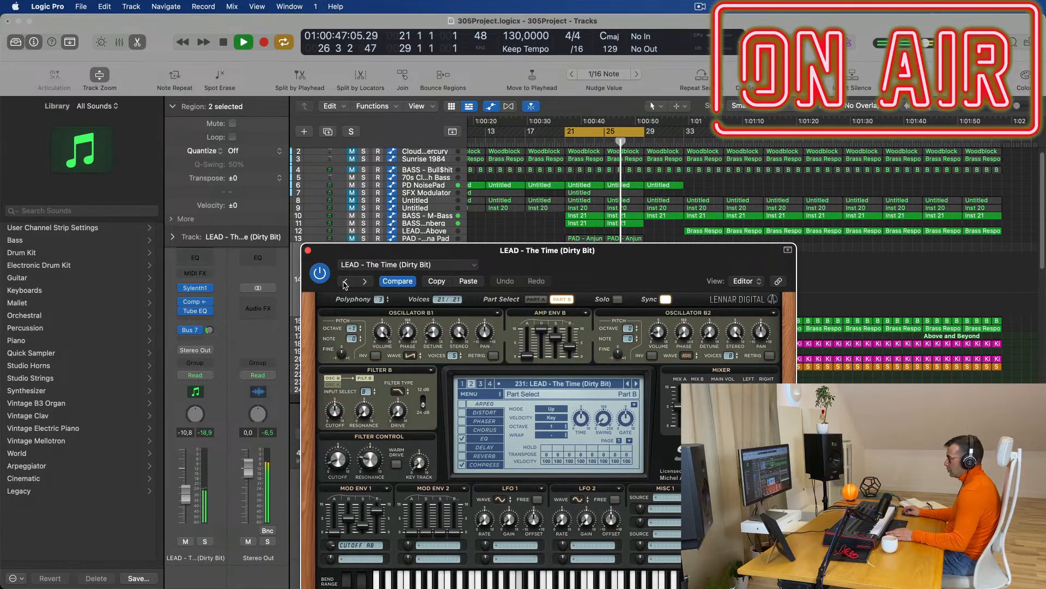
pyautogui.moveTo(626, 267); pyautogui.dragTo(675, 195)
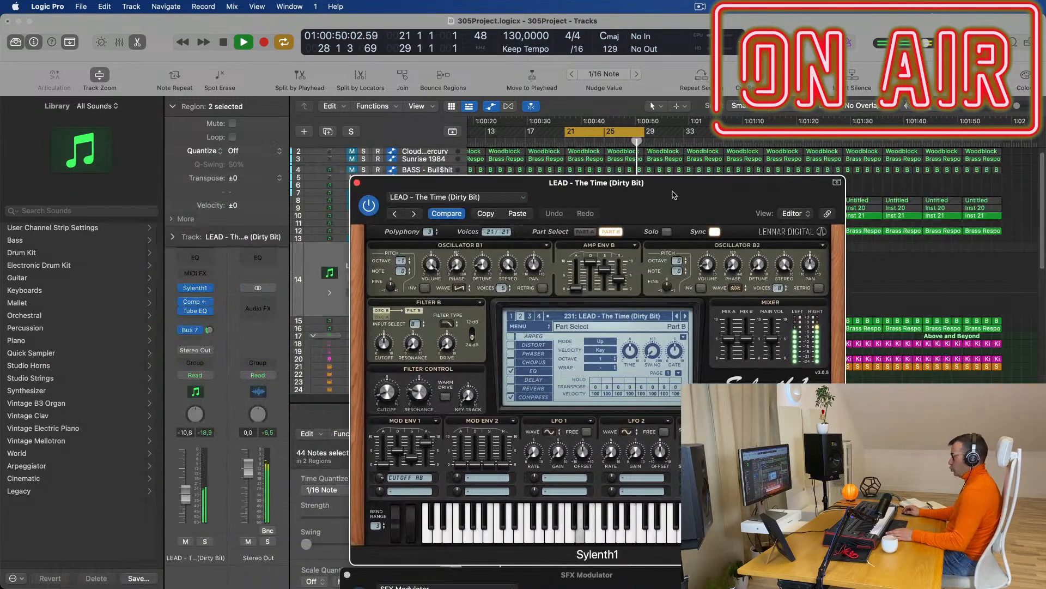
pyautogui.click(395, 214)
pyautogui.moveTo(640, 192); pyautogui.dragTo(449, 175)
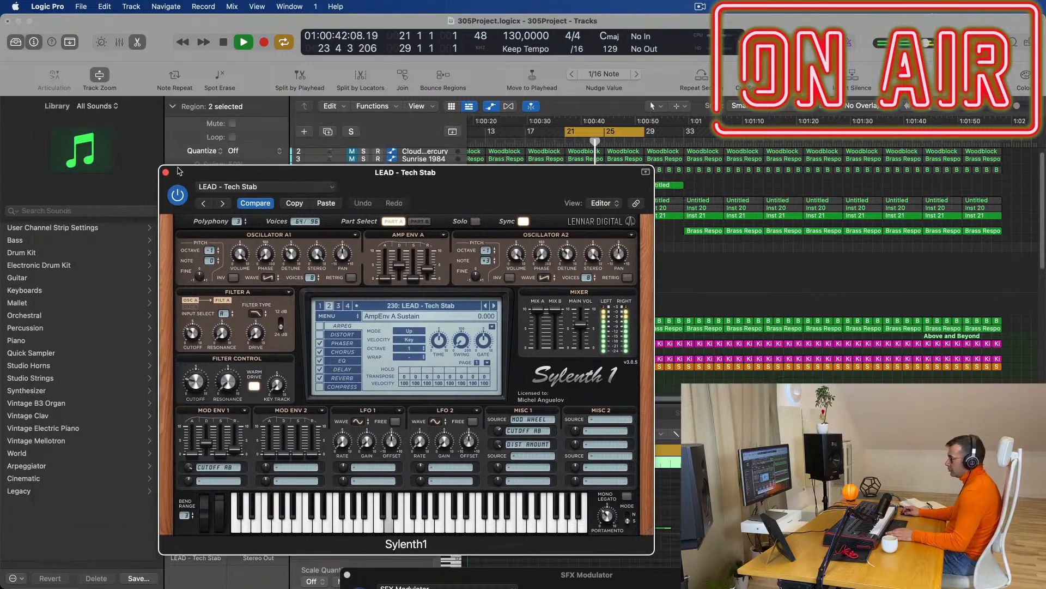
pyautogui.click(166, 172)
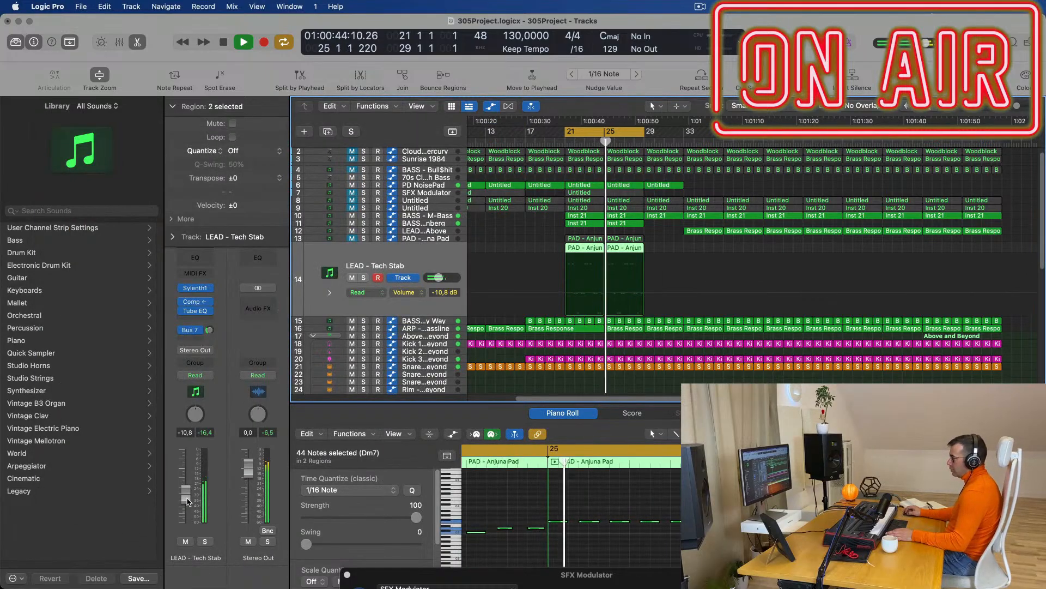
# Nudge LEAD - Tech Stab up, then lower PAD - Anjuna Pad to -22.0 dB after a mute check.
pyautogui.moveTo(187, 501); pyautogui.dragTo(188, 499)
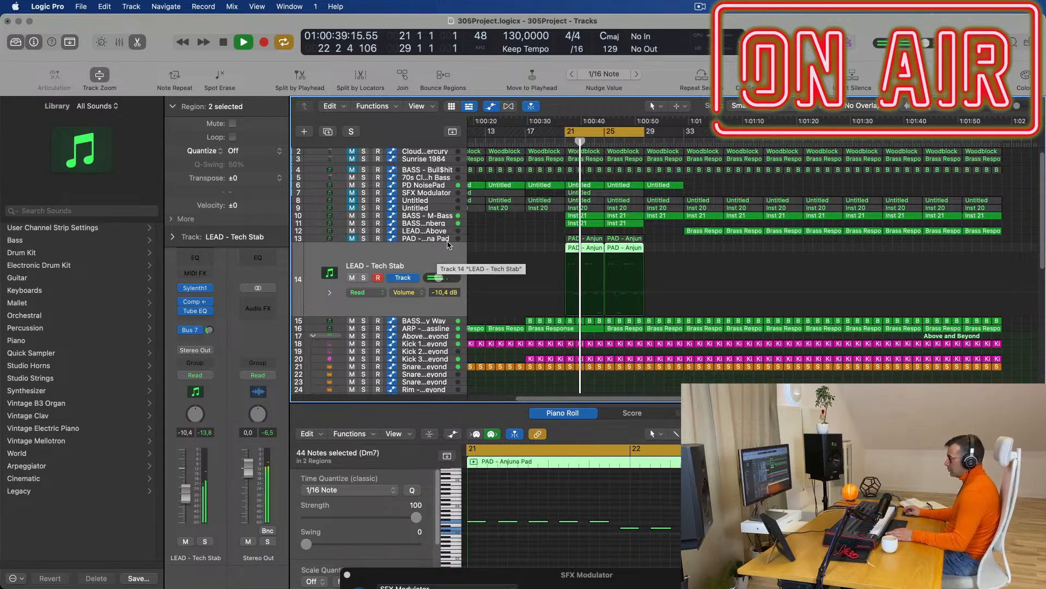
pyautogui.press('space')
pyautogui.press('space')
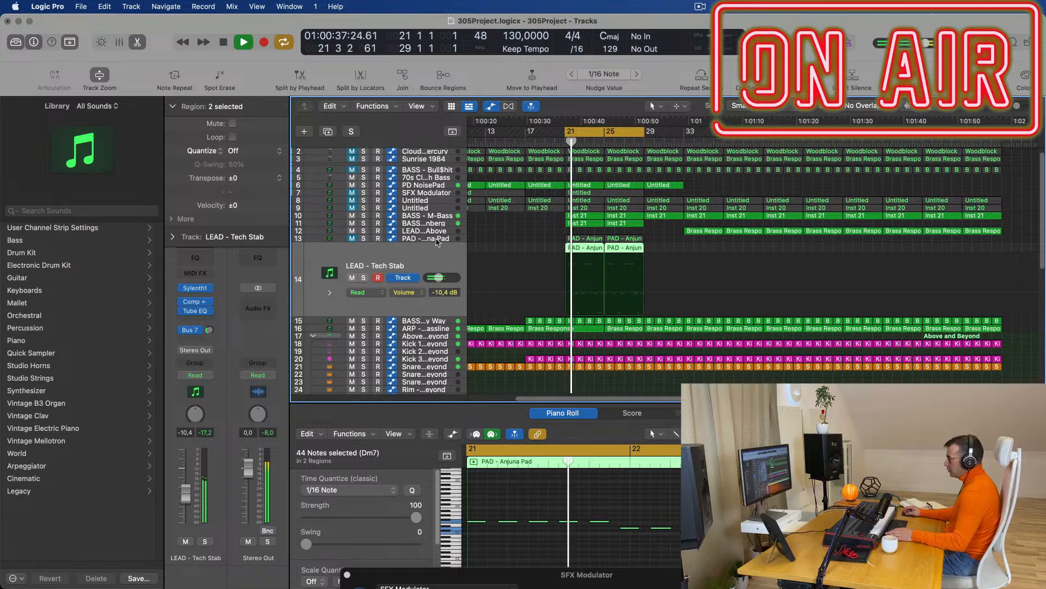
pyautogui.click(437, 240)
pyautogui.press('space')
pyautogui.click(351, 270)
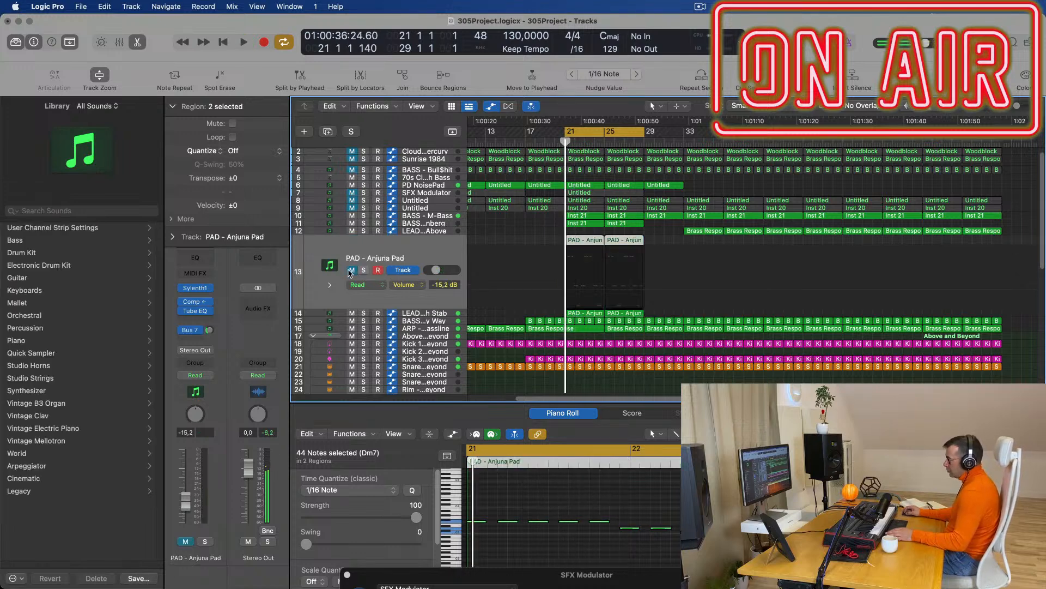
pyautogui.click(351, 271)
pyautogui.moveTo(436, 270); pyautogui.dragTo(433, 270)
pyautogui.press('space')
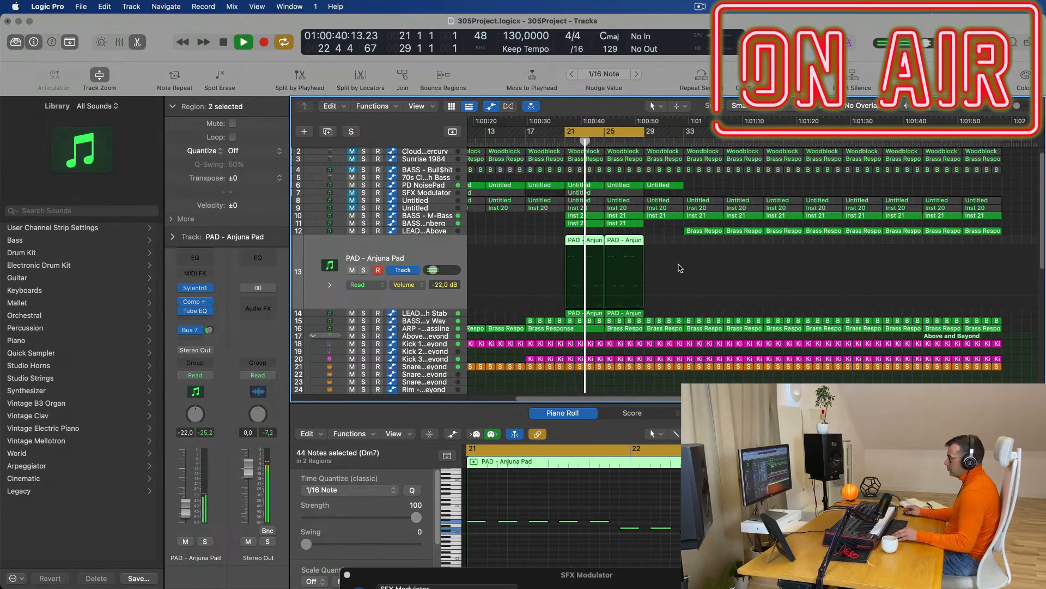
pyautogui.press('super+Left')
pyautogui.press('super+Left')
pyautogui.press('super+Left')
pyautogui.press('super+Left')
pyautogui.press('super+Left')
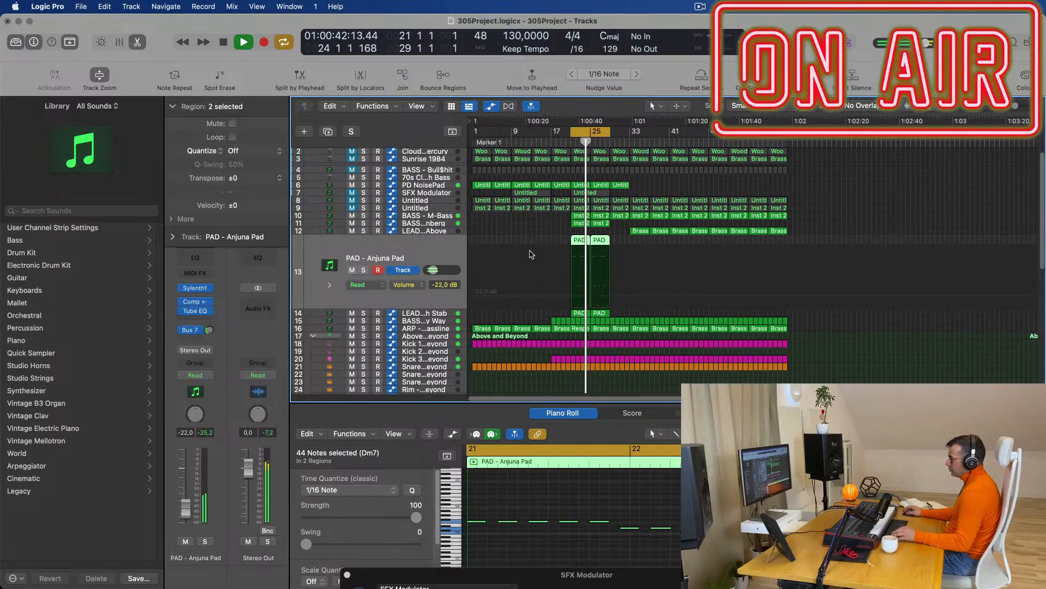
# Raise LEAD - Tech Stab's Sylenth1 Osc A2 Detune to 5.048, then close the synth window.
pyautogui.click(413, 313)
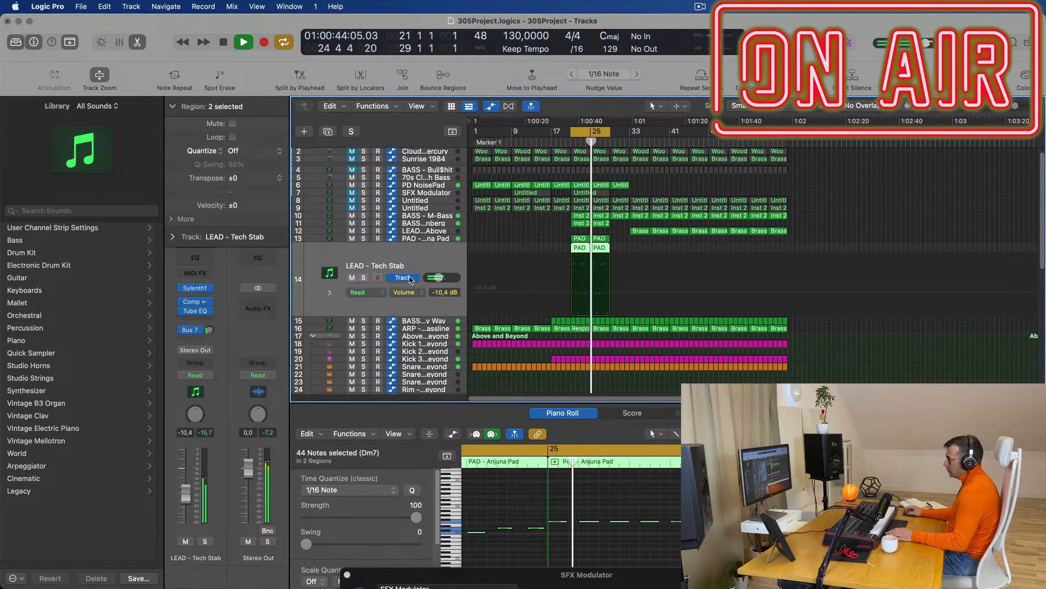
pyautogui.click(194, 288)
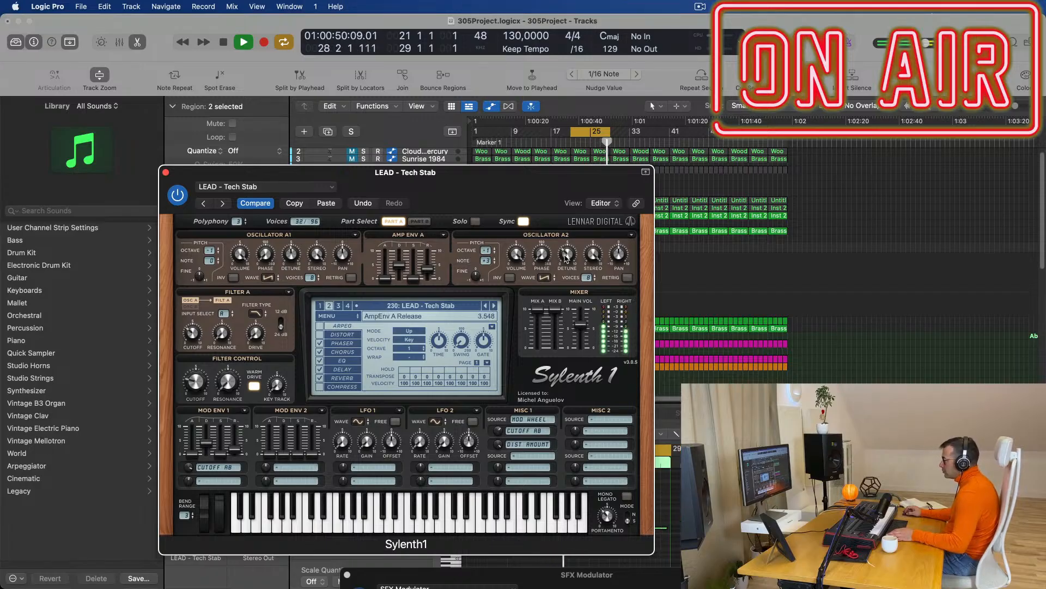
pyautogui.moveTo(570, 256); pyautogui.dragTo(576, 241)
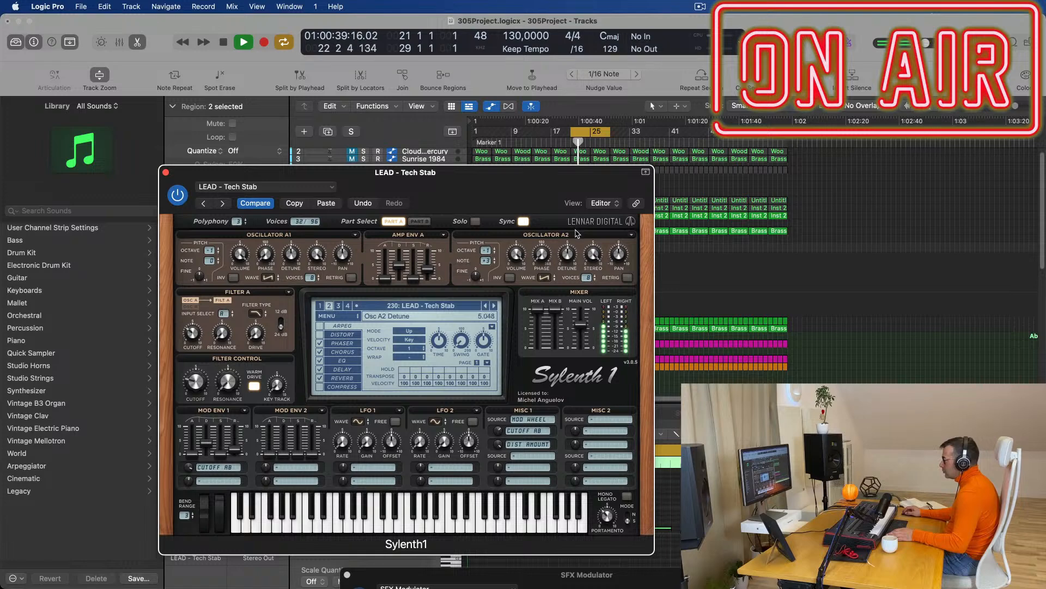
pyautogui.moveTo(474, 179); pyautogui.dragTo(627, 142)
pyautogui.click(319, 135)
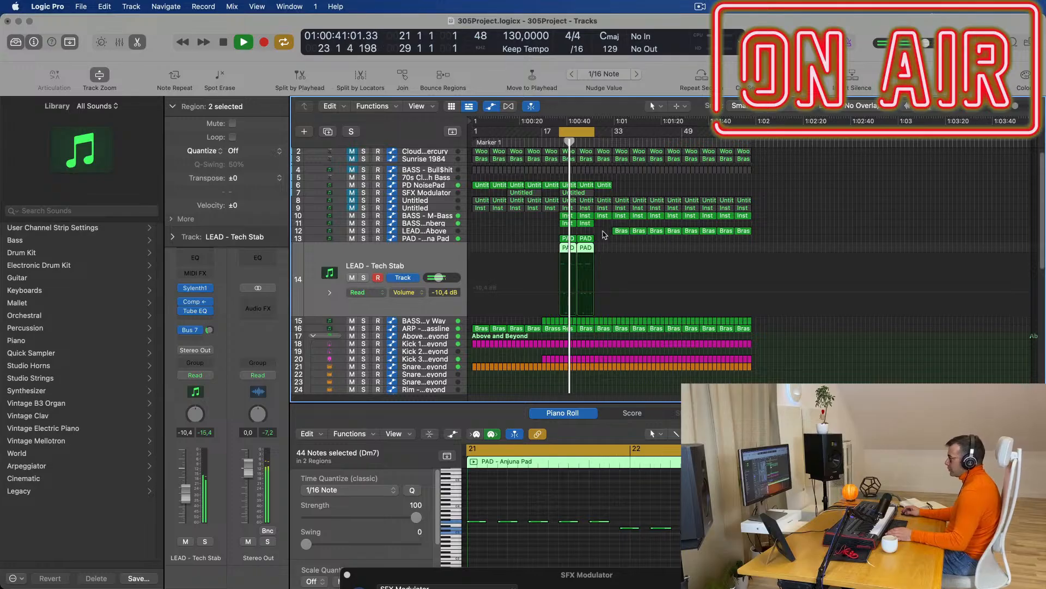
# Delete track 12's first Brass regions and repeat the six regions on tracks 11, 13 and 14.
pyautogui.moveTo(603, 226); pyautogui.dragTo(556, 251)
pyautogui.press('Delete')
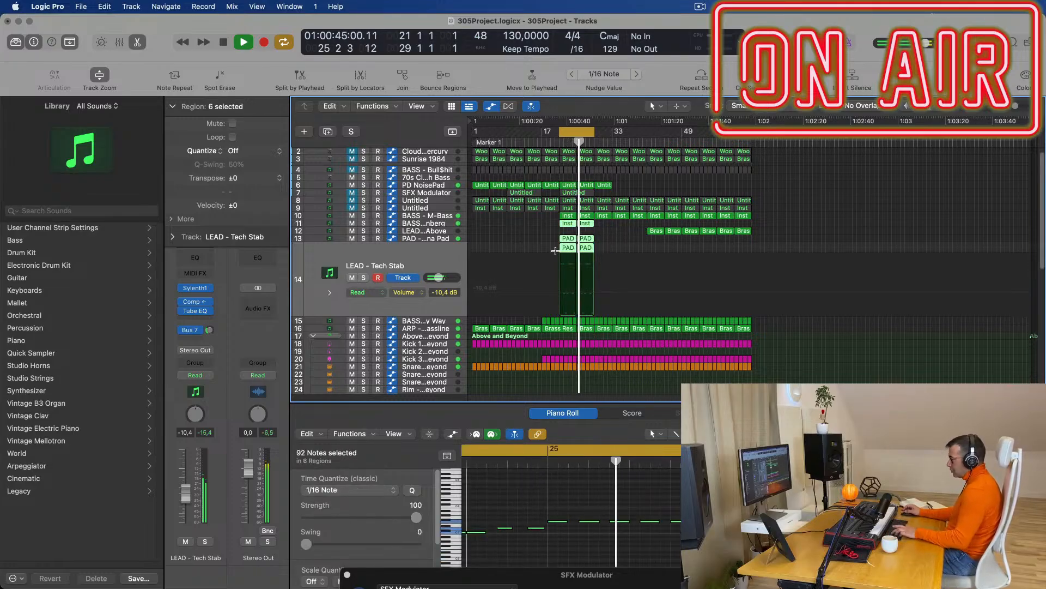
pyautogui.press('super+r')
pyautogui.click(653, 231)
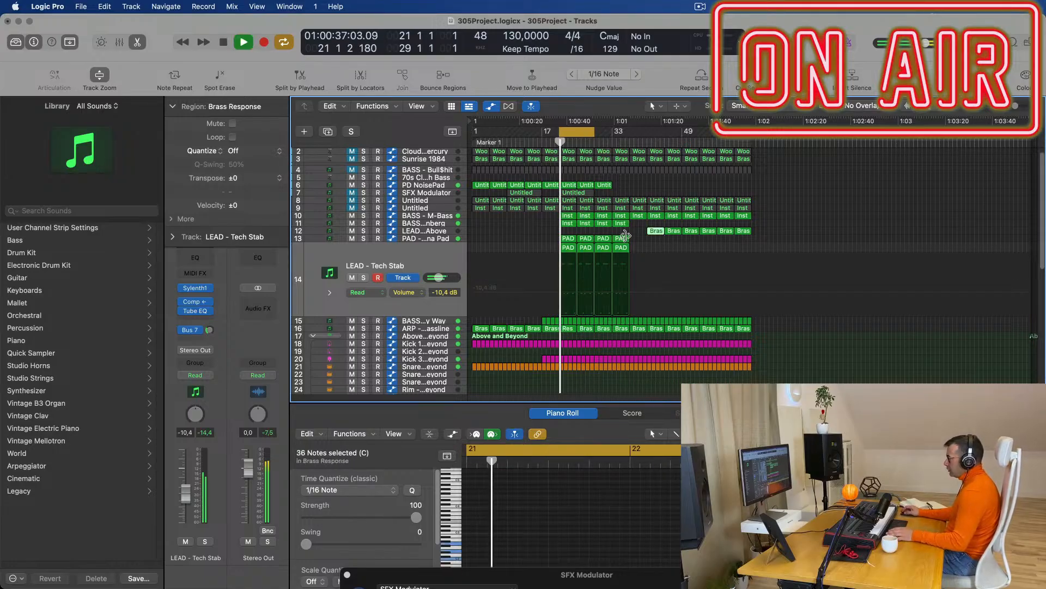
pyautogui.click(532, 227)
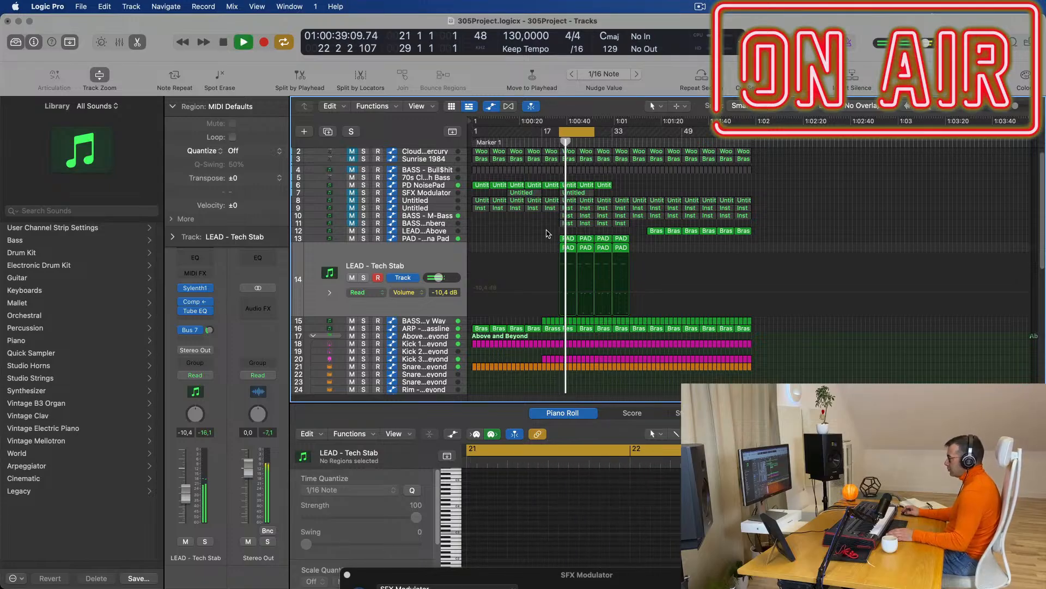
pyautogui.press('space')
pyautogui.click(442, 186)
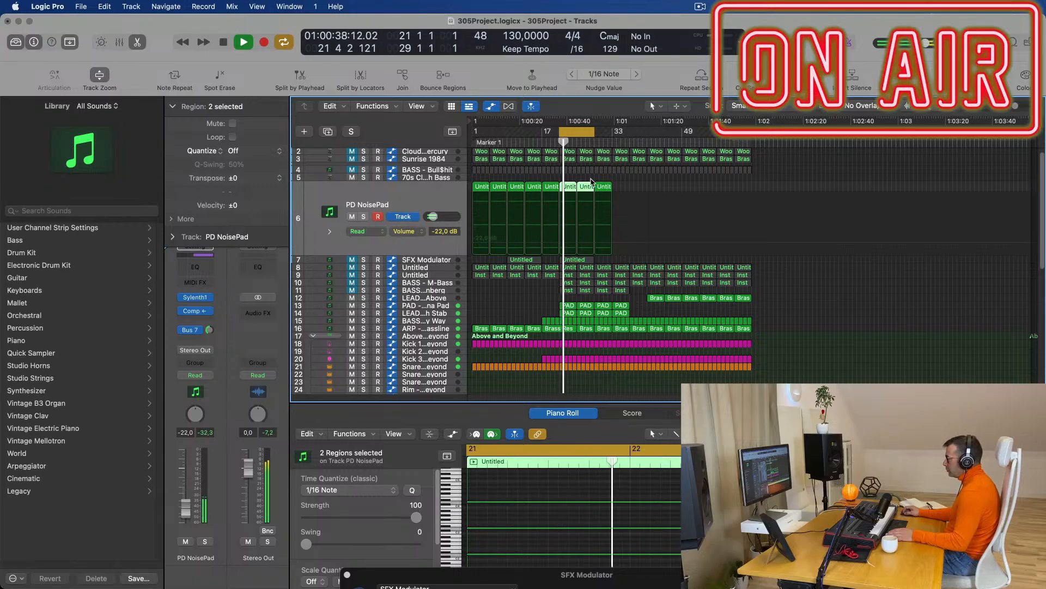
# Audition the BASS - Get Outta My Way track, then mute it and the ARP - Fat Bassline track.
pyautogui.press('Delete')
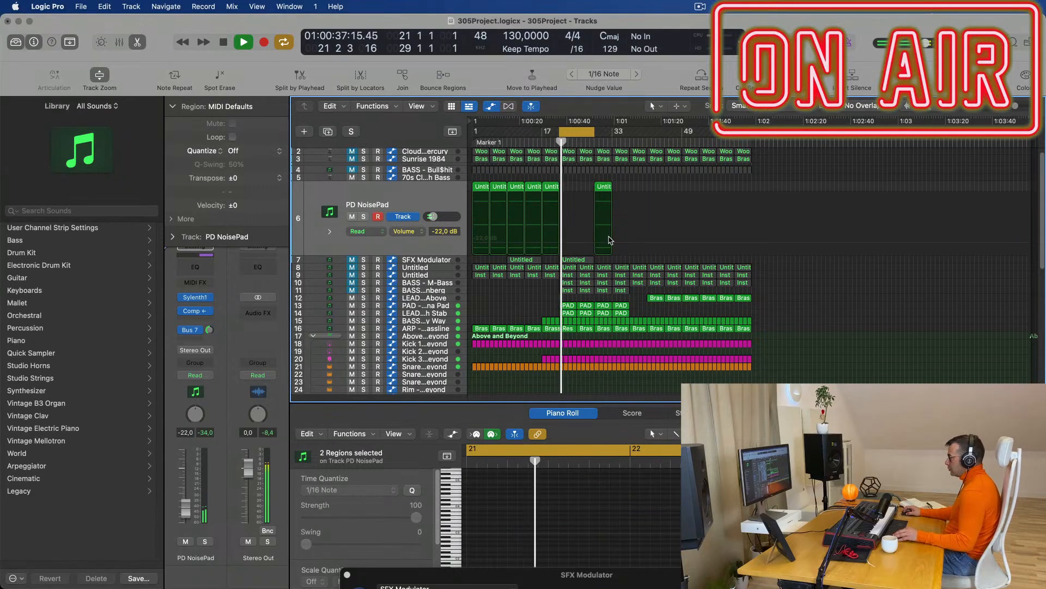
pyautogui.scroll(5, 610, 241)
pyautogui.scroll(-1, 522, 307)
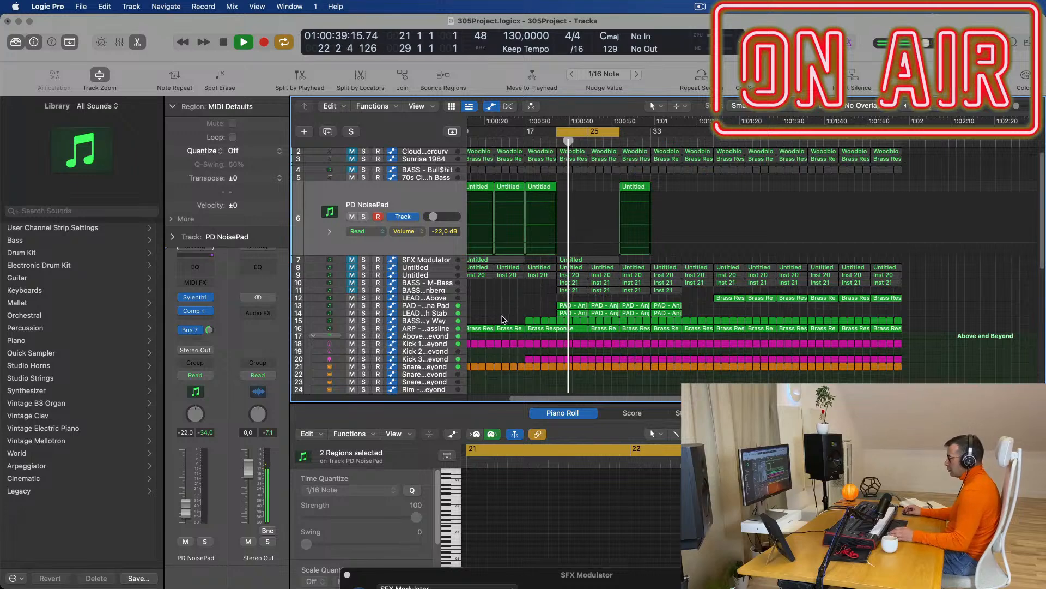
pyautogui.click(444, 322)
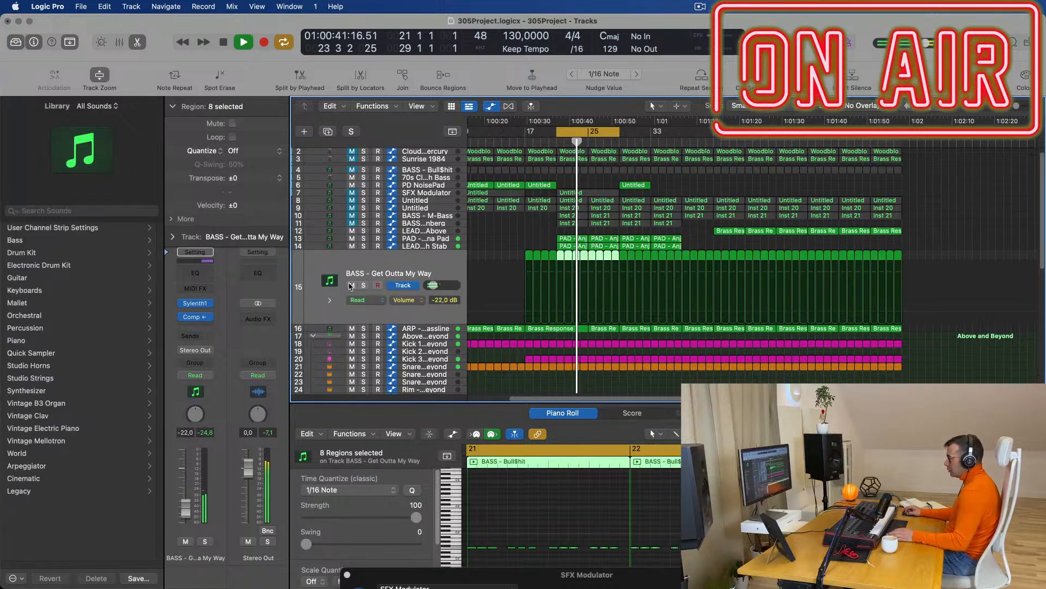
pyautogui.click(362, 285)
pyautogui.click(363, 286)
pyautogui.click(352, 286)
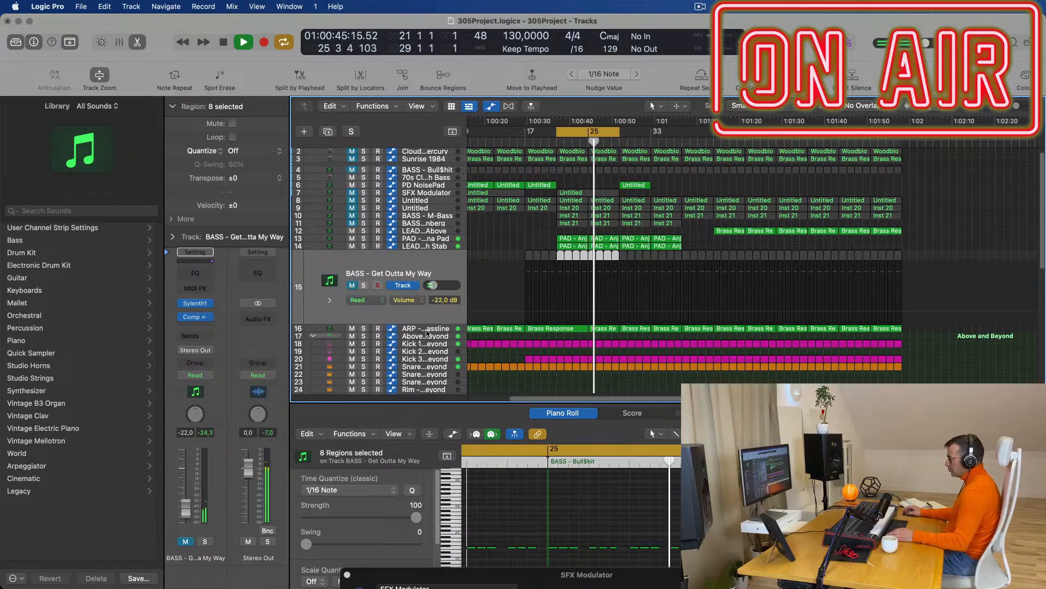
pyautogui.press('Down')
pyautogui.click(352, 293)
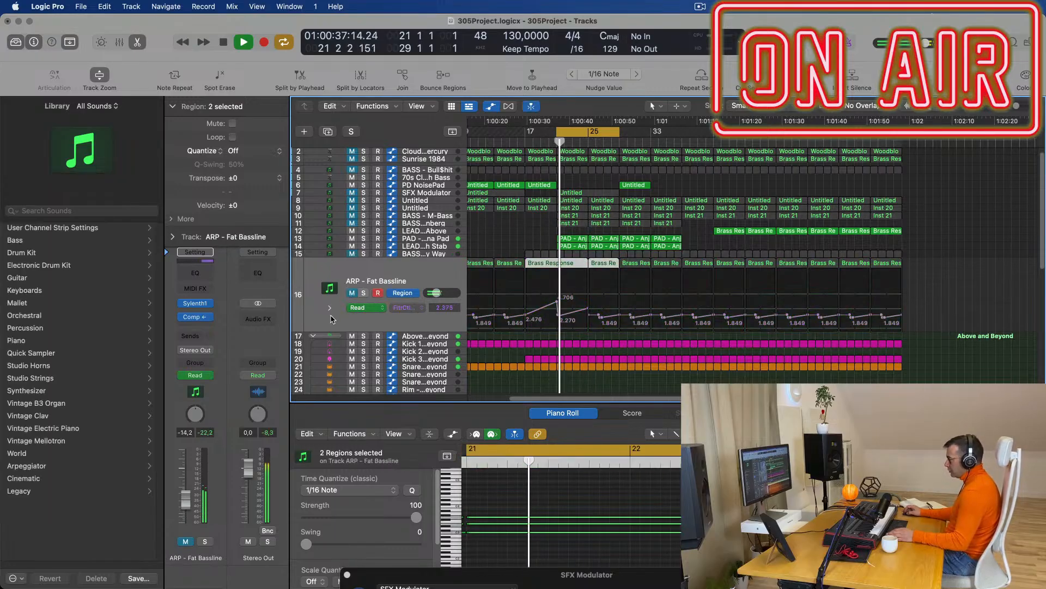
# Repeat the two NoisePad regions on track 6 across bars 21–29.
pyautogui.scroll(1, 522, 226)
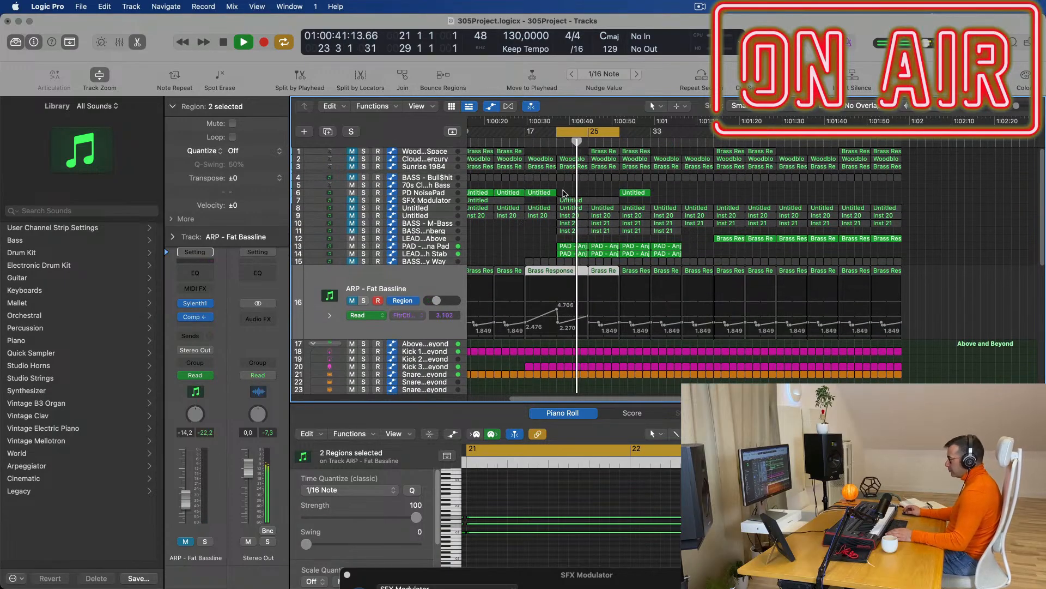
pyautogui.click(527, 194)
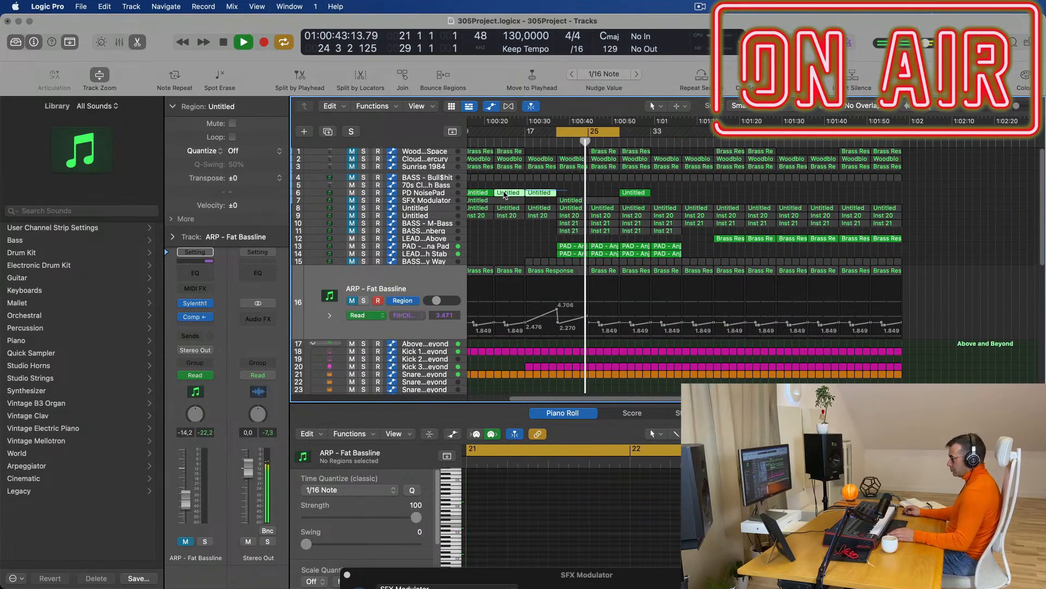
pyautogui.moveTo(504, 195); pyautogui.dragTo(503, 194)
pyautogui.press('super+r')
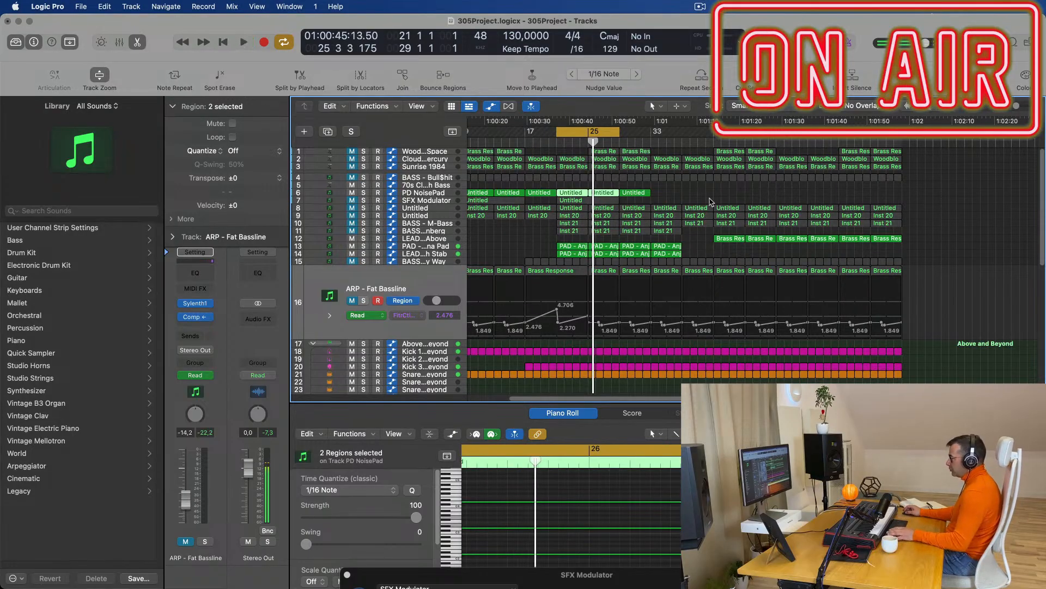
pyautogui.click(435, 194)
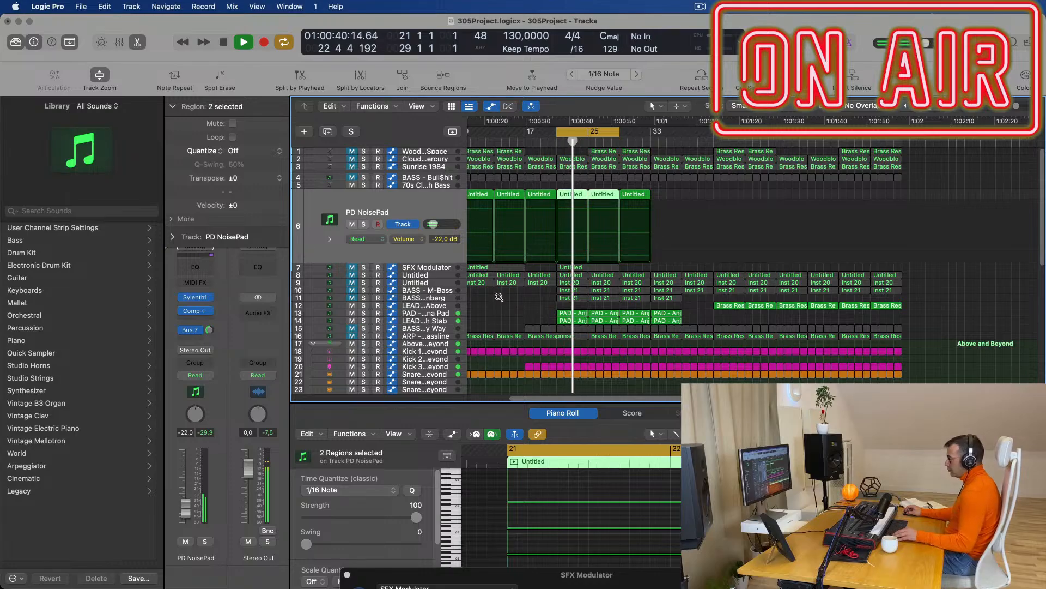
# Unmute the BASS - Get Outta My Way and ARP - Fat Bassline tracks again.
pyautogui.scroll(1, 500, 298)
pyautogui.hscroll(-2, 503, 299)
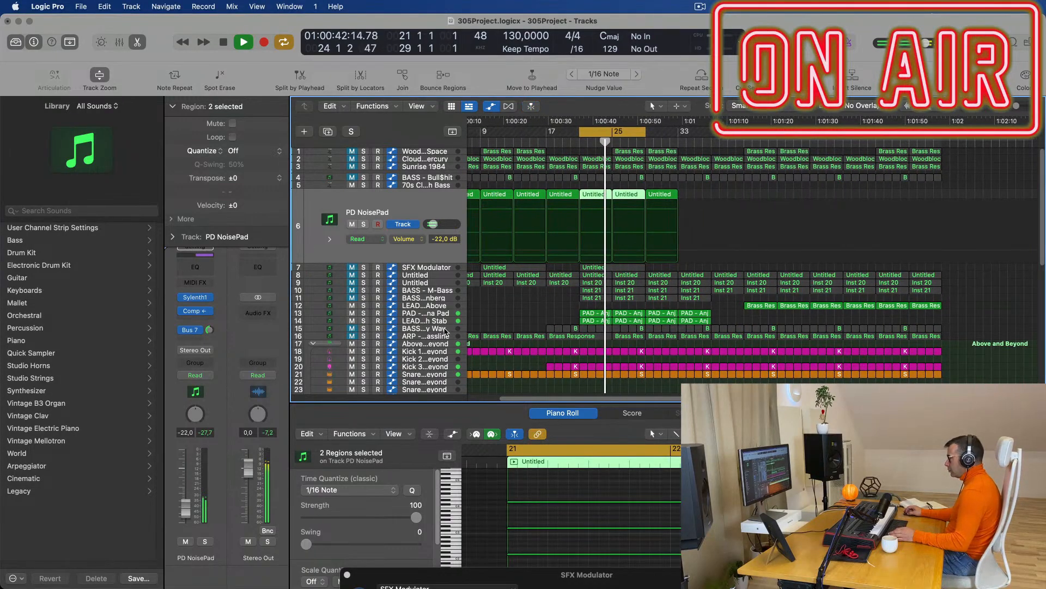
pyautogui.click(445, 330)
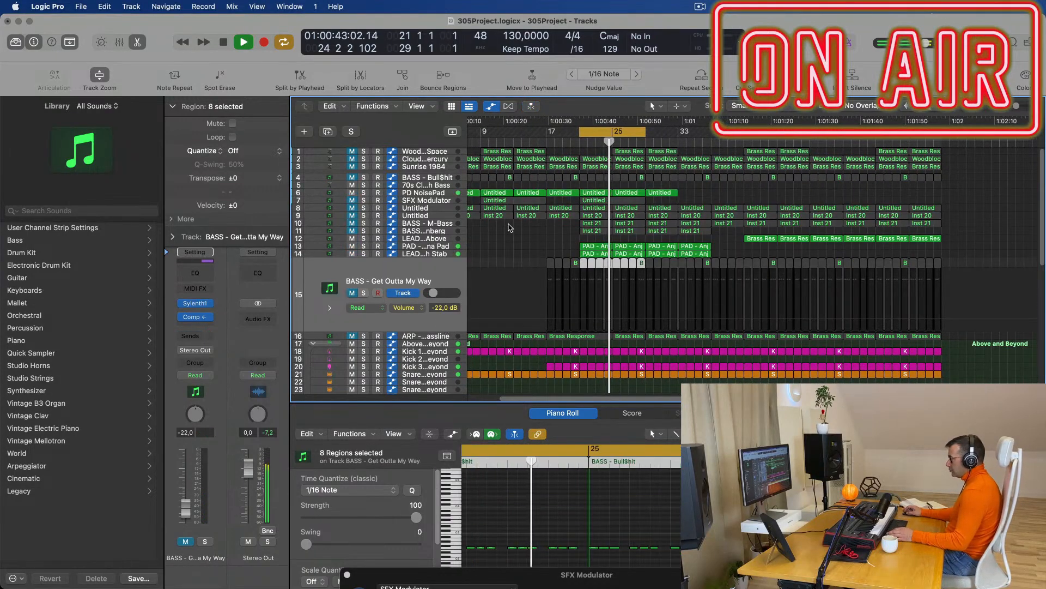
pyautogui.click(353, 293)
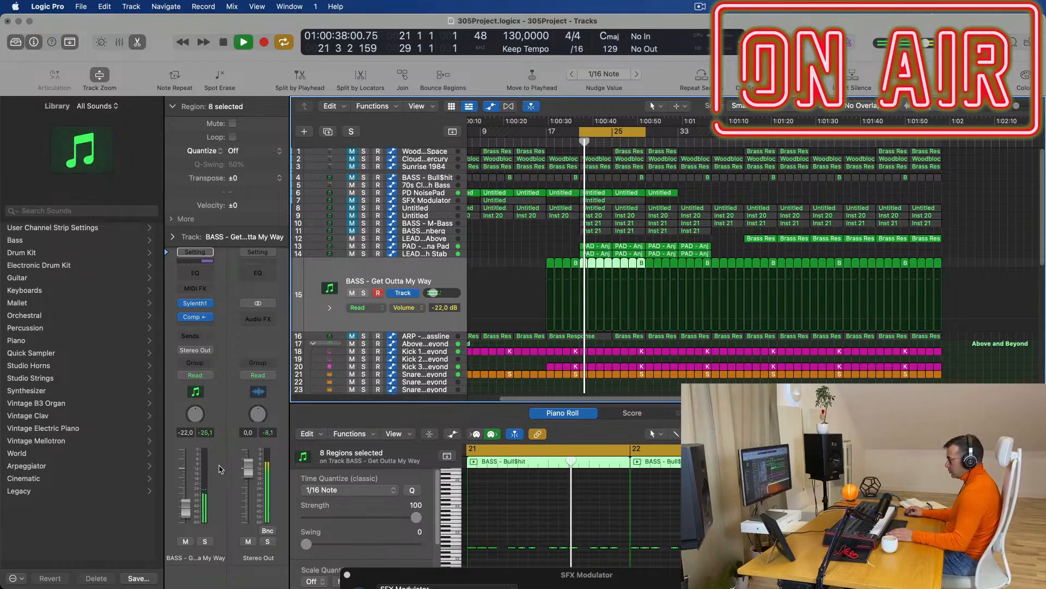
pyautogui.click(205, 541)
pyautogui.click(205, 541)
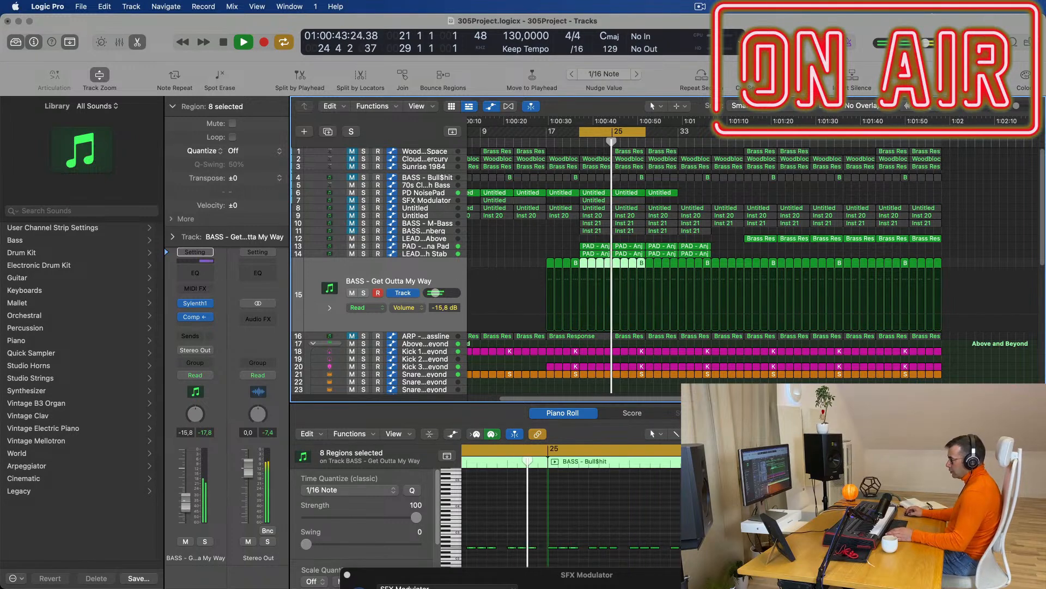
pyautogui.click(443, 336)
pyautogui.click(352, 300)
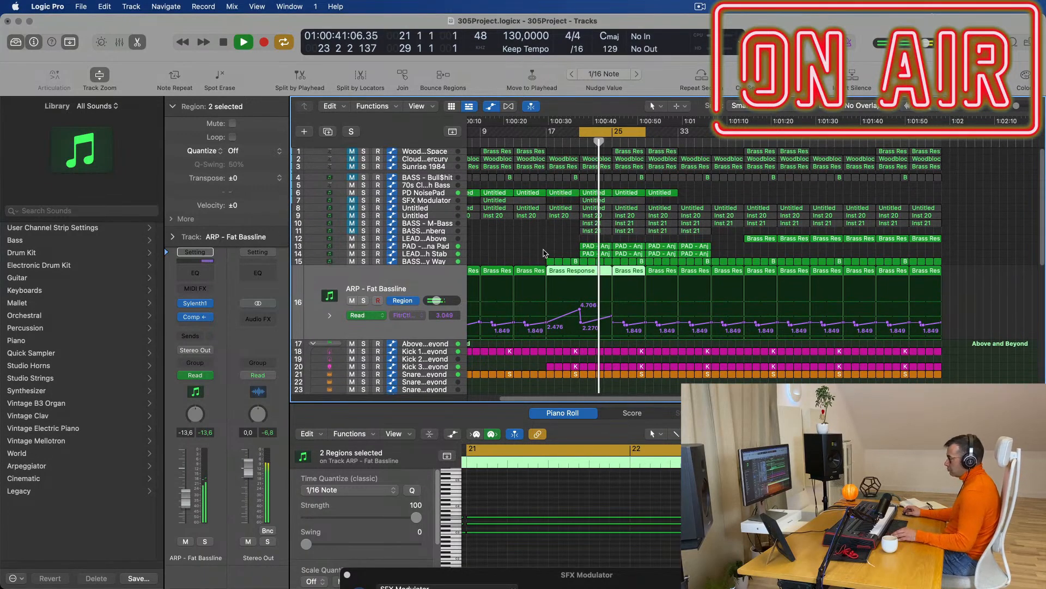
# Toggle the mute on the BASS - M-Bass track.
pyautogui.scroll(3, 545, 252)
pyautogui.scroll(-2, 545, 252)
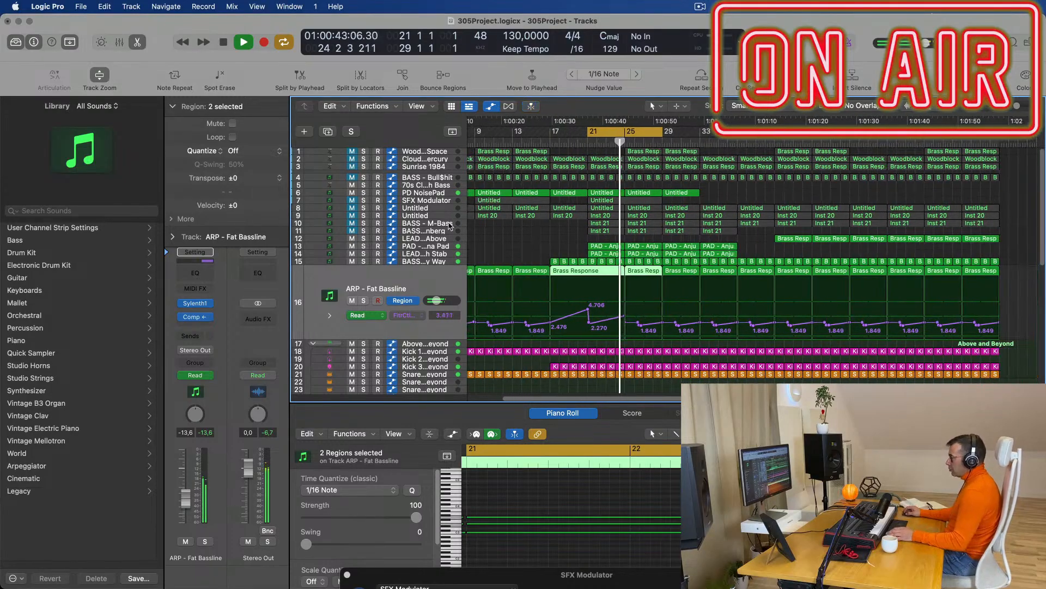
pyautogui.click(352, 223)
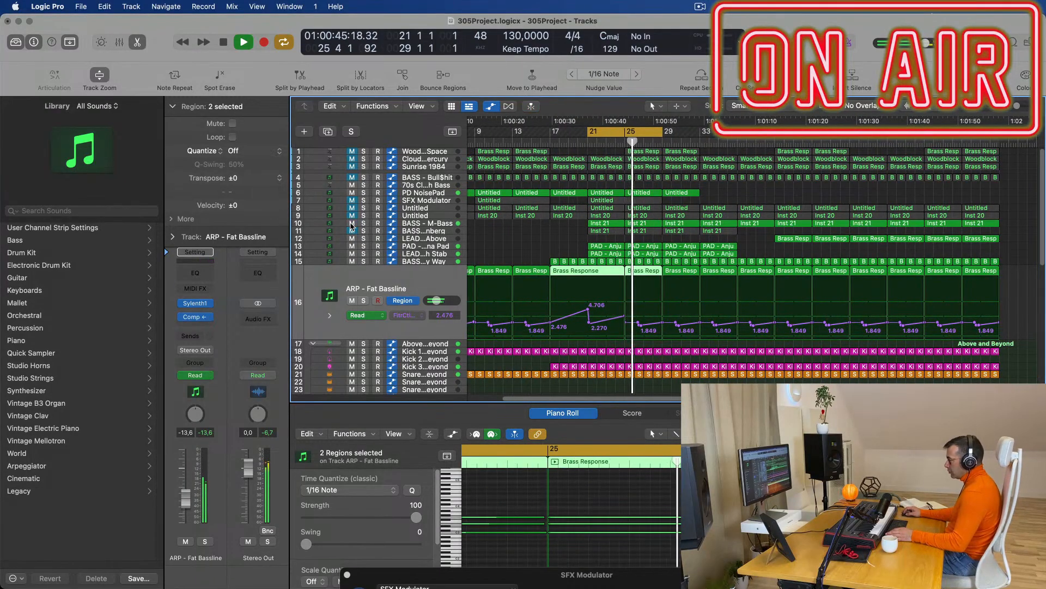
pyautogui.click(440, 231)
pyautogui.click(352, 223)
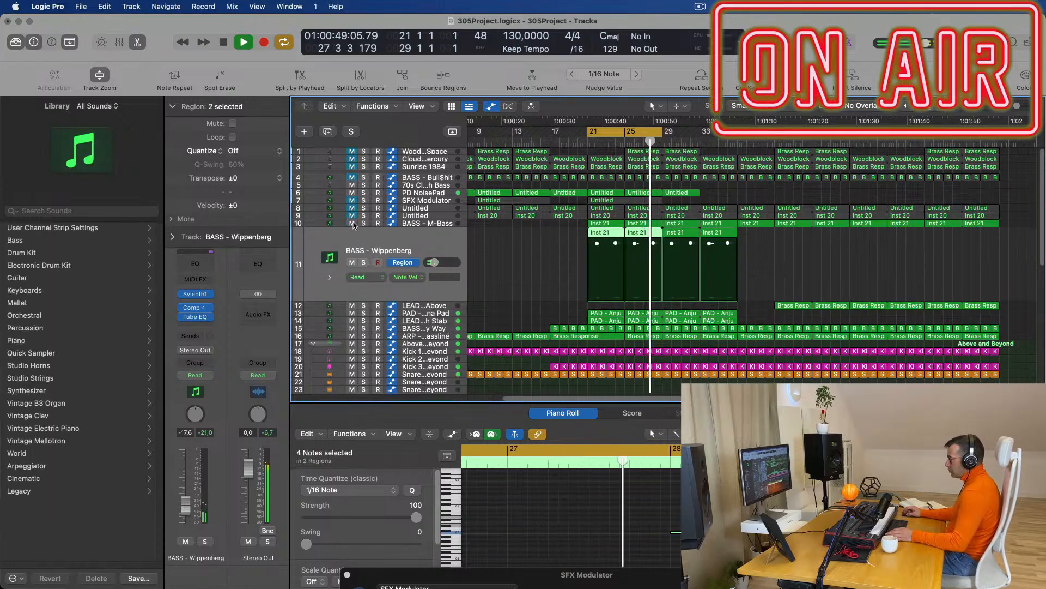
# Select the Untitled Inst 20 track 9 and delete it, bringing up the confirmation.
pyautogui.press('super+Left')
pyautogui.press('super+Left')
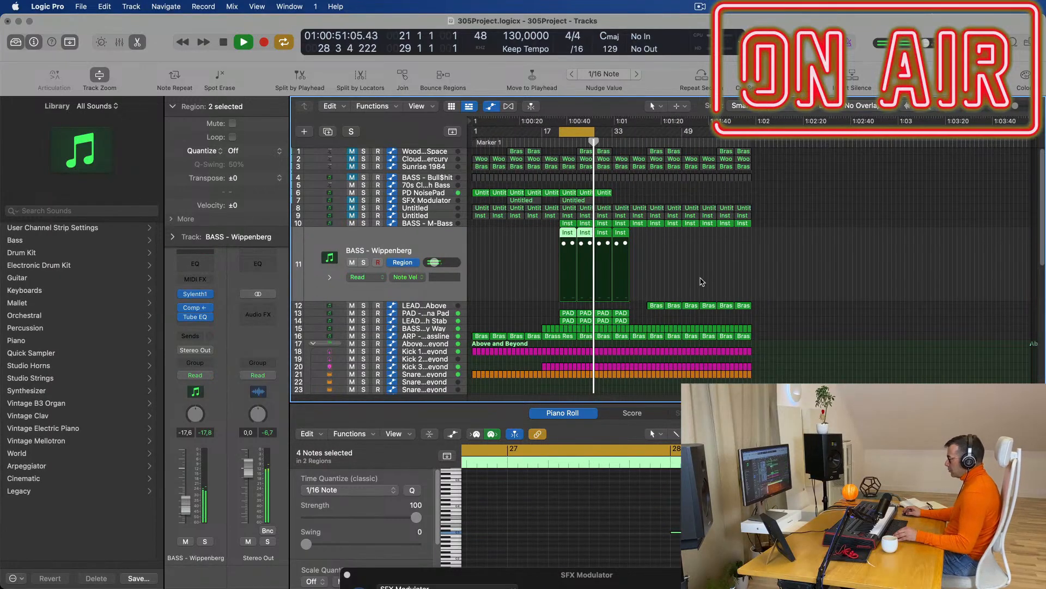
pyautogui.press('super+Right')
pyautogui.press('super+Right')
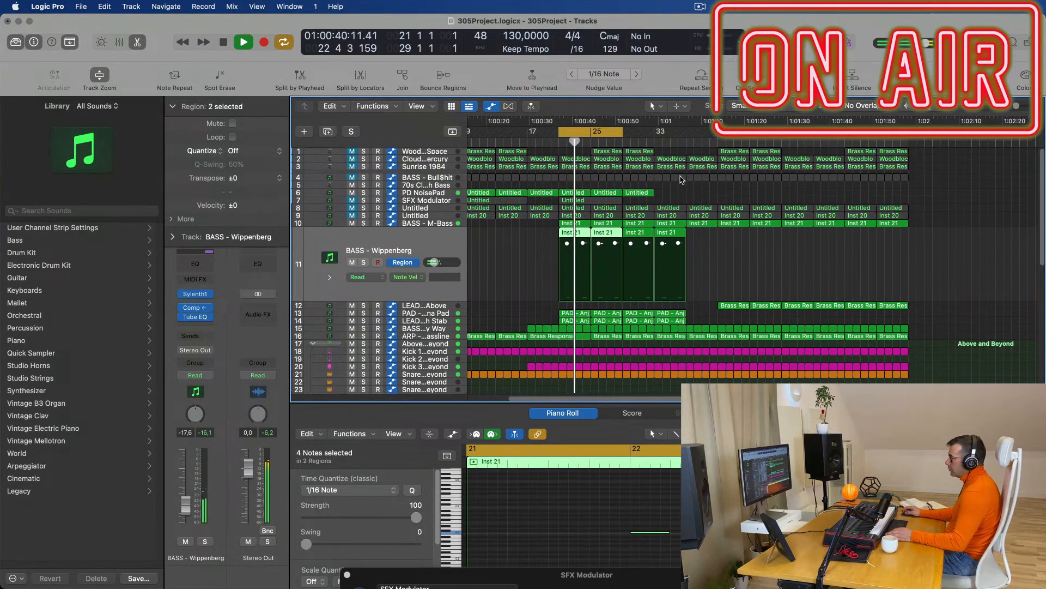
pyautogui.press('space')
pyautogui.click(430, 216)
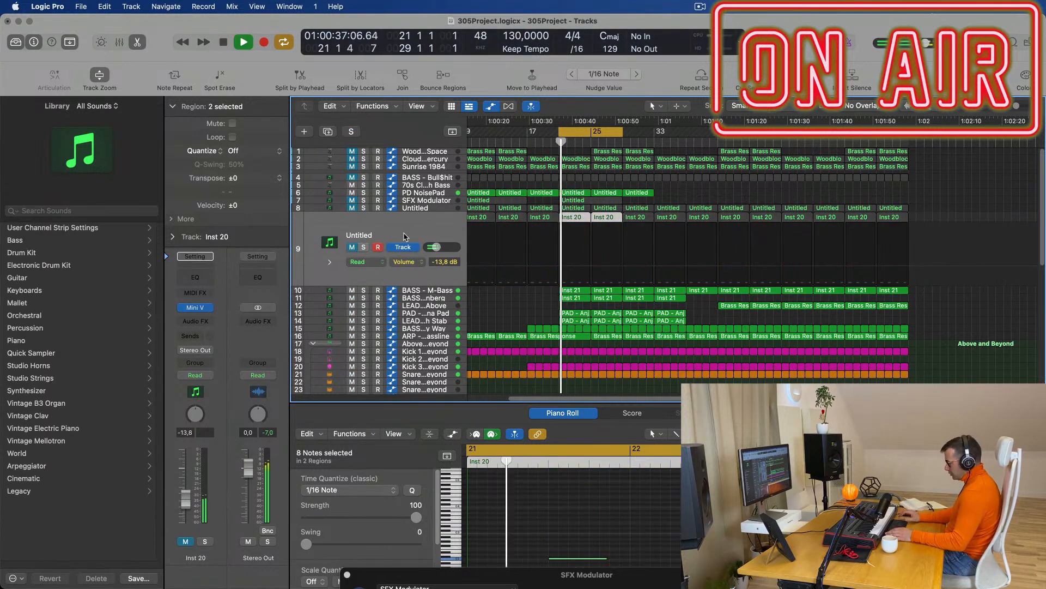
pyautogui.press('super+BackSpace')
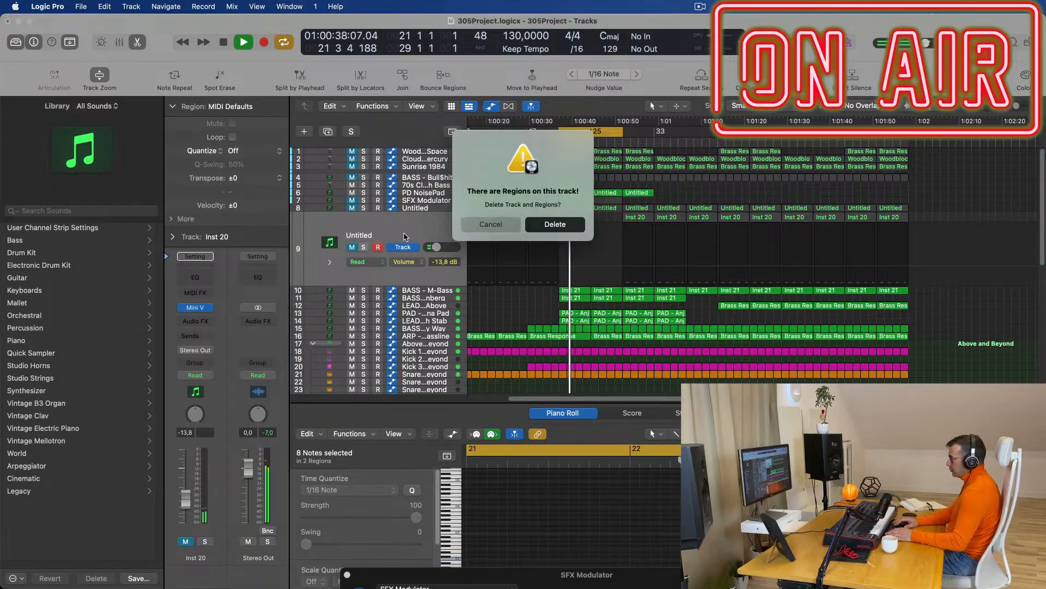
# Confirm the deletion, then unmute Untitled track 8 and lower its fader to -17,8 dB.
pyautogui.press('Return')
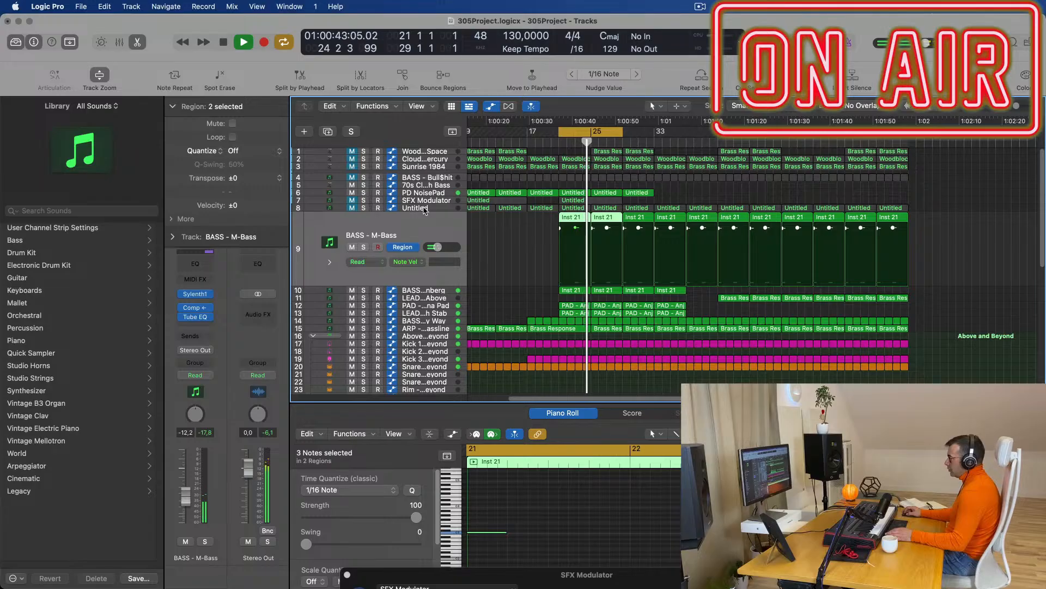
pyautogui.click(424, 208)
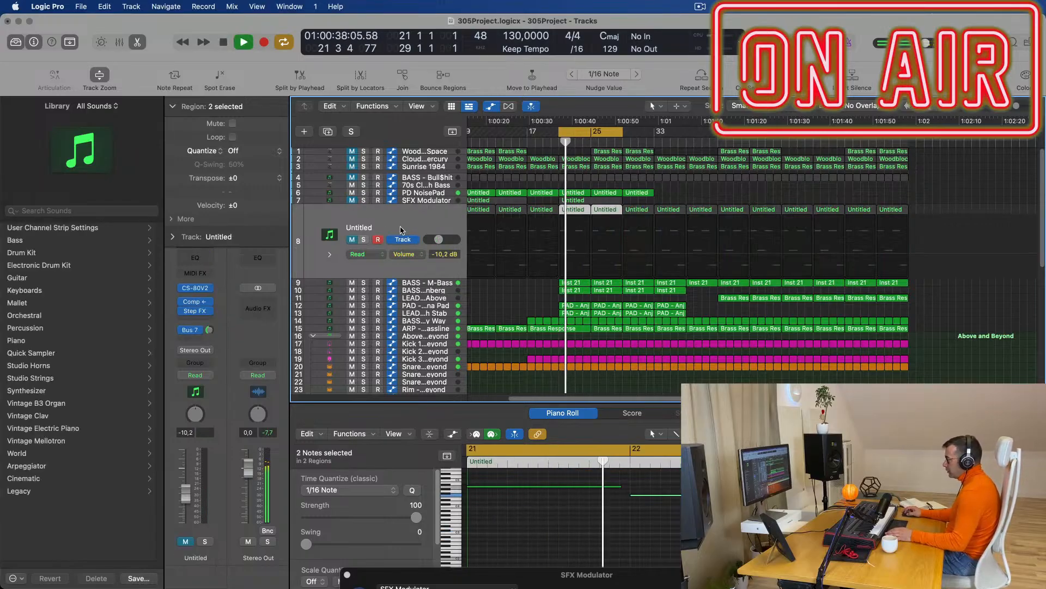
pyautogui.hotkey('ctrl', 'm')
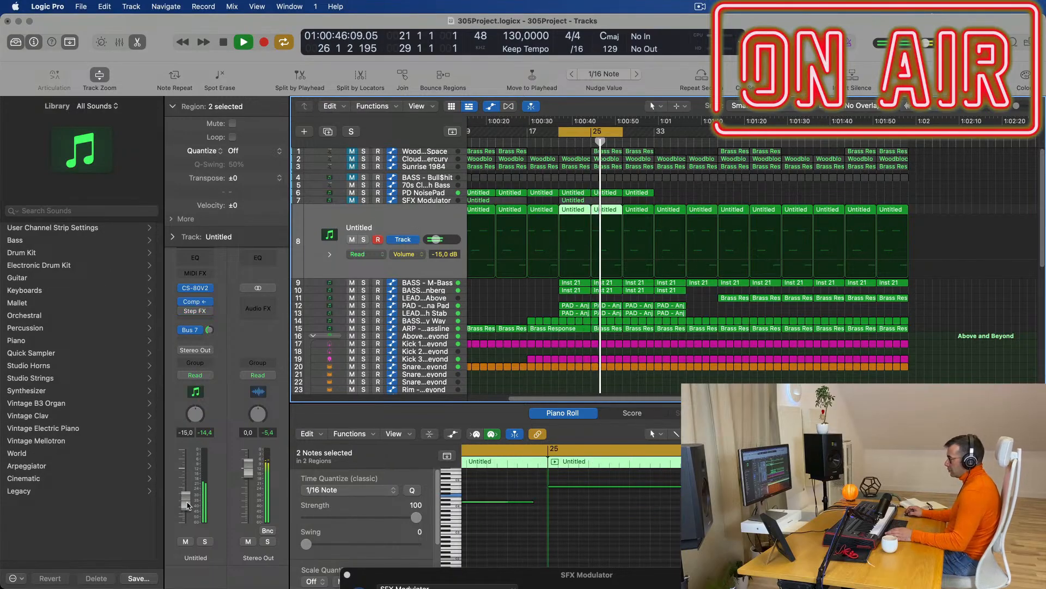
pyautogui.moveTo(185, 505); pyautogui.dragTo(183, 510)
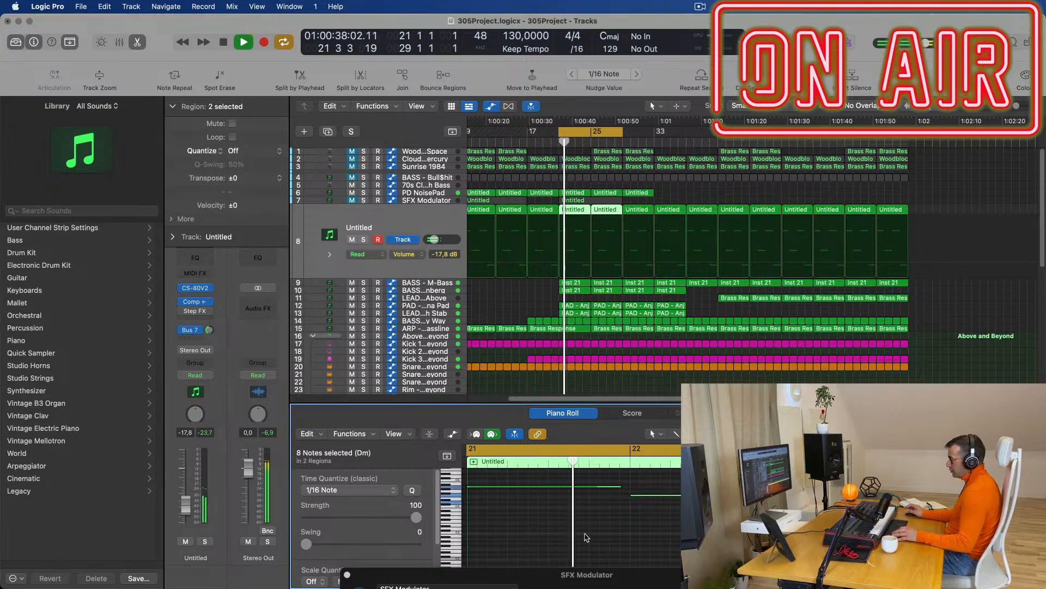
# Transpose Untitled track 8's notes up an octave and audition the track.
pyautogui.hotkey('alt', 'shift', 'Up')
pyautogui.press('space')
pyautogui.press('space')
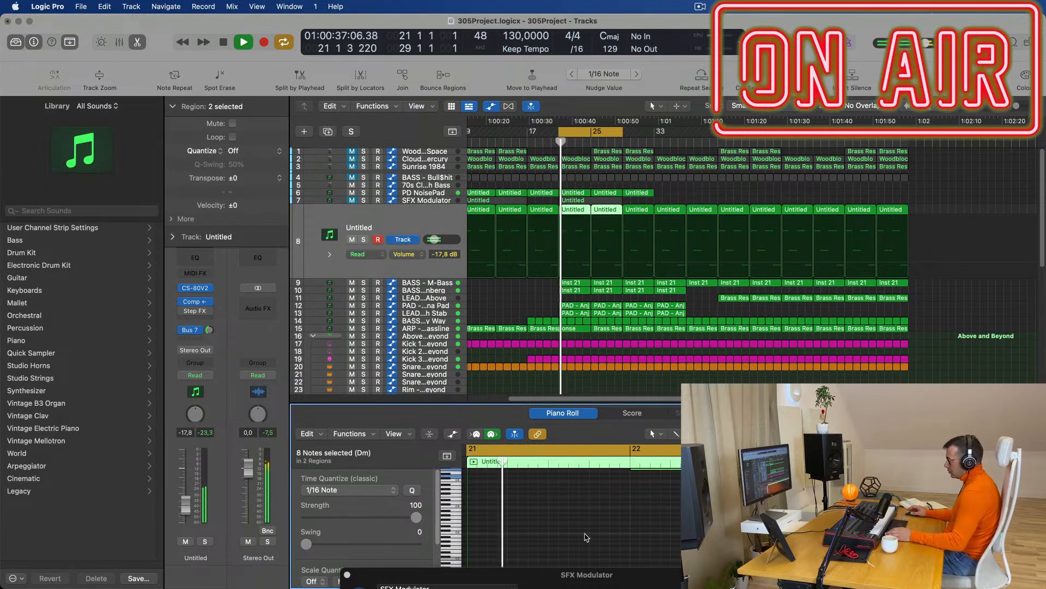
pyautogui.click(426, 219)
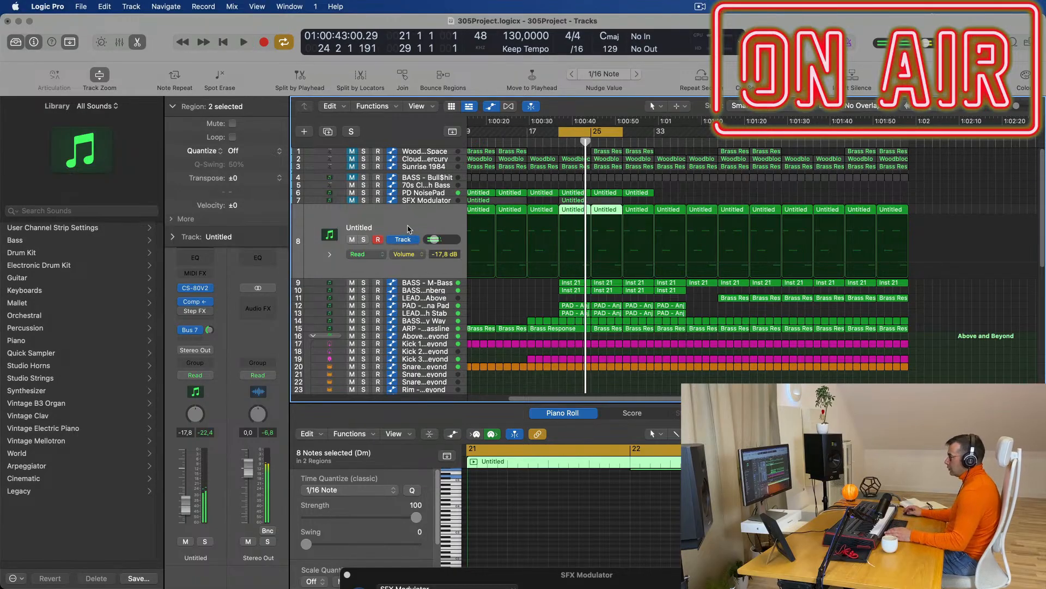
pyautogui.press('Up')
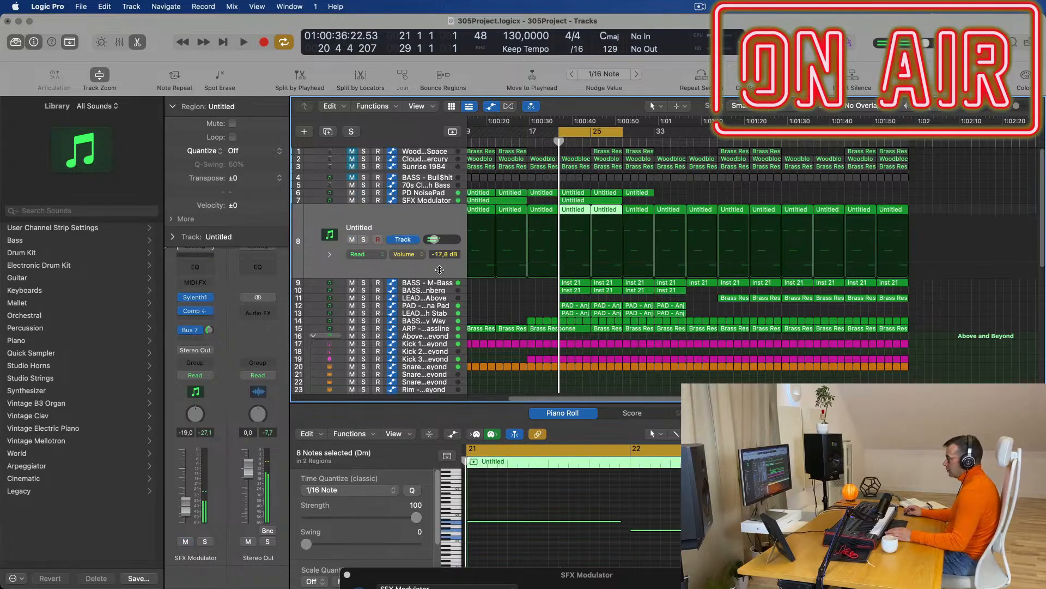
pyautogui.click(436, 275)
pyautogui.press('space')
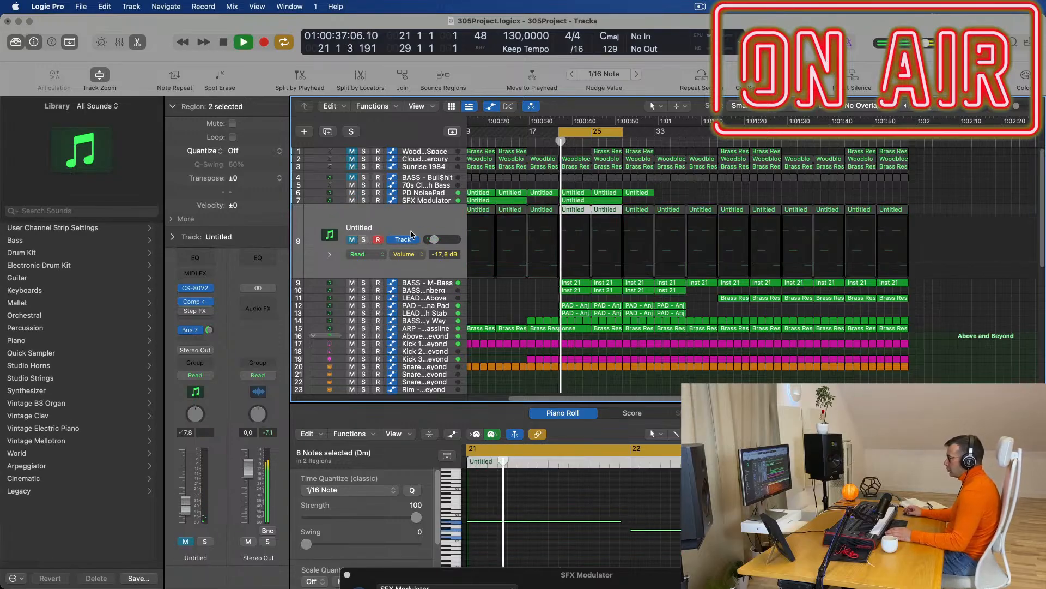
pyautogui.click(437, 177)
# Audition BASS - Bull$hit soloed, mute it, then delete its regions and the track.
pyautogui.press('space')
pyautogui.click(363, 209)
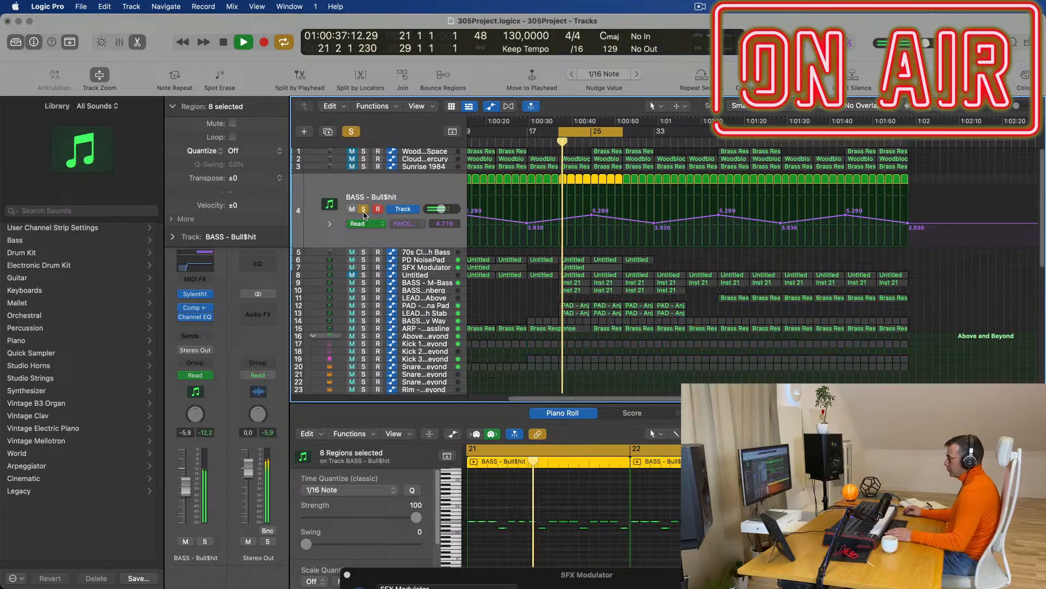
pyautogui.click(364, 208)
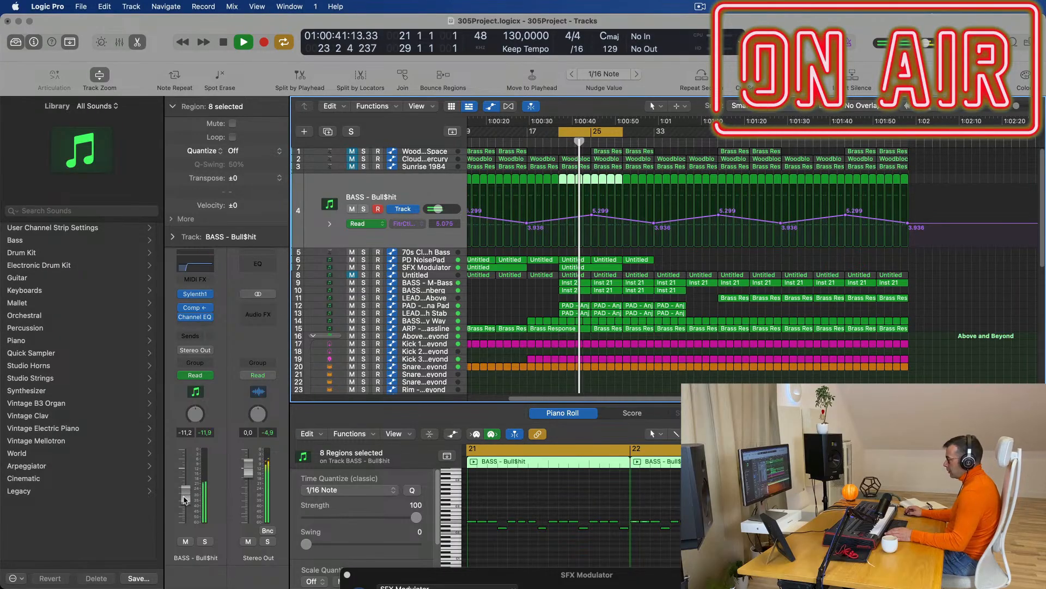
pyautogui.press('space')
pyautogui.click(186, 541)
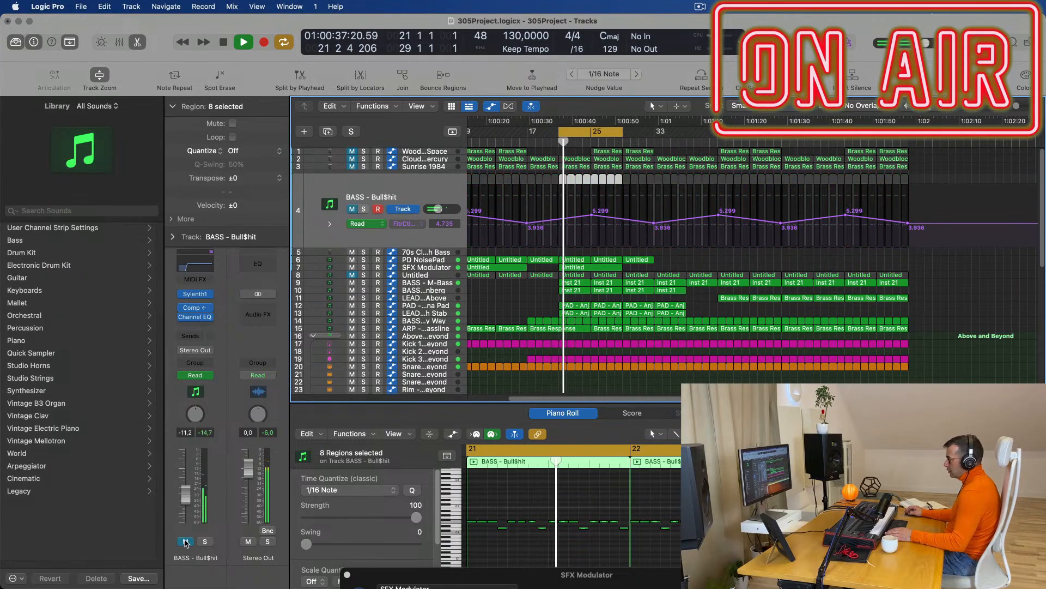
pyautogui.press('Delete')
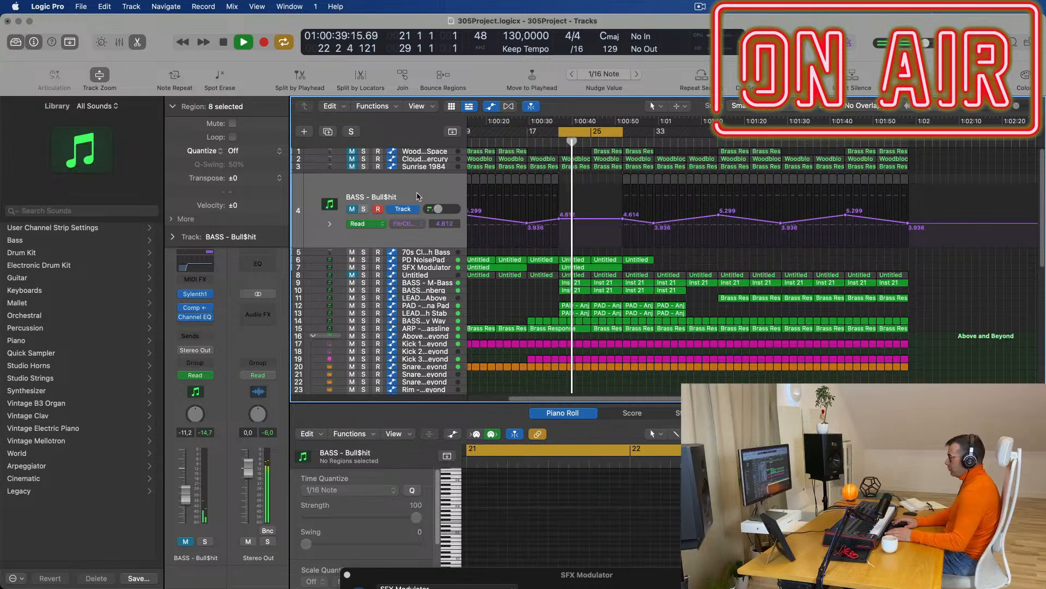
pyautogui.press('super+BackSpace')
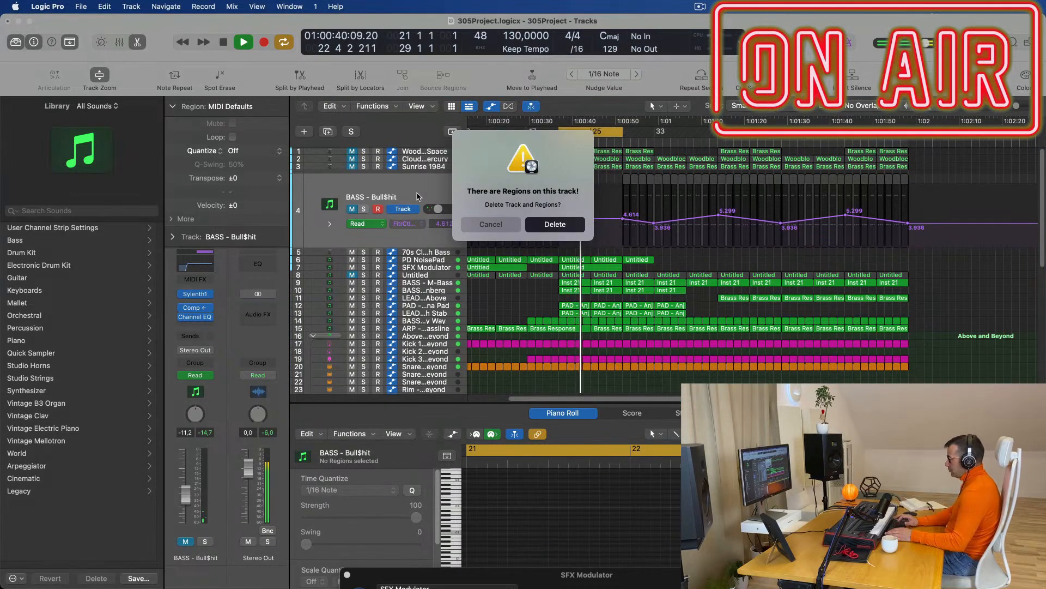
pyautogui.press('Return')
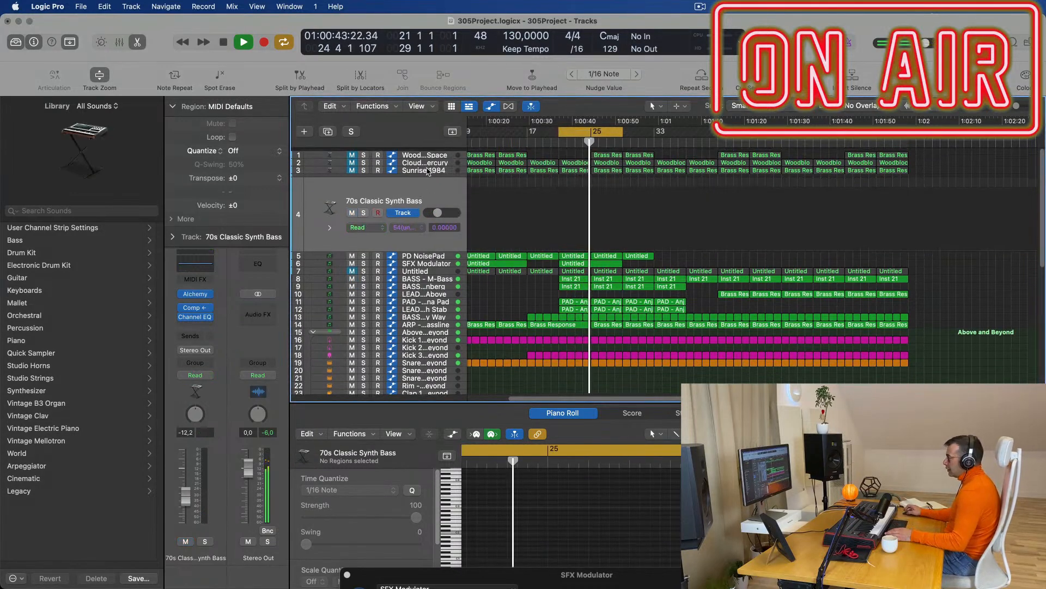
pyautogui.click(430, 151)
pyautogui.press('space')
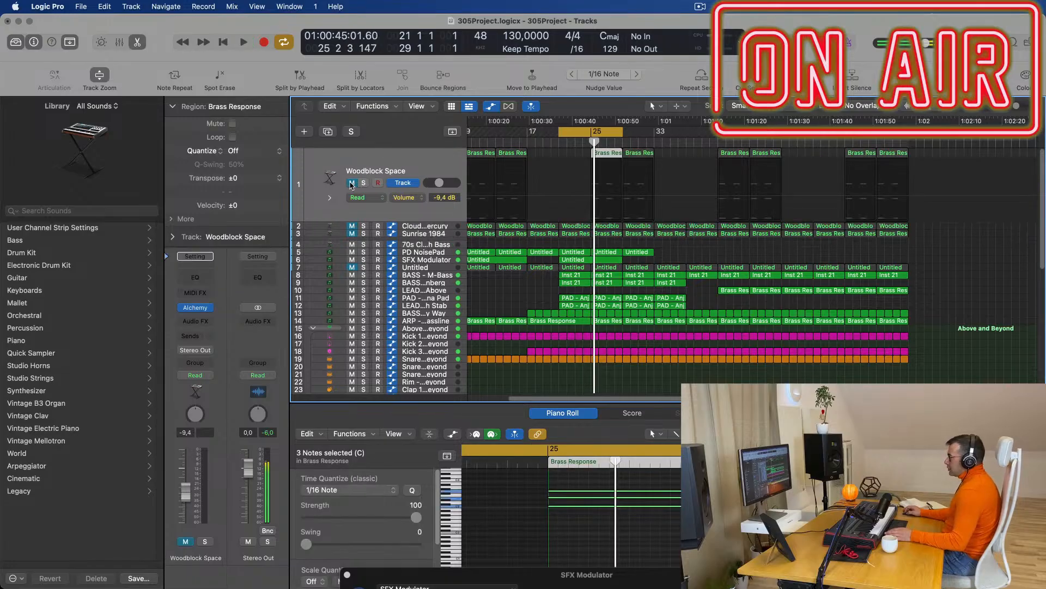
# Unmute Woodblock Space and copy the bar 25 Brass Response region to bar 21.
pyautogui.click(353, 182)
pyautogui.press('space')
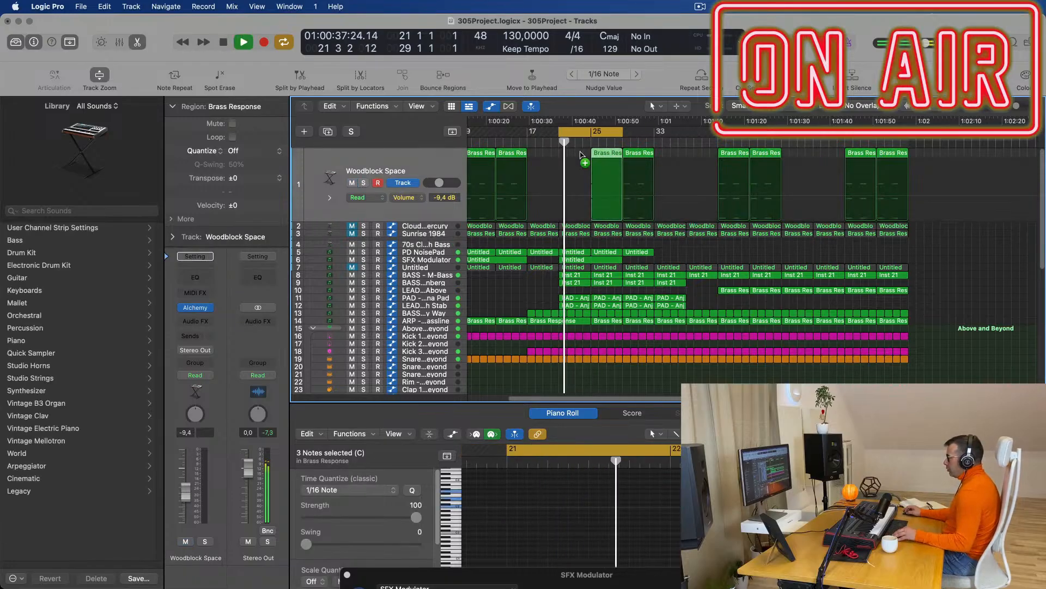
pyautogui.moveTo(602, 156); pyautogui.dragTo(571, 157)
pyautogui.moveTo(472, 171); pyautogui.dragTo(473, 170)
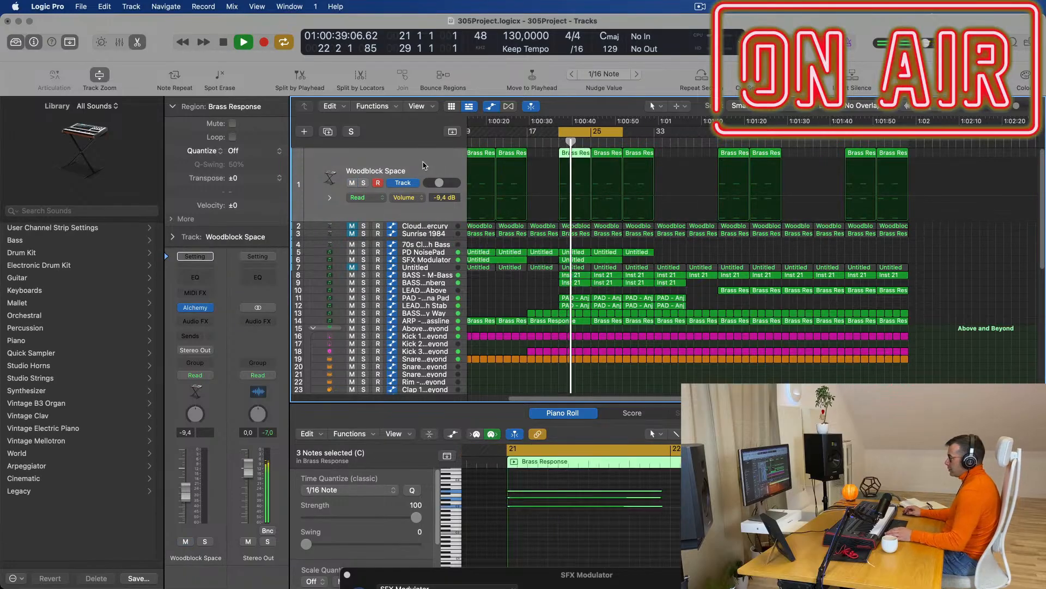
pyautogui.click(364, 183)
pyautogui.press('space')
pyautogui.press('space')
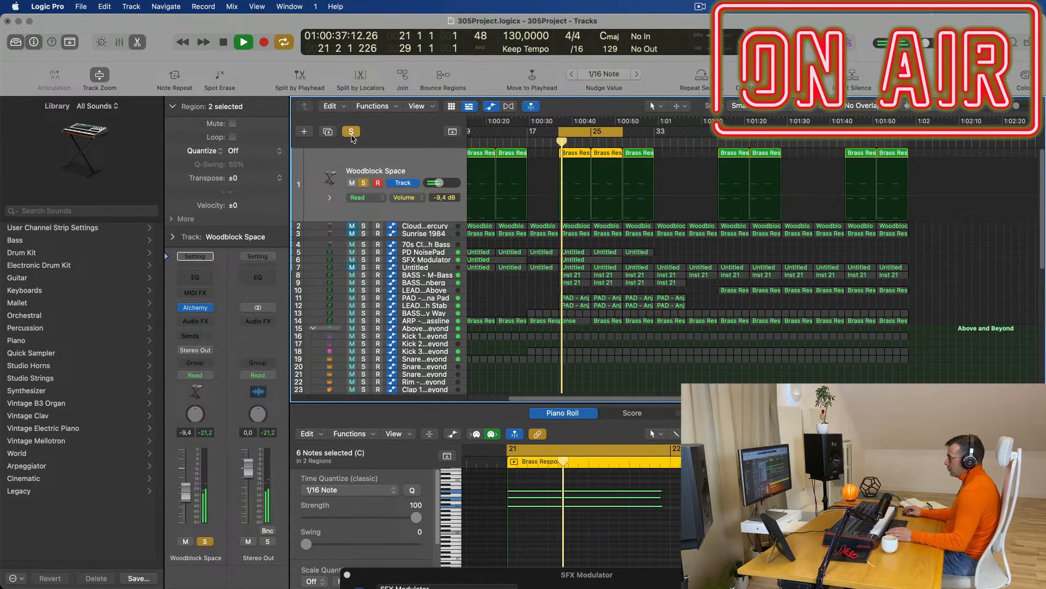
pyautogui.click(352, 132)
pyautogui.press('space')
pyautogui.press('space')
# Delete the two Brass Response regions at bars 9–16.
pyautogui.scroll(-2, 411, 166)
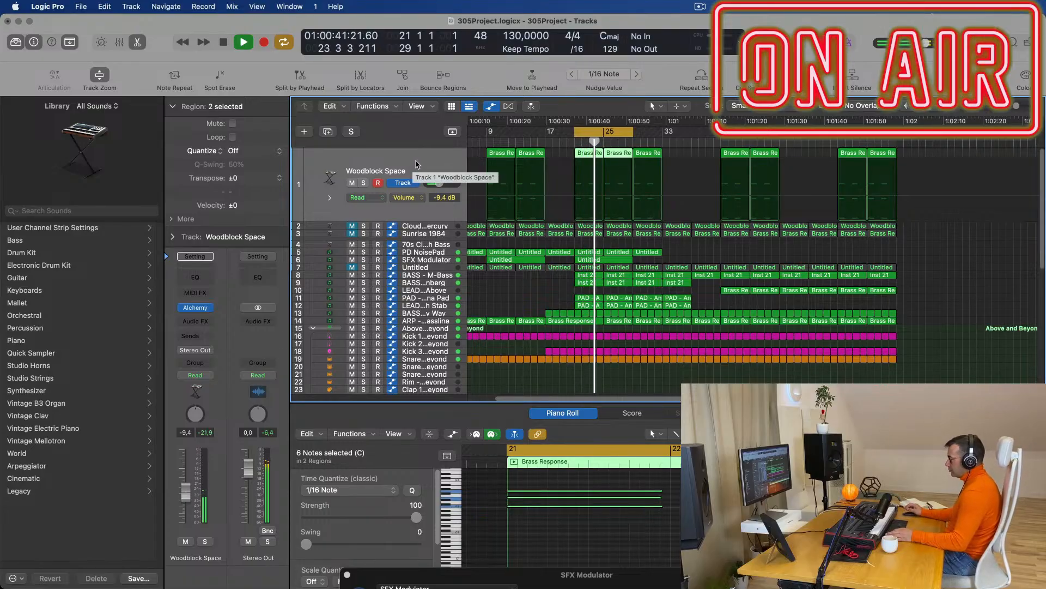
pyautogui.moveTo(556, 159); pyautogui.dragTo(496, 156)
pyautogui.press('Delete')
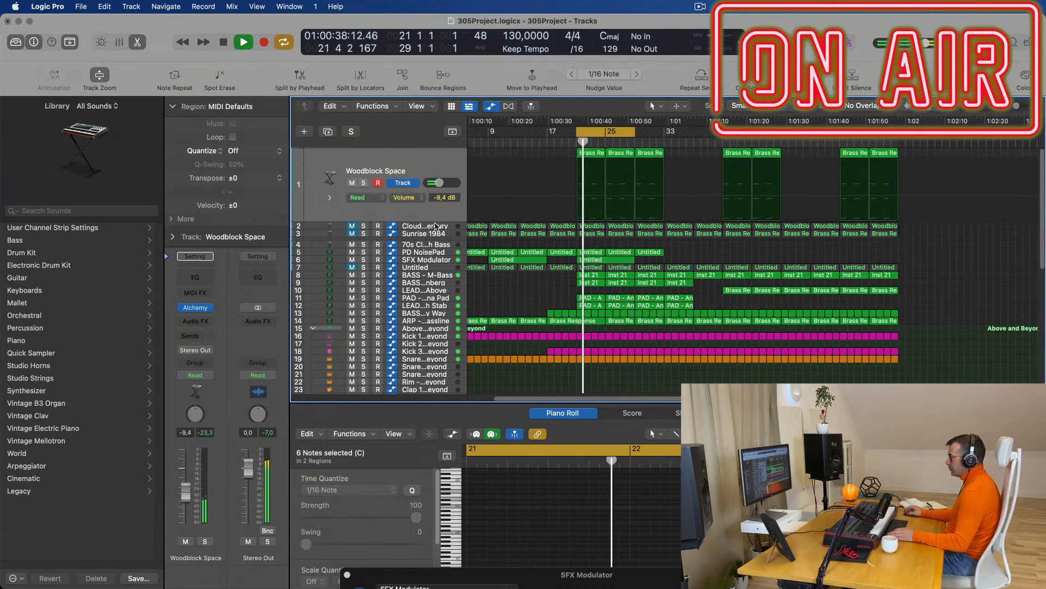
# Audition Clouds of Mercury soloed, then leave the track muted.
pyautogui.press('Down')
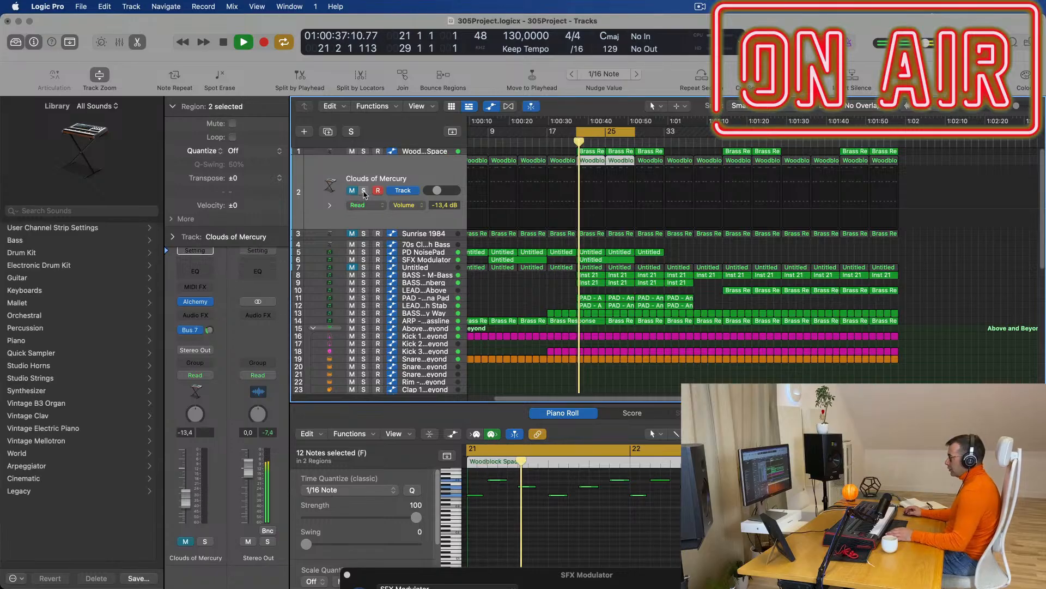
pyautogui.click(363, 190)
pyautogui.press('space')
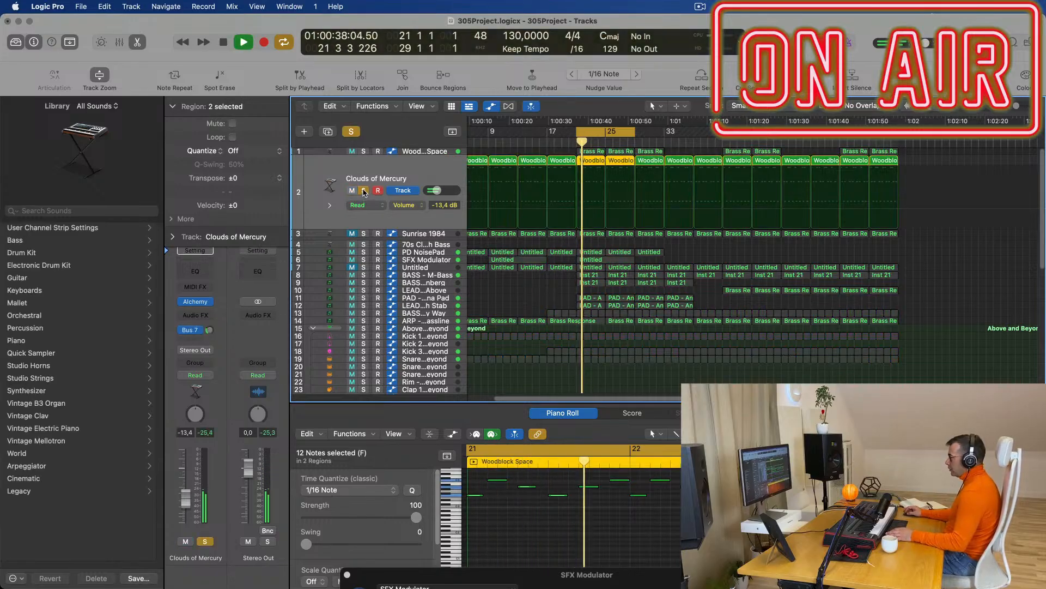
pyautogui.click(364, 190)
pyautogui.press('space')
pyautogui.click(350, 192)
pyautogui.press('space')
pyautogui.click(351, 190)
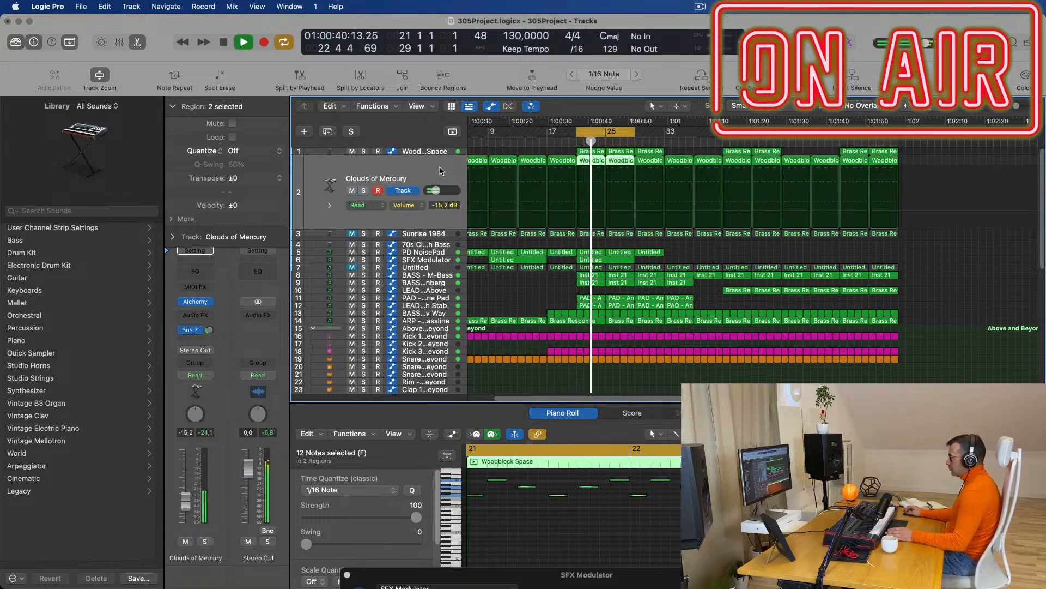
pyautogui.press('super+Left')
pyautogui.press('super+Left')
pyautogui.press('super+Left')
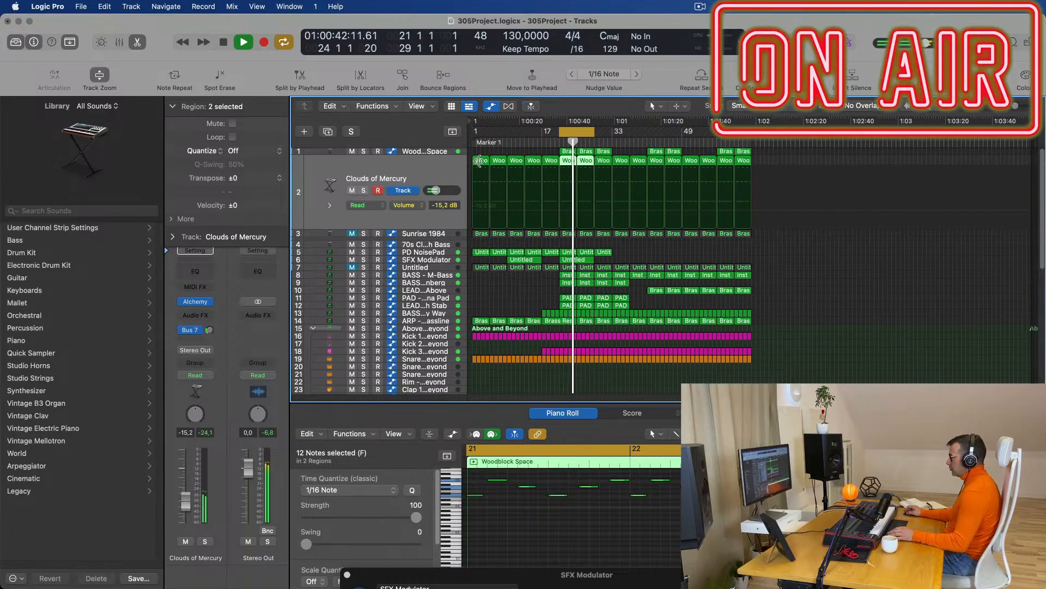
pyautogui.click(479, 161)
pyautogui.click(351, 190)
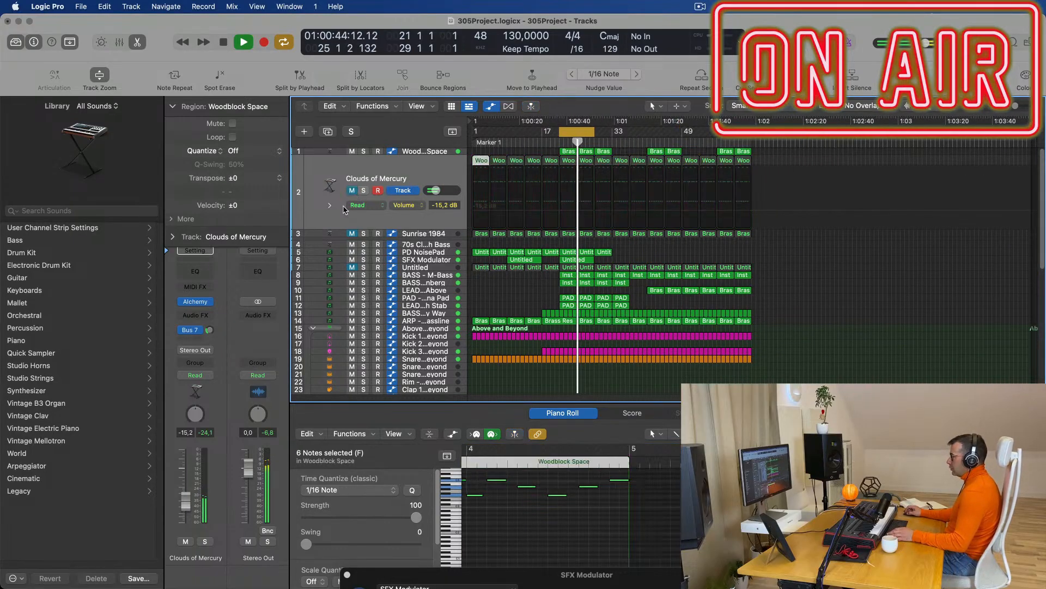
pyautogui.press('space')
pyautogui.click(447, 234)
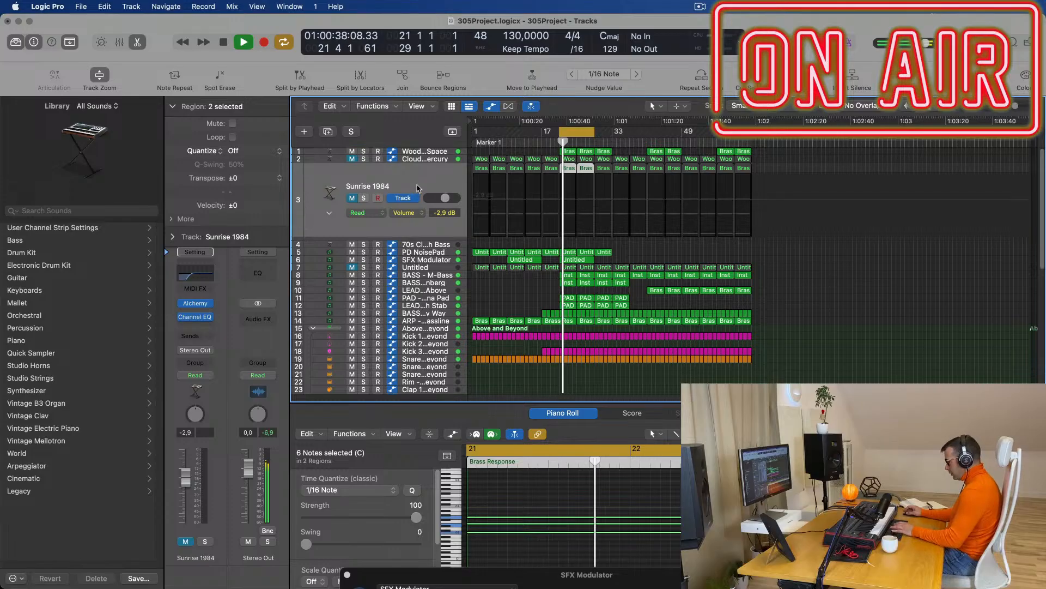
# Delete the Sunrise 1984 and empty 70s Classic Synth Bass tracks, then mute the first track.
pyautogui.press('super+BackSpace')
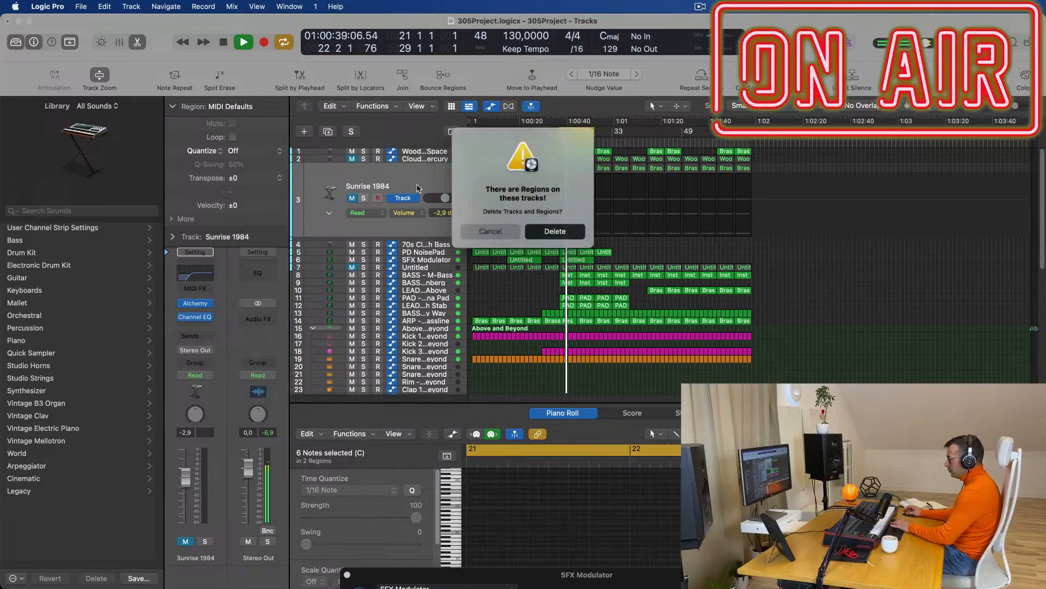
pyautogui.click(581, 235)
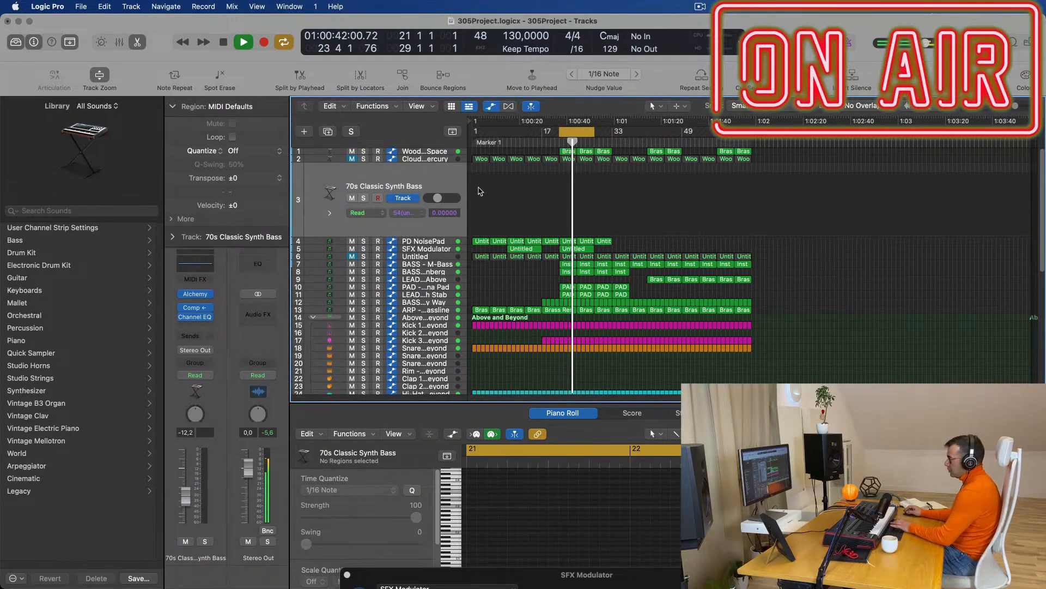
pyautogui.press('super+BackSpace')
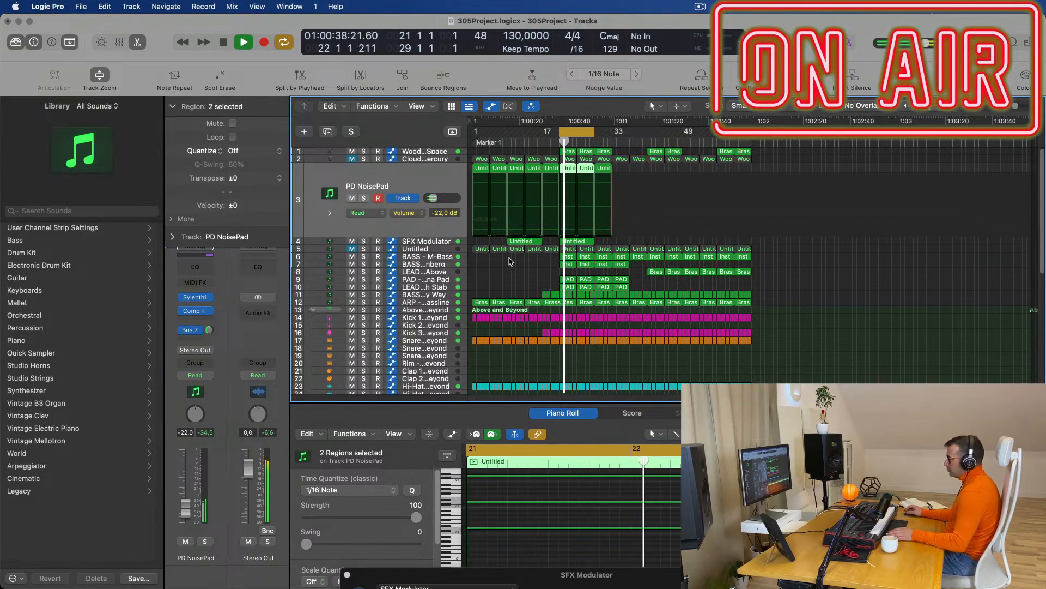
pyautogui.press('super+Right')
pyautogui.press('super+Right')
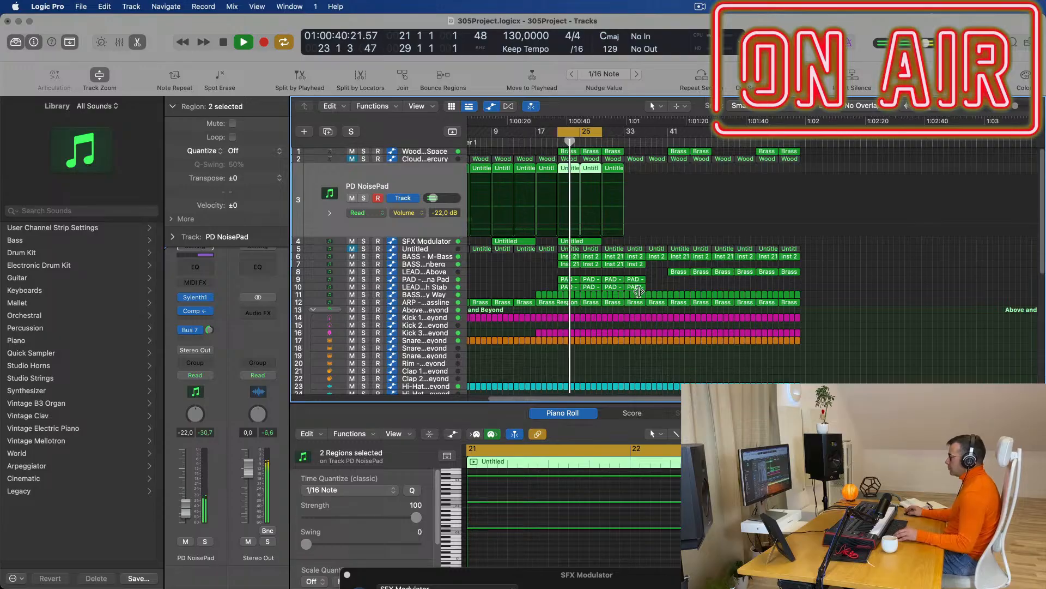
pyautogui.press('super+Right')
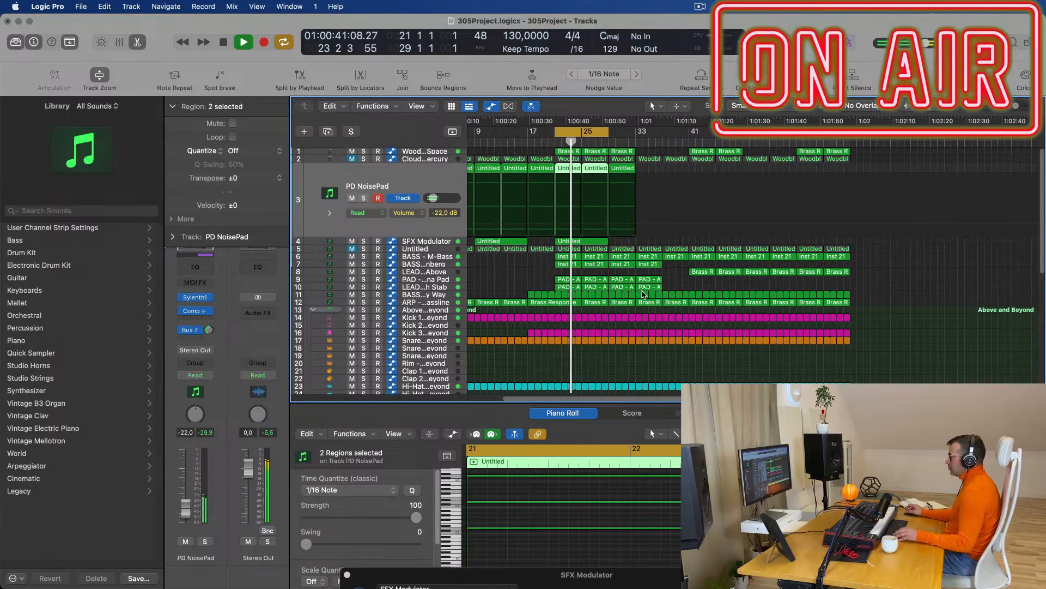
pyautogui.click(350, 151)
pyautogui.press('space')
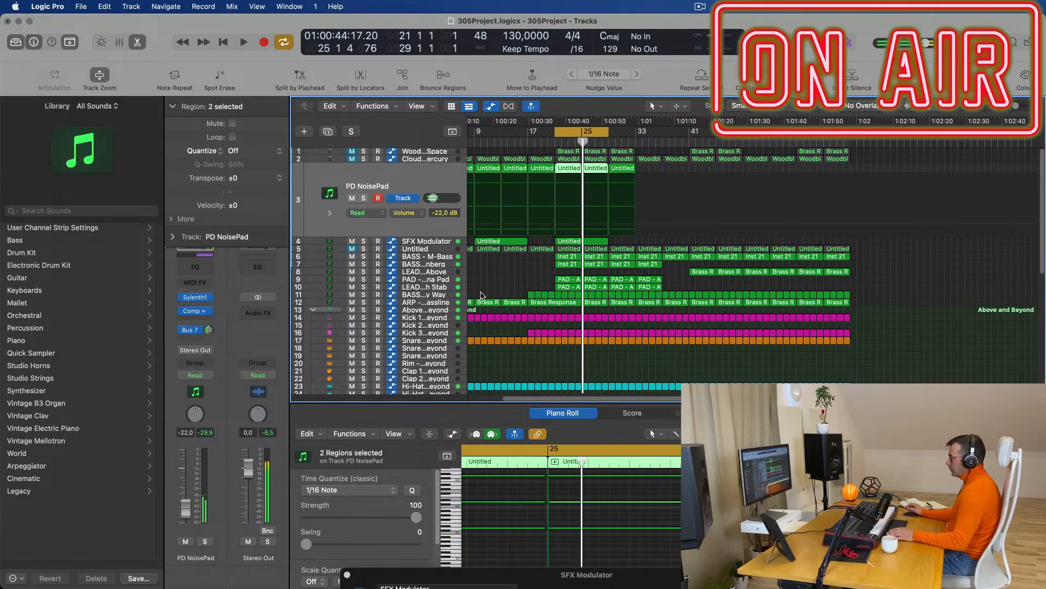
pyautogui.press('space')
# Set the cycle to bars 1–65 and repeat that section after bar 65.
pyautogui.press('super+Left')
pyautogui.press('super+Left')
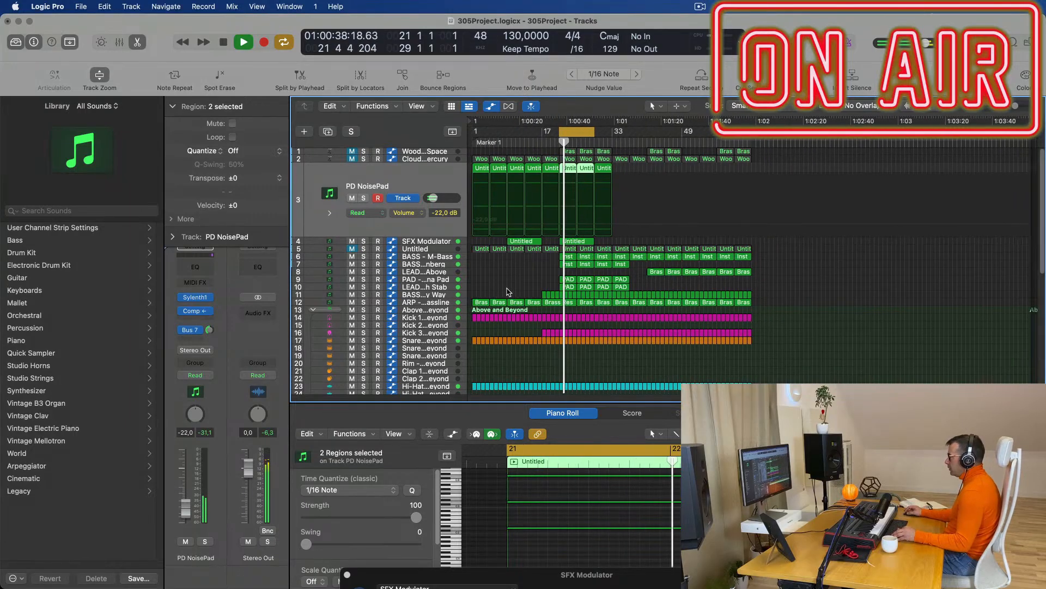
pyautogui.press('space')
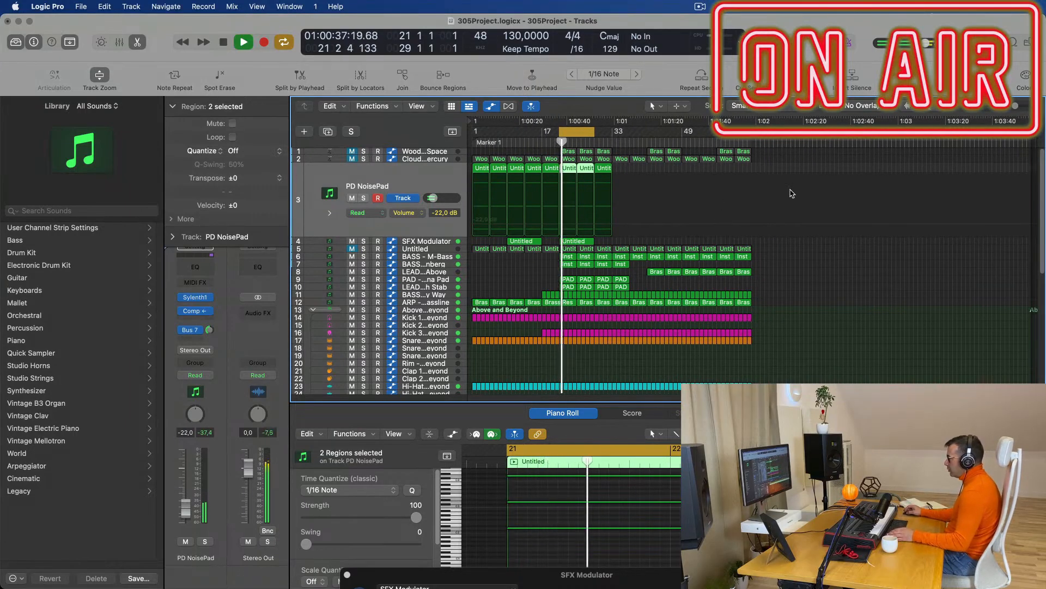
pyautogui.moveTo(561, 132); pyautogui.dragTo(473, 132)
pyautogui.moveTo(599, 137); pyautogui.dragTo(751, 147)
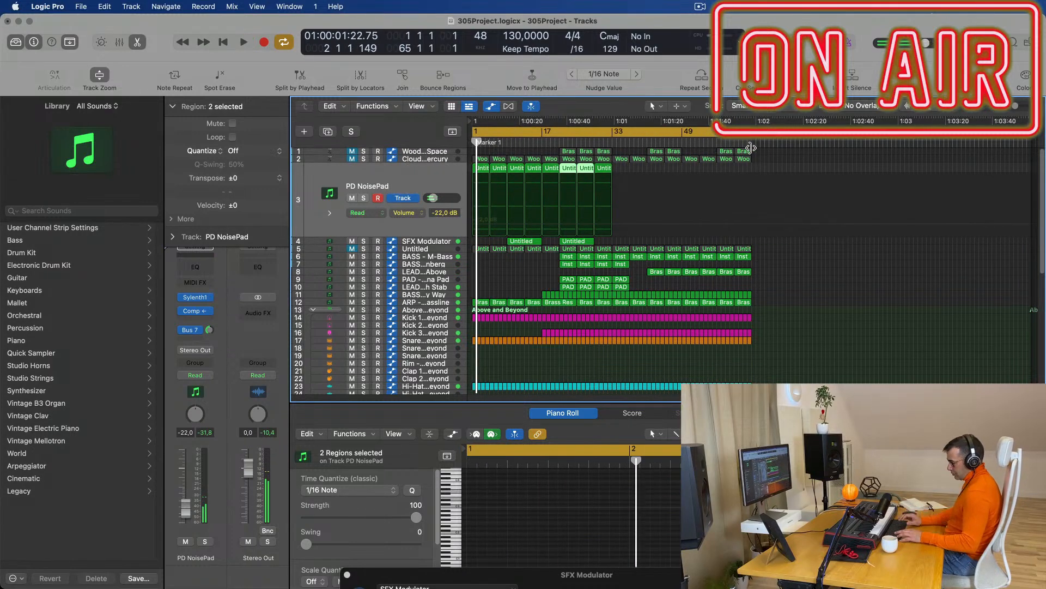
pyautogui.press('ctrl+super+r')
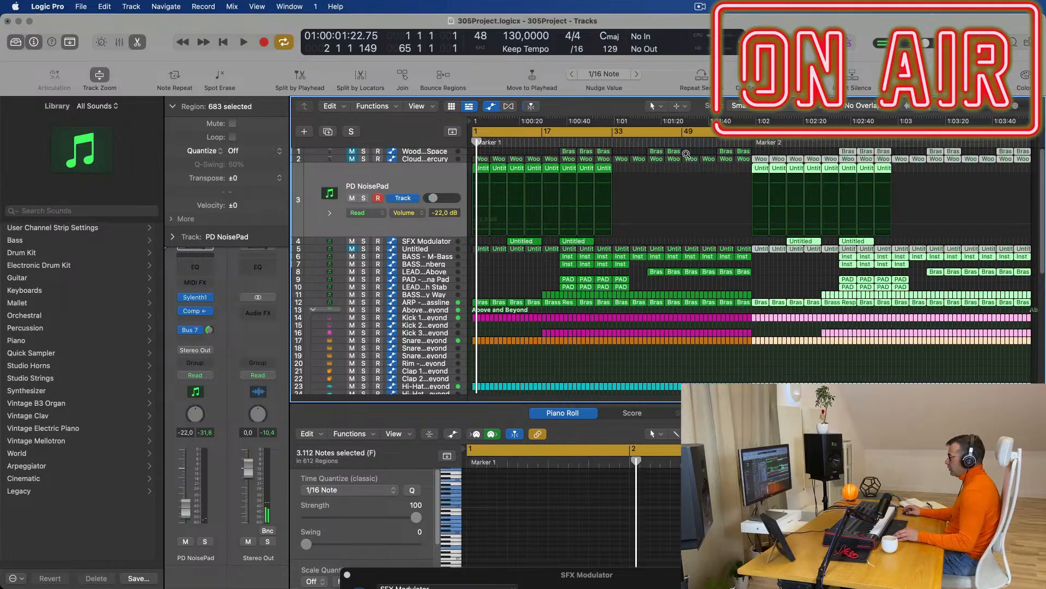
pyautogui.press('space')
# Unmute the Untitled track 5 and play the arrangement from bar 1.
pyautogui.click(522, 275)
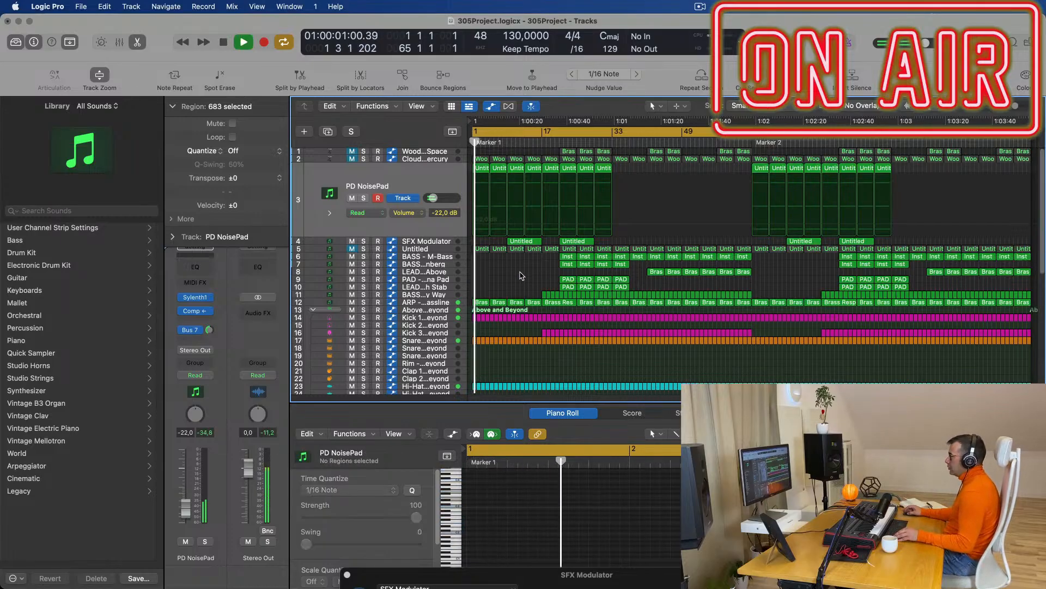
pyautogui.scroll(2, 526, 273)
pyautogui.scroll(1, 526, 273)
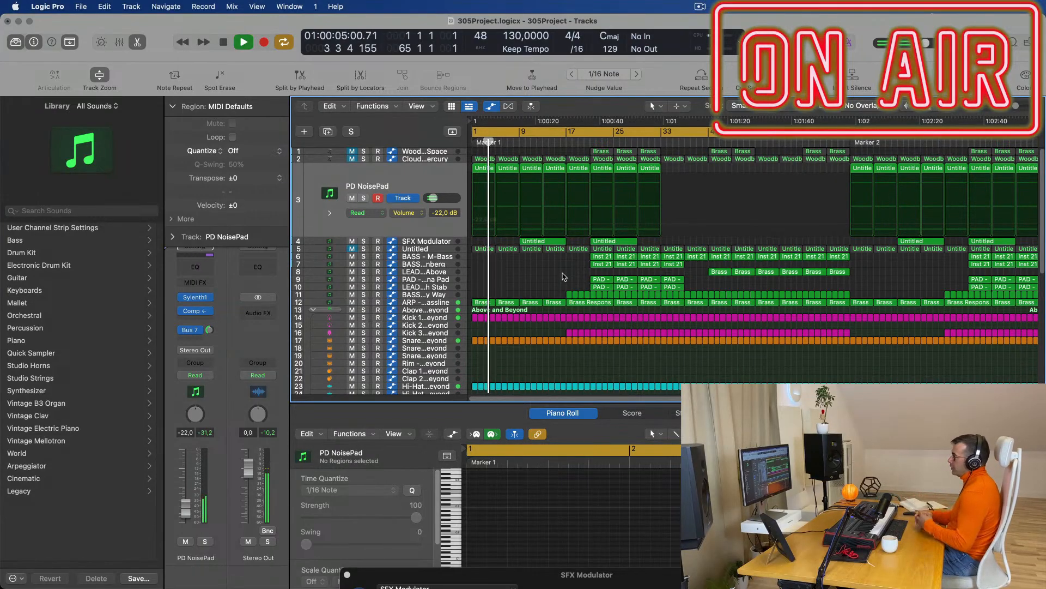
pyautogui.scroll(-3, 537, 274)
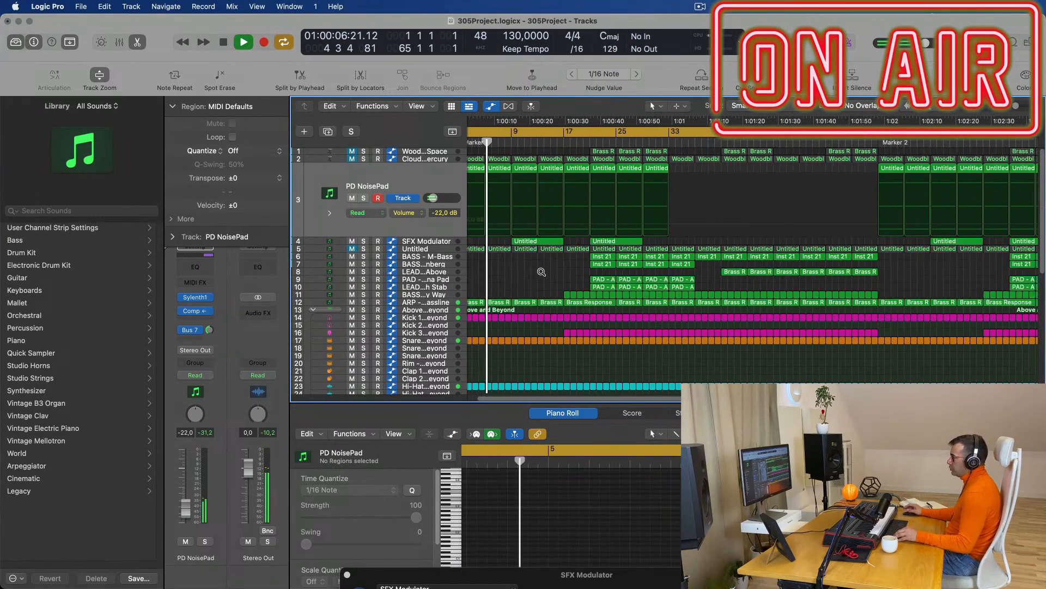
pyautogui.scroll(-1, 539, 273)
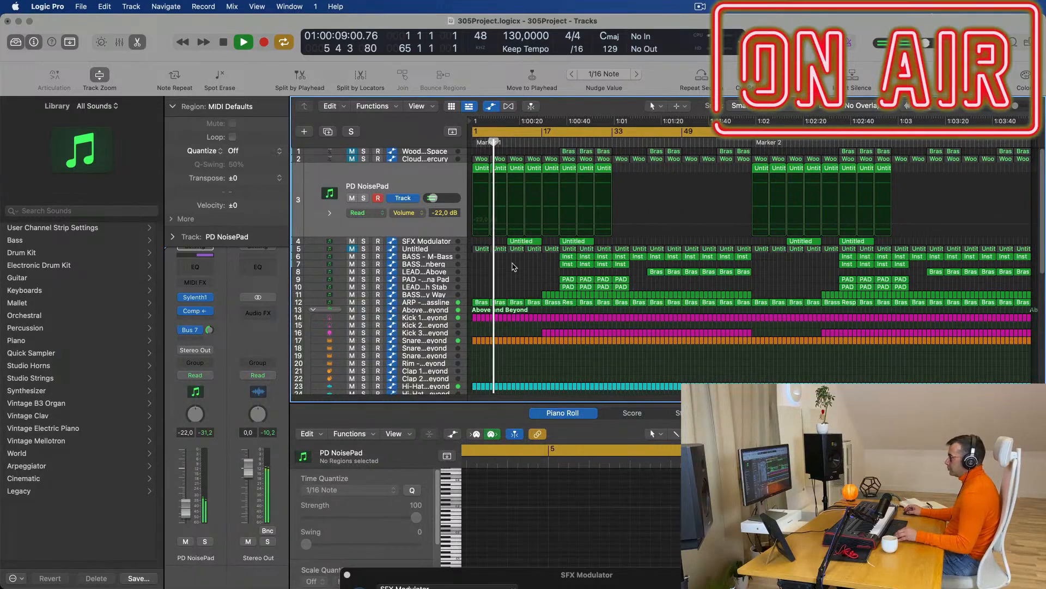
pyautogui.click(442, 249)
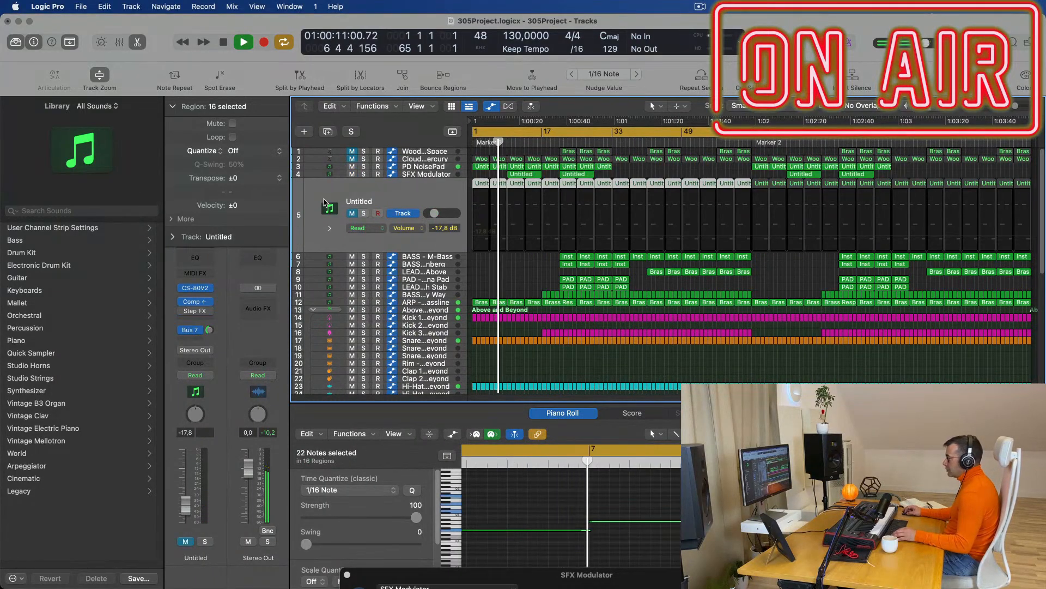
pyautogui.click(352, 214)
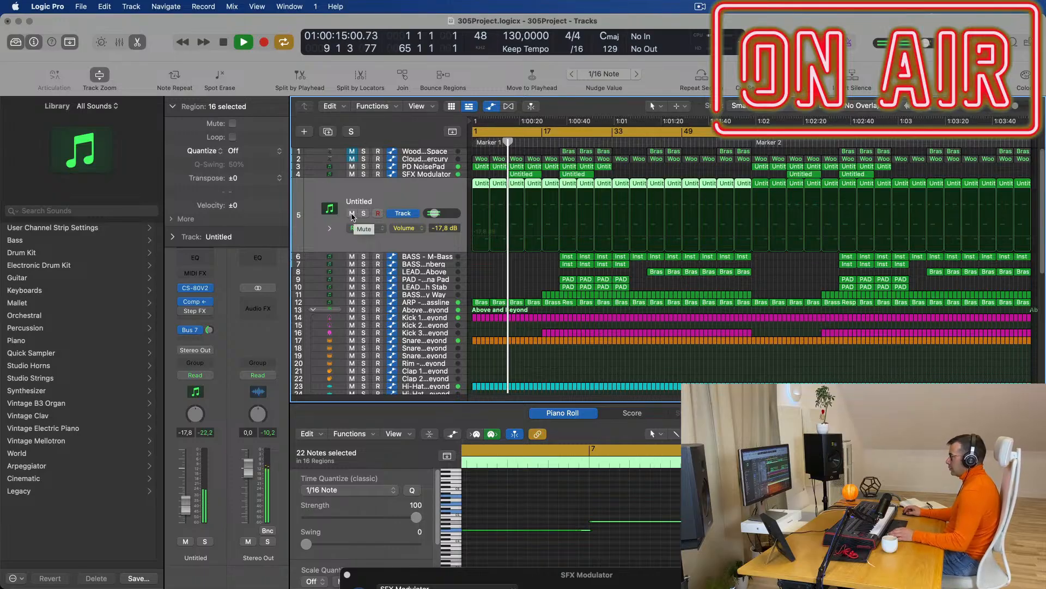
pyautogui.press('Return')
pyautogui.press('space')
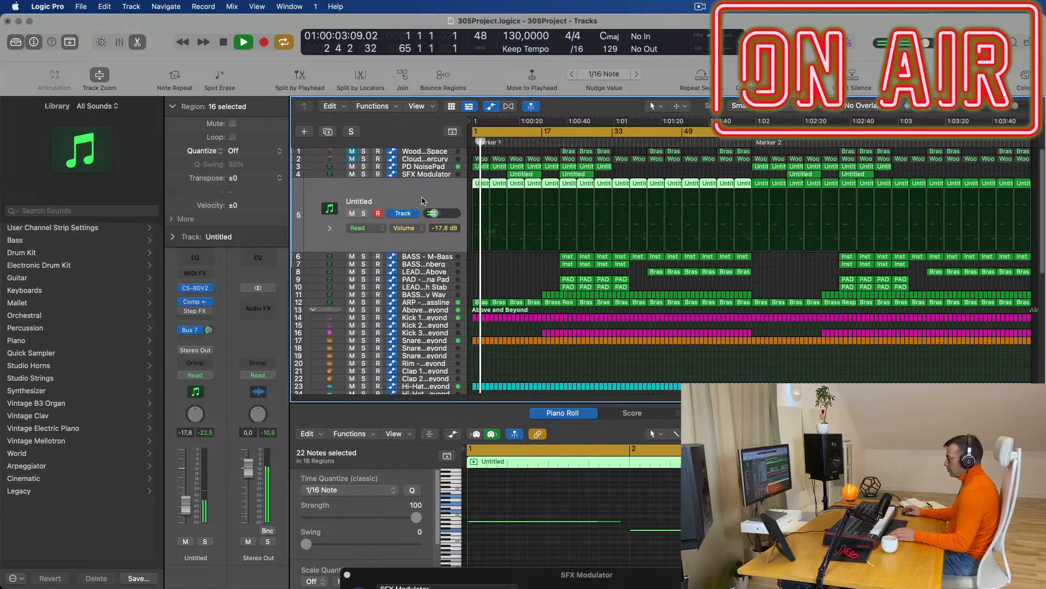
# Delete the first two Untitled regions on track 5 and set its volume to -16.6 dB.
pyautogui.click(517, 295)
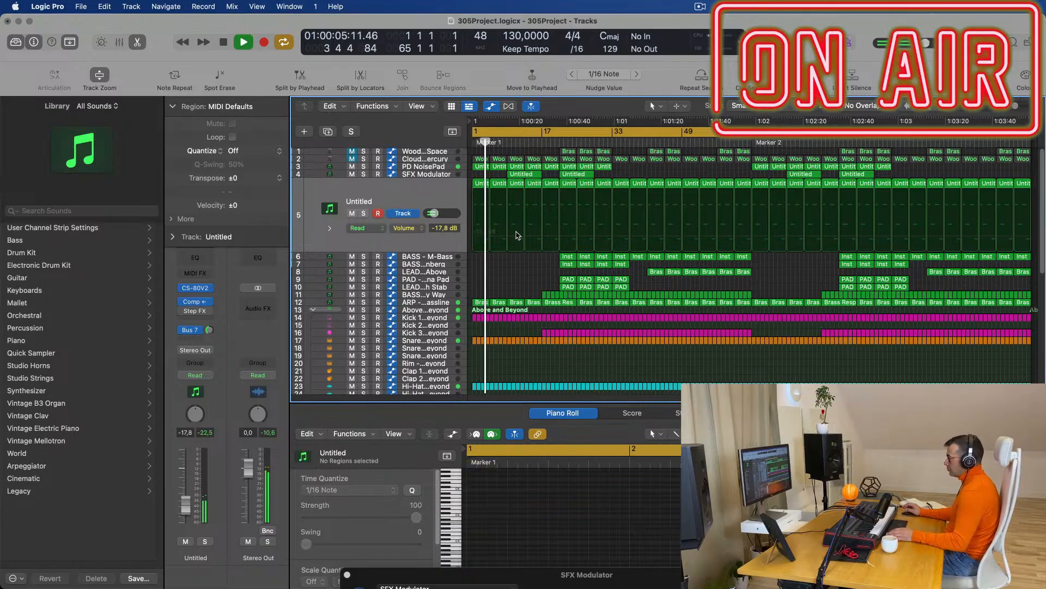
pyautogui.click(482, 184)
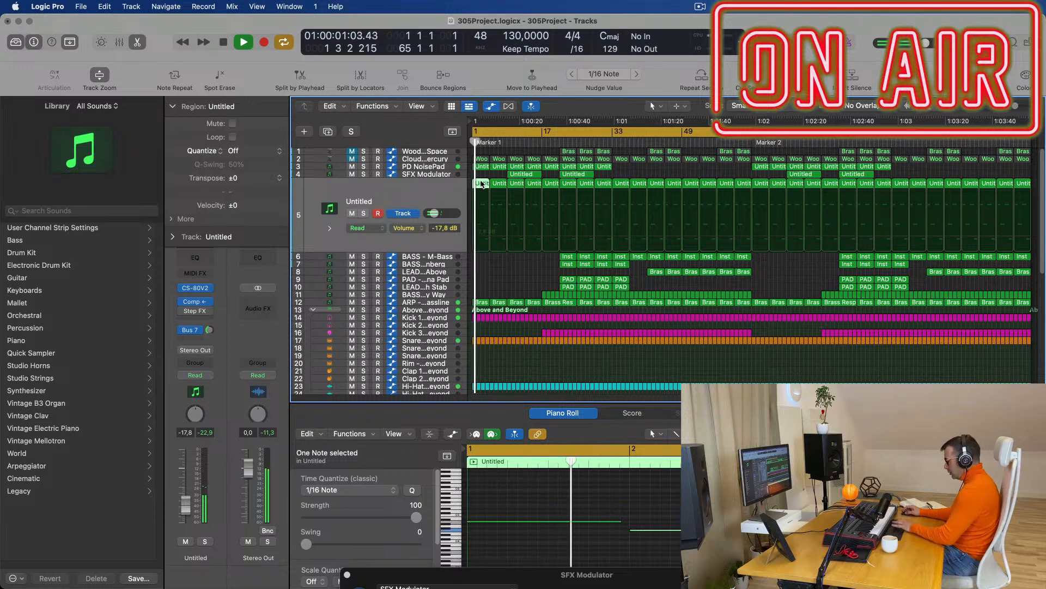
pyautogui.press('Delete')
pyautogui.press('space')
pyautogui.press('space')
pyautogui.click(443, 197)
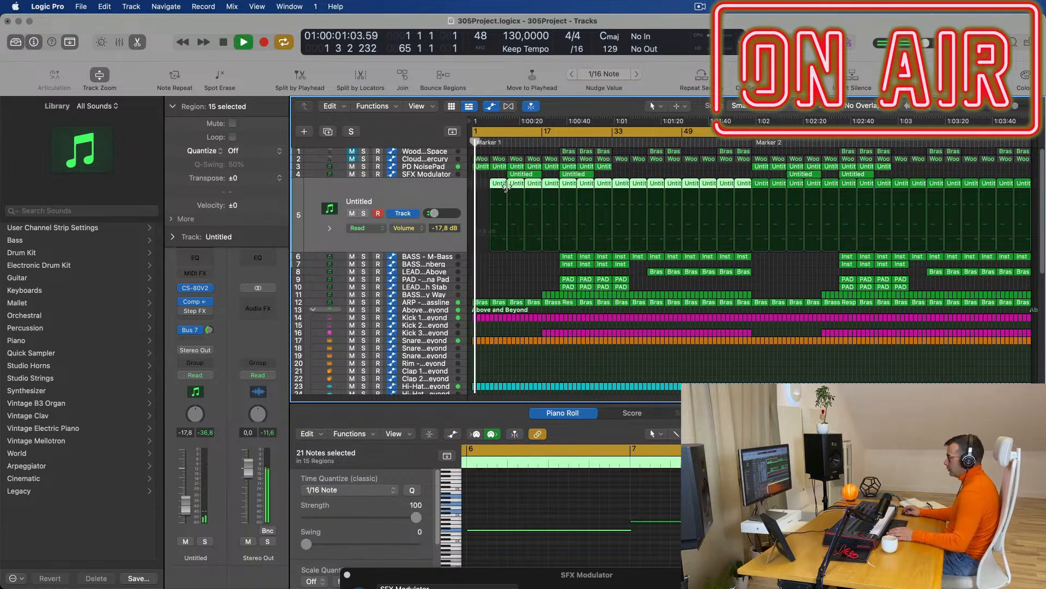
pyautogui.click(514, 184)
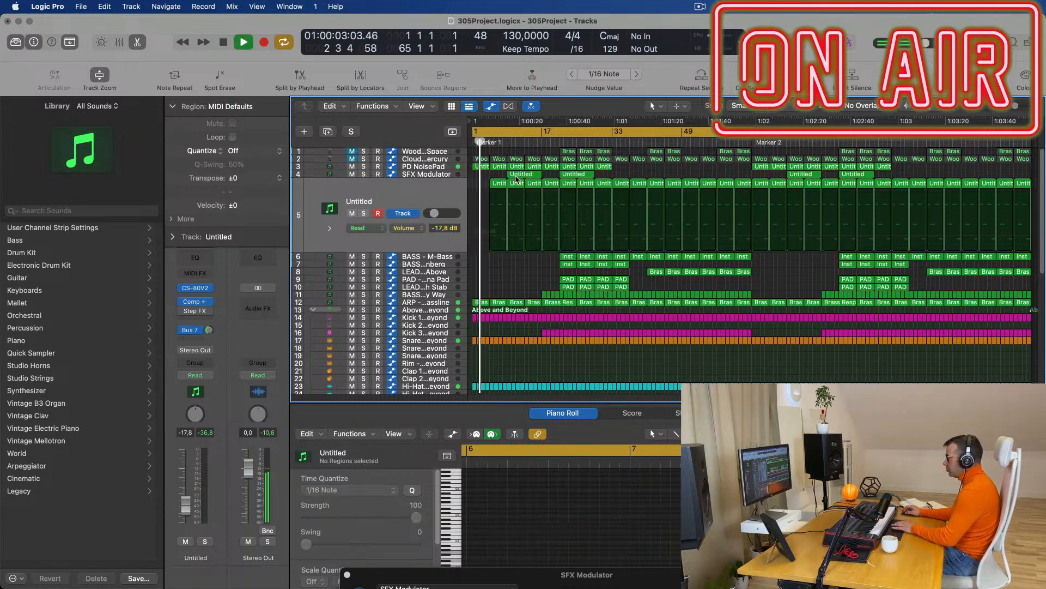
pyautogui.press('Delete')
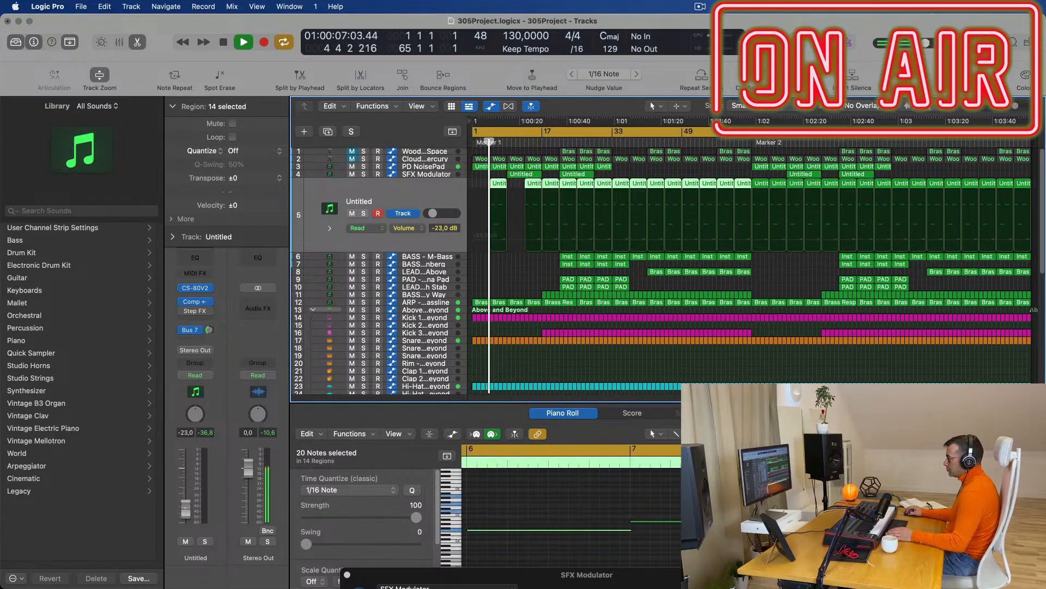
pyautogui.moveTo(185, 511); pyautogui.dragTo(186, 505)
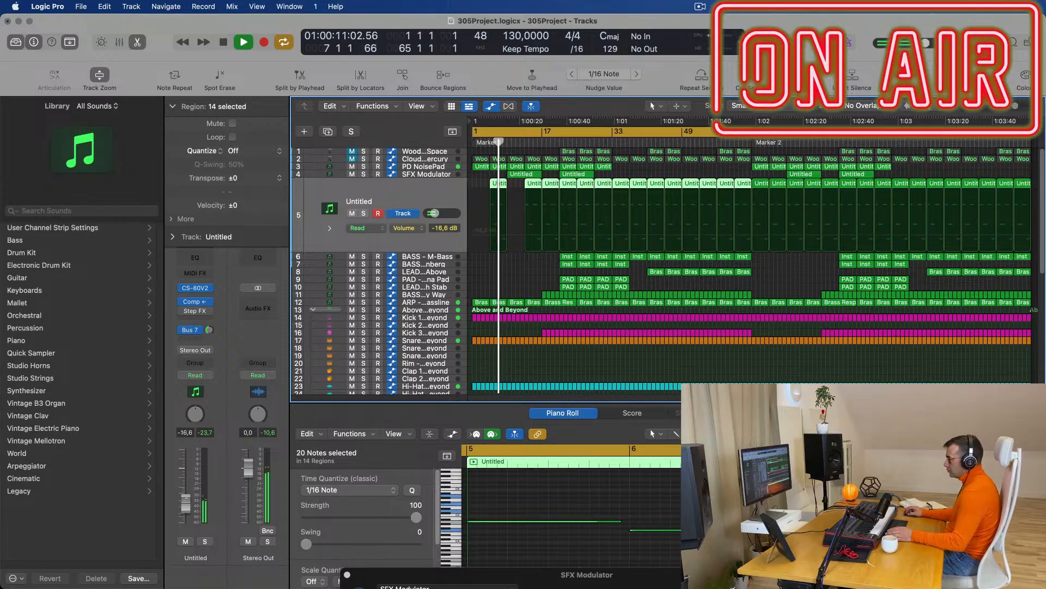
# Check the Bus 7 aux channel and delete the bar-13 Untitled region.
pyautogui.click(209, 330)
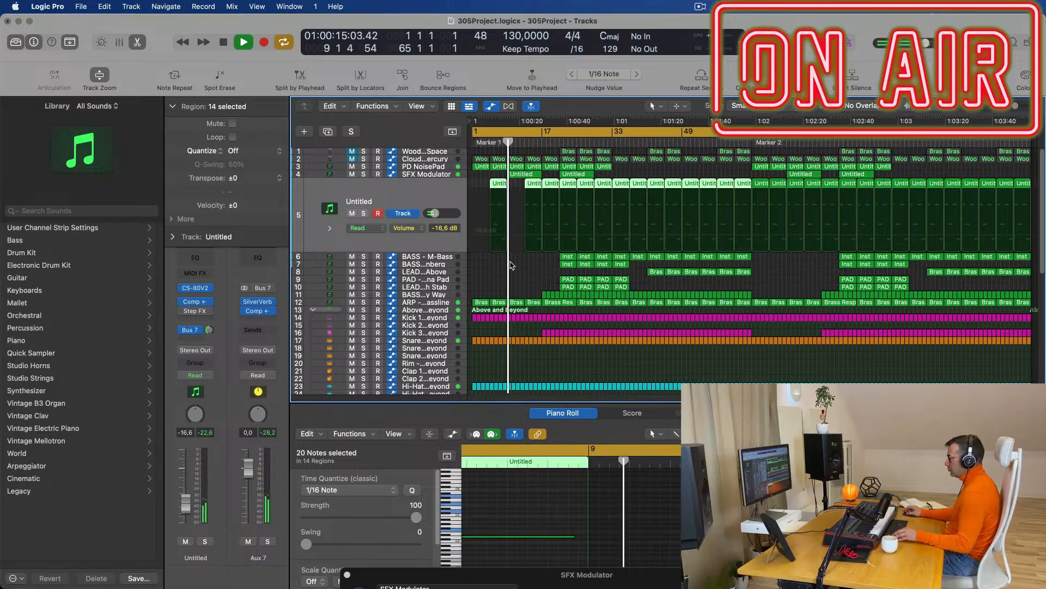
pyautogui.scroll(3, 539, 257)
pyautogui.scroll(-3, 528, 267)
pyautogui.scroll(3, 532, 275)
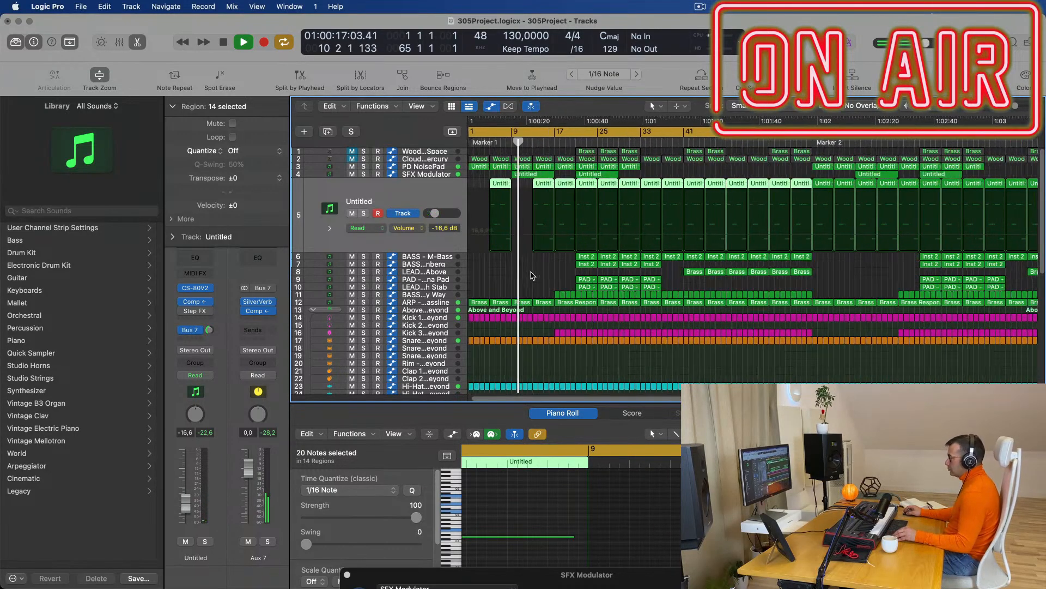
pyautogui.scroll(3, 529, 275)
pyautogui.scroll(3, 523, 276)
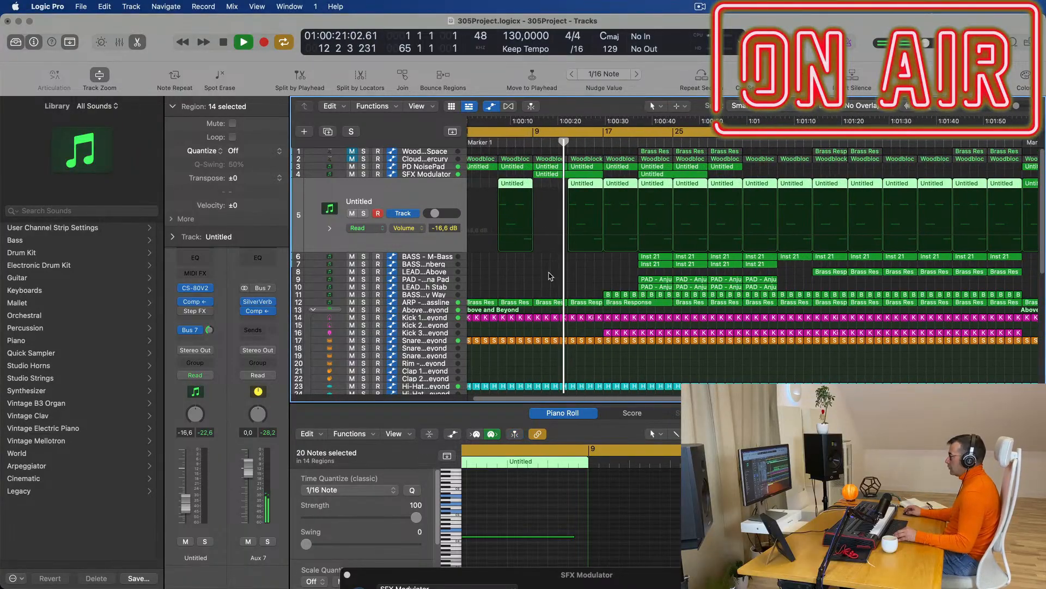
pyautogui.scroll(3, 551, 276)
pyautogui.scroll(2, 561, 276)
pyautogui.scroll(-3, 564, 275)
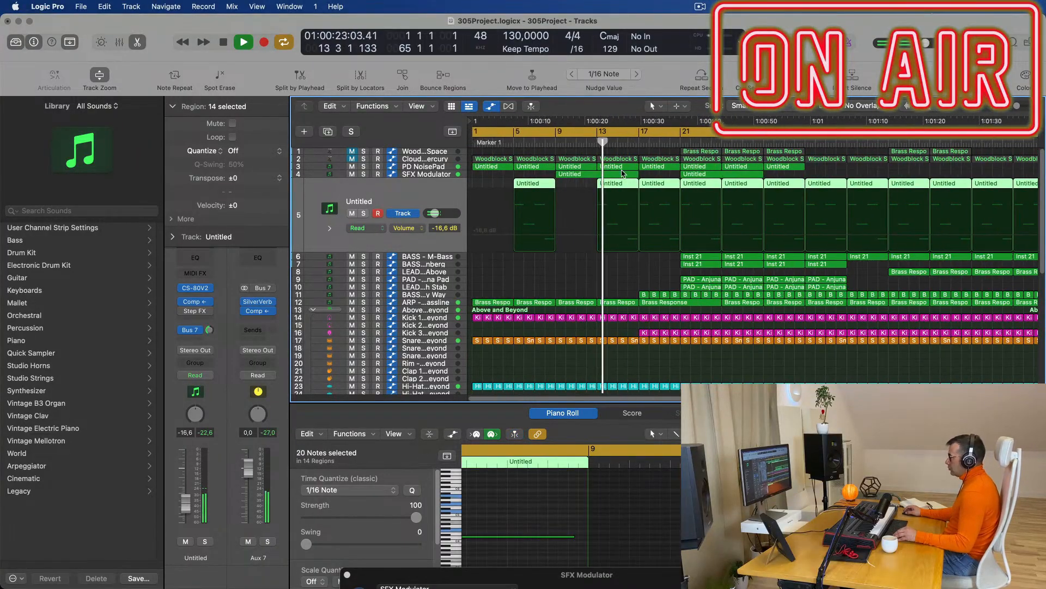
pyautogui.click(589, 185)
pyautogui.click(609, 194)
pyautogui.press('Delete')
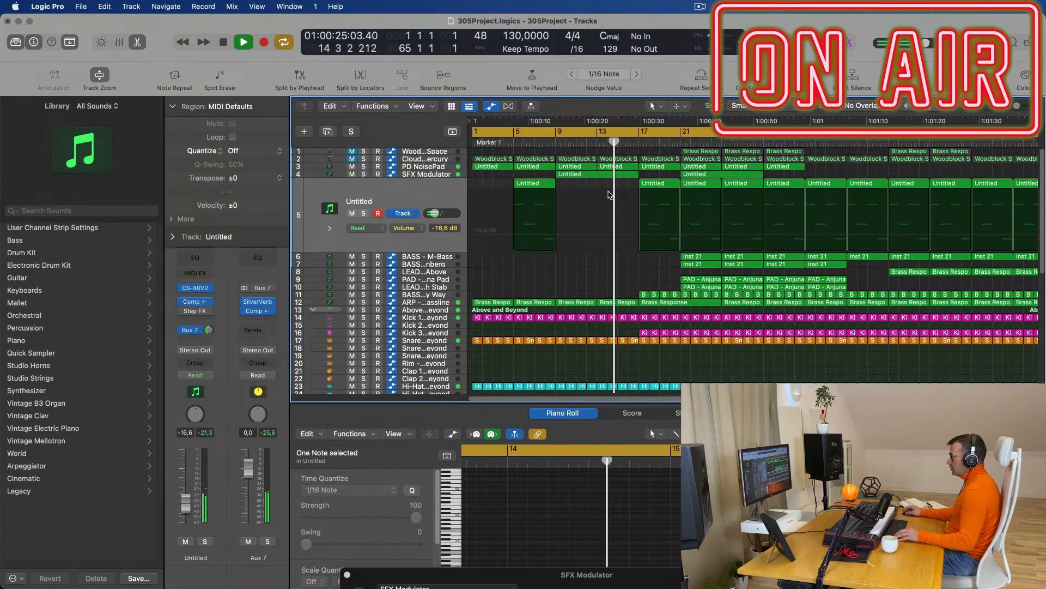
# Delete two more Untitled regions on track 5 and play the arrangement.
pyautogui.scroll(-3, 599, 188)
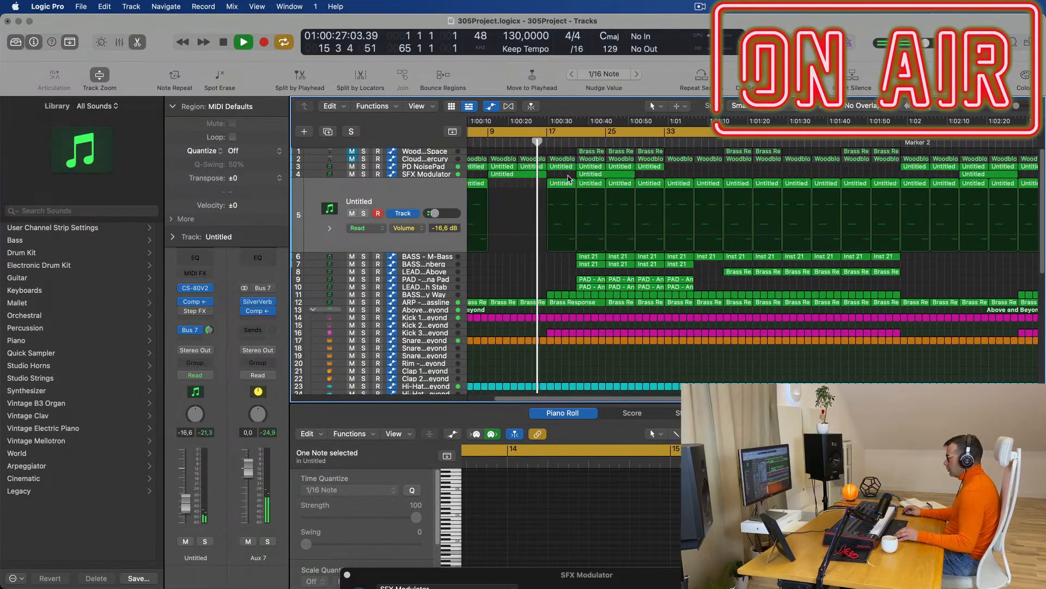
pyautogui.scroll(5, 523, 293)
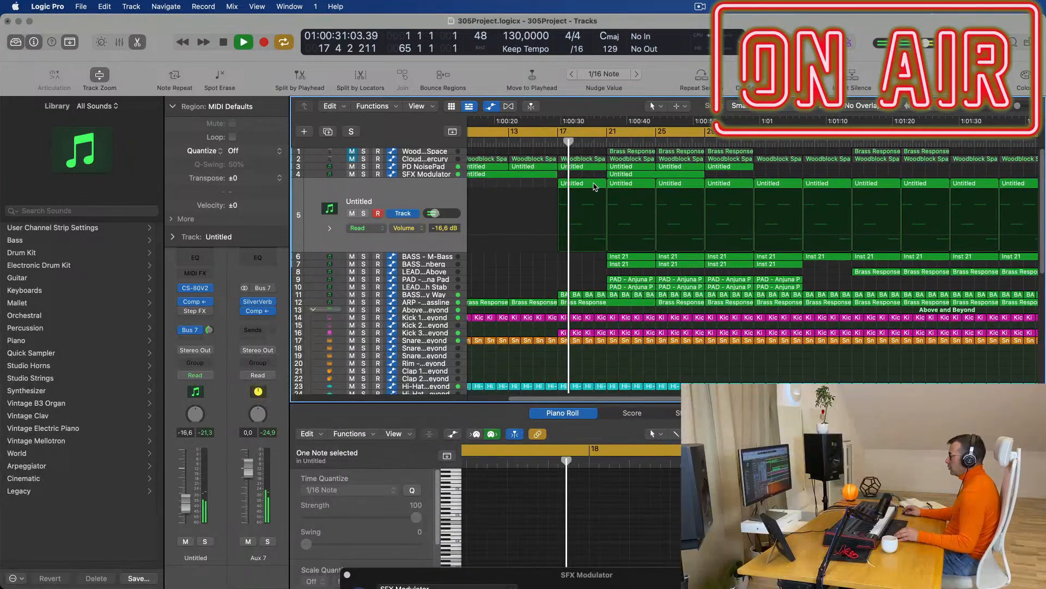
pyautogui.scroll(-3, 592, 185)
pyautogui.moveTo(579, 186); pyautogui.dragTo(654, 186)
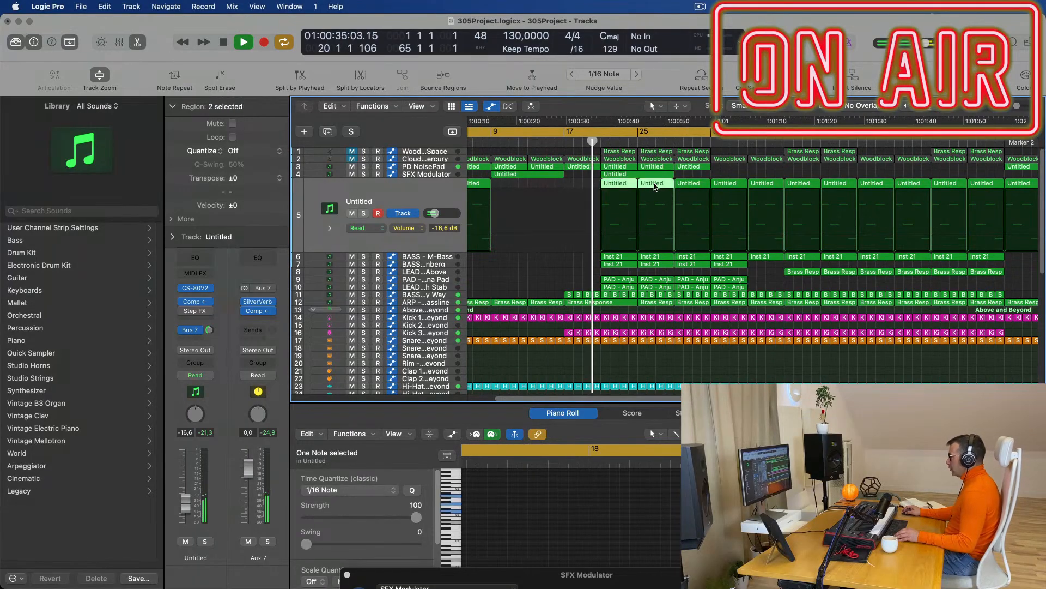
pyautogui.press('Delete')
pyautogui.scroll(-5, 581, 184)
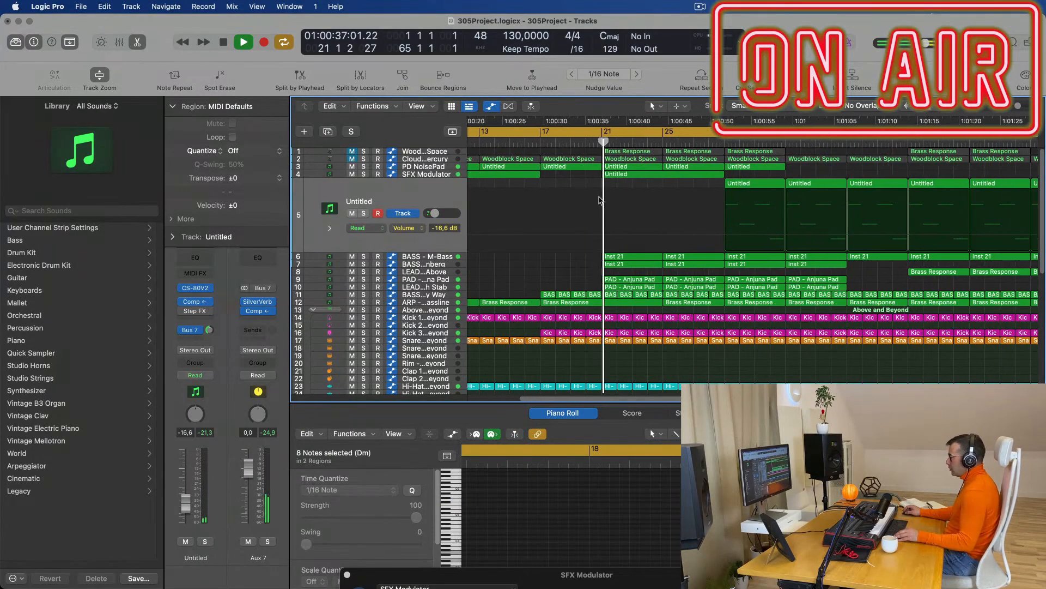
pyautogui.press('space')
pyautogui.scroll(4, 558, 238)
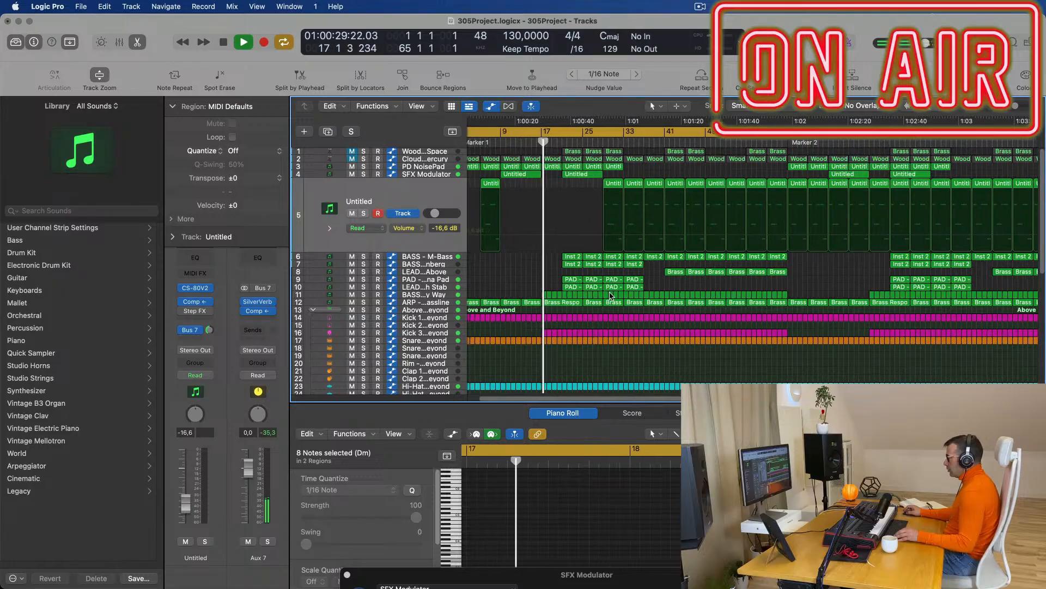
pyautogui.scroll(-3, 791, 278)
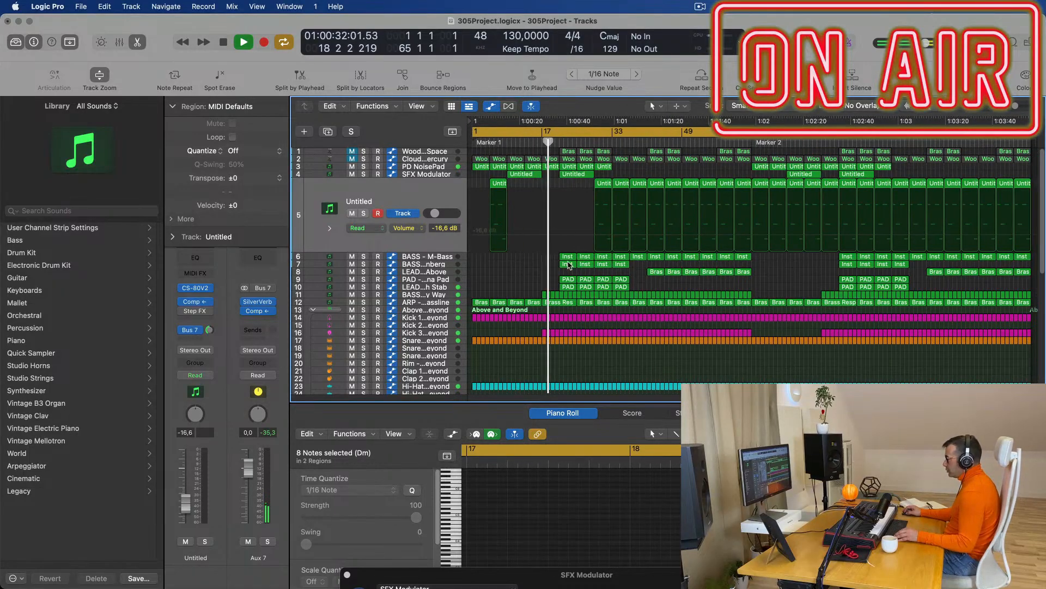
# Repeat the bass, pad and lead regions twice further along the timeline.
pyautogui.moveTo(556, 263); pyautogui.dragTo(616, 278)
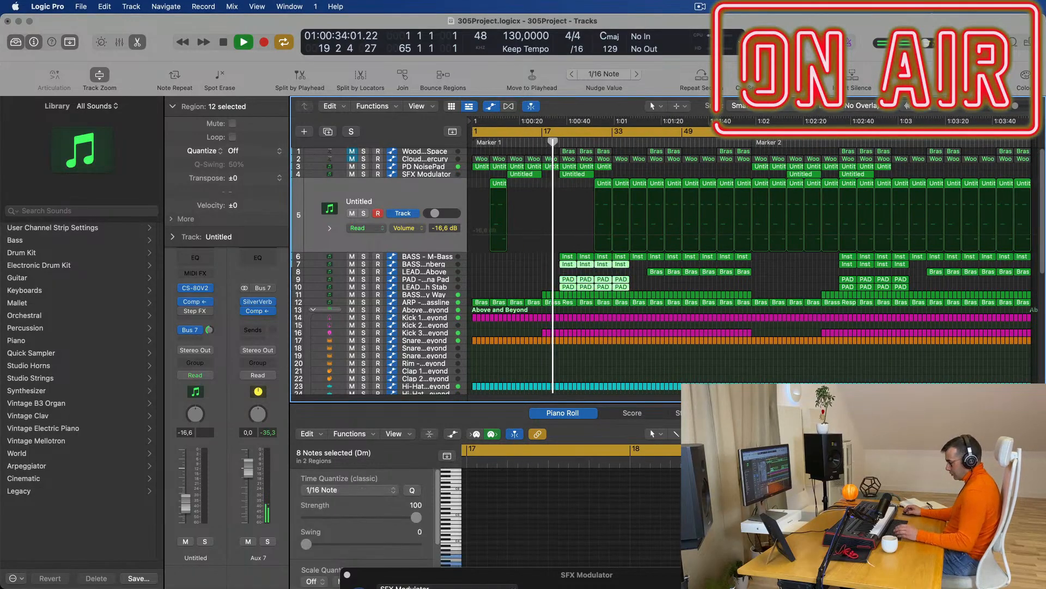
pyautogui.press('super+r')
pyautogui.press('super+r')
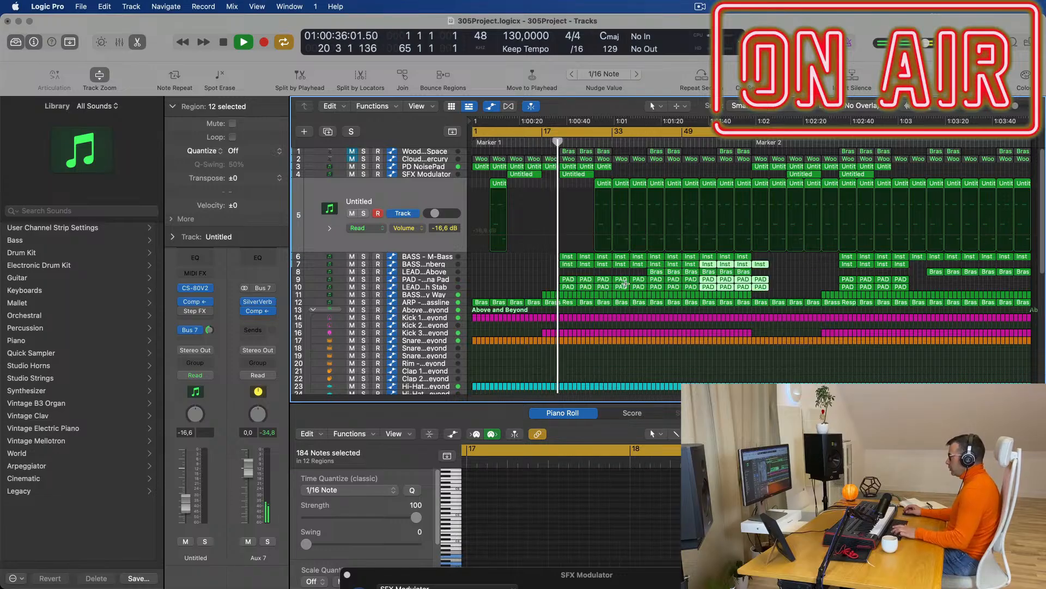
pyautogui.press('super+r')
pyautogui.press('space')
# Delete the opening regions on bass tracks 6 and 7 and PAD track 9.
pyautogui.scroll(4, 555, 263)
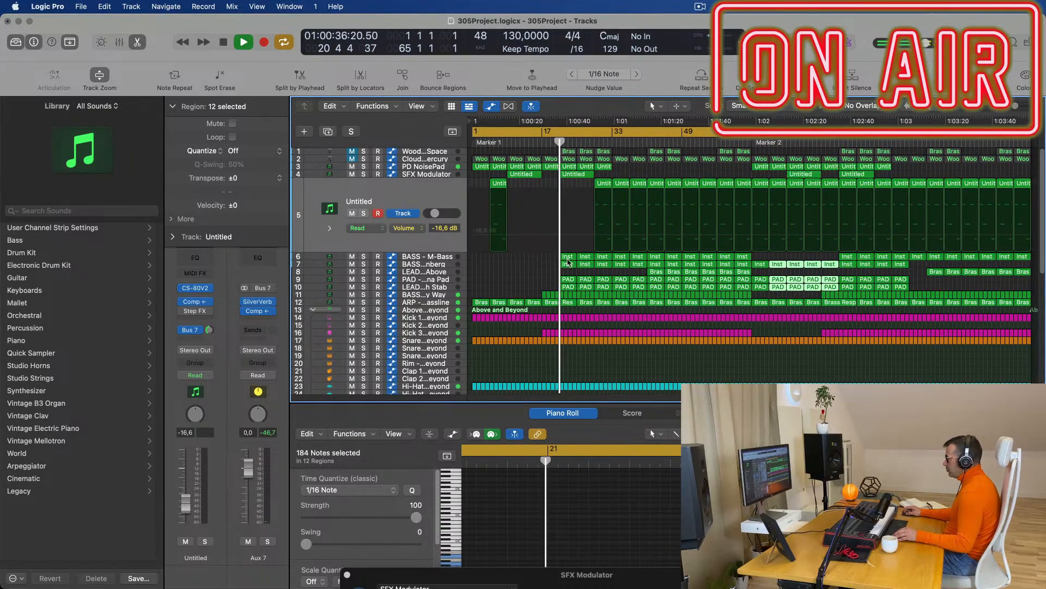
pyautogui.moveTo(543, 254); pyautogui.dragTo(589, 264)
pyautogui.press('Delete')
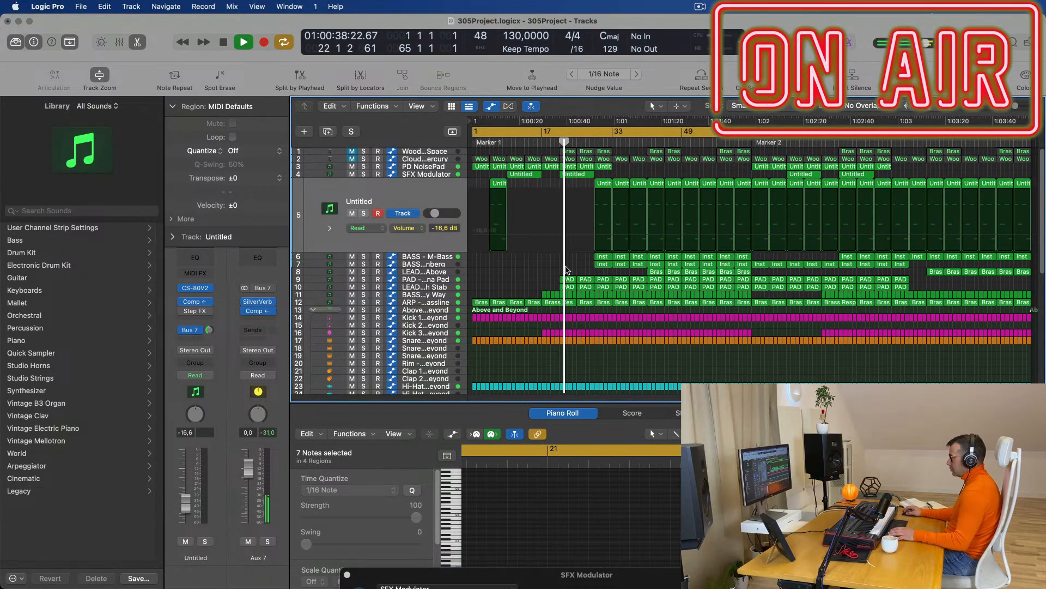
pyautogui.click(548, 142)
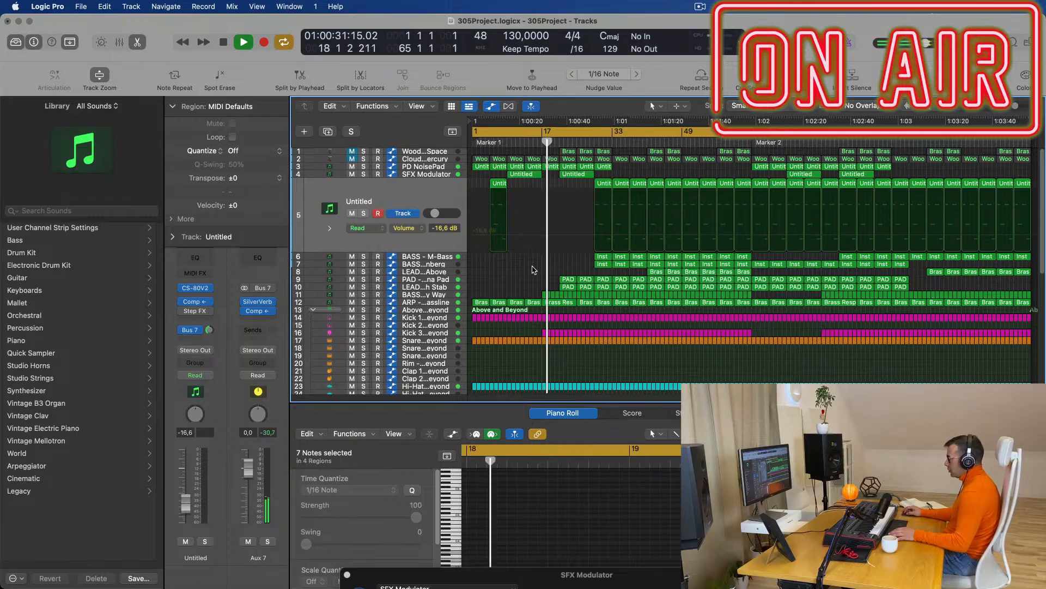
pyautogui.moveTo(550, 280); pyautogui.dragTo(586, 283)
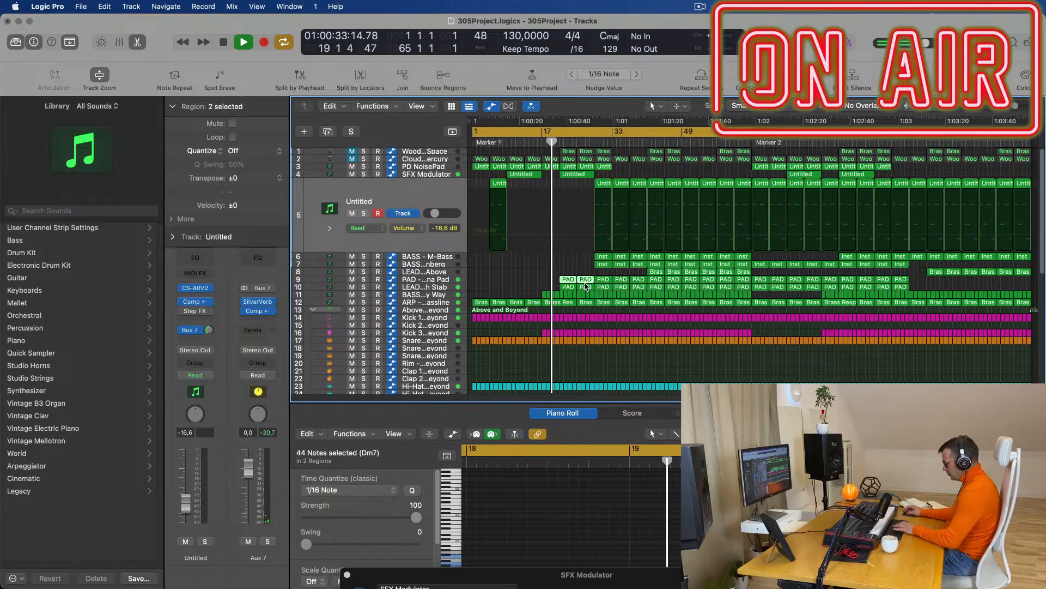
pyautogui.press('Delete')
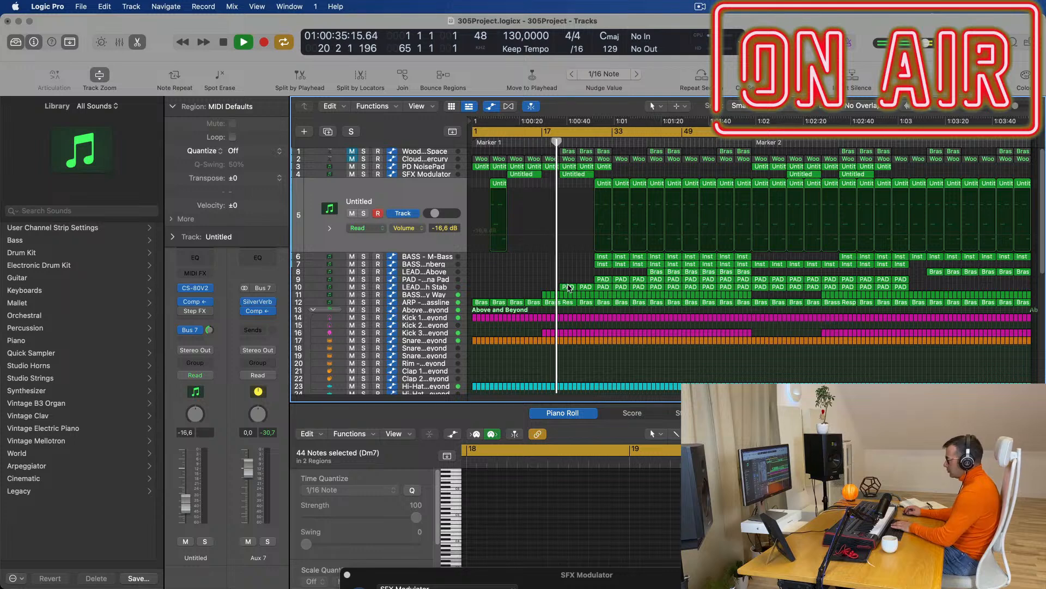
pyautogui.click(449, 288)
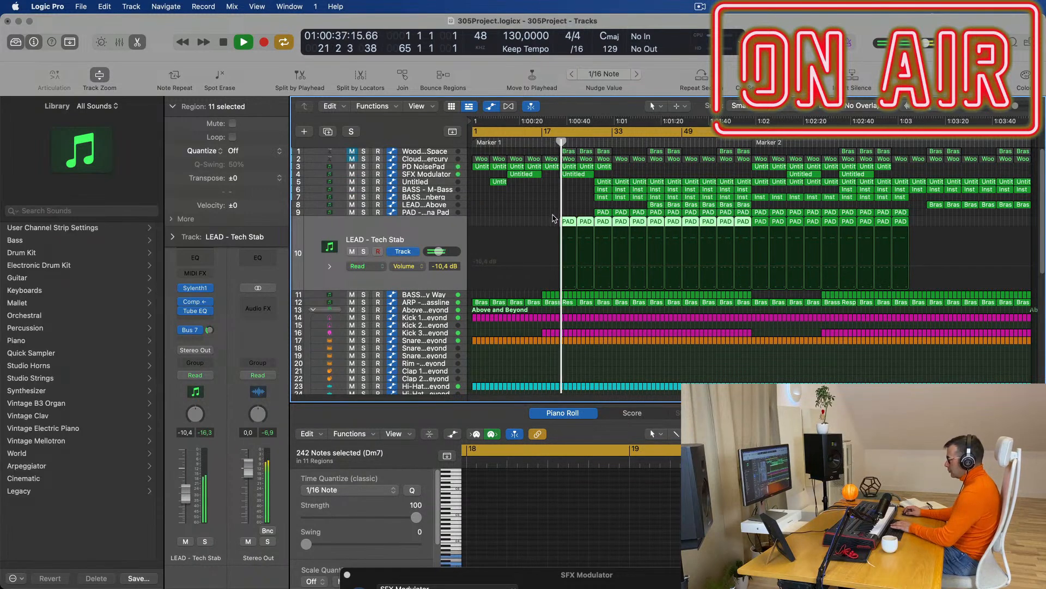
# Delete the first two LEAD - Tech Stab regions on track 10 and the Untitled SFX Modulator region on track 4.
pyautogui.moveTo(554, 218); pyautogui.dragTo(586, 226)
pyautogui.press('Delete')
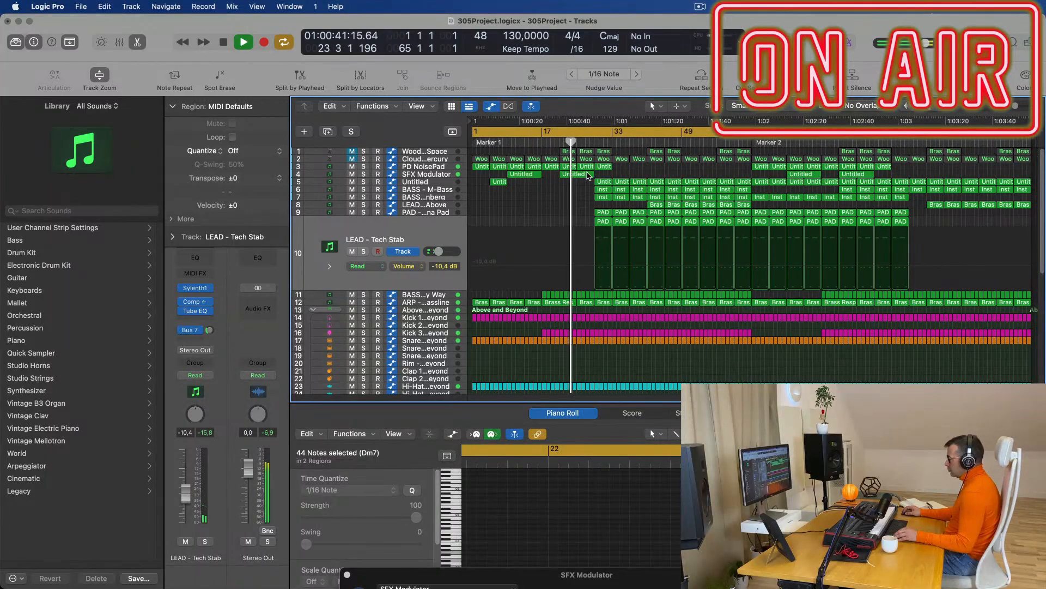
pyautogui.click(586, 175)
pyautogui.press('Delete')
# Unmute the Clouds of Mercury track and select all its regions.
pyautogui.click(561, 143)
pyautogui.scroll(5, 572, 200)
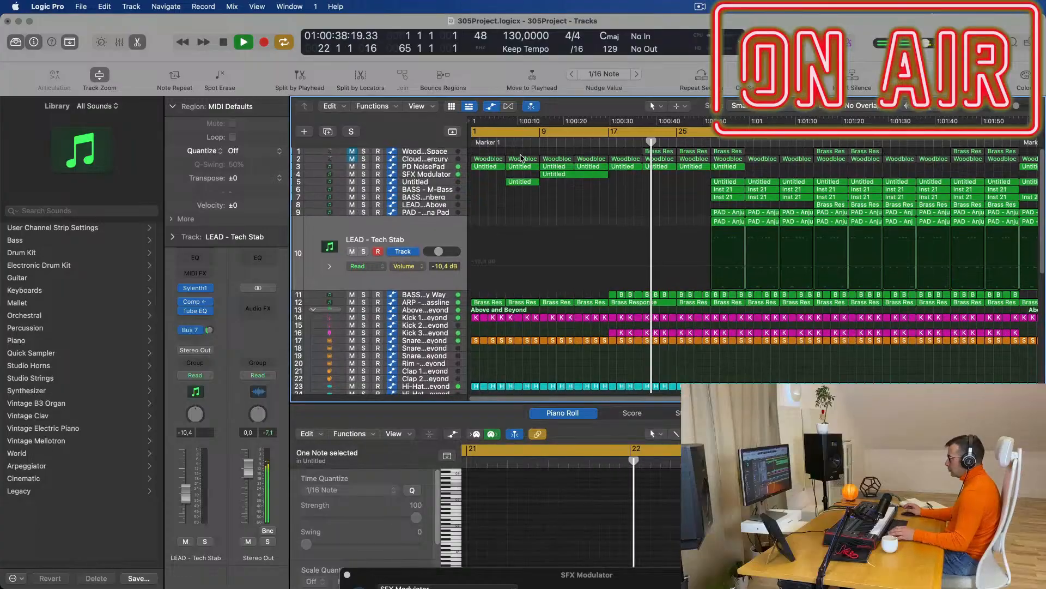
pyautogui.click(352, 158)
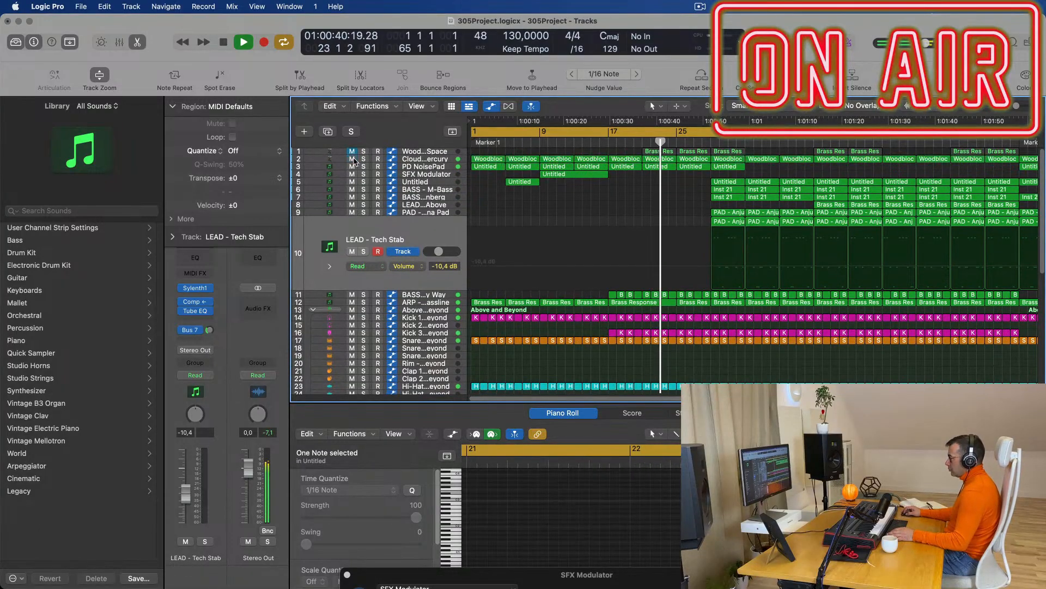
pyautogui.click(429, 159)
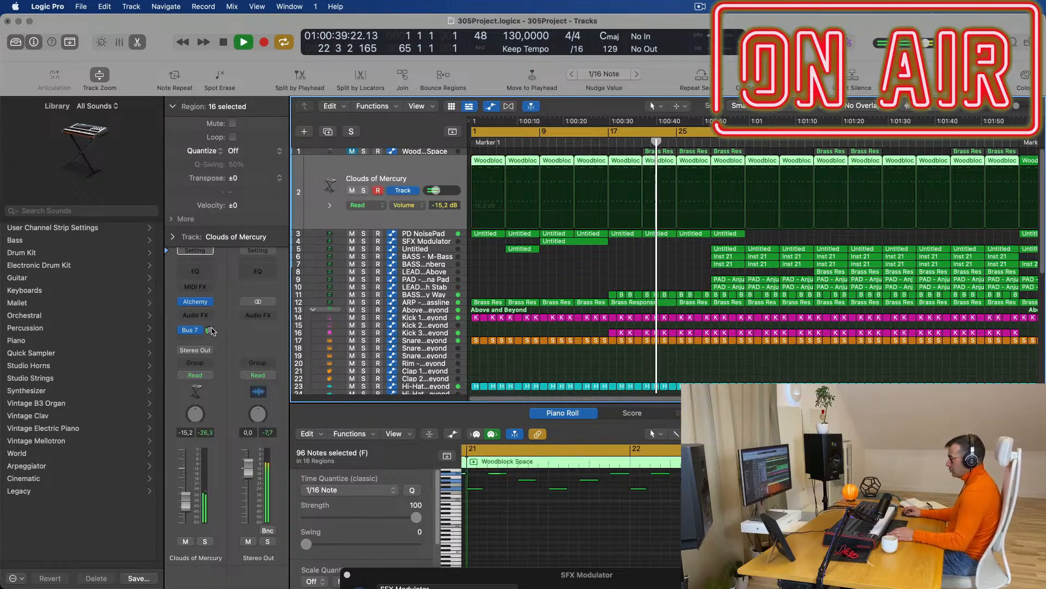
# Turn down the Clouds of Mercury Bus 7 reverb send and stop playback.
pyautogui.click(209, 329)
pyautogui.moveTo(212, 304)
pyautogui.mouseDown()
pyautogui.moveTo(211, 328)
pyautogui.moveTo(222, 315)
pyautogui.mouseUp()
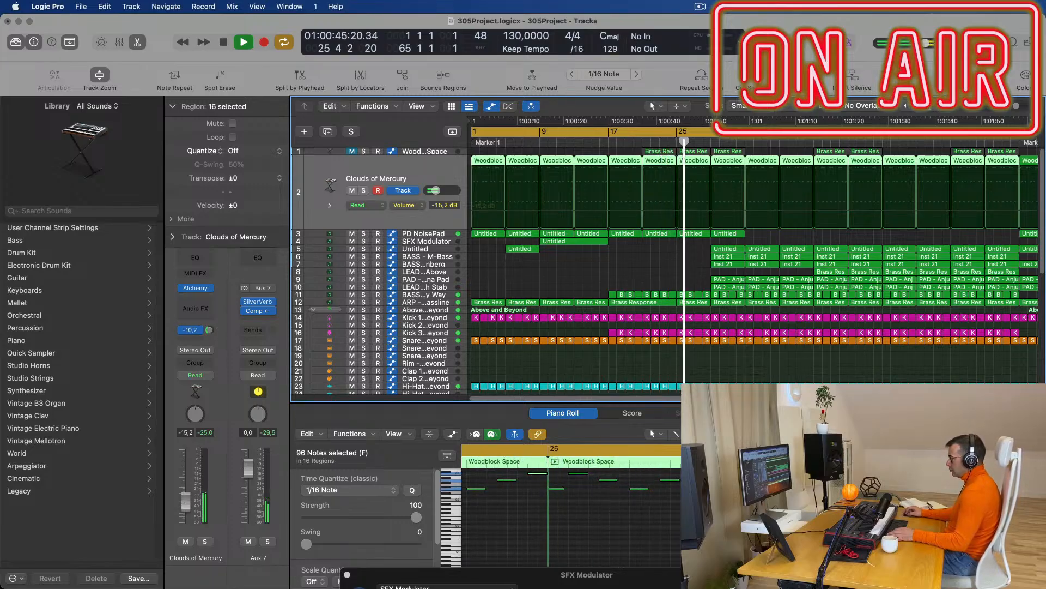
pyautogui.press('space')
pyautogui.press('space')
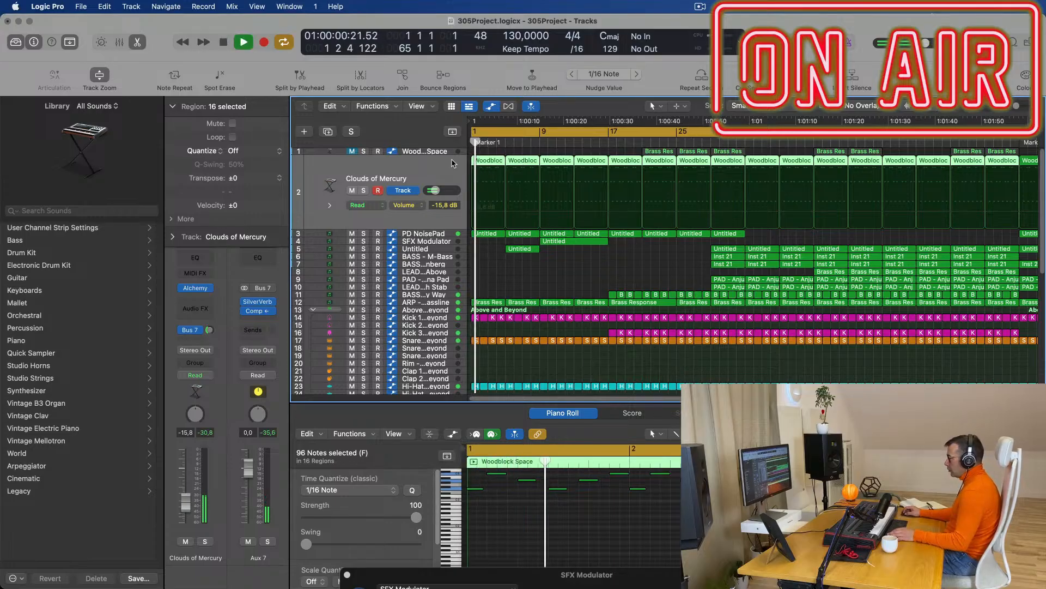
# Delete the first Woodblock Space regions in bars 5–20 on track 2.
pyautogui.click(492, 151)
pyautogui.click(493, 161)
pyautogui.press('Delete')
pyautogui.moveTo(494, 161); pyautogui.dragTo(619, 183)
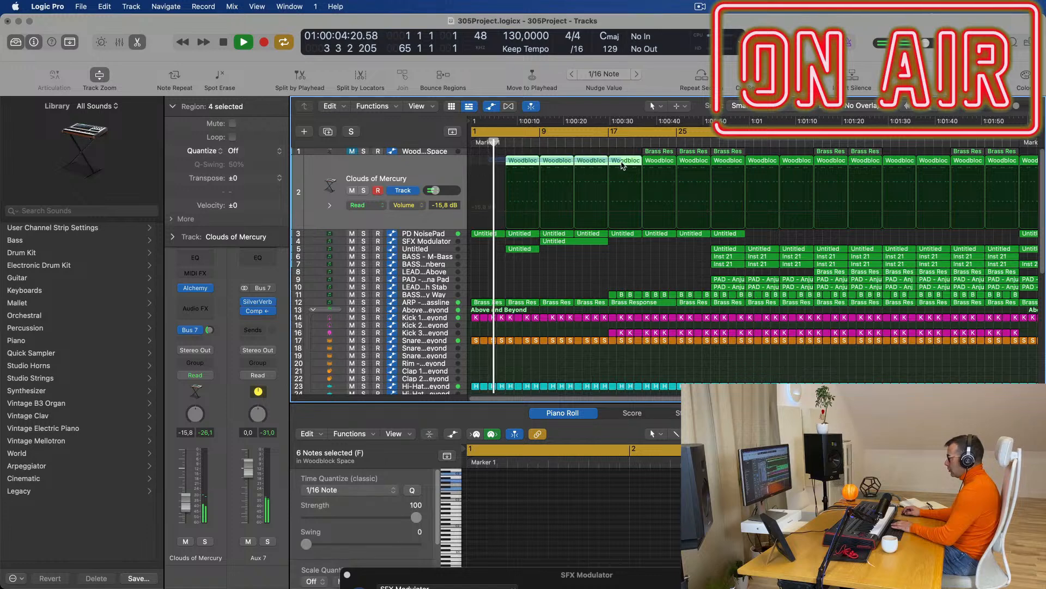
pyautogui.press('Delete')
# Delete the remaining early Woodblock Space regions on track 2.
pyautogui.scroll(-1, 599, 174)
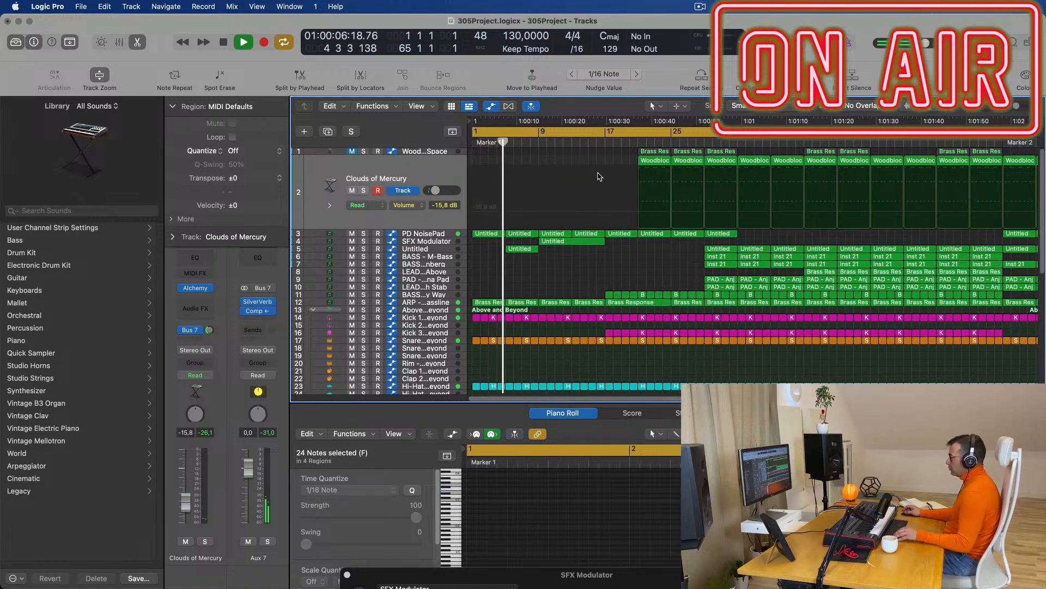
pyautogui.scroll(-2, 605, 163)
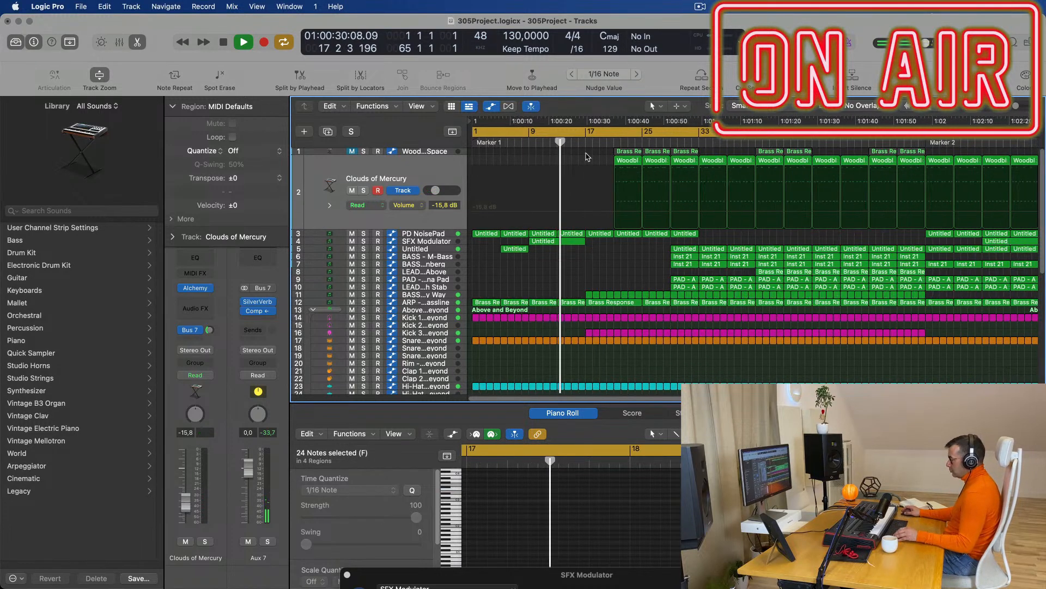
pyautogui.scroll(3, 612, 210)
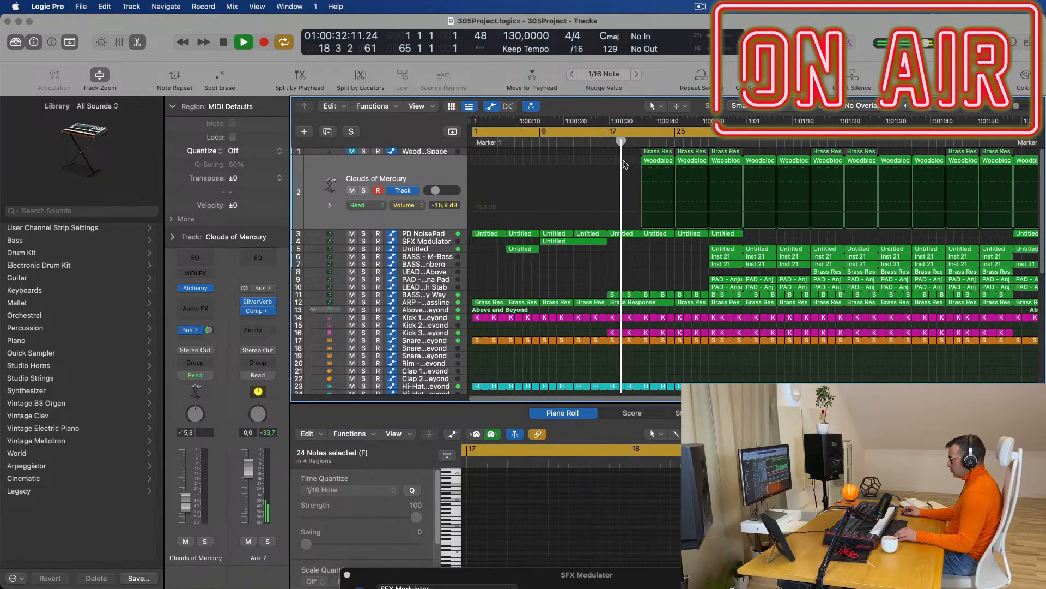
pyautogui.click(600, 160)
pyautogui.press('Return')
pyautogui.moveTo(638, 161); pyautogui.dragTo(701, 169)
pyautogui.press('Delete')
pyautogui.scroll(-5, 652, 178)
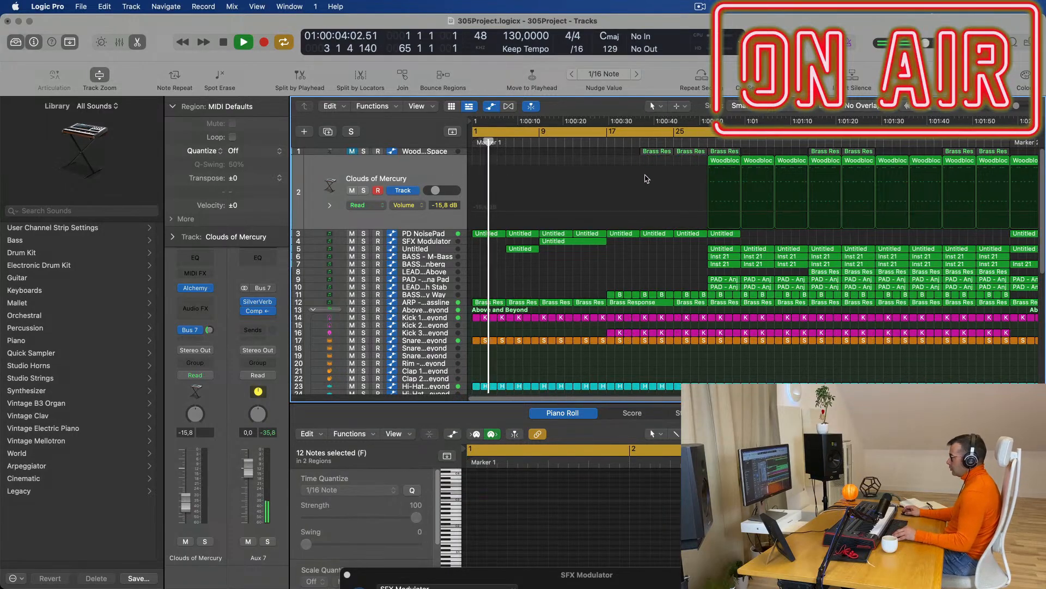
pyautogui.scroll(1, 581, 194)
pyautogui.scroll(-4, 582, 194)
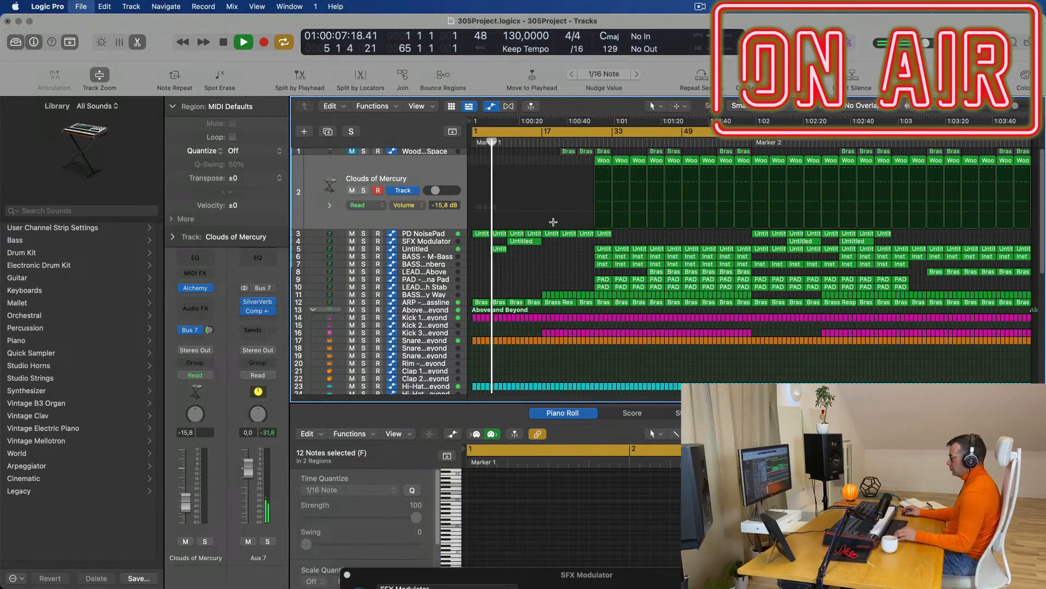
pyautogui.scroll(3, 553, 223)
pyautogui.scroll(-2, 594, 269)
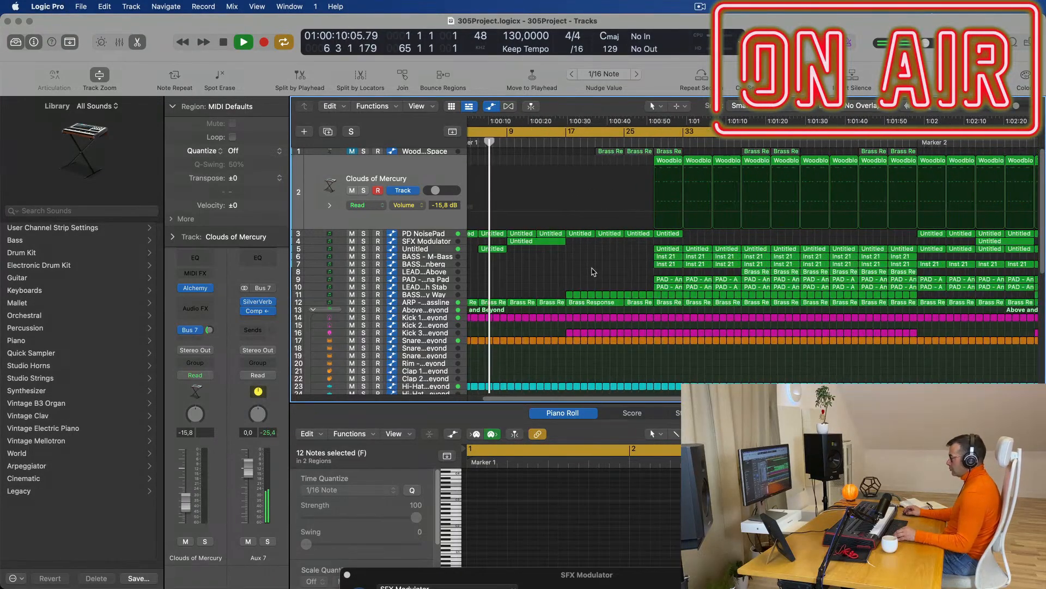
pyautogui.scroll(3, 553, 271)
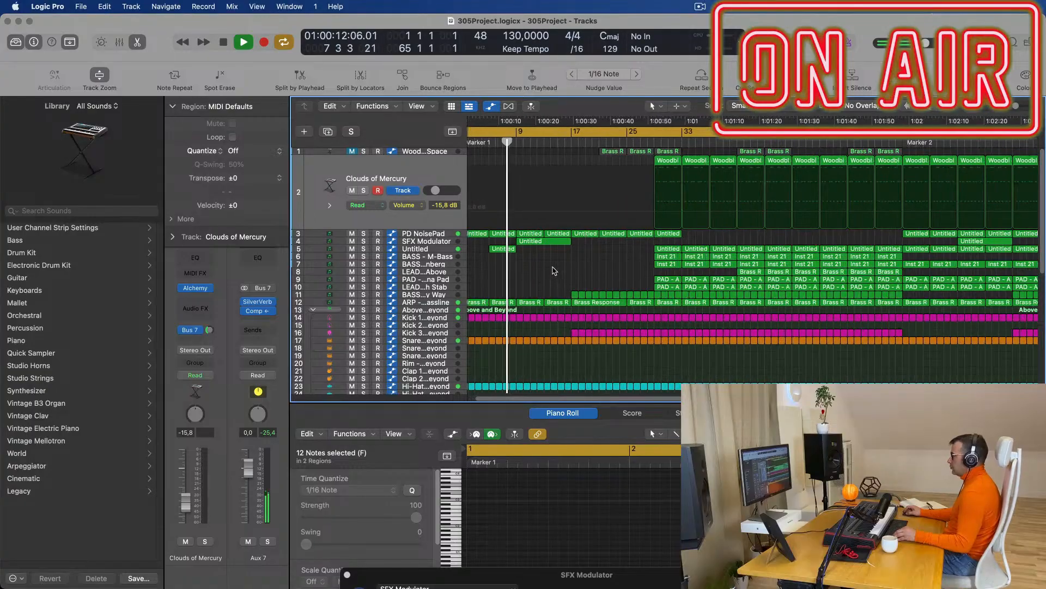
pyautogui.scroll(-4, 554, 271)
pyautogui.scroll(1, 552, 270)
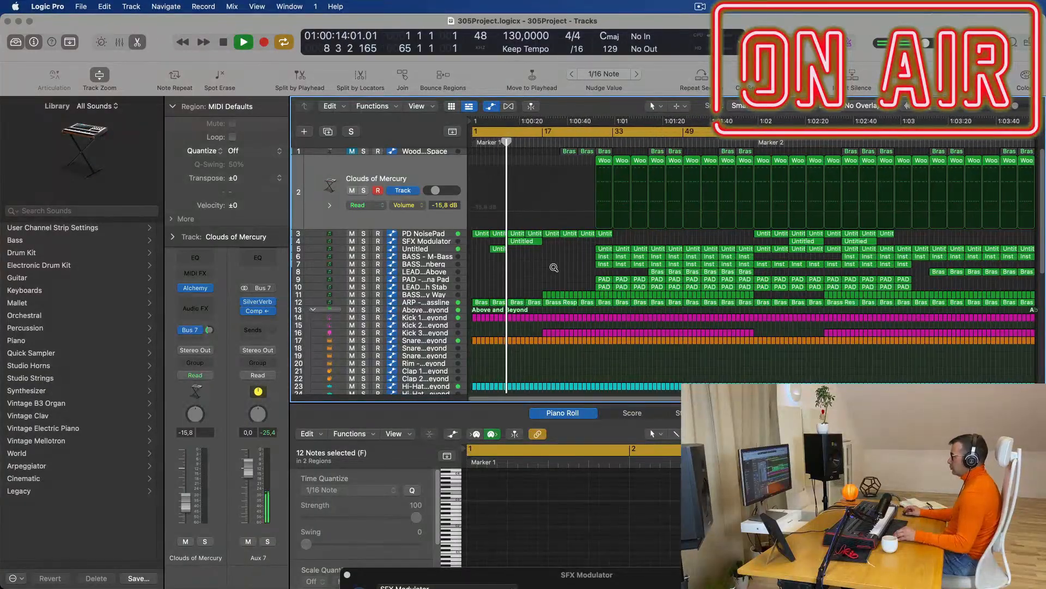
pyautogui.scroll(2, 546, 267)
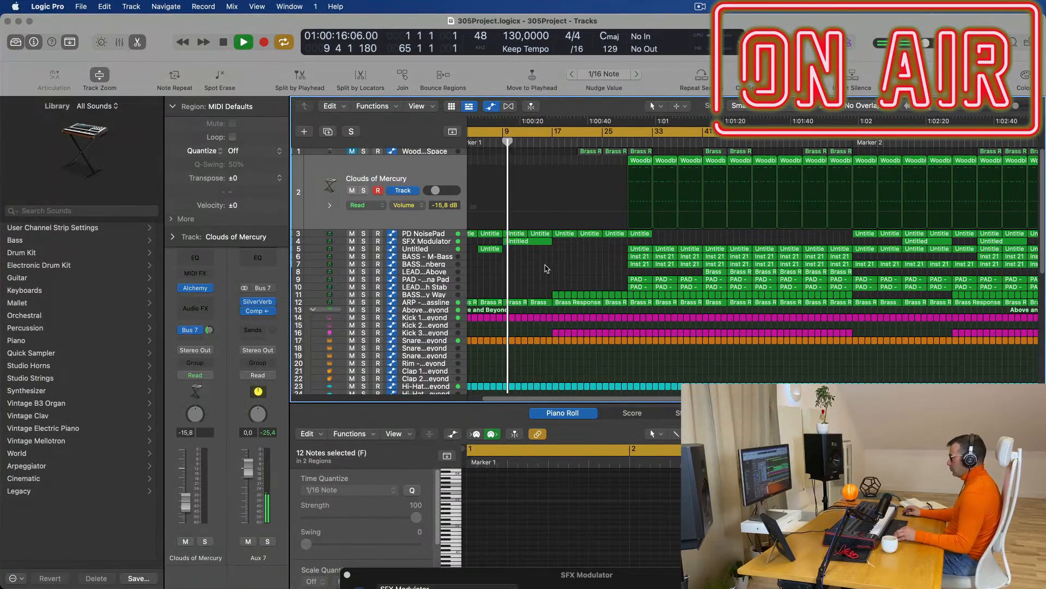
pyautogui.scroll(-5, 548, 268)
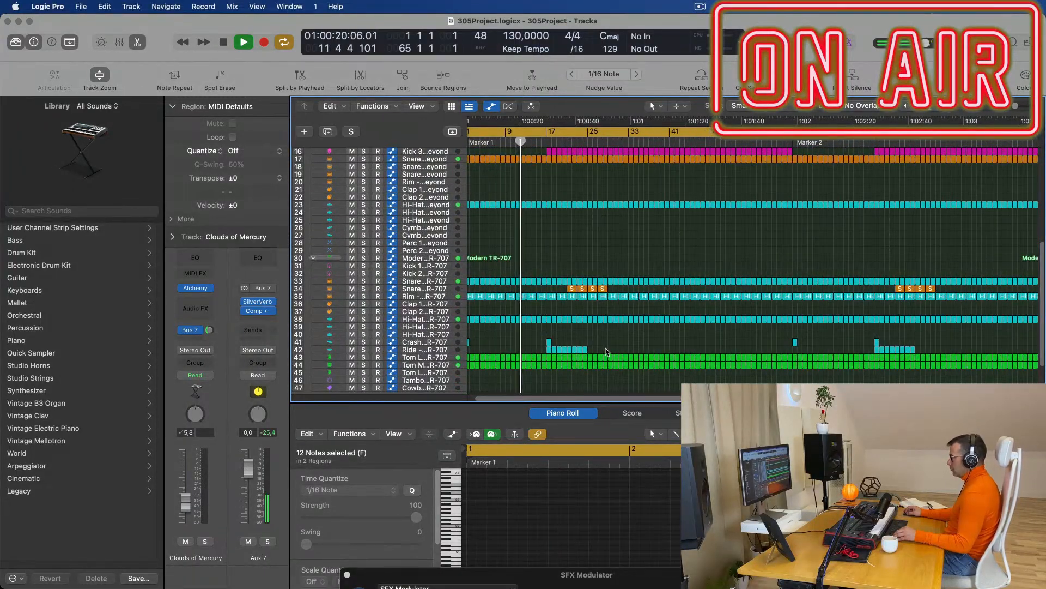
# Rename all regions after their tracks with Name Regions by Tracks, then show the ARP - Fat Bassline automation.
pyautogui.click(547, 351)
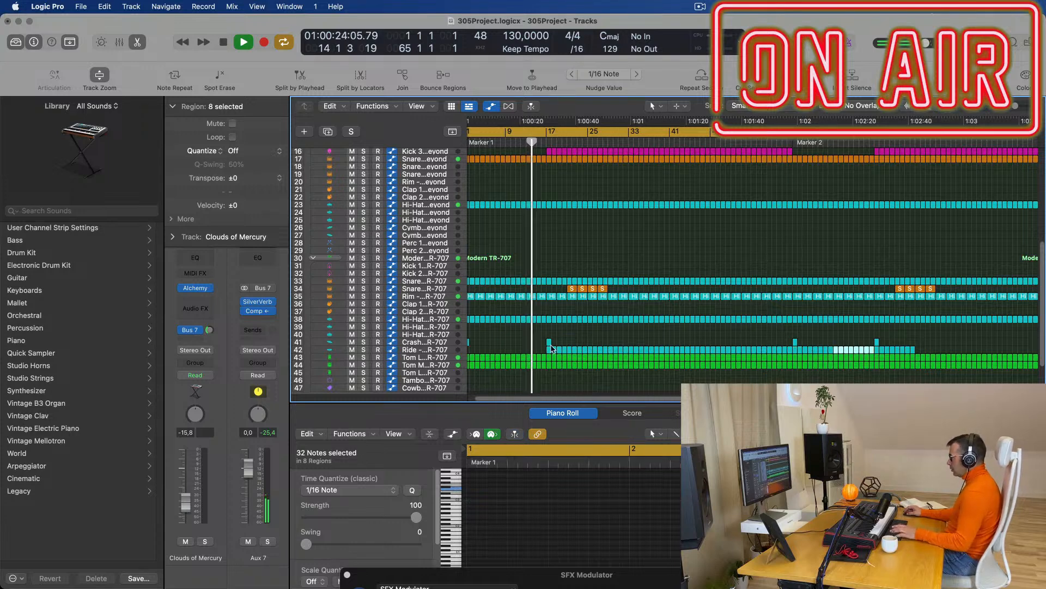
pyautogui.scroll(5, 599, 306)
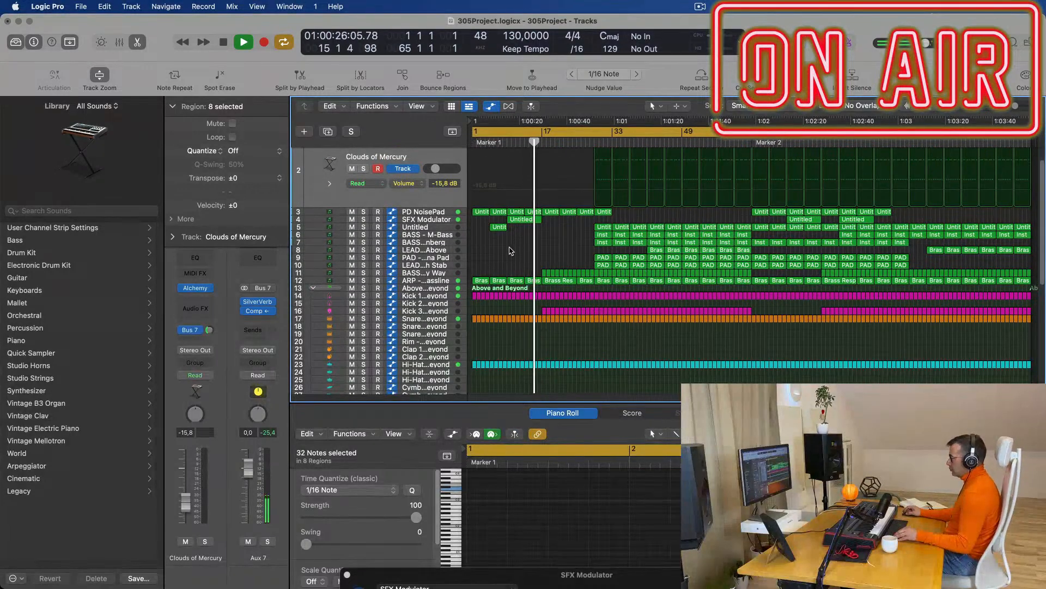
pyautogui.press('super+a')
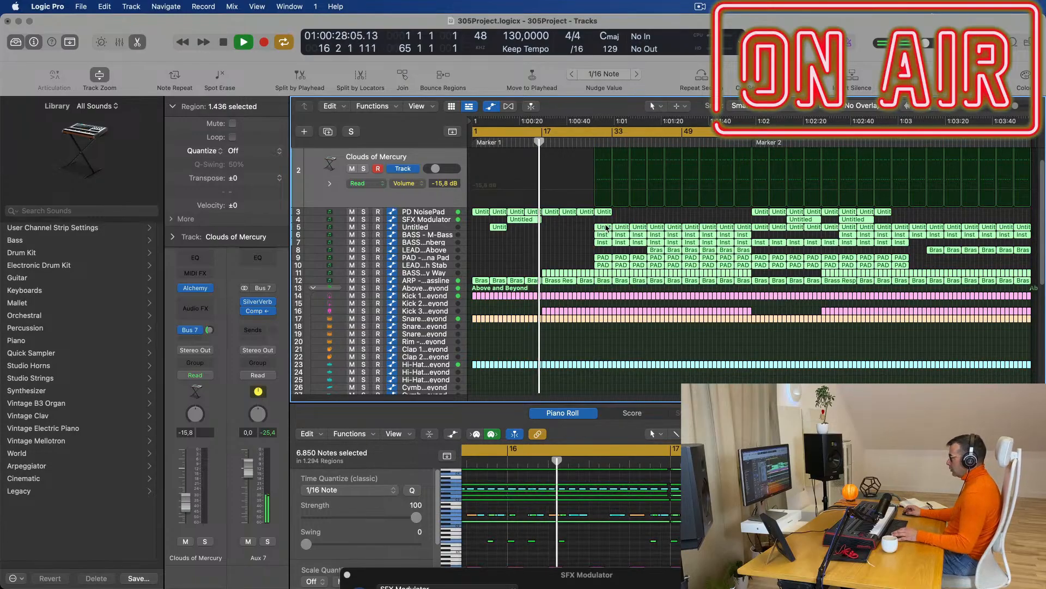
pyautogui.rightClick(609, 226)
pyautogui.click(617, 232)
pyautogui.rightClick(616, 232)
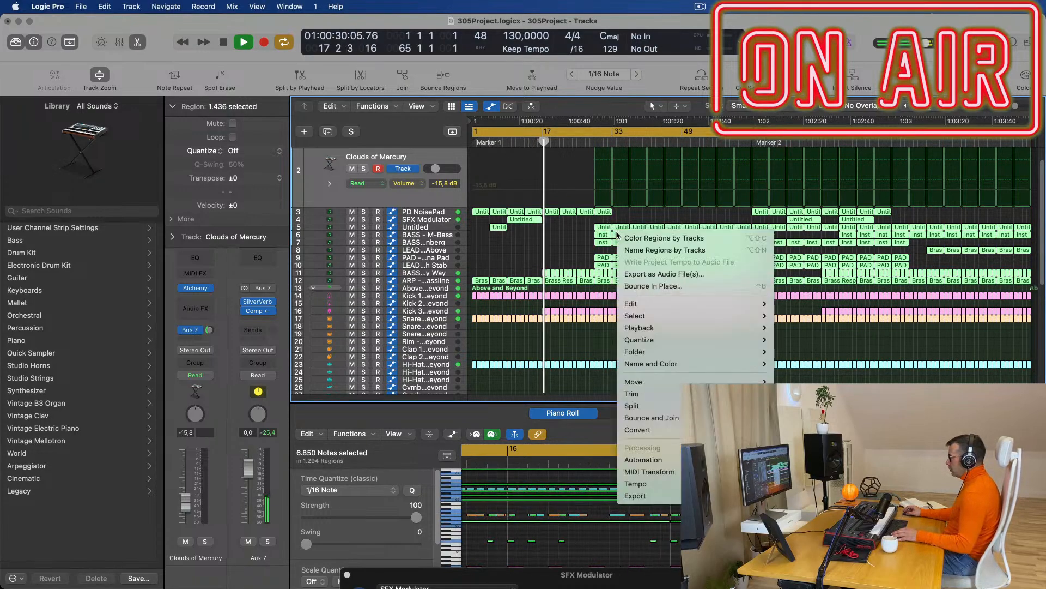
pyautogui.click(627, 250)
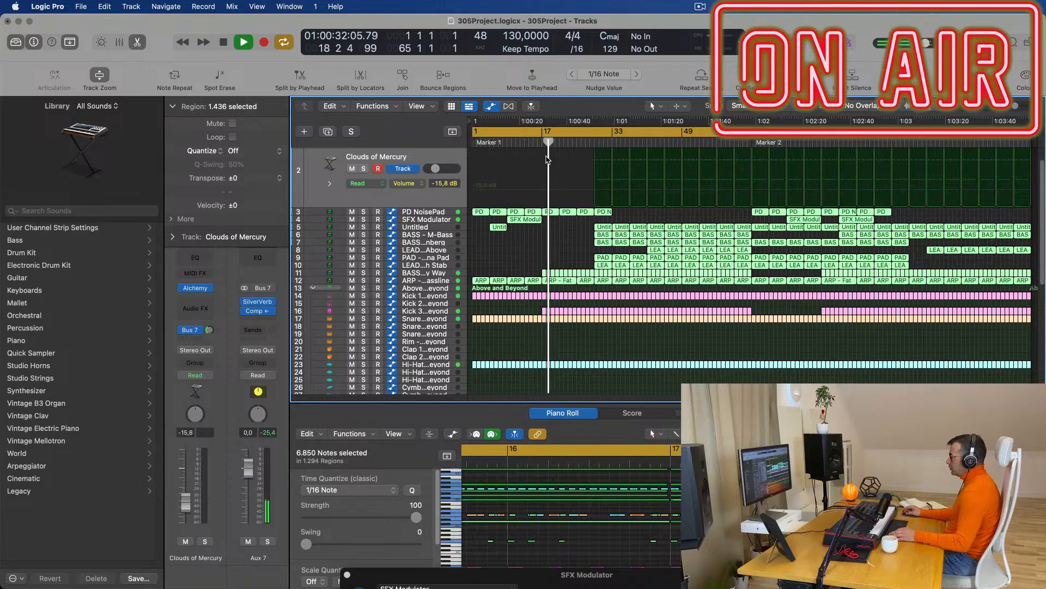
pyautogui.click(444, 282)
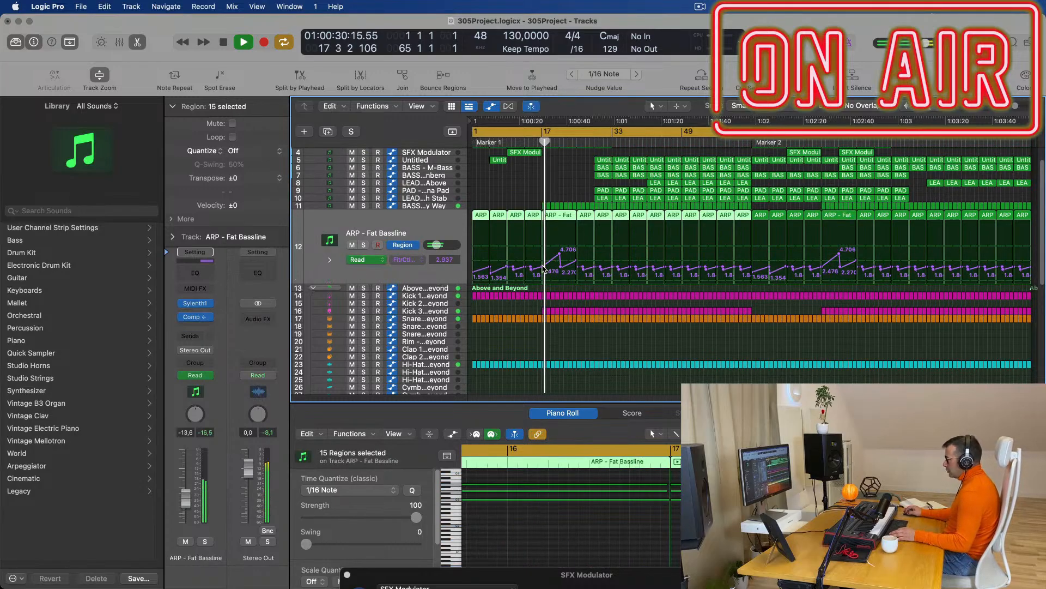
# Reshape the ARP filter cutoff: stretch the 2.476 point to bar 25 and lower 4.706 to 2.011.
pyautogui.moveTo(545, 266); pyautogui.dragTo(579, 267)
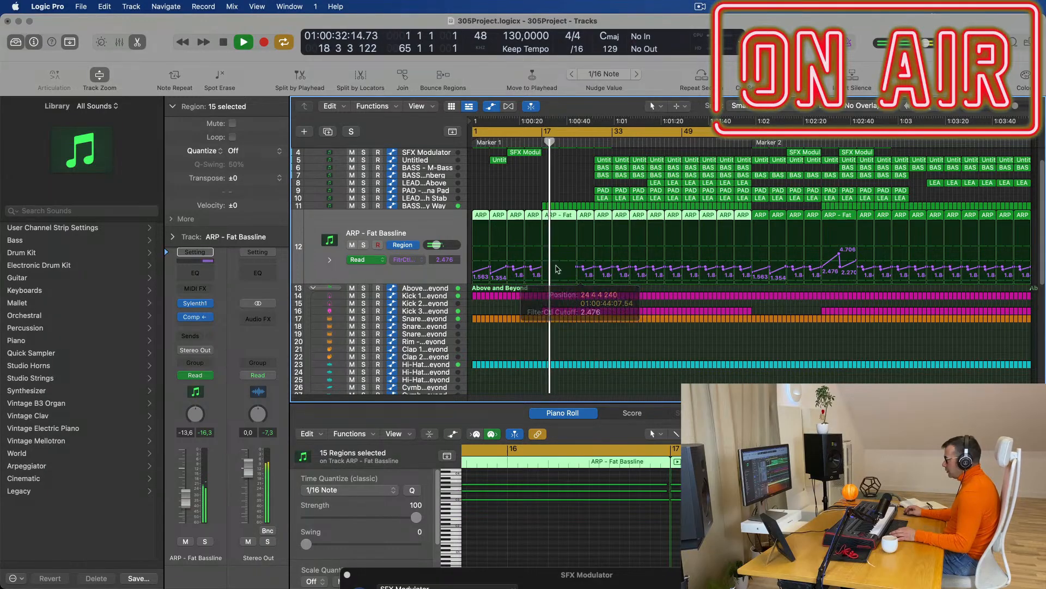
pyautogui.press('super+Right')
pyautogui.press('super+Right')
pyautogui.press('super+Right')
pyautogui.press('super+Right')
pyautogui.press('super+Right')
pyautogui.press('super+Right')
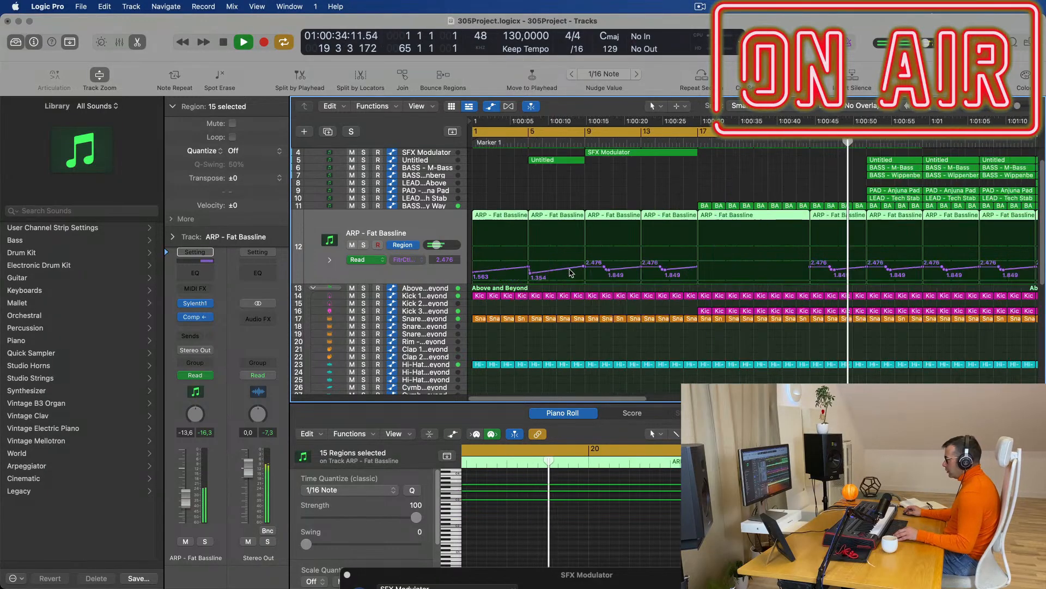
pyautogui.hscroll(-5, 667, 277)
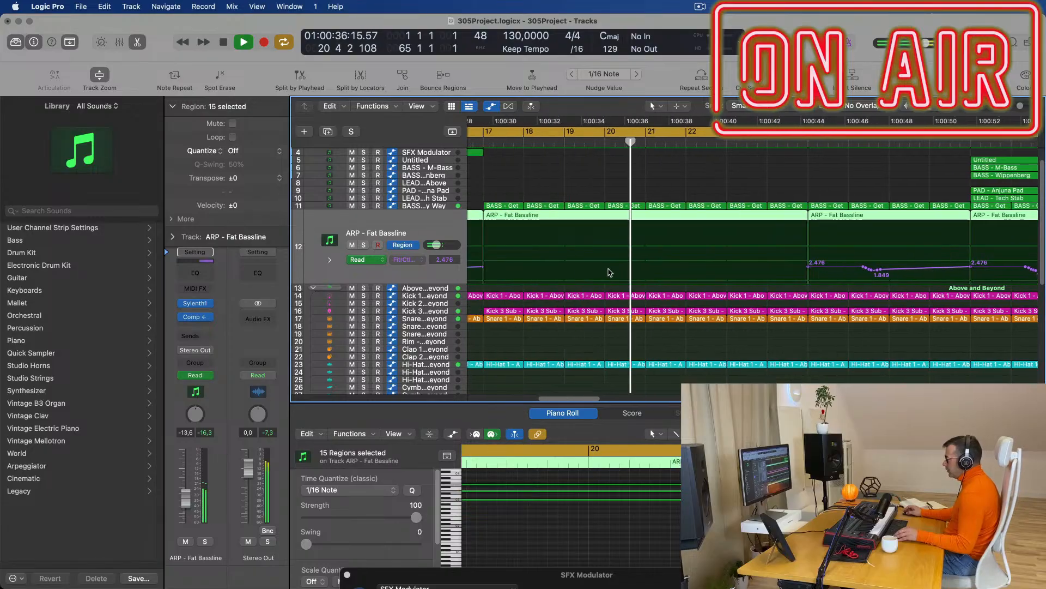
pyautogui.moveTo(570, 266); pyautogui.dragTo(726, 267)
pyautogui.press('Return')
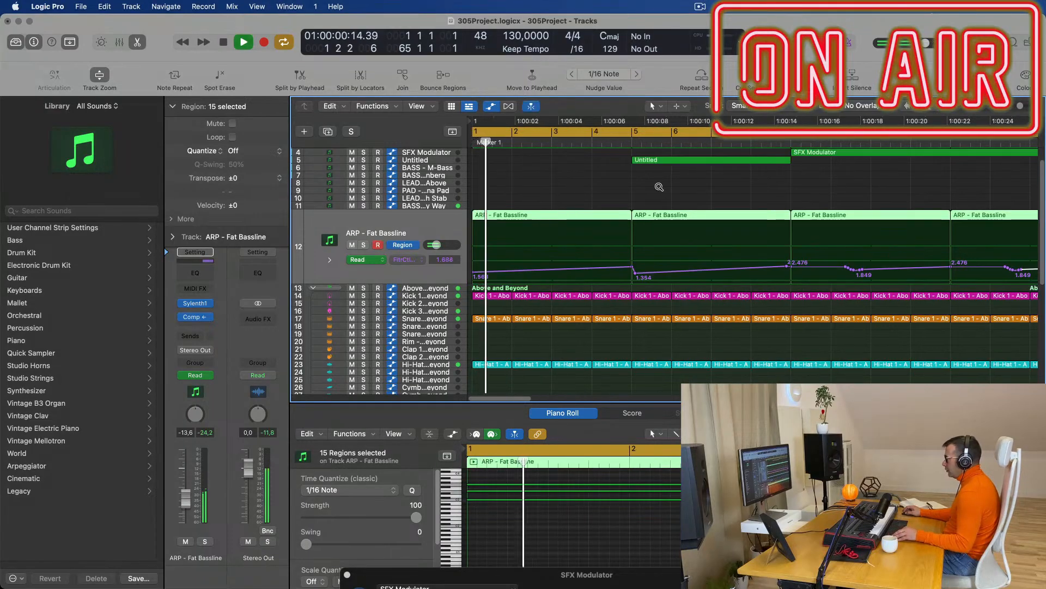
pyautogui.press('super+Left')
pyautogui.press('super+Left')
pyautogui.press('super+Left')
pyautogui.press('super+Left')
pyautogui.press('super+Left')
pyautogui.click(558, 142)
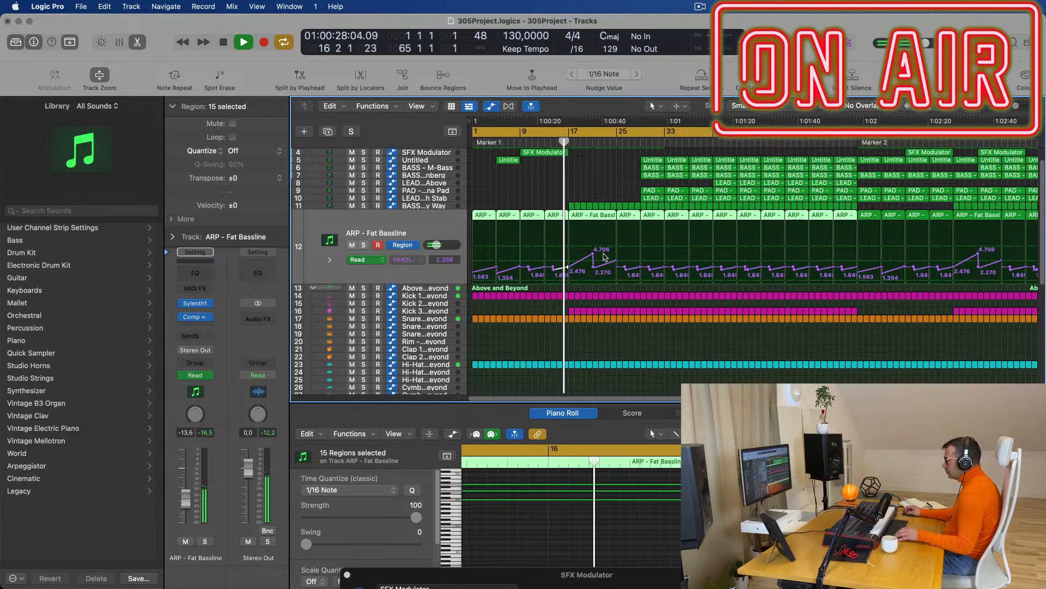
pyautogui.moveTo(594, 262); pyautogui.dragTo(593, 268)
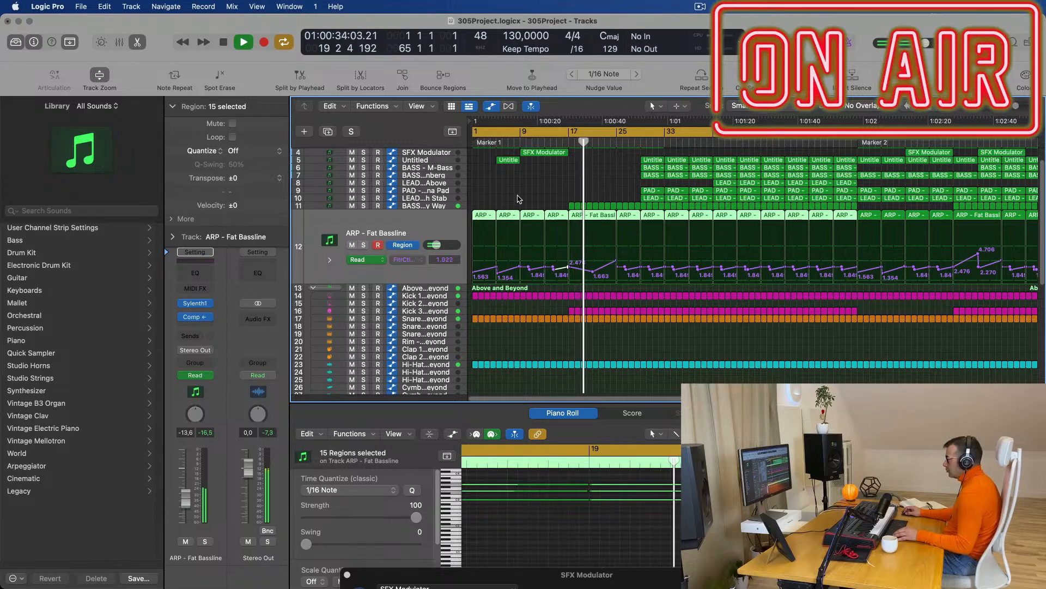
# Delete the small early regions on track 11.
pyautogui.moveTo(553, 203); pyautogui.dragTo(613, 206)
pyautogui.press('Delete')
pyautogui.scroll(-2, 578, 203)
# Copy the two BASS regions near bar 25 to bar 17, then undo the copy.
pyautogui.scroll(3, 580, 204)
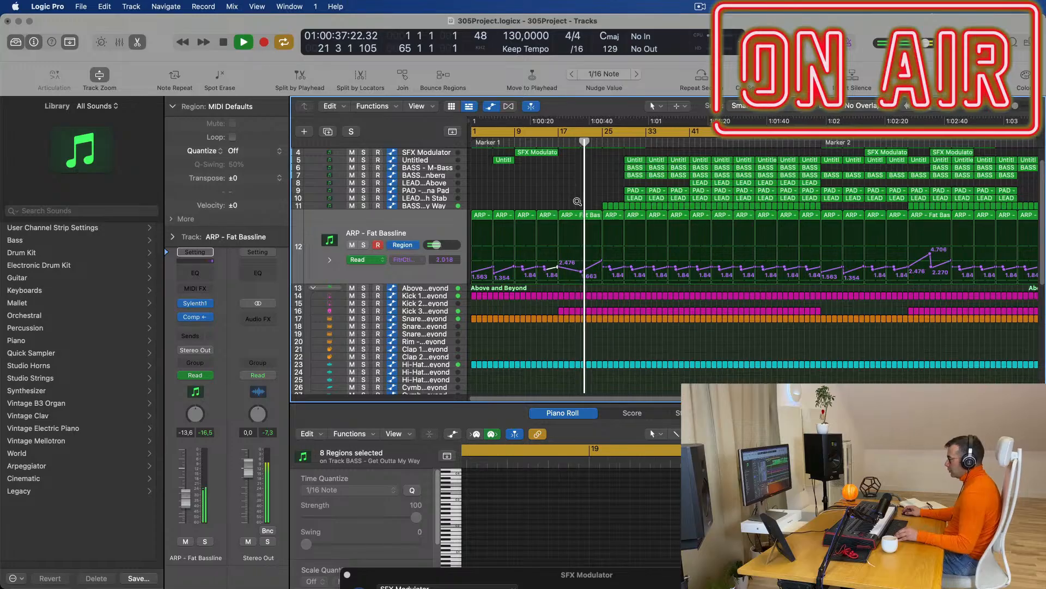
pyautogui.scroll(2, 583, 201)
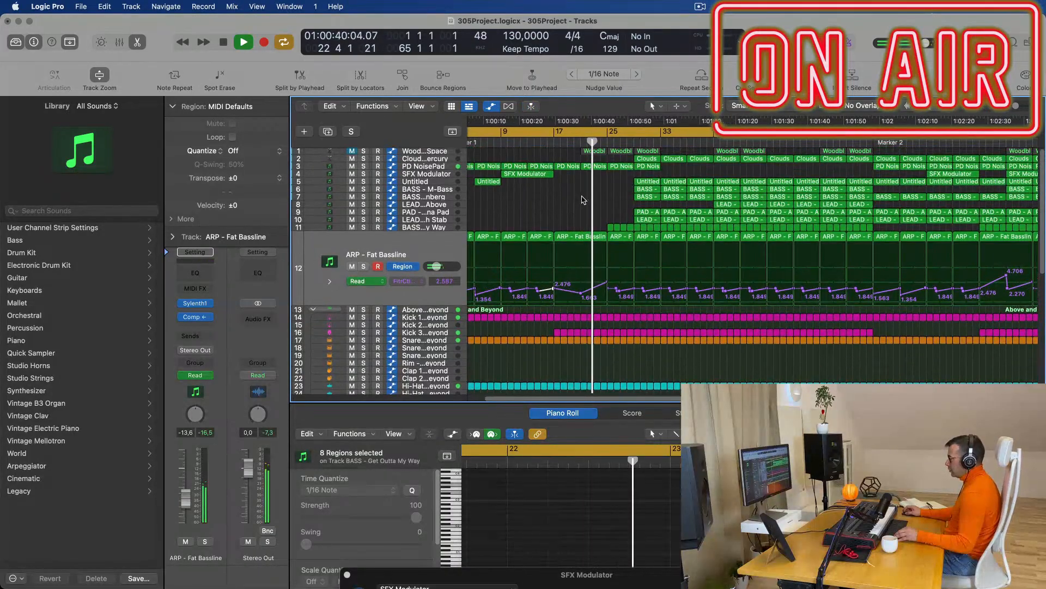
pyautogui.click(547, 142)
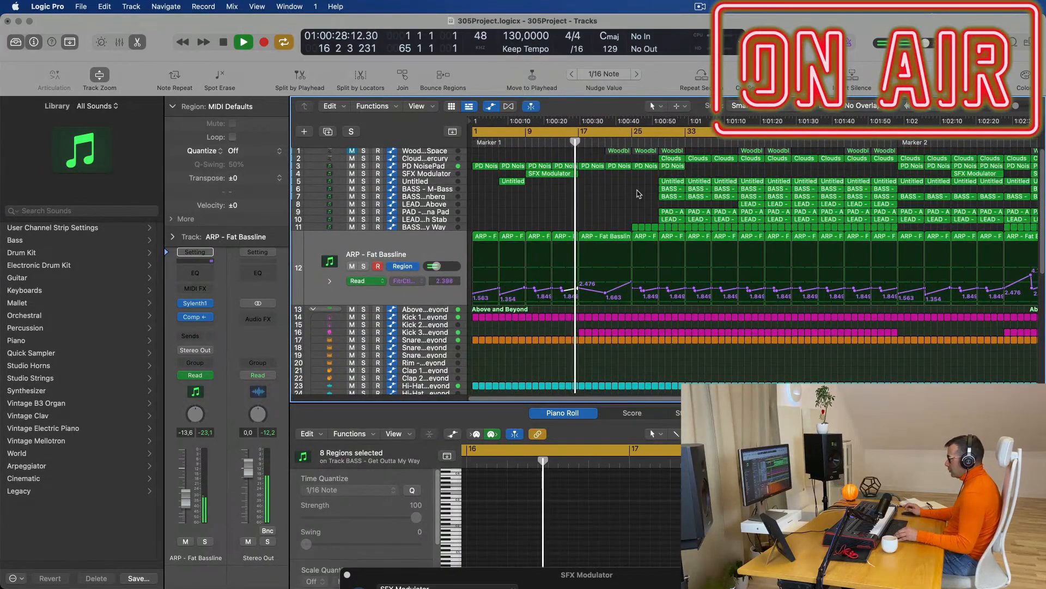
pyautogui.moveTo(641, 191); pyautogui.dragTo(594, 192)
pyautogui.moveTo(571, 141); pyautogui.dragTo(571, 141)
pyautogui.click(572, 141)
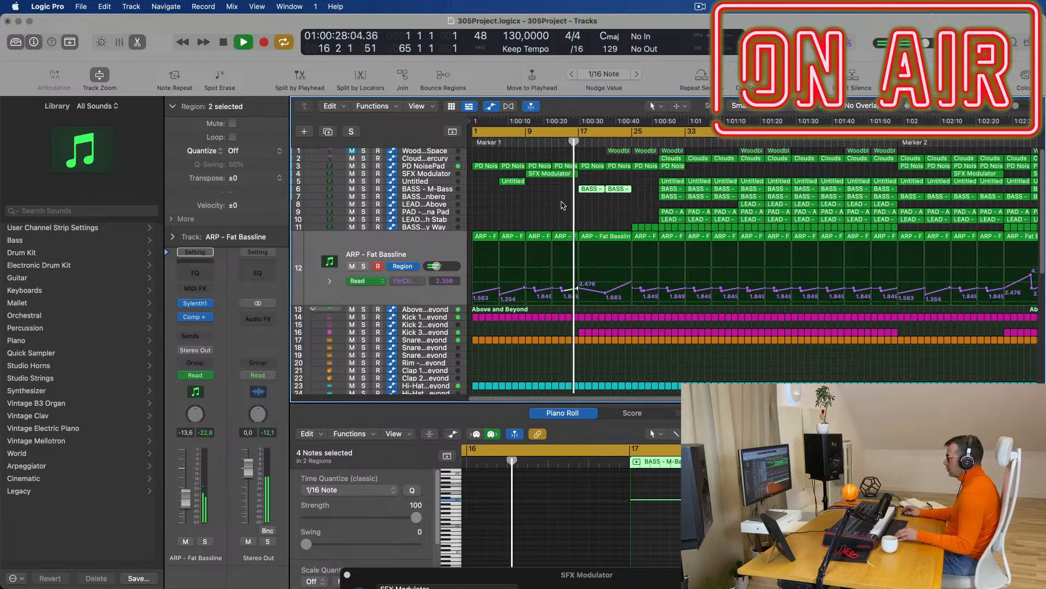
pyautogui.scroll(-5, 564, 205)
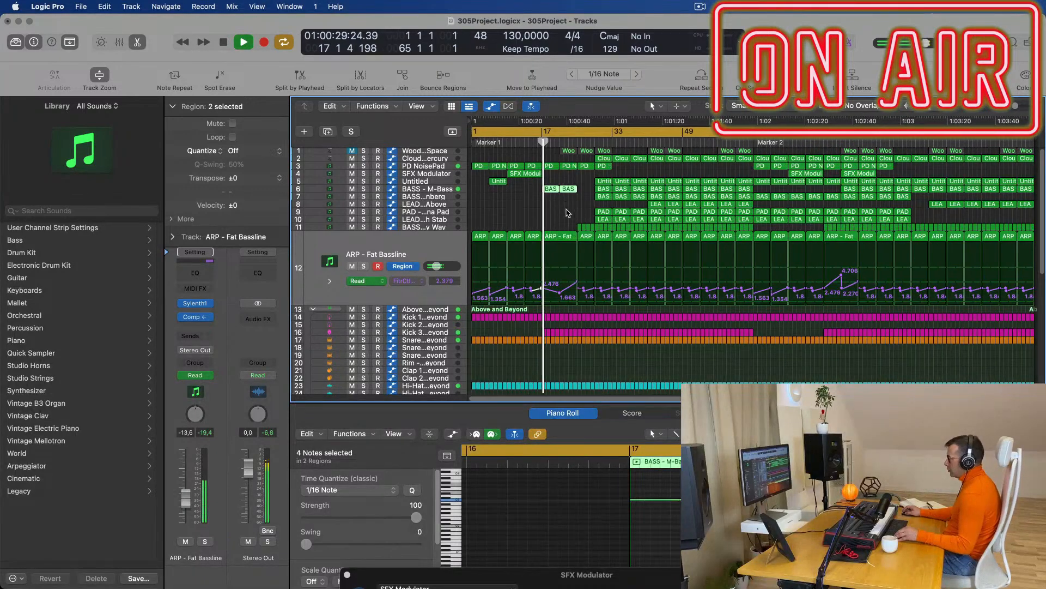
pyautogui.scroll(2, 570, 213)
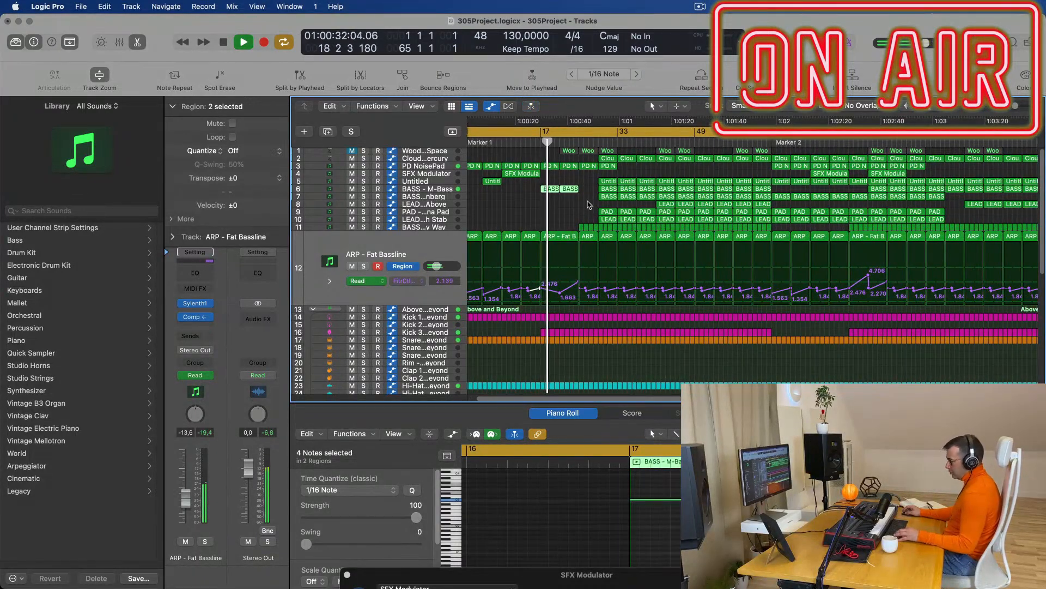
pyautogui.press('super+z')
# Delete the first regions of tracks 5–7, the early PAD and LEAD regions, and the early Clouds region.
pyautogui.moveTo(590, 180); pyautogui.dragTo(607, 197)
pyautogui.press('Delete')
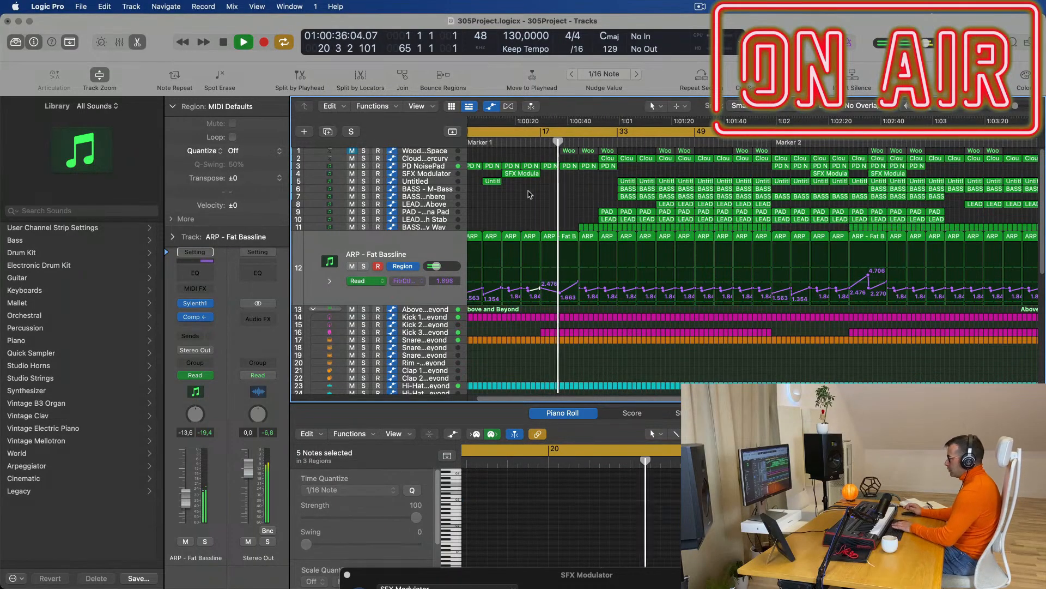
pyautogui.click(605, 218)
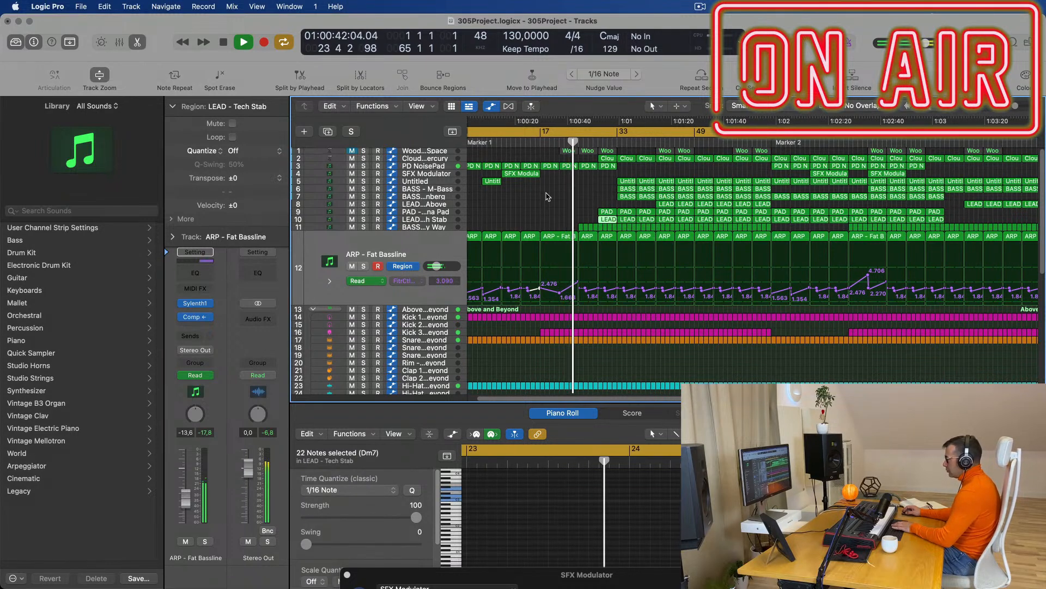
pyautogui.press('Delete')
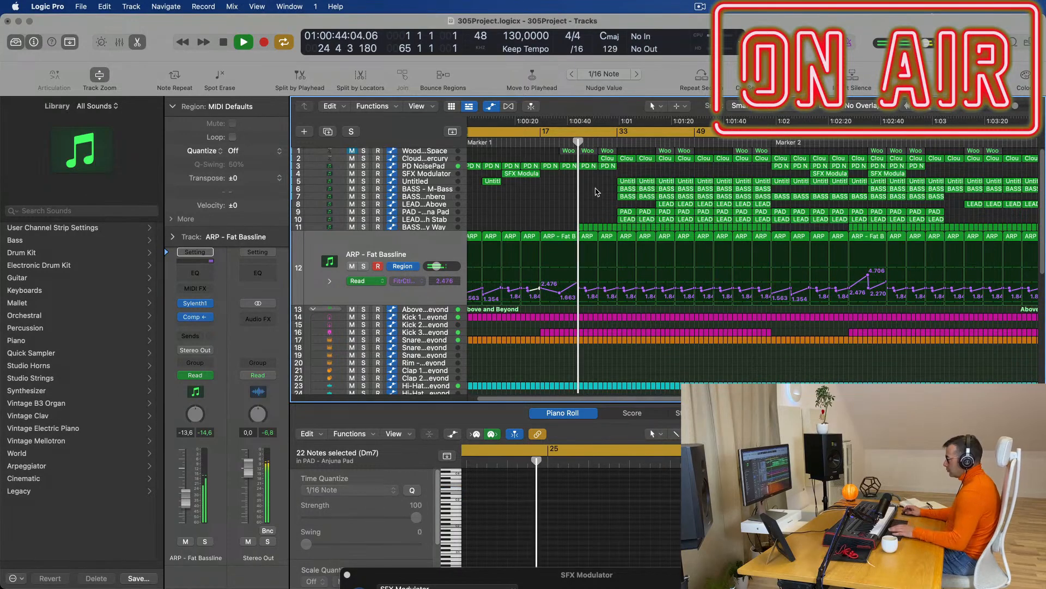
pyautogui.click(609, 159)
pyautogui.press('Delete')
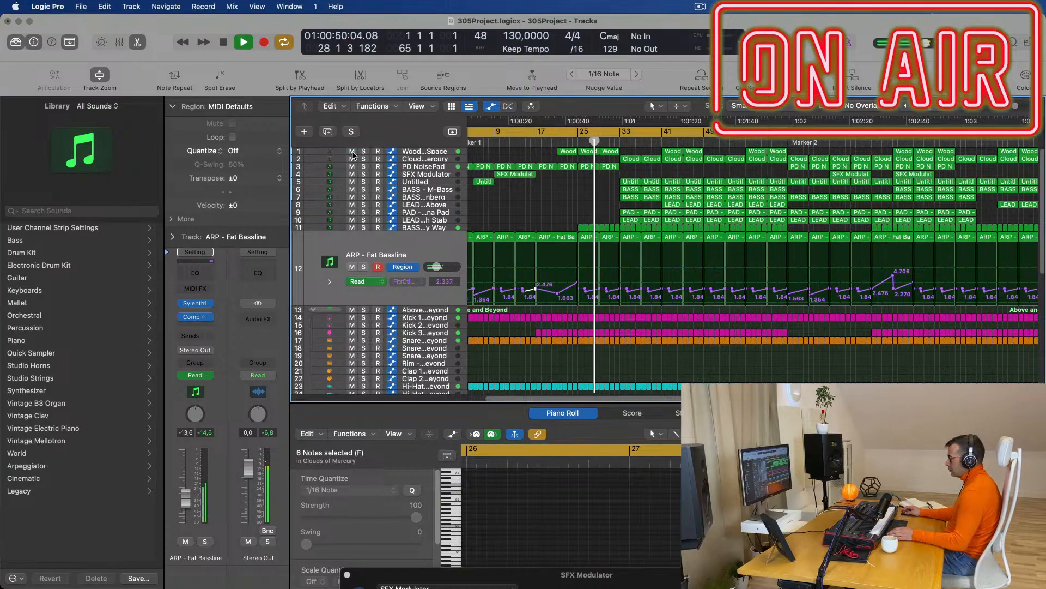
# Delete the three Wood regions near bars 21–24 and zoom out to bars 1–49.
pyautogui.click(537, 143)
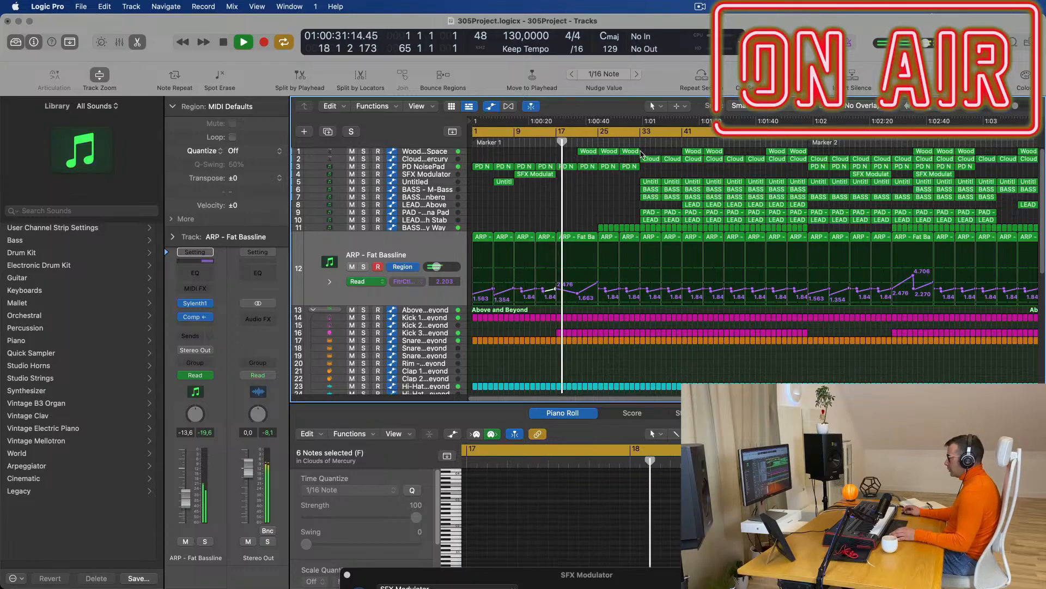
pyautogui.moveTo(583, 155); pyautogui.dragTo(626, 157)
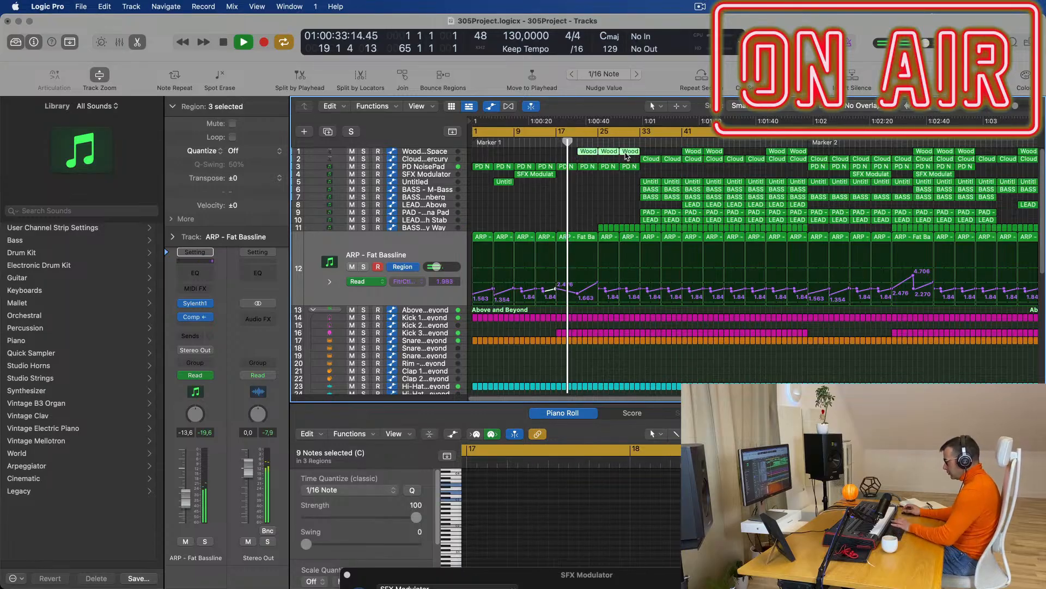
pyautogui.press('Delete')
pyautogui.press('super+Left')
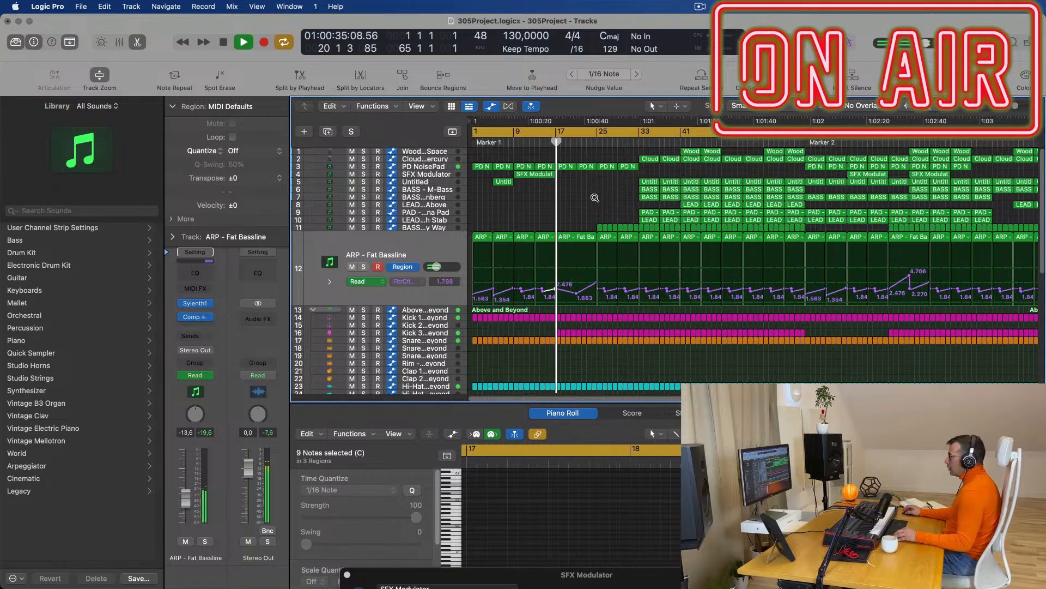
pyautogui.scroll(3, 565, 195)
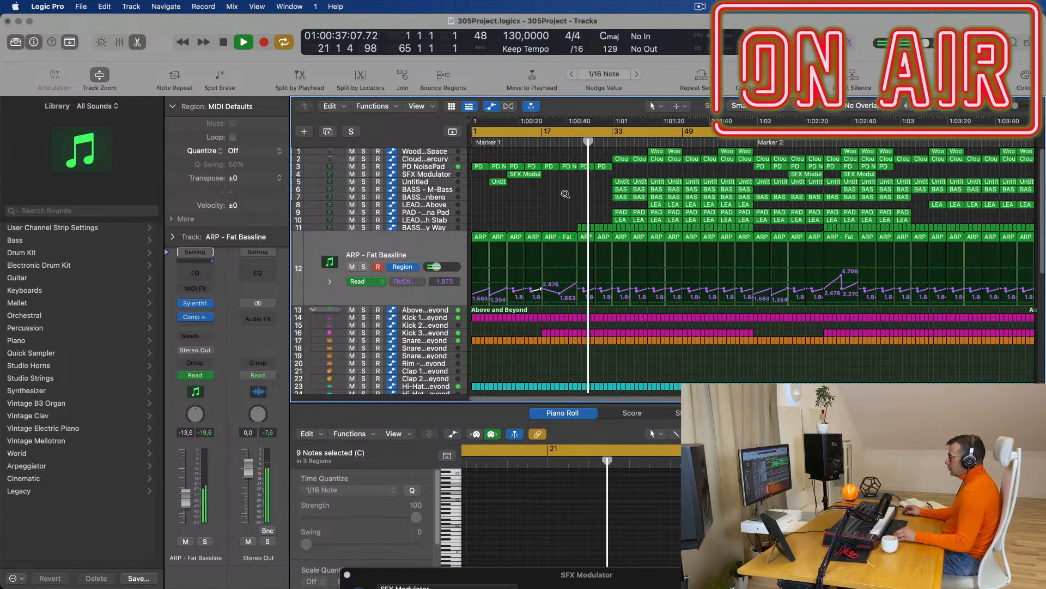
pyautogui.scroll(-2, 565, 196)
pyautogui.scroll(3, 564, 231)
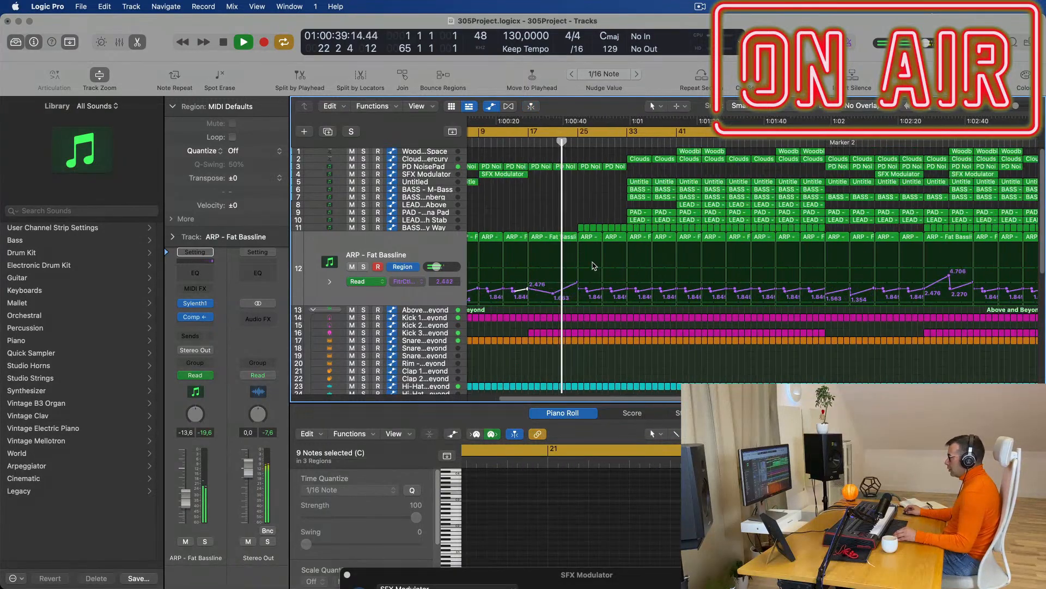
pyautogui.scroll(-4, 594, 263)
pyautogui.scroll(-2, 595, 262)
pyautogui.scroll(-2, 597, 266)
# Show the Snare 2 - Modern TR-707 channel strip beside its Bus 6 aux return in the inspector.
pyautogui.scroll(-5, 598, 266)
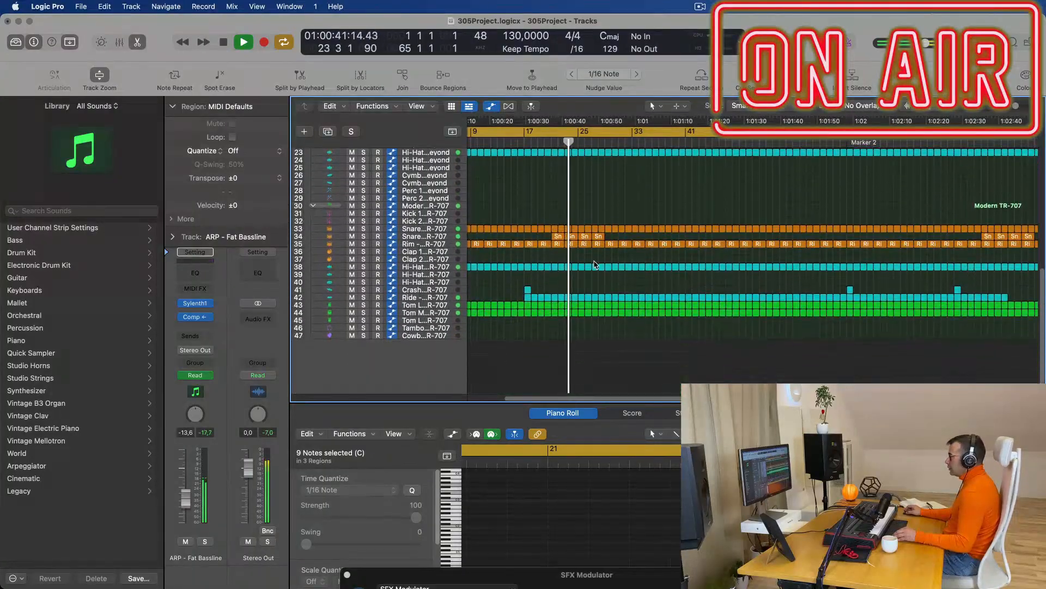
pyautogui.click(436, 238)
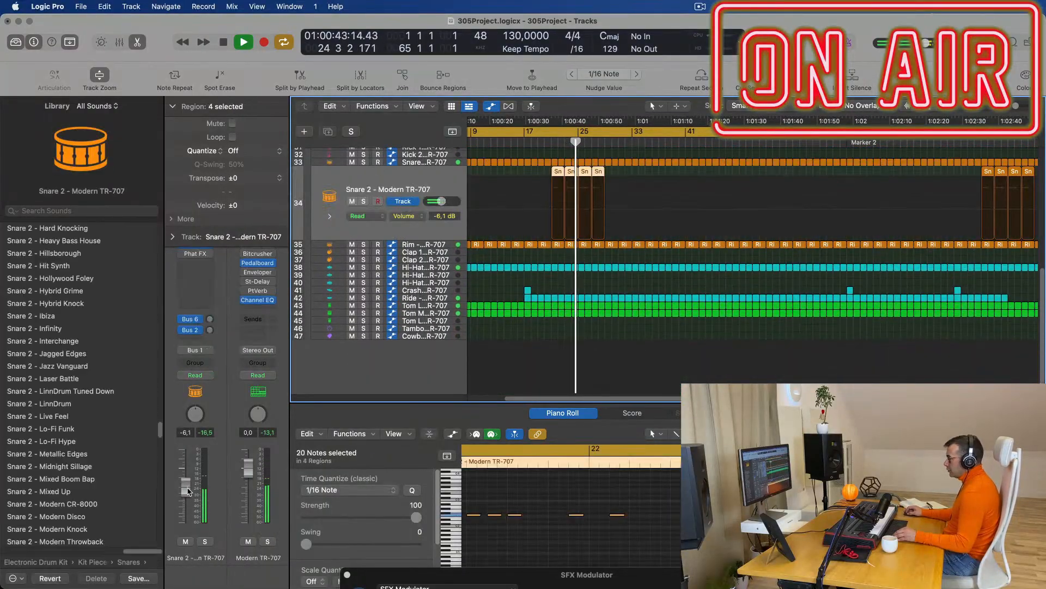
pyautogui.click(210, 318)
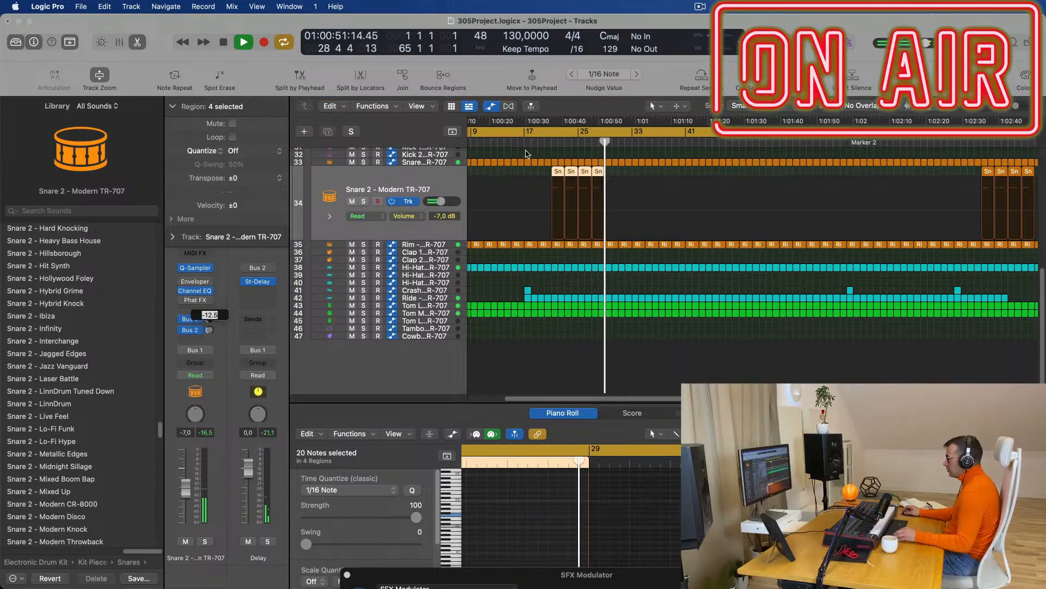
pyautogui.scroll(10, 647, 238)
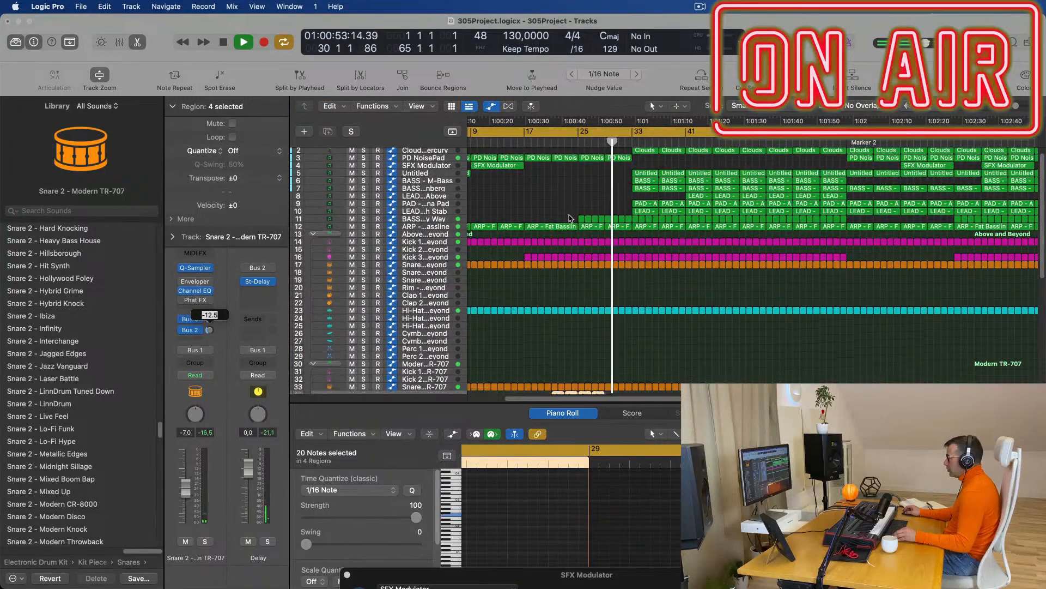
# Repeat the four Snare 2 regions right after themselves.
pyautogui.scroll(-1, 616, 308)
pyautogui.moveTo(619, 321); pyautogui.dragTo(554, 319)
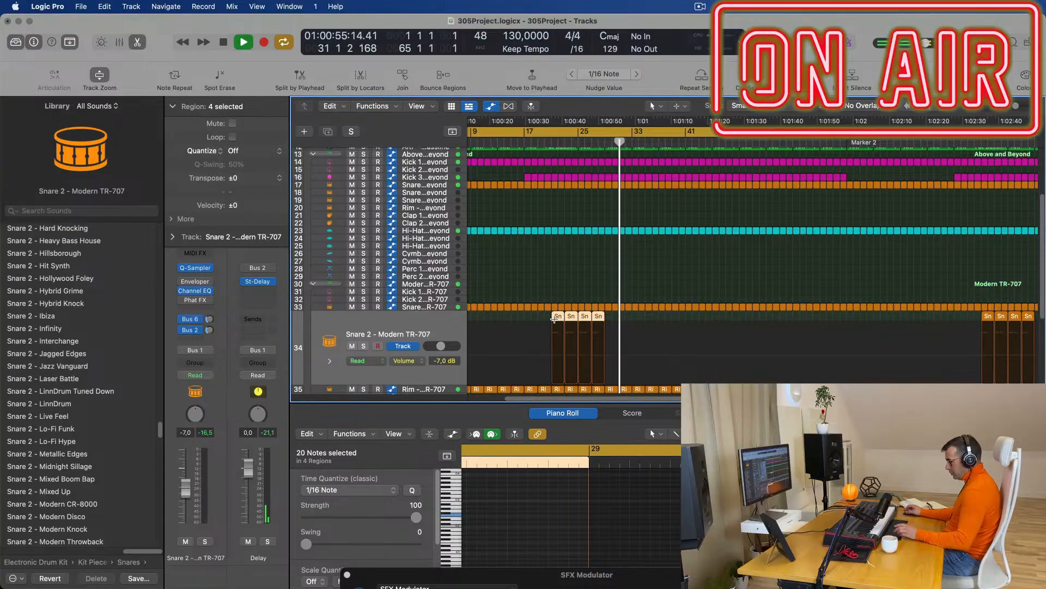
pyautogui.press('super+r')
pyautogui.scroll(6, 609, 269)
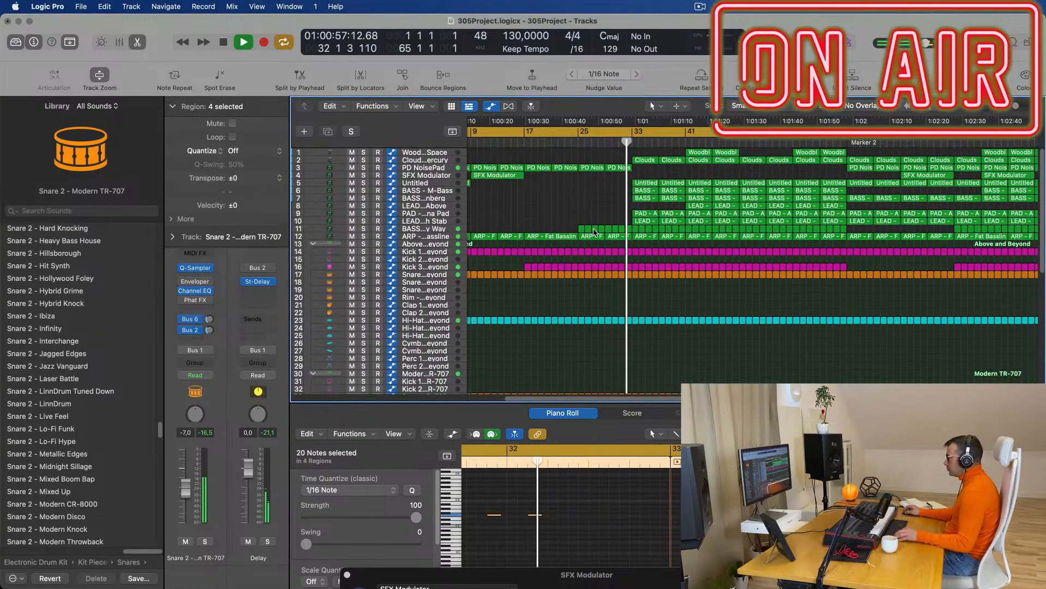
pyautogui.scroll(-1, 608, 155)
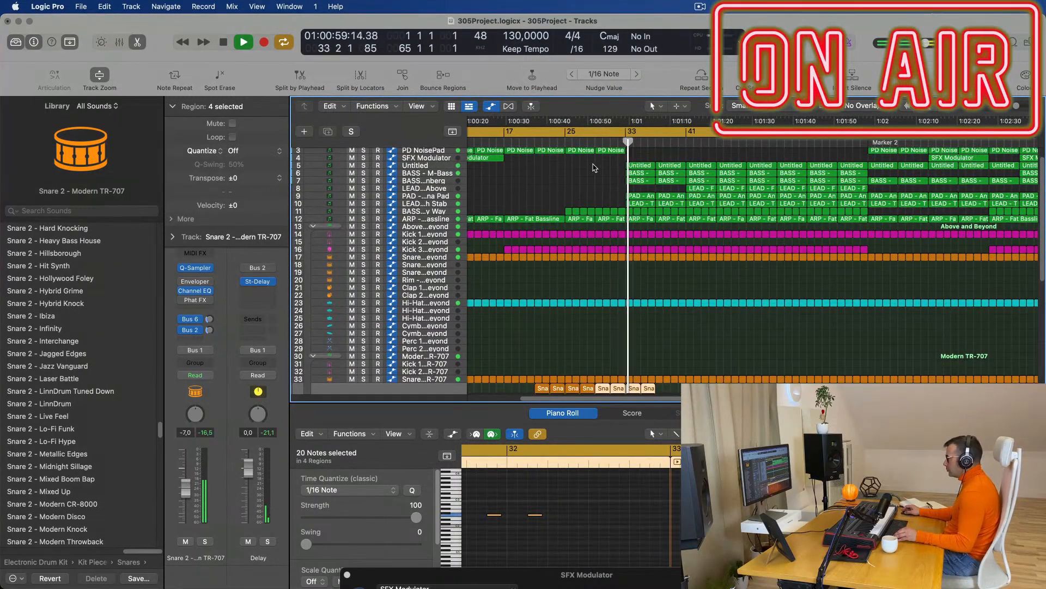
pyautogui.scroll(1, 594, 166)
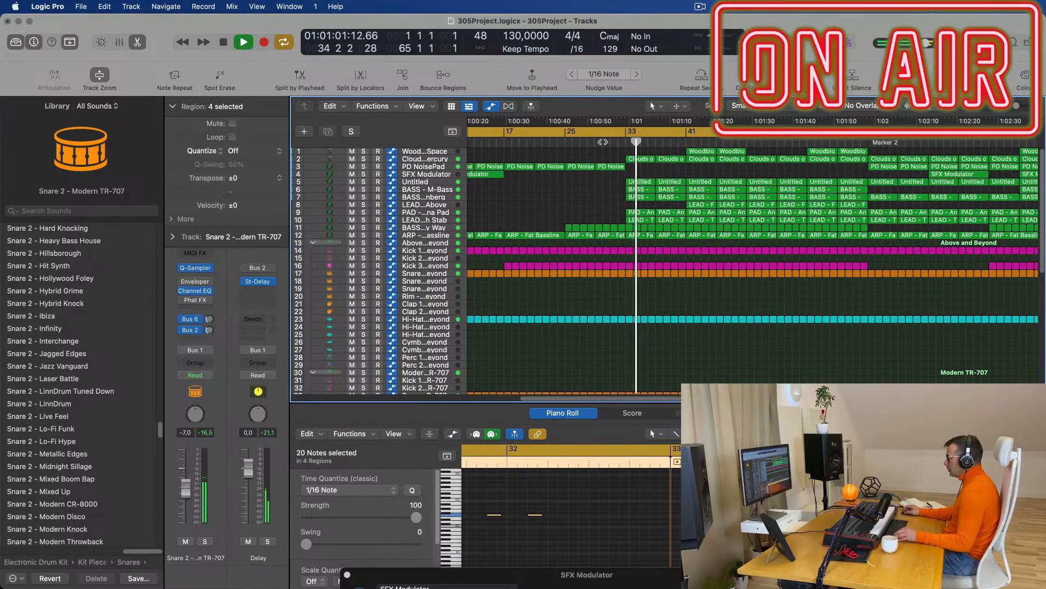
# Delete the drum regions at bar 33 from track 17 downward.
pyautogui.click(603, 142)
pyautogui.press('super+Right')
pyautogui.press('super+Left')
pyautogui.press('super+Left')
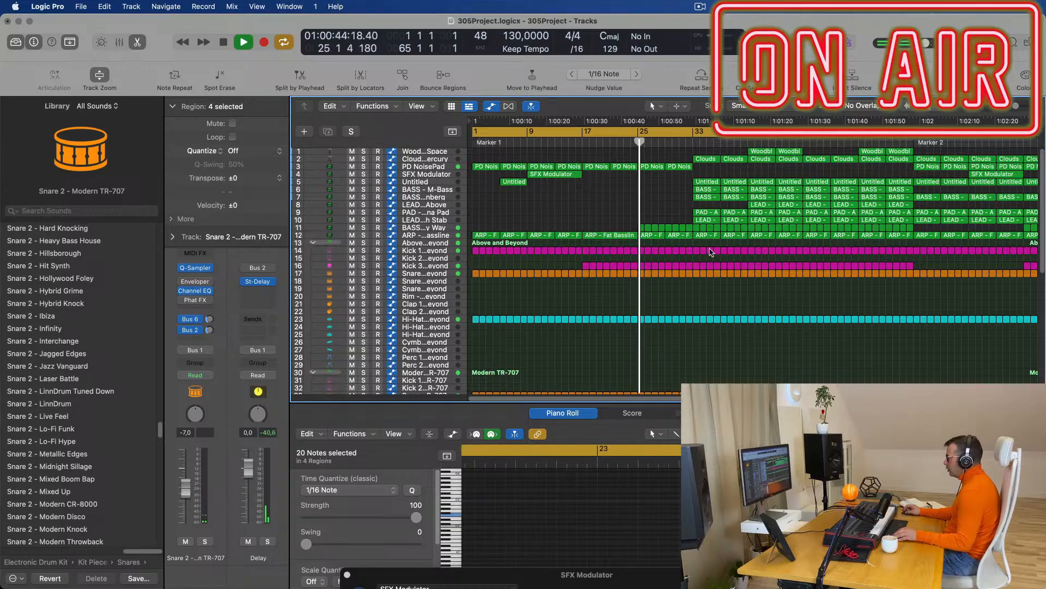
pyautogui.click(696, 274)
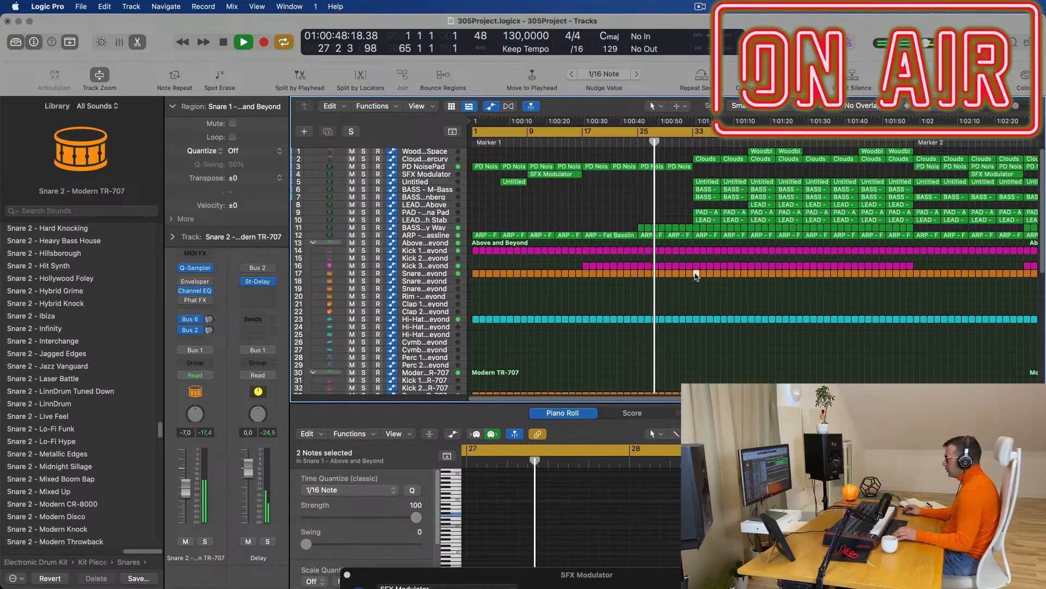
pyautogui.press('Delete')
pyautogui.moveTo(695, 275); pyautogui.dragTo(750, 188)
pyautogui.press('Delete')
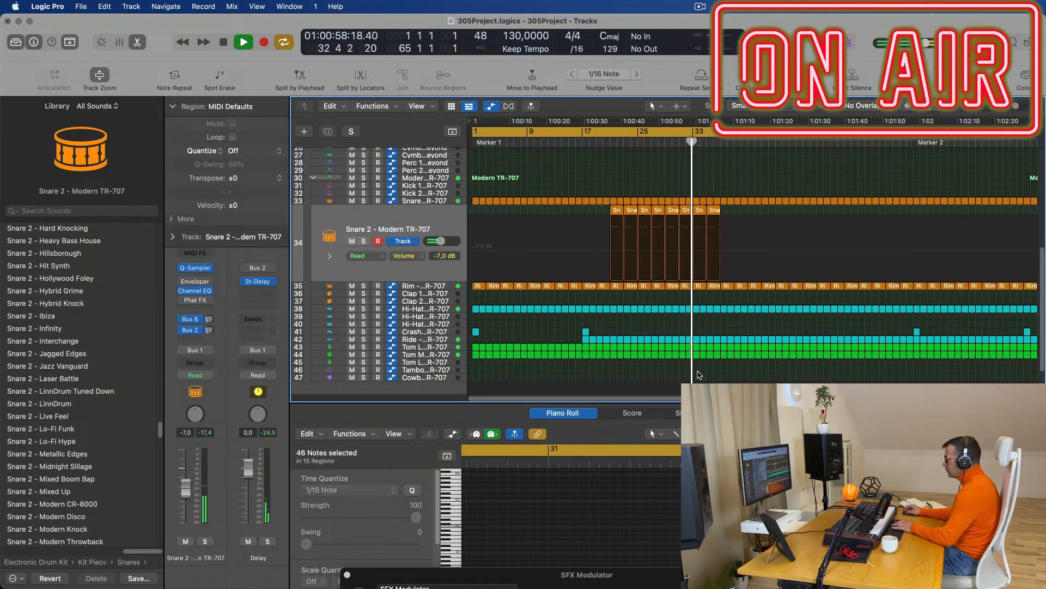
# Delete the percussion regions on tracks 42–46 near bar 33.
pyautogui.moveTo(698, 370); pyautogui.dragTo(750, 331)
pyautogui.press('Delete')
pyautogui.scroll(8, 763, 262)
pyautogui.click(676, 141)
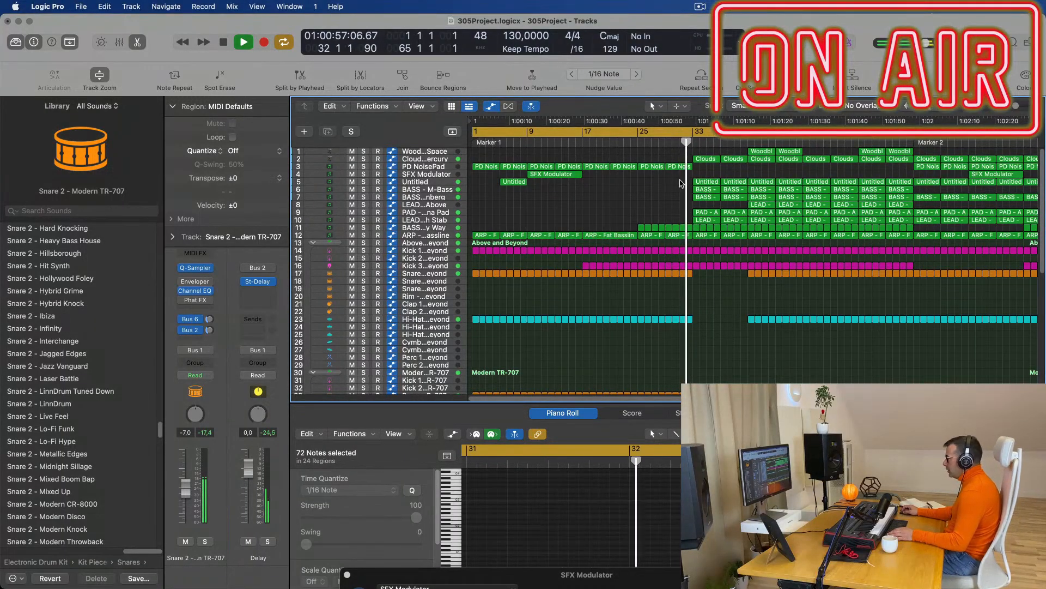
# Delete the four Untitled regions and two Clouds regions starting at bar 33.
pyautogui.click(453, 182)
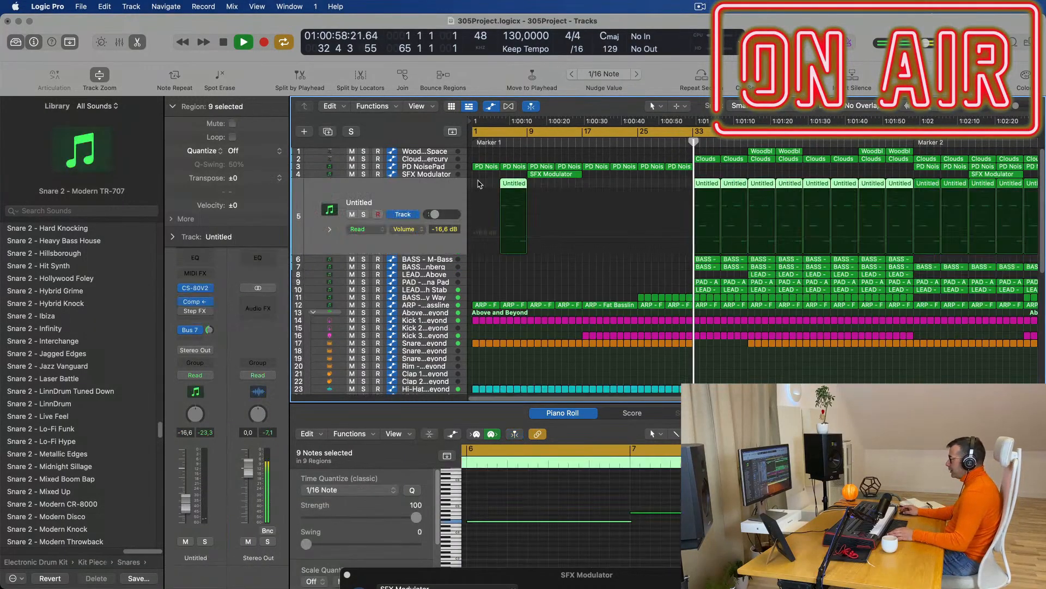
pyautogui.moveTo(686, 182); pyautogui.dragTo(799, 194)
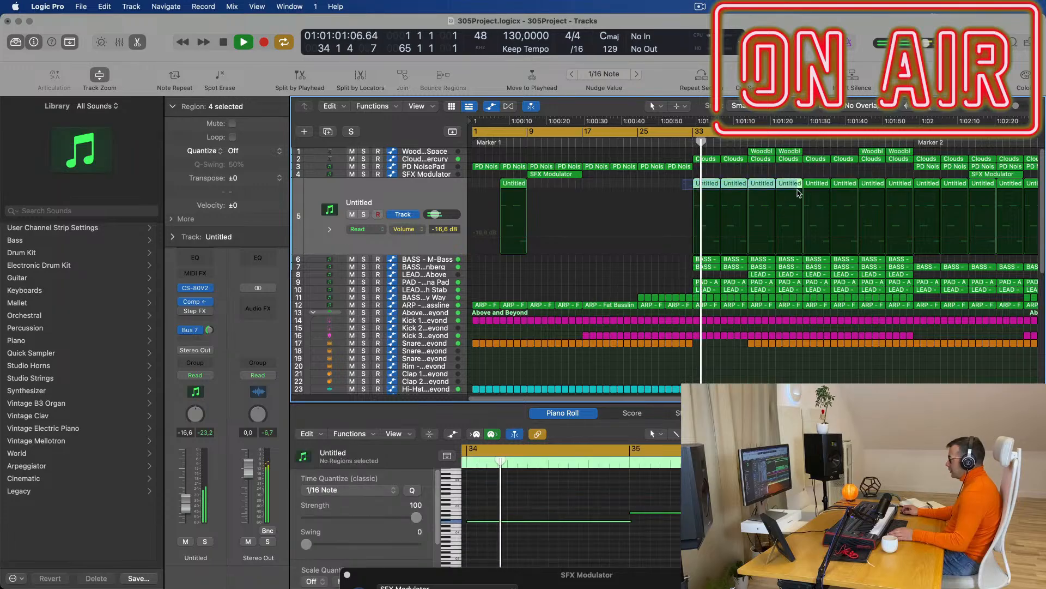
pyautogui.press('Delete')
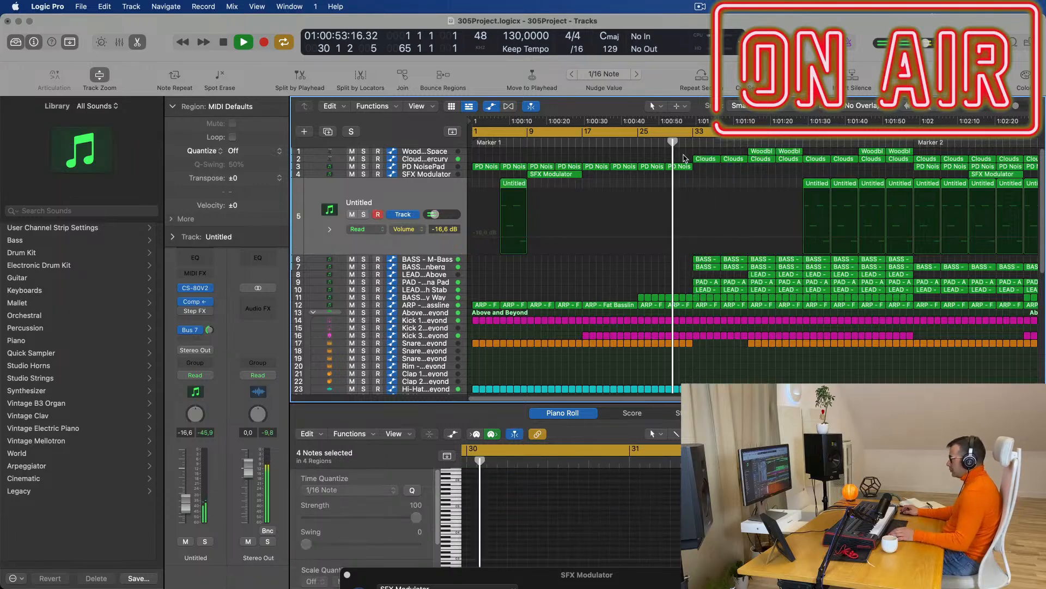
pyautogui.click(706, 160)
pyautogui.press('Delete')
pyautogui.click(734, 159)
pyautogui.press('Delete')
# Delete the Snare 2 regions at bars 33 and 36.
pyautogui.scroll(-5, 734, 187)
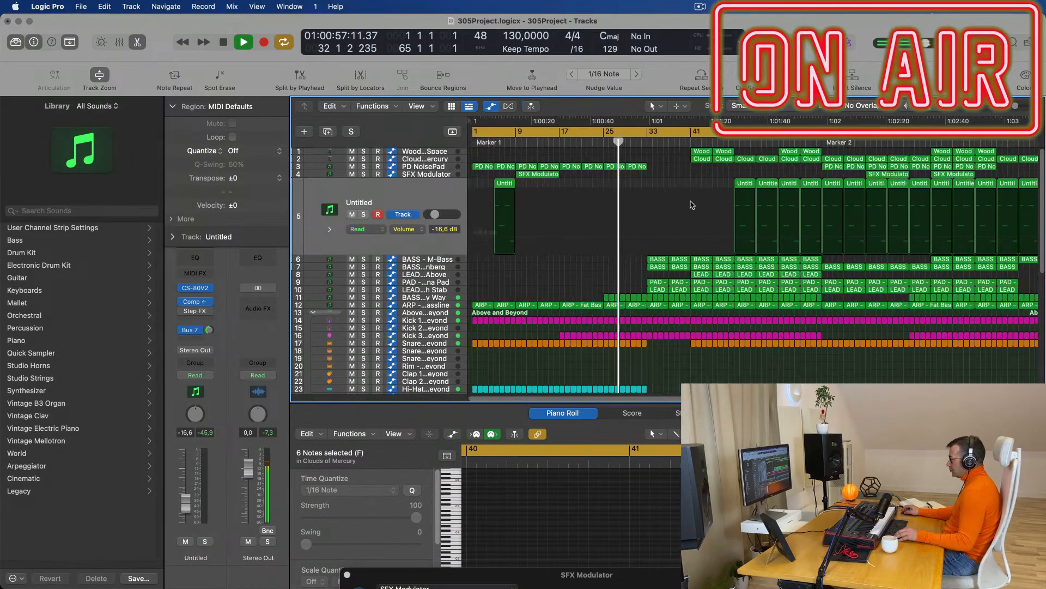
pyautogui.scroll(4, 641, 250)
pyautogui.hscroll(2, 640, 250)
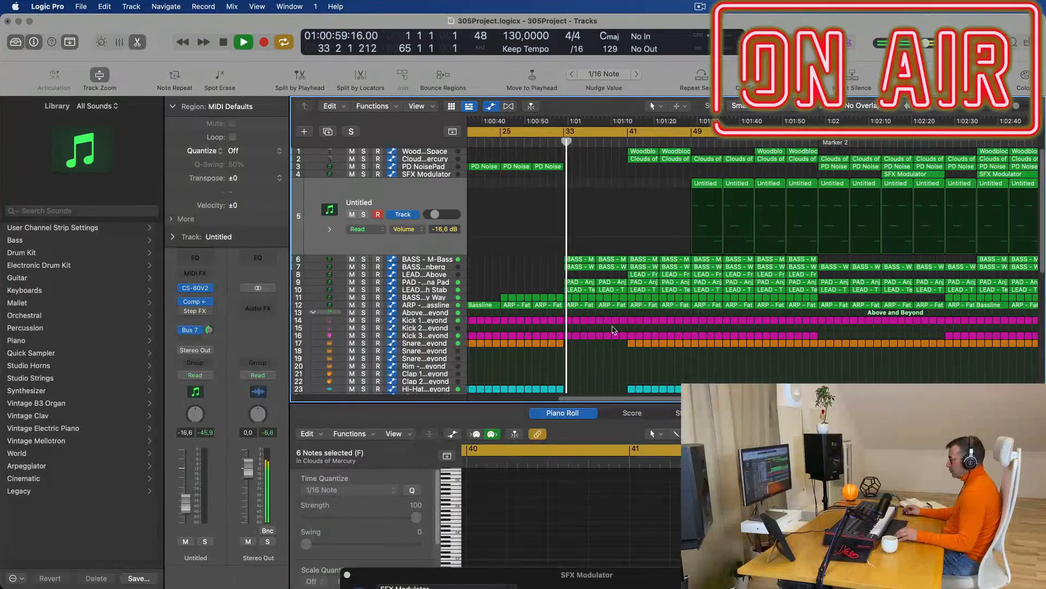
pyautogui.scroll(-4, 615, 328)
pyautogui.scroll(-5, 614, 329)
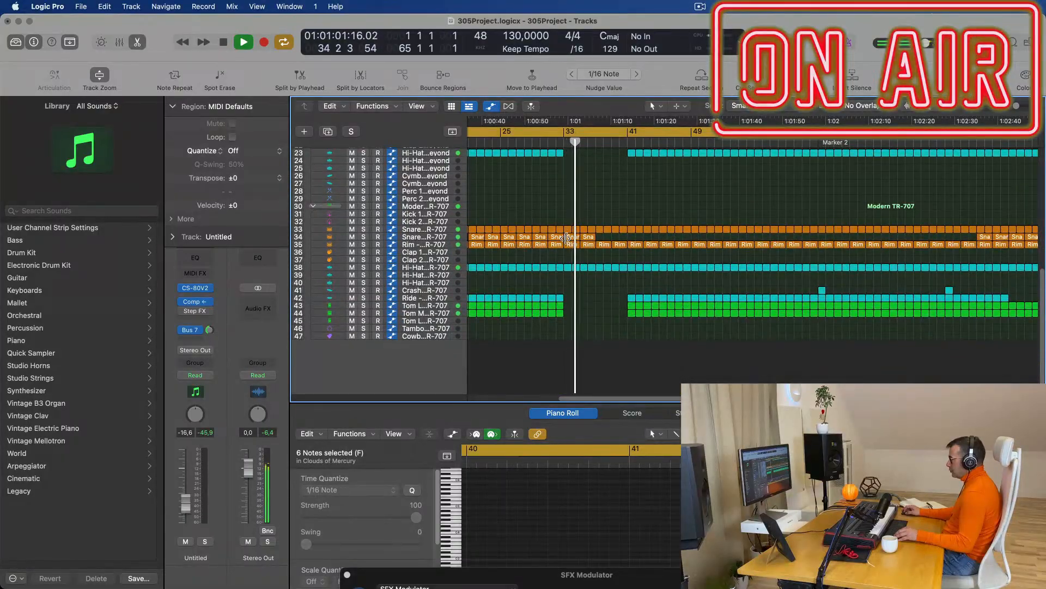
pyautogui.click(569, 237)
pyautogui.press('Delete')
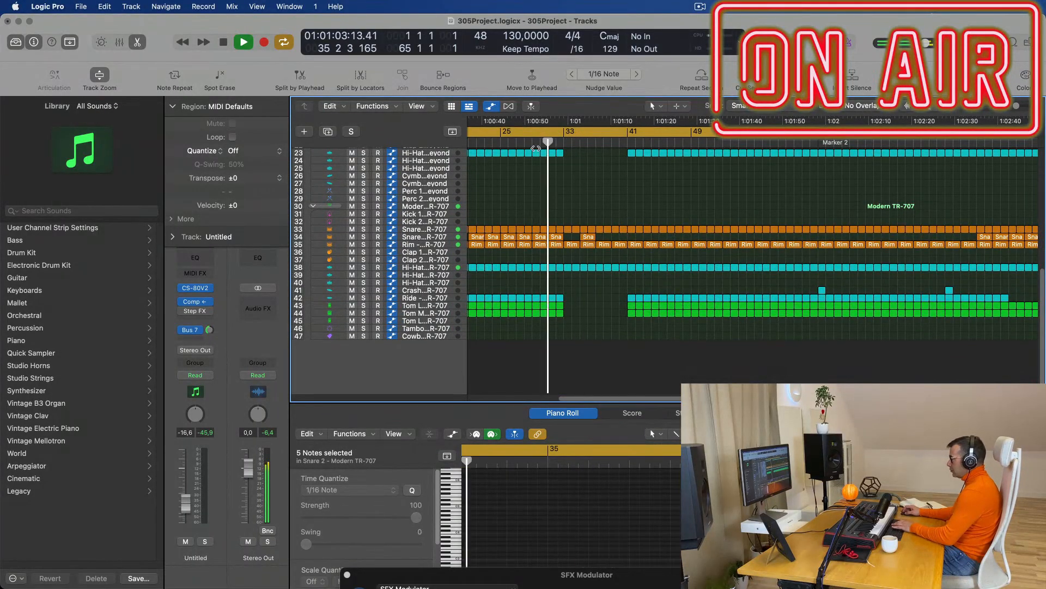
pyautogui.click(549, 143)
pyautogui.click(750, 236)
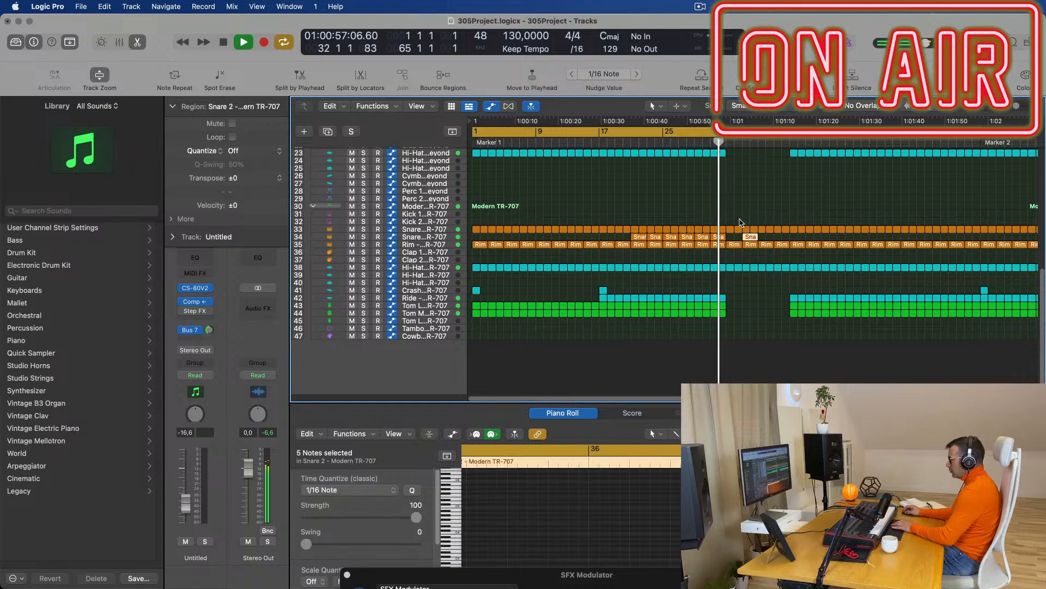
pyautogui.press('Delete')
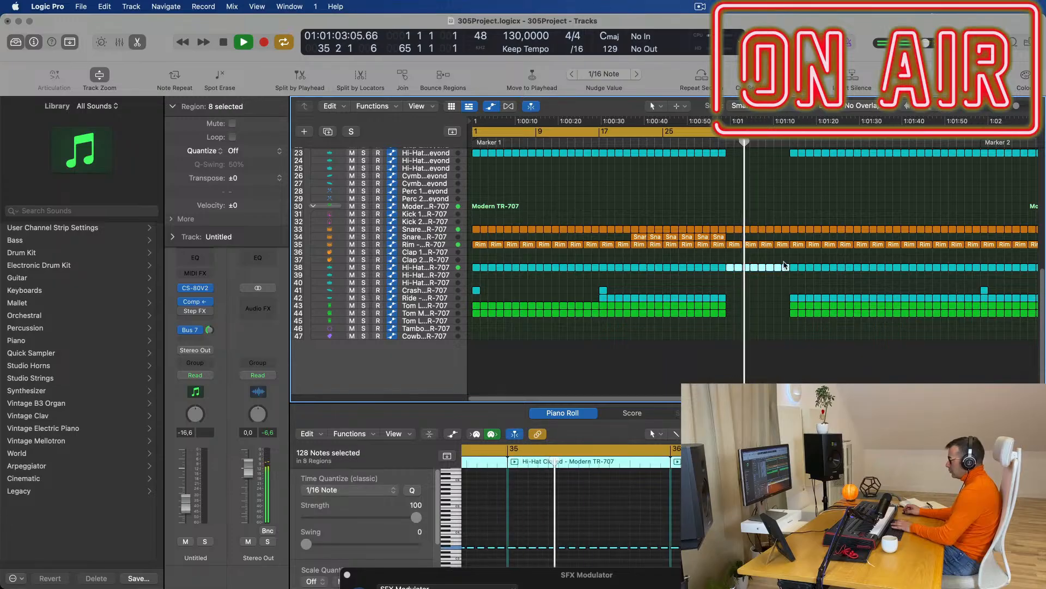
pyautogui.scroll(2, 783, 206)
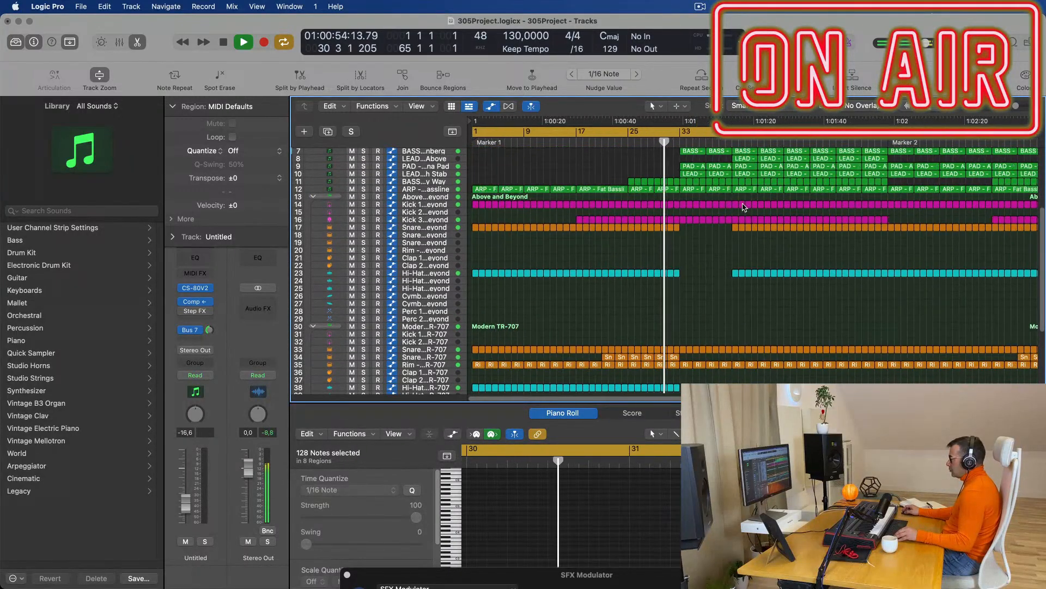
pyautogui.scroll(3, 744, 208)
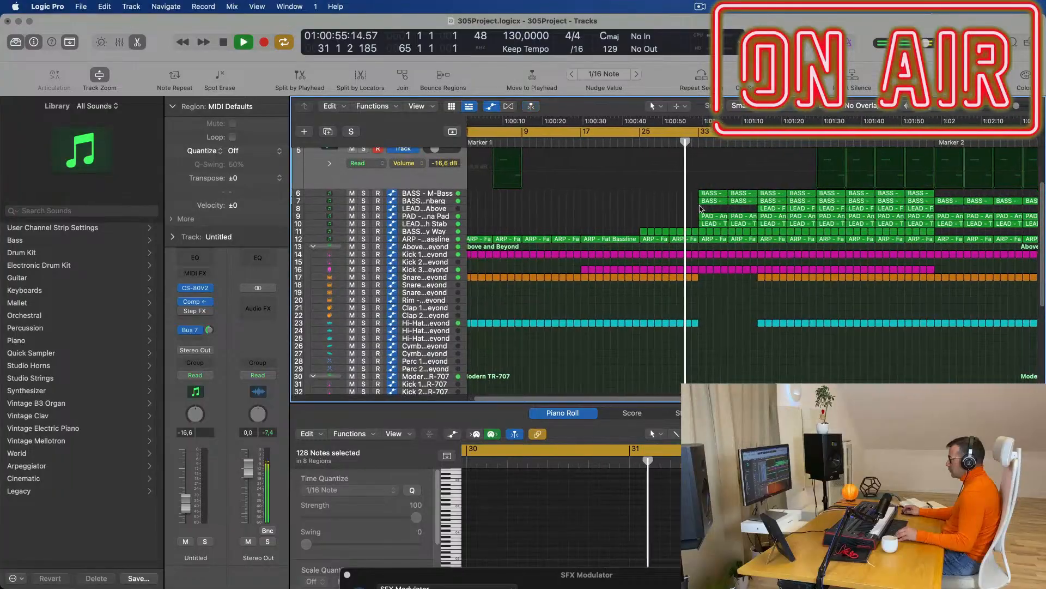
# Delete the PAD and LEAD regions and eight BASS regions after bar 33.
pyautogui.moveTo(658, 208); pyautogui.dragTo(744, 220)
pyautogui.press('Delete')
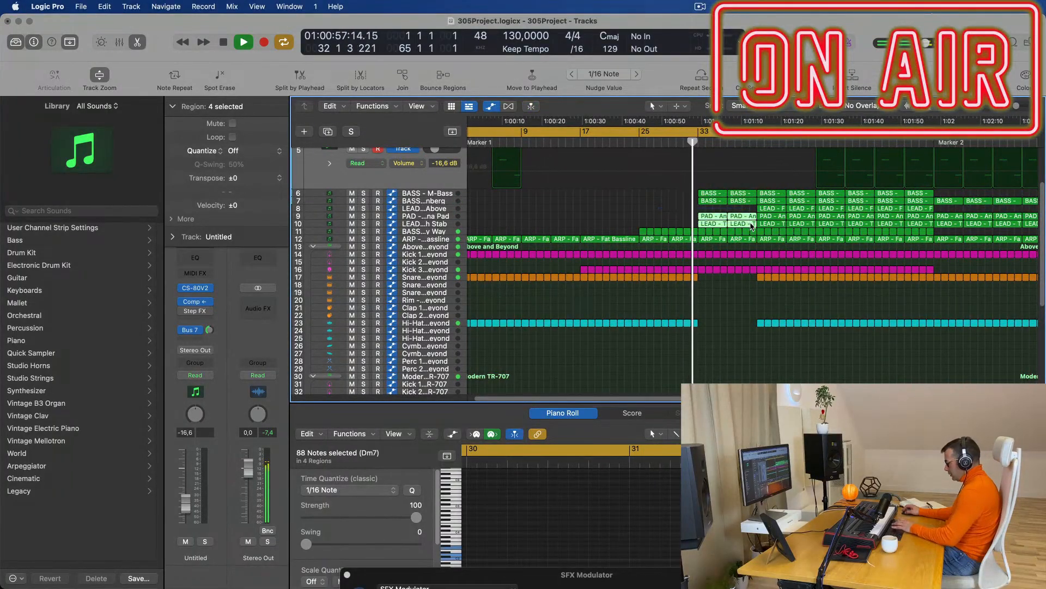
pyautogui.moveTo(703, 223); pyautogui.dragTo(752, 232)
pyautogui.press('Delete')
# Delete the LEAD and PAD regions at bars 41–45 and expand the ARP - Fat Bassline track.
pyautogui.scroll(-3, 721, 226)
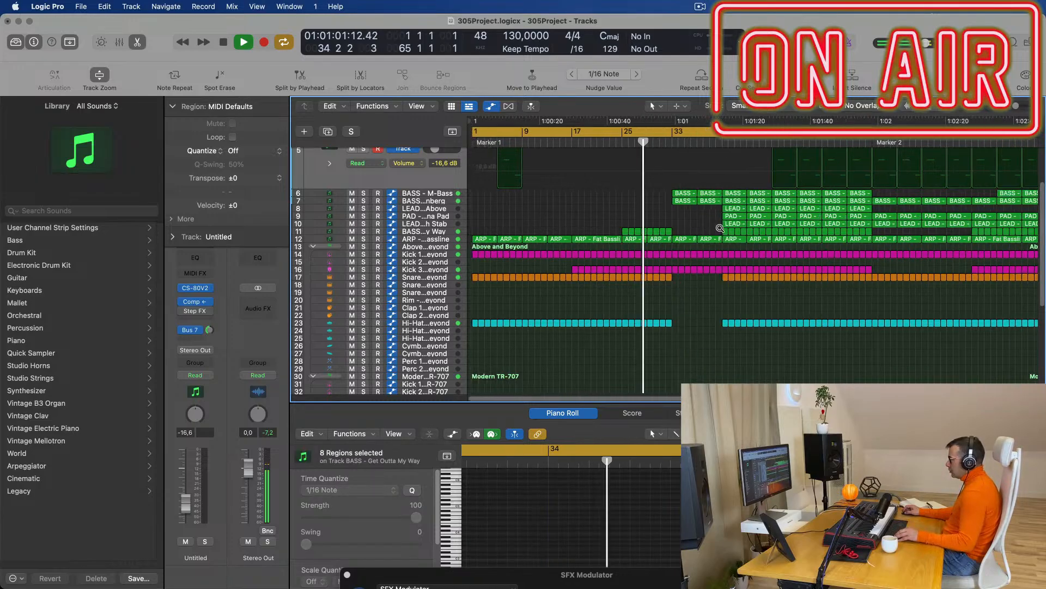
pyautogui.scroll(1, 608, 221)
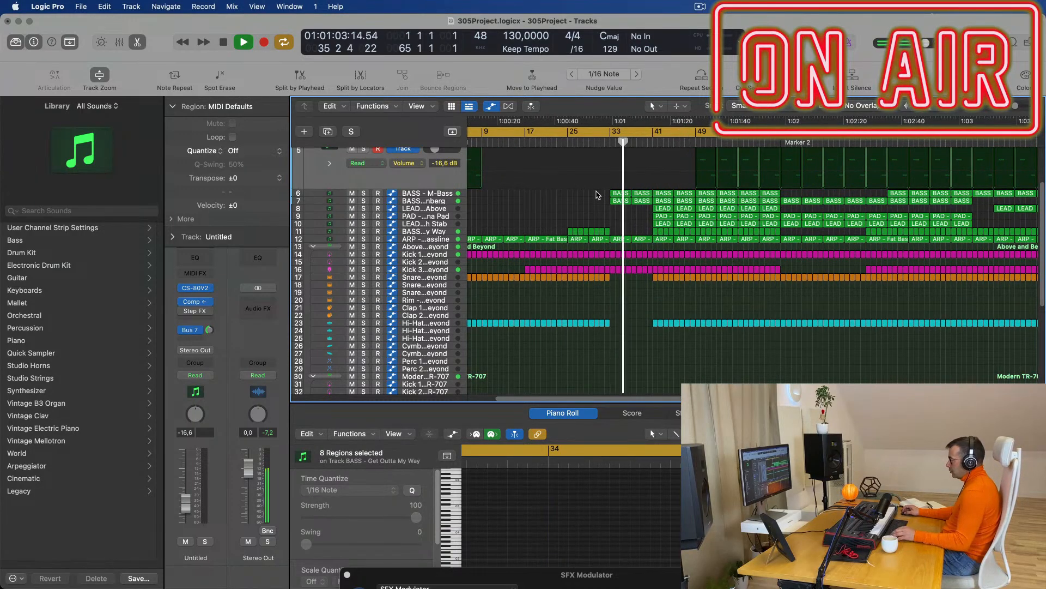
pyautogui.click(605, 140)
pyautogui.scroll(2, 672, 218)
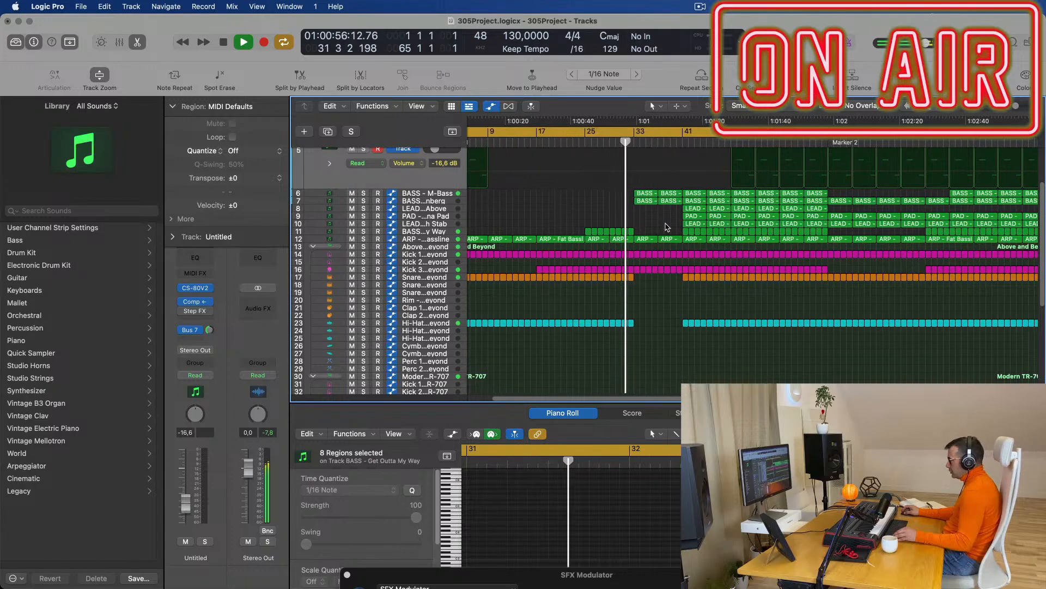
pyautogui.moveTo(675, 211); pyautogui.dragTo(711, 230)
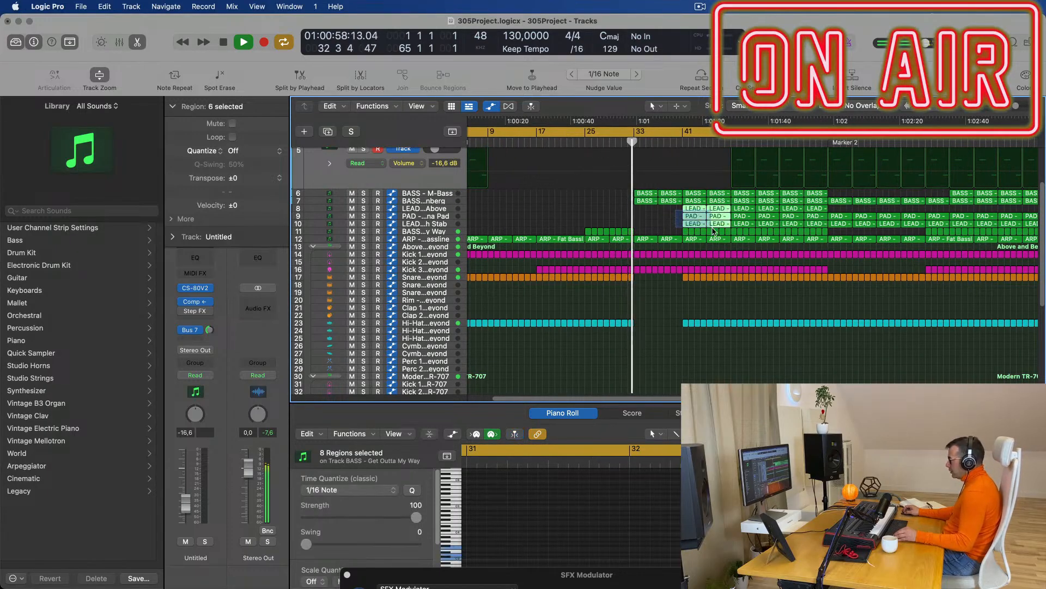
pyautogui.press('Delete')
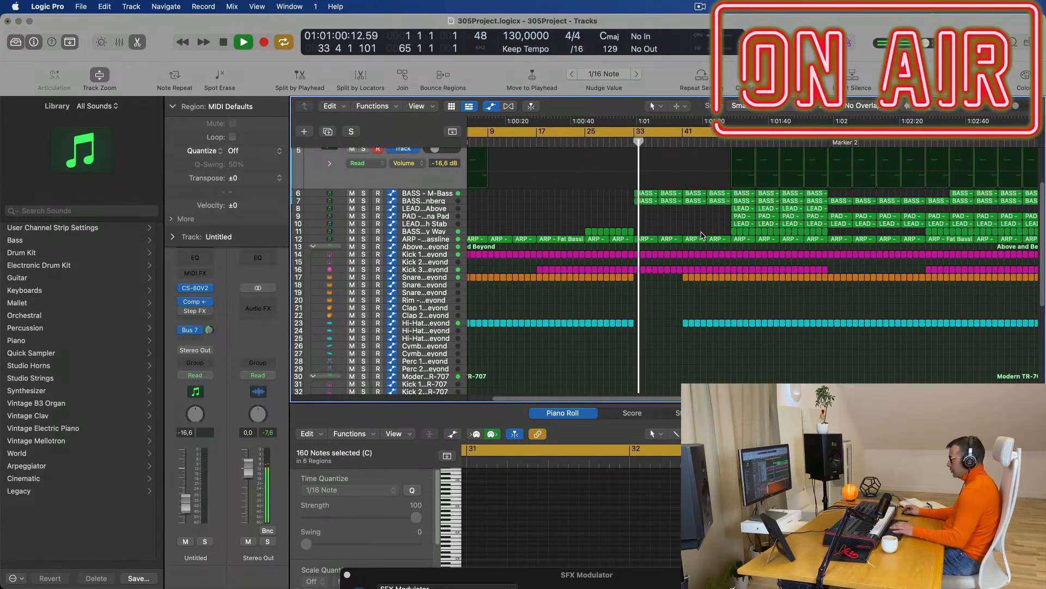
pyautogui.scroll(-1, 671, 227)
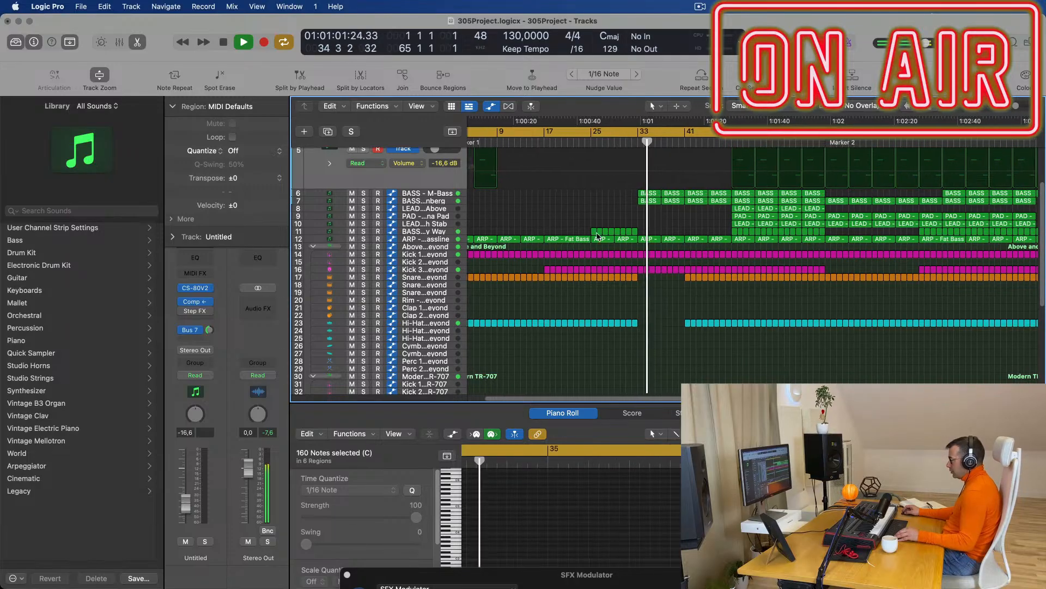
pyautogui.click(429, 240)
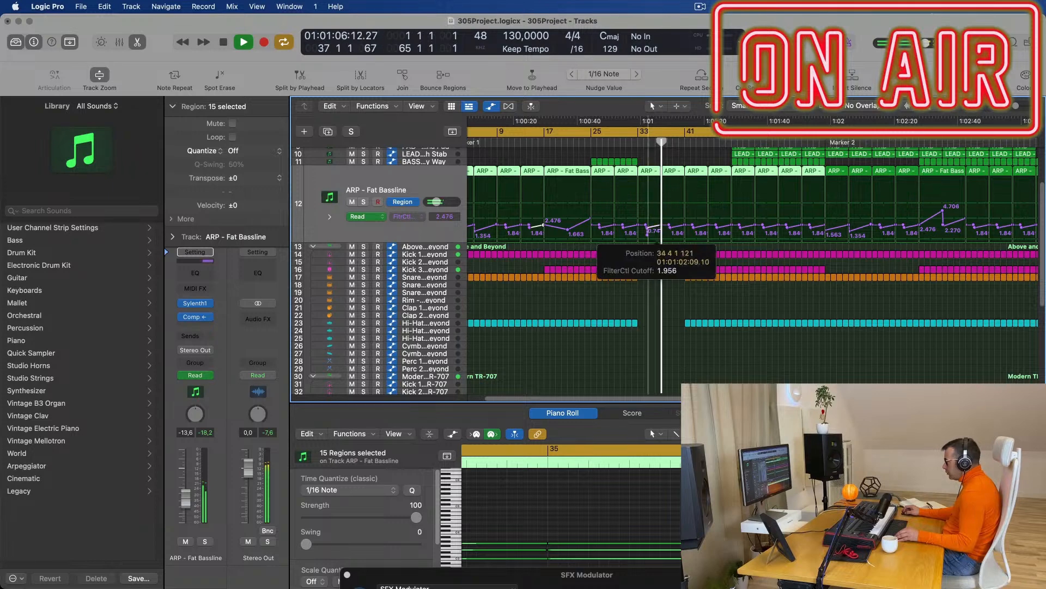
# Delete the two ARP - Fat Bassline regions around bars 33–41.
pyautogui.moveTo(642, 154); pyautogui.dragTo(675, 178)
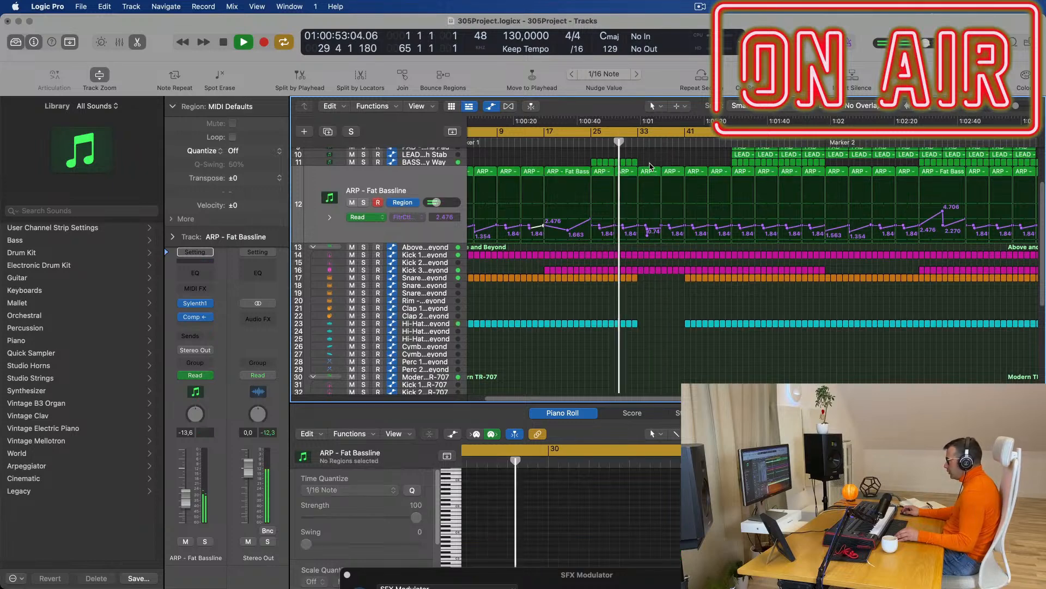
pyautogui.press('Delete')
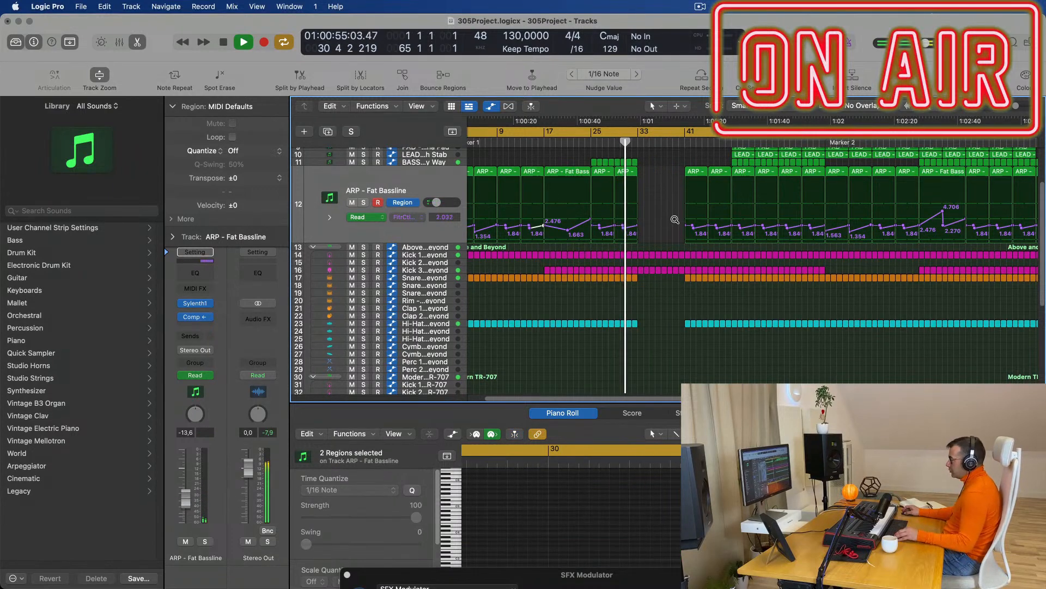
pyautogui.press('super+Right')
pyautogui.press('super+Right')
pyautogui.press('super+Right')
pyautogui.scroll(5, 685, 221)
# Repeat the PD NoisePad region so it continues into bar 33.
pyautogui.click(638, 168)
pyautogui.press('super+r')
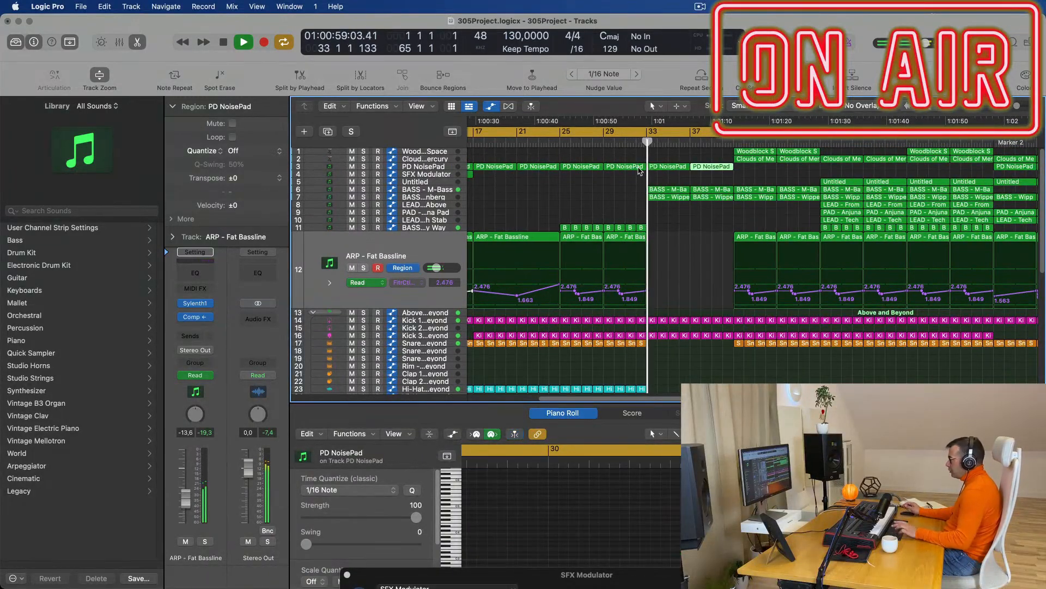
pyautogui.press('super+Left')
pyautogui.press('super+Left')
pyautogui.press('super+Left')
pyautogui.press('super+Left')
pyautogui.press('super+Left')
pyautogui.press('super+Left')
pyautogui.press('super+Right')
pyautogui.press('super+Right')
pyautogui.press('super+Right')
pyautogui.press('super+Right')
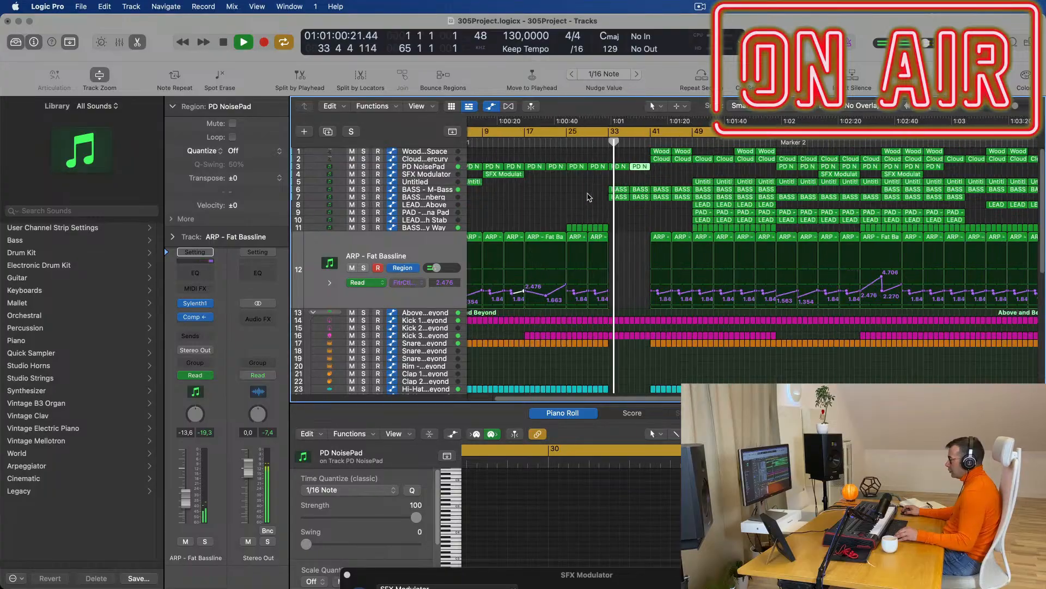
pyautogui.scroll(2, 588, 196)
pyautogui.scroll(-4, 588, 206)
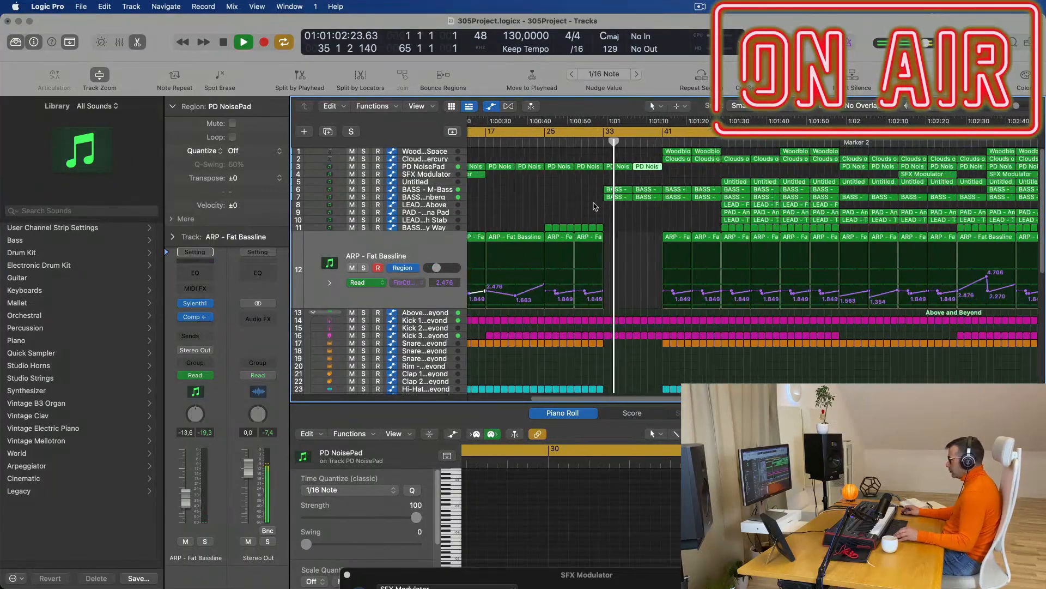
pyautogui.scroll(4, 625, 212)
pyautogui.scroll(-3, 626, 212)
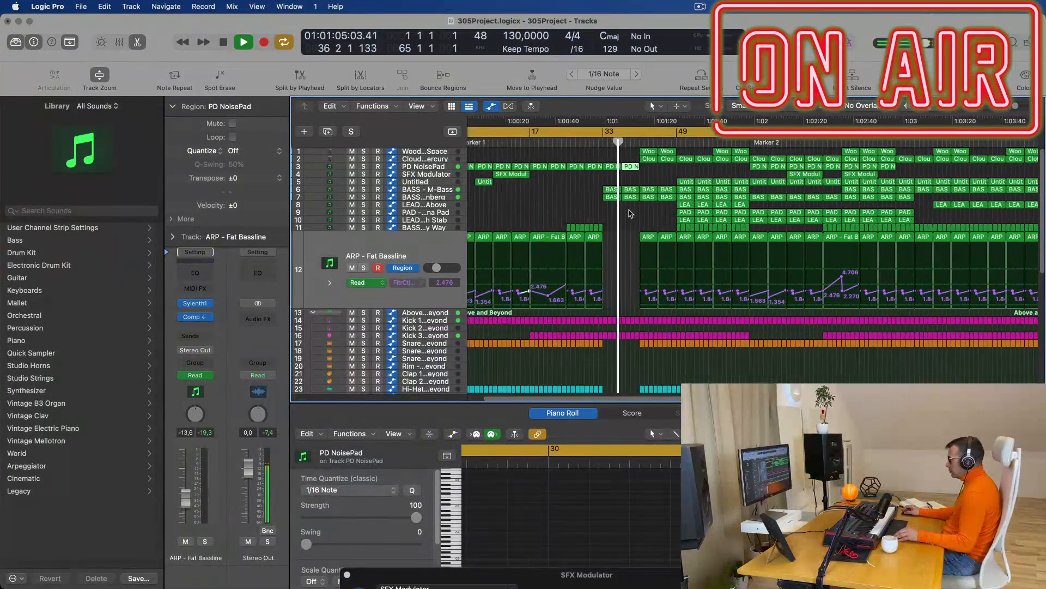
# Return the playhead to bar 33 to replay the section.
pyautogui.scroll(4, 640, 212)
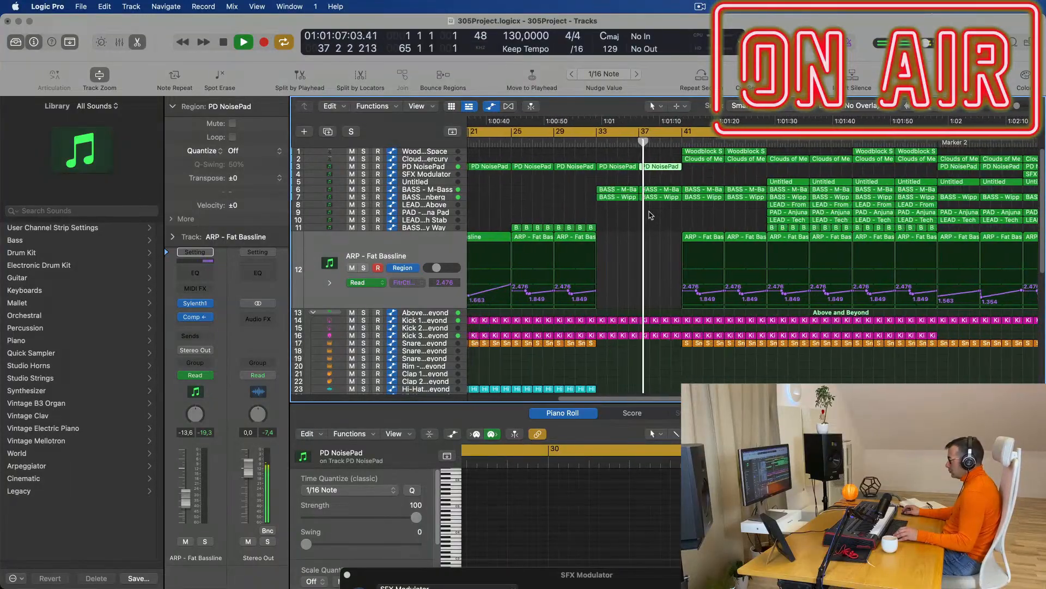
pyautogui.scroll(-1, 648, 212)
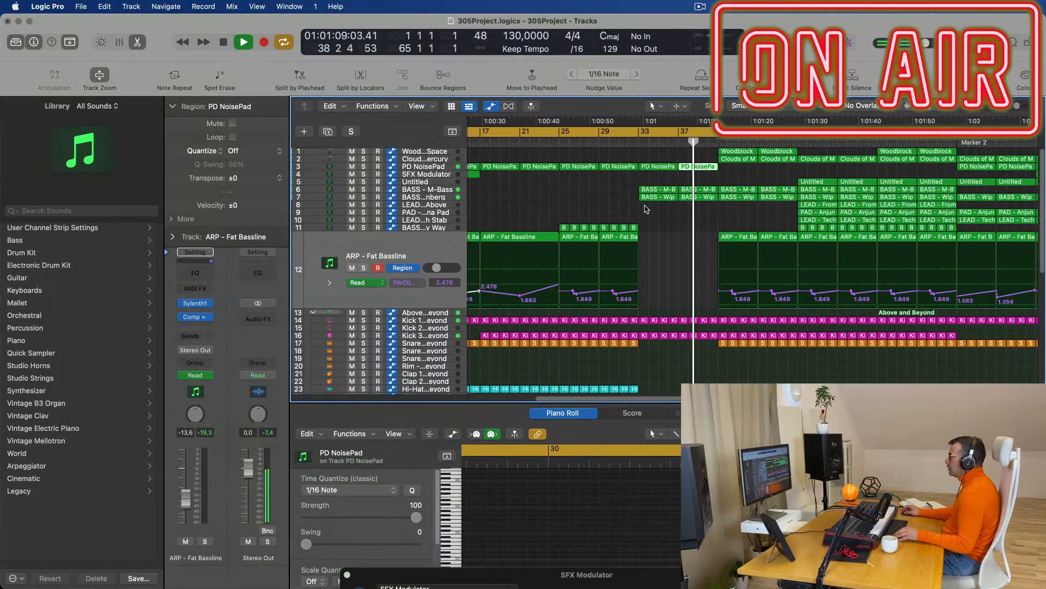
pyautogui.scroll(-6, 672, 214)
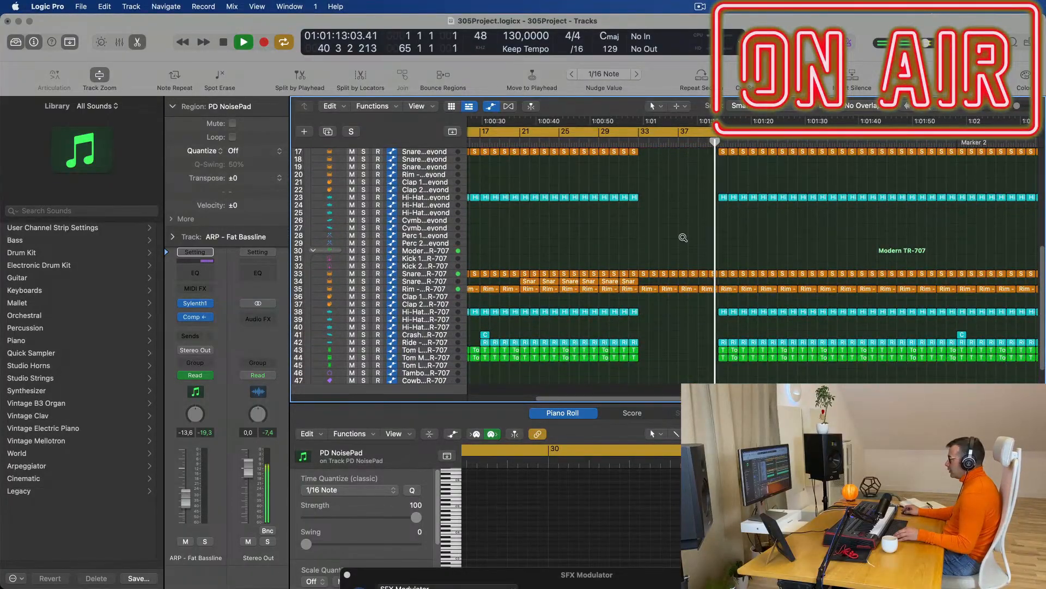
pyautogui.scroll(-1, 683, 237)
pyautogui.scroll(6, 698, 218)
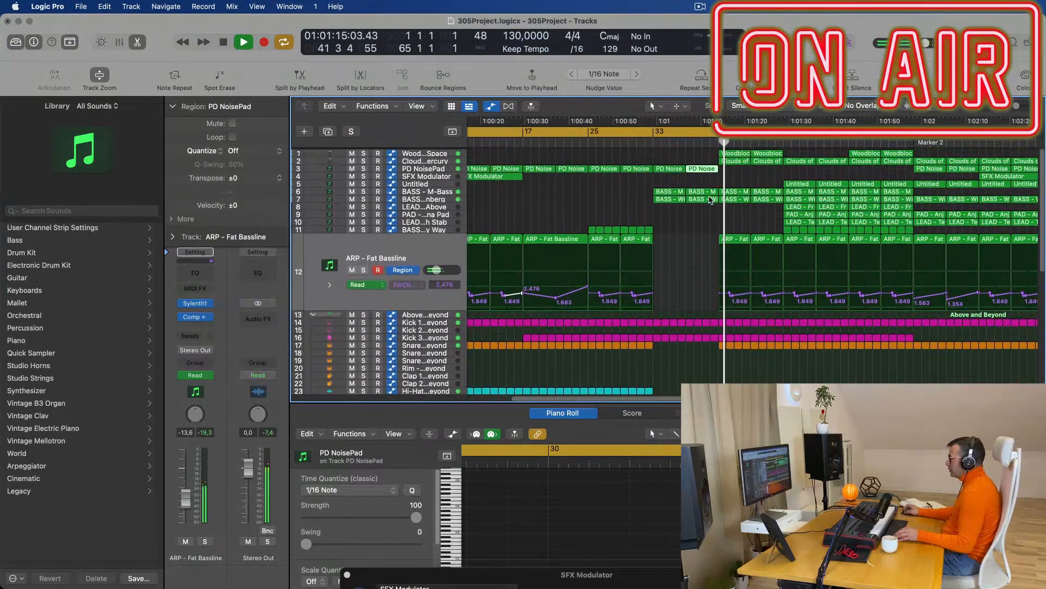
pyautogui.click(653, 144)
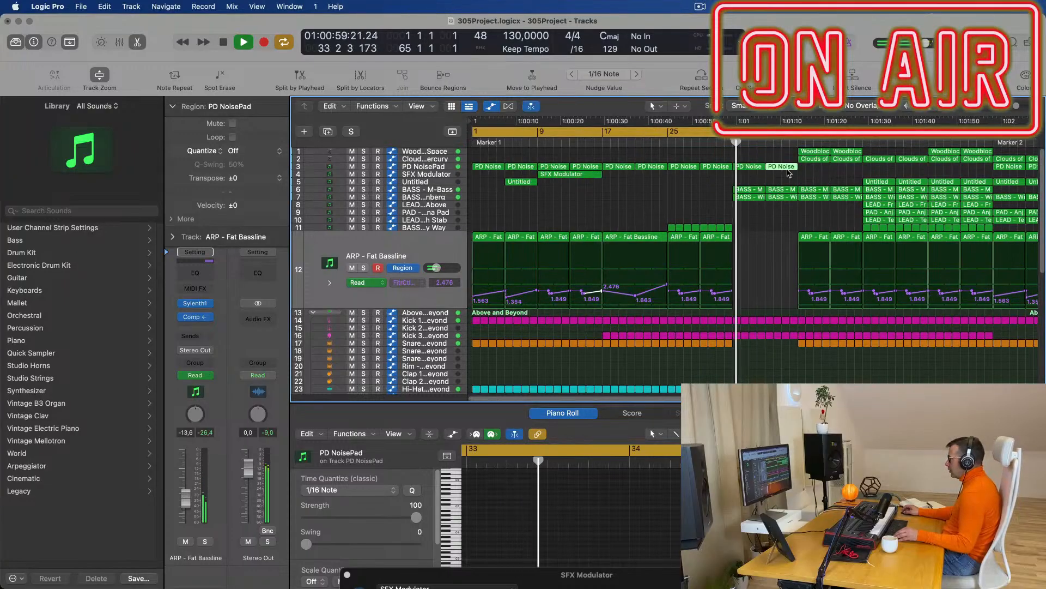
# Delete the Woodblock and Clouds regions on tracks 1–2.
pyautogui.moveTo(787, 155); pyautogui.dragTo(850, 162)
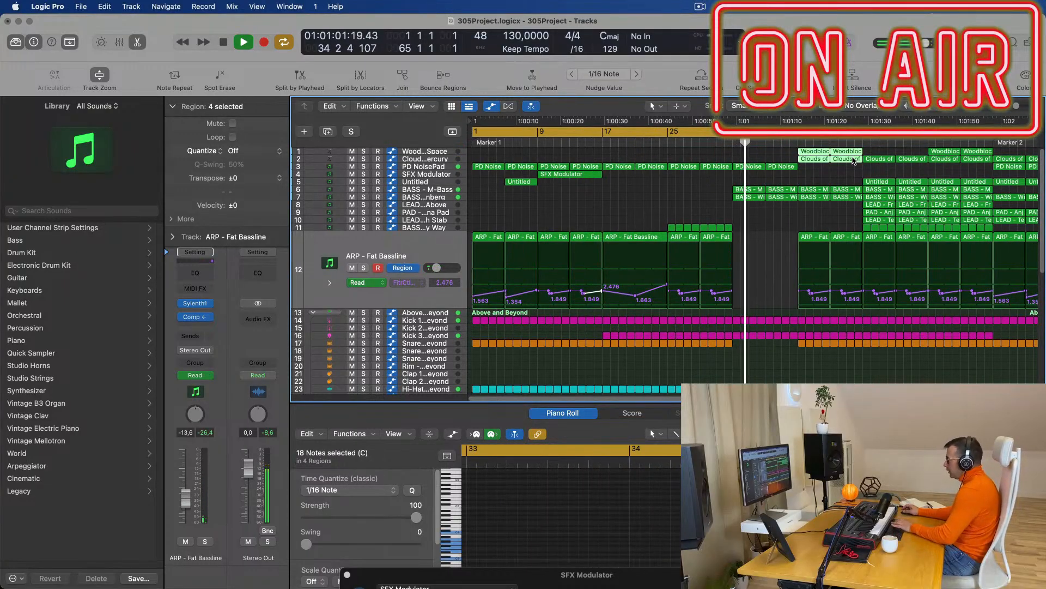
pyautogui.press('Delete')
pyautogui.press('super+Left')
pyautogui.press('super+Left')
pyautogui.press('super+Left')
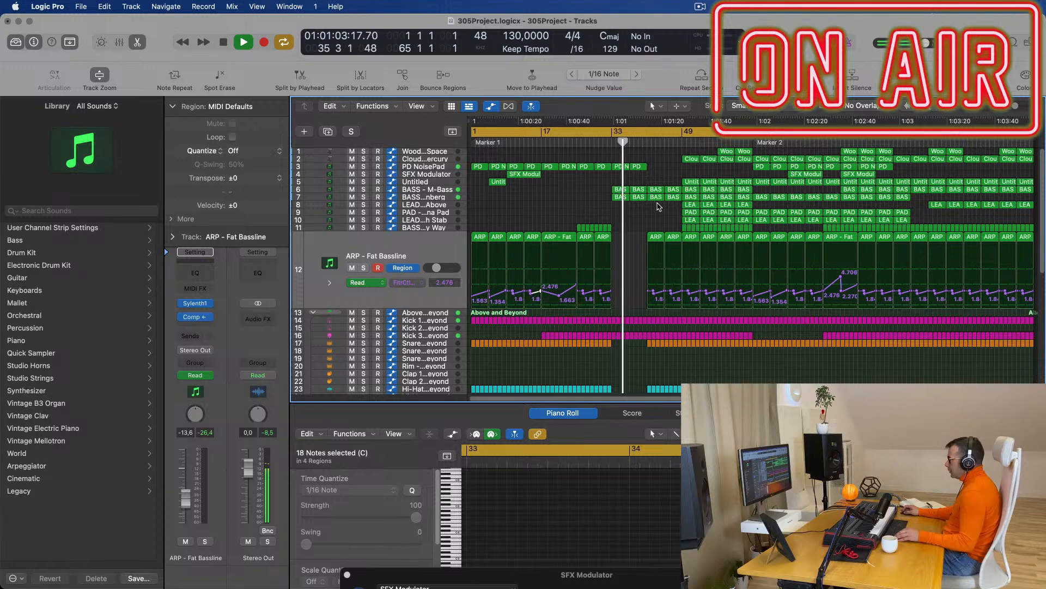
pyautogui.scroll(-10, 551, 299)
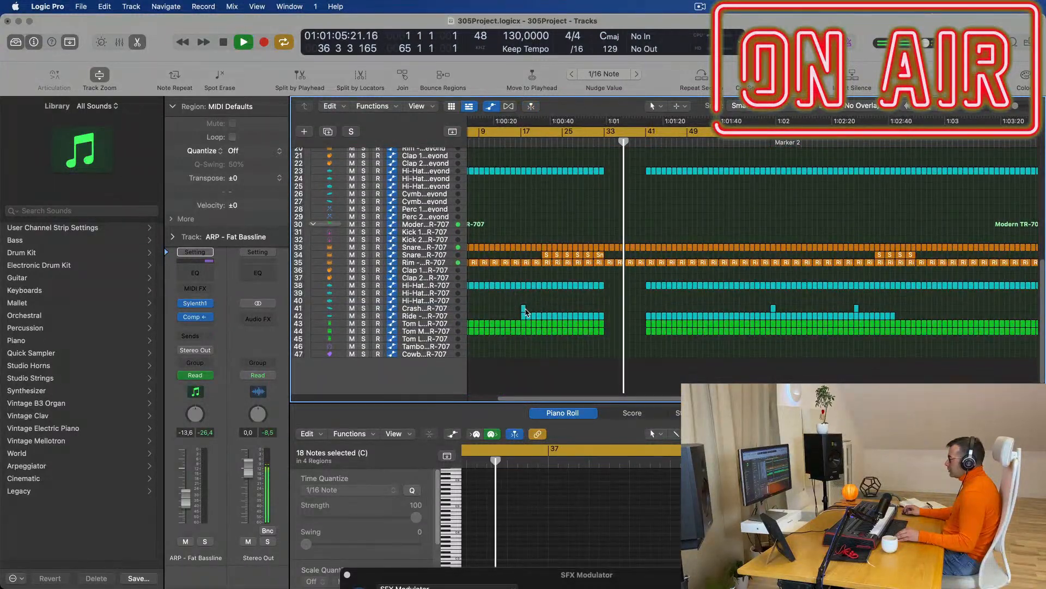
# Option-drag a copy of the Crash region to bar 41.
pyautogui.moveTo(523, 309); pyautogui.dragTo(648, 309)
pyautogui.scroll(10, 646, 300)
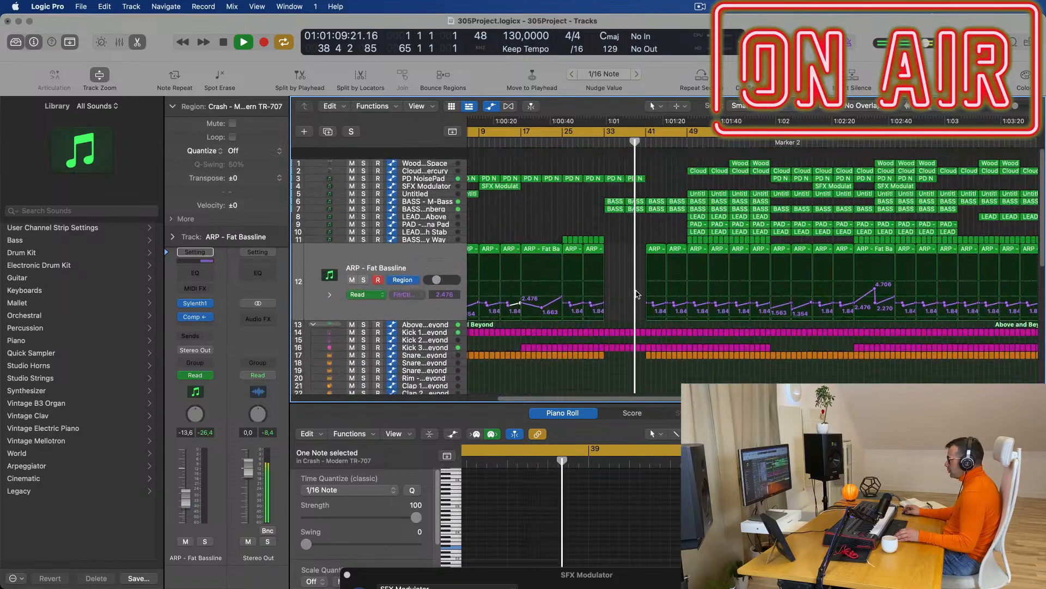
pyautogui.press('super+Right')
pyautogui.hscroll(-1, 625, 239)
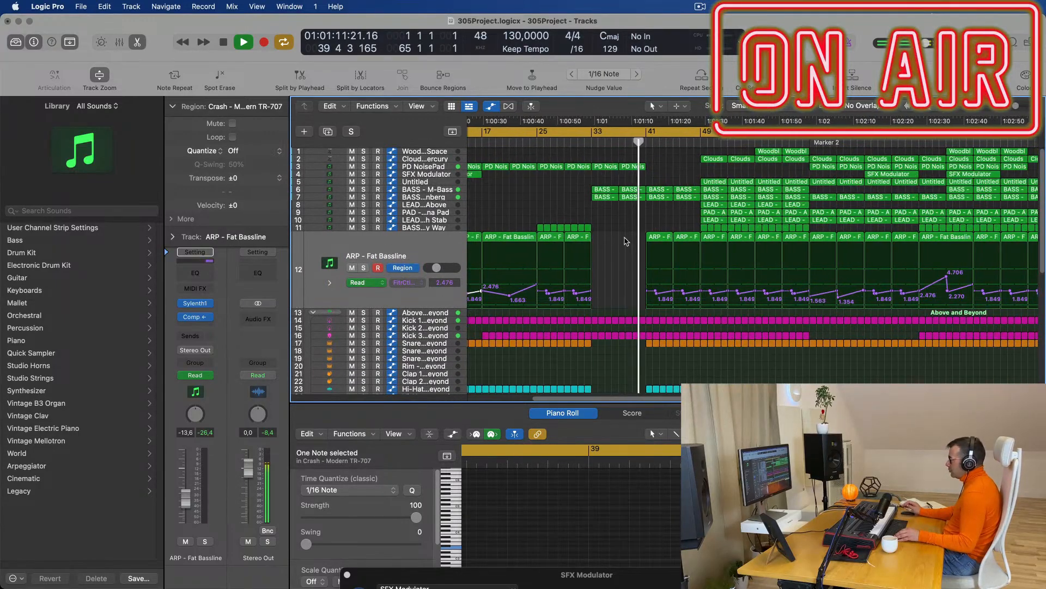
pyautogui.hscroll(-2, 603, 234)
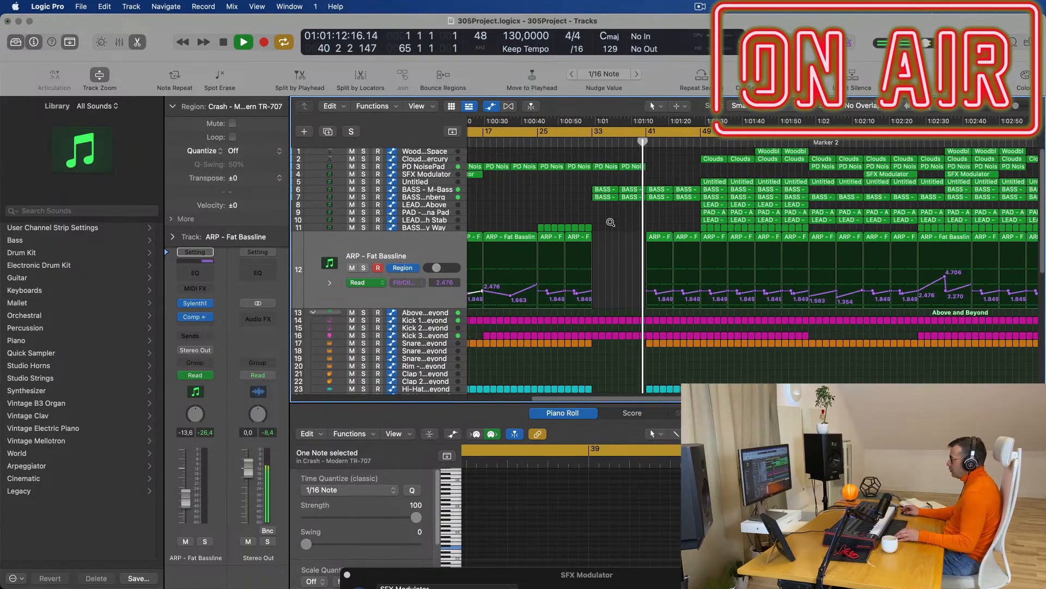
pyautogui.click(570, 210)
# Replay from bar 33, then jump the playhead ahead to bar 41.
pyautogui.hscroll(1, 566, 208)
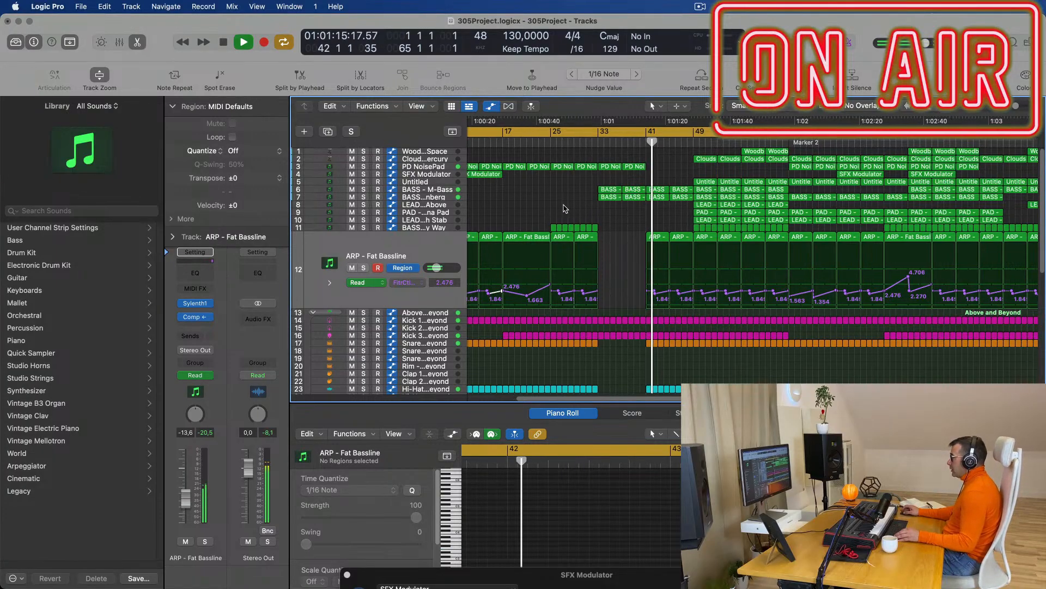
pyautogui.hscroll(2, 644, 216)
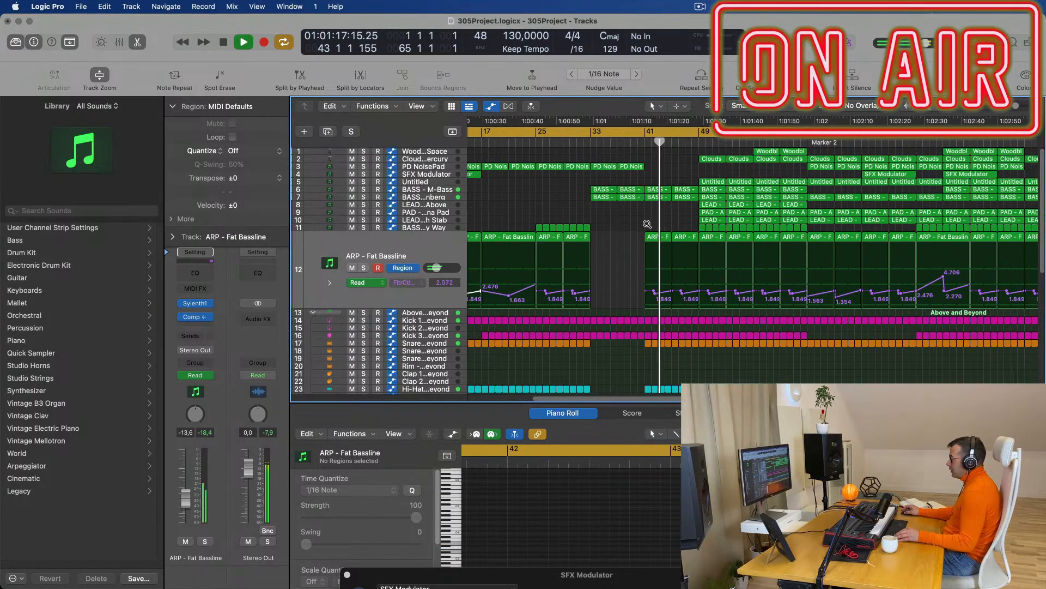
pyautogui.click(592, 143)
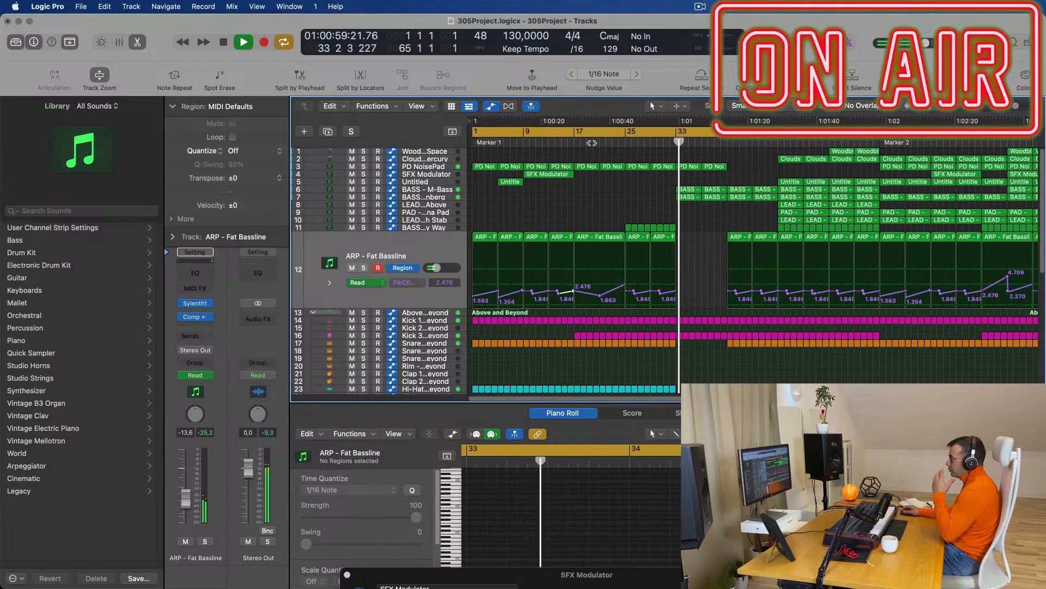
pyautogui.press('super+Left')
pyautogui.press('super+Left')
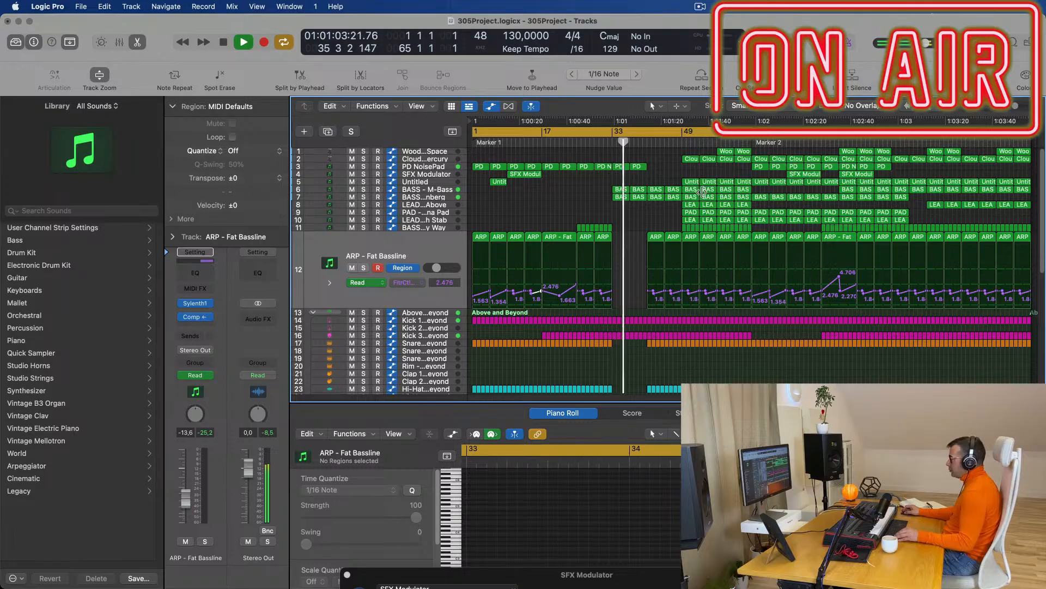
pyautogui.click(647, 143)
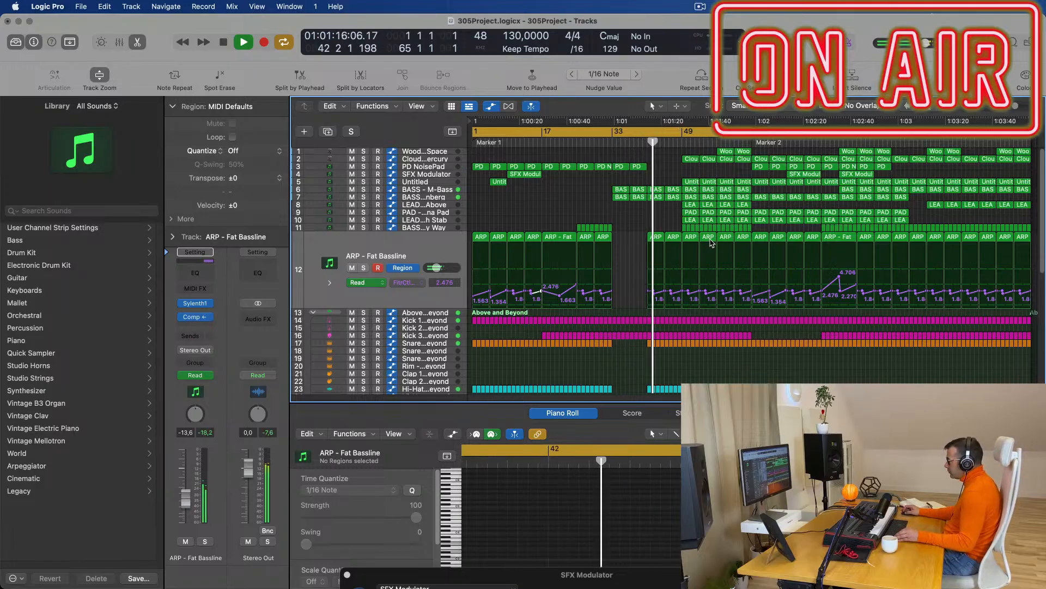
# Delete the run of BASS regions on track 11 and the LEAD and PAD regions around bar 49.
pyautogui.click(727, 240)
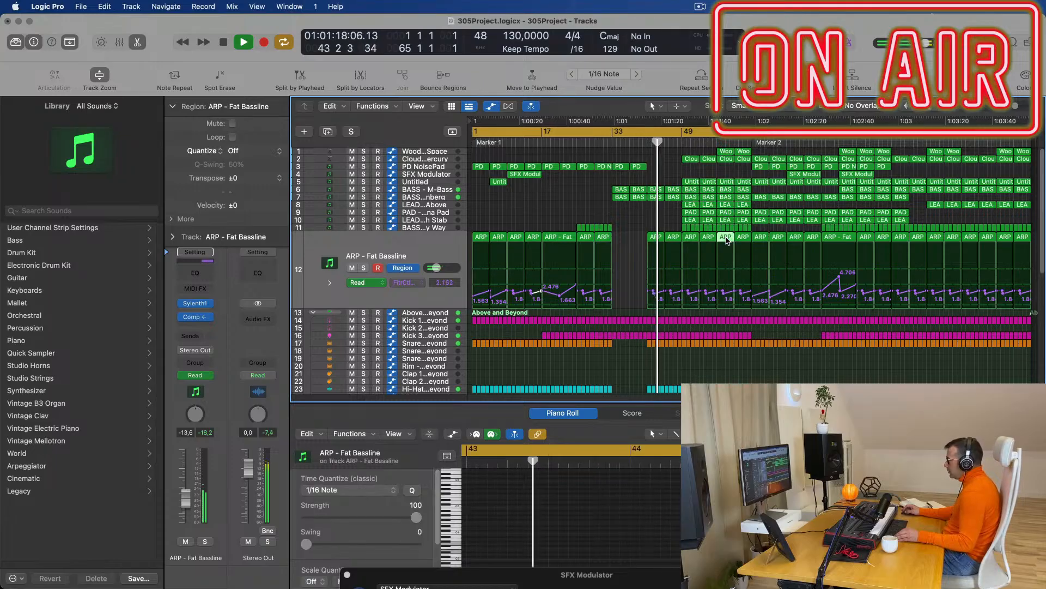
pyautogui.click(724, 227)
pyautogui.moveTo(766, 227); pyautogui.dragTo(721, 229)
pyautogui.press('Delete')
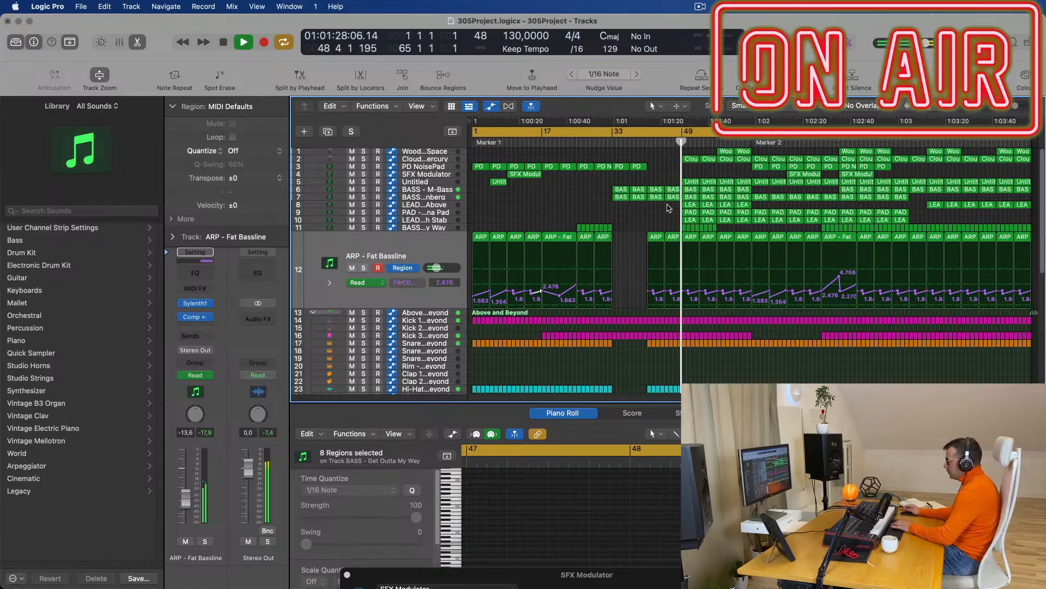
pyautogui.moveTo(682, 207); pyautogui.dragTo(736, 219)
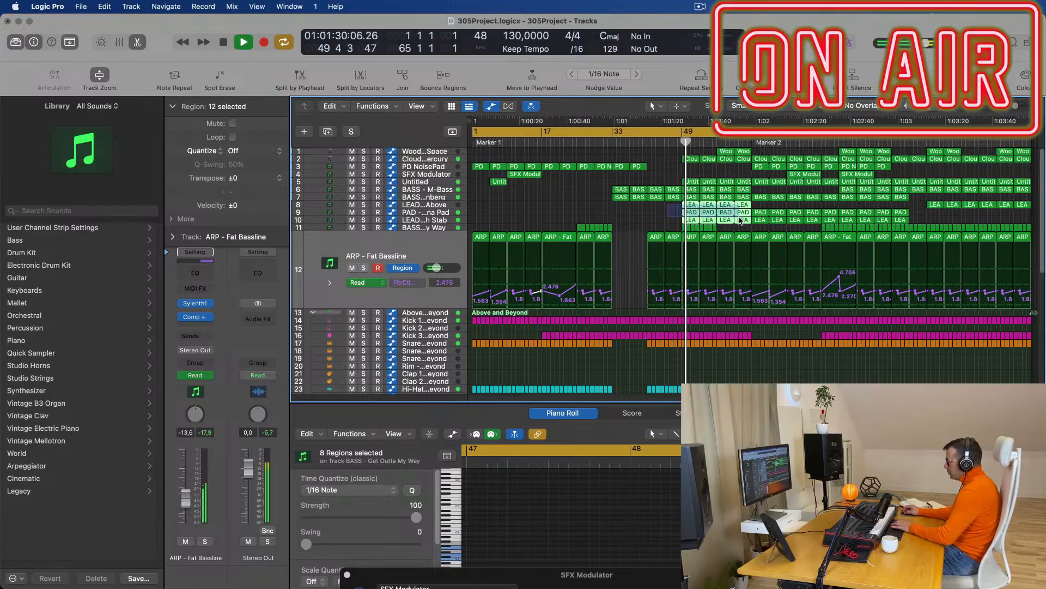
pyautogui.press('Delete')
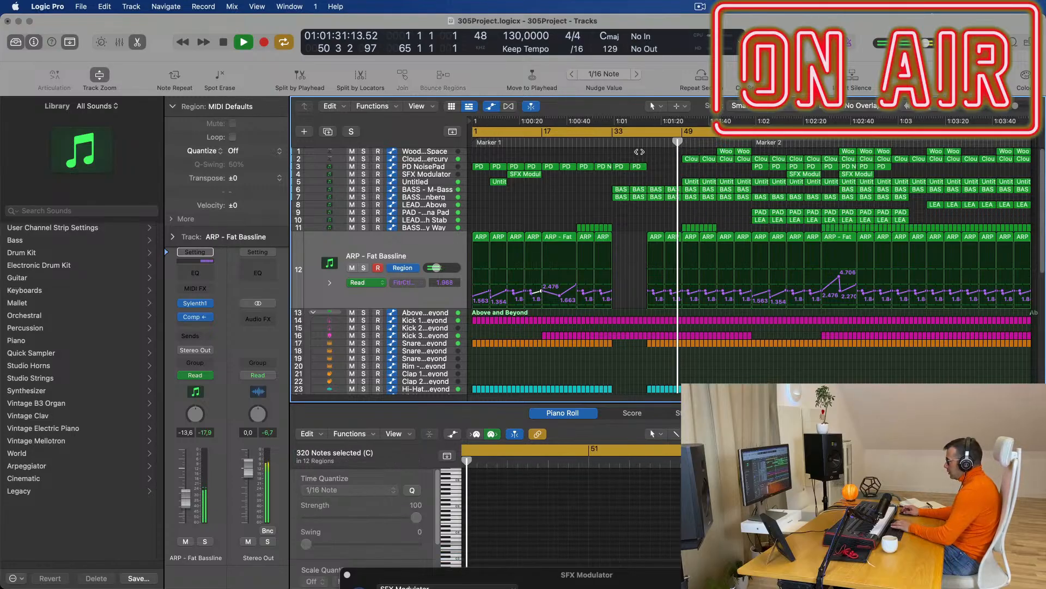
# Delete the Clouds of Mercury and Woodblock regions before Marker 2.
pyautogui.click(701, 159)
pyautogui.press('Delete')
pyautogui.moveTo(712, 152); pyautogui.dragTo(738, 159)
pyautogui.press('Delete')
# Delete the four Untitled regions on track 5 before Marker 2.
pyautogui.click(691, 182)
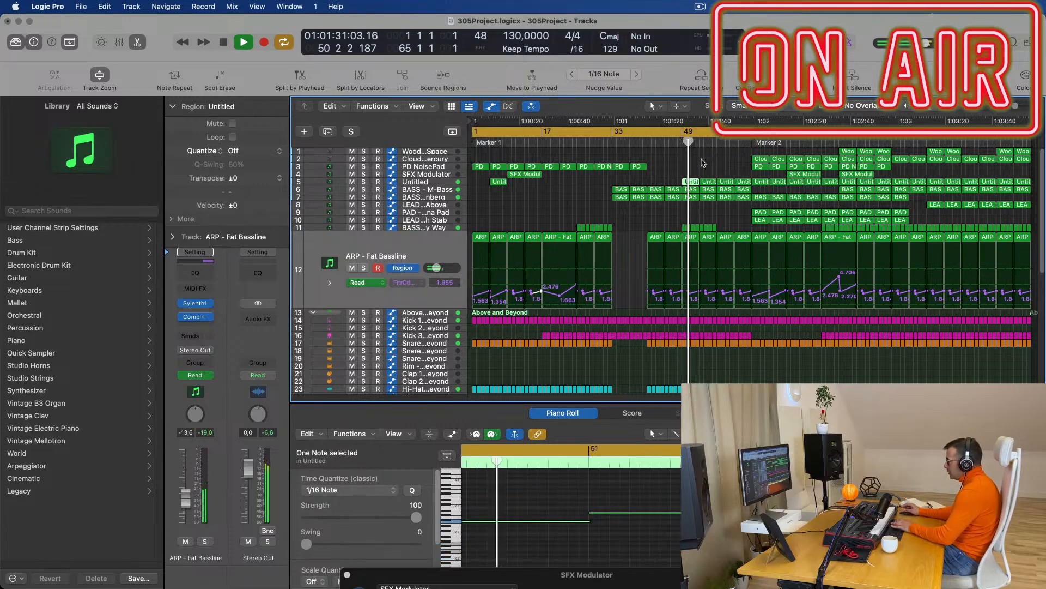
pyautogui.press('Delete')
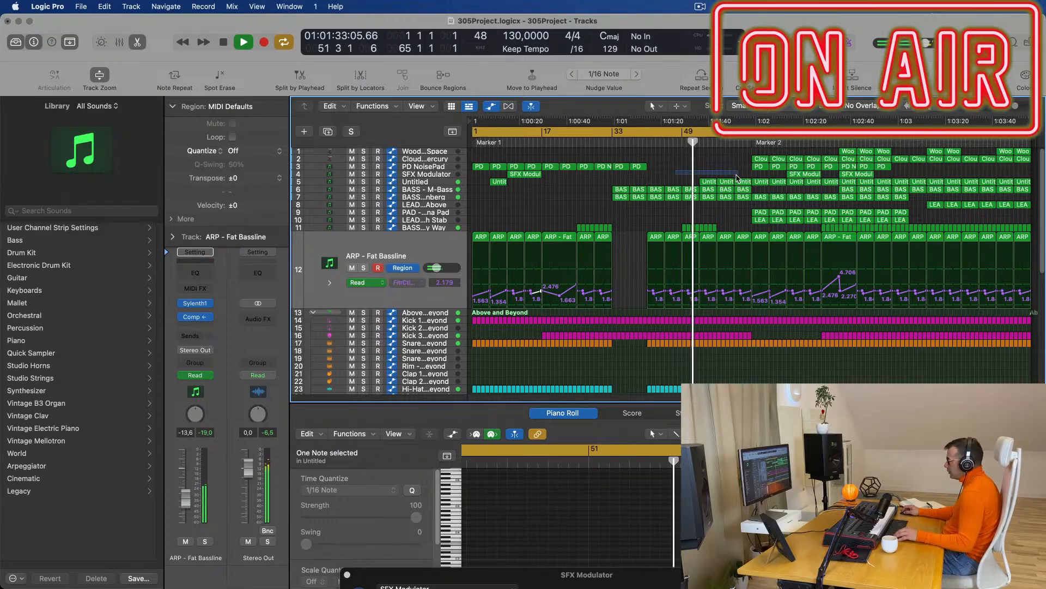
pyautogui.moveTo(739, 177); pyautogui.dragTo(700, 186)
pyautogui.press('Delete')
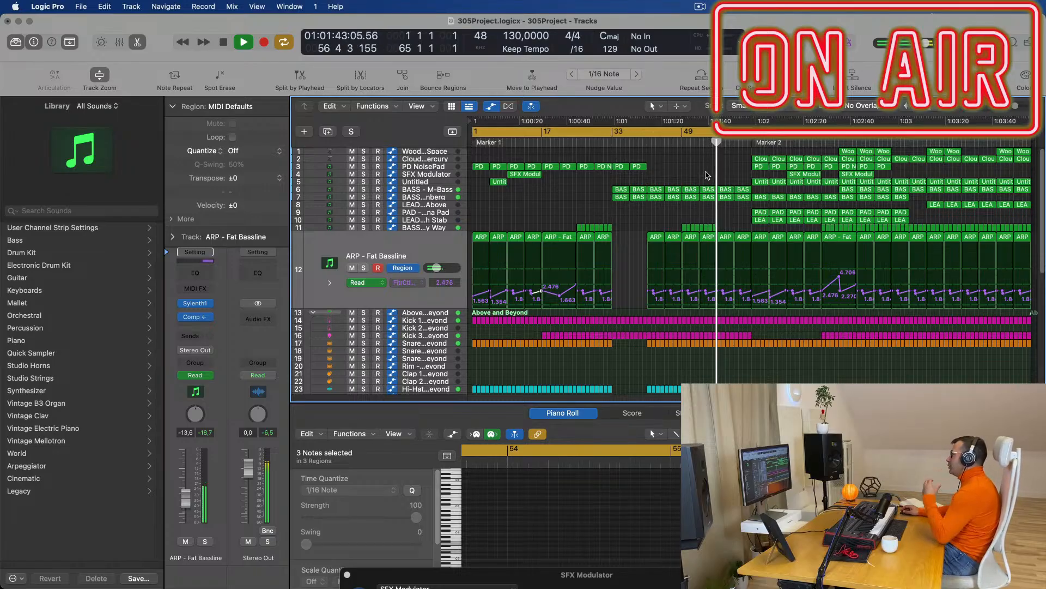
# Move the playhead to about bar 54 and delete the Clouds and PD NoisePad regions there.
pyautogui.click(643, 144)
pyautogui.click(706, 141)
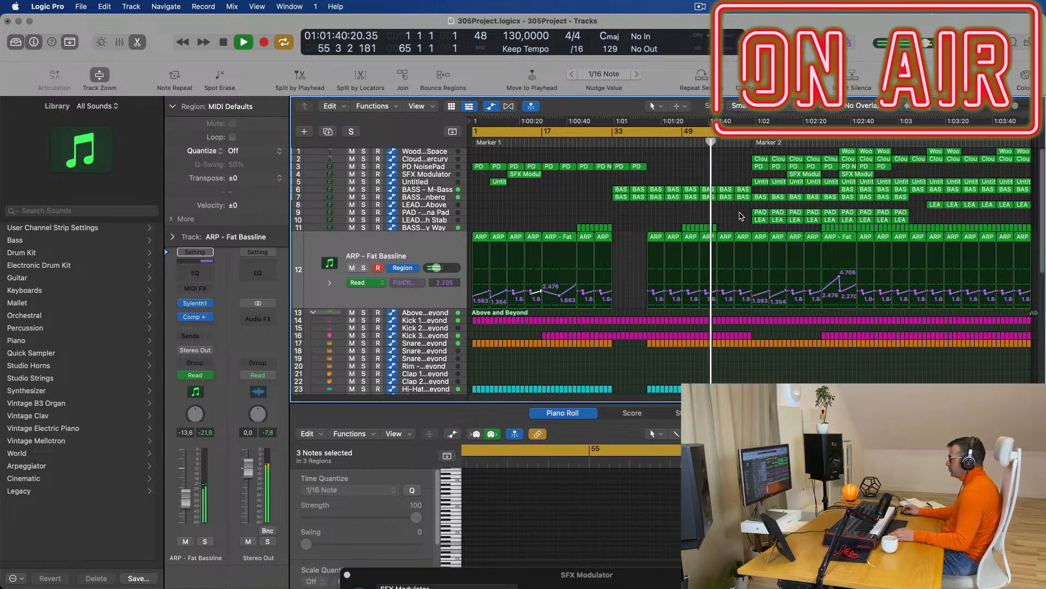
pyautogui.moveTo(746, 158); pyautogui.dragTo(784, 162)
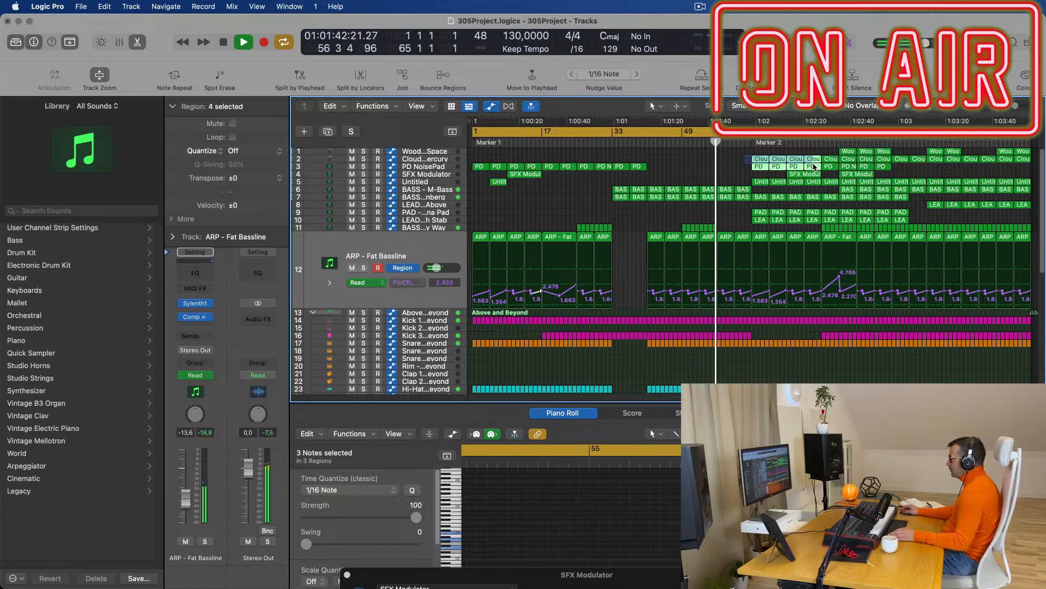
pyautogui.press('Delete')
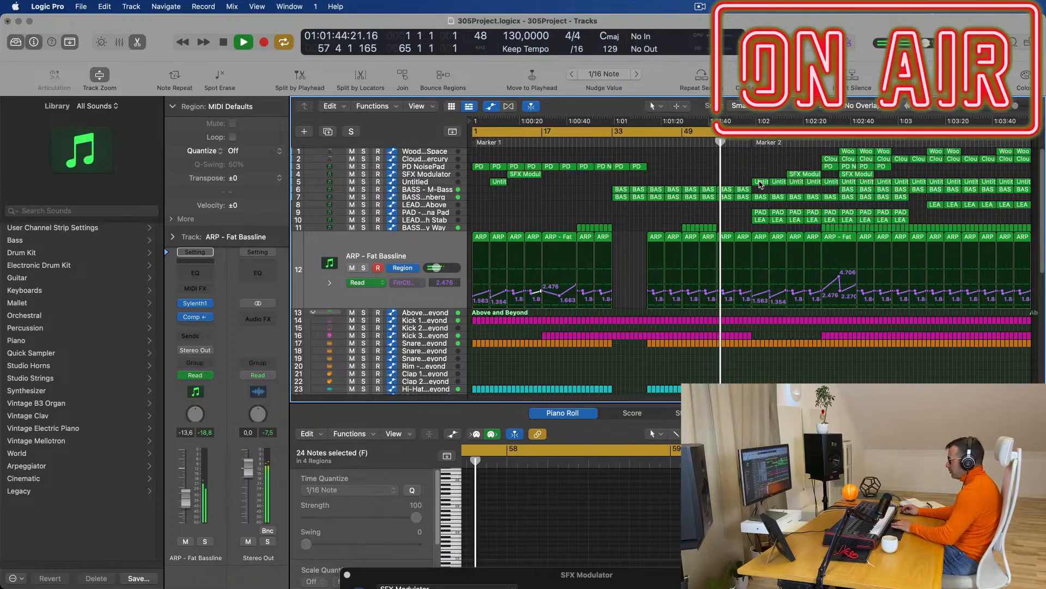
# Delete the next four Untitled regions on track 5.
pyautogui.click(761, 182)
pyautogui.press('Delete')
pyautogui.click(779, 182)
pyautogui.press('Delete')
pyautogui.click(795, 183)
pyautogui.press('Delete')
pyautogui.click(812, 182)
pyautogui.press('Delete')
# Delete the four BASS - Wippenberg regions on track 7 before Marker 2.
pyautogui.click(766, 197)
pyautogui.press('Delete')
pyautogui.click(780, 196)
pyautogui.press('Delete')
pyautogui.click(795, 197)
pyautogui.press('Delete')
pyautogui.click(811, 197)
pyautogui.press('Delete')
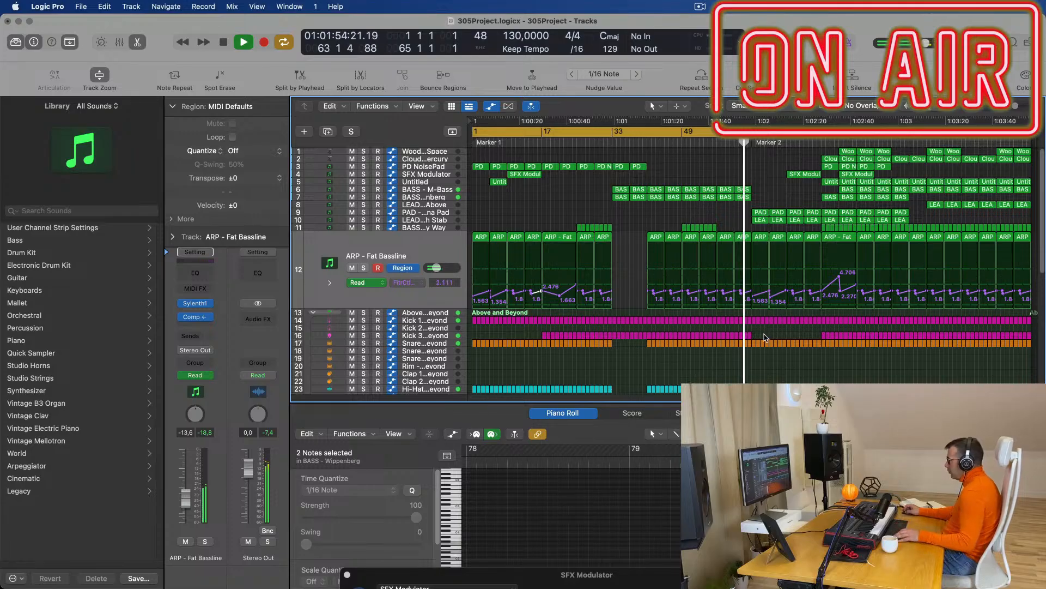
# Marquee-delete the slice just before bar 57 across the drum tracks.
pyautogui.scroll(-3, 765, 362)
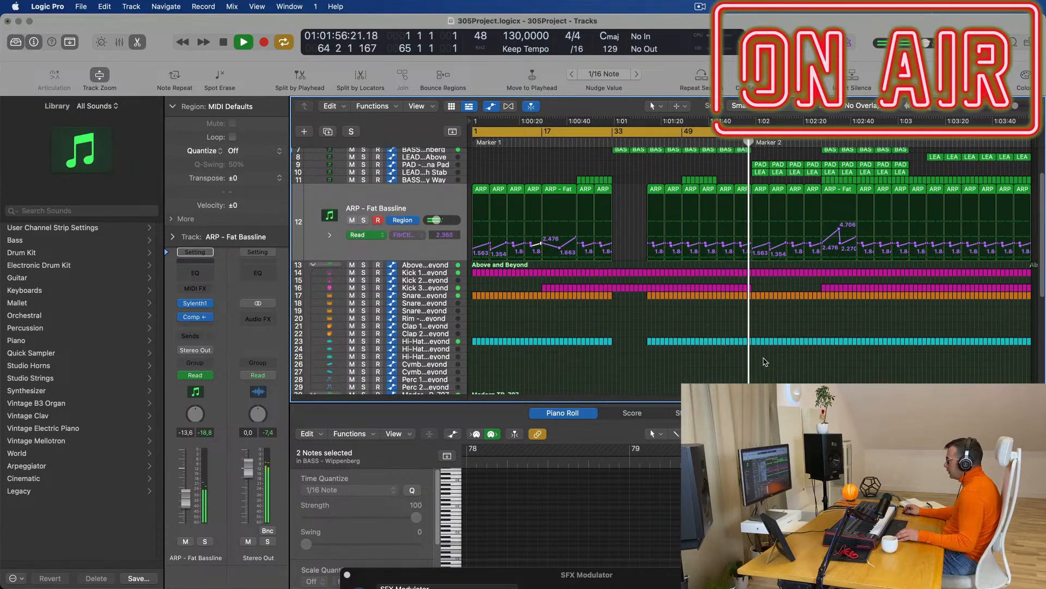
pyautogui.scroll(3, 765, 258)
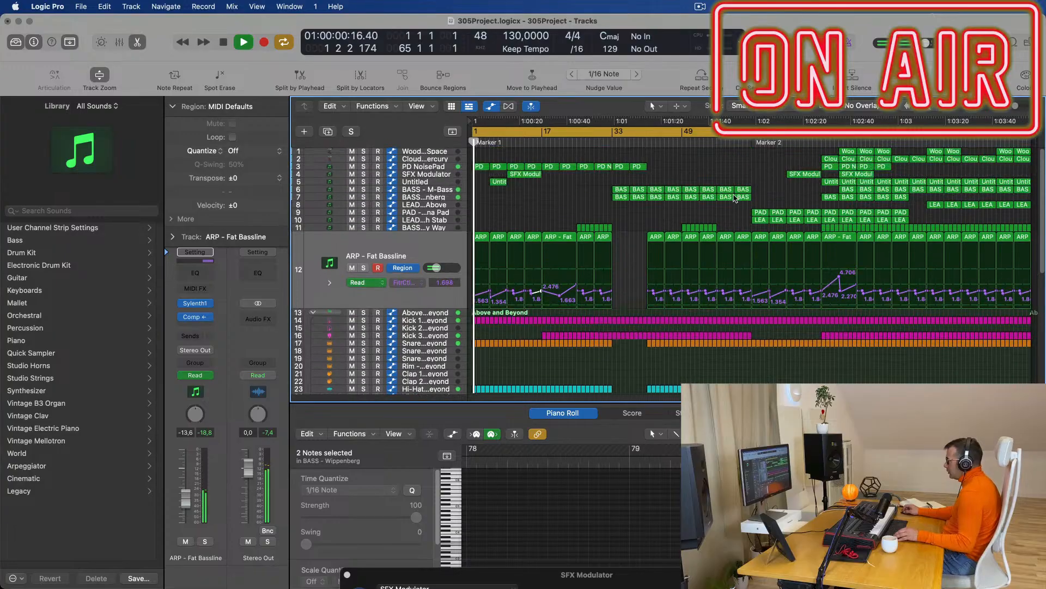
pyautogui.click(648, 144)
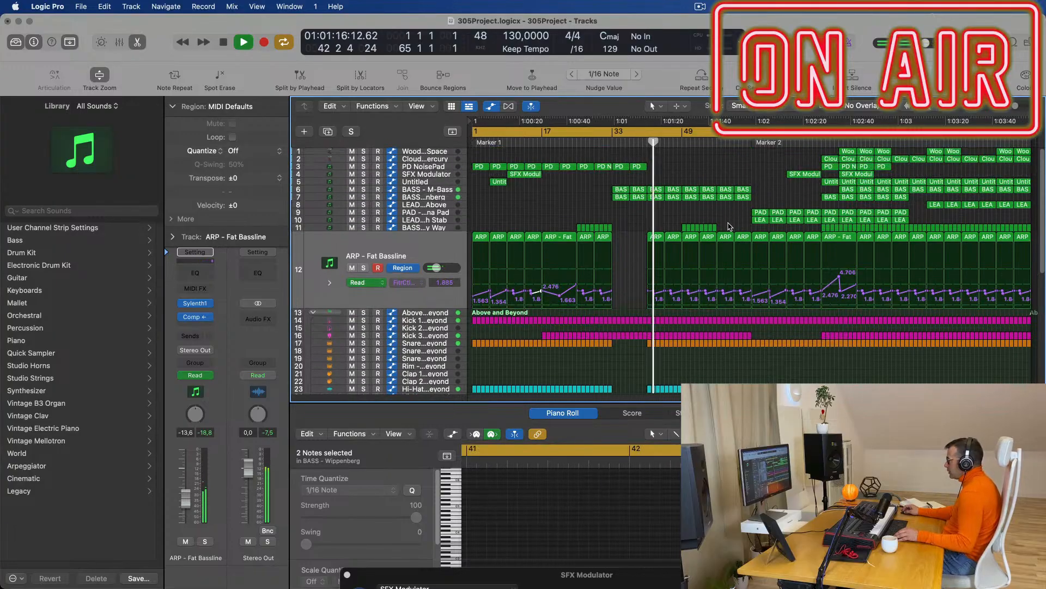
pyautogui.scroll(-2, 733, 277)
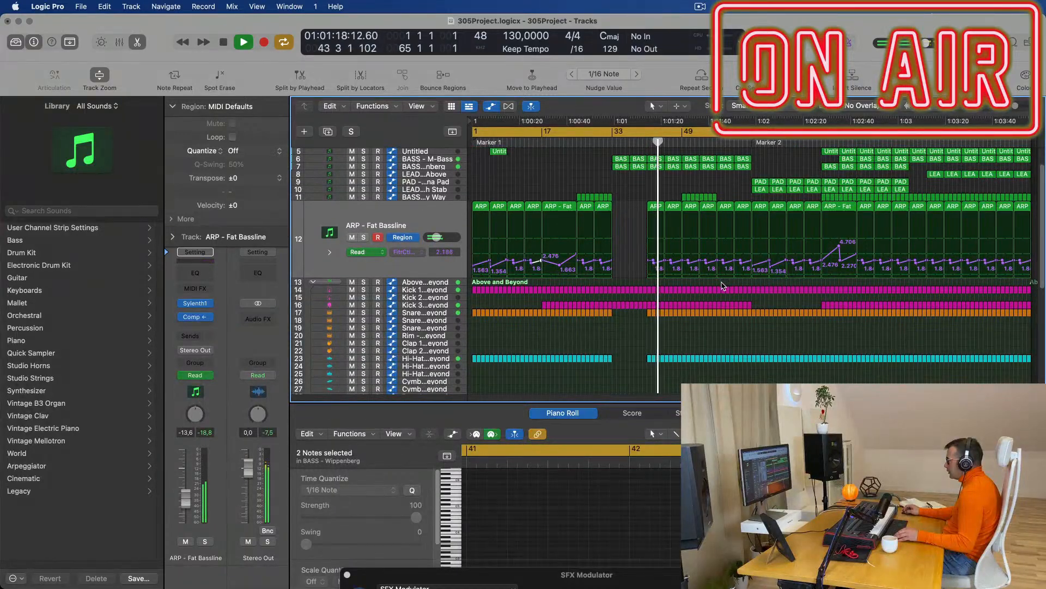
pyautogui.moveTo(721, 284); pyautogui.dragTo(749, 355)
pyautogui.press('Delete')
# Remove the remaining drum regions sitting right before the bar 57 drop.
pyautogui.click(716, 141)
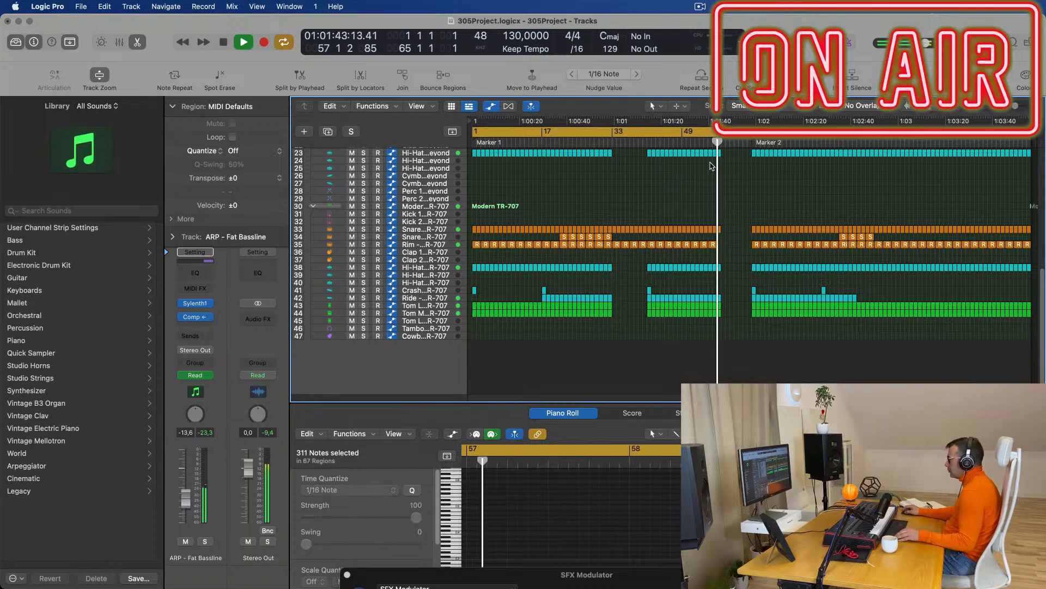
pyautogui.scroll(6, 714, 165)
pyautogui.scroll(1, 739, 218)
pyautogui.scroll(3, 739, 226)
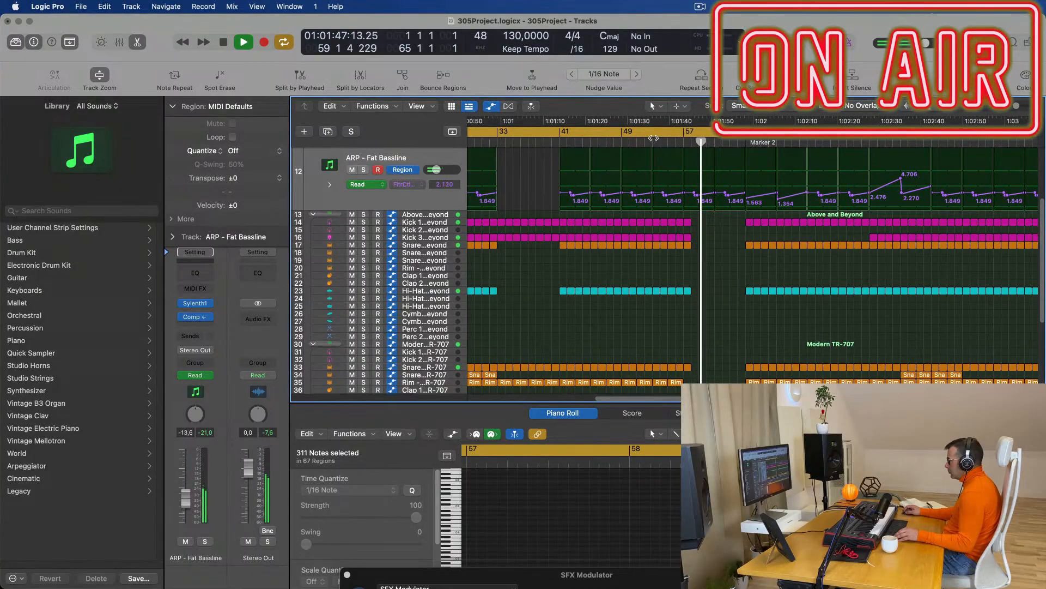
pyautogui.moveTo(925, 222); pyautogui.dragTo(910, 305)
pyautogui.click(905, 302)
pyautogui.scroll(-3, 927, 288)
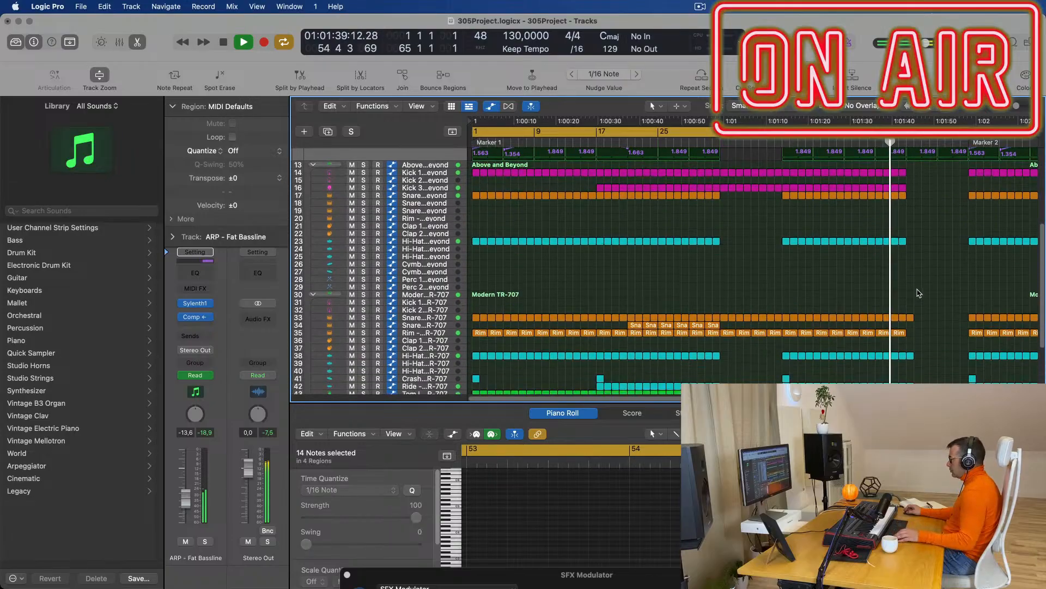
pyautogui.moveTo(948, 263); pyautogui.dragTo(908, 381)
pyautogui.press('Delete')
# Return the playhead to bar 54 to hear the new gap.
pyautogui.scroll(-4, 917, 272)
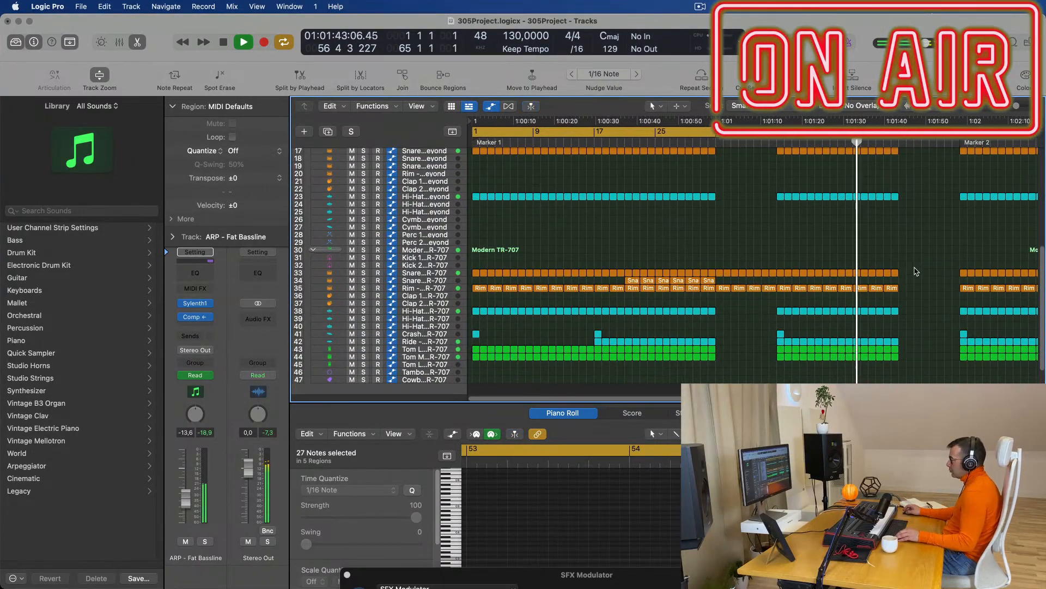
pyautogui.scroll(10, 835, 246)
pyautogui.scroll(-3, 836, 241)
pyautogui.scroll(-2, 837, 240)
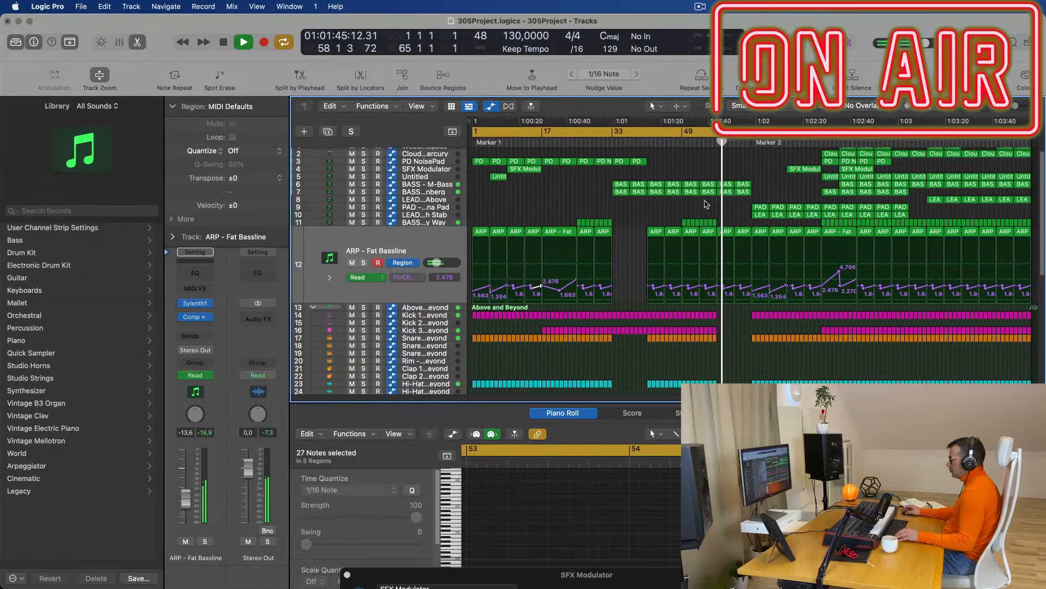
pyautogui.click(703, 143)
# Delete the bass regions just before bar 57.
pyautogui.moveTo(760, 187); pyautogui.dragTo(728, 193)
pyautogui.press('Delete')
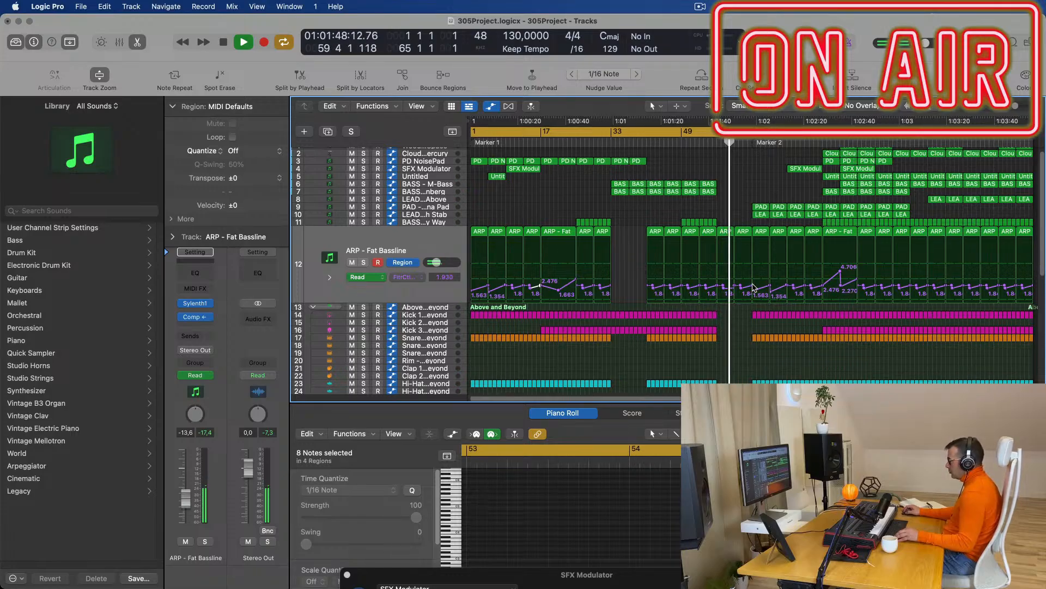
pyautogui.press('super+Right')
pyautogui.press('super+Right')
pyautogui.press('super+Right')
pyautogui.press('super+Right')
pyautogui.press('super+Right')
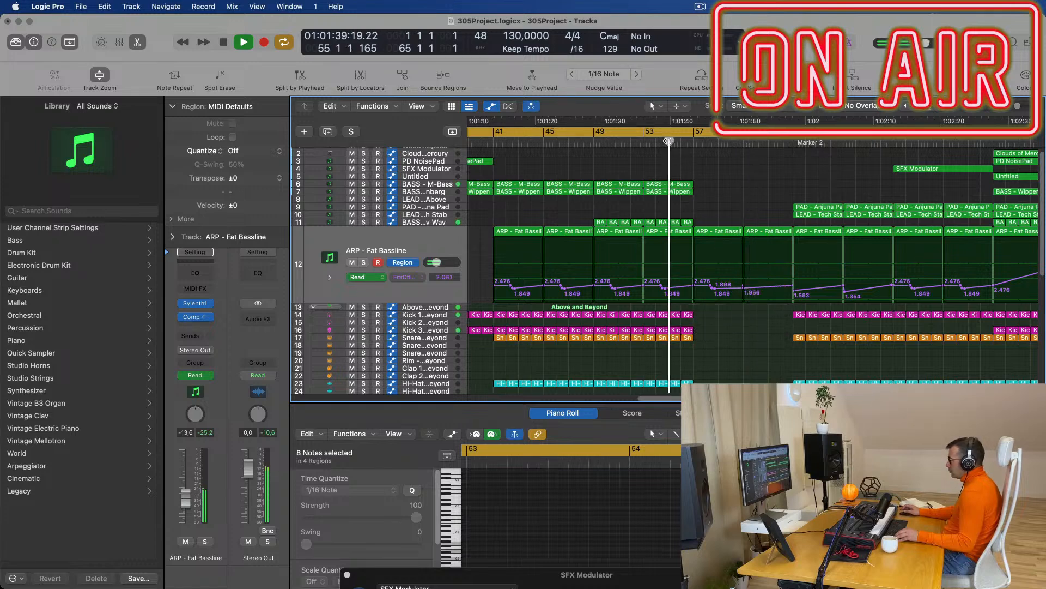
pyautogui.press('super+Left')
pyautogui.press('super+Left')
pyautogui.press('super+Left')
pyautogui.press('super+Left')
pyautogui.press('super+Left')
pyautogui.press('super+Left')
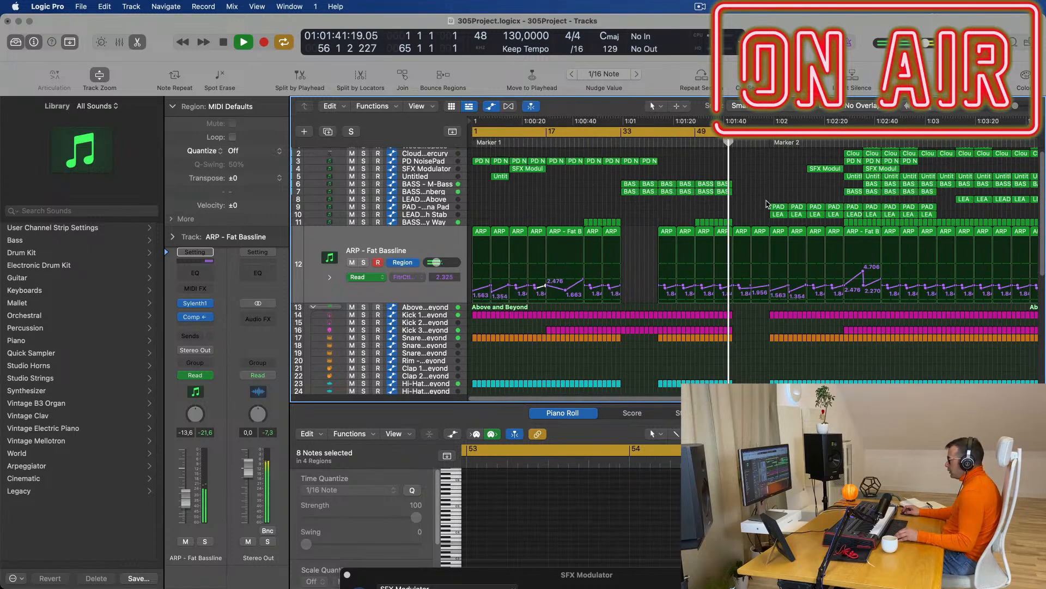
# Option-drag copies of the first PAD and LEAD regions to start at bar 57.
pyautogui.moveTo(761, 204); pyautogui.dragTo(742, 213)
pyautogui.moveTo(740, 157); pyautogui.dragTo(739, 157)
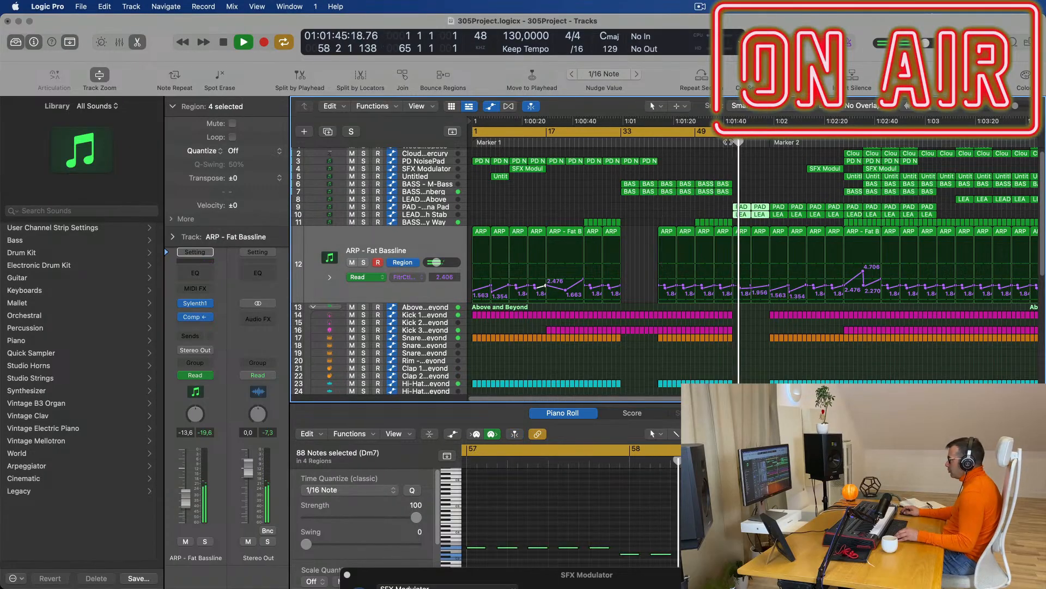
pyautogui.click(431, 207)
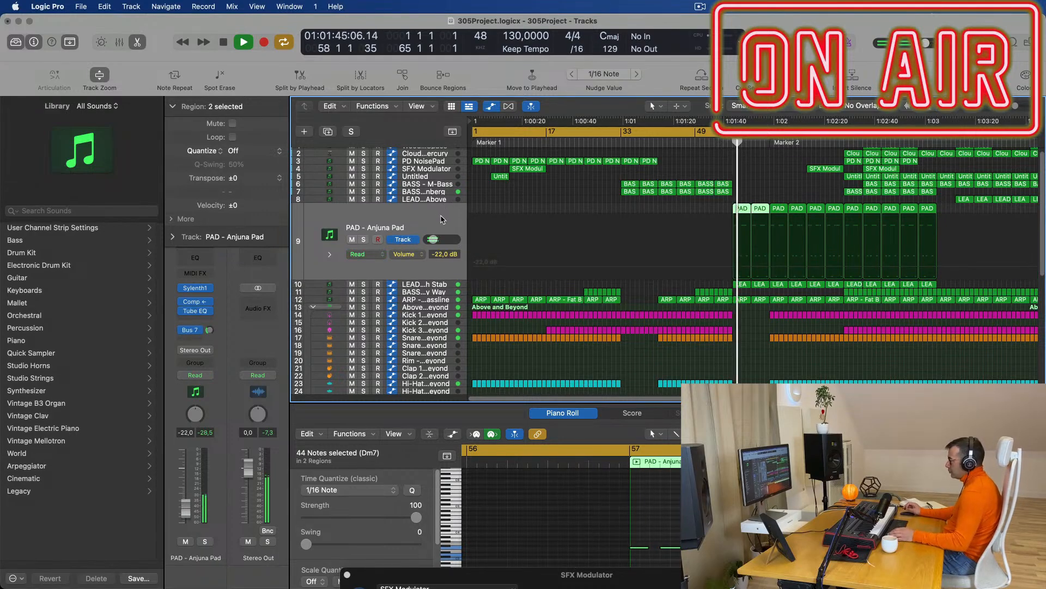
pyautogui.click(724, 144)
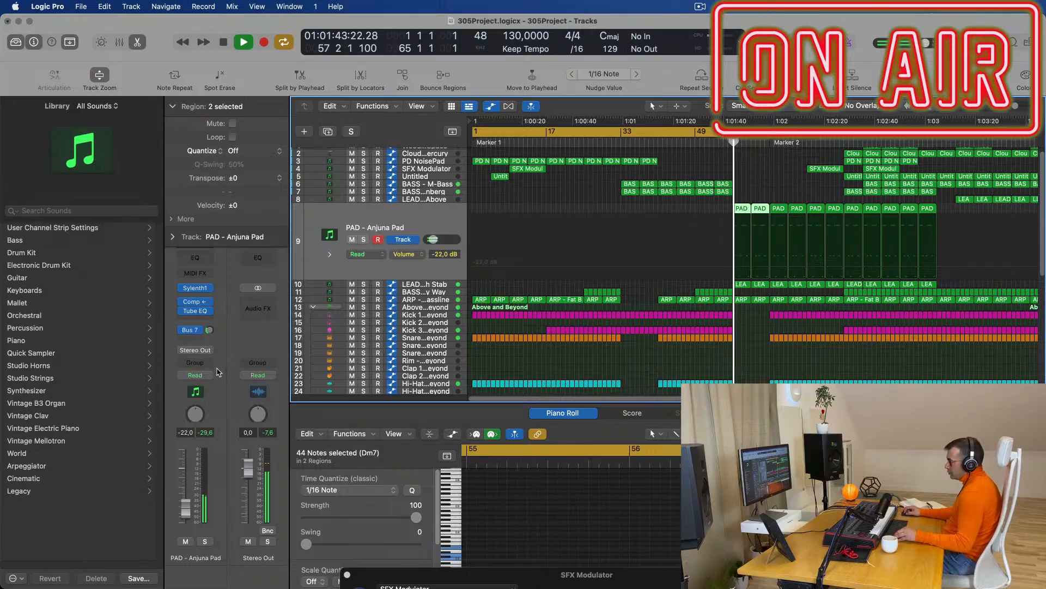
# Route the PAD - Anjuna Pad and LEAD - Tech Stab outputs to Bus 8.
pyautogui.click(210, 352)
pyautogui.moveTo(209, 401)
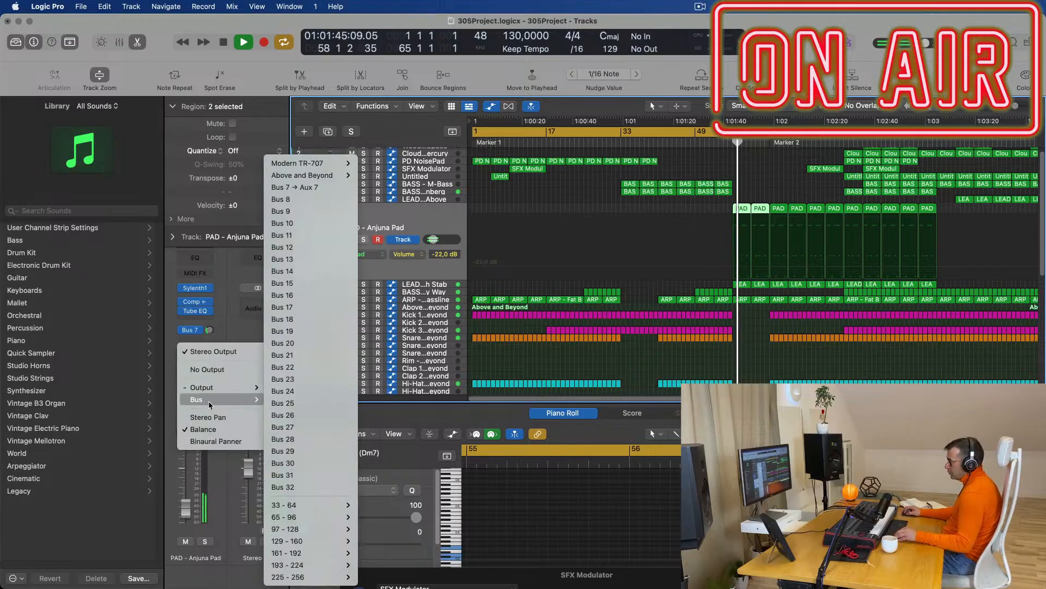
pyautogui.click(332, 200)
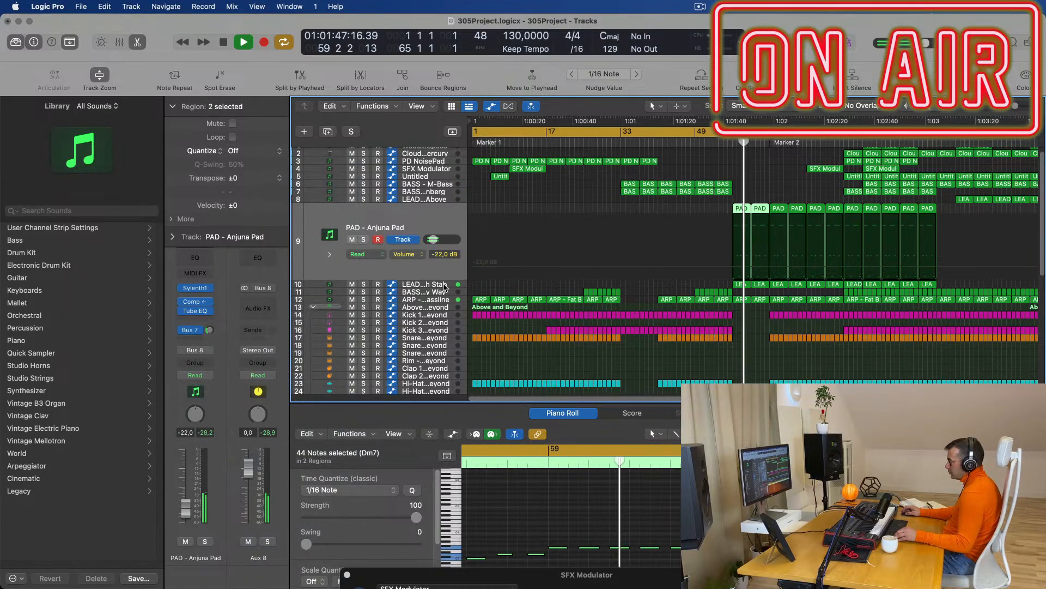
pyautogui.click(446, 288)
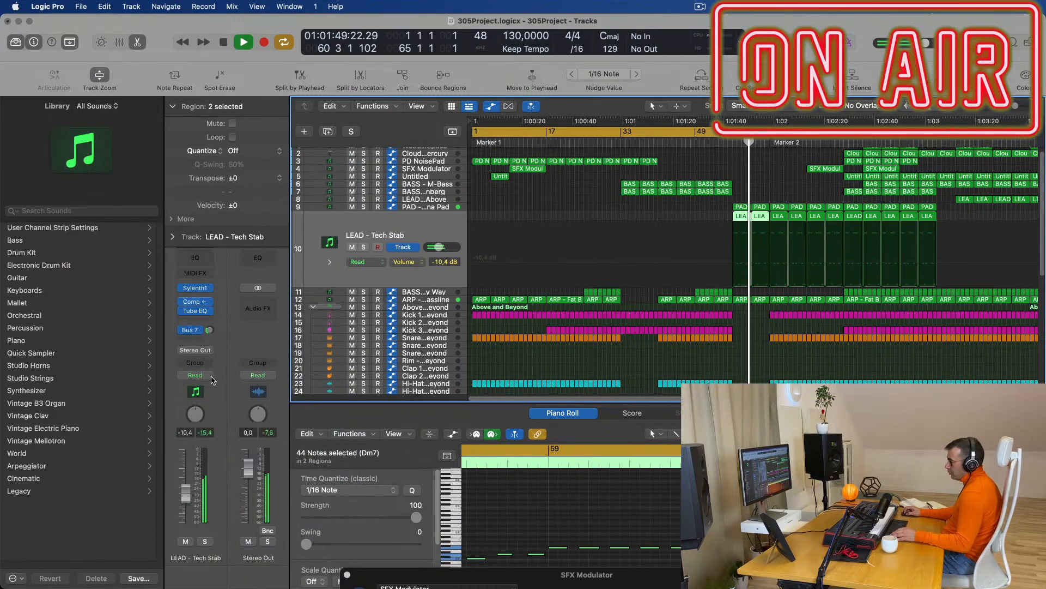
pyautogui.click(209, 352)
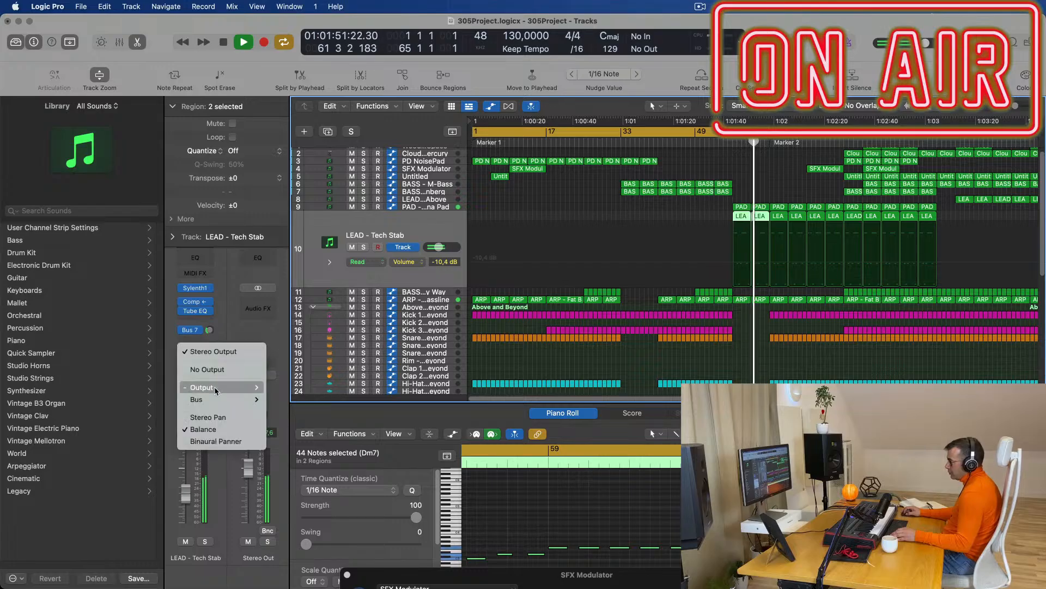
pyautogui.moveTo(216, 389)
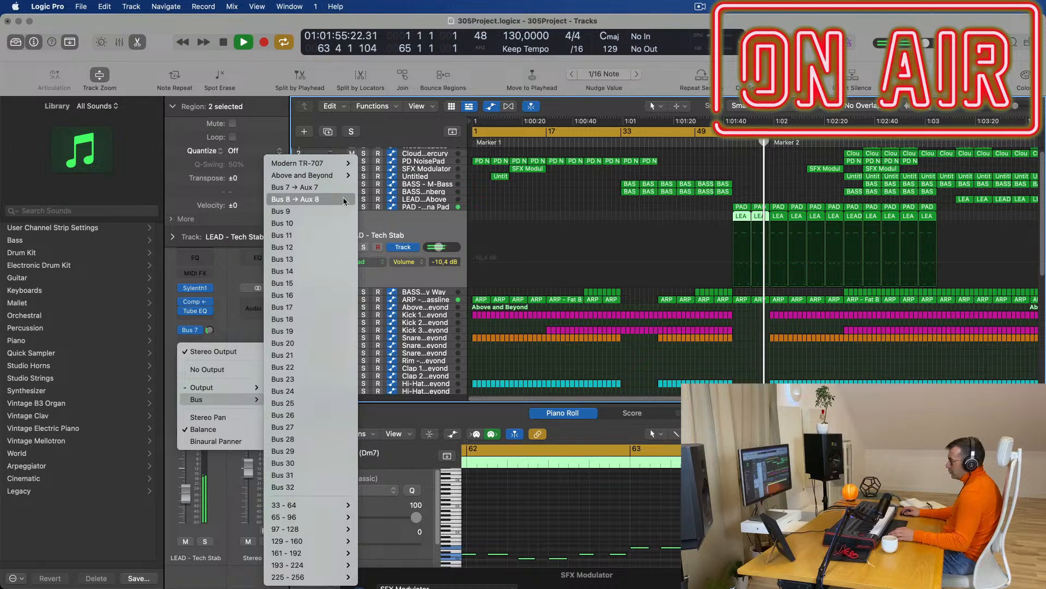
pyautogui.click(344, 200)
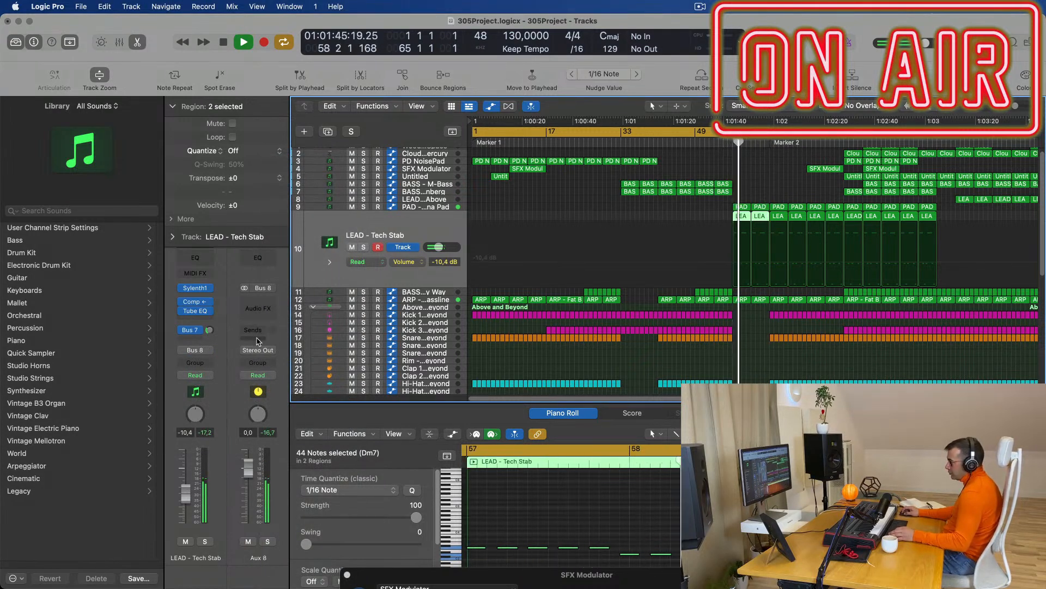
# Pull Aux 8's Channel EQ high cut down to about 300 Hz.
pyautogui.click(260, 263)
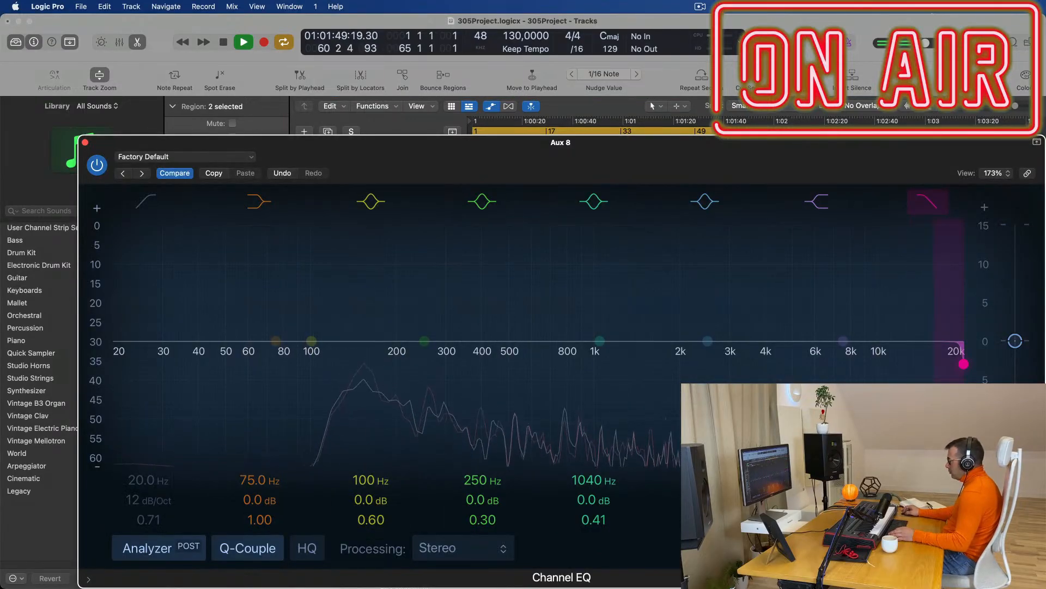
pyautogui.moveTo(963, 364); pyautogui.dragTo(453, 364)
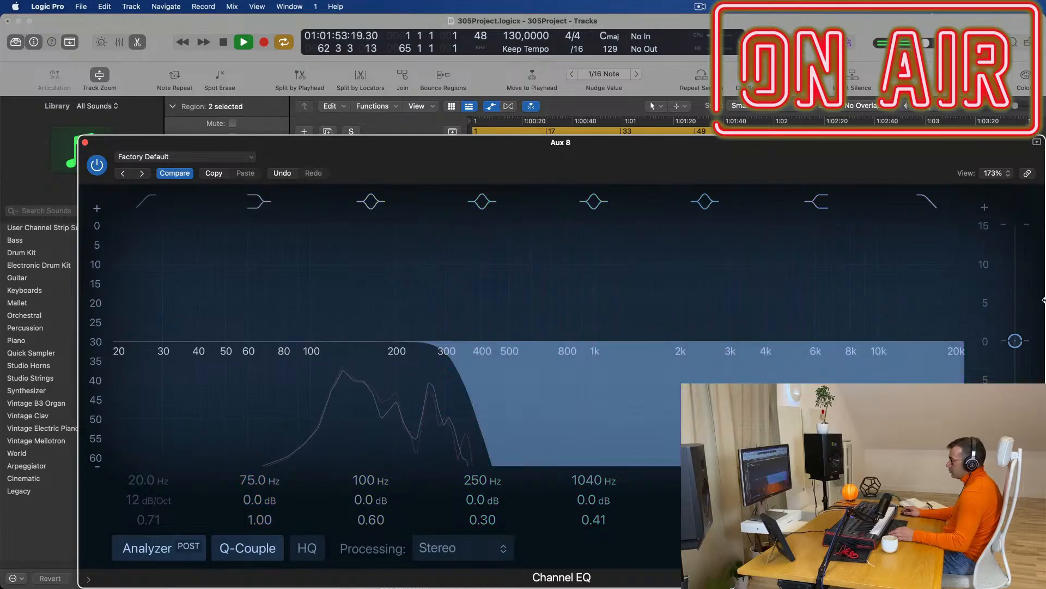
pyautogui.moveTo(462, 162); pyautogui.dragTo(627, 579)
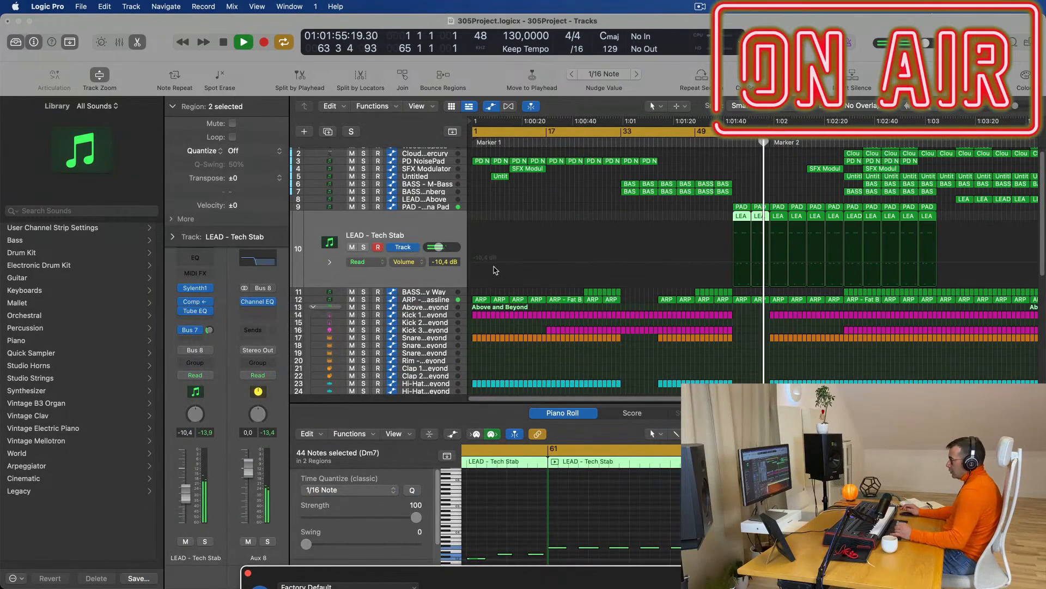
# Turn the LEAD and PAD Bus 7 send knobs fully down to -∞.
pyautogui.click(728, 143)
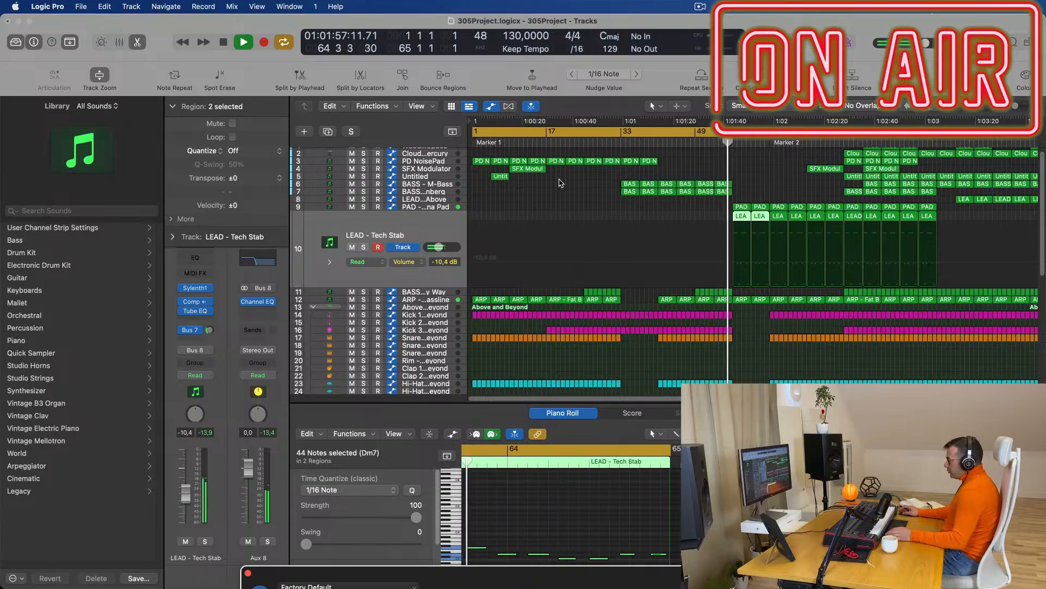
pyautogui.moveTo(209, 331); pyautogui.dragTo(210, 376)
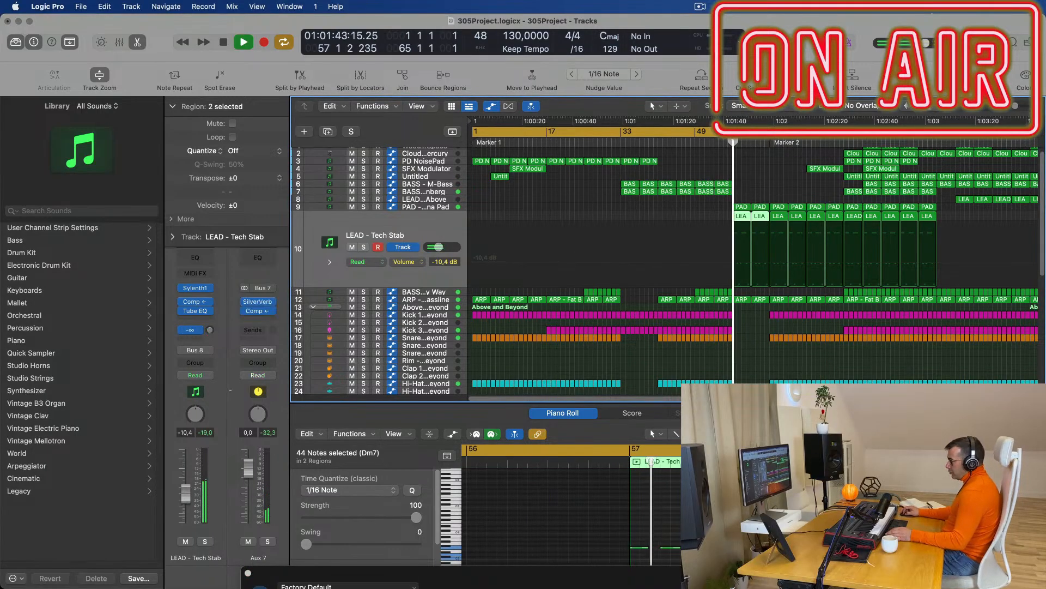
pyautogui.click(436, 208)
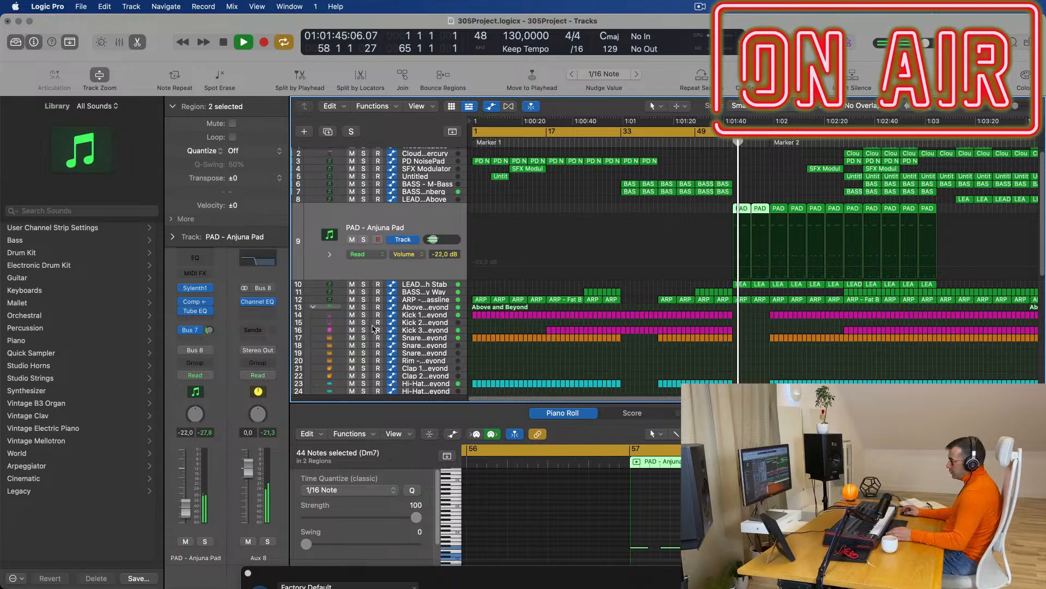
pyautogui.moveTo(209, 330); pyautogui.dragTo(209, 376)
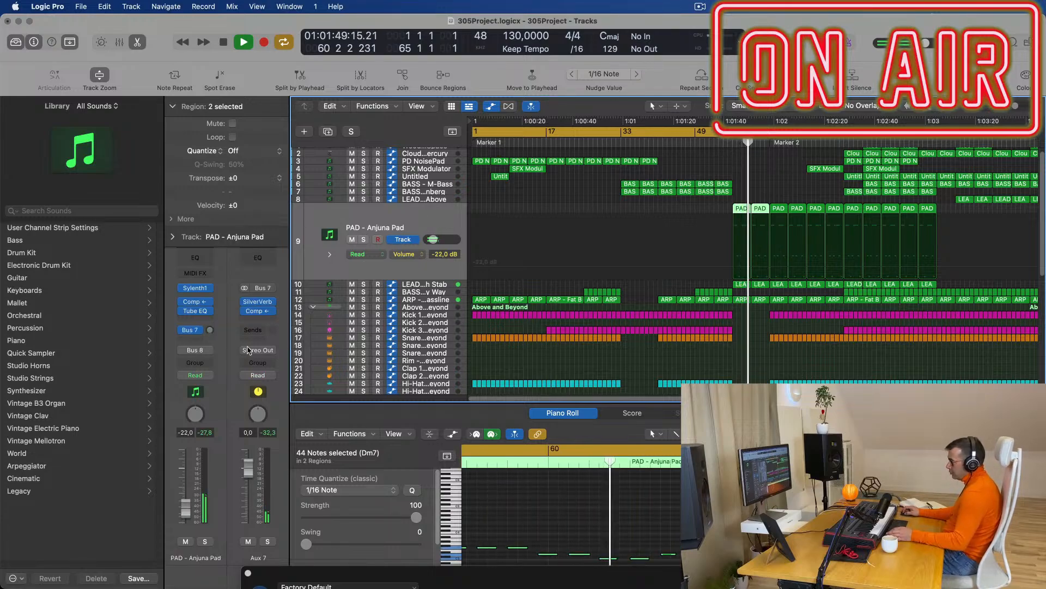
# Assign Bus 7 to the empty send slot on the Aux 7 SilverVerb strip.
pyautogui.click(253, 330)
pyautogui.moveTo(255, 348)
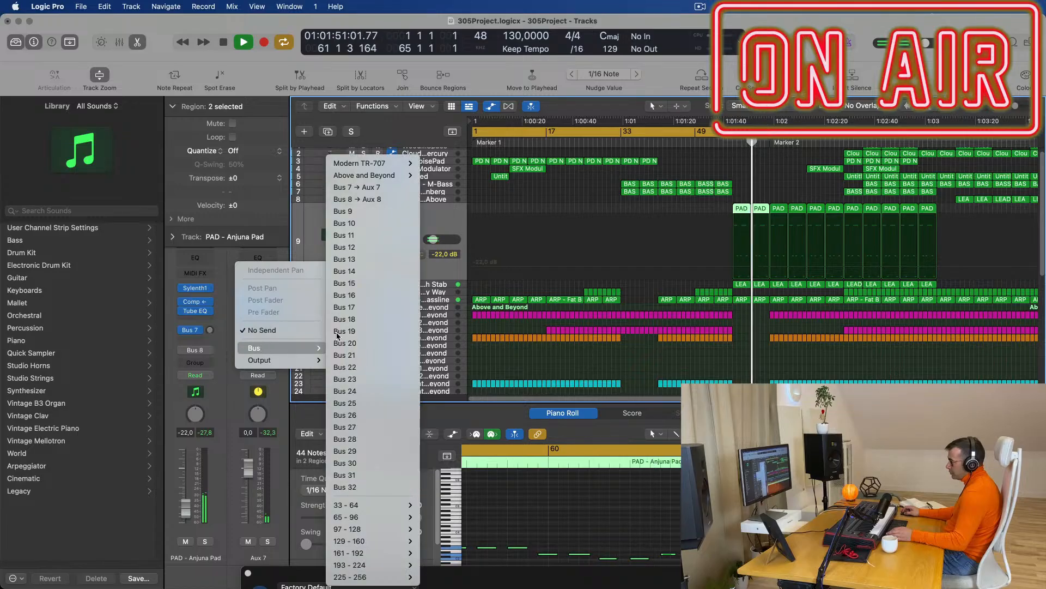
pyautogui.click(376, 187)
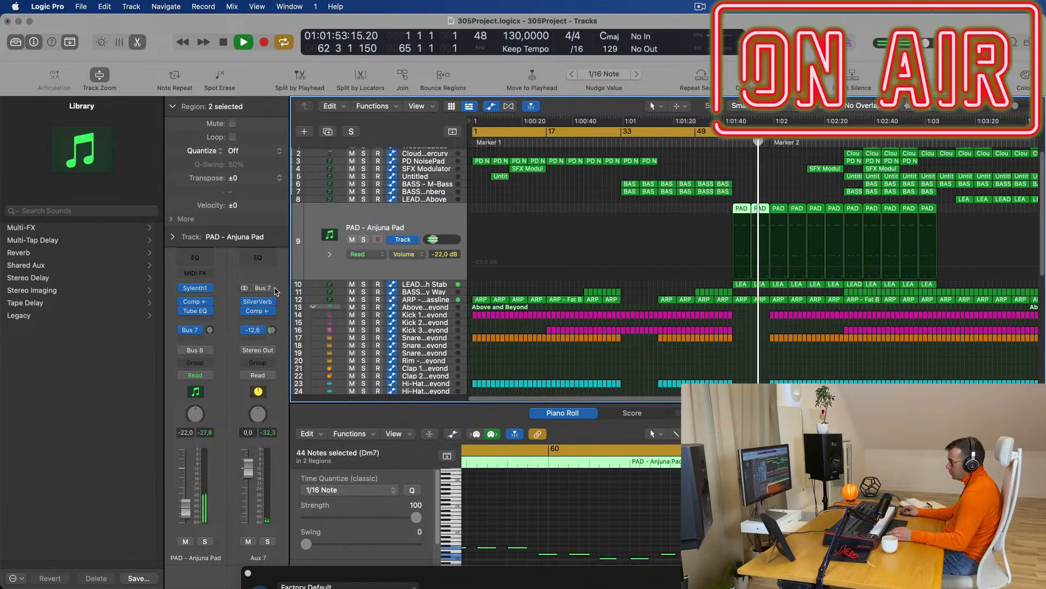
pyautogui.click(725, 144)
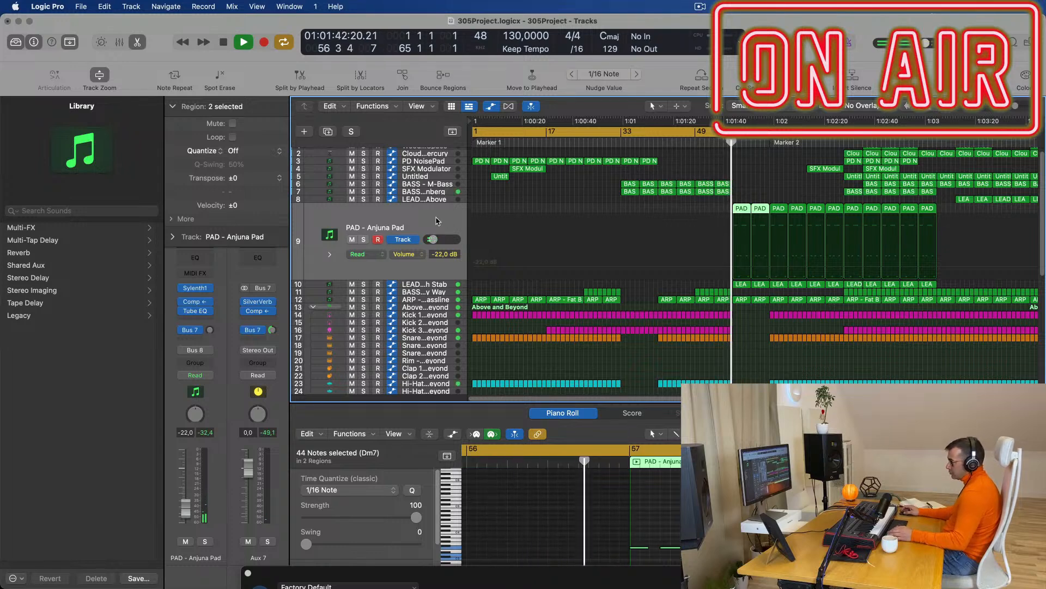
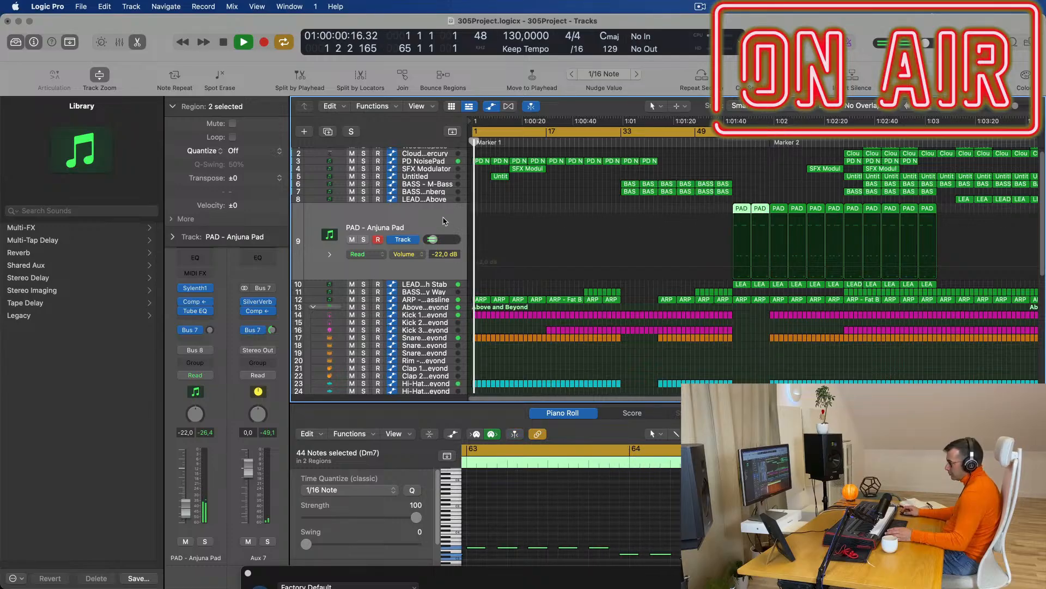
# Scan the channel strips in the Mixer, then hide the Mixer and stop playback.
pyautogui.press('x')
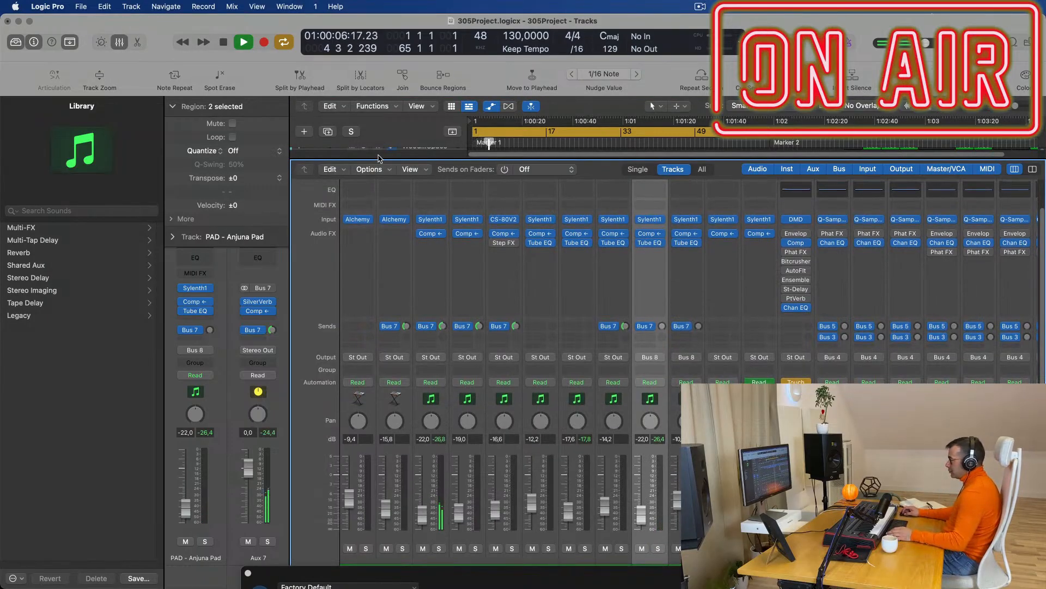
pyautogui.hscroll(10, 711, 313)
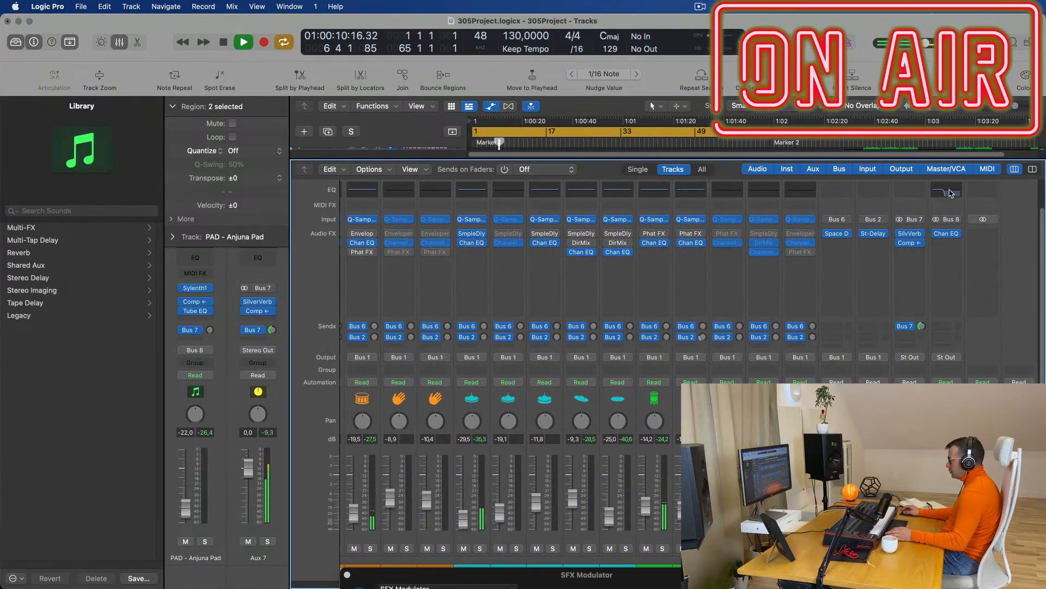
pyautogui.press('x')
pyautogui.press('space')
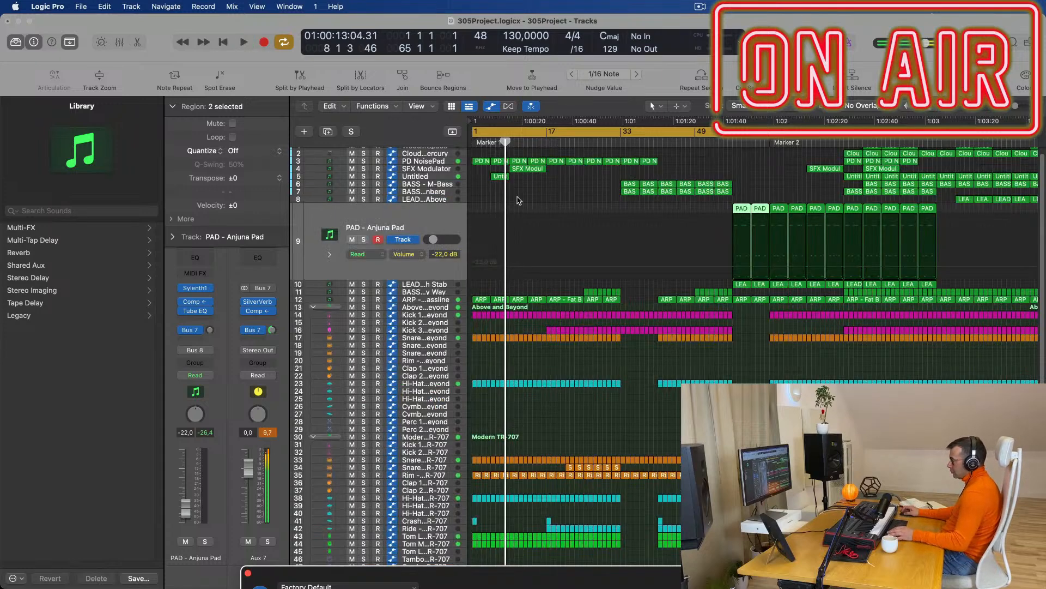
# Enlarge the Untitled track and play the song from the start.
pyautogui.click(429, 176)
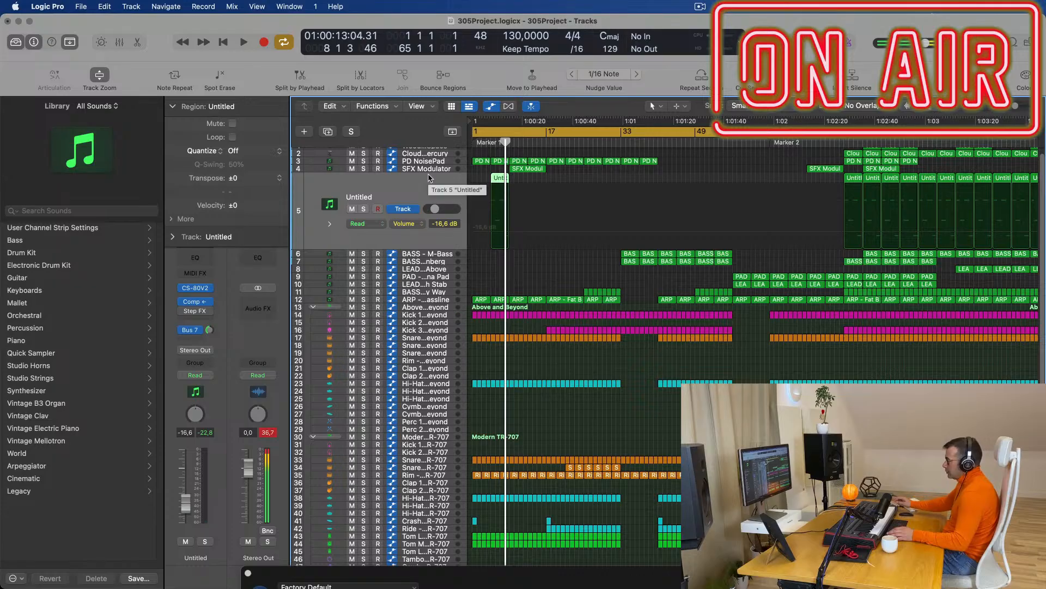
pyautogui.press('Return')
pyautogui.press('space')
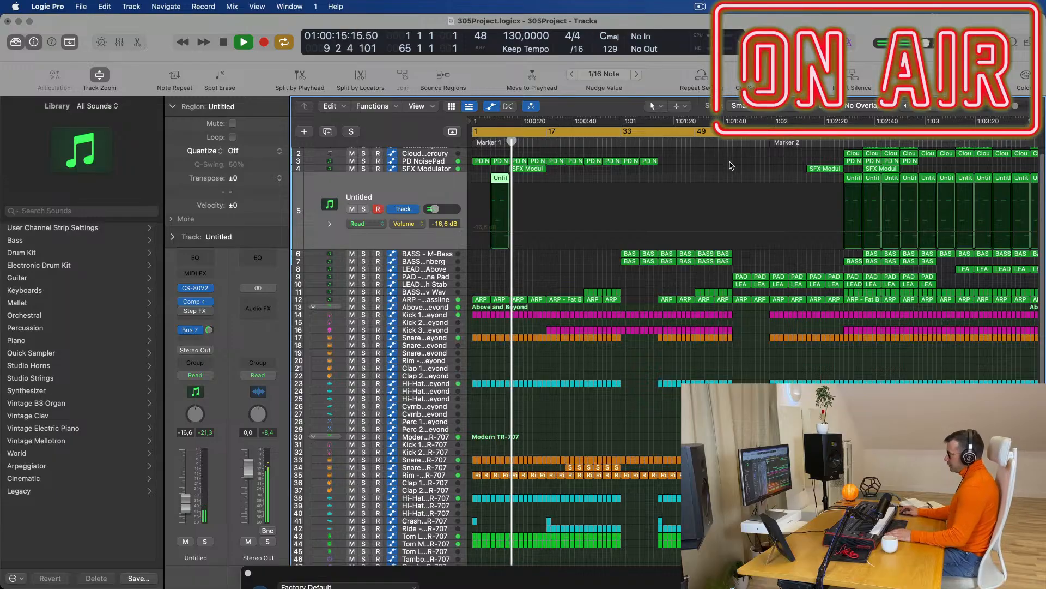
# Replay the arrangement from bar 1, auditioning from bar 5.
pyautogui.press('space')
pyautogui.press('Return')
pyautogui.press('space')
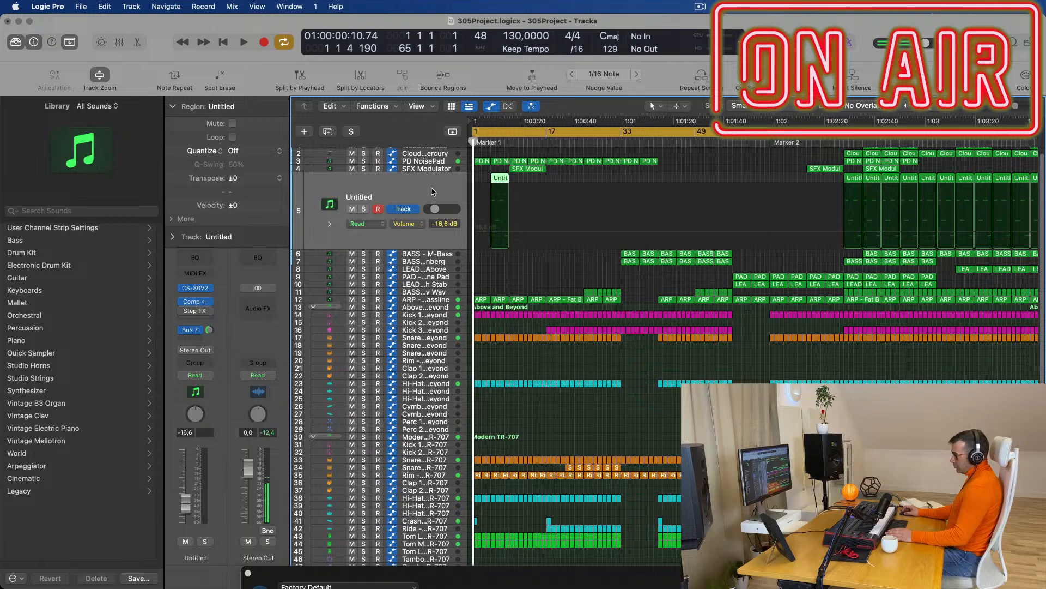
pyautogui.press('space')
pyautogui.click(489, 144)
pyautogui.press('space')
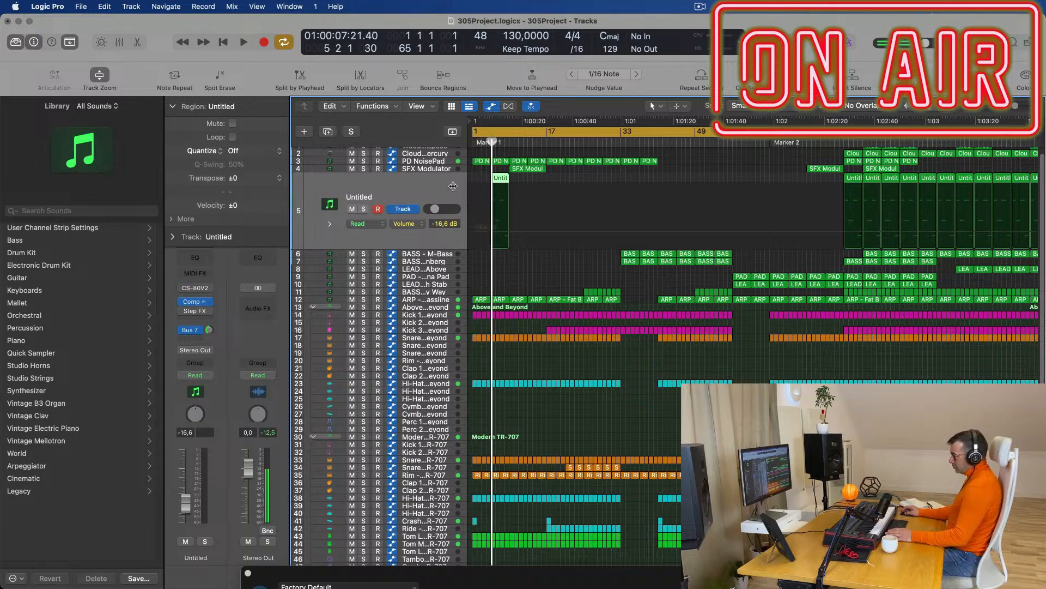
pyautogui.press('space')
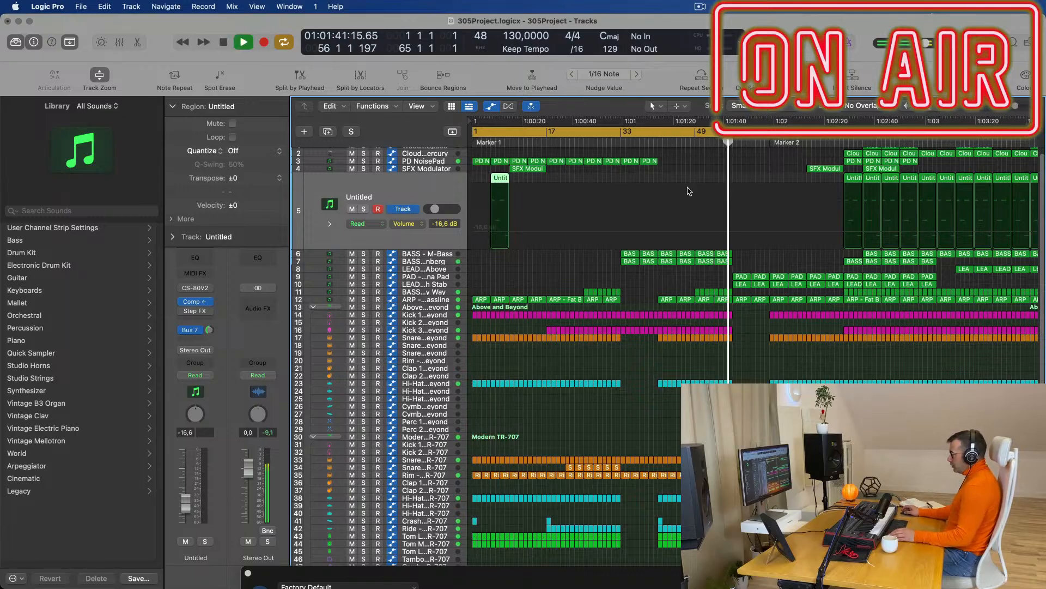
# Enlarge the LEAD - Tech Stab track and create a track for the Aux 8 channel.
pyautogui.click(439, 284)
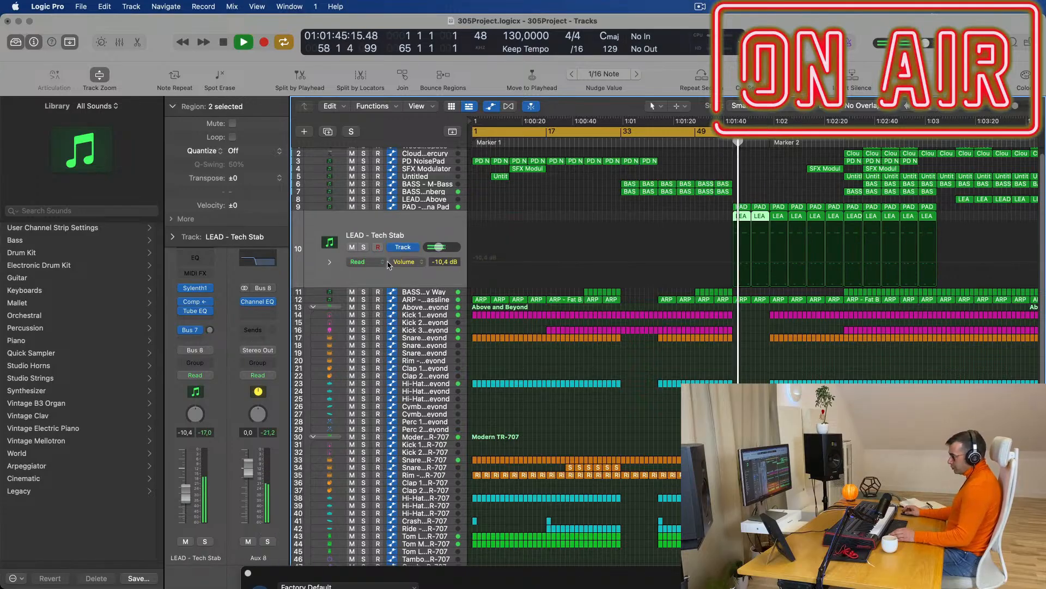
pyautogui.rightClick(272, 557)
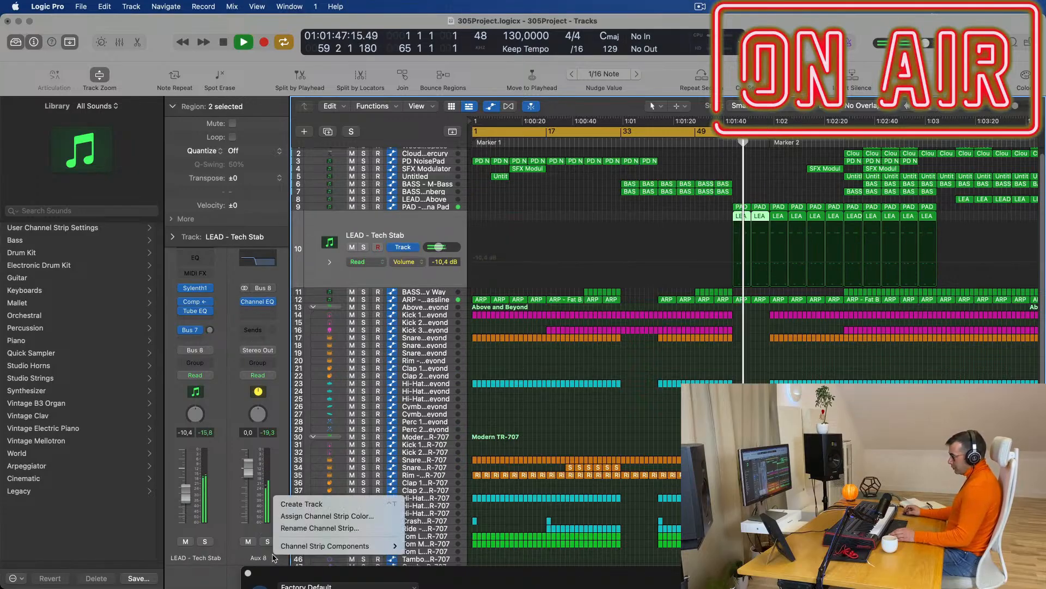
pyautogui.click(320, 500)
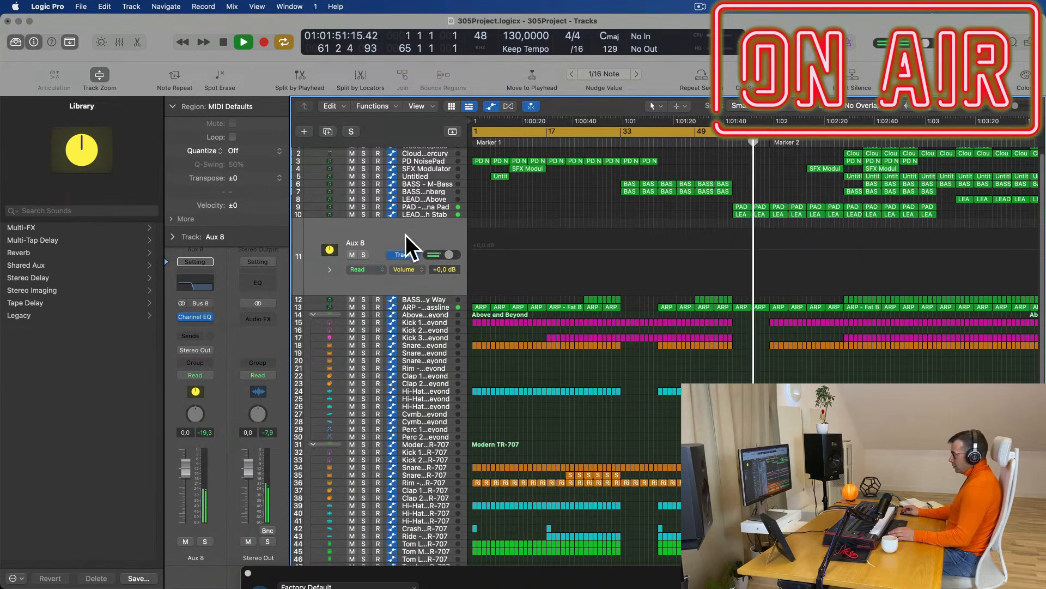
pyautogui.press('Return')
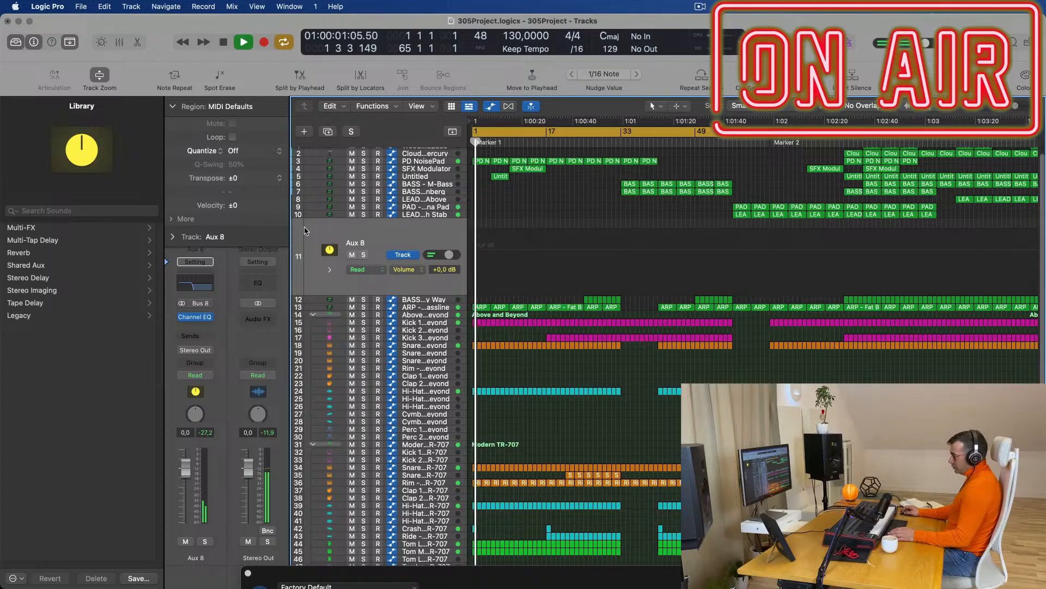
# Set Aux 8's automation mode to Touch and close the SFX Modulator synth window.
pyautogui.click(204, 376)
pyautogui.click(195, 388)
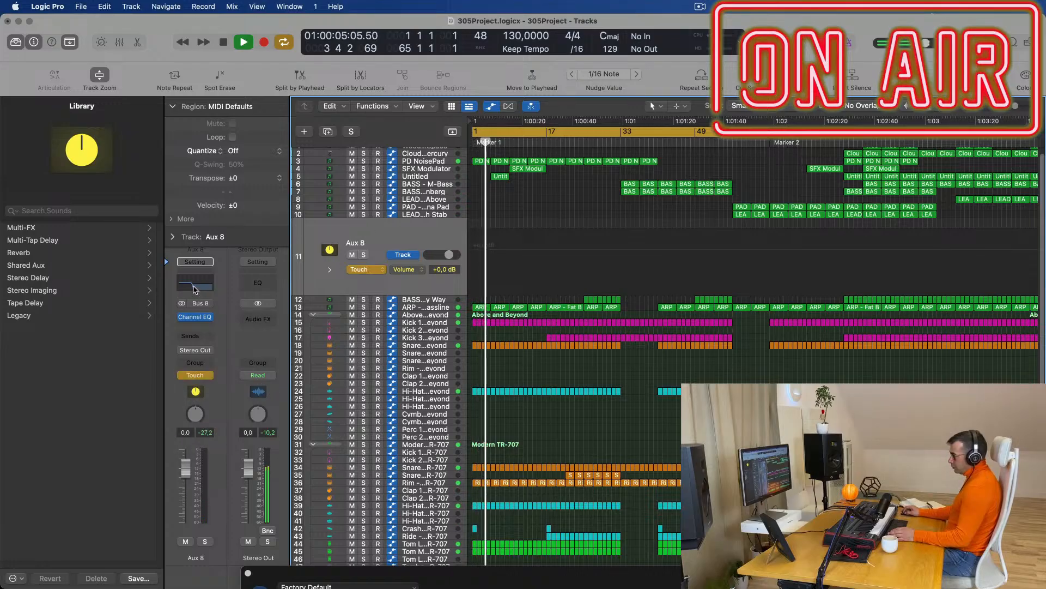
pyautogui.moveTo(550, 579); pyautogui.dragTo(404, 152)
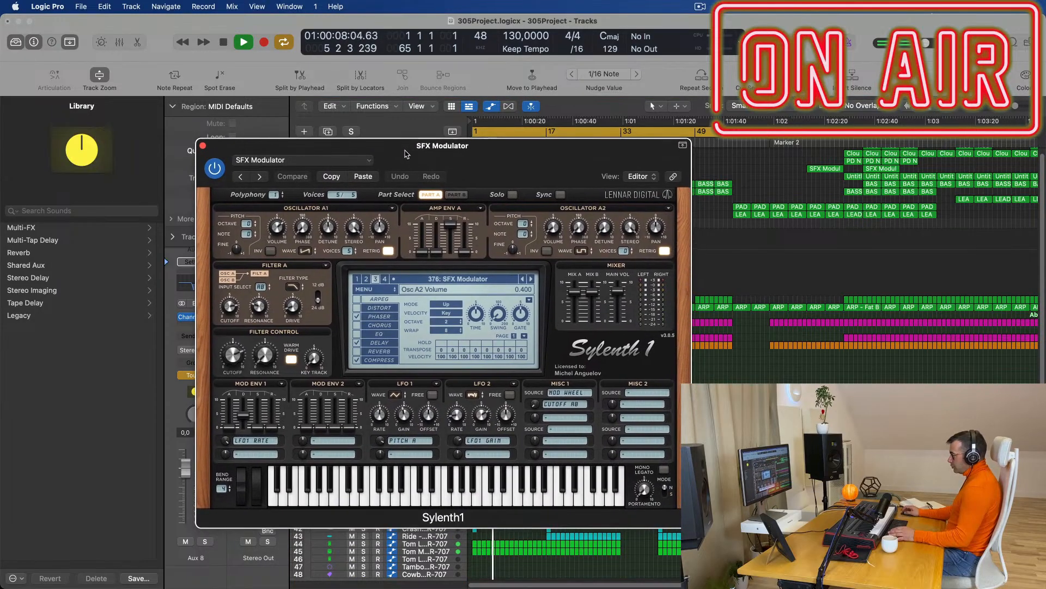
pyautogui.click(203, 146)
pyautogui.scroll(1, 571, 225)
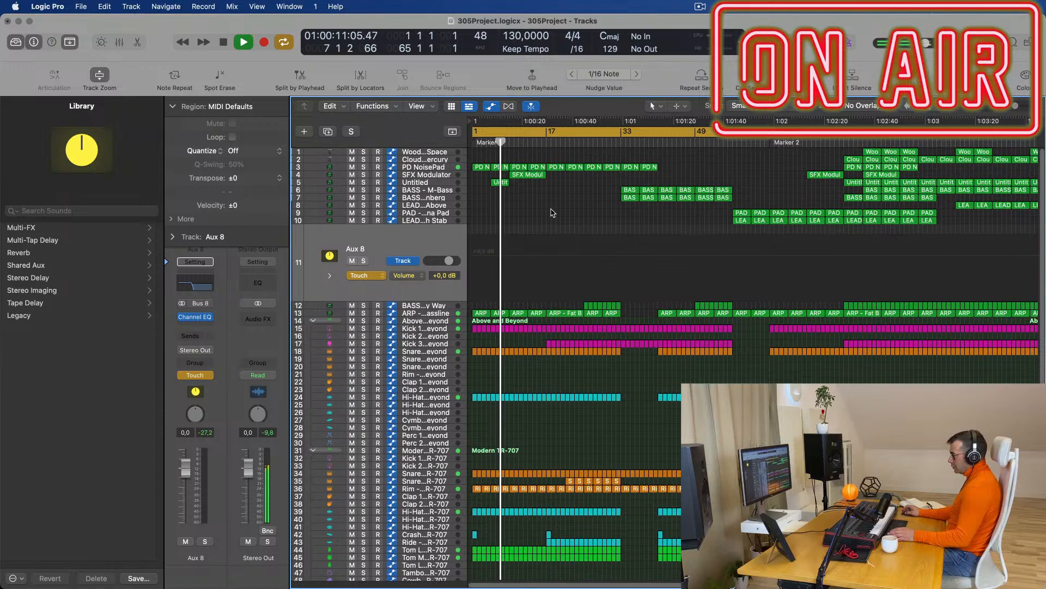
pyautogui.press('space')
# Enlarge the PD NoisePad track, replay from bar 1, and bring up the Mixer.
pyautogui.click(442, 168)
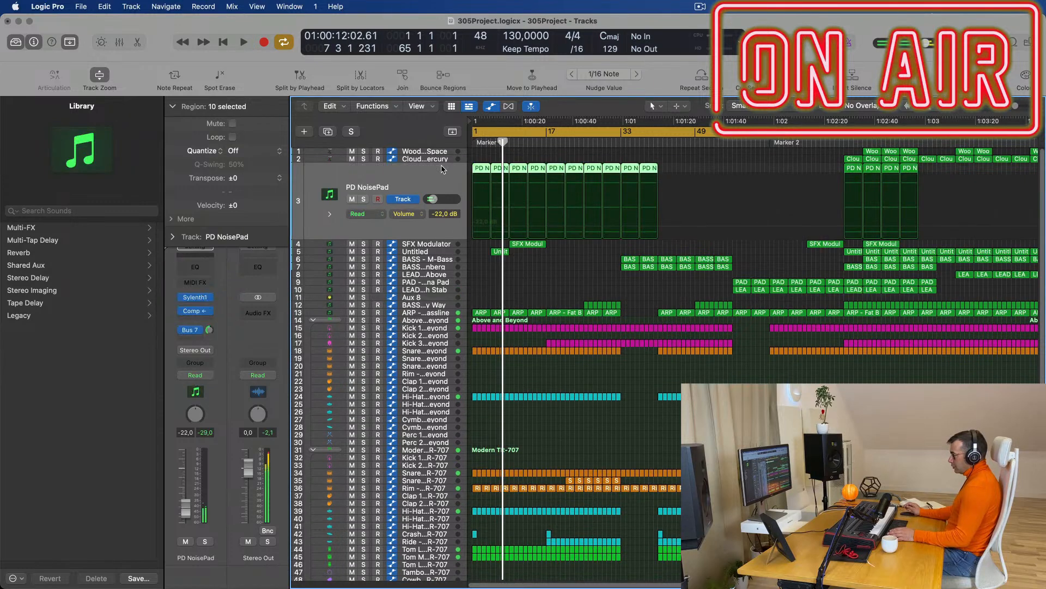
pyautogui.press('Return')
pyautogui.press('space')
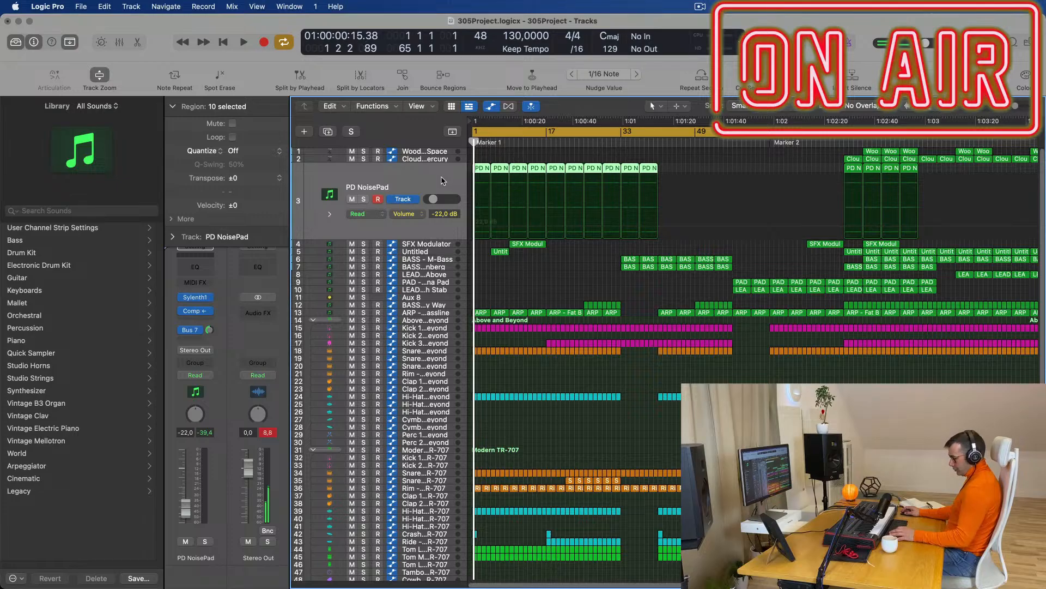
pyautogui.press('x')
pyautogui.hscroll(20, 689, 379)
# Select the Bus 7 reverb strip and check its send options twice, leaving them unchanged.
pyautogui.press('space')
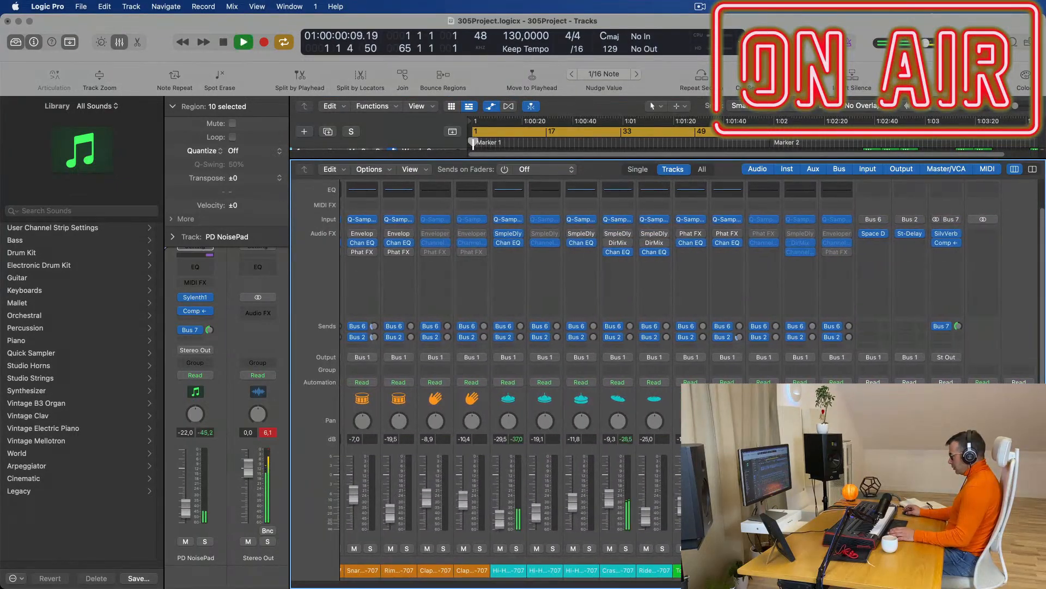
pyautogui.click(946, 490)
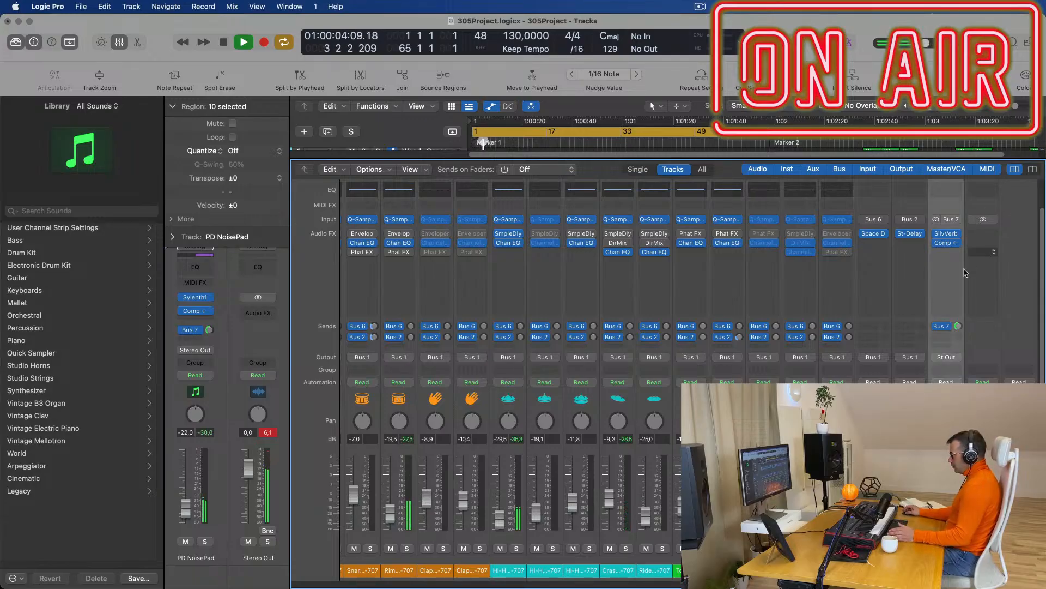
pyautogui.hscroll(2, 960, 262)
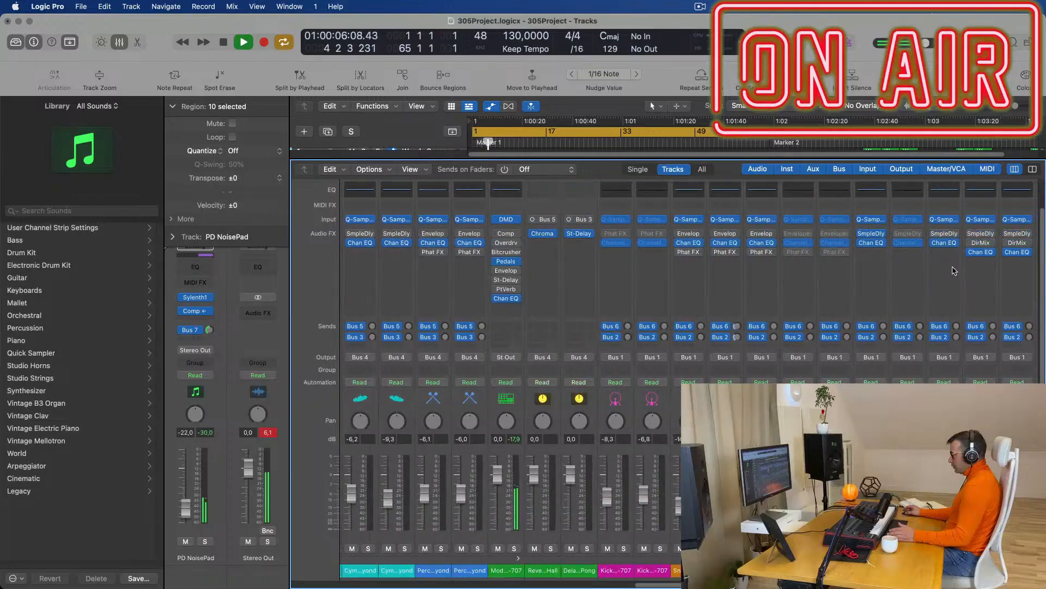
pyautogui.hscroll(-2, 955, 271)
pyautogui.press('space')
pyautogui.click(947, 327)
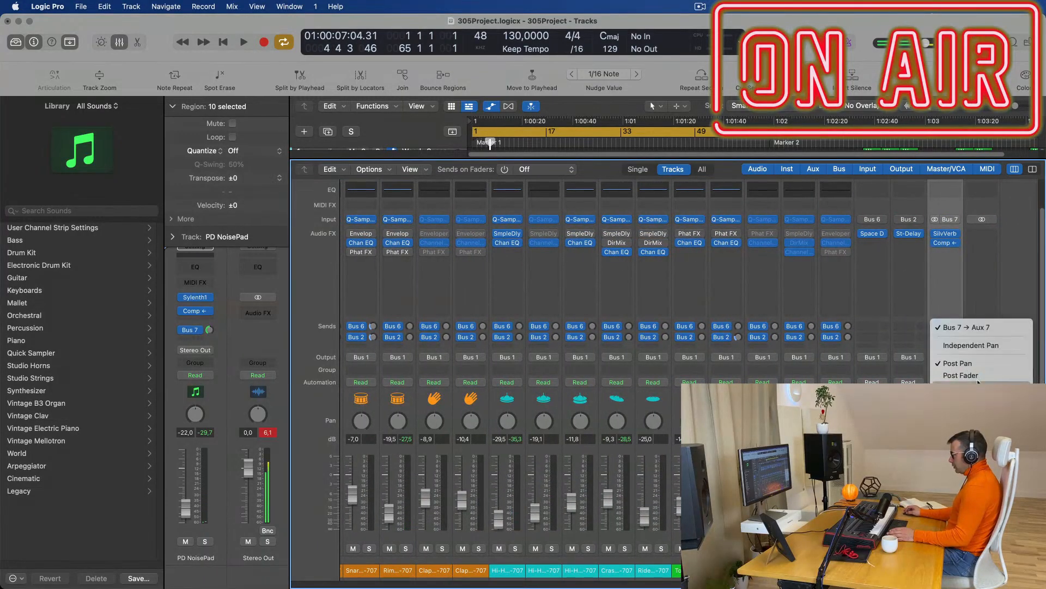
pyautogui.click(981, 283)
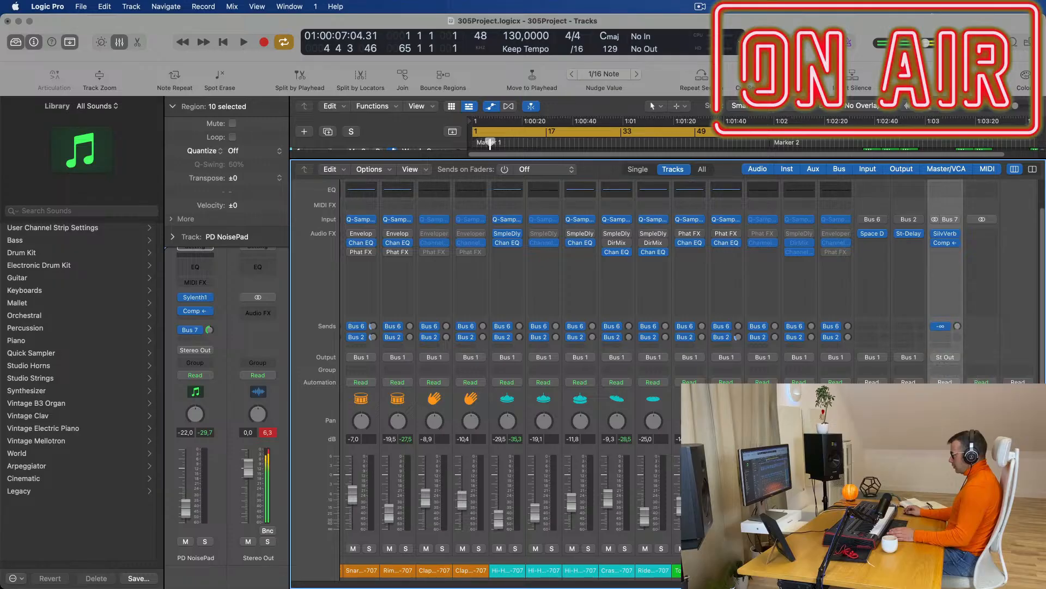
pyautogui.click(947, 328)
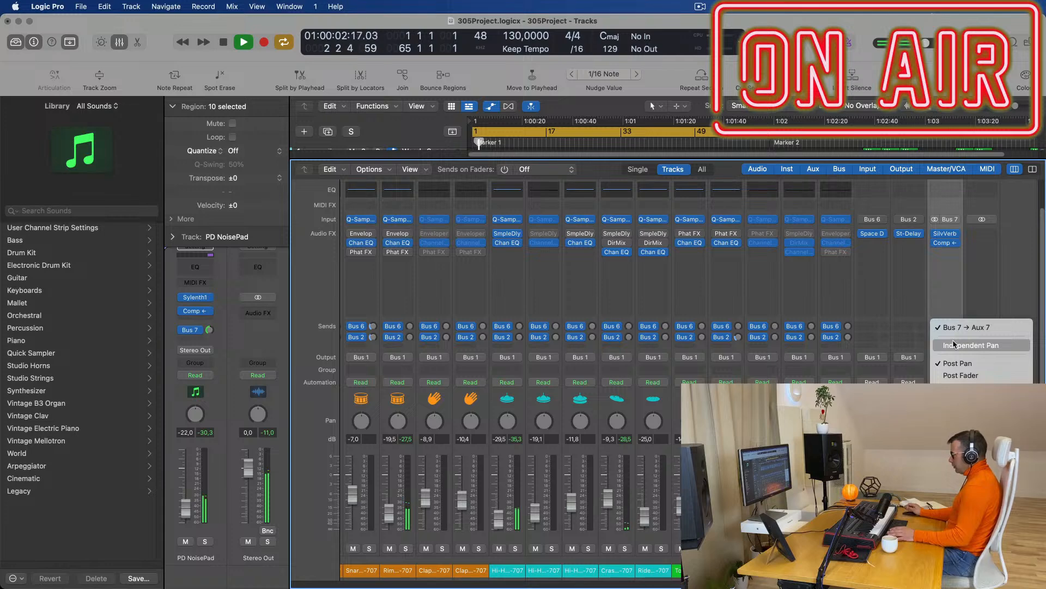
pyautogui.click(916, 320)
# Hide the Mixer to show the track list and replay from the song start.
pyautogui.press('space')
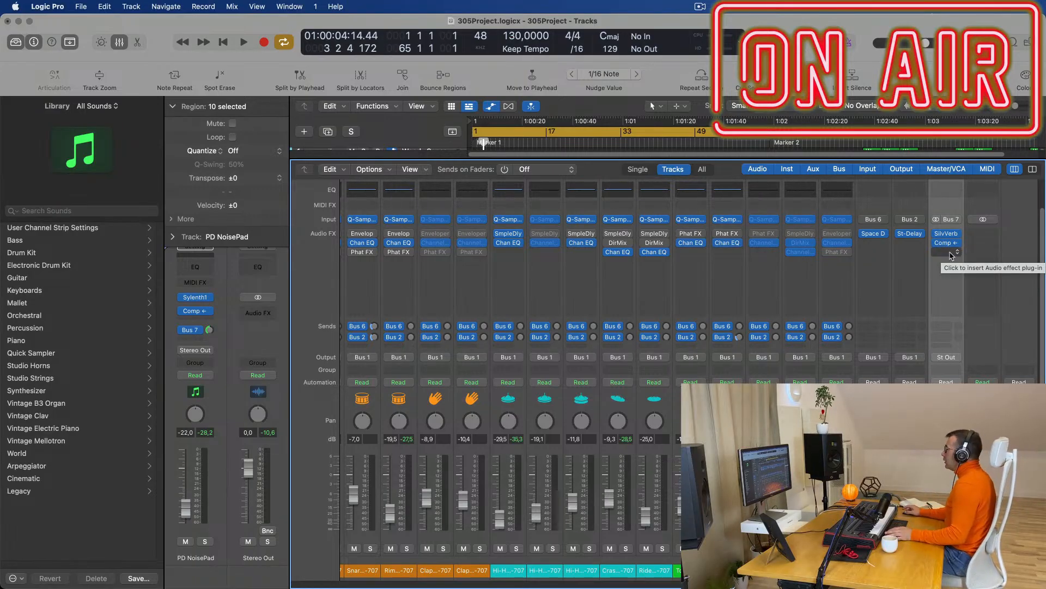
pyautogui.press('Return')
pyautogui.press('space')
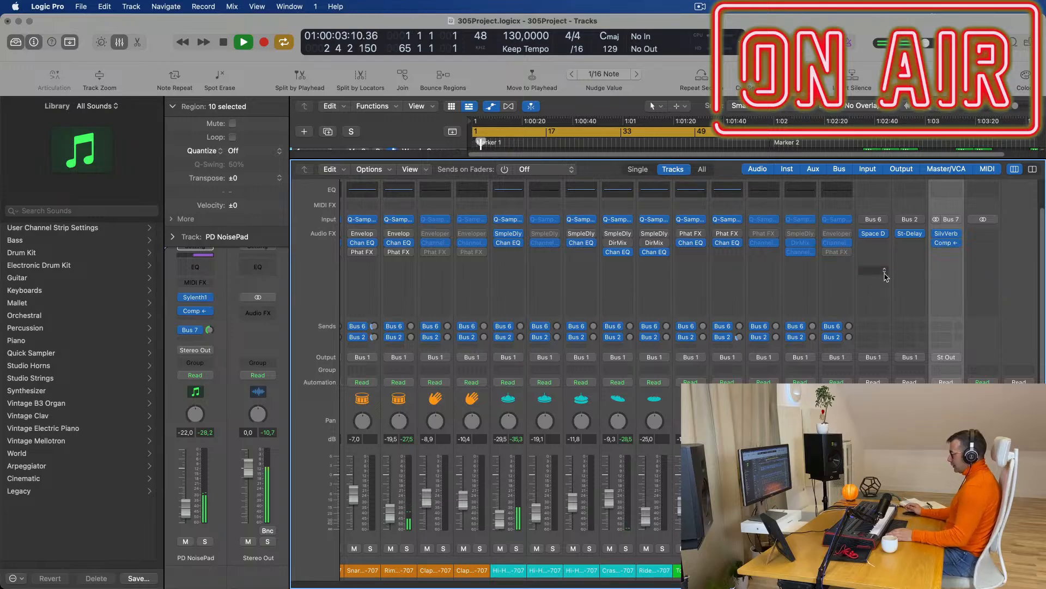
pyautogui.press('x')
pyautogui.press('space')
pyautogui.press('Return')
pyautogui.press('space')
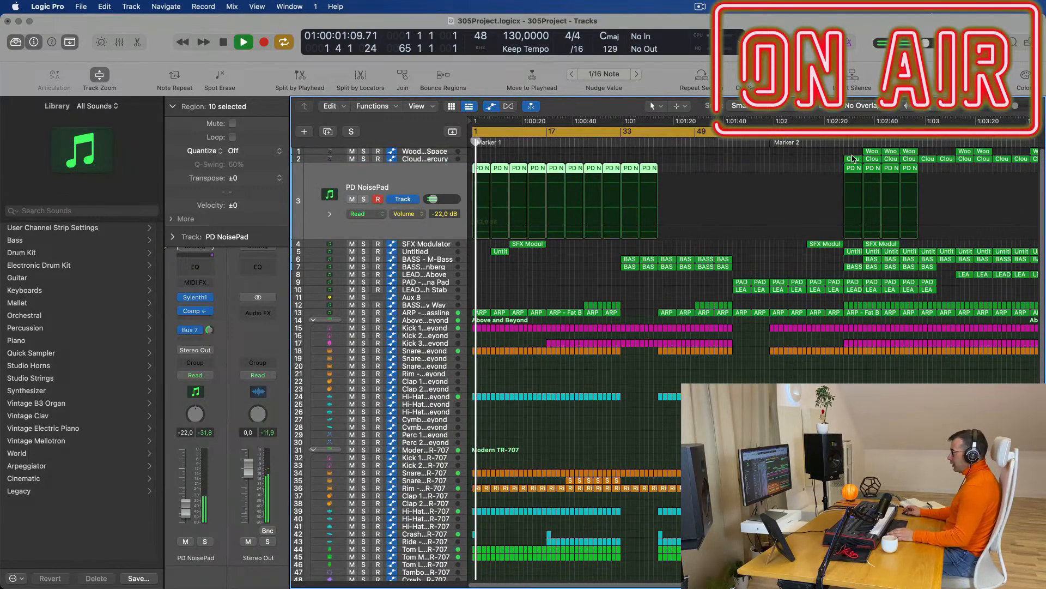
# Shift the cycle to bar 60, enlarge Aux 8, and audition its Channel EQ's ~300 Hz high cut.
pyautogui.moveTo(734, 132); pyautogui.dragTo(804, 168)
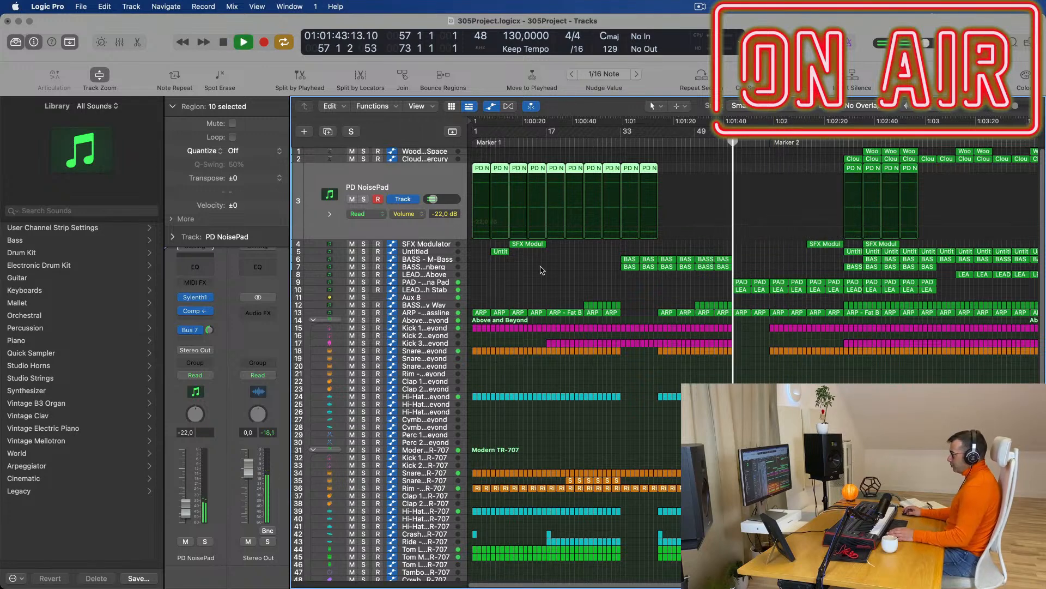
pyautogui.click(435, 298)
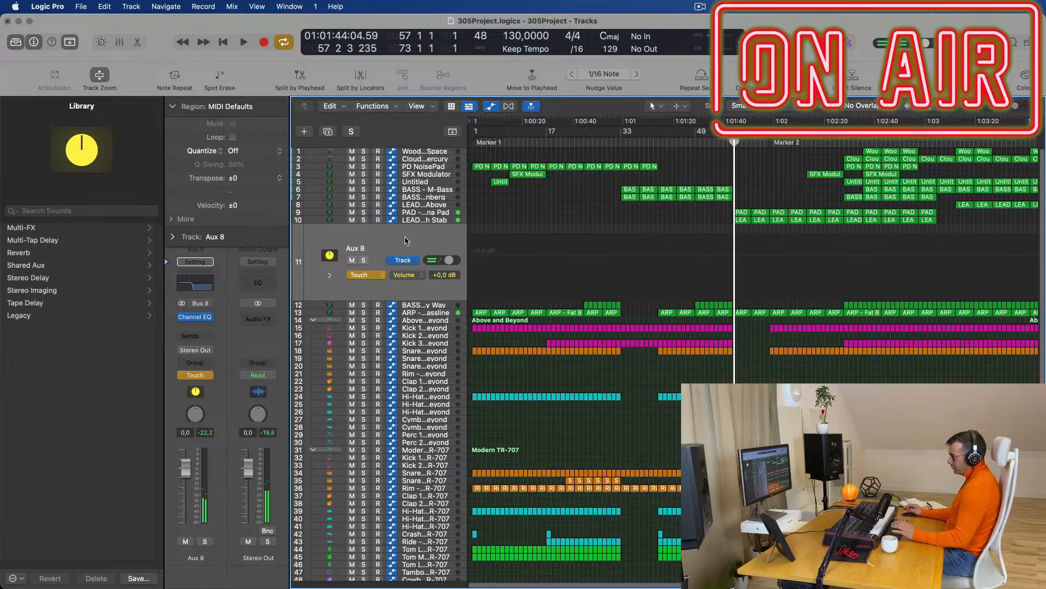
pyautogui.click(191, 285)
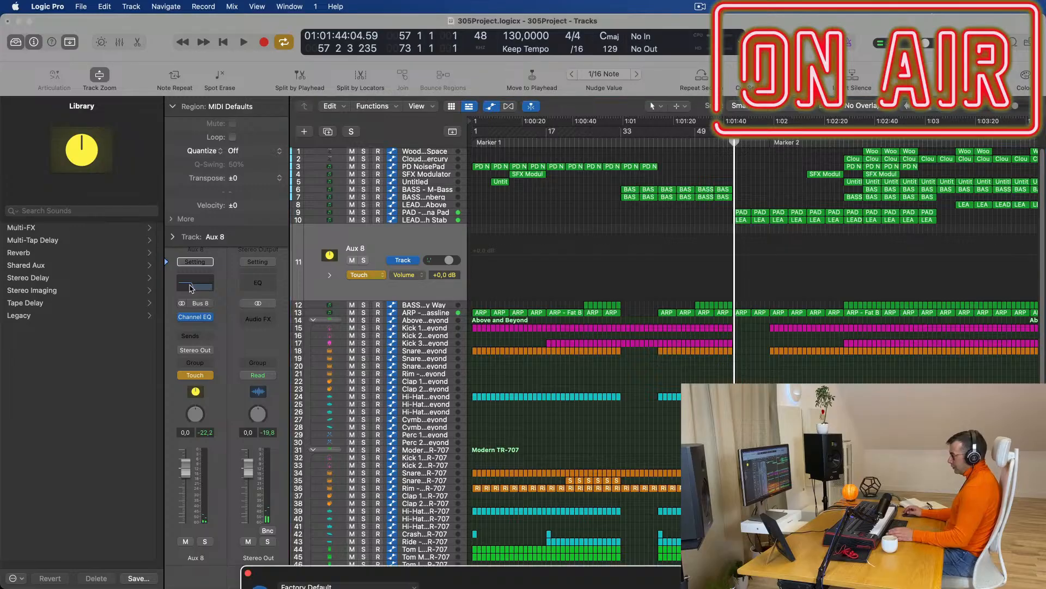
pyautogui.moveTo(441, 568); pyautogui.dragTo(274, 77)
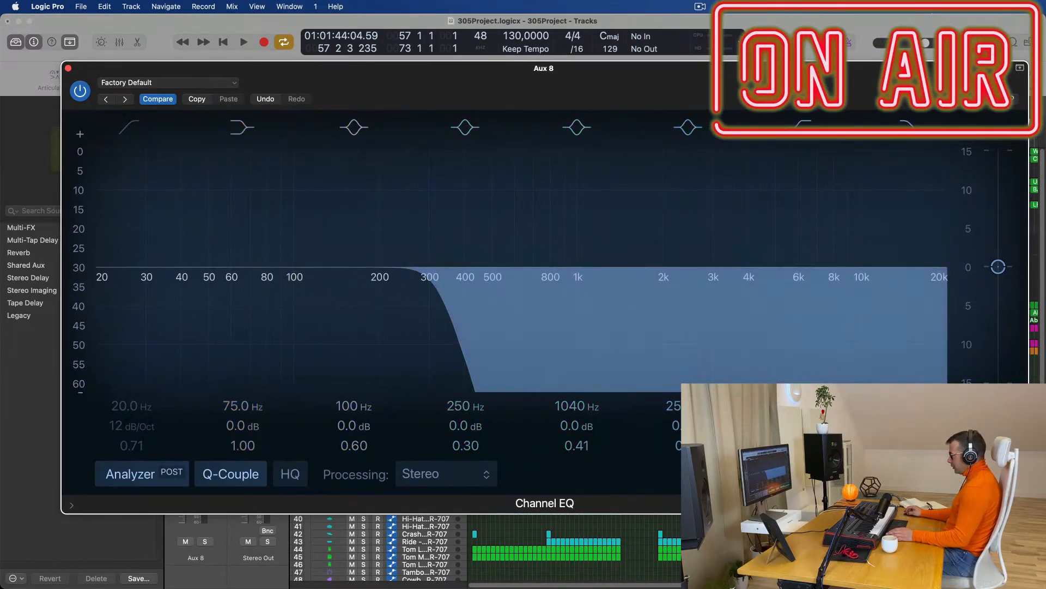
pyautogui.moveTo(1028, 513); pyautogui.dragTo(741, 377)
pyautogui.moveTo(543, 79); pyautogui.dragTo(666, 198)
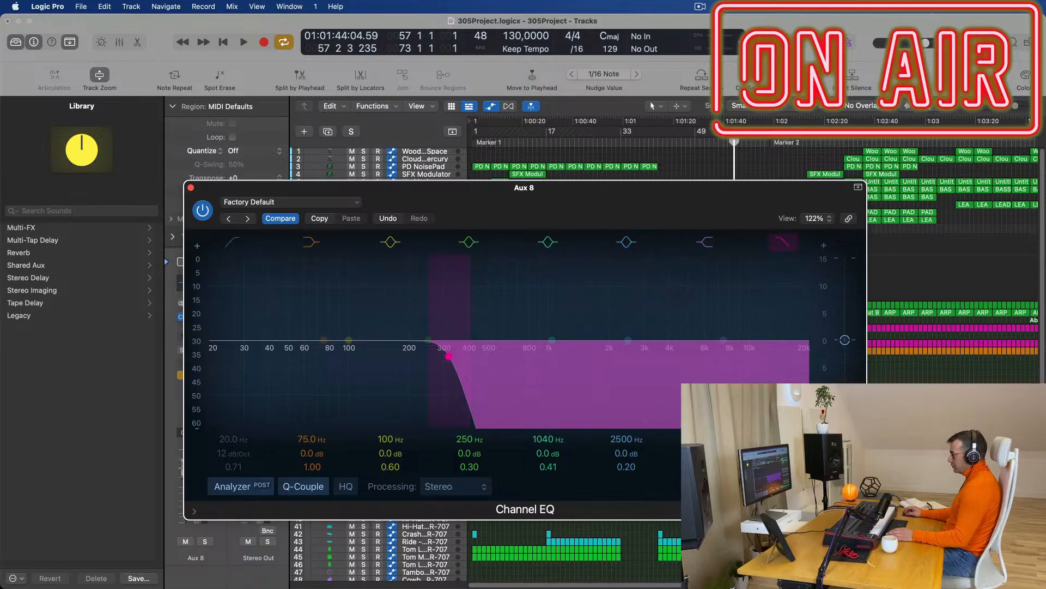
pyautogui.press('space')
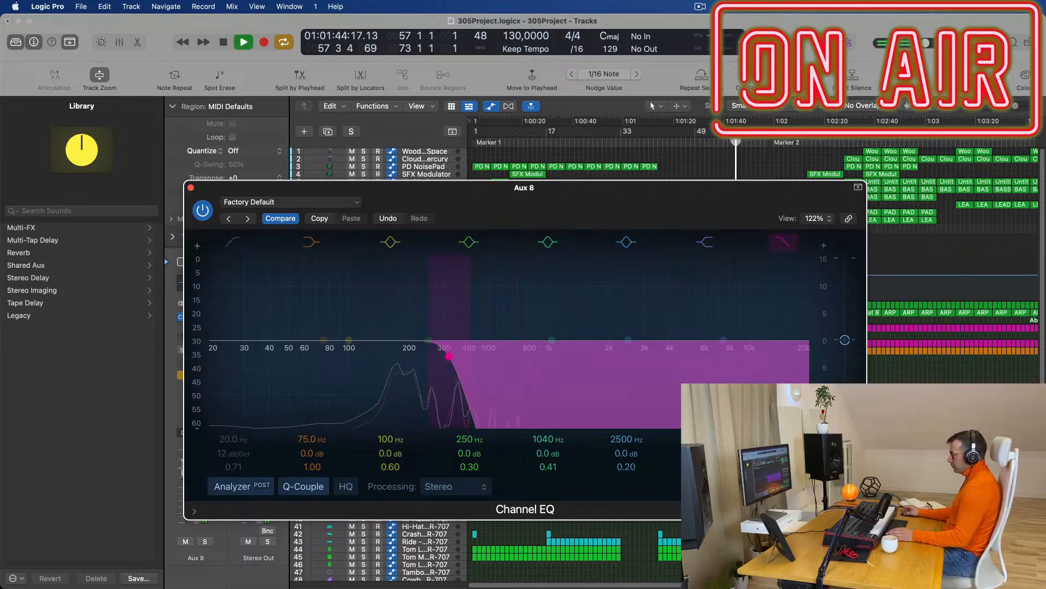
pyautogui.click(191, 188)
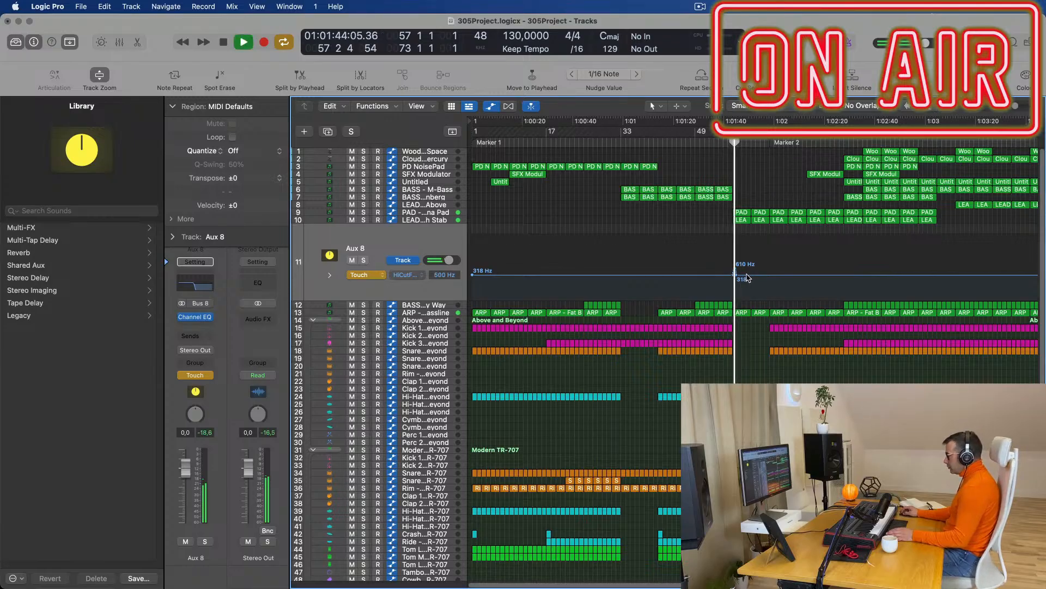
# Add Aux 8 high-cut points at 190 Hz and 3500 Hz, then display ARP - Fat Bassline's cutoff lane.
pyautogui.click(724, 275)
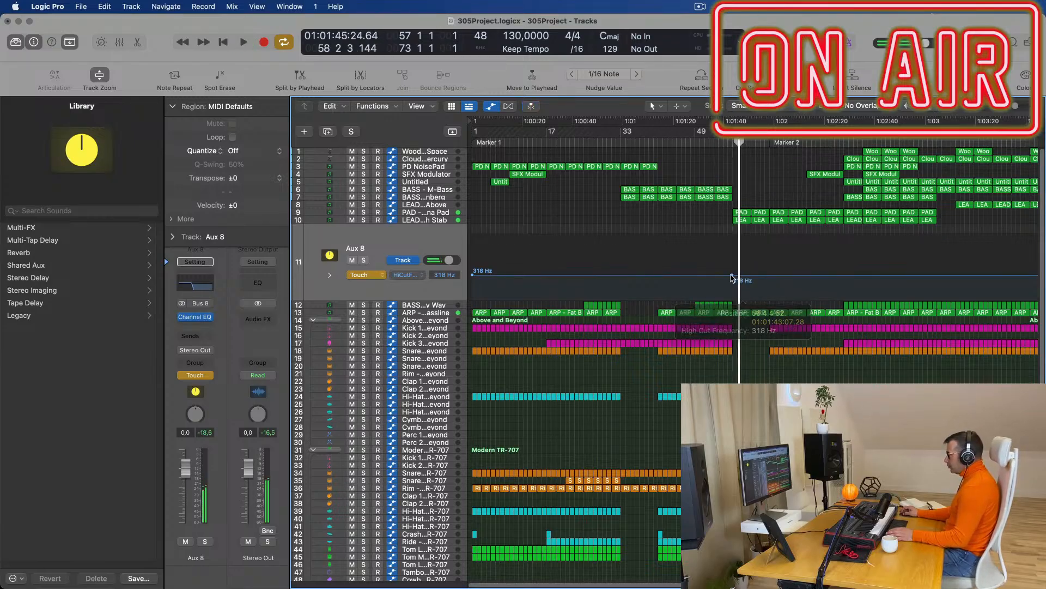
pyautogui.moveTo(733, 277); pyautogui.dragTo(772, 253)
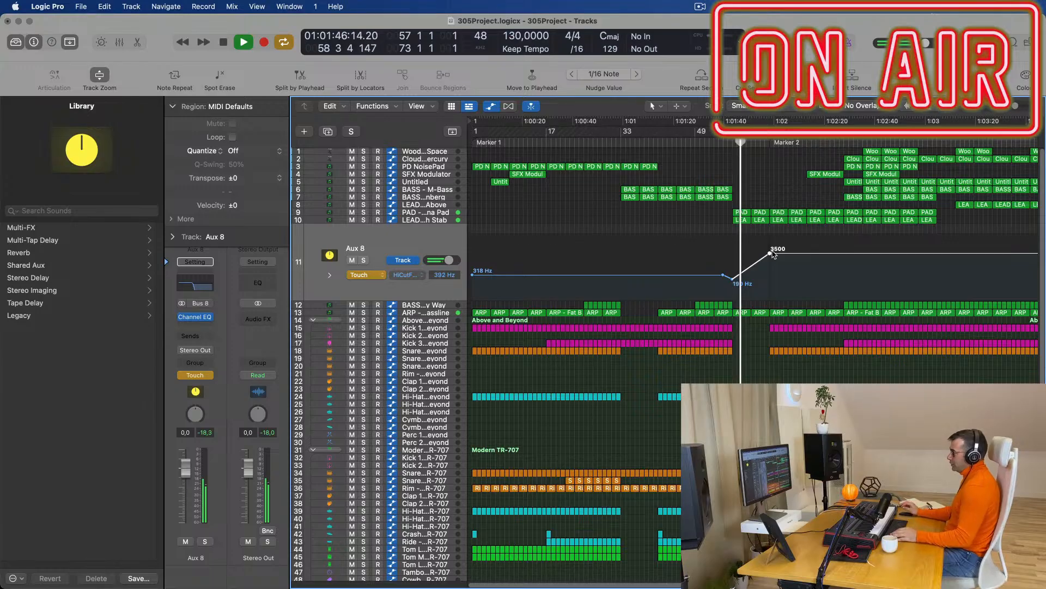
pyautogui.press('space')
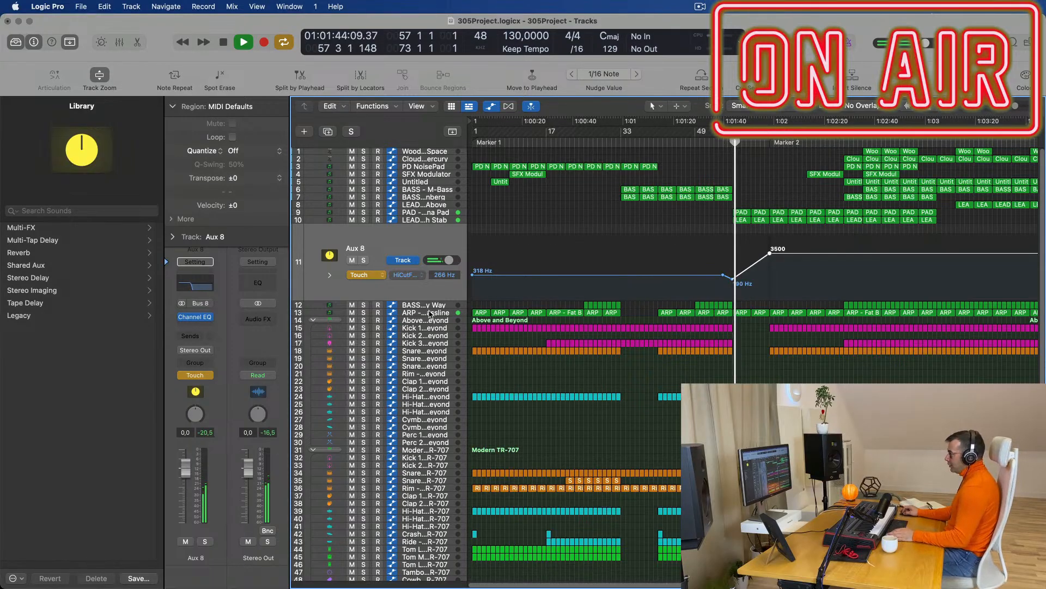
pyautogui.click(430, 314)
pyautogui.press('space')
# Add a FilterCtl Cutoff point on ARP - Fat Bassline and pull it down to 0.476.
pyautogui.click(745, 300)
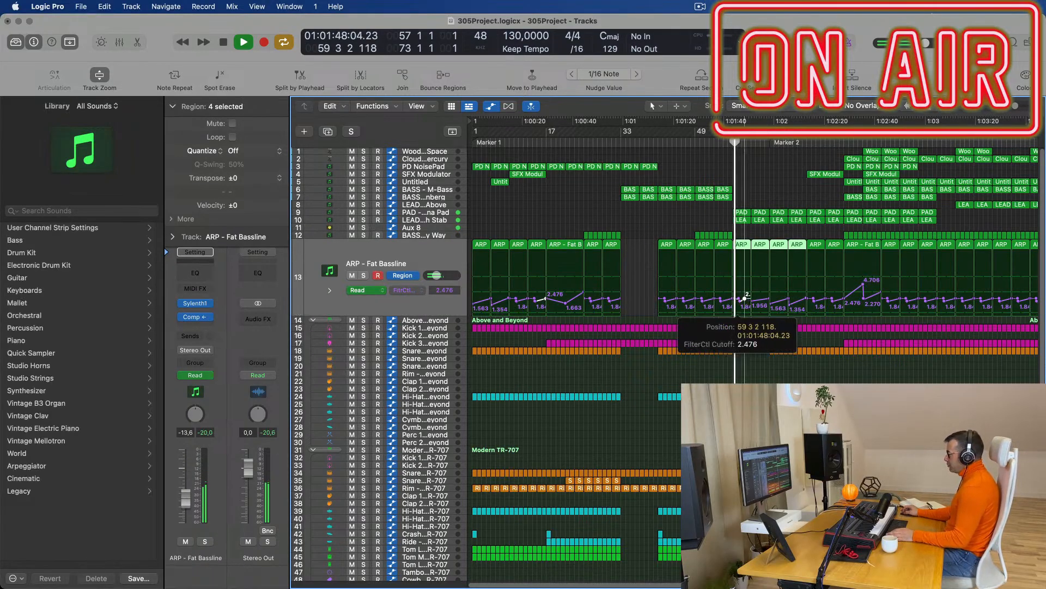
pyautogui.moveTo(736, 307); pyautogui.dragTo(737, 310)
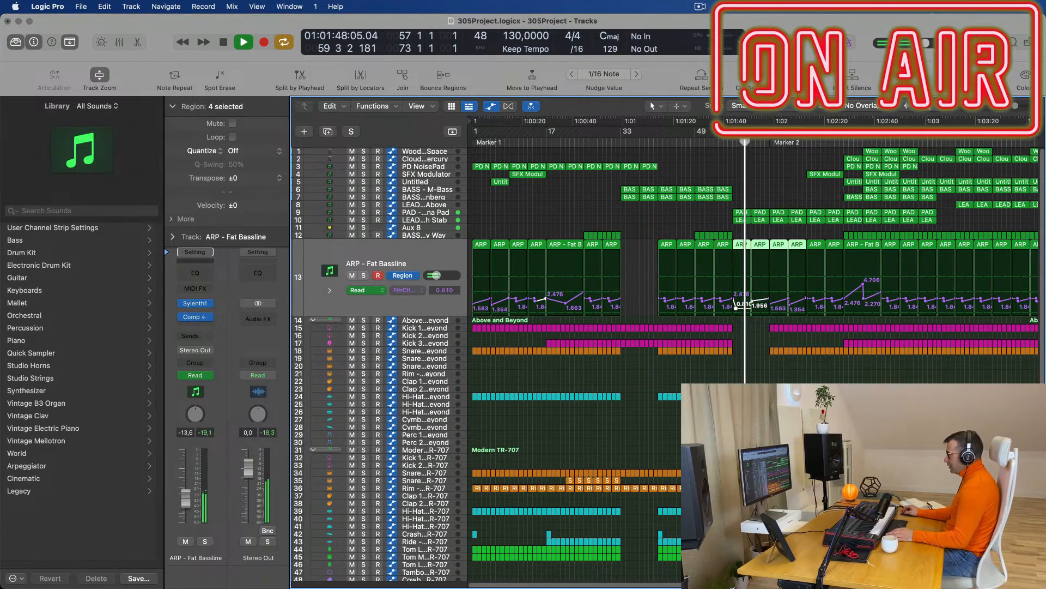
pyautogui.press('super+Right')
pyautogui.press('super+Right')
pyautogui.press('super+Right')
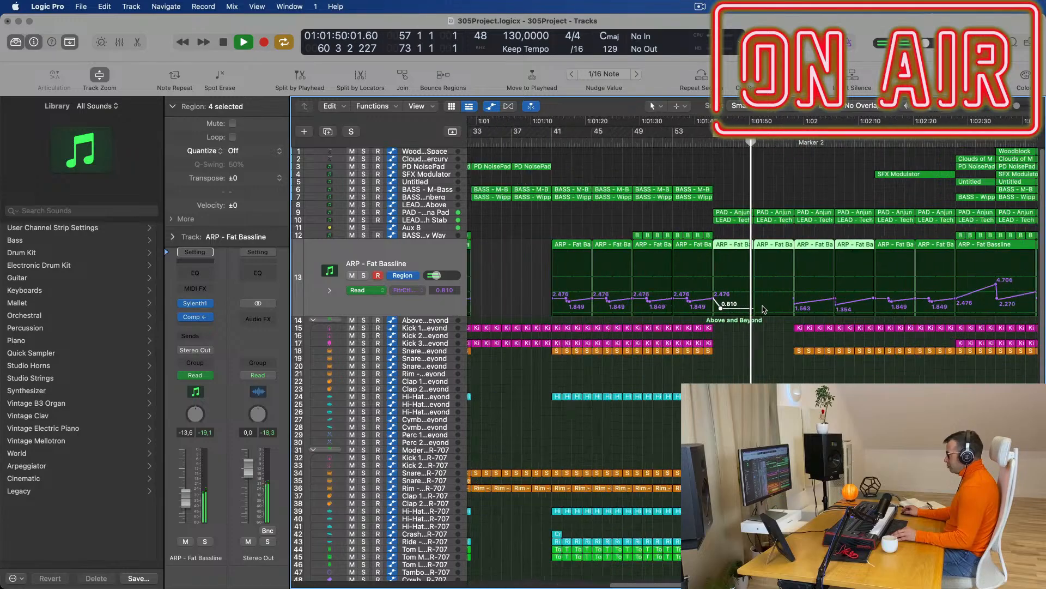
pyautogui.hscroll(2, 750, 309)
# Join the four selected ARP regions and slide the cutoff point to 1.230 just after bar 57.
pyautogui.click(797, 304)
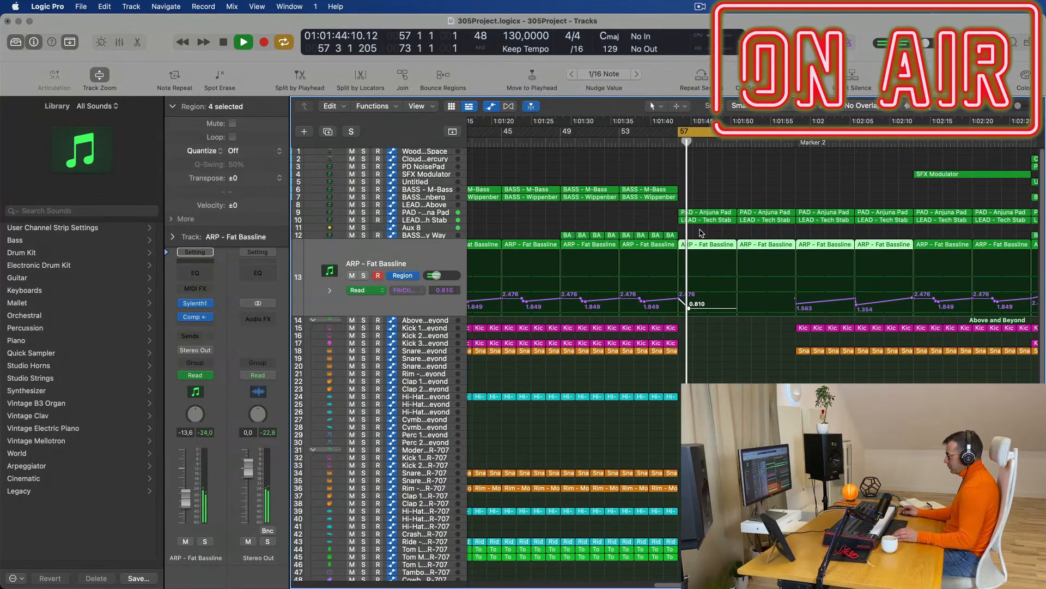
pyautogui.press('super+j')
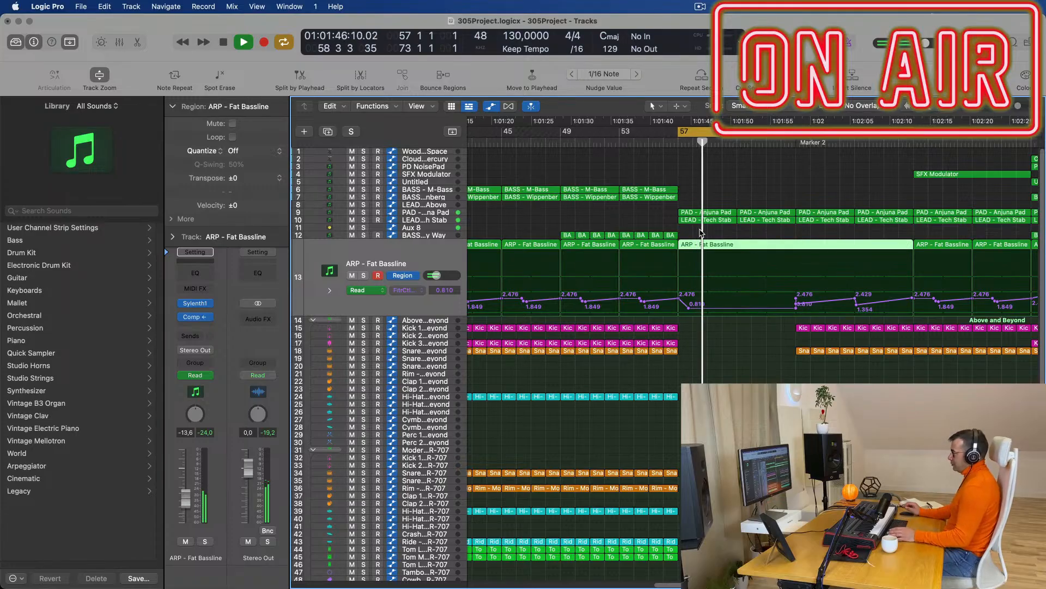
pyautogui.moveTo(799, 307); pyautogui.dragTo(686, 304)
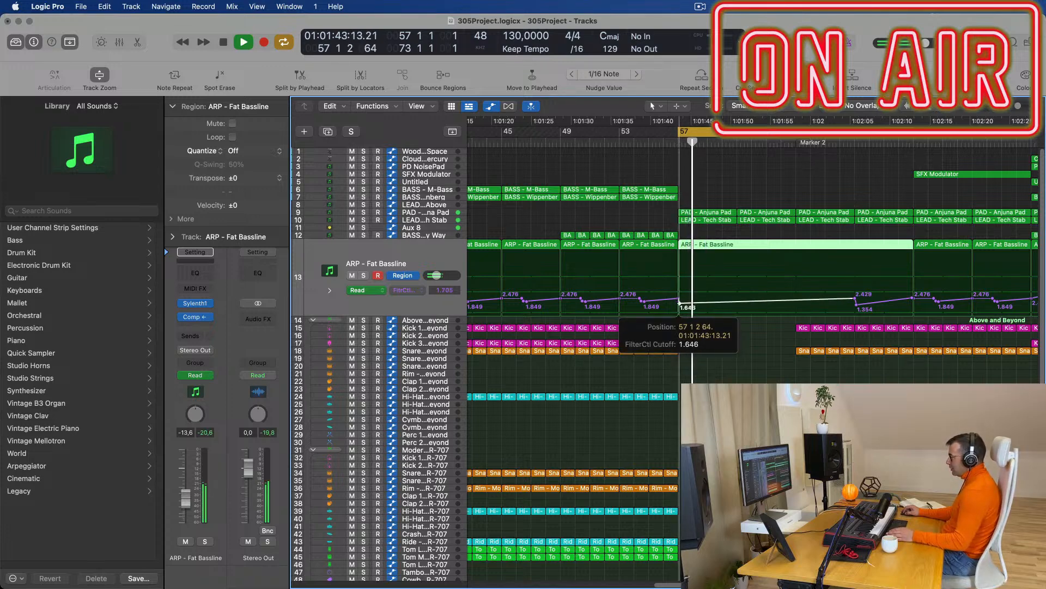
pyautogui.moveTo(679, 307); pyautogui.dragTo(678, 306)
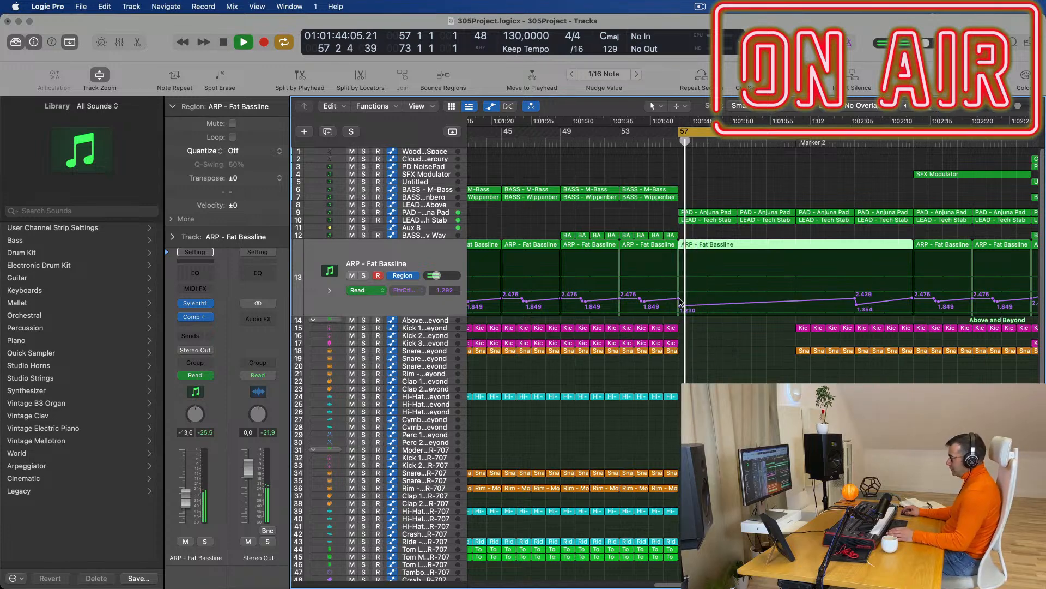
pyautogui.click(679, 299)
pyautogui.press('space')
pyautogui.press('space')
pyautogui.click(678, 307)
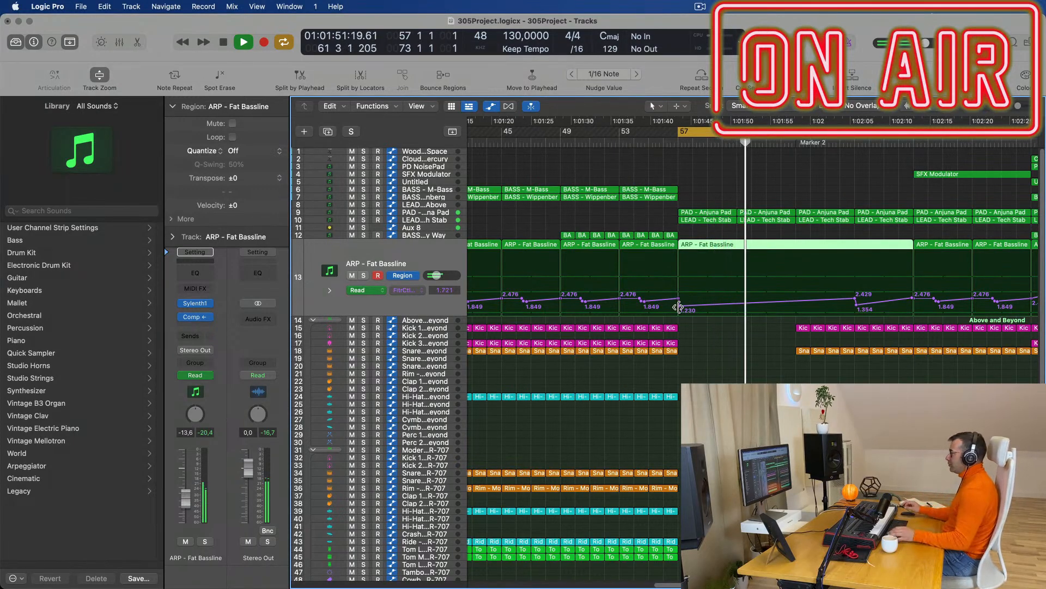
# Reposition the 2.429 cutoff point to reshape the ramp and audition it from bar 57.
pyautogui.press('super+Left')
pyautogui.press('super+Left')
pyautogui.press('super+Left')
pyautogui.press('super+Left')
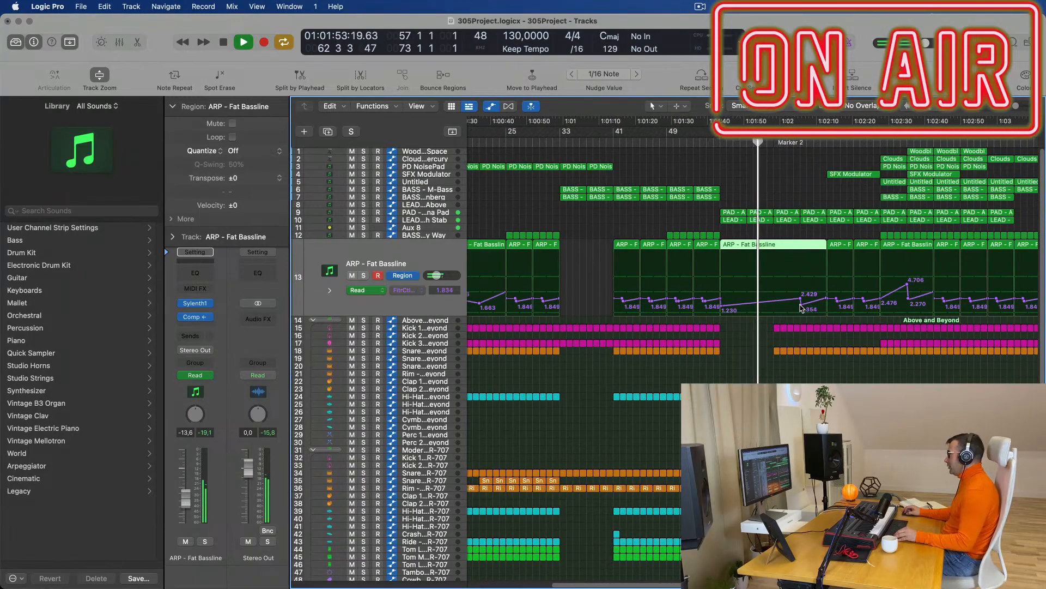
pyautogui.moveTo(800, 299); pyautogui.dragTo(828, 298)
pyautogui.press('space')
pyautogui.press('space')
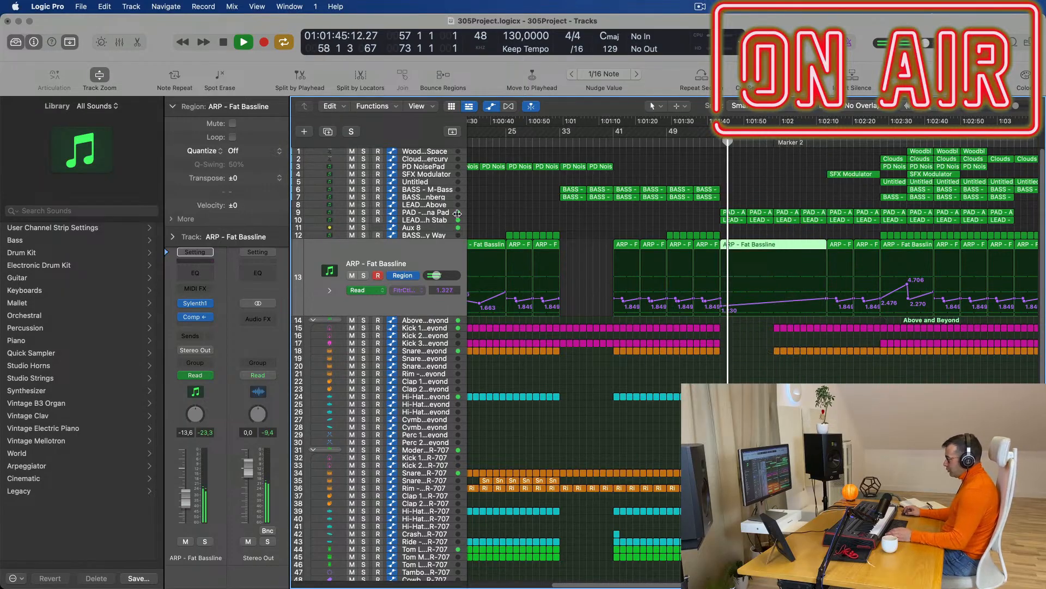
pyautogui.click(433, 228)
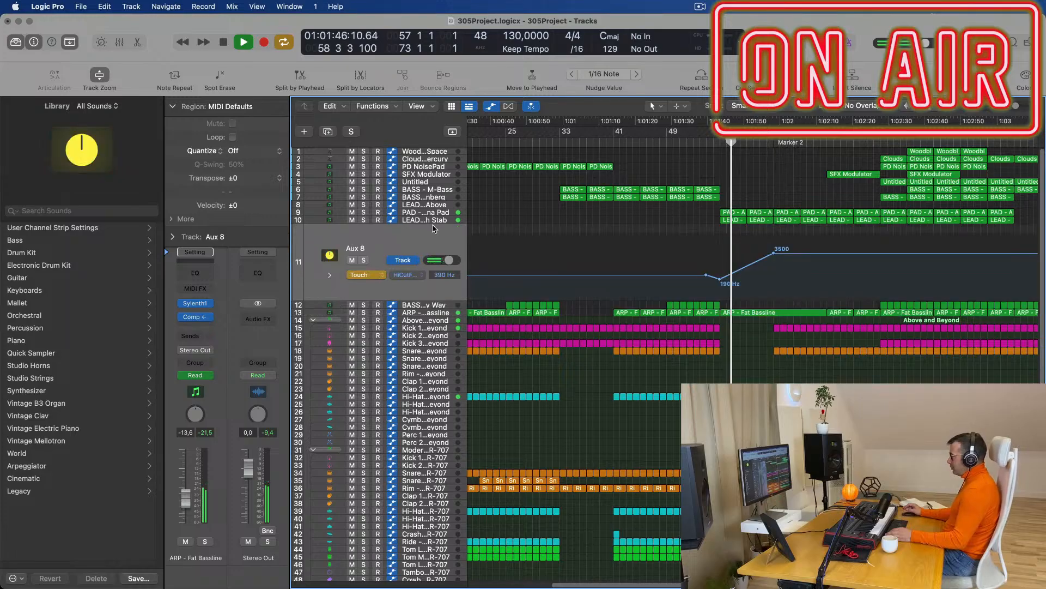
# Lower Aux 8's high-cut peak from 3500 Hz to 1900 Hz.
pyautogui.moveTo(774, 254)
pyautogui.mouseDown()
pyautogui.moveTo(774, 242)
pyautogui.moveTo(764, 272)
pyautogui.moveTo(772, 258)
pyautogui.mouseUp()
pyautogui.click(771, 257)
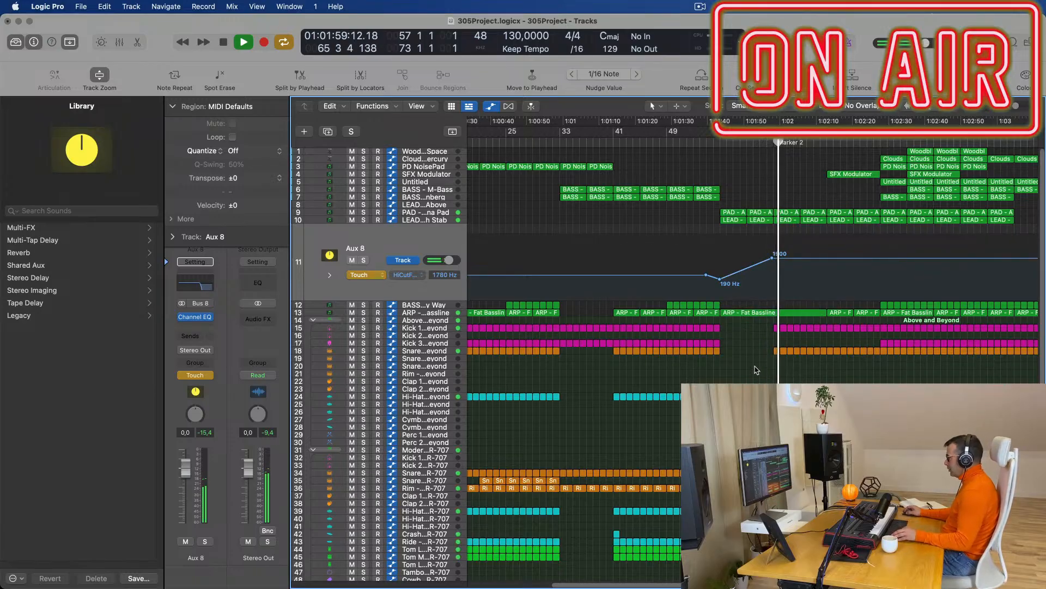
pyautogui.press('super+Right')
pyautogui.press('super+Right')
pyautogui.press('super+Right')
pyautogui.press('super+Right')
# Delete the Snare and Hi-Hat parts just after Marker 2 and audition from bar 57.
pyautogui.scroll(-2, 765, 346)
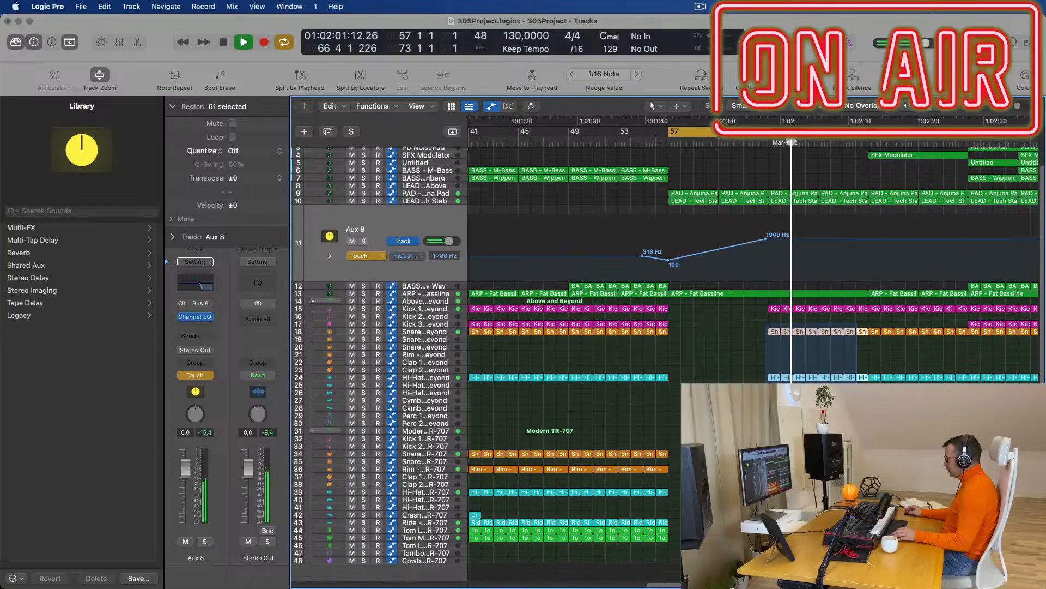
pyautogui.moveTo(762, 404); pyautogui.dragTo(866, 404)
pyautogui.press('Delete')
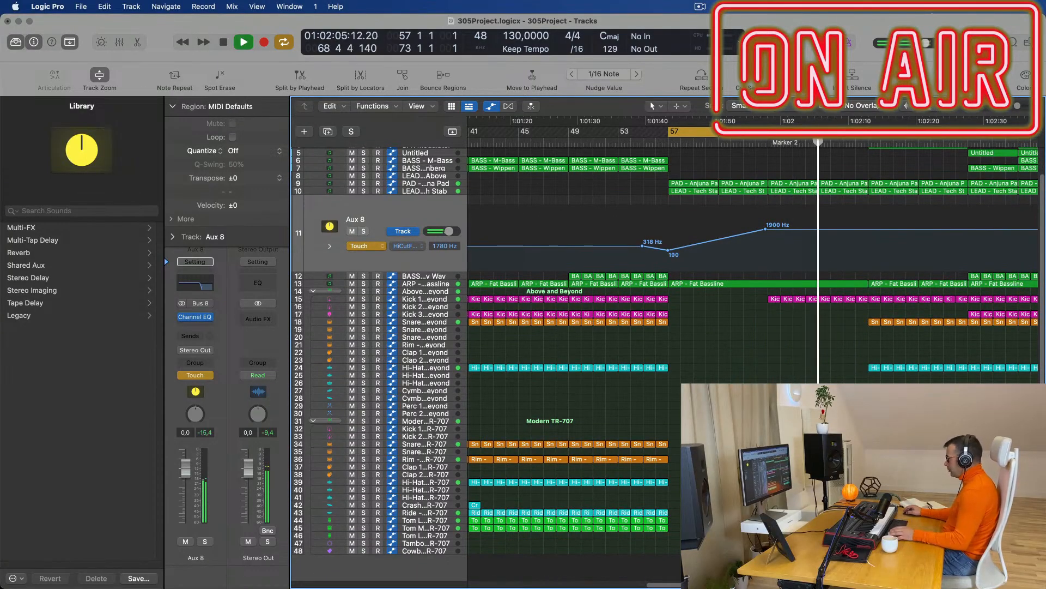
pyautogui.scroll(2, 856, 193)
pyautogui.scroll(-5, 856, 193)
pyautogui.press('space')
pyautogui.press('space')
pyautogui.hscroll(2, 799, 177)
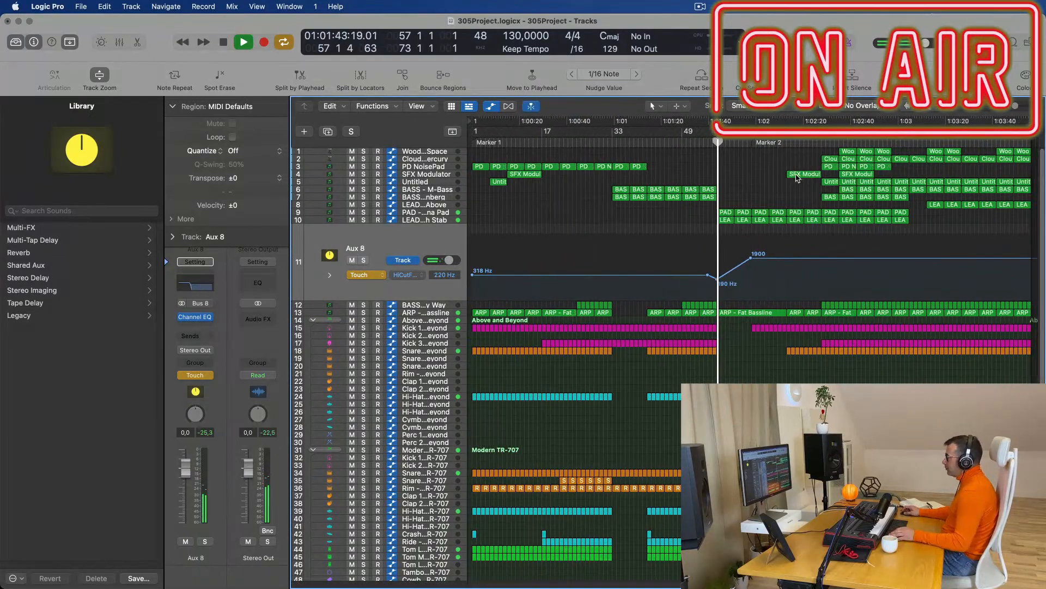
pyautogui.scroll(2, 761, 193)
pyautogui.scroll(-1, 757, 218)
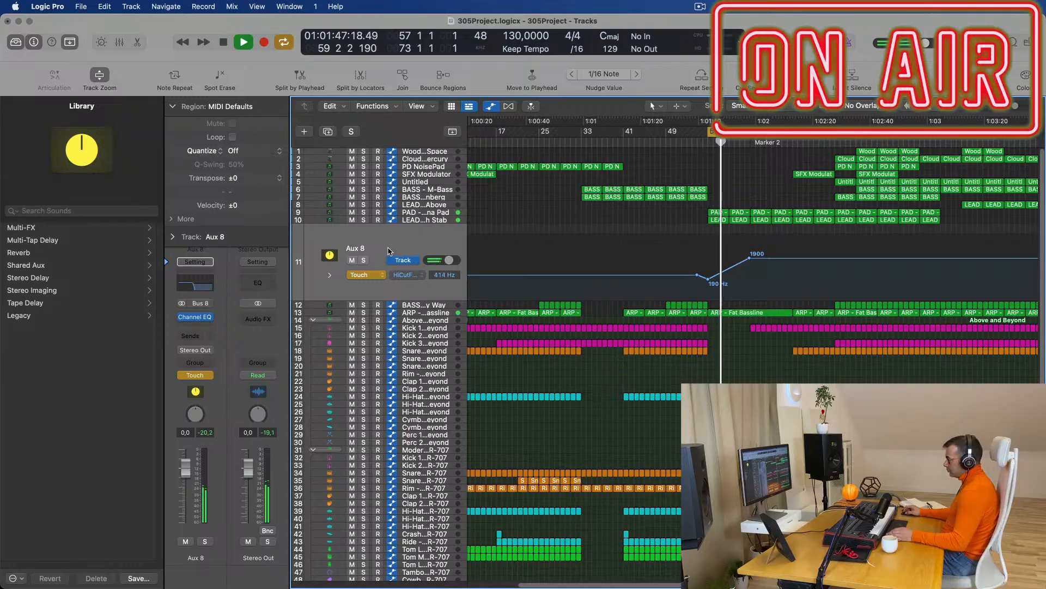
# Add a send from Aux 8 to Bus 8 and raise it to -12 dB.
pyautogui.click(192, 338)
pyautogui.moveTo(212, 353)
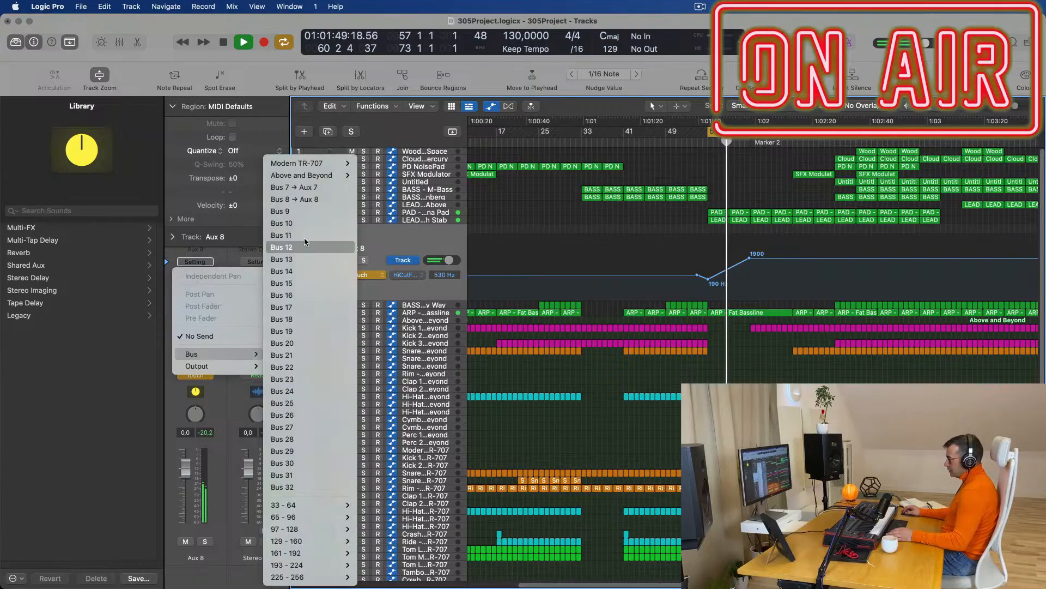
pyautogui.click(265, 199)
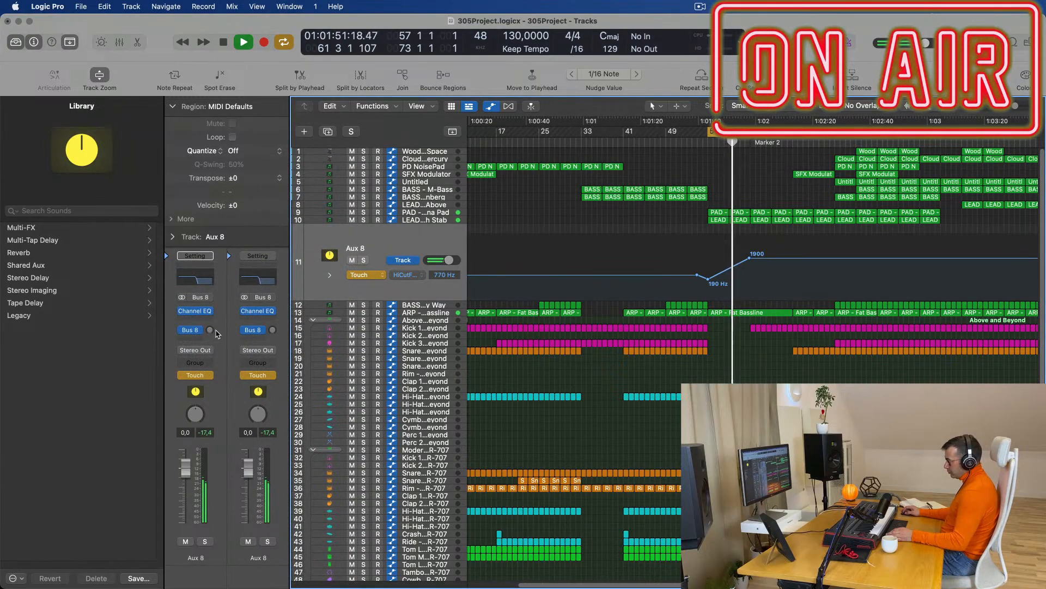
pyautogui.moveTo(209, 335); pyautogui.dragTo(209, 317)
pyautogui.press('space')
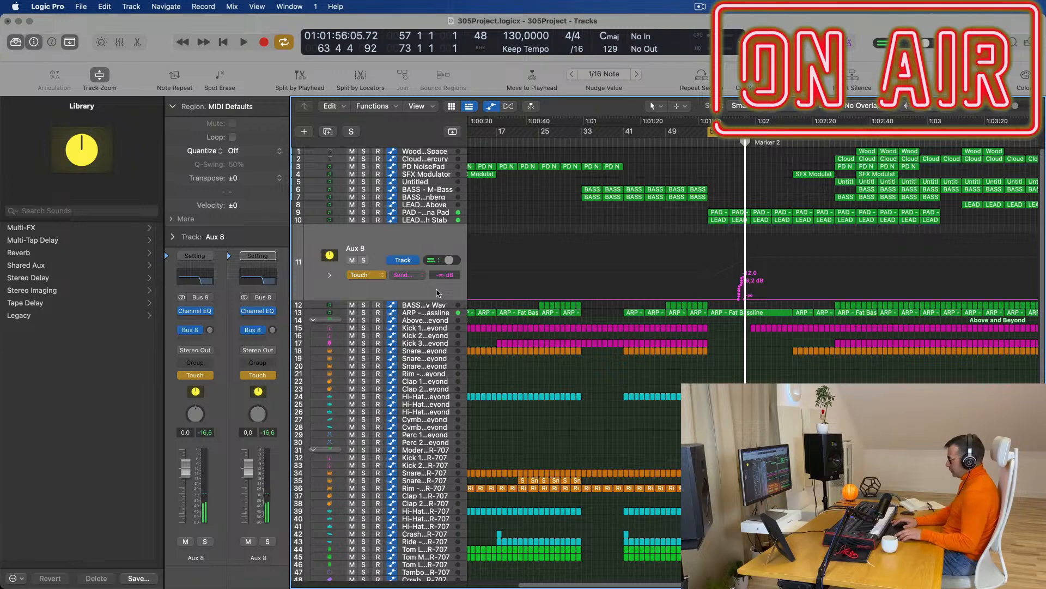
# Switch Aux 8's automation to Read and reroute its send to Bus 7.
pyautogui.click(361, 274)
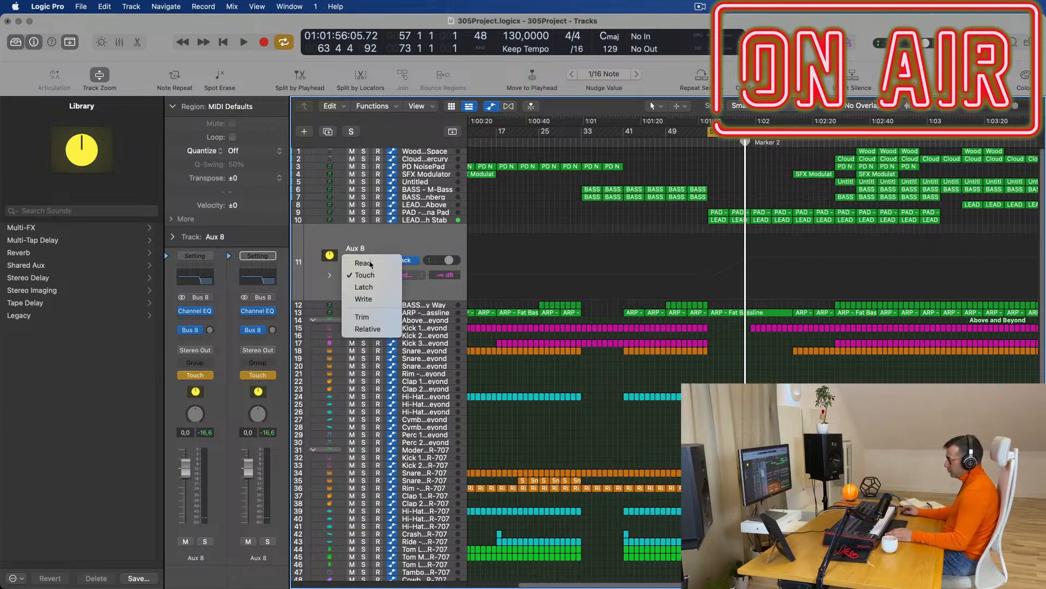
pyautogui.click(371, 264)
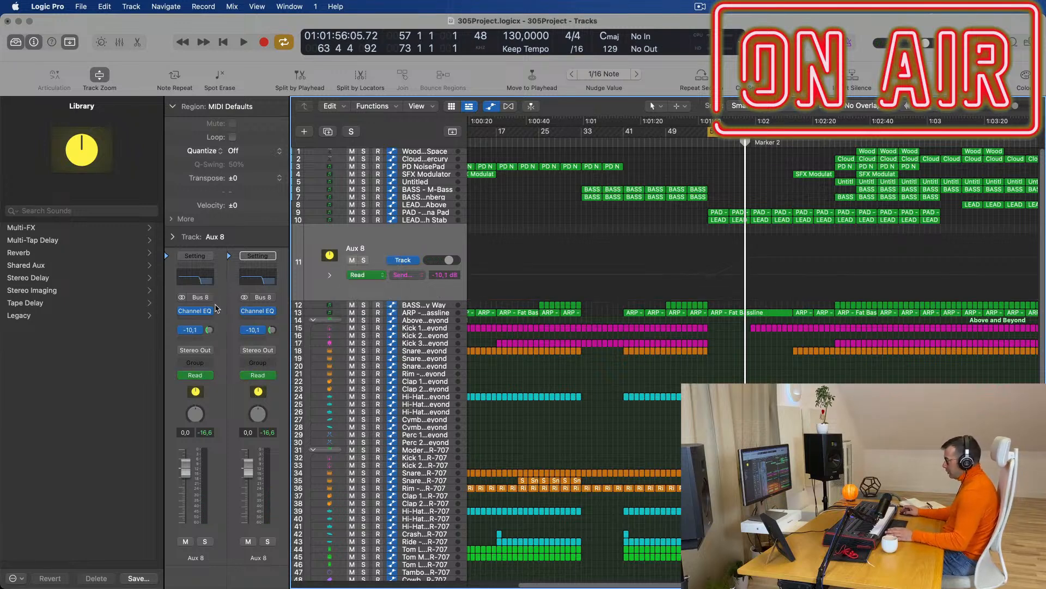
pyautogui.press('space')
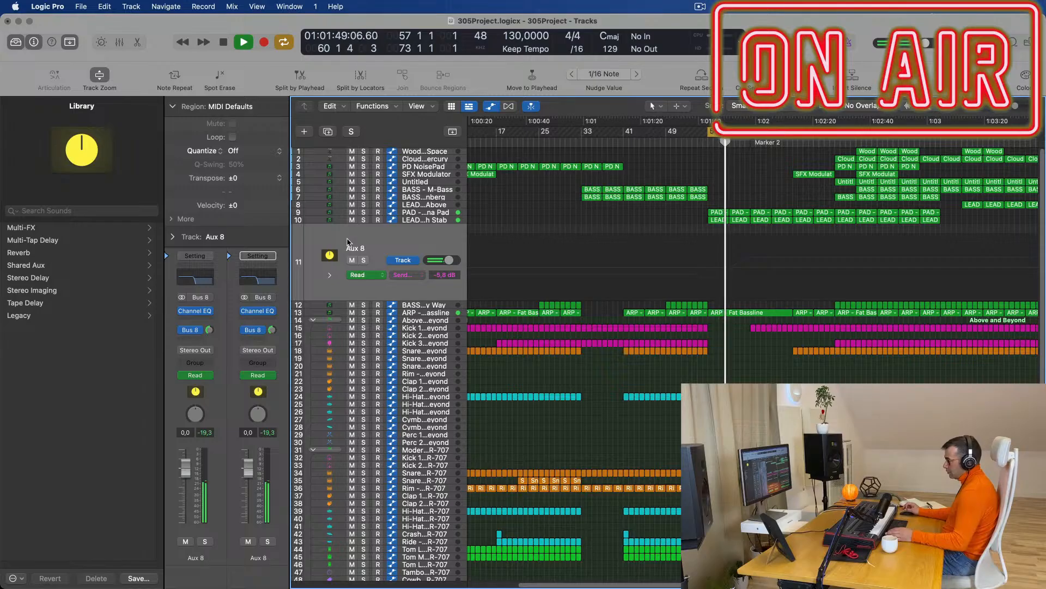
pyautogui.click(196, 332)
pyautogui.moveTo(257, 427)
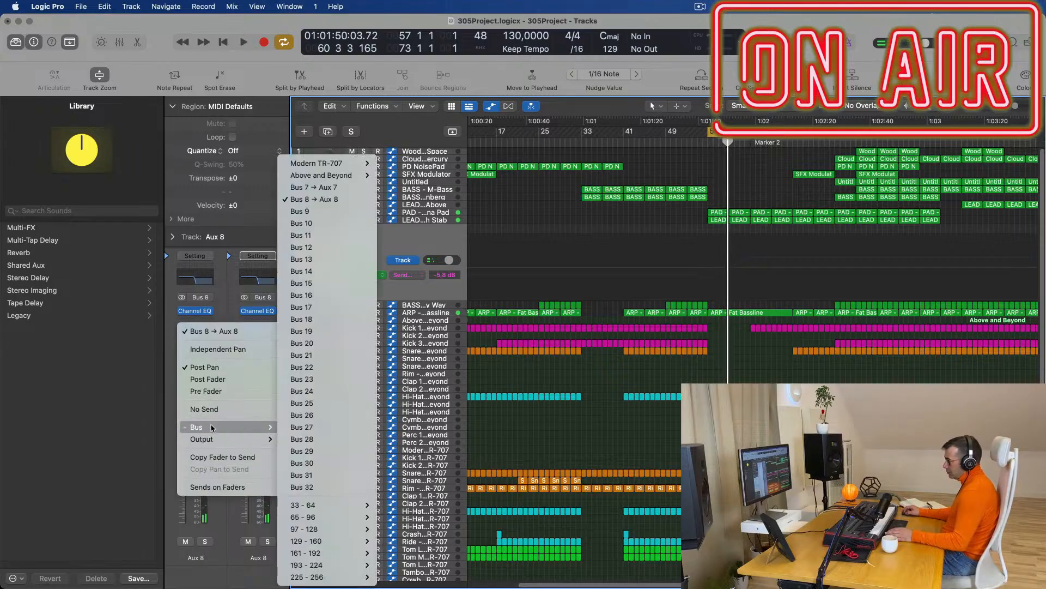
pyautogui.click(332, 190)
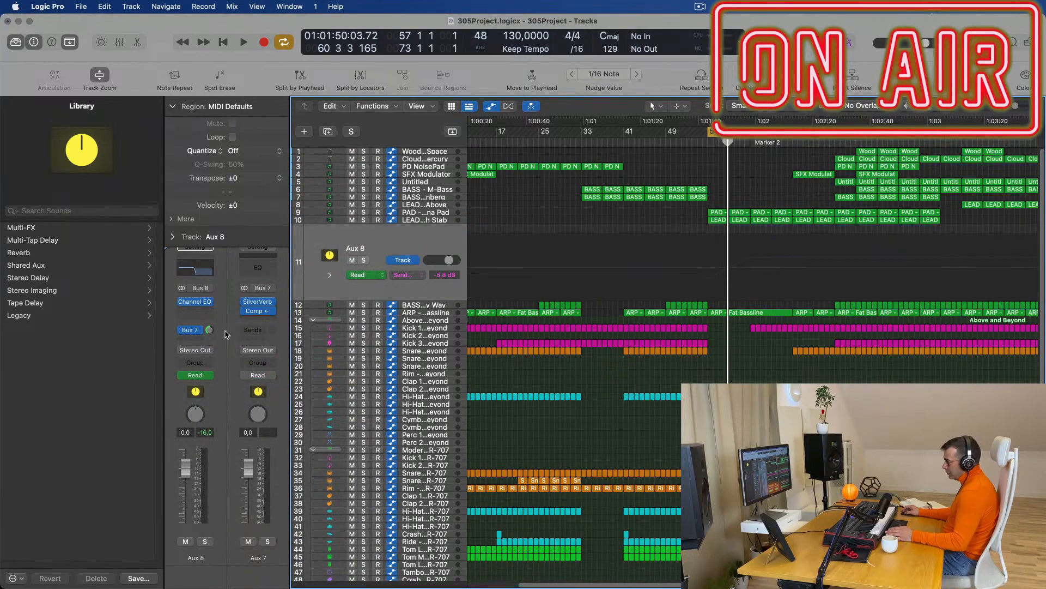
pyautogui.press('space')
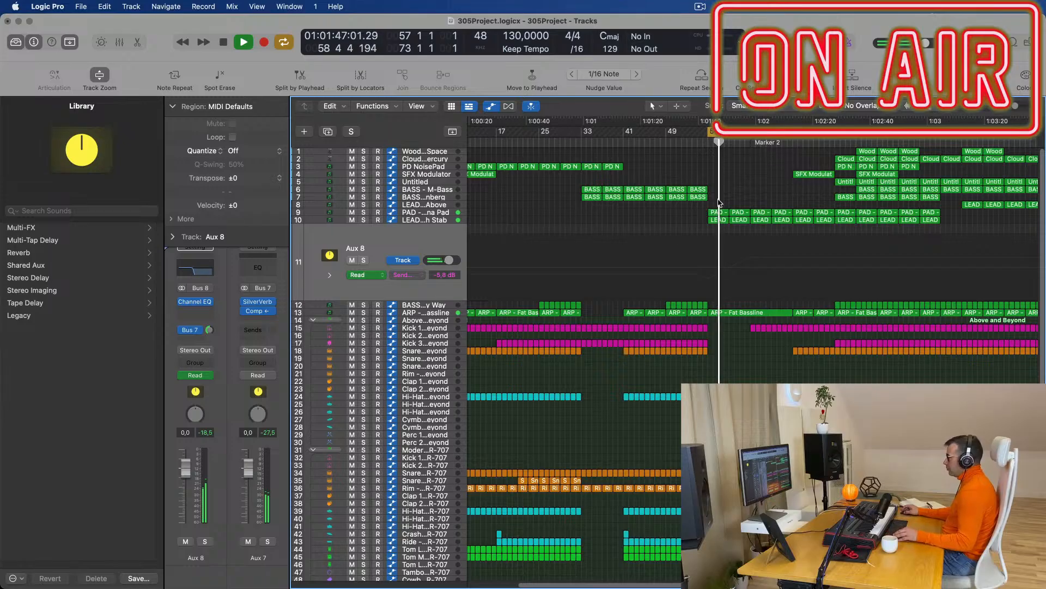
# Add an ARP - Fat Bassline cutoff point near Marker 2 set to 0.730.
pyautogui.click(444, 315)
pyautogui.click(711, 307)
pyautogui.moveTo(710, 308); pyautogui.dragTo(710, 309)
# Reshape Above and Beyond's second low-cut sweep after Marker 2 to 141 Hz and about 175 Hz.
pyautogui.press('super+Left')
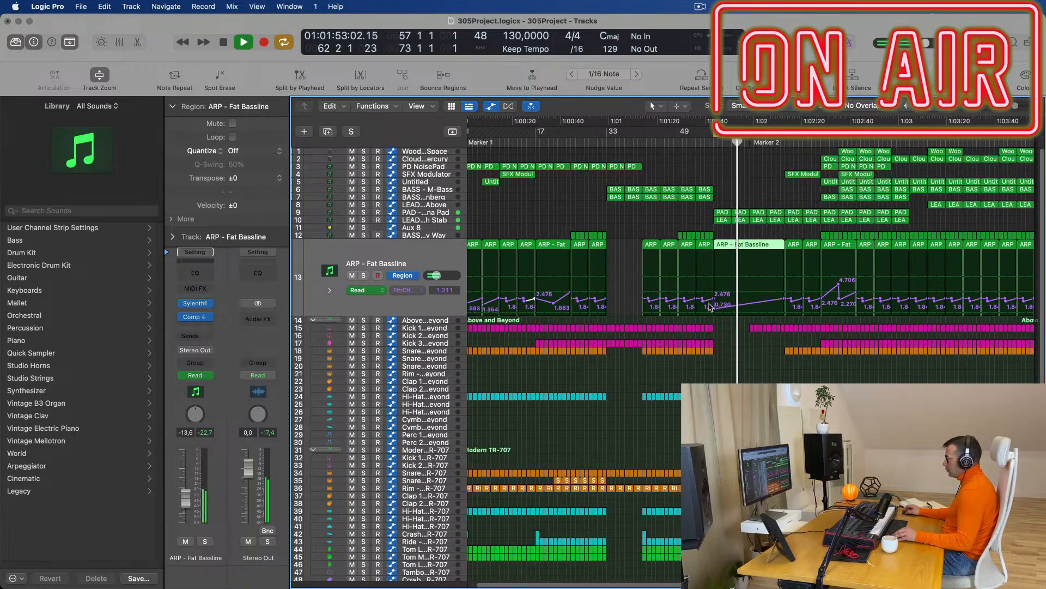
pyautogui.press('super+Left')
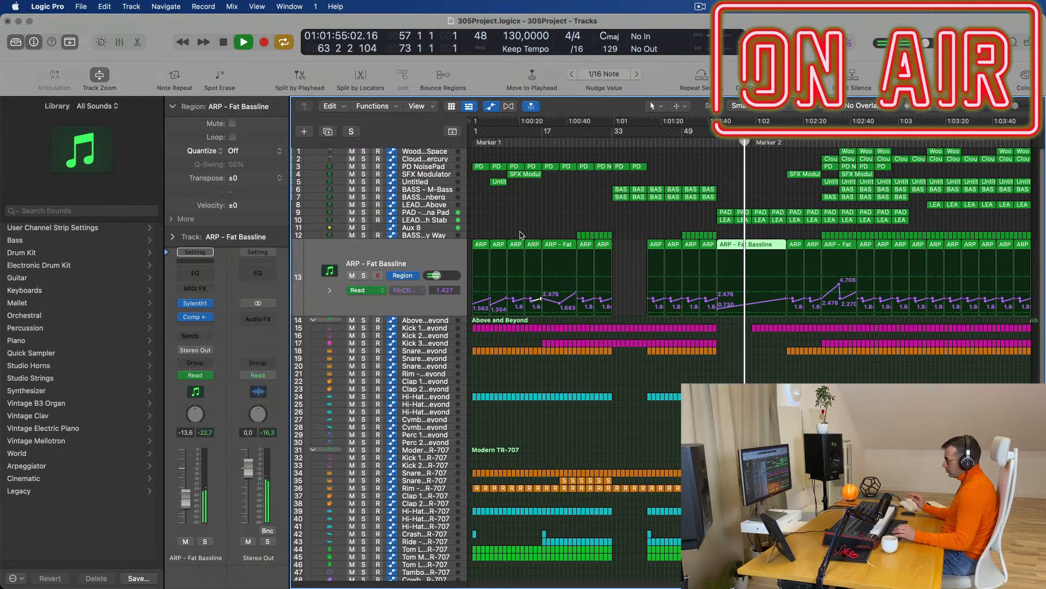
pyautogui.press('super+Right')
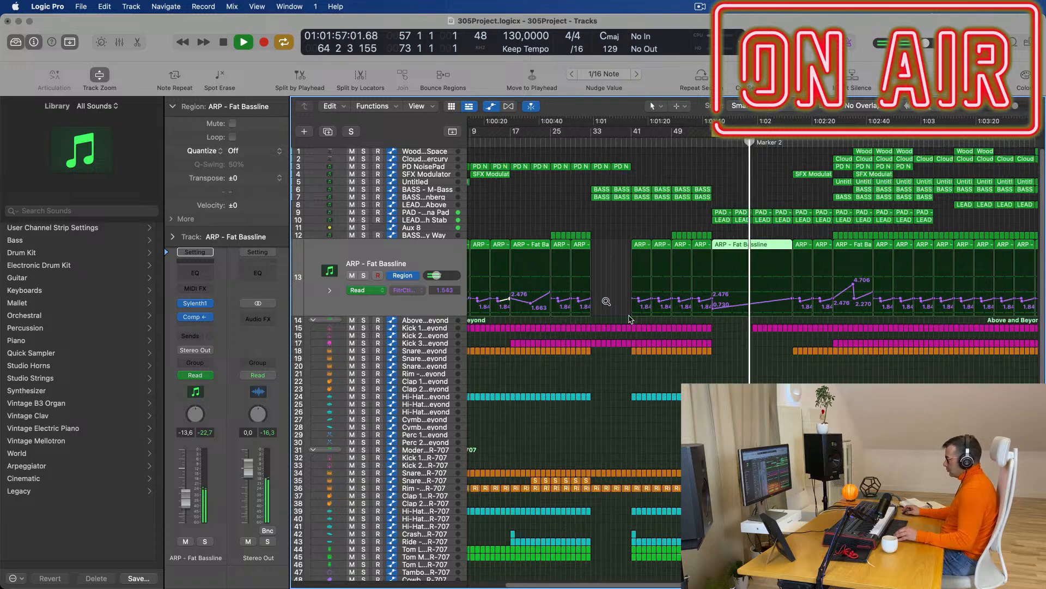
pyautogui.press('super+Left')
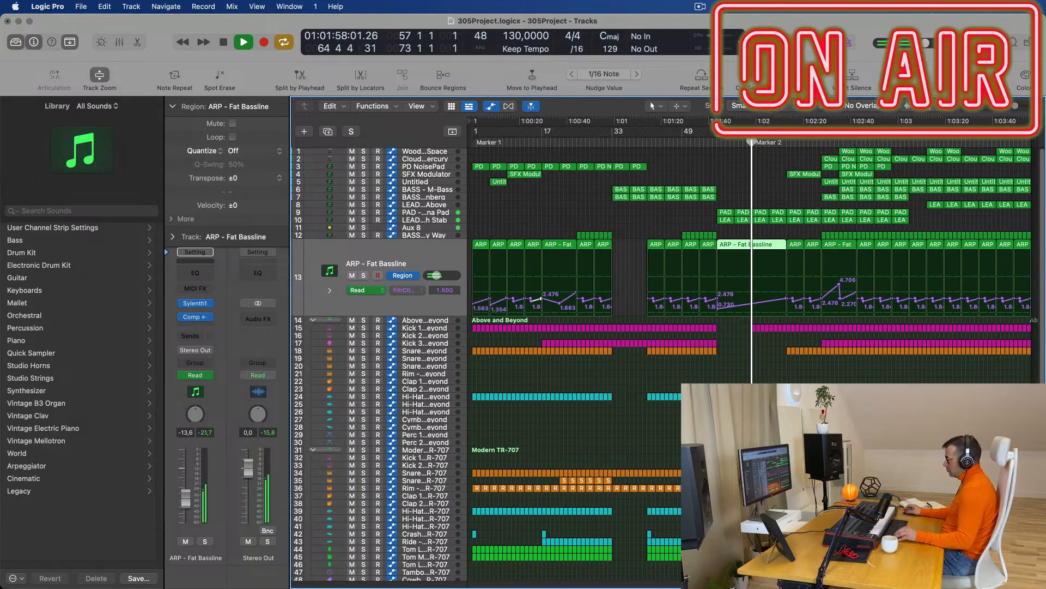
pyautogui.click(443, 321)
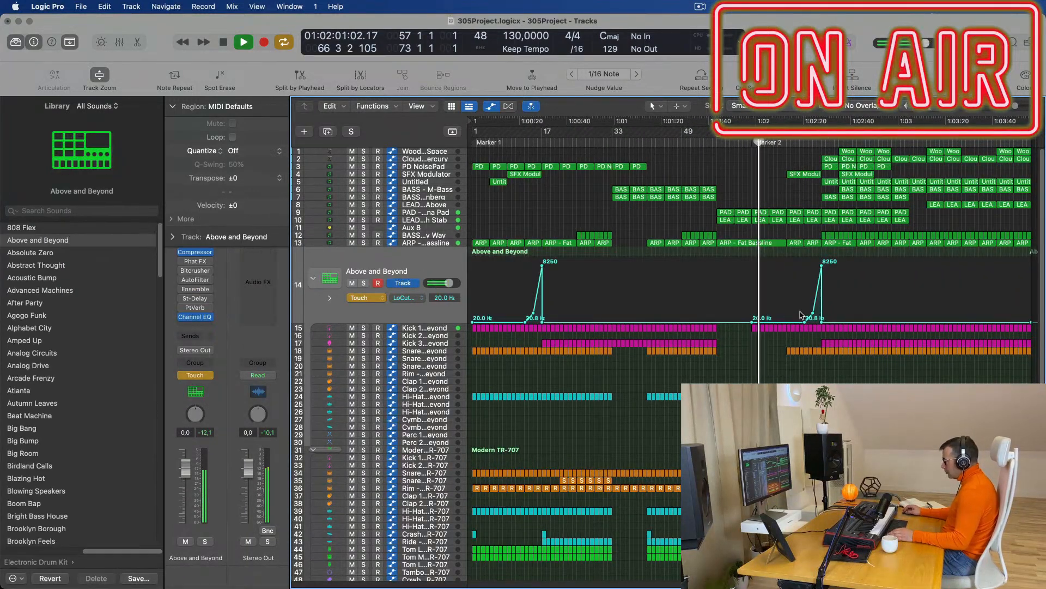
pyautogui.moveTo(807, 324); pyautogui.dragTo(753, 304)
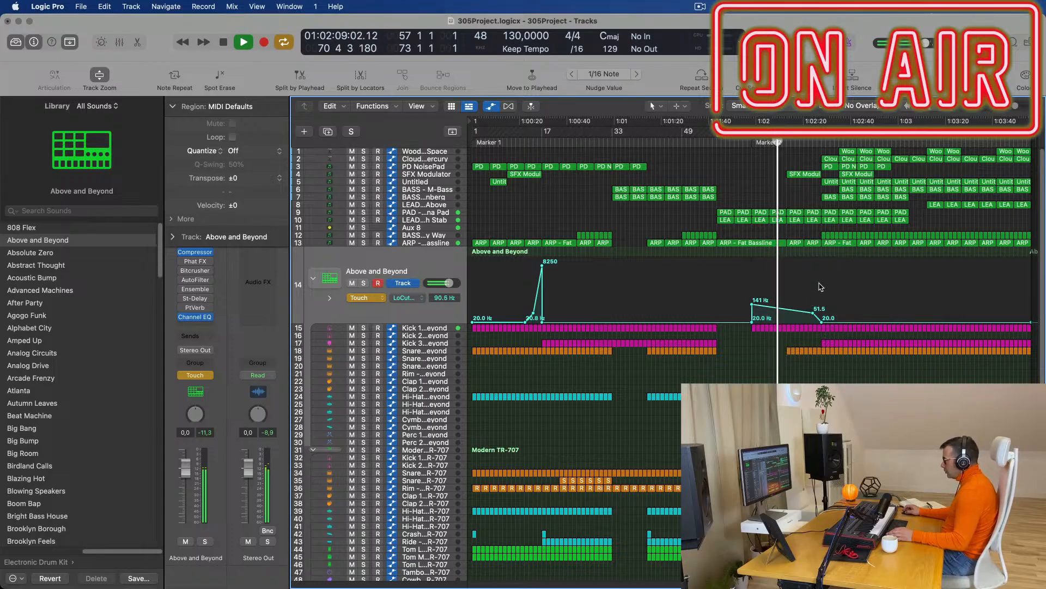
pyautogui.moveTo(813, 315); pyautogui.dragTo(813, 301)
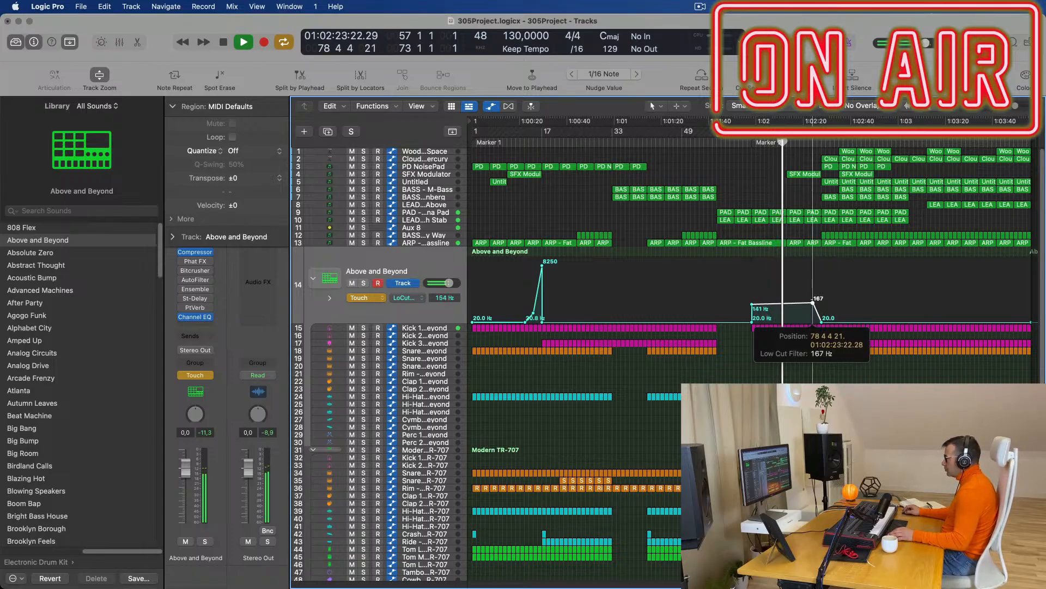
pyautogui.scroll(8, 809, 301)
pyautogui.press('space')
pyautogui.press('space')
pyautogui.scroll(1, 700, 206)
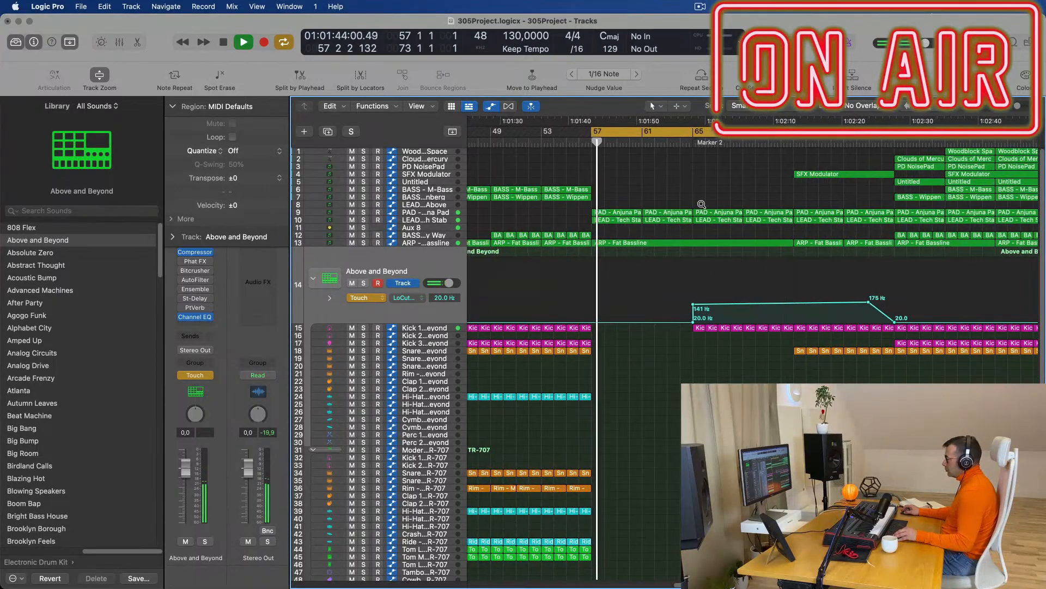
pyautogui.scroll(-3, 700, 206)
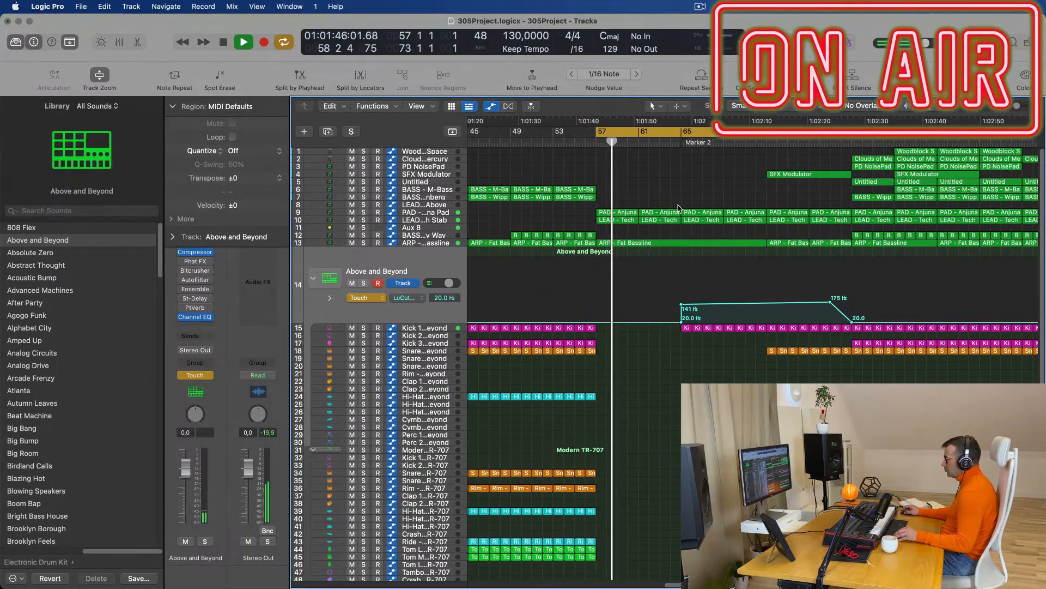
pyautogui.scroll(-1, 681, 209)
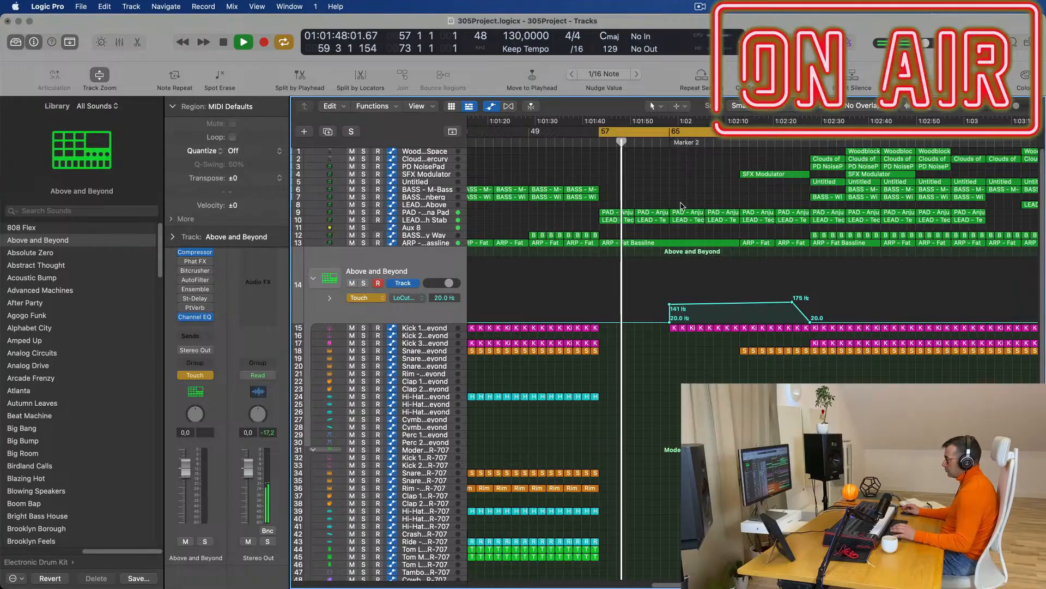
# Check the Aux 8 bus while listening, then return to the ARP - Fat Bassline cutoff automation lane.
pyautogui.click(419, 228)
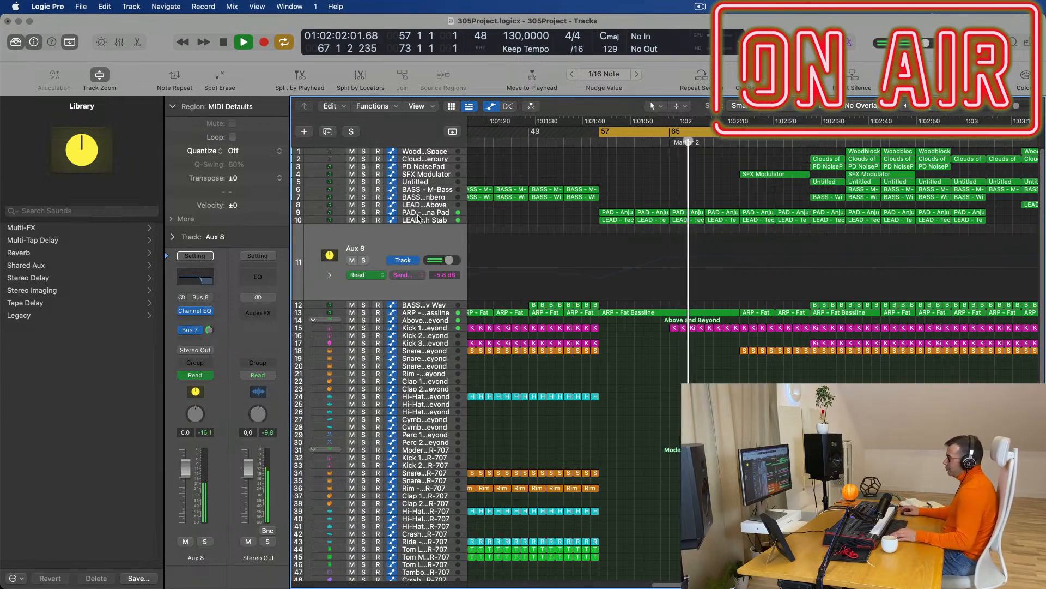
pyautogui.scroll(4, 694, 380)
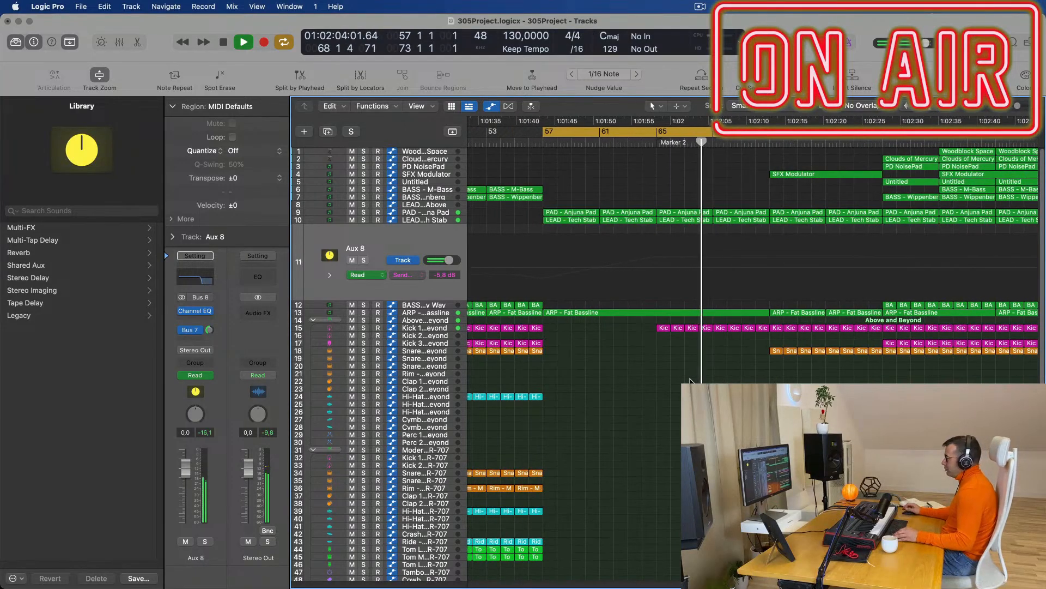
pyautogui.scroll(-2, 693, 380)
pyautogui.scroll(-2, 682, 380)
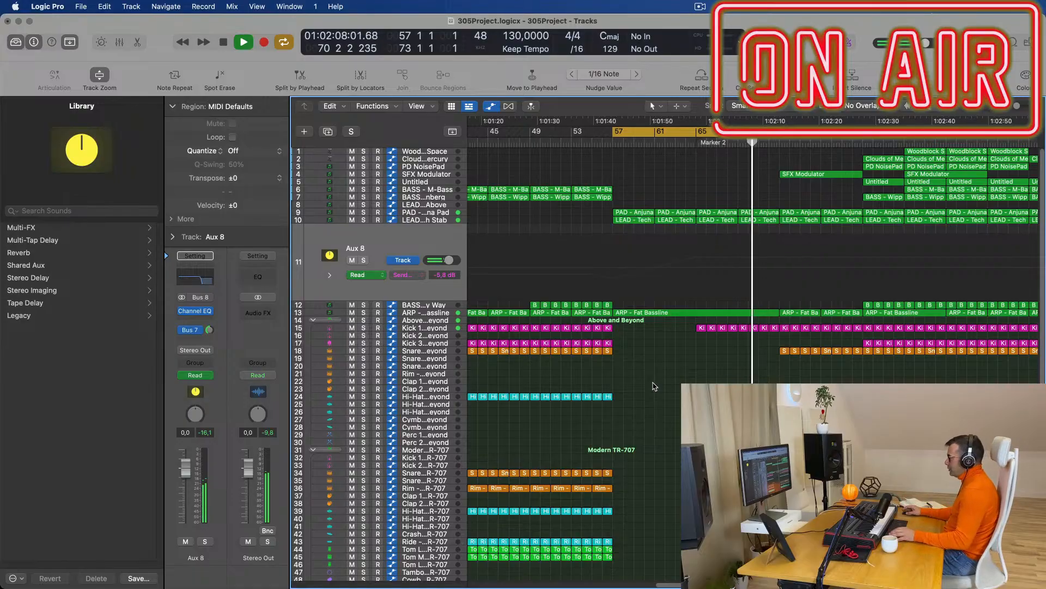
pyautogui.scroll(-3, 667, 387)
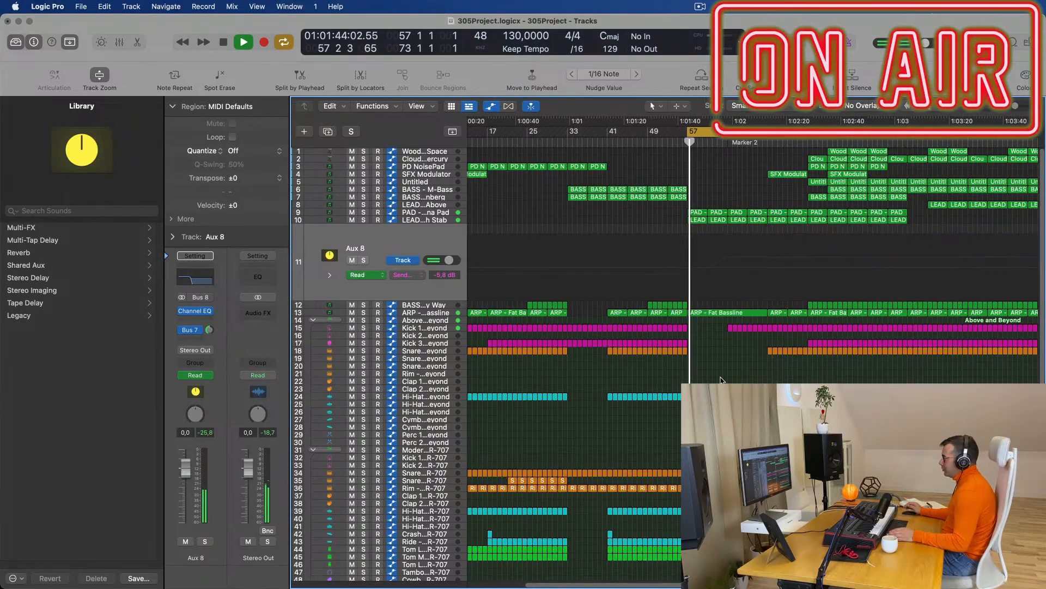
pyautogui.scroll(4, 722, 380)
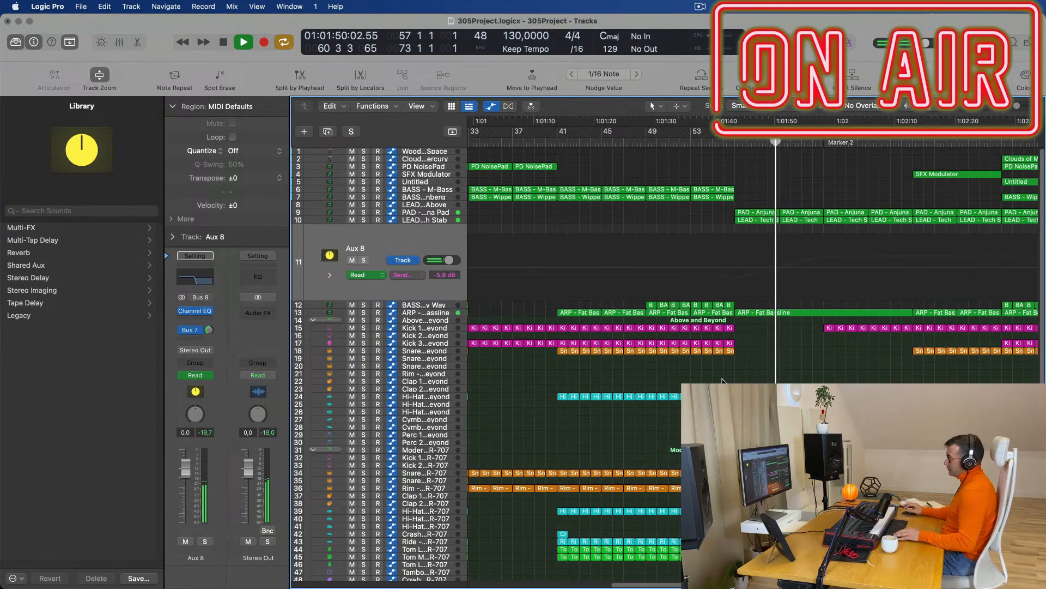
pyautogui.scroll(-3, 722, 380)
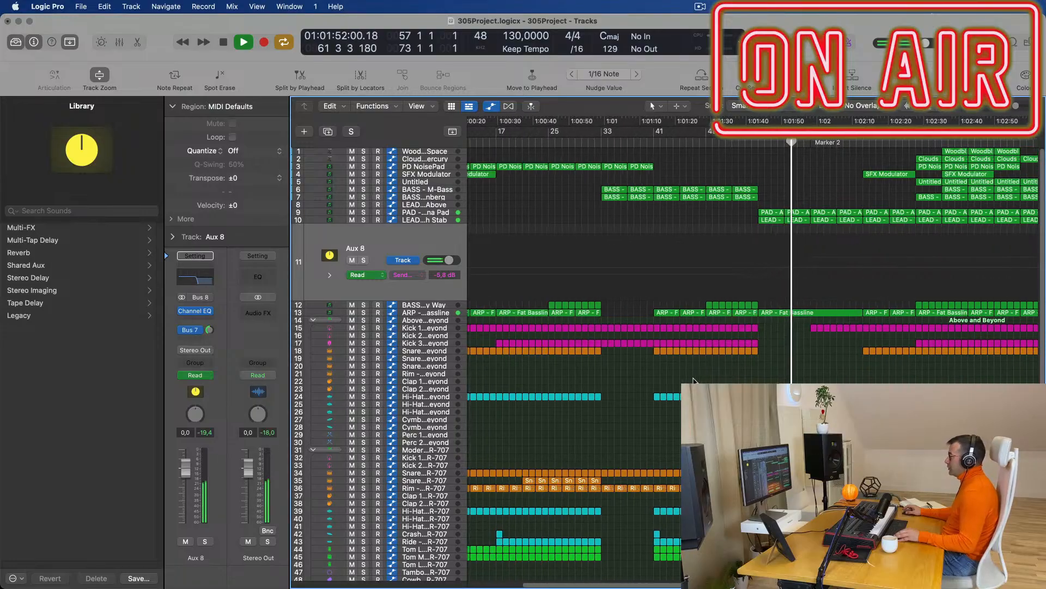
pyautogui.scroll(-1, 805, 375)
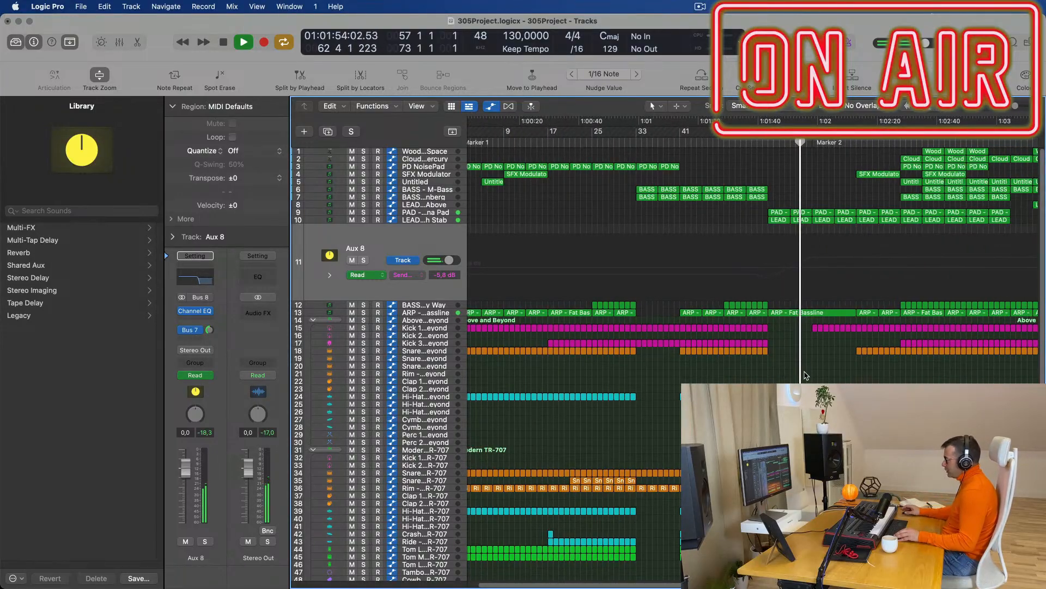
pyautogui.scroll(-2, 808, 373)
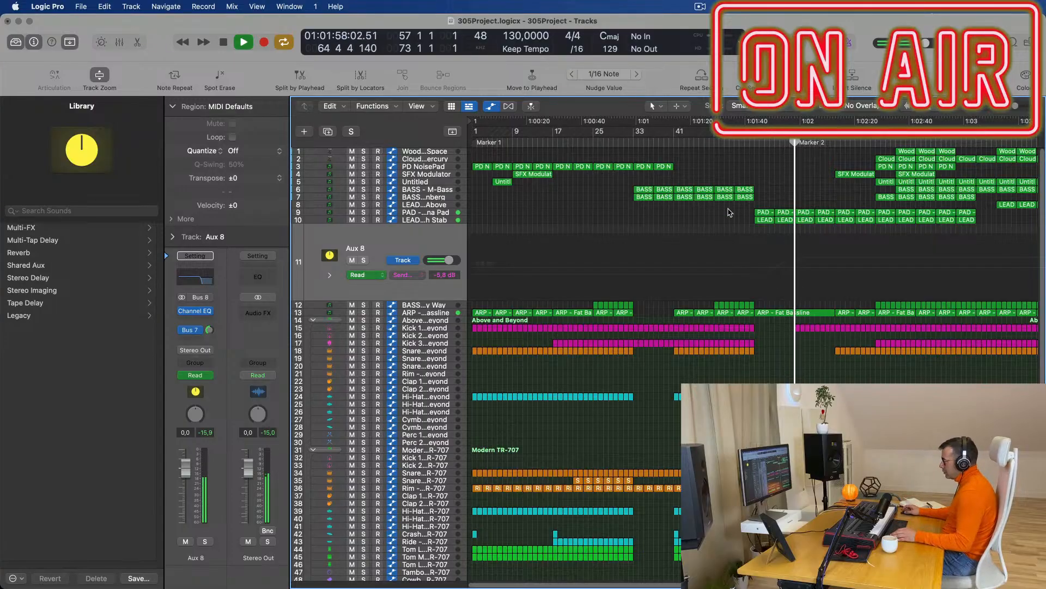
pyautogui.click(423, 313)
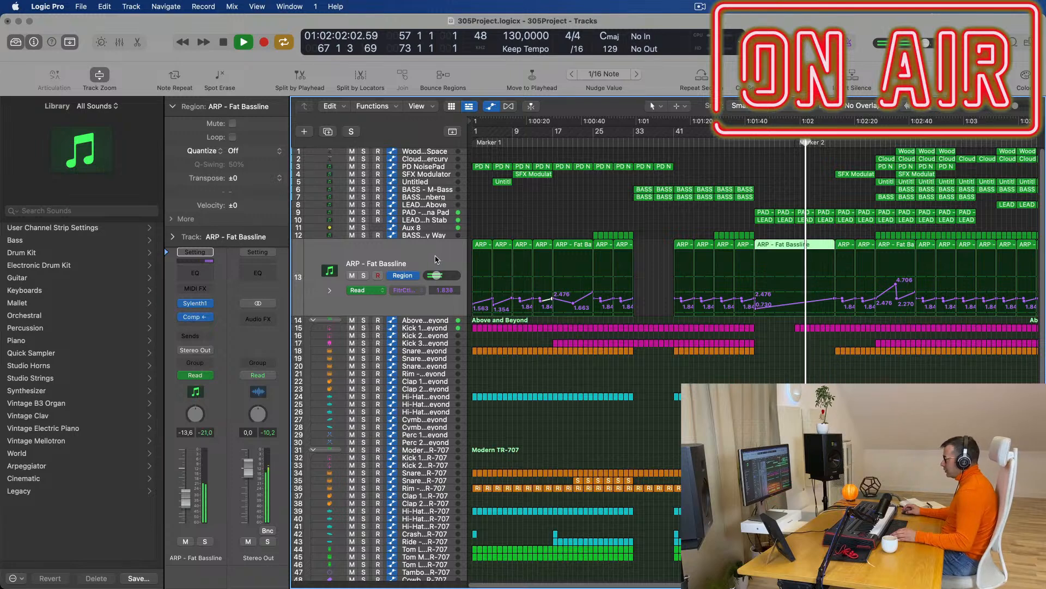
# Create a new ARP - Fat Bassline track and copy the Marker 2 region with its automation onto it.
pyautogui.press('super+d')
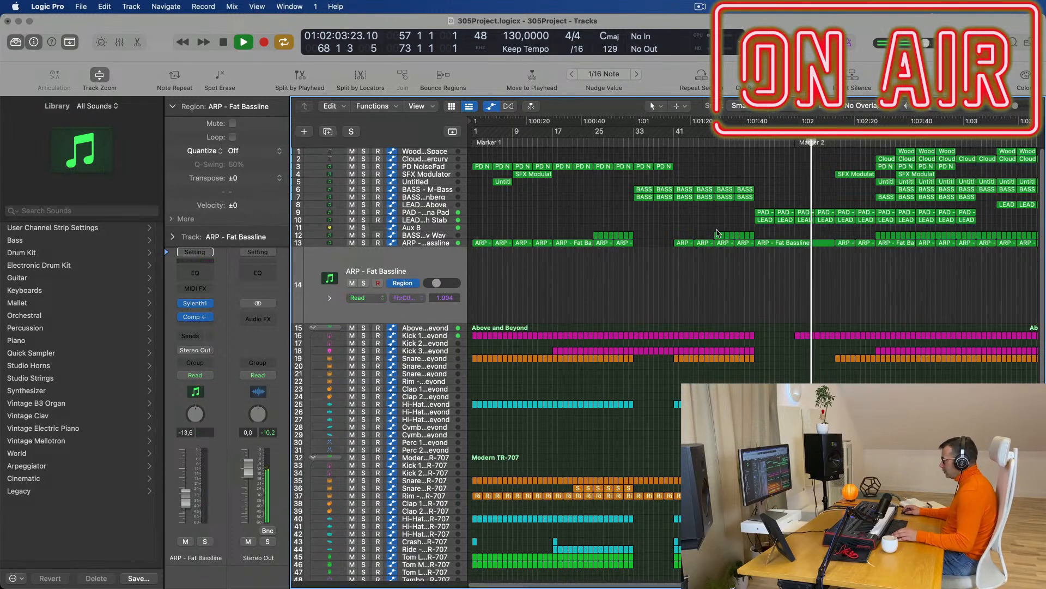
pyautogui.click(791, 243)
pyautogui.moveTo(791, 253); pyautogui.dragTo(798, 261)
pyautogui.press('space')
# Remove all notes from the copied region and bring up the new track's Sylenth1 synth.
pyautogui.doubleClick(797, 256)
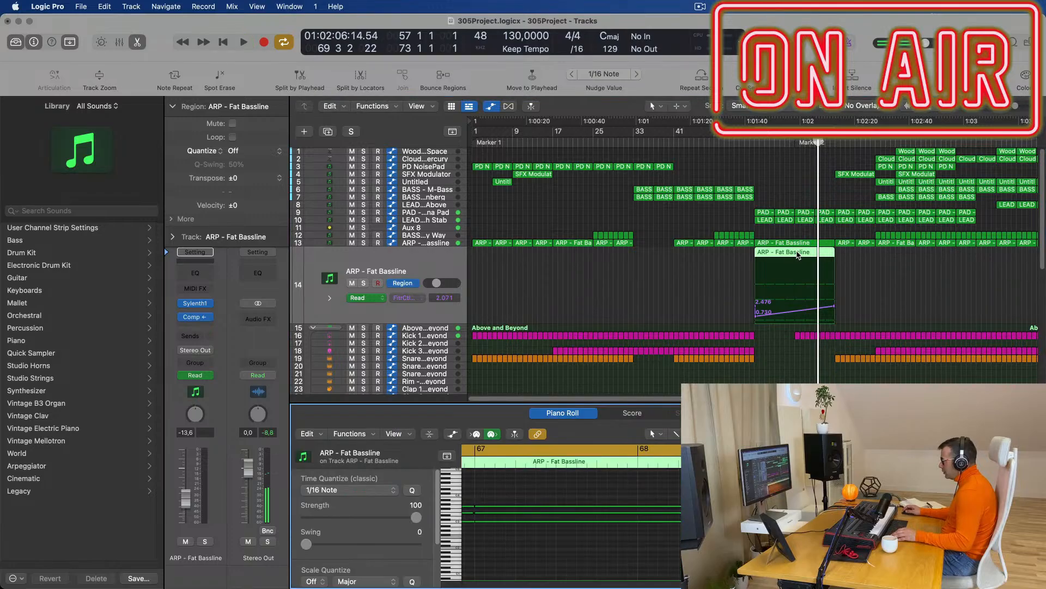
pyautogui.keyDown('ctrl'); pyautogui.keyDown('alt'); pyautogui.click(603, 490); pyautogui.keyUp('alt'); pyautogui.keyUp('ctrl')
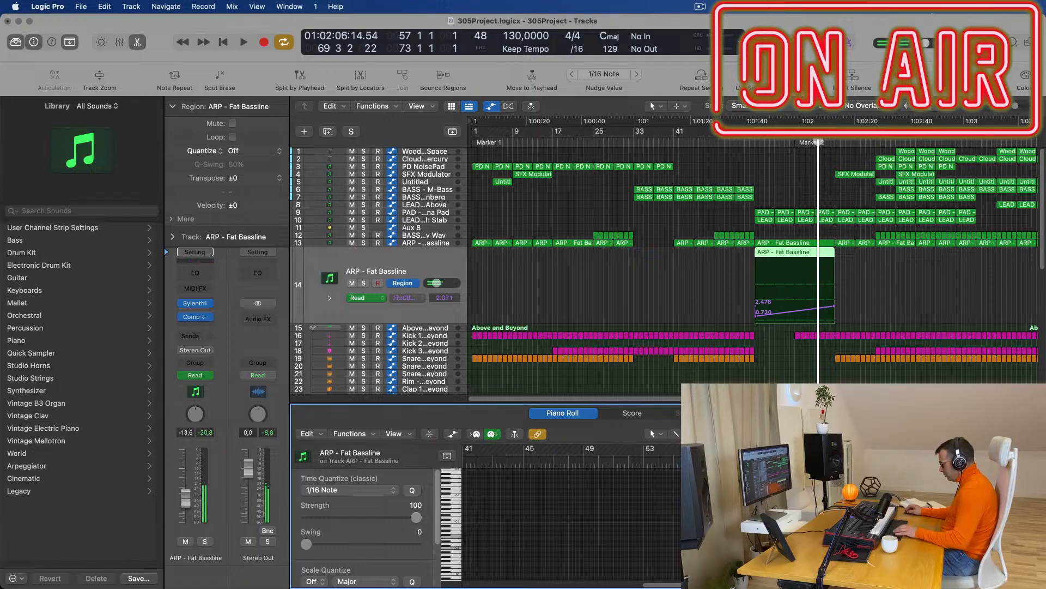
pyautogui.press('super+a')
pyautogui.press('super+z')
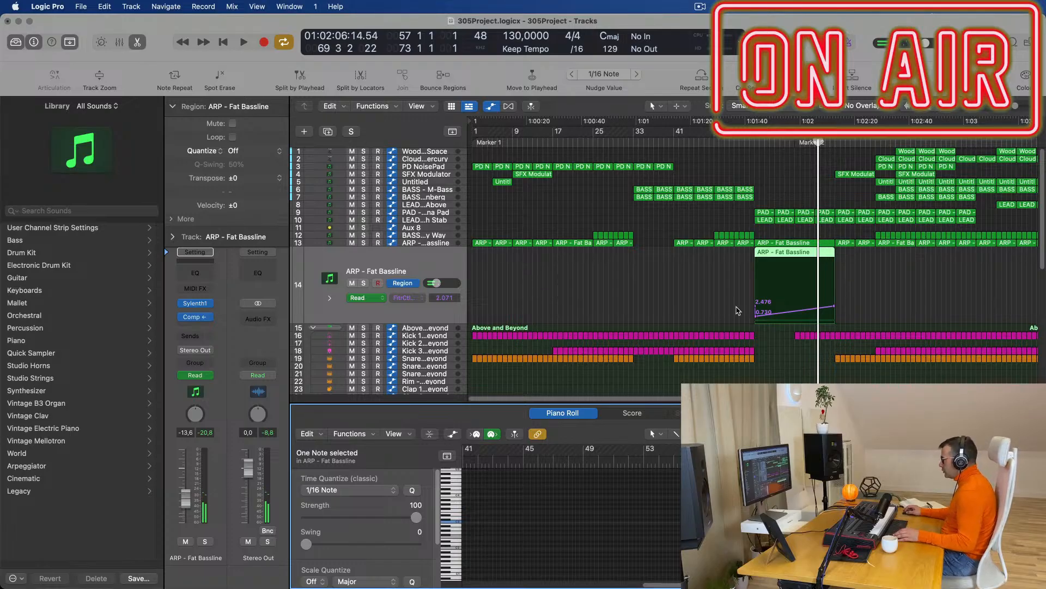
pyautogui.click(733, 308)
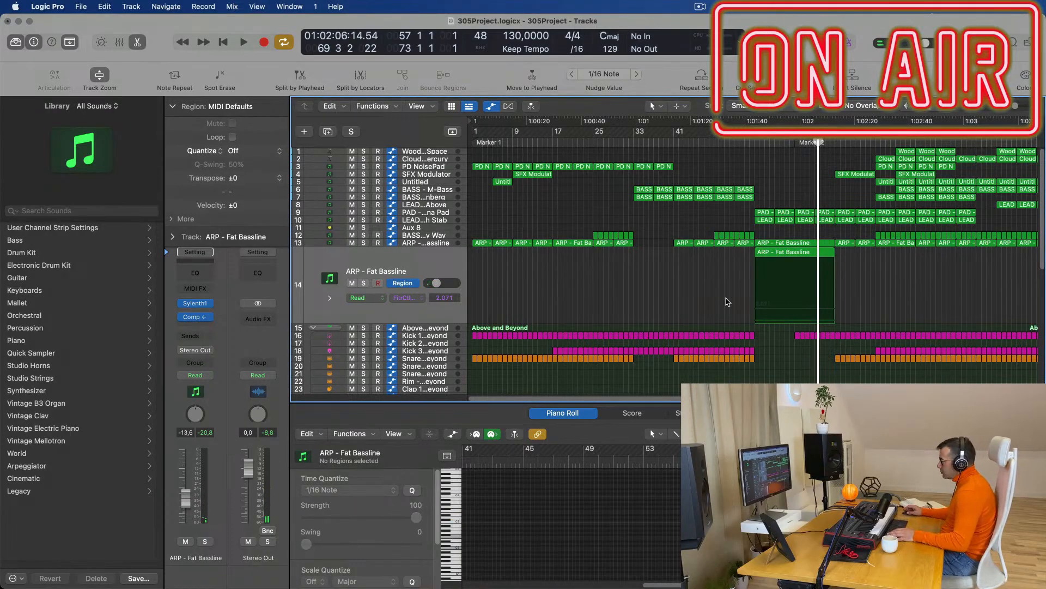
pyautogui.press('space')
pyautogui.press('space')
pyautogui.click(415, 258)
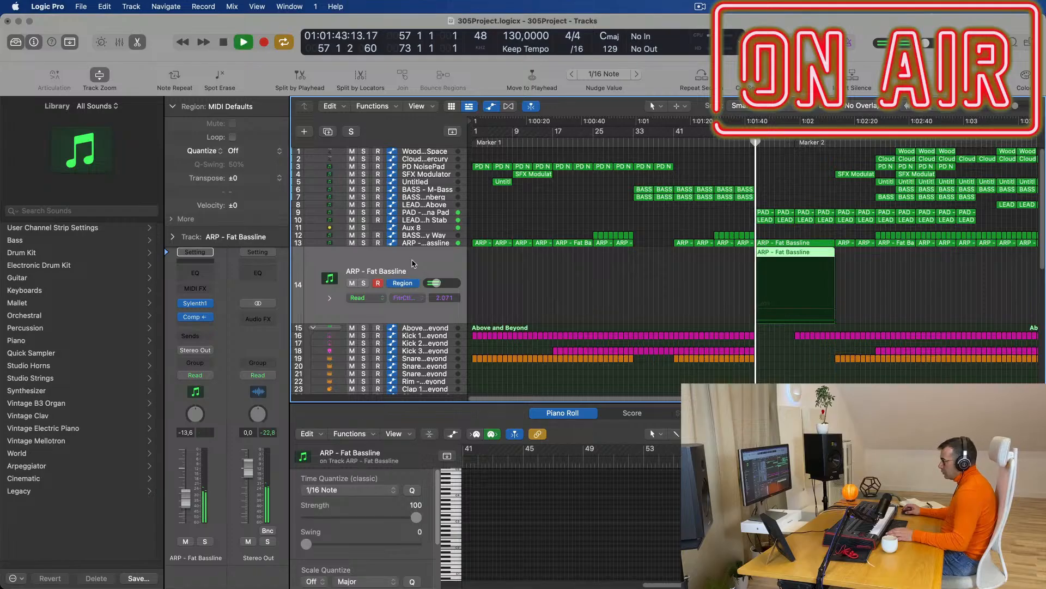
pyautogui.click(194, 304)
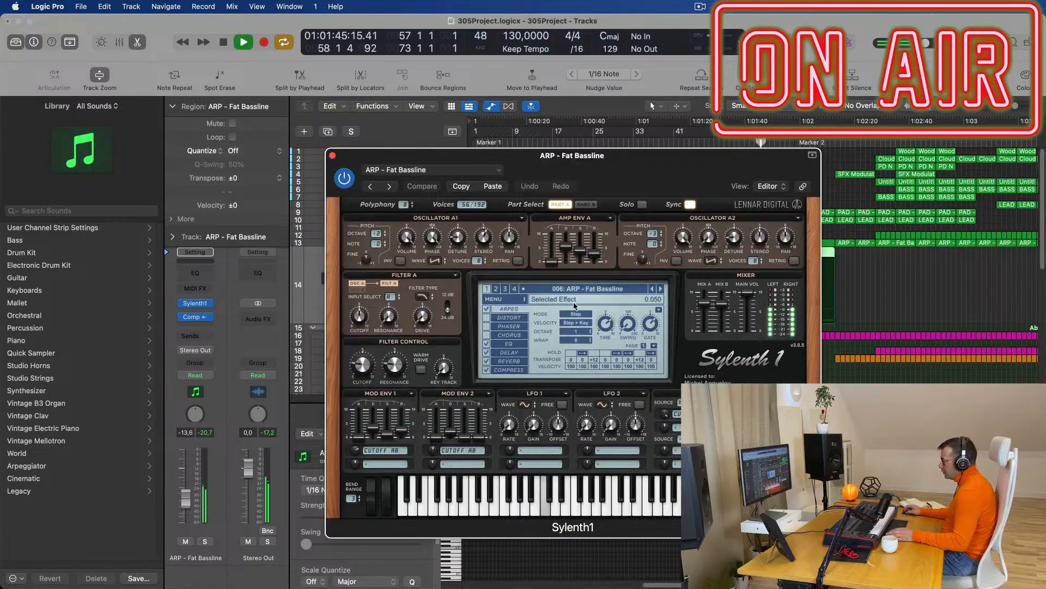
# Load the 029: BASS - Bass Pad preset into the new track's Sylenth1.
pyautogui.click(604, 290)
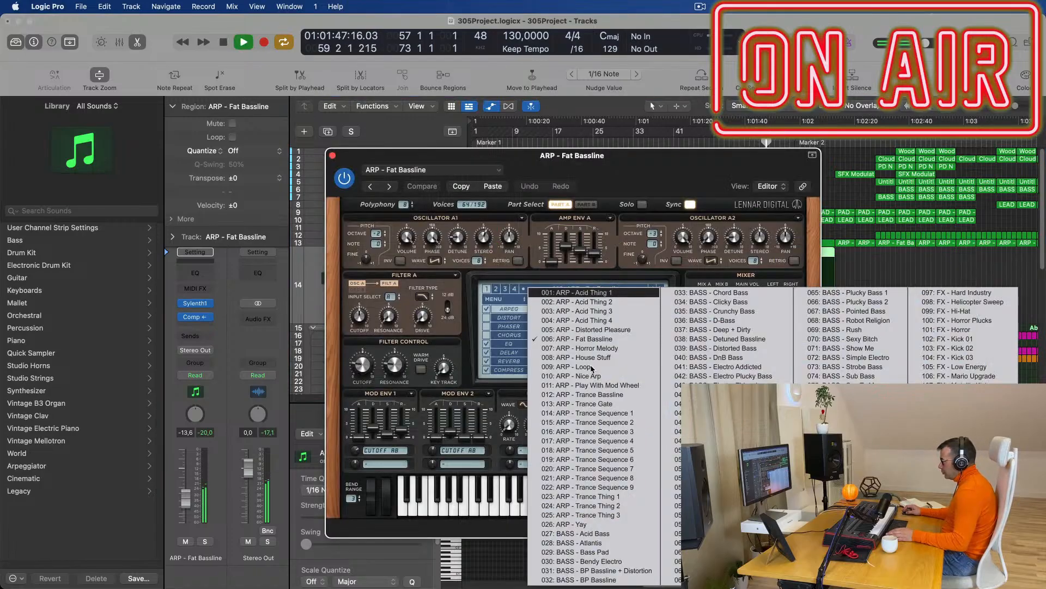
pyautogui.click(599, 552)
pyautogui.moveTo(691, 167); pyautogui.dragTo(678, 375)
pyautogui.press('space')
pyautogui.press('space')
pyautogui.click(616, 288)
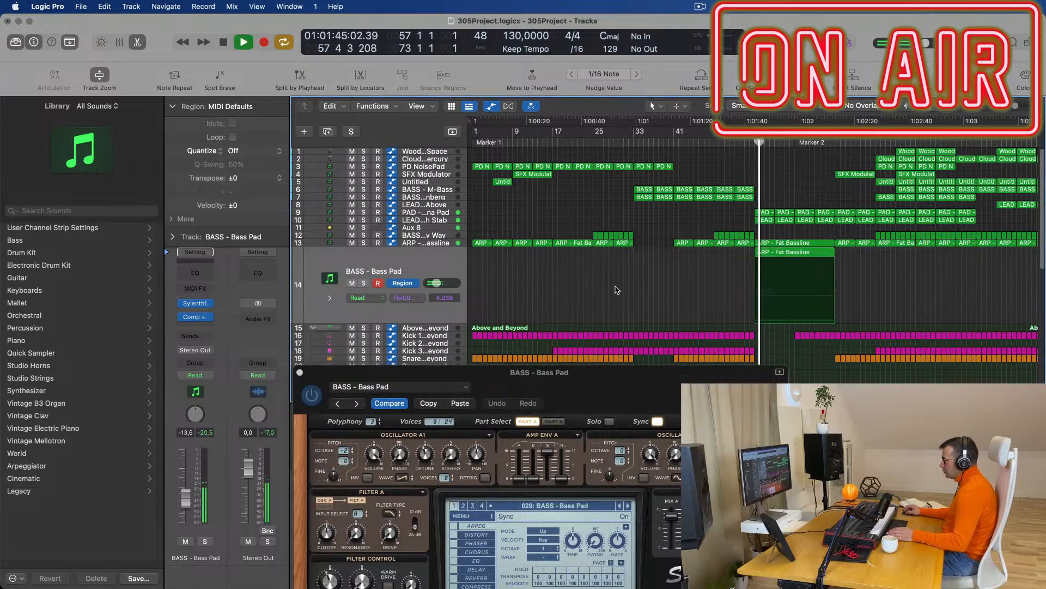
pyautogui.moveTo(604, 376); pyautogui.dragTo(687, 169)
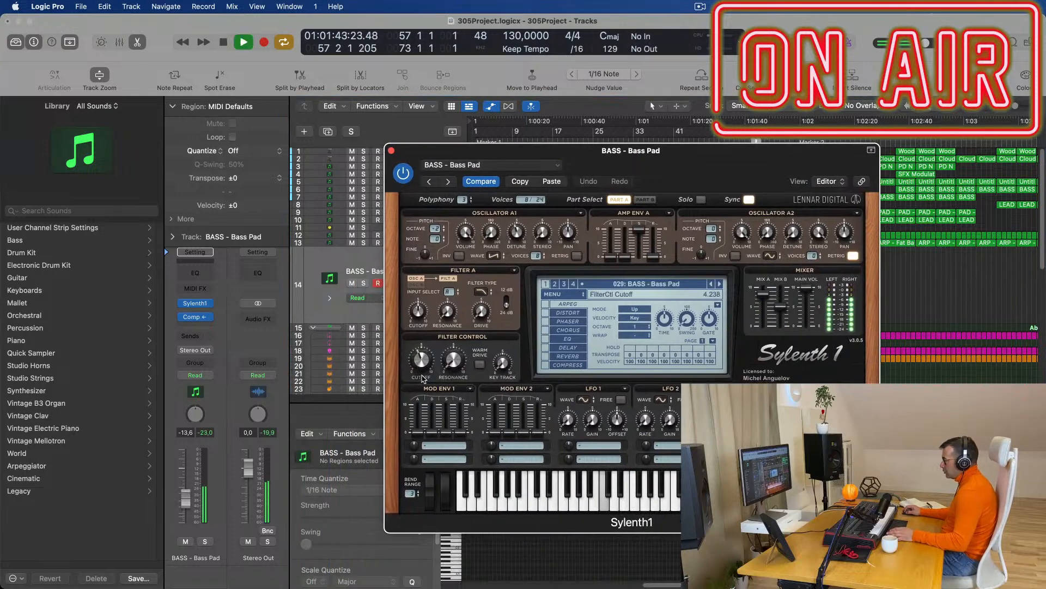
# Close the Sylenth1 Bass Pad window and let playback run past Marker 2.
pyautogui.click(391, 151)
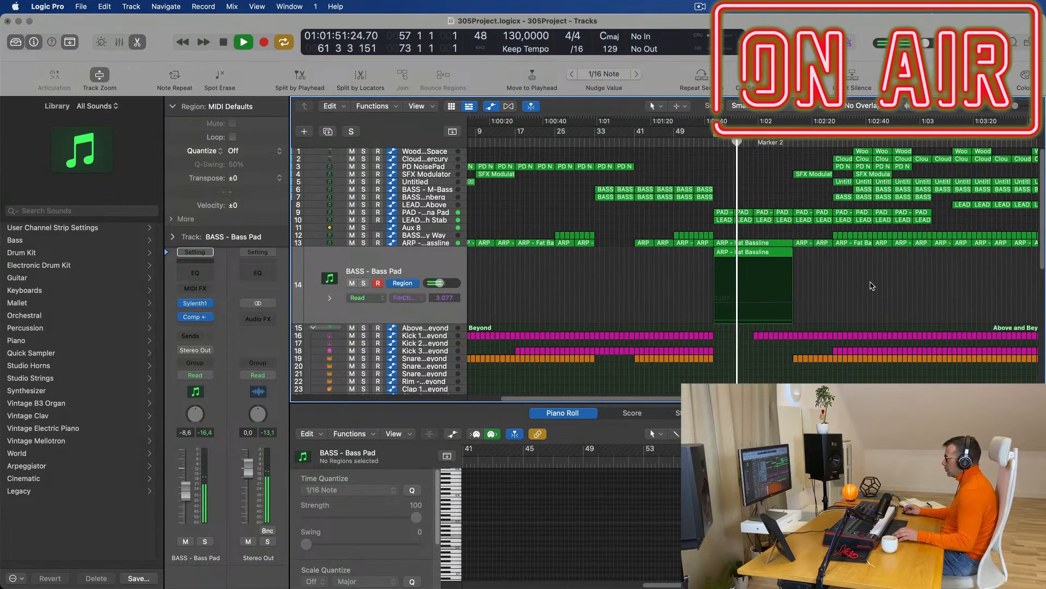
pyautogui.hscroll(-2, 831, 291)
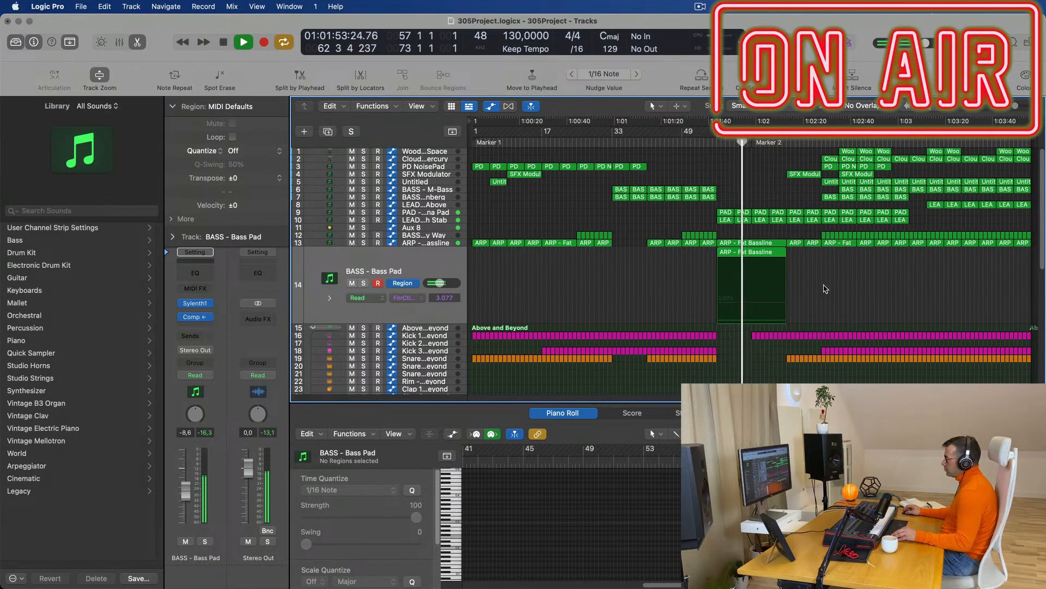
pyautogui.scroll(3, 828, 318)
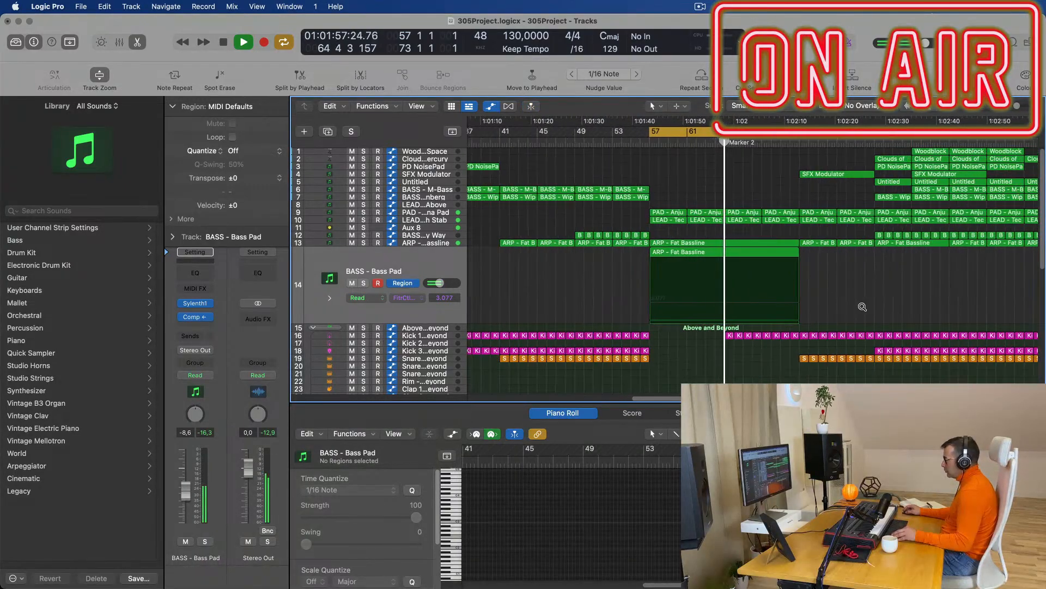
pyautogui.scroll(-3, 877, 305)
pyautogui.scroll(3, 883, 283)
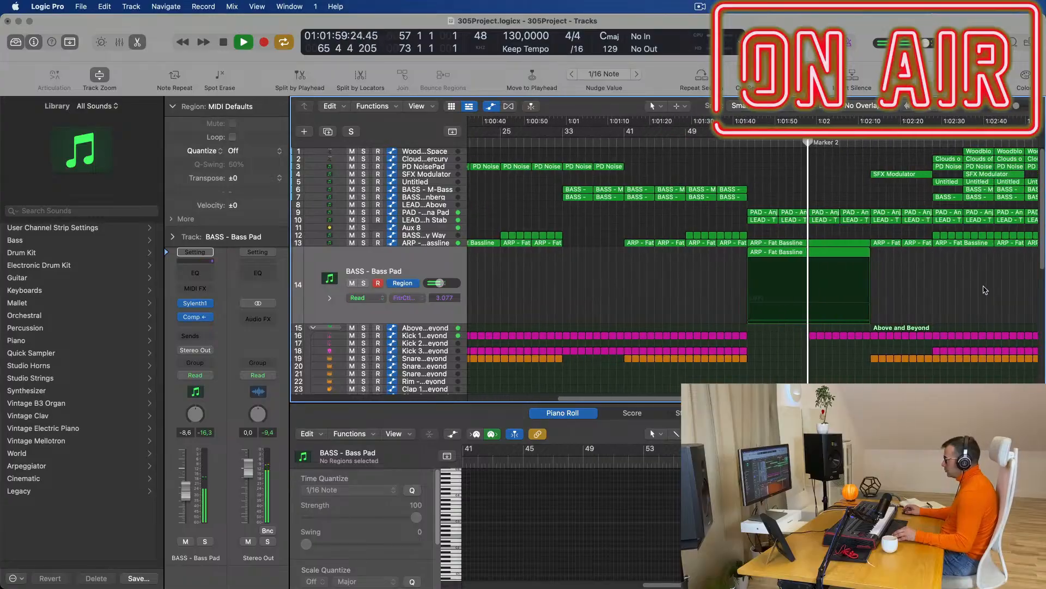
pyautogui.scroll(-3, 849, 245)
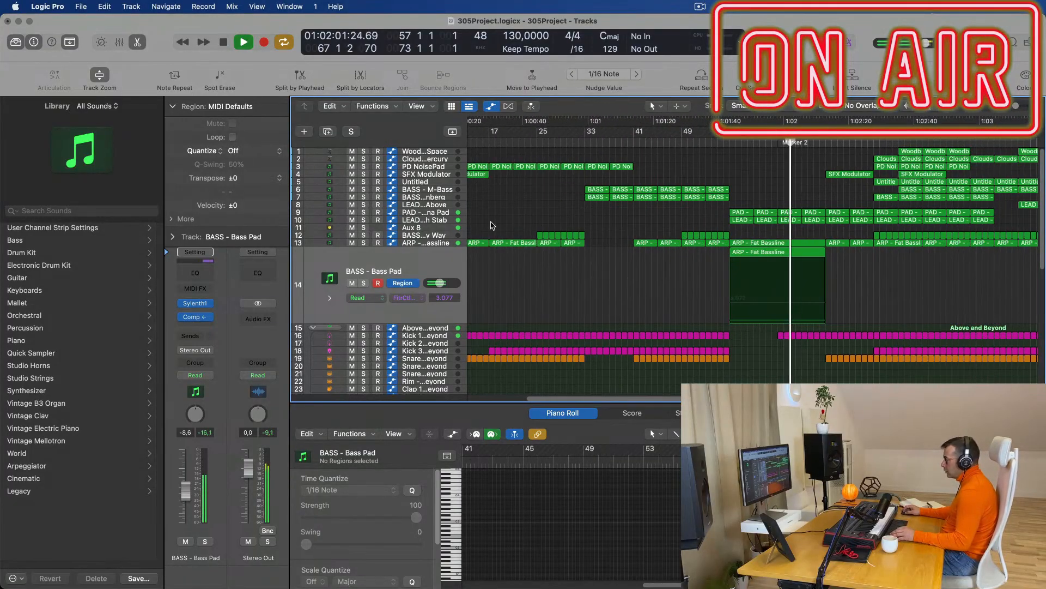
# Select the Aux 8 bus and check where its send is routed.
pyautogui.click(443, 228)
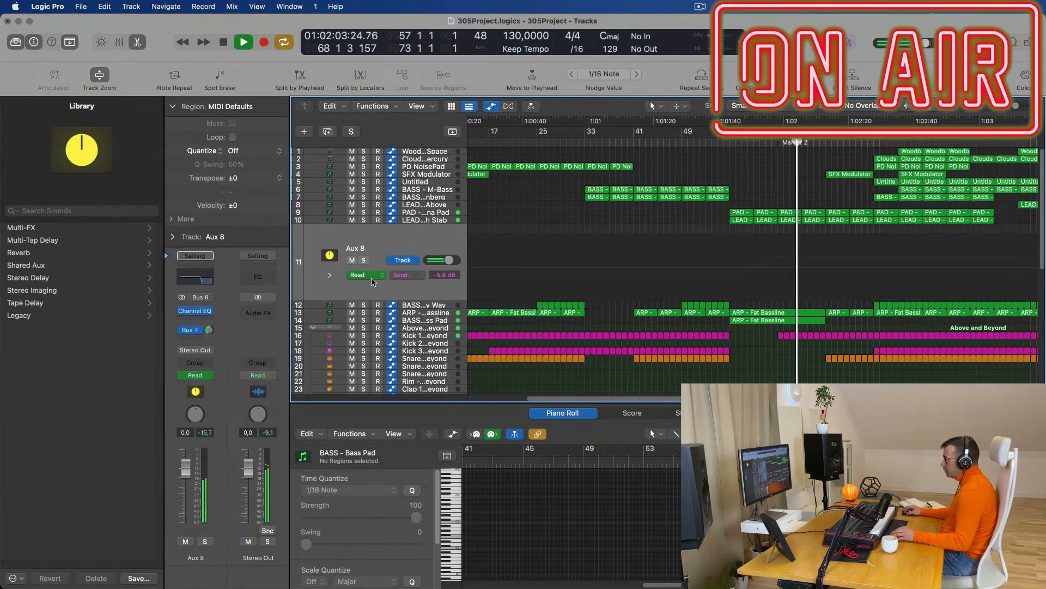
pyautogui.click(421, 271)
pyautogui.click(733, 299)
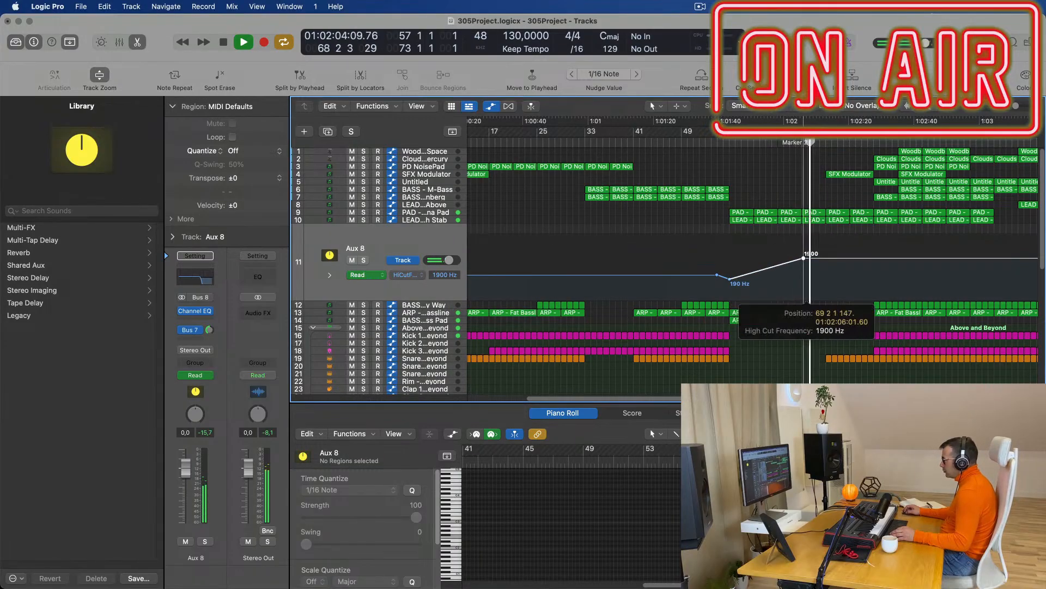
# Raise the Aux 8 HiCutF point after Marker 2 from 1900 Hz to 16300 Hz and replay from bar 57.
pyautogui.moveTo(822, 257); pyautogui.dragTo(823, 238)
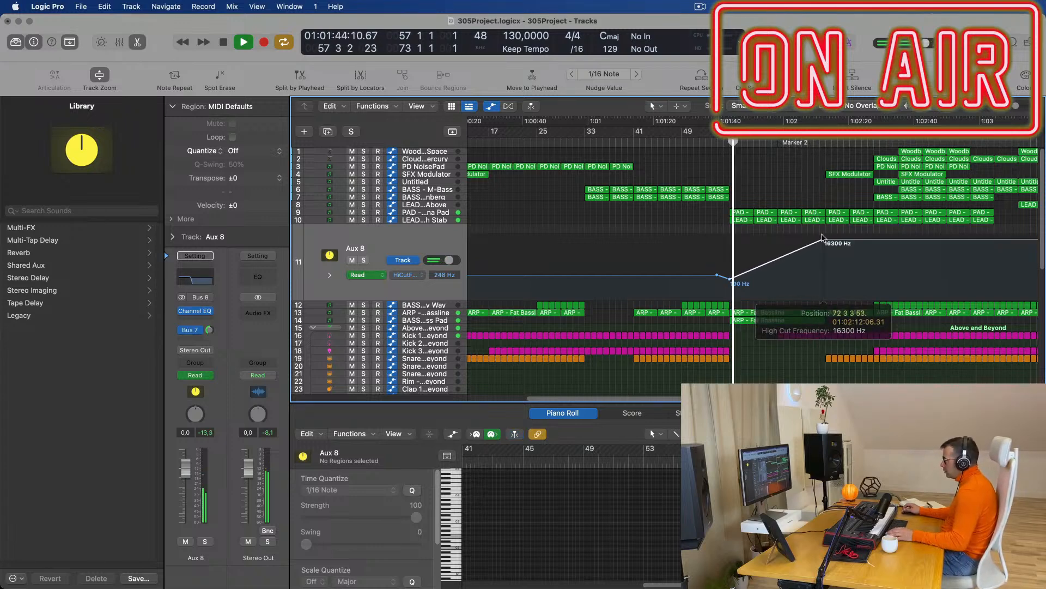
pyautogui.press('space')
pyautogui.press('space')
pyautogui.scroll(-1, 765, 212)
pyautogui.scroll(-1, 765, 211)
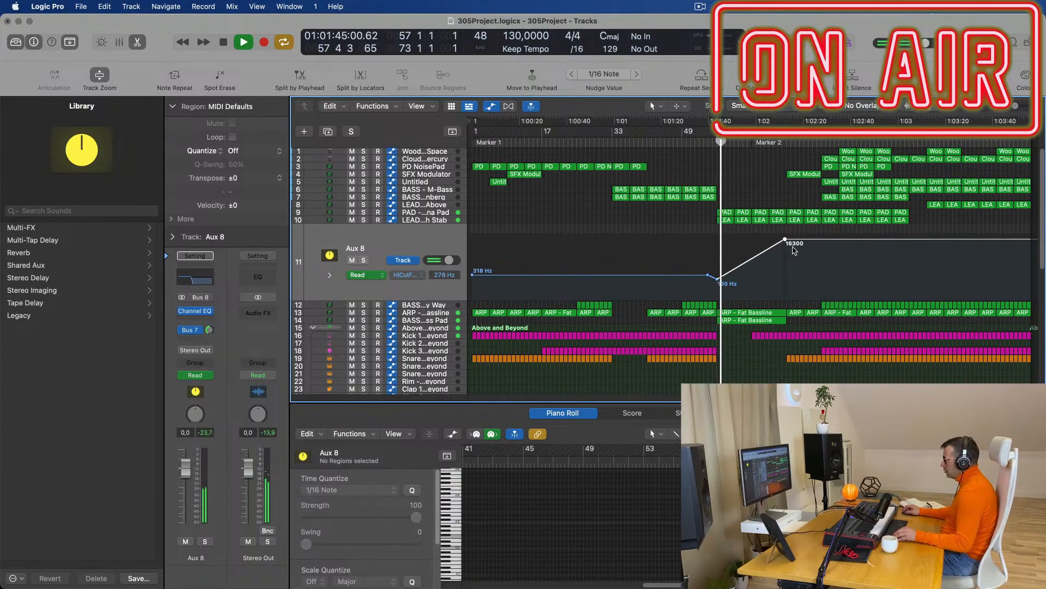
pyautogui.scroll(-5, 793, 305)
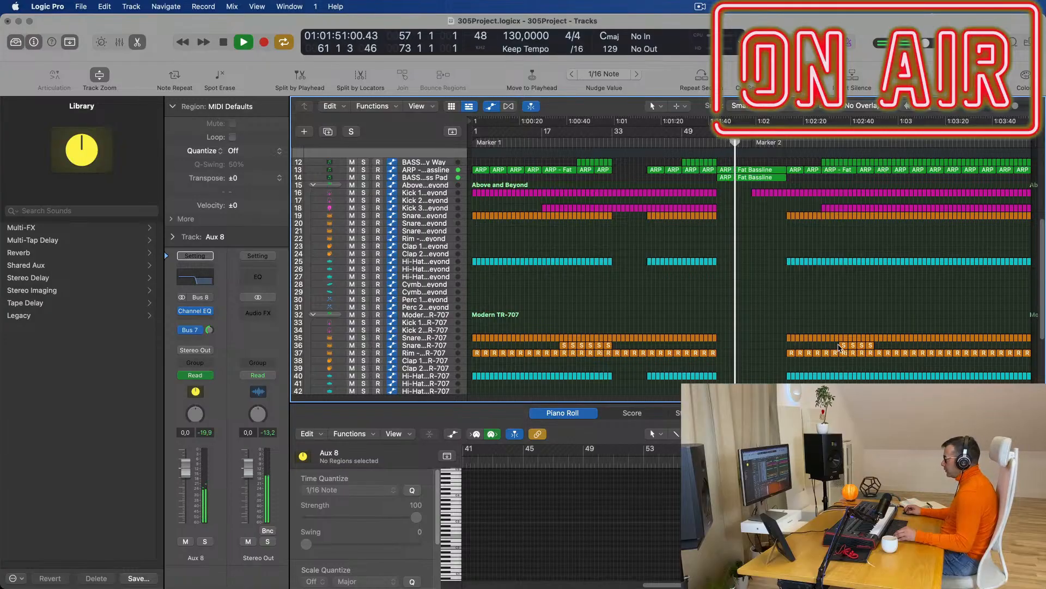
# Copy the four short TR-707 snare fill regions on track 36 to bar 73.
pyautogui.click(872, 347)
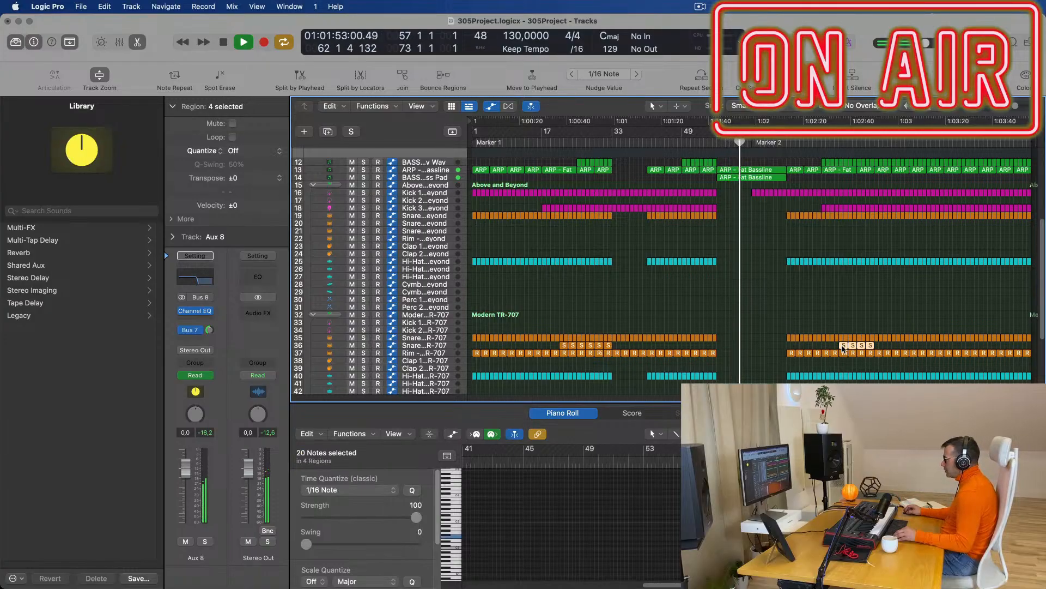
pyautogui.moveTo(811, 350)
pyautogui.mouseDown()
pyautogui.moveTo(791, 351)
pyautogui.moveTo(807, 348)
pyautogui.mouseUp()
pyautogui.click(846, 315)
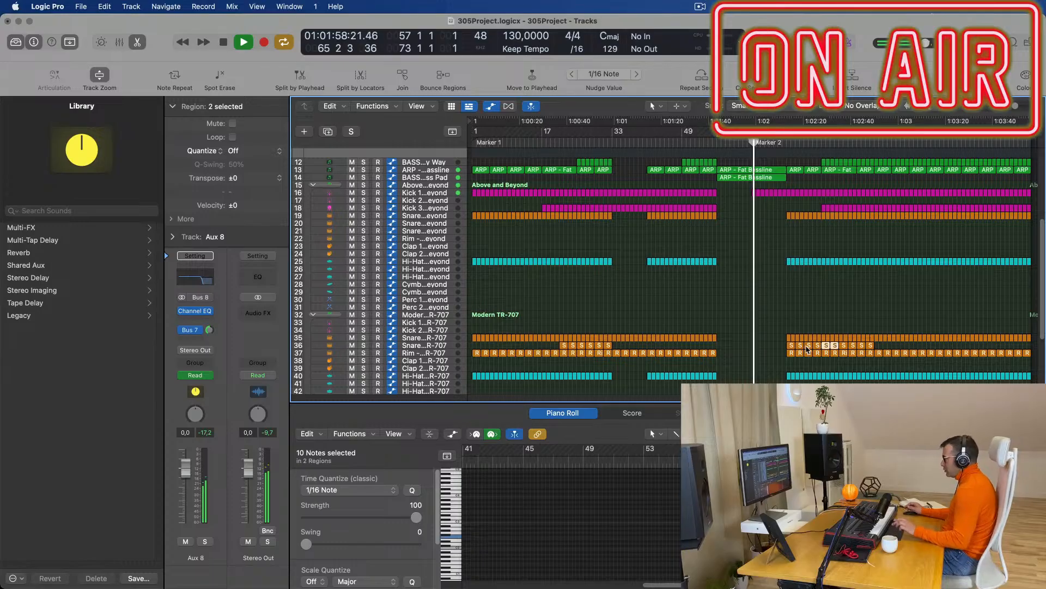
pyautogui.click(775, 289)
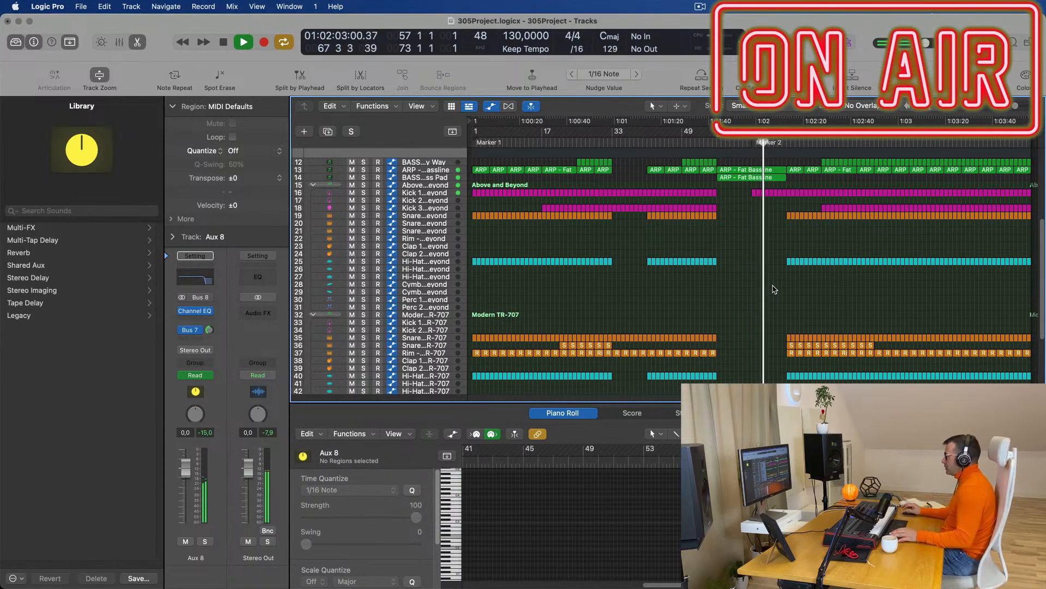
pyautogui.keyDown('ctrl'); pyautogui.keyDown('alt'); pyautogui.click(761, 284); pyautogui.keyUp('alt'); pyautogui.keyUp('ctrl')
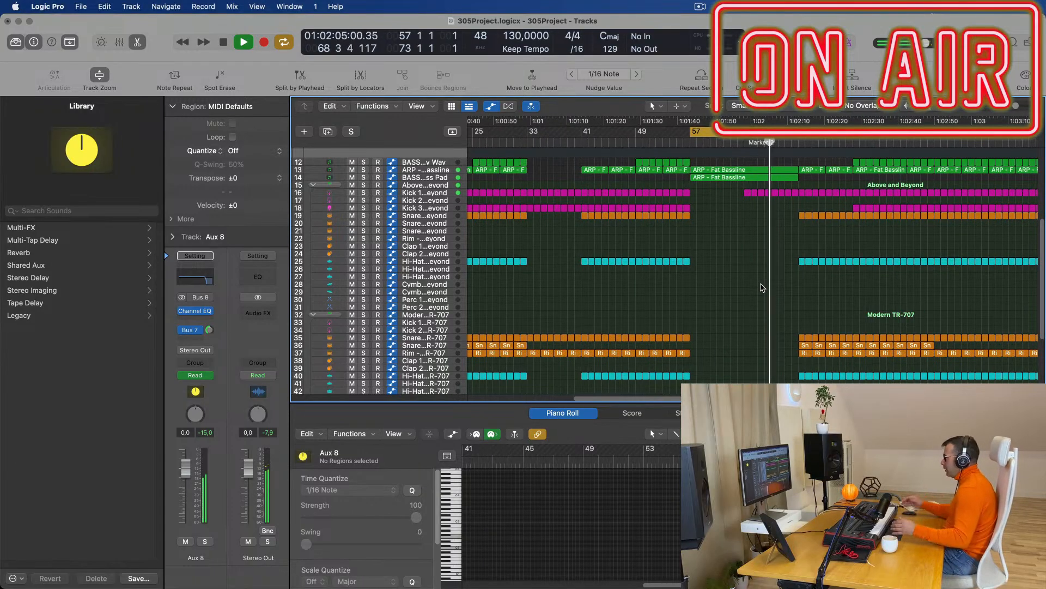
# Push the Aux 8 high-cut automation peak from 16300 Hz up to 20000 Hz.
pyautogui.press('super+Right')
pyautogui.scroll(5, 762, 288)
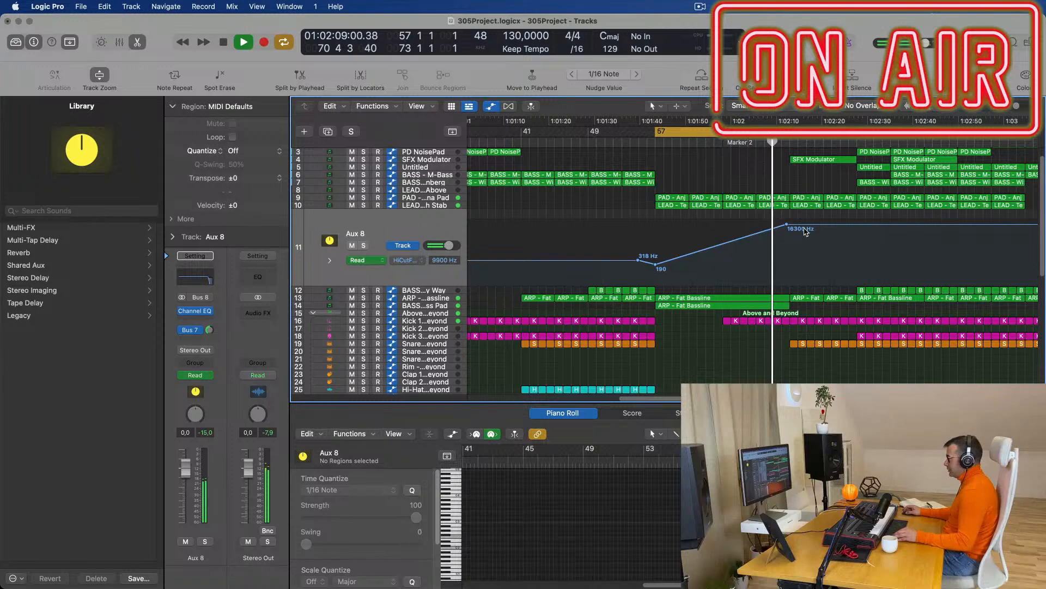
pyautogui.scroll(-4, 792, 172)
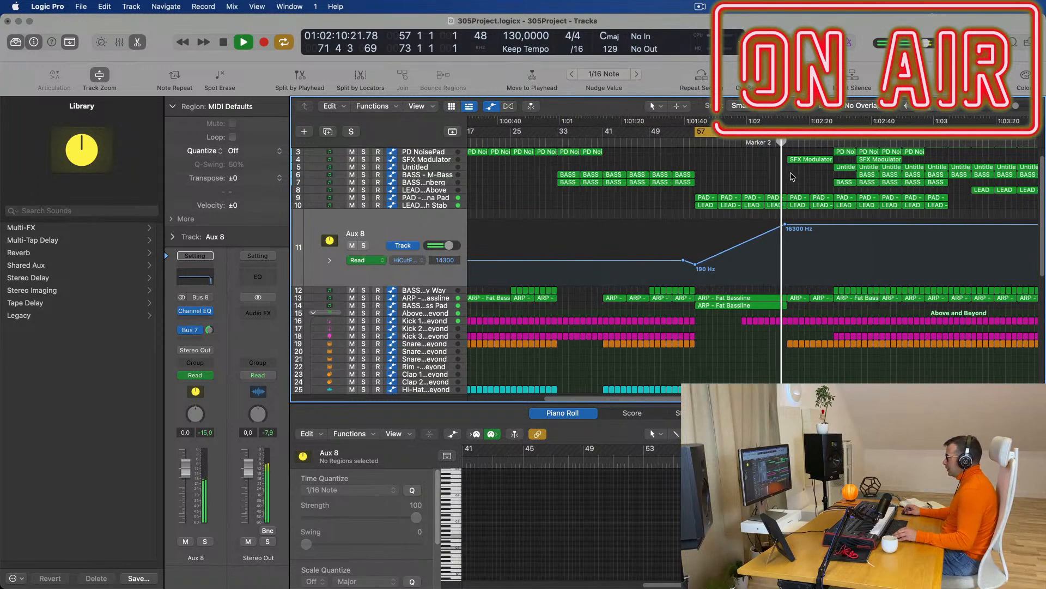
pyautogui.scroll(2, 790, 177)
pyautogui.scroll(2, 847, 238)
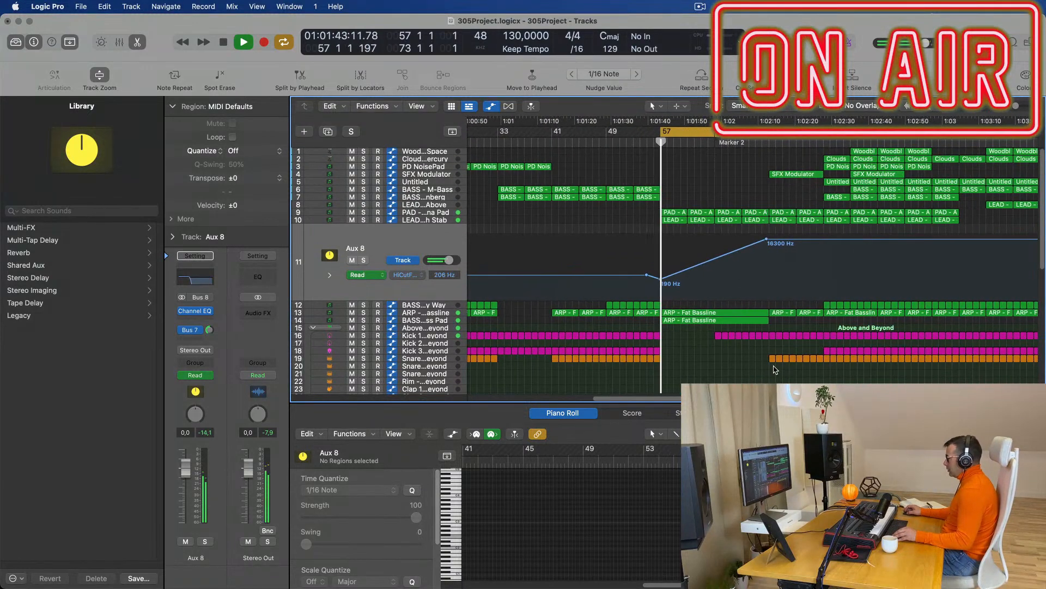
pyautogui.scroll(-5, 779, 354)
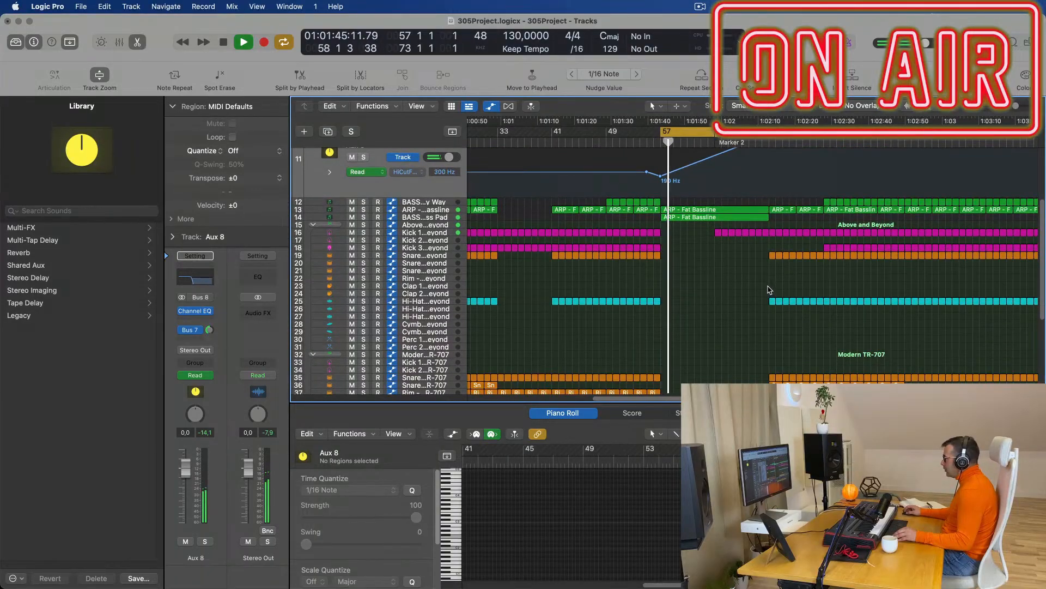
pyautogui.moveTo(772, 283); pyautogui.dragTo(819, 376)
pyautogui.click(820, 376)
pyautogui.scroll(6, 790, 245)
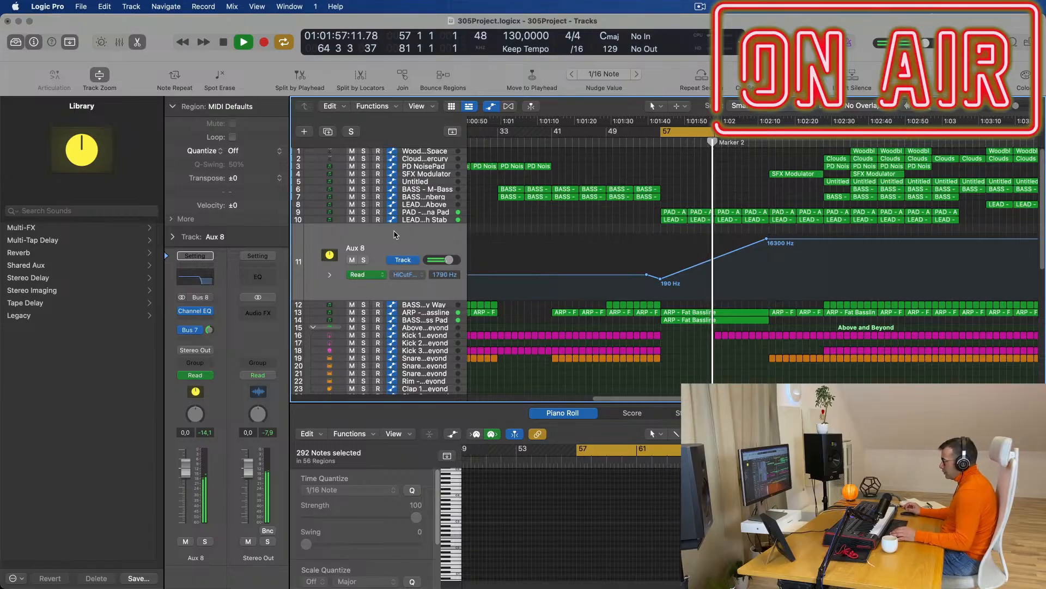
pyautogui.moveTo(768, 240); pyautogui.dragTo(767, 236)
# Rename the Aux 8 bus track to 'Main Synths'.
pyautogui.doubleClick(358, 249)
pyautogui.write('Main Synths')
pyautogui.press('Return')
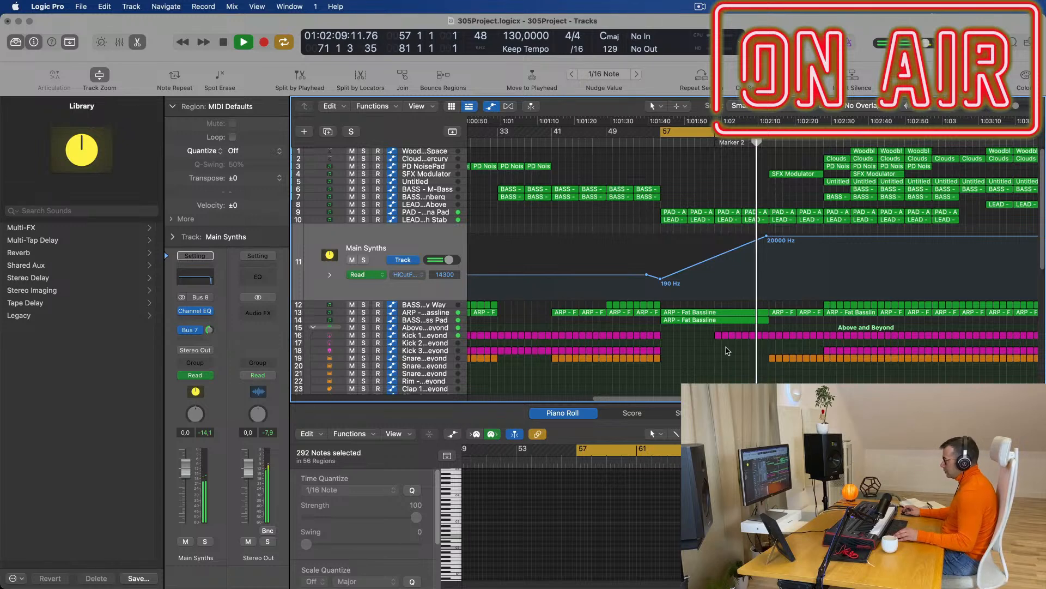
# On Above and Beyond, add a 161 Hz Low Cut point and delete the 175 Hz point.
pyautogui.click(436, 328)
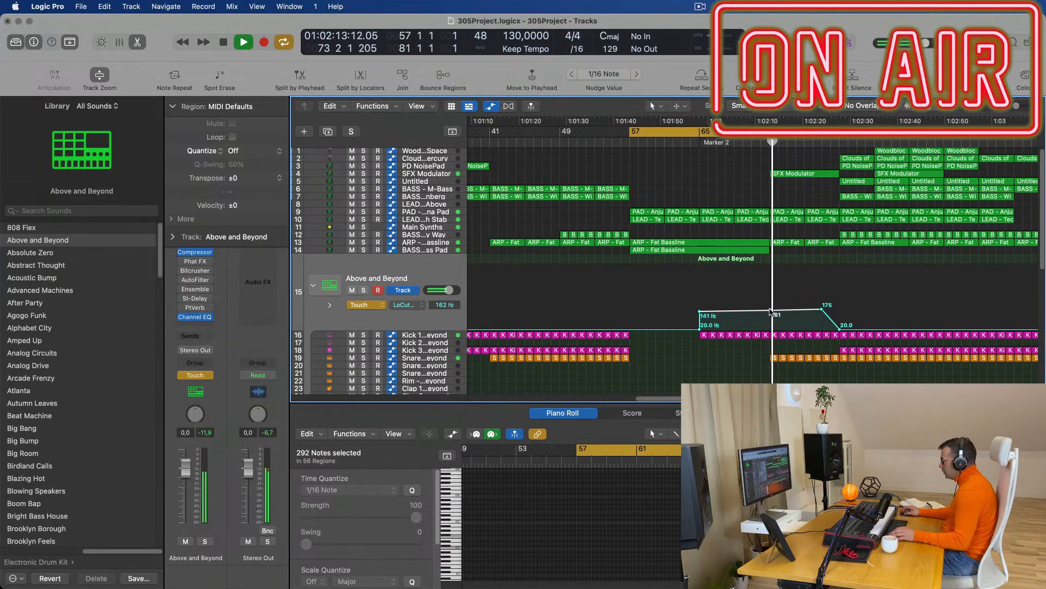
pyautogui.click(770, 311)
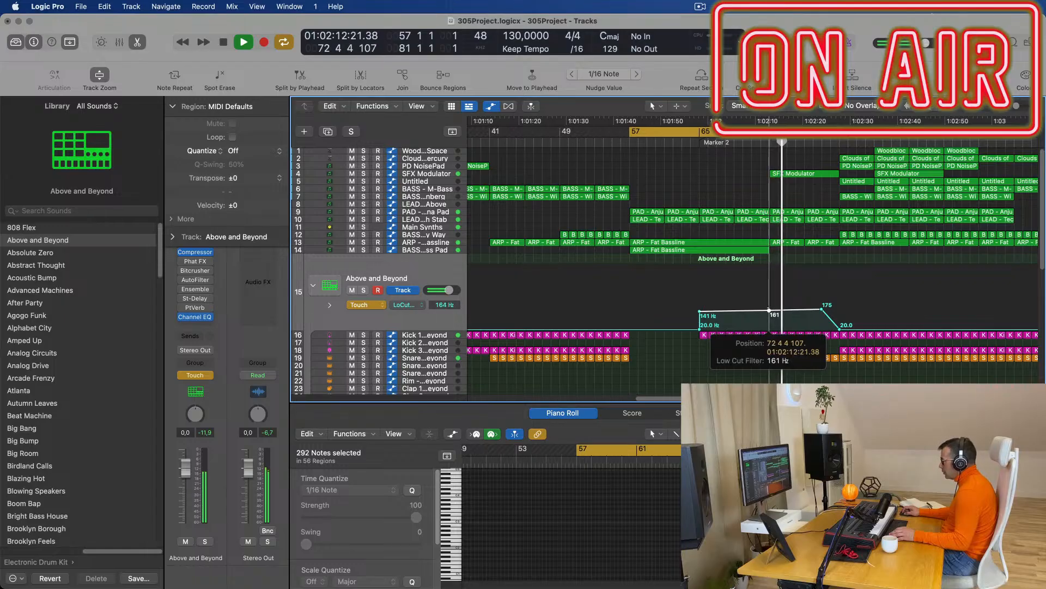
pyautogui.click(821, 310)
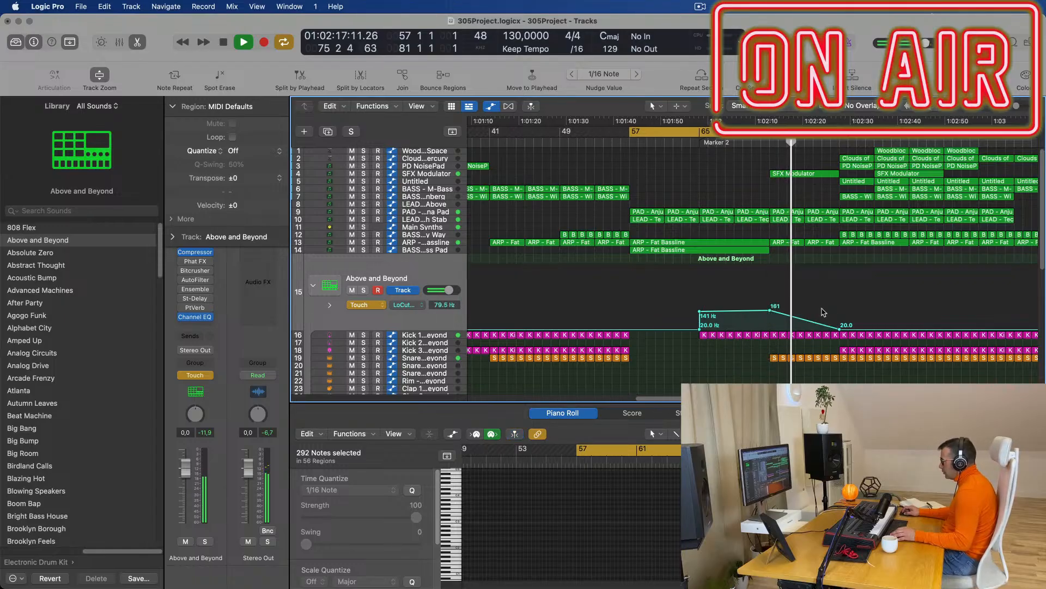
# Zoom out around the playhead and select the Clouds of Mercury region after Marker 2.
pyautogui.press('super+Left')
pyautogui.press('super+Left')
pyautogui.press('super+Left')
pyautogui.press('super+Left')
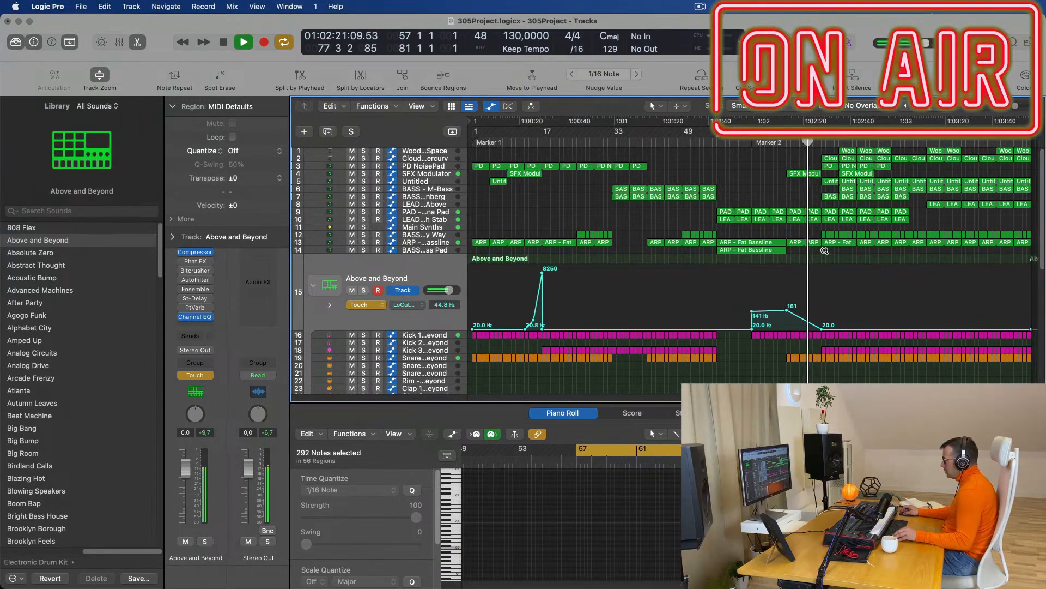
pyautogui.scroll(-3, 856, 321)
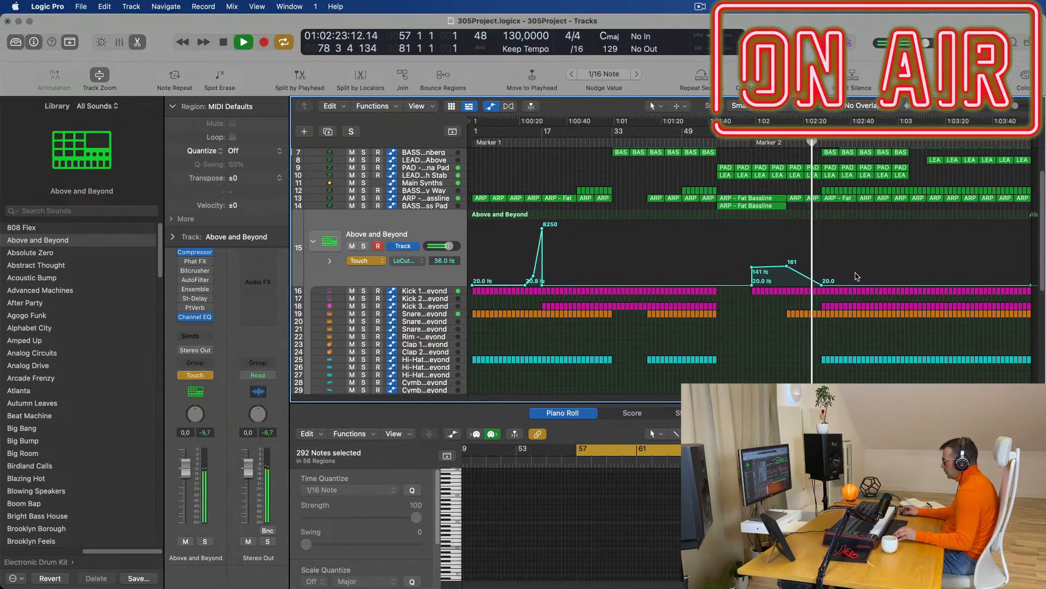
pyautogui.scroll(3, 855, 187)
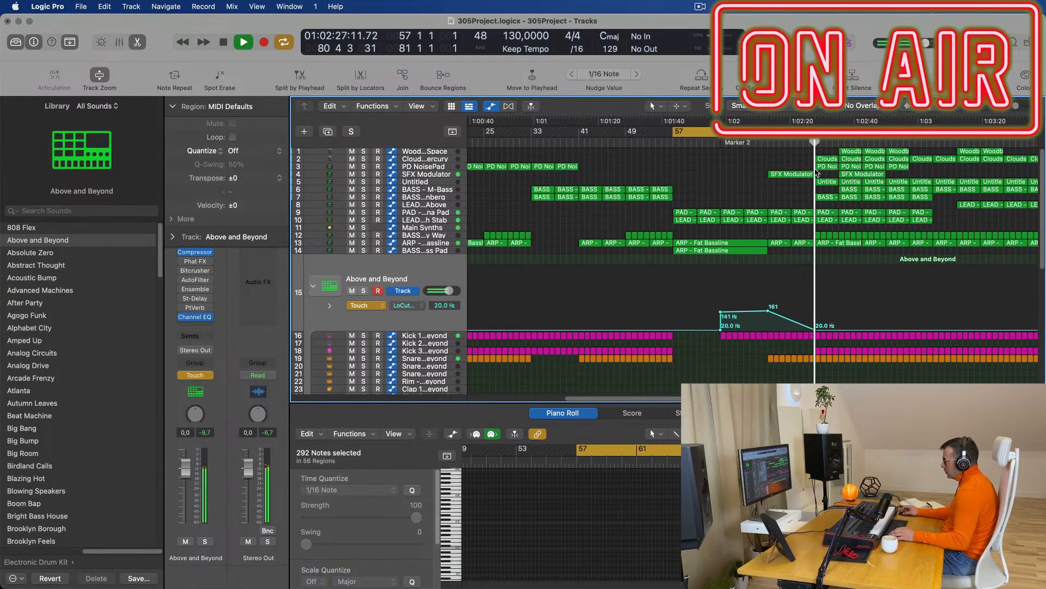
pyautogui.click(827, 158)
# Delete the Clouds of Mercury, PD NoisePad, Untitled and BASS - Wippenberg regions, plus seven regions near bar 89.
pyautogui.press('Delete')
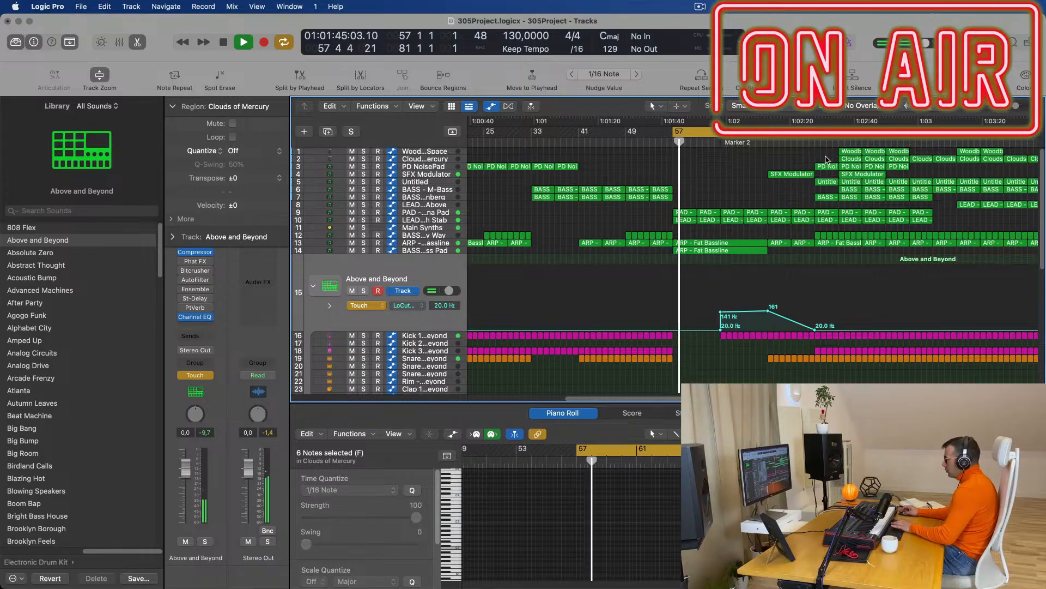
pyautogui.click(827, 167)
pyautogui.press('Delete')
pyautogui.click(828, 182)
pyautogui.press('Delete')
pyautogui.click(828, 197)
pyautogui.press('Delete')
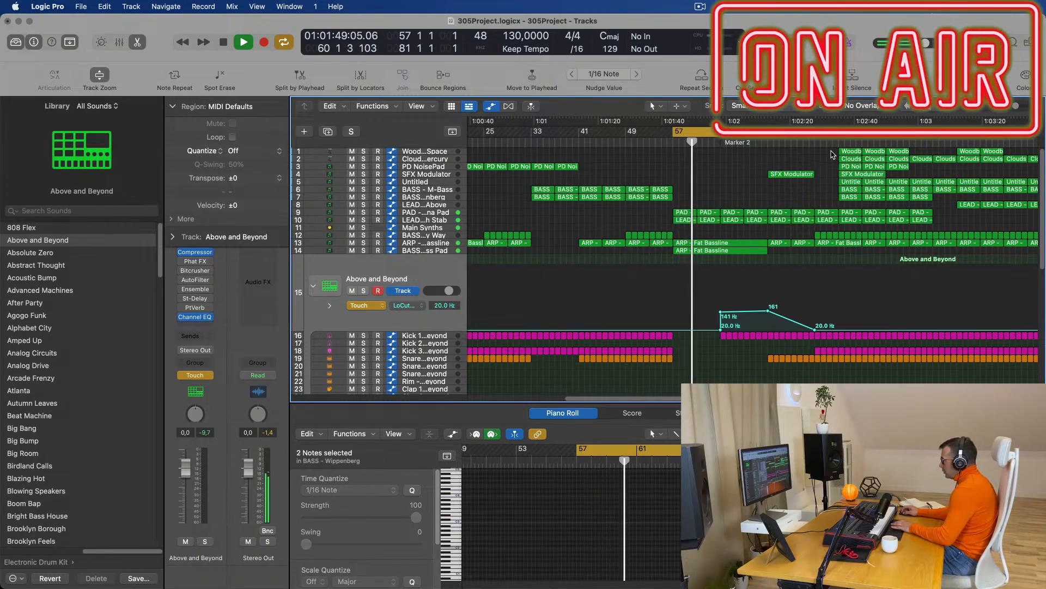
pyautogui.moveTo(819, 133); pyautogui.dragTo(848, 199)
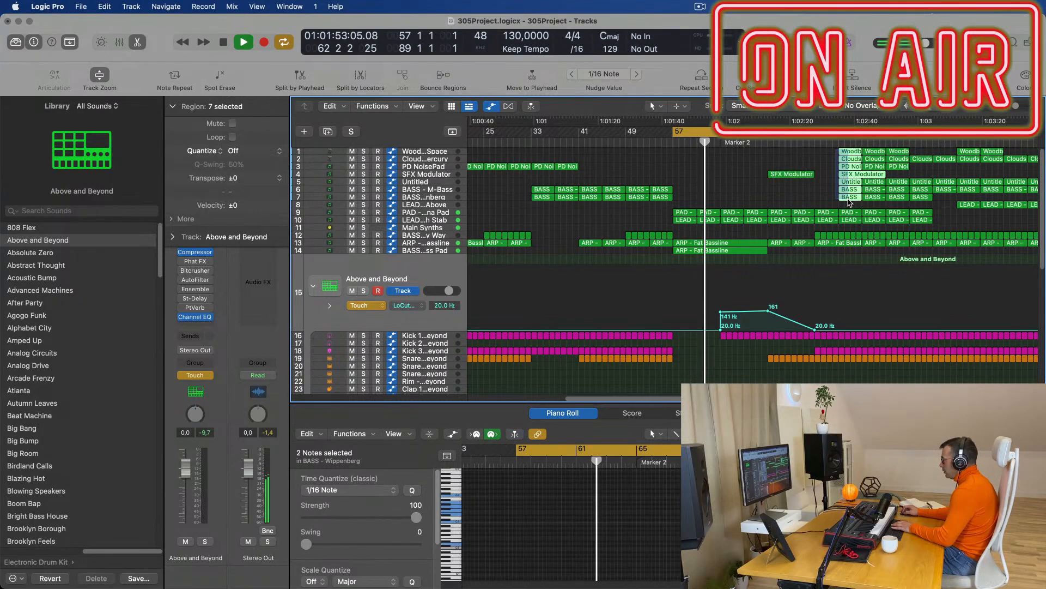
pyautogui.press('Delete')
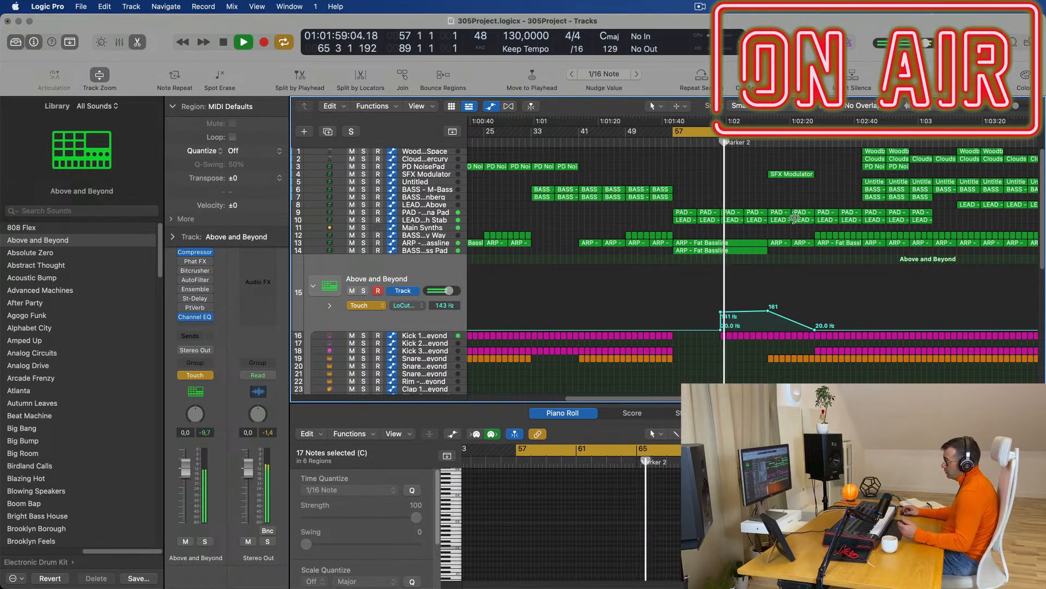
# Add a second Above and Beyond low-cut rise near bar 81, peaking at 336 Hz.
pyautogui.scroll(-1, 823, 202)
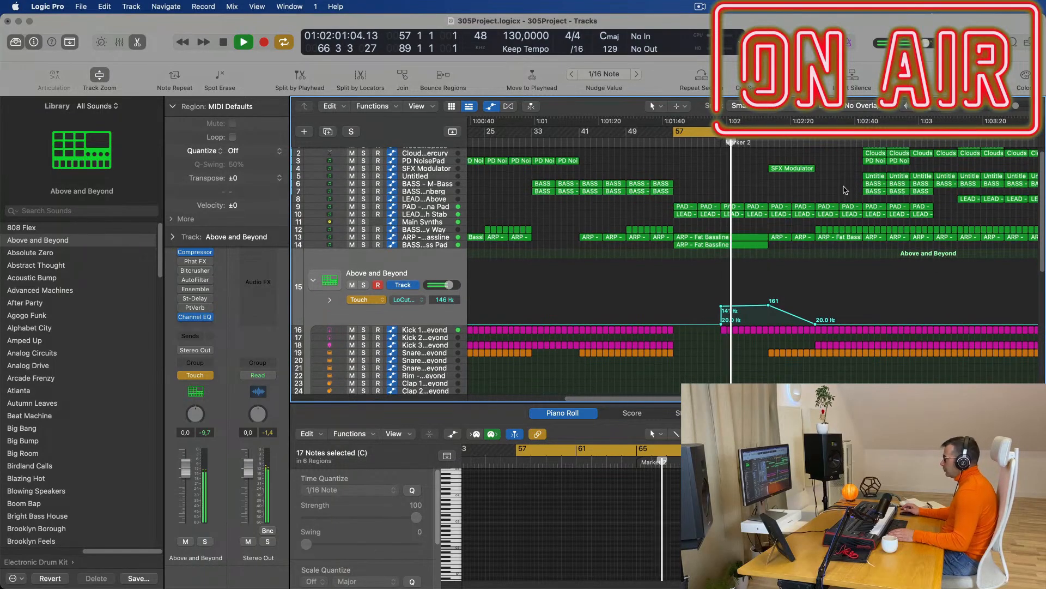
pyautogui.scroll(-5, 849, 229)
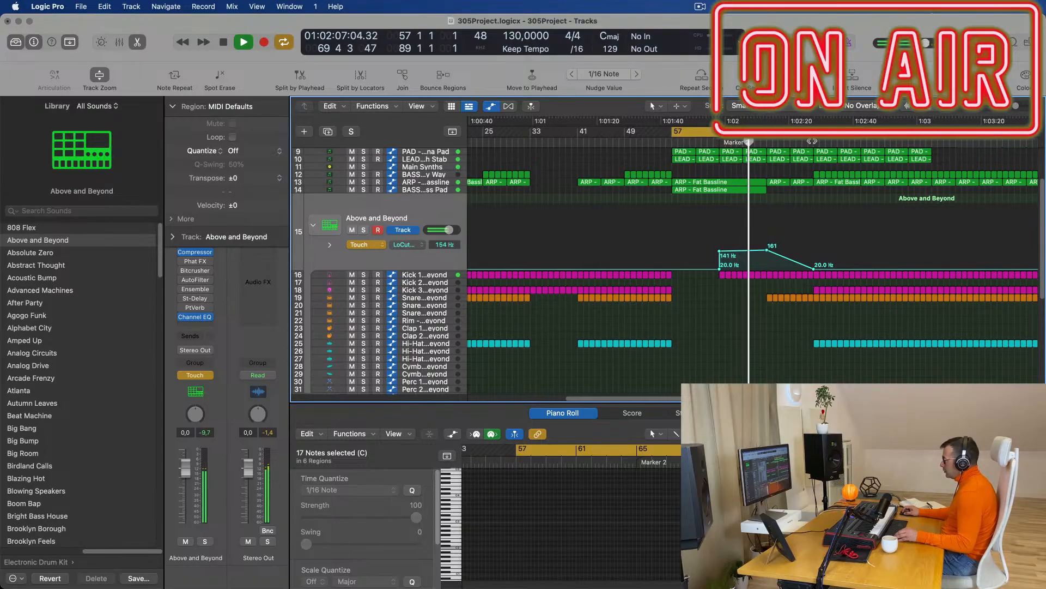
pyautogui.click(816, 143)
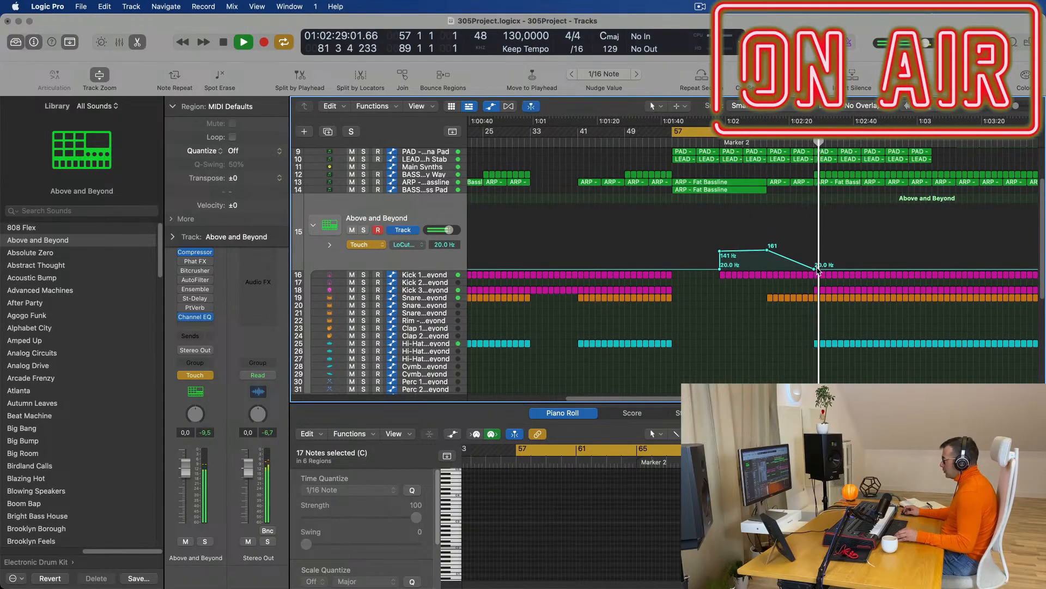
pyautogui.moveTo(818, 269); pyautogui.dragTo(865, 269)
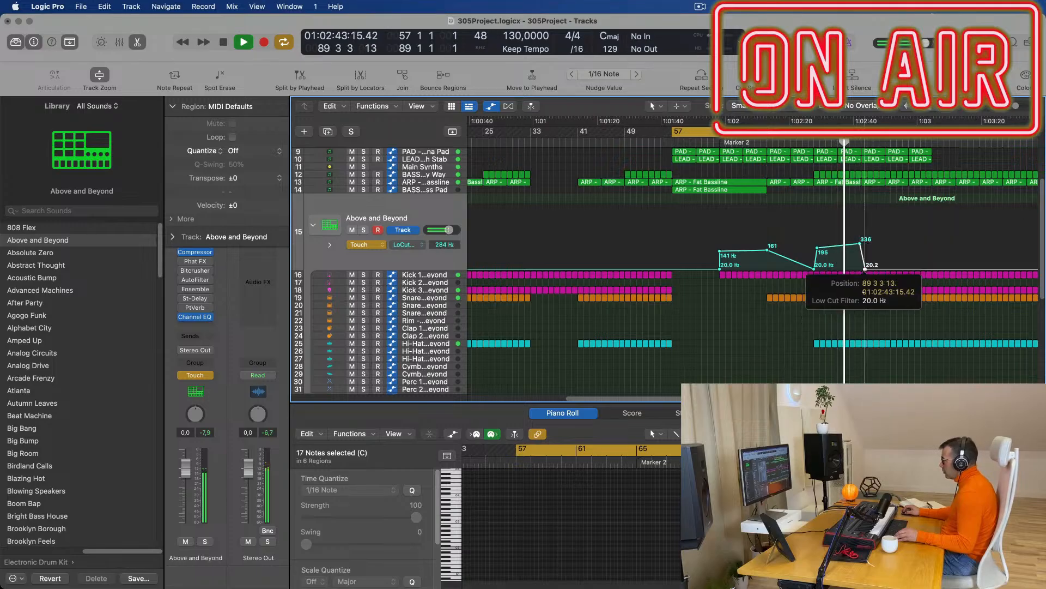
pyautogui.click(861, 244)
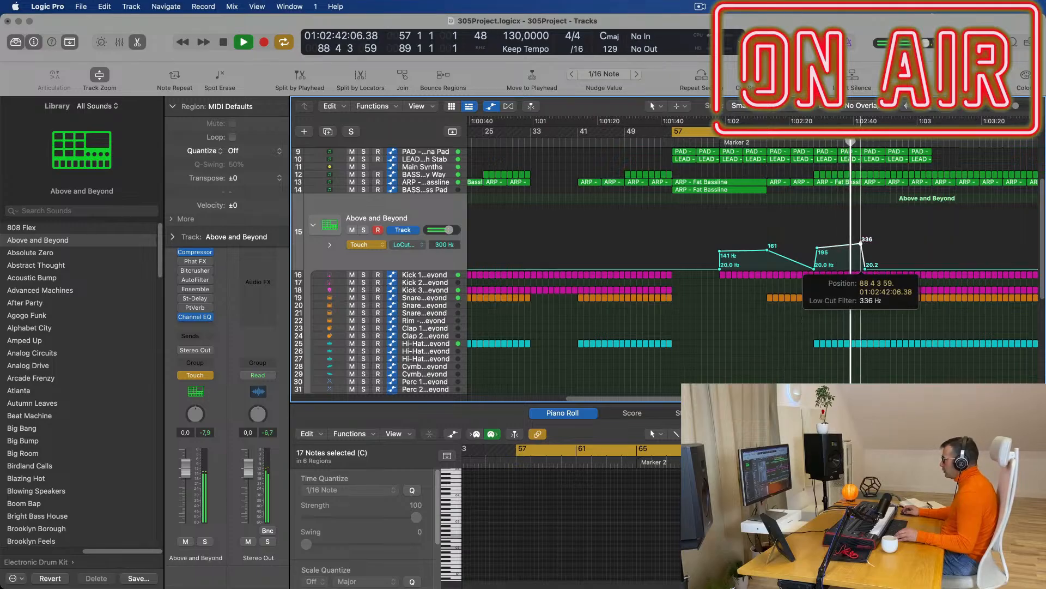
# Loop bars 81–89 and delete the TR-707 crash, ride and tom parts there.
pyautogui.scroll(-5, 790, 281)
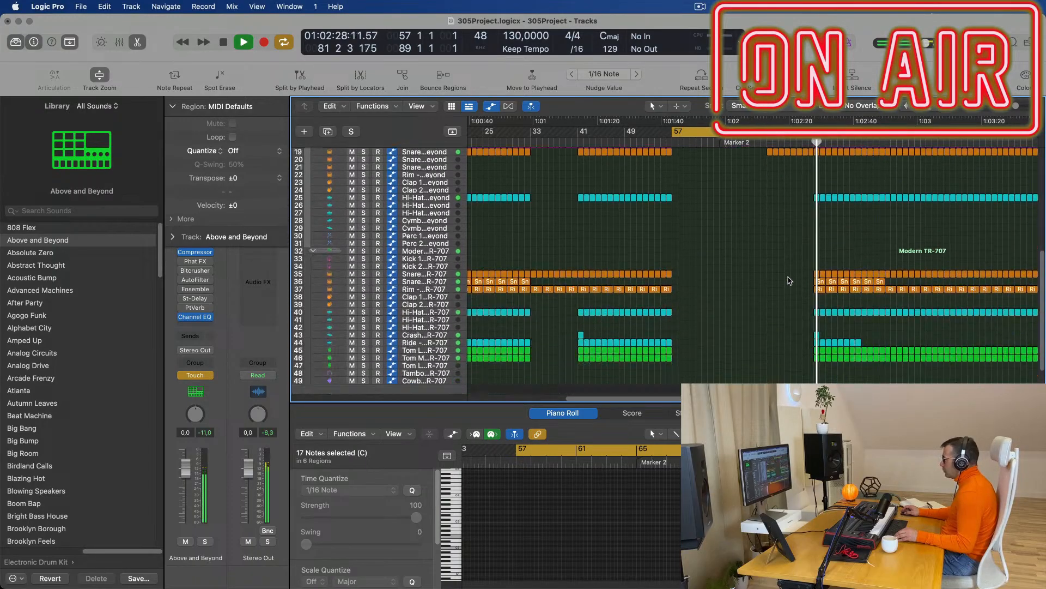
pyautogui.click(818, 238)
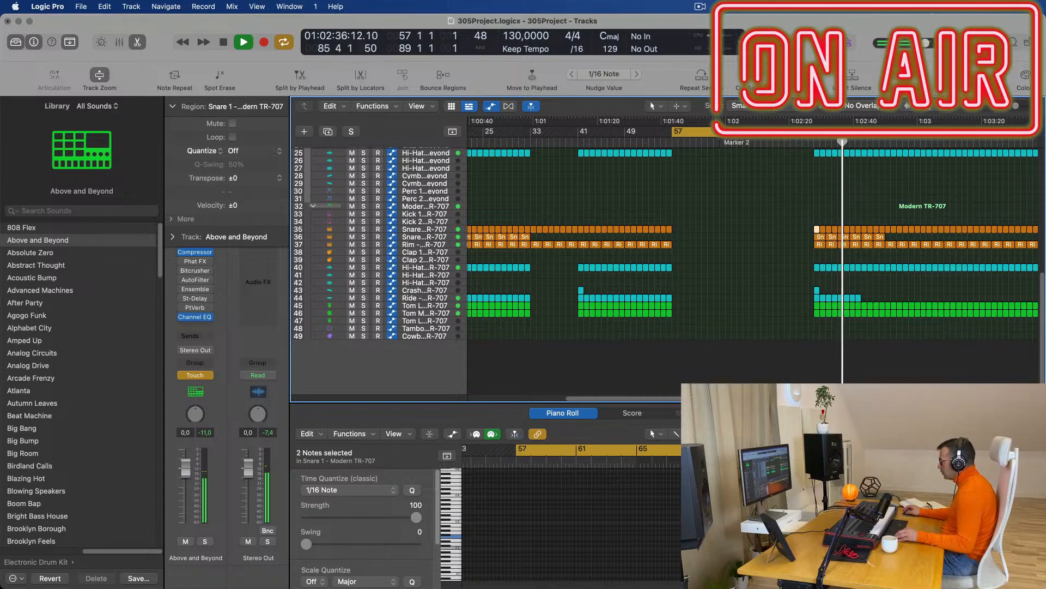
pyautogui.moveTo(836, 515); pyautogui.dragTo(965, 551)
pyautogui.press('space')
pyautogui.press('space')
pyautogui.click(815, 131)
pyautogui.moveTo(816, 132); pyautogui.dragTo(863, 132)
pyautogui.press('space')
pyautogui.press('space')
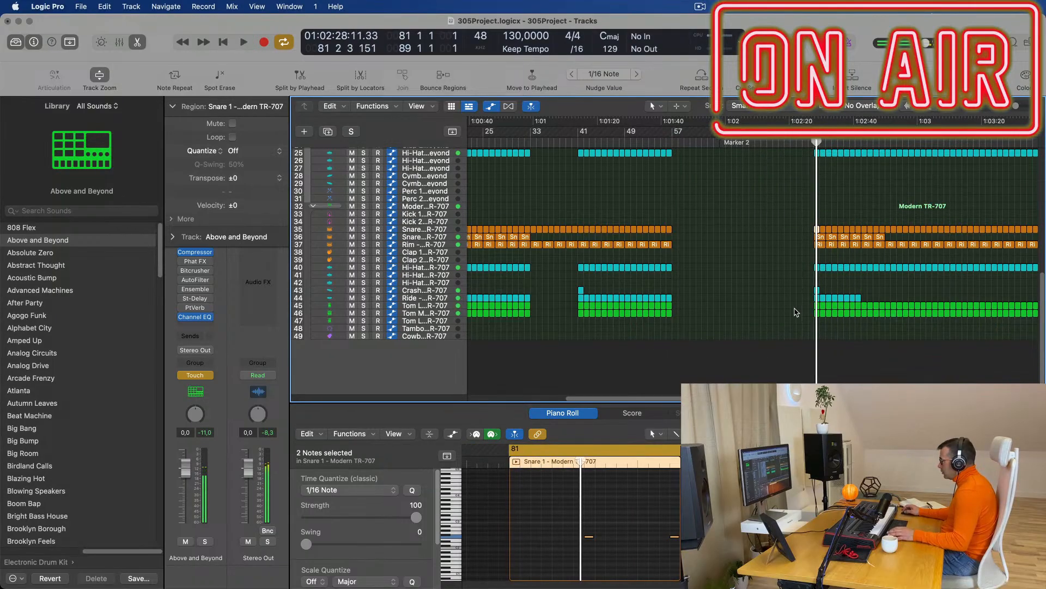
pyautogui.moveTo(800, 302); pyautogui.dragTo(880, 322)
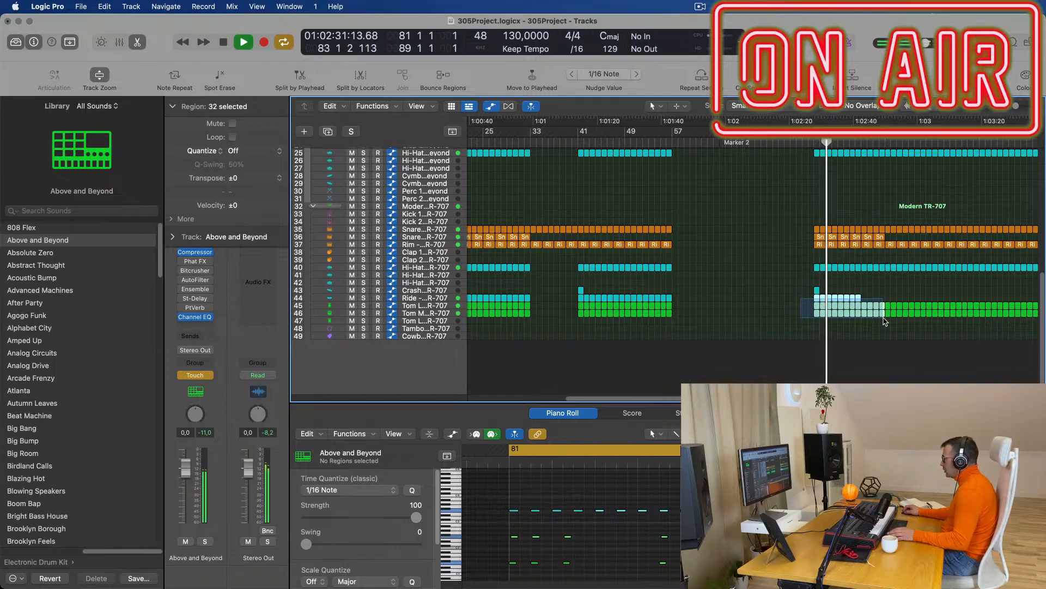
pyautogui.press('Delete')
# Delete five notes from the Snare 2 region at bar 81 in the Piano Roll.
pyautogui.scroll(2, 877, 315)
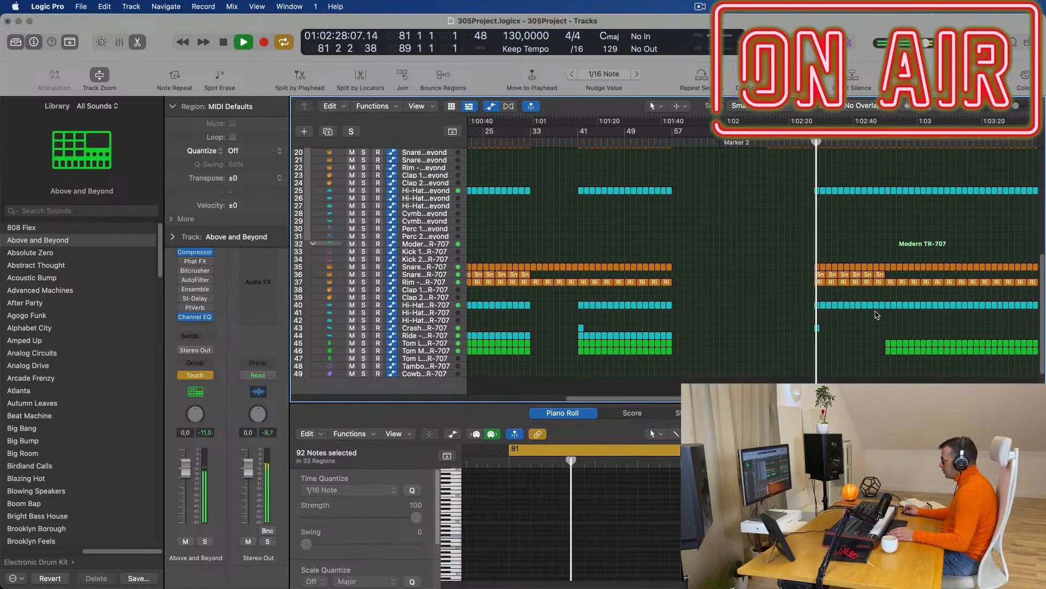
pyautogui.scroll(3, 877, 315)
pyautogui.click(816, 312)
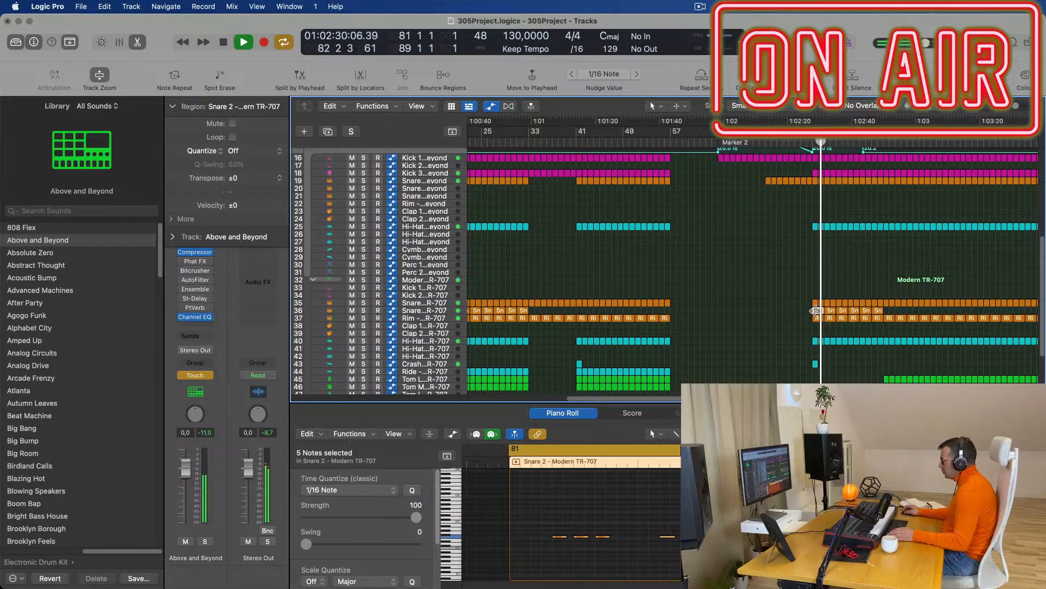
pyautogui.press('space')
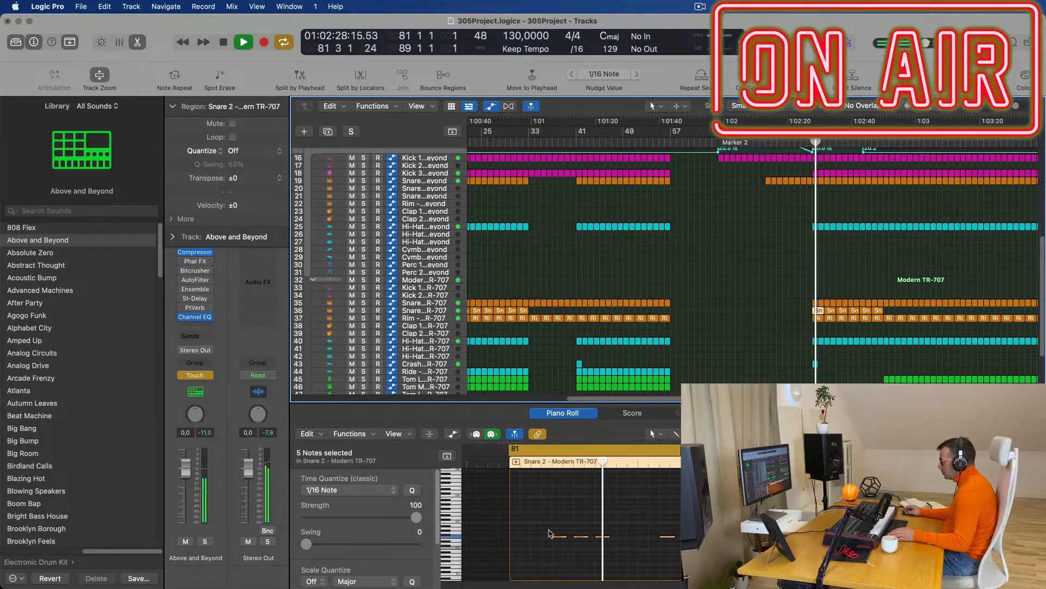
pyautogui.moveTo(543, 527); pyautogui.dragTo(658, 553)
pyautogui.press('Delete')
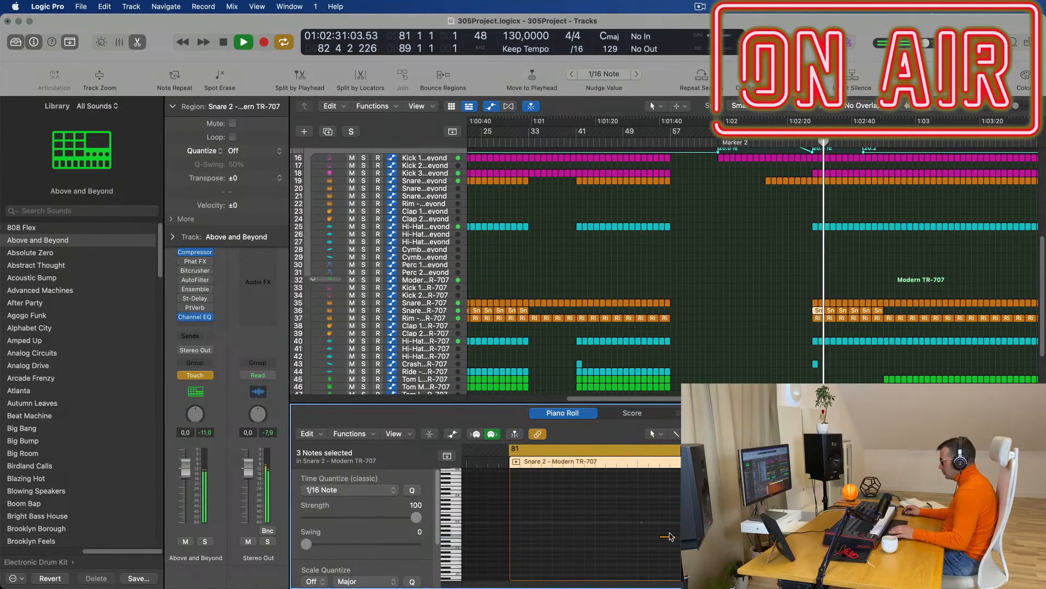
pyautogui.moveTo(654, 512); pyautogui.dragTo(687, 556)
pyautogui.press('Delete')
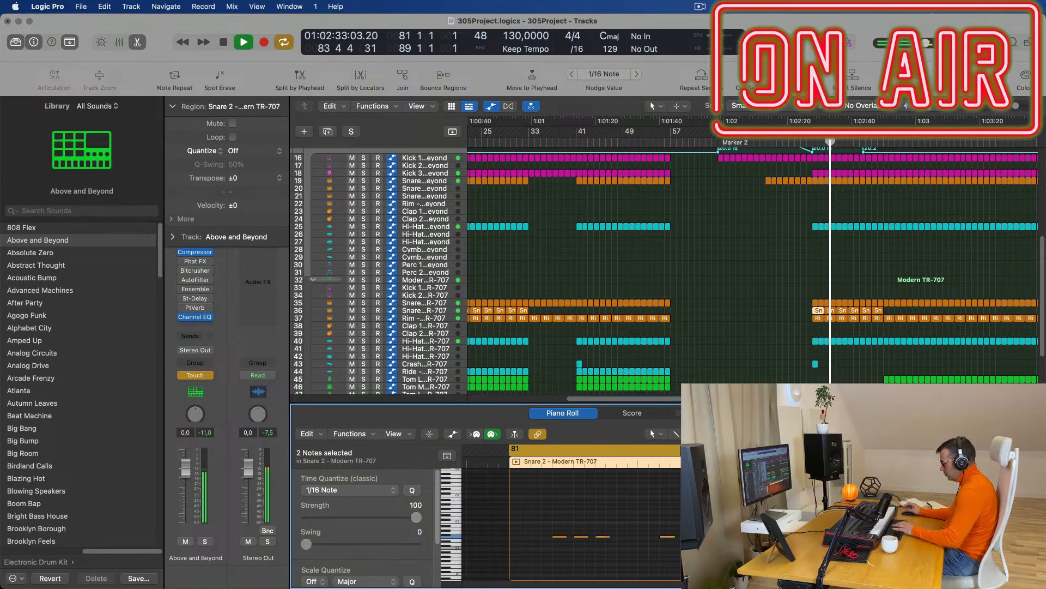
# Move the three remaining snare notes to the region start and copy the six notes further right.
pyautogui.moveTo(517, 514); pyautogui.dragTo(673, 562)
pyautogui.press('space')
pyautogui.press('space')
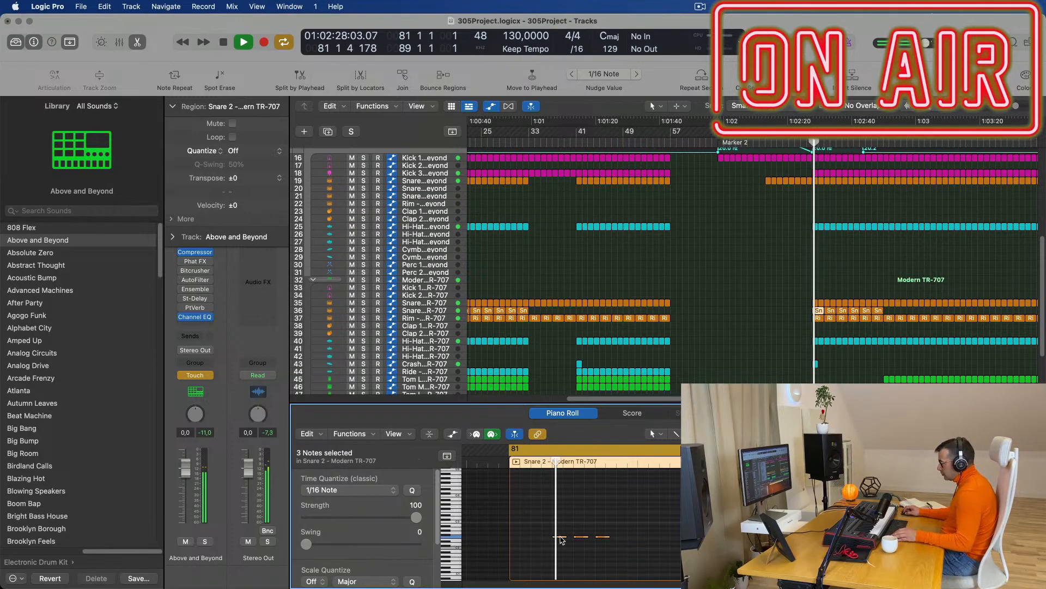
pyautogui.moveTo(562, 540); pyautogui.dragTo(584, 539)
pyautogui.press('space')
pyautogui.press('space')
pyautogui.moveTo(513, 537); pyautogui.dragTo(650, 539)
pyautogui.press('Return')
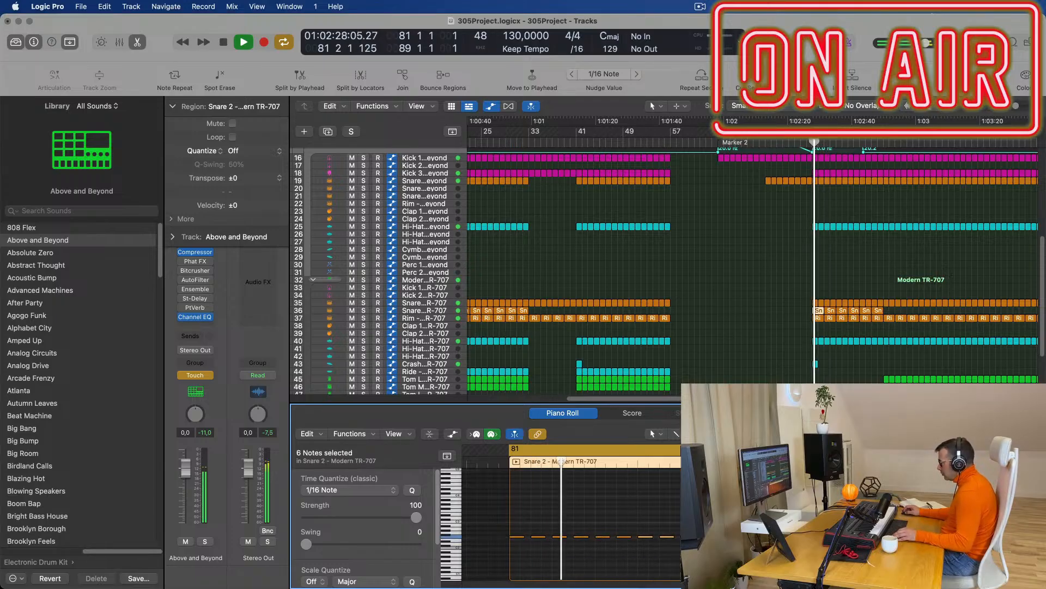
pyautogui.press('Return')
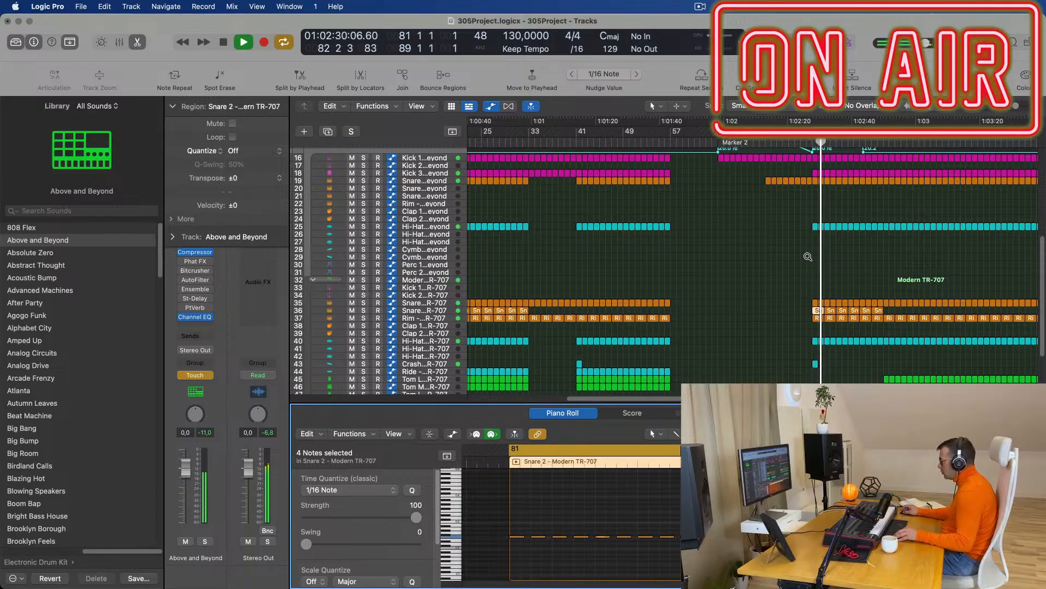
pyautogui.press('space')
pyautogui.press('space')
# Repeat the Snare 2 region after itself with Cmd+R and join the four snare regions with Cmd+J.
pyautogui.moveTo(895, 310); pyautogui.dragTo(834, 309)
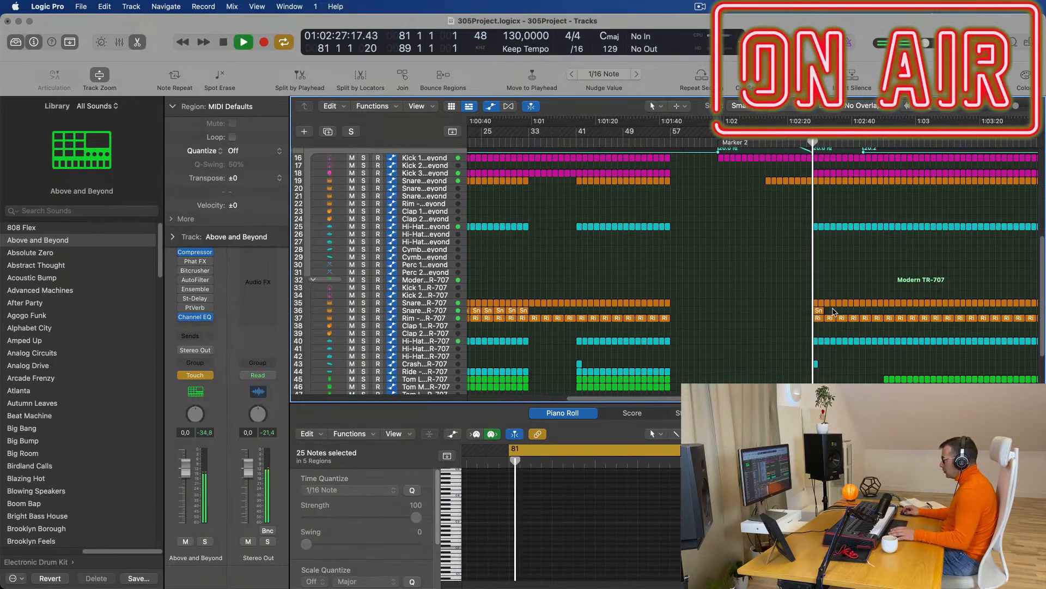
pyautogui.click(818, 310)
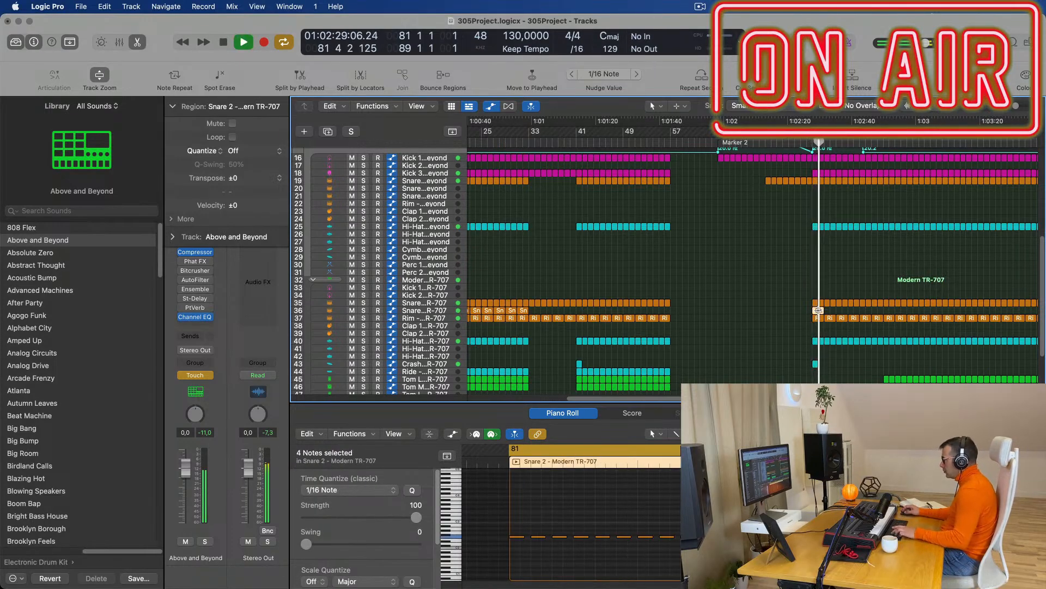
pyautogui.press('super+d')
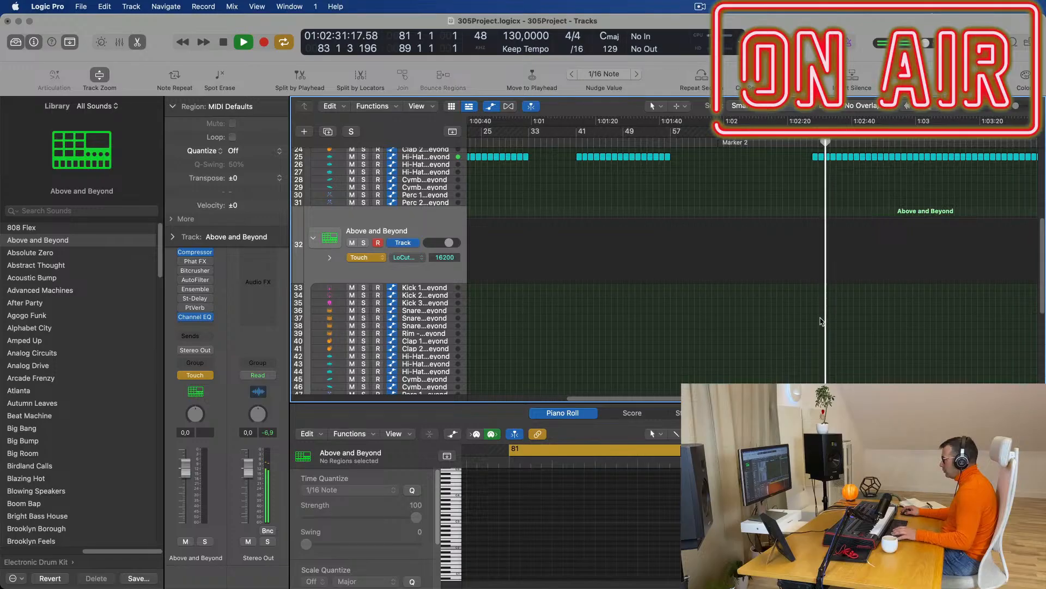
pyautogui.scroll(10, 822, 322)
pyautogui.scroll(-8, 821, 319)
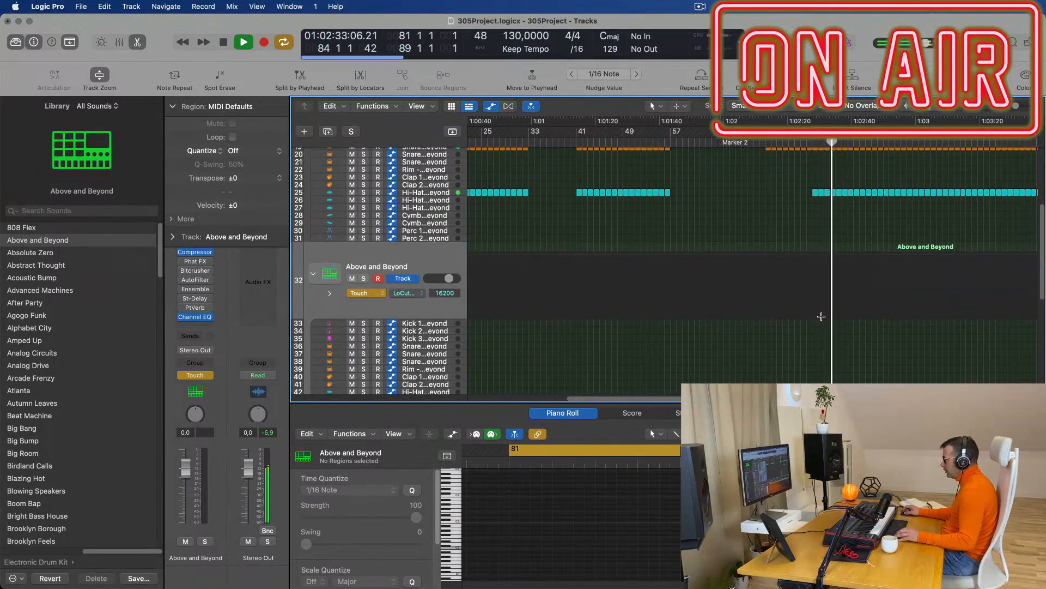
pyautogui.press('super+z')
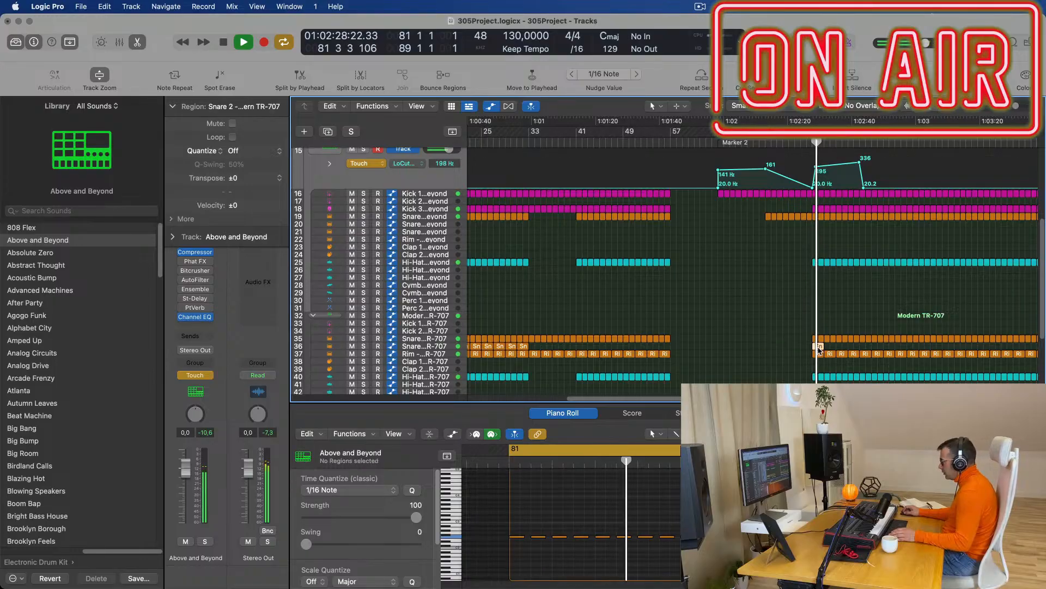
pyautogui.press('super+r')
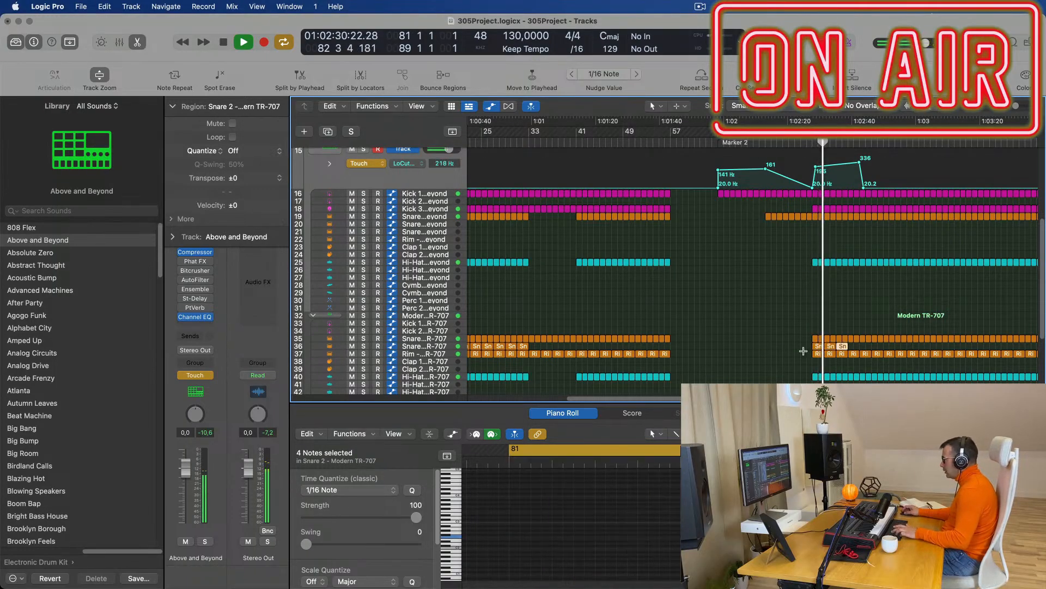
pyautogui.moveTo(876, 349); pyautogui.dragTo(800, 350)
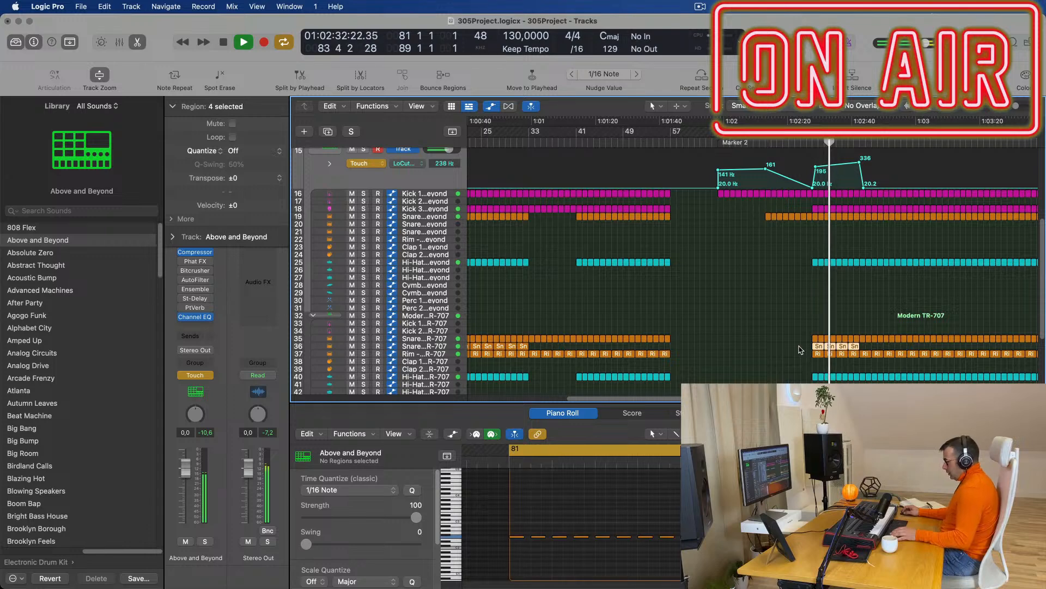
pyautogui.press('super+j')
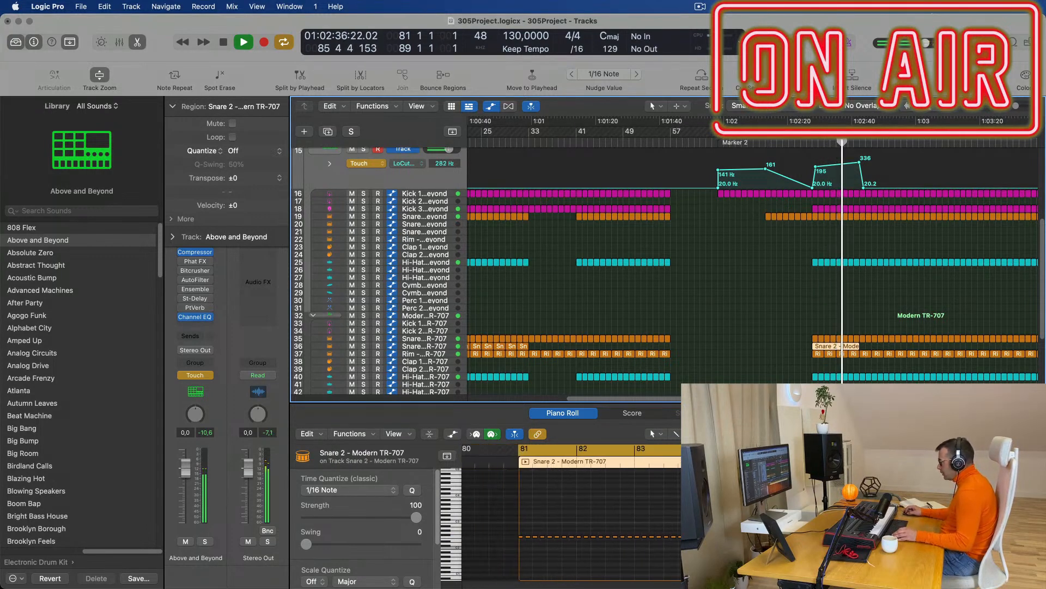
# Select all notes in the merged Snare 2 region and play it back from bar 81.
pyautogui.press('Tab')
pyautogui.press('super+a')
pyautogui.press('super+Right')
pyautogui.press('super+Right')
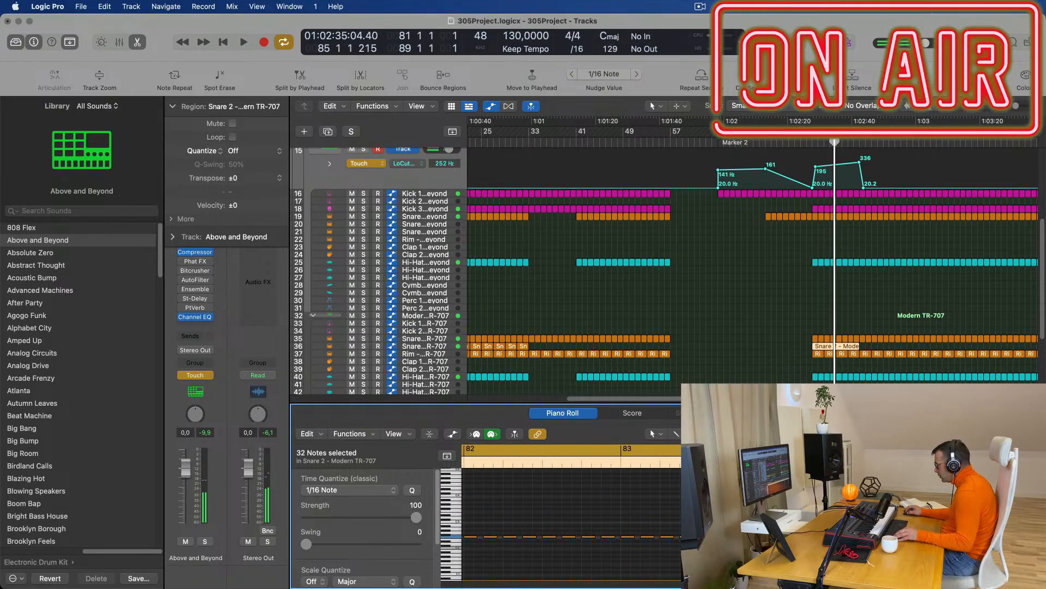
pyautogui.press('space')
pyautogui.hscroll(-3, 974, 382)
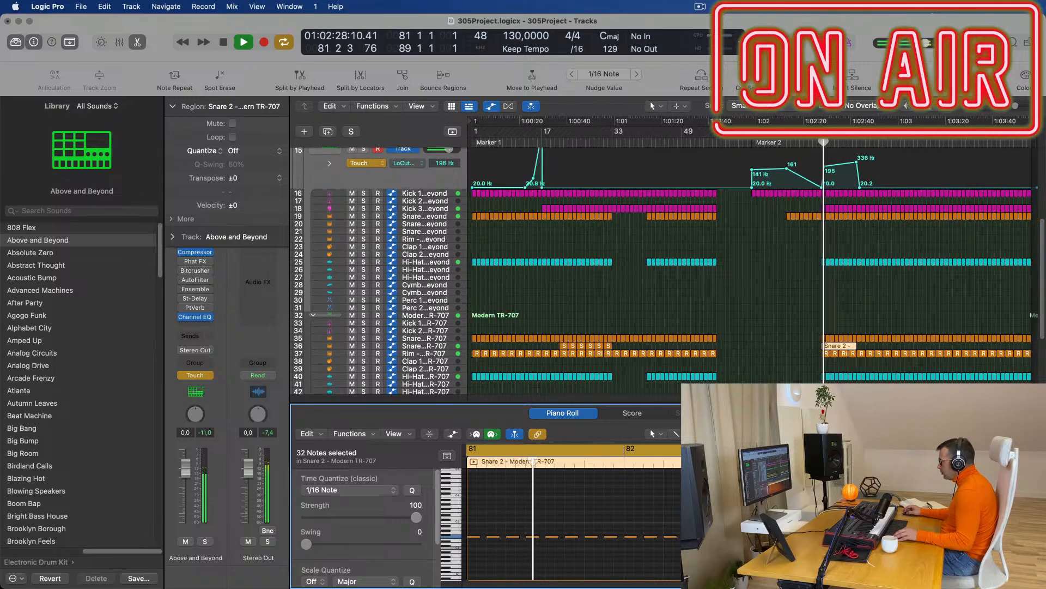
pyautogui.hscroll(-4, 970, 490)
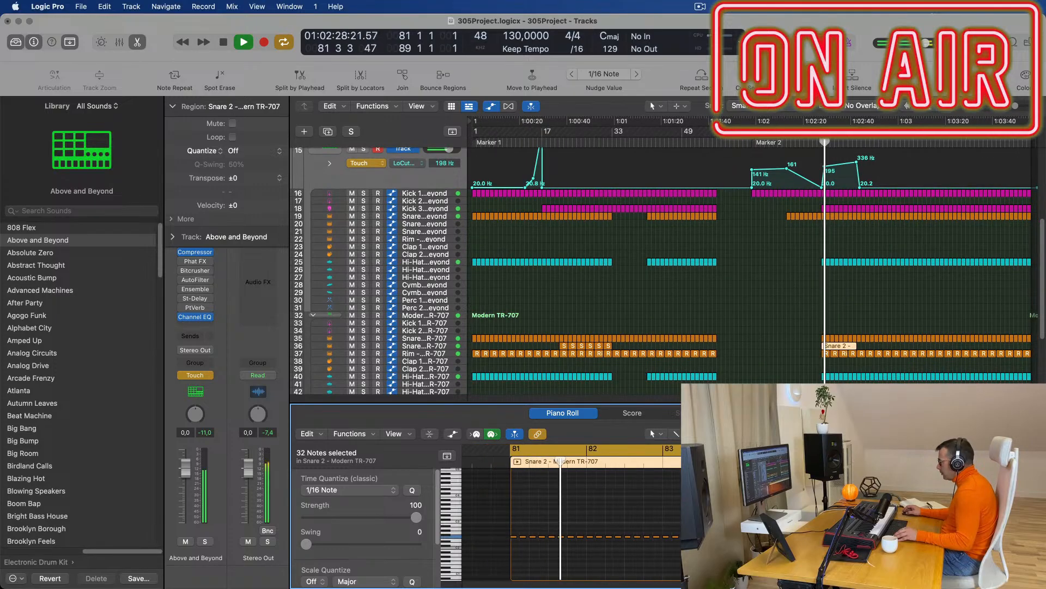
pyautogui.click(430, 345)
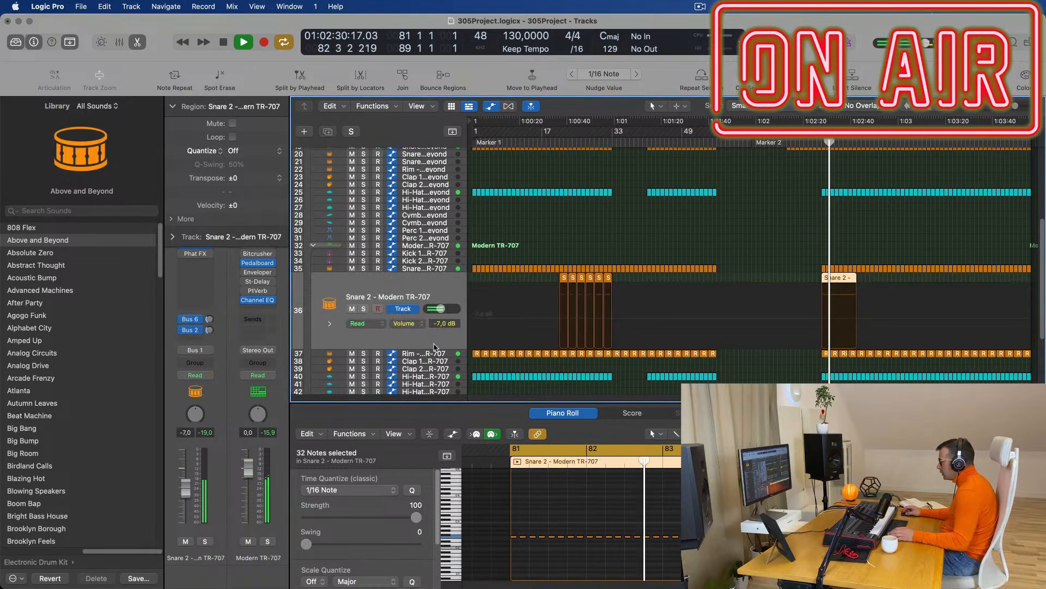
pyautogui.click(818, 322)
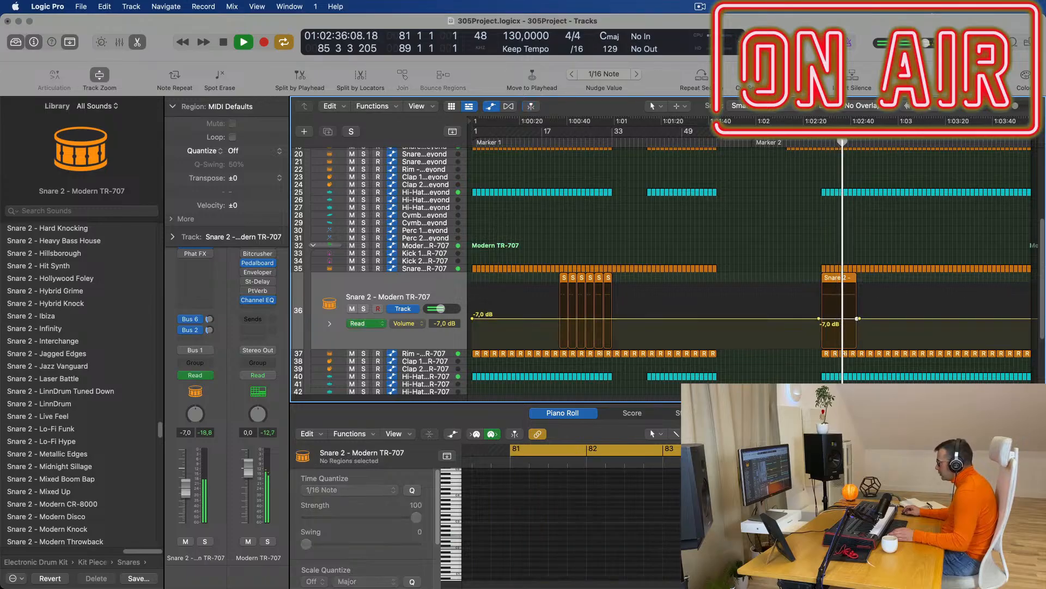
pyautogui.click(858, 318)
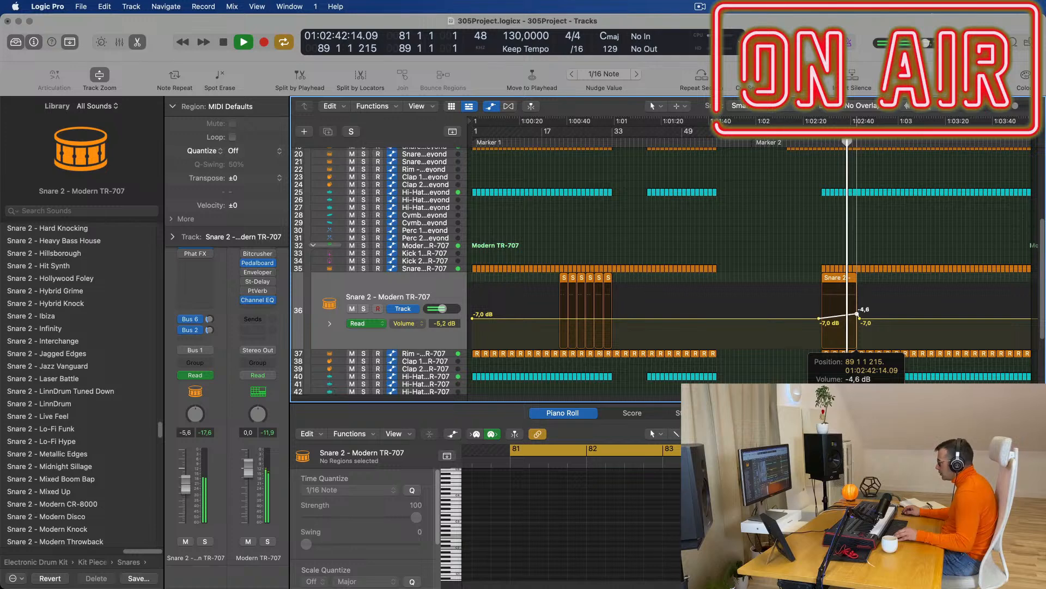
pyautogui.scroll(5, 865, 261)
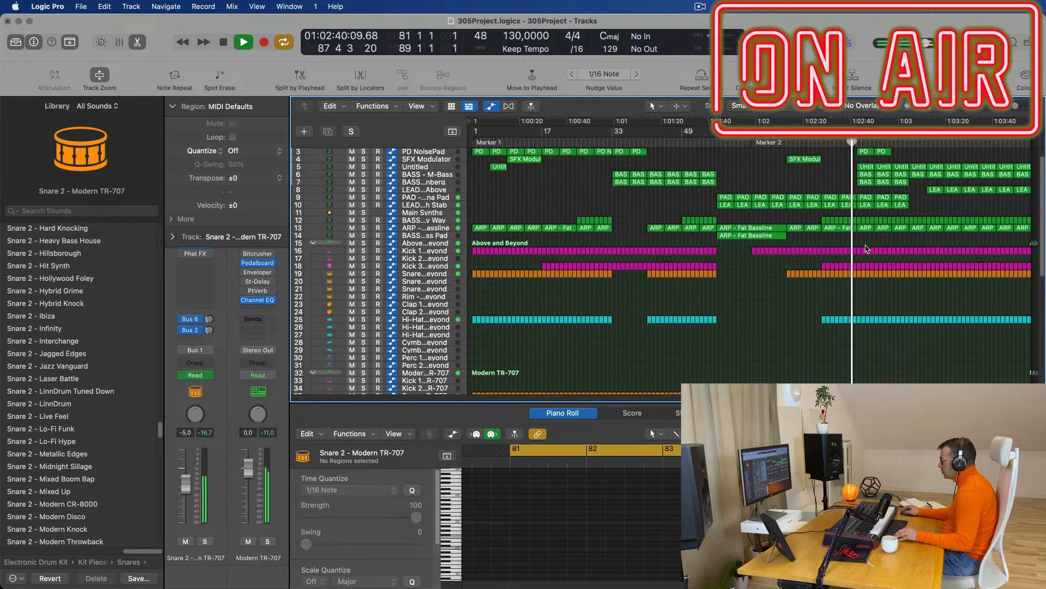
pyautogui.scroll(2, 843, 165)
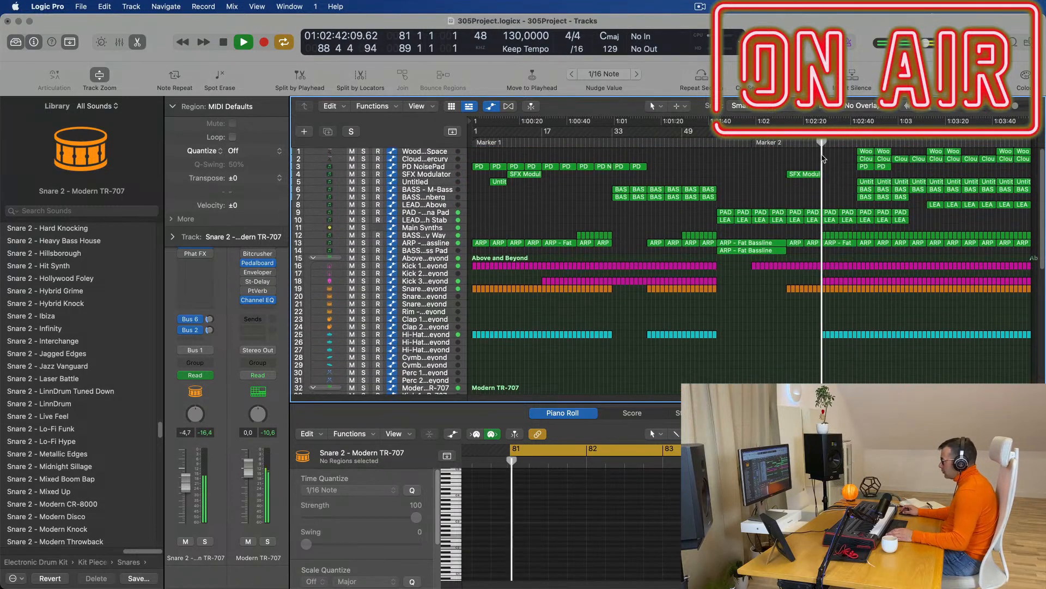
# Move the loop start to bar 57, copy the Fat Bassline region to bar 73, and set Bass Pad to Touch mode.
pyautogui.moveTo(828, 145); pyautogui.dragTo(717, 145)
pyautogui.press('space')
pyautogui.press('space')
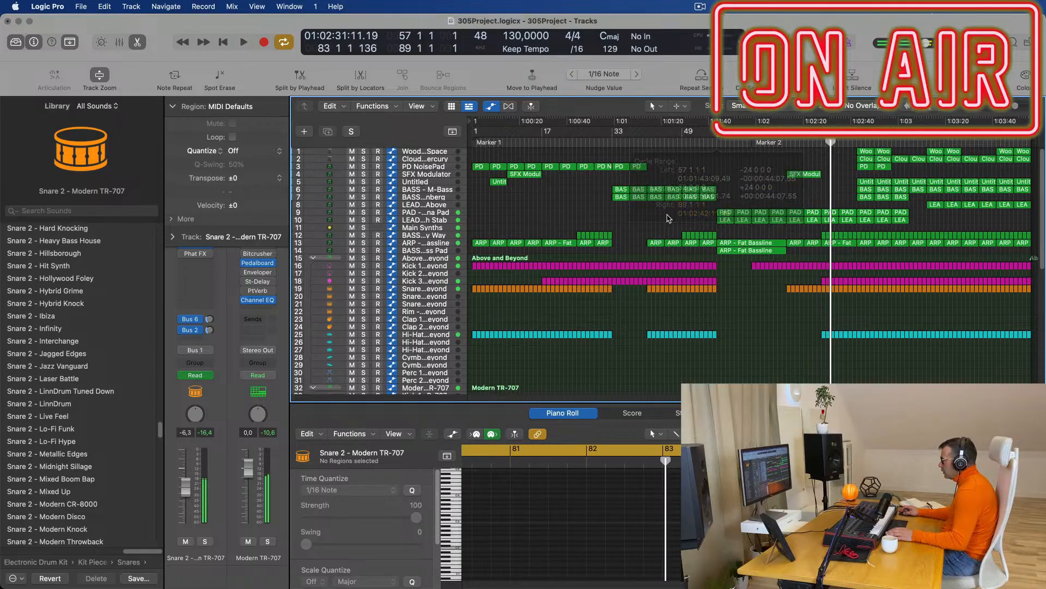
pyautogui.moveTo(742, 252); pyautogui.dragTo(818, 254)
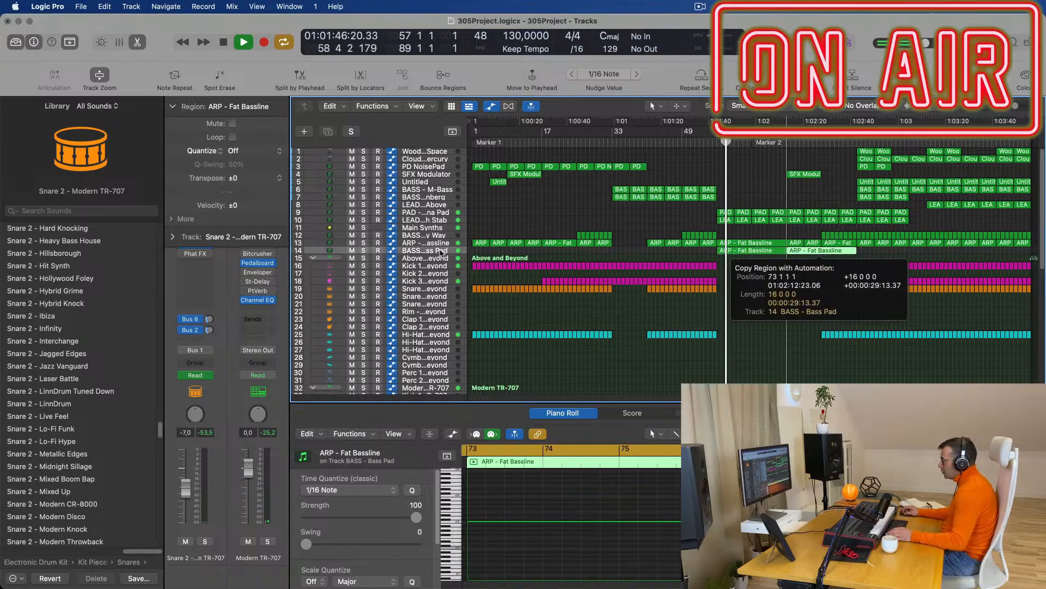
pyautogui.click(439, 253)
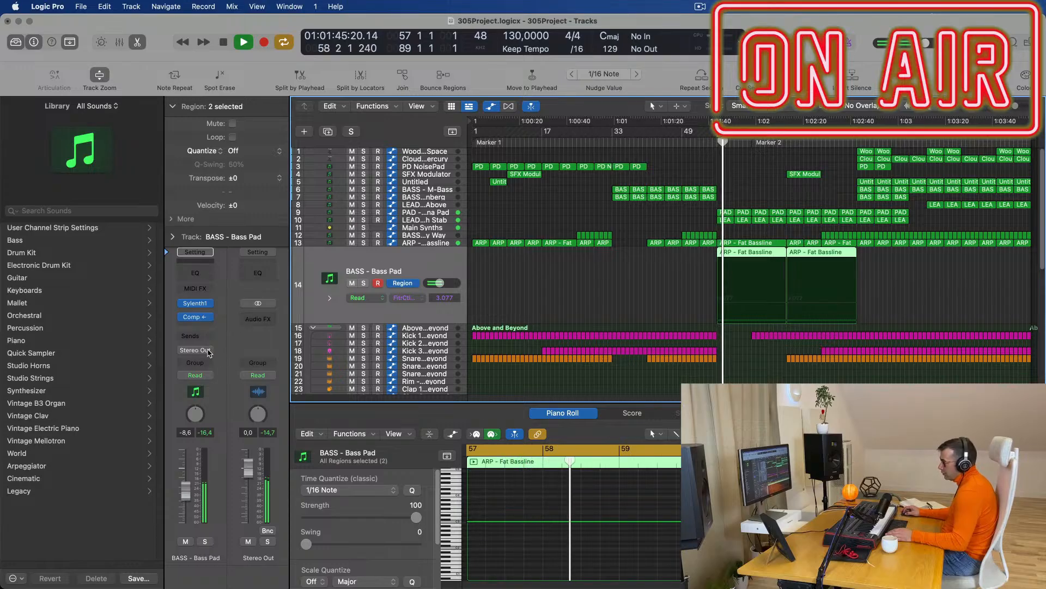
pyautogui.click(190, 376)
pyautogui.click(196, 388)
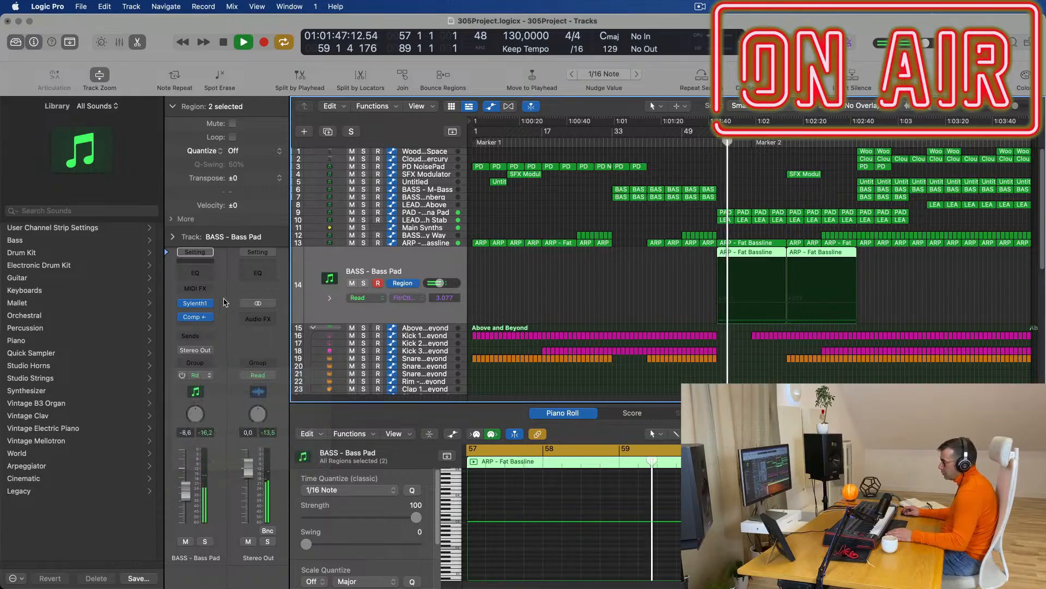
# Hold the Bass Pad filter cutoff at 3.077, then raise it at the second region's end.
pyautogui.click(196, 304)
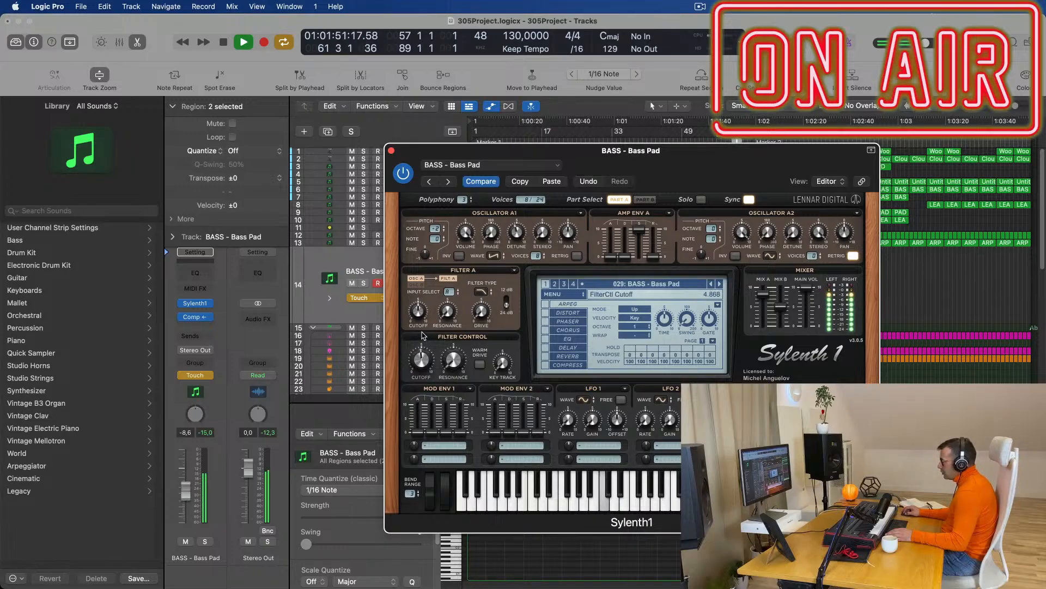
pyautogui.click(392, 151)
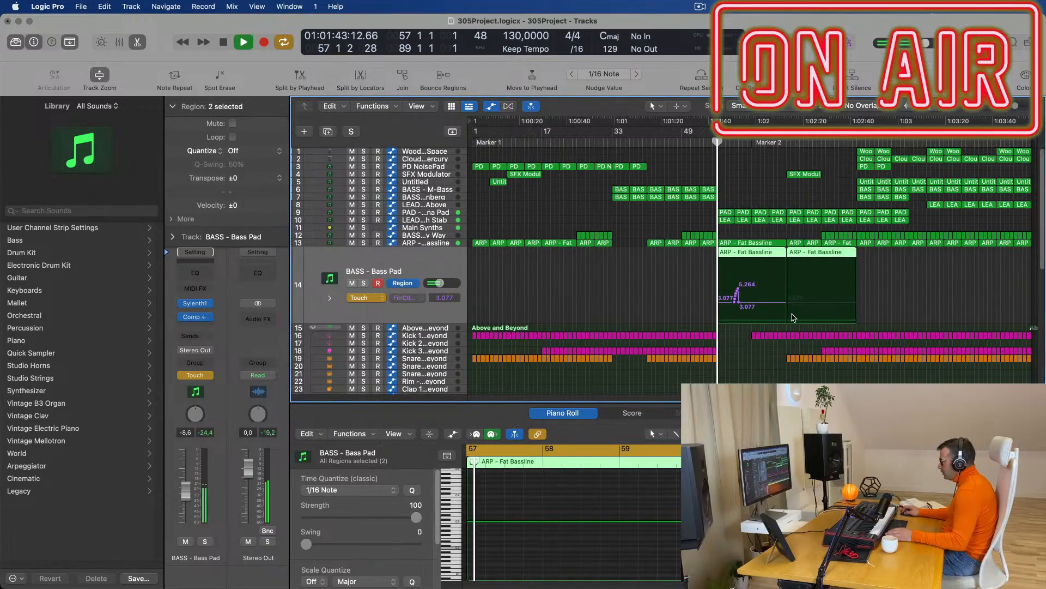
pyautogui.moveTo(756, 302); pyautogui.dragTo(727, 302)
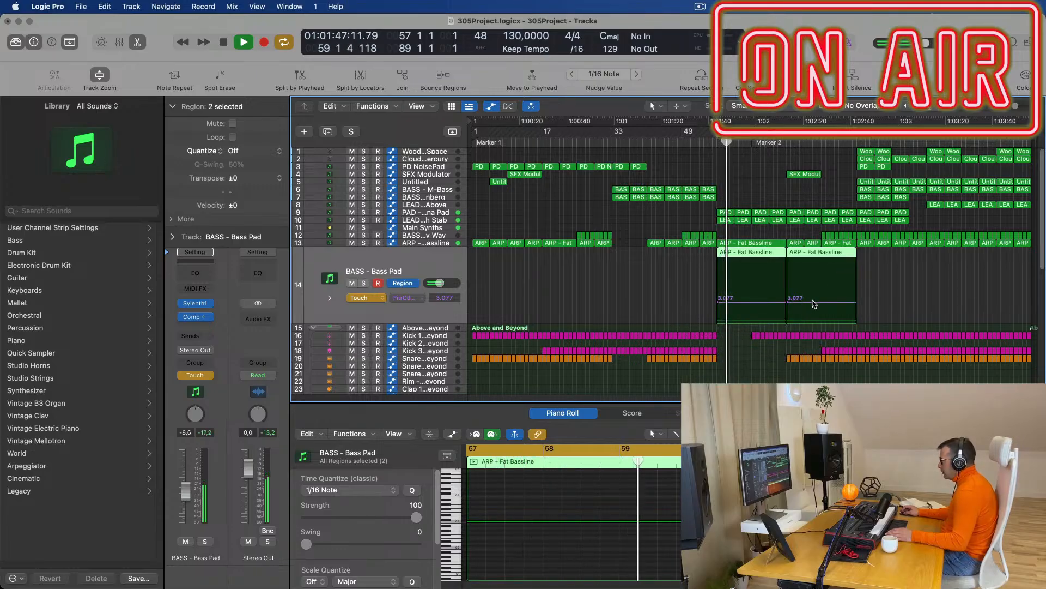
pyautogui.moveTo(854, 301); pyautogui.dragTo(854, 286)
pyautogui.click(785, 143)
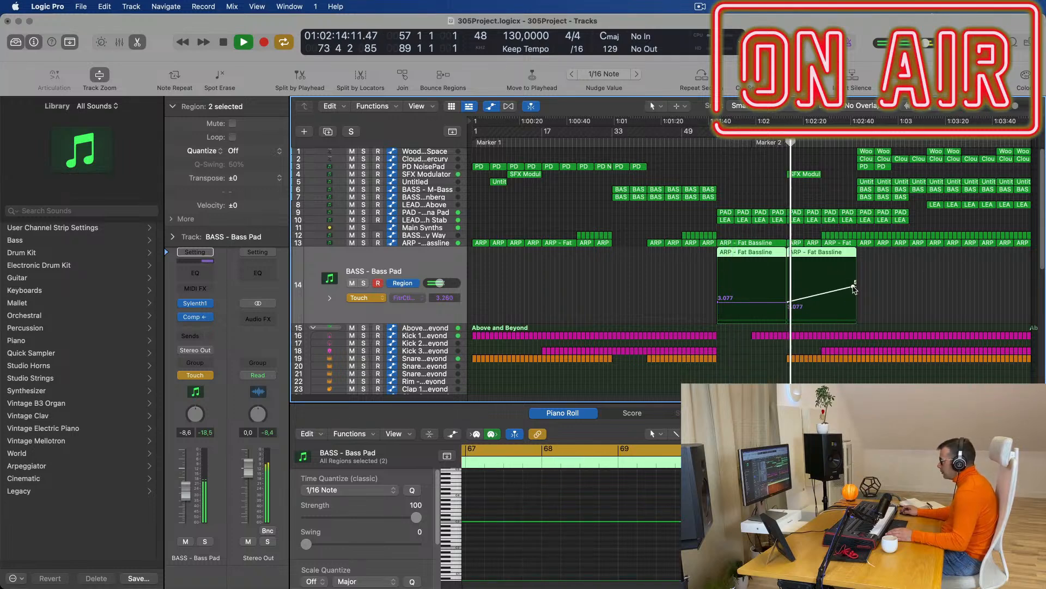
# Lengthen the SFX Modulator region by 8 bars.
pyautogui.moveTo(820, 174); pyautogui.dragTo(855, 198)
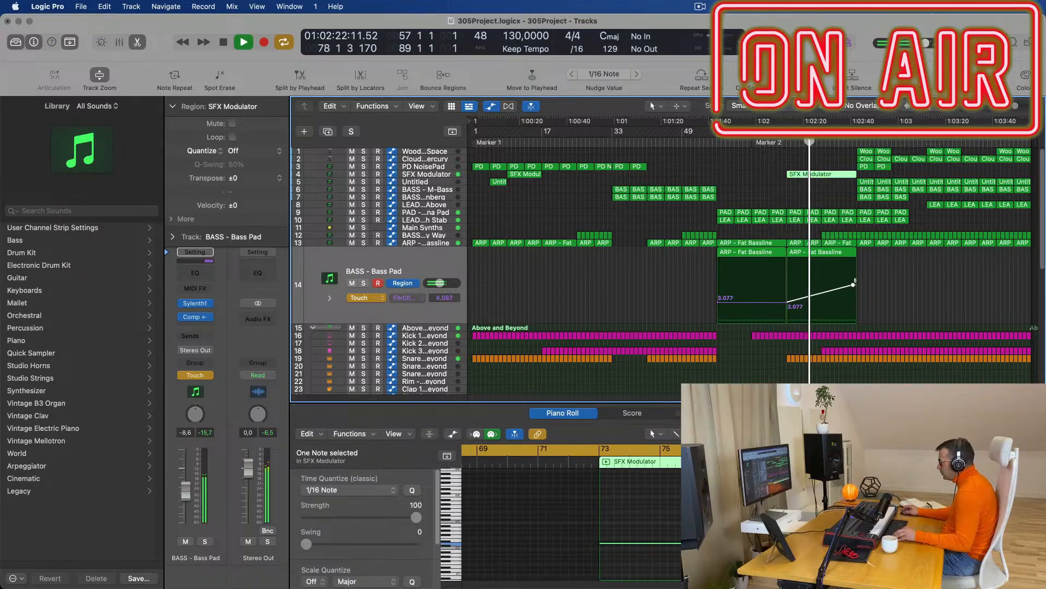
pyautogui.moveTo(814, 543); pyautogui.dragTo(876, 543)
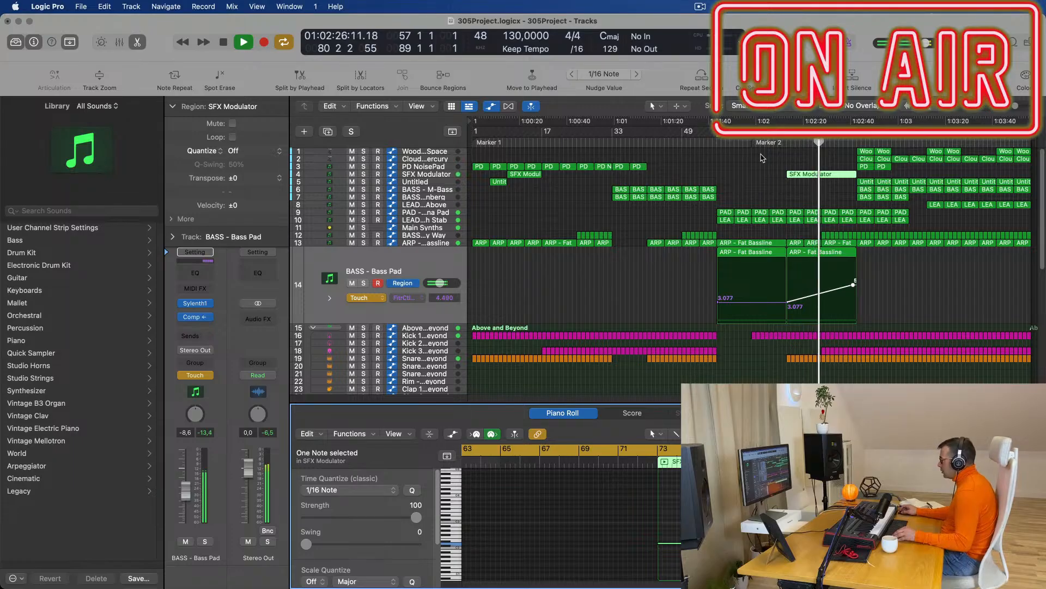
pyautogui.click(763, 178)
pyautogui.scroll(2, 880, 280)
pyautogui.scroll(-2, 882, 282)
pyautogui.scroll(2, 882, 282)
pyautogui.scroll(3, 882, 281)
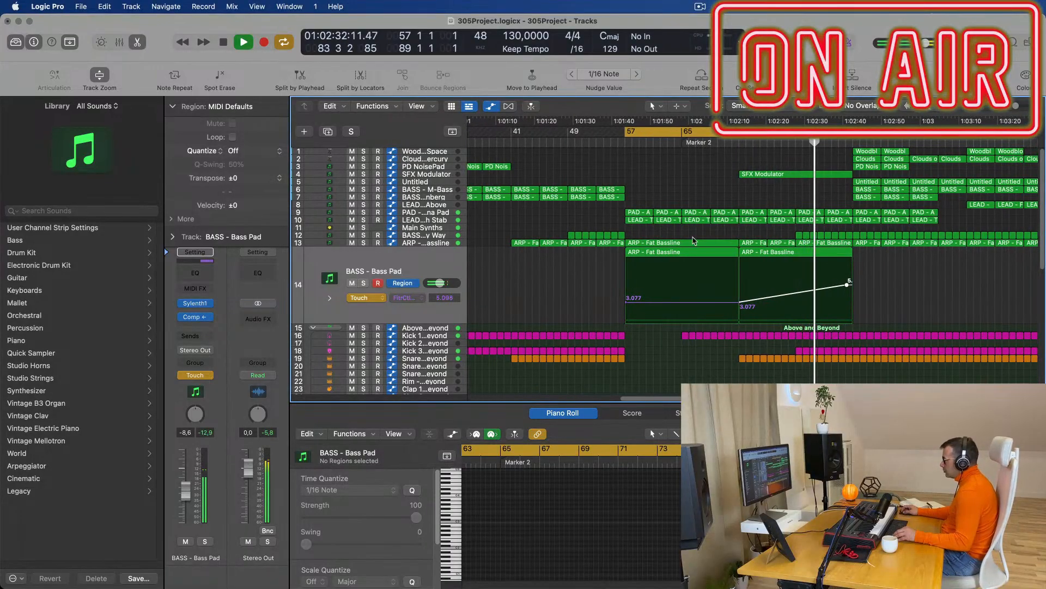
# Delete the first six Woodblock and Clouds regions on tracks 1–2.
pyautogui.click(443, 245)
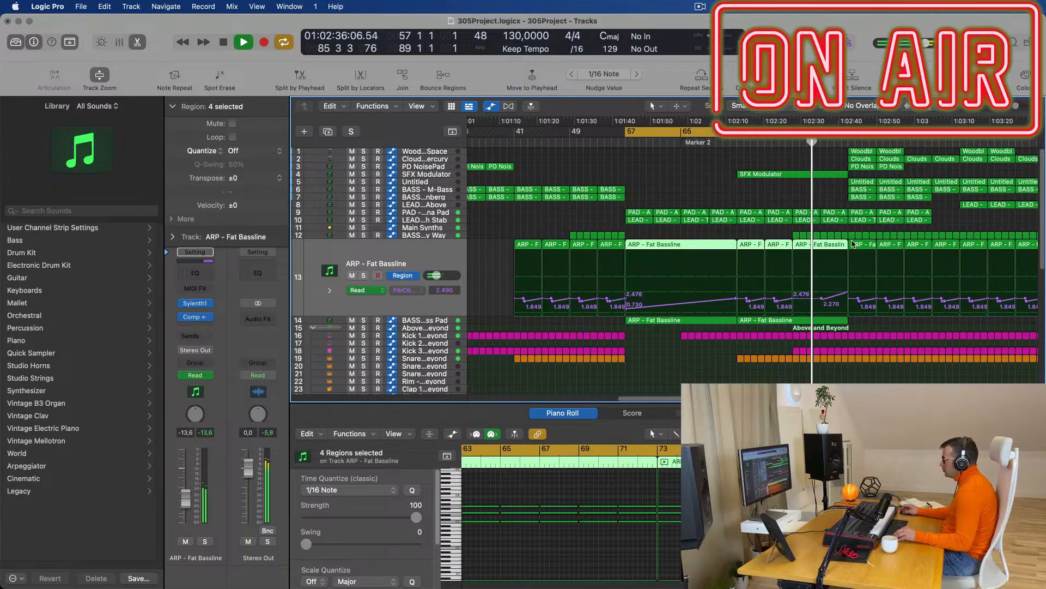
pyautogui.scroll(-3, 748, 183)
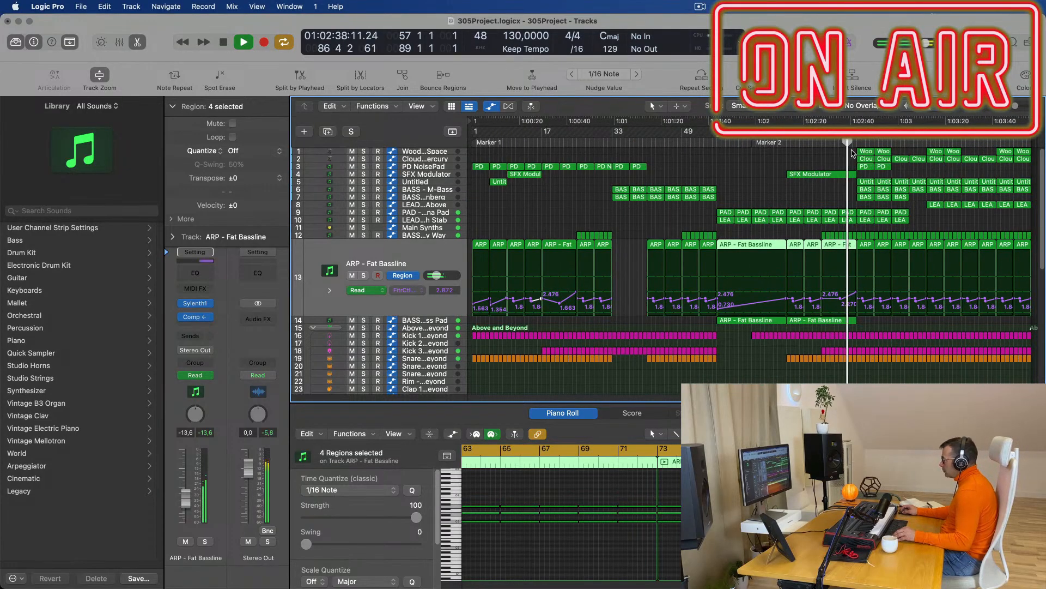
pyautogui.moveTo(847, 150); pyautogui.dragTo(902, 162)
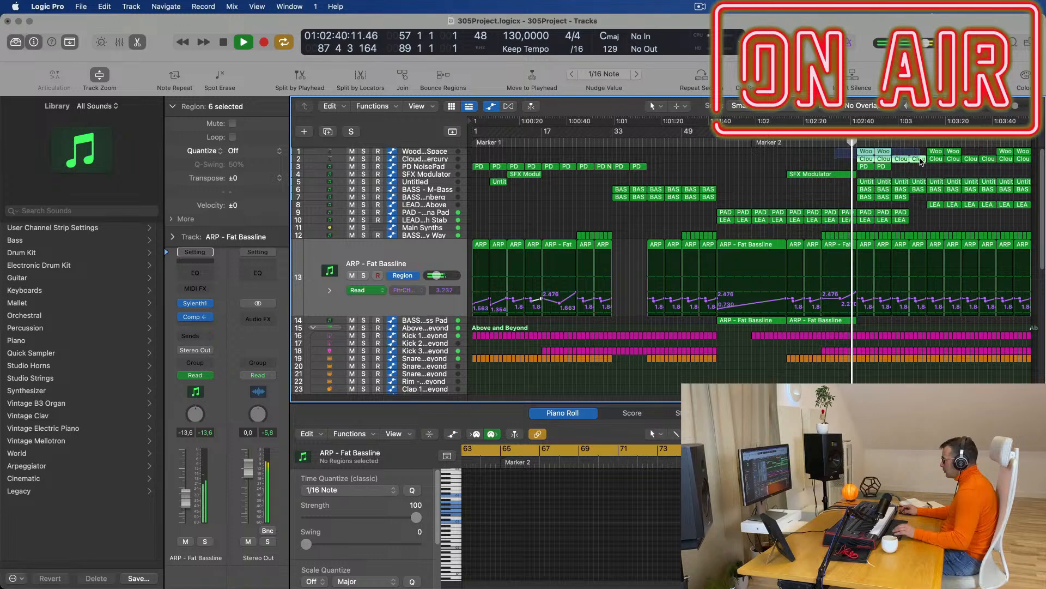
pyautogui.press('Delete')
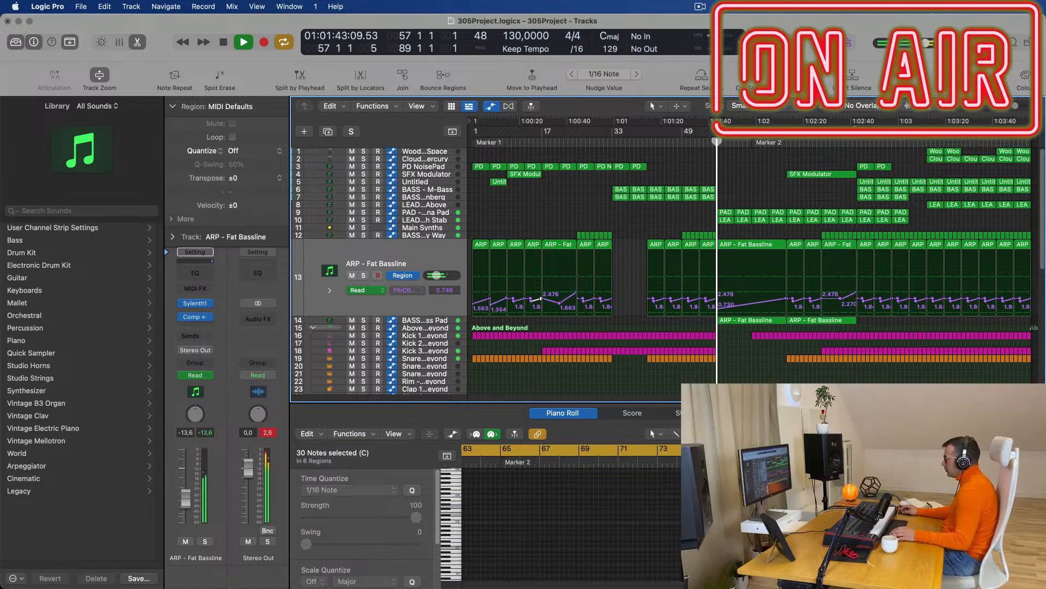
# Cut a short time range near bar 85 from all tracks, splitting notes that cross the cut.
pyautogui.click(840, 142)
pyautogui.scroll(3, 895, 209)
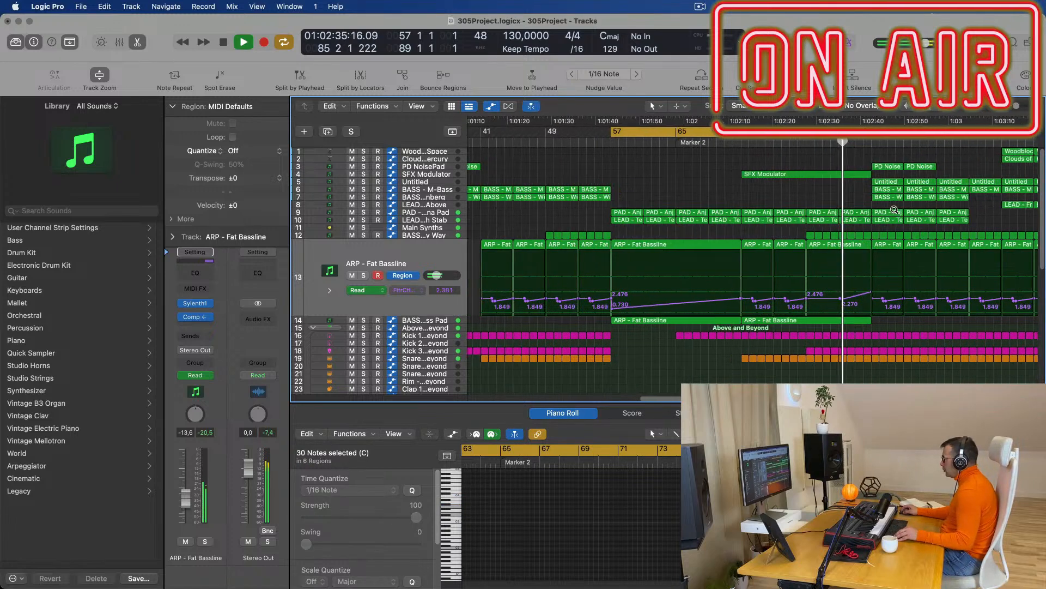
pyautogui.scroll(5, 894, 210)
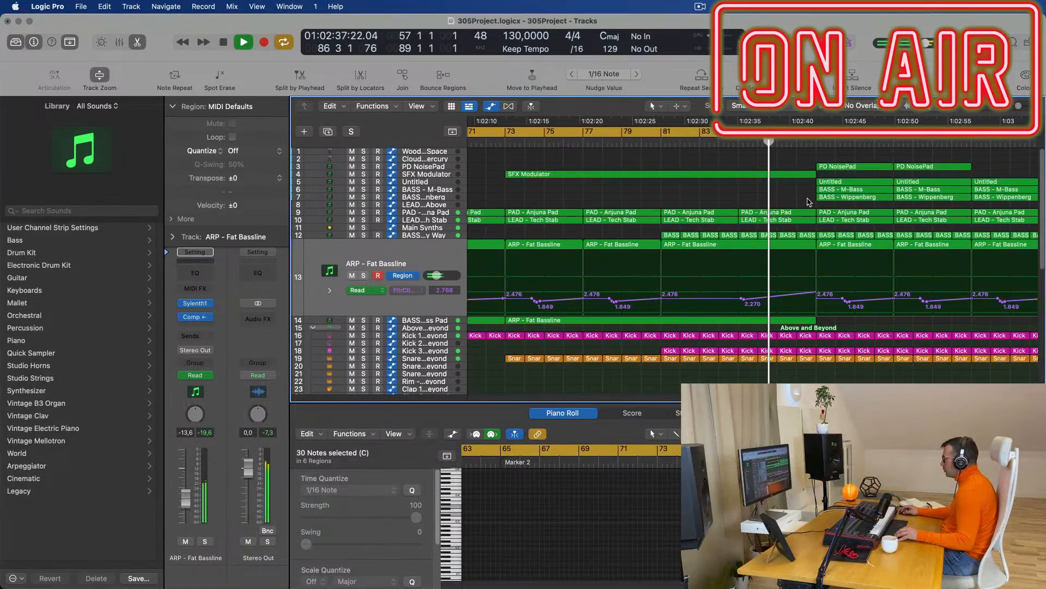
pyautogui.scroll(-2, 805, 261)
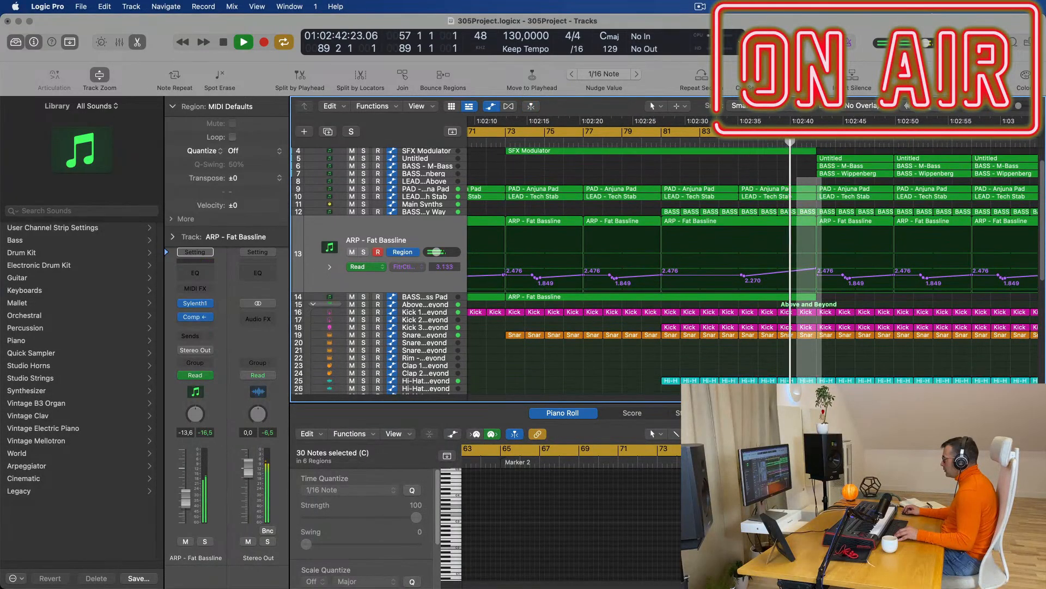
pyautogui.scroll(-5, 816, 327)
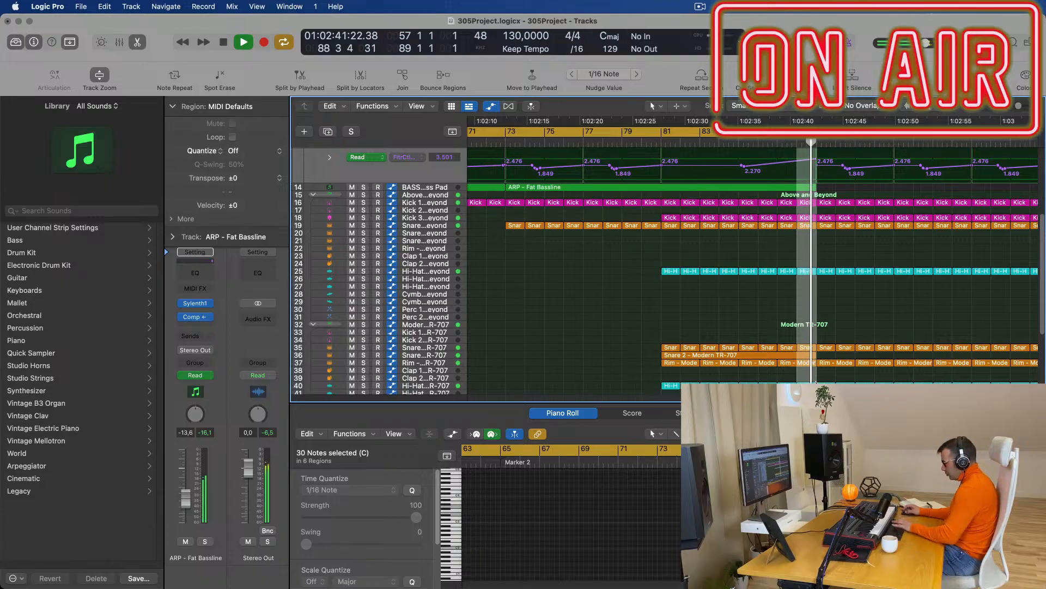
pyautogui.press('super+t')
pyautogui.press('Return')
# Scroll through the arrangement and replay it from the loop start to check the new break.
pyautogui.hscroll(-5, 945, 201)
pyautogui.scroll(-4, 945, 201)
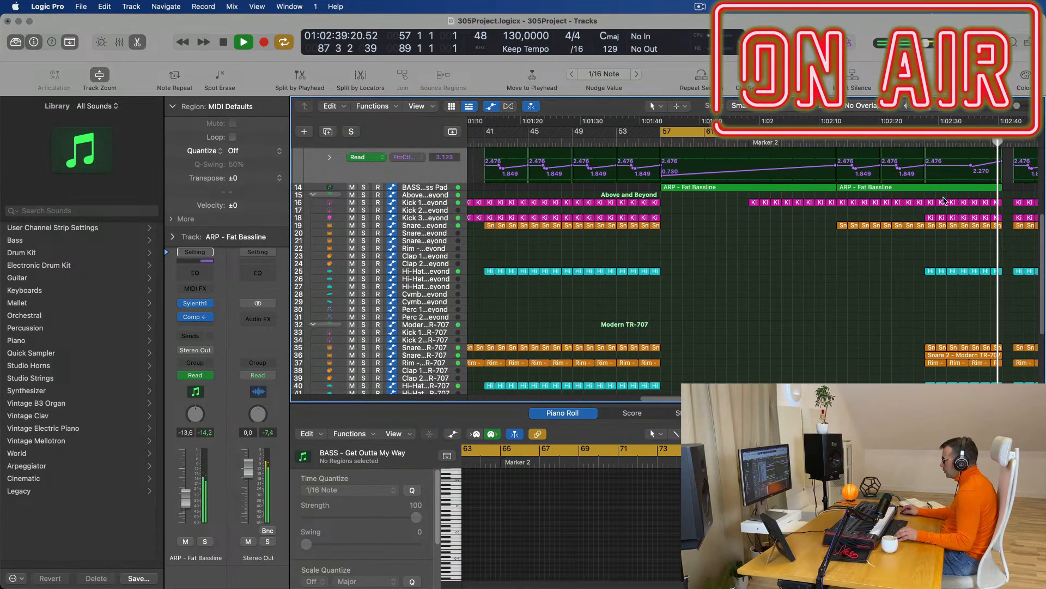
pyautogui.hscroll(5, 957, 204)
pyautogui.scroll(6, 850, 186)
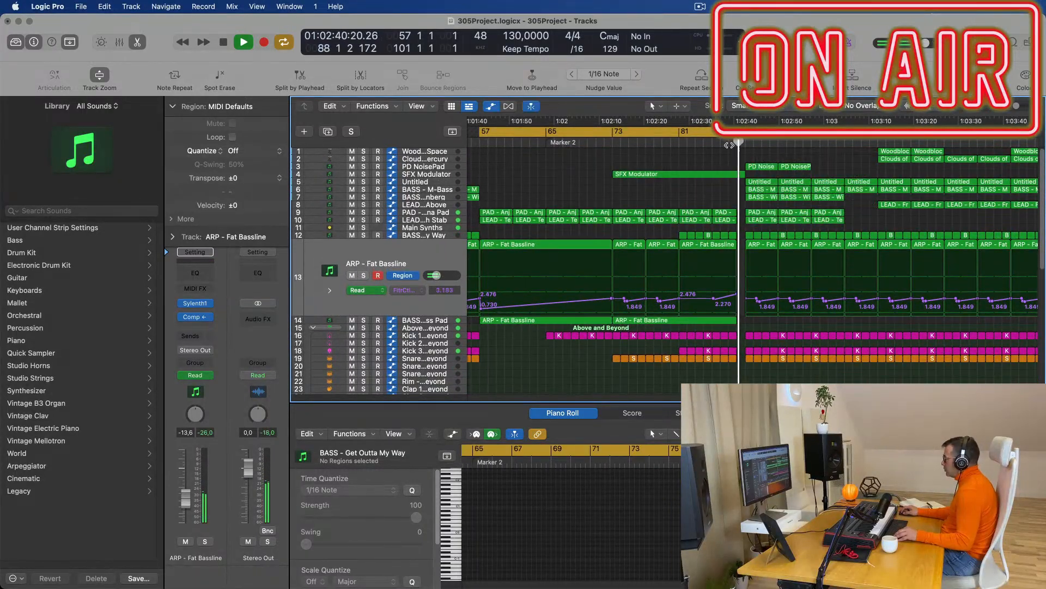
pyautogui.scroll(-2, 703, 155)
pyautogui.scroll(-3, 821, 205)
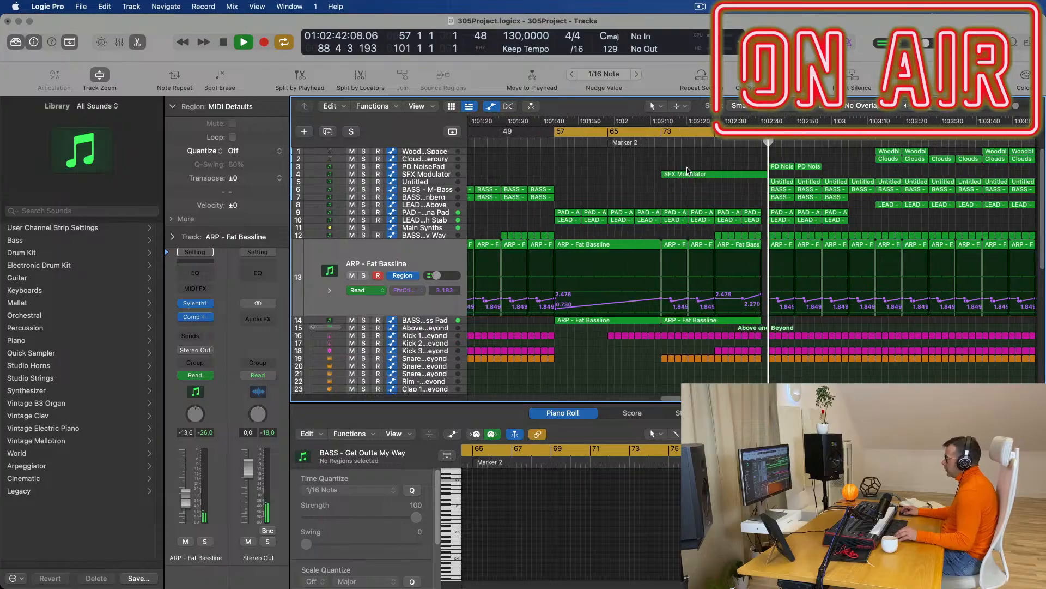
pyautogui.scroll(3, 881, 171)
pyautogui.scroll(-1, 881, 172)
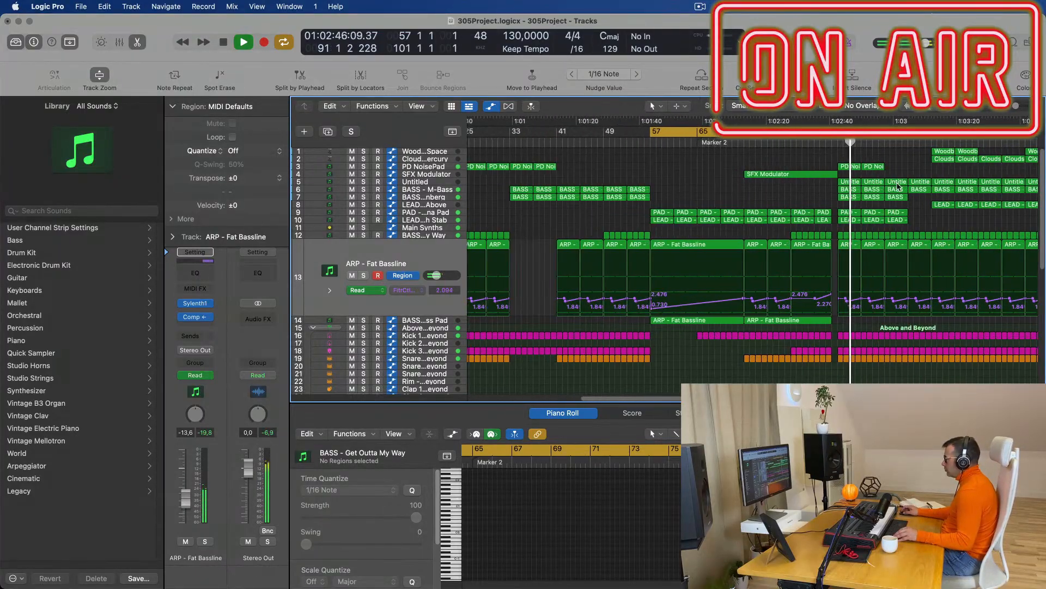
pyautogui.scroll(-2, 894, 171)
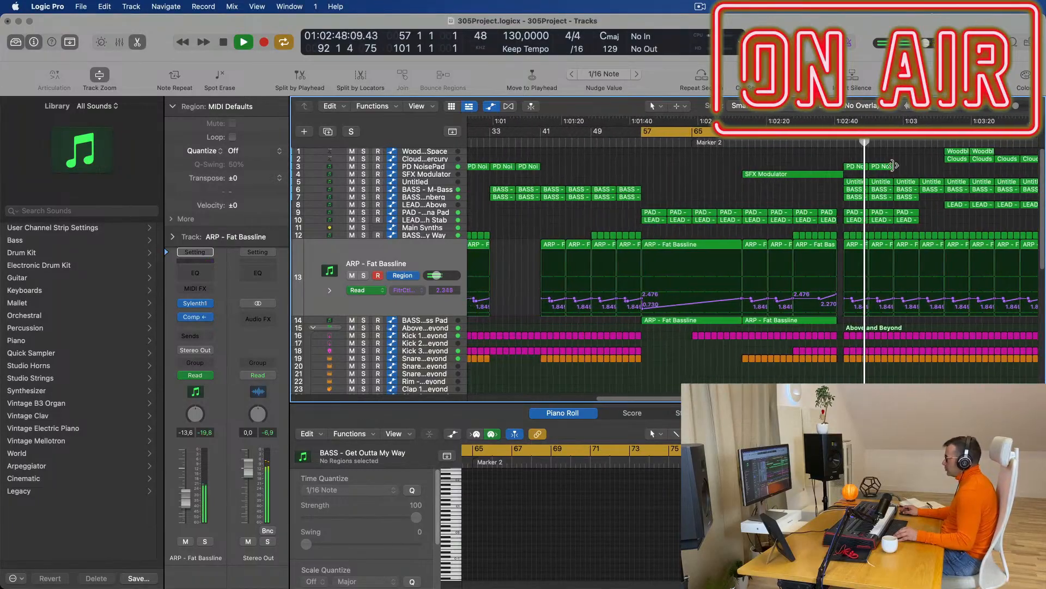
pyautogui.press('space')
pyautogui.hscroll(-1, 704, 164)
pyautogui.press('space')
pyautogui.scroll(-2, 714, 171)
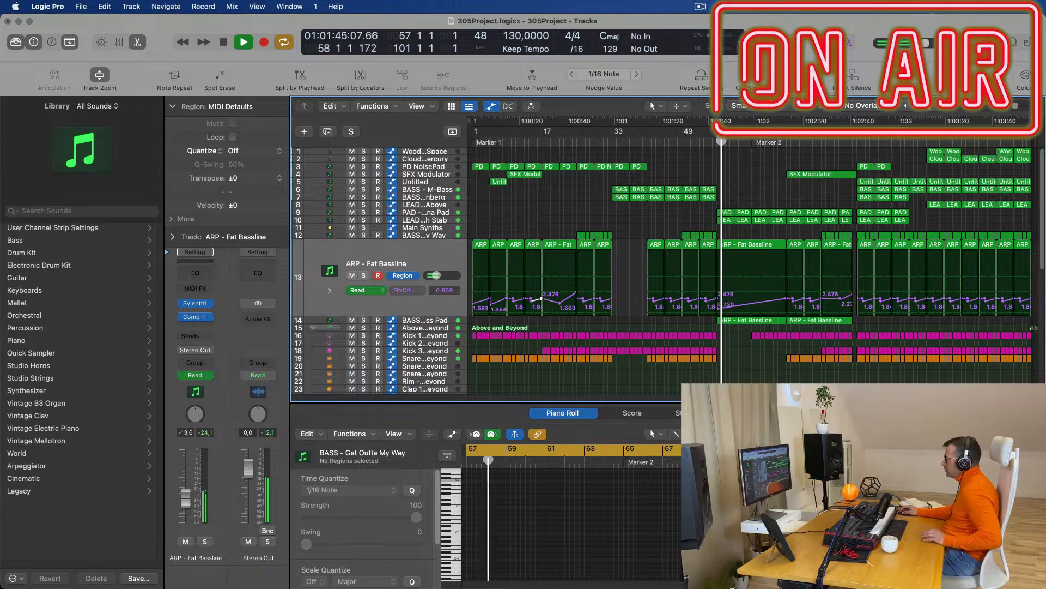
pyautogui.click(700, 6)
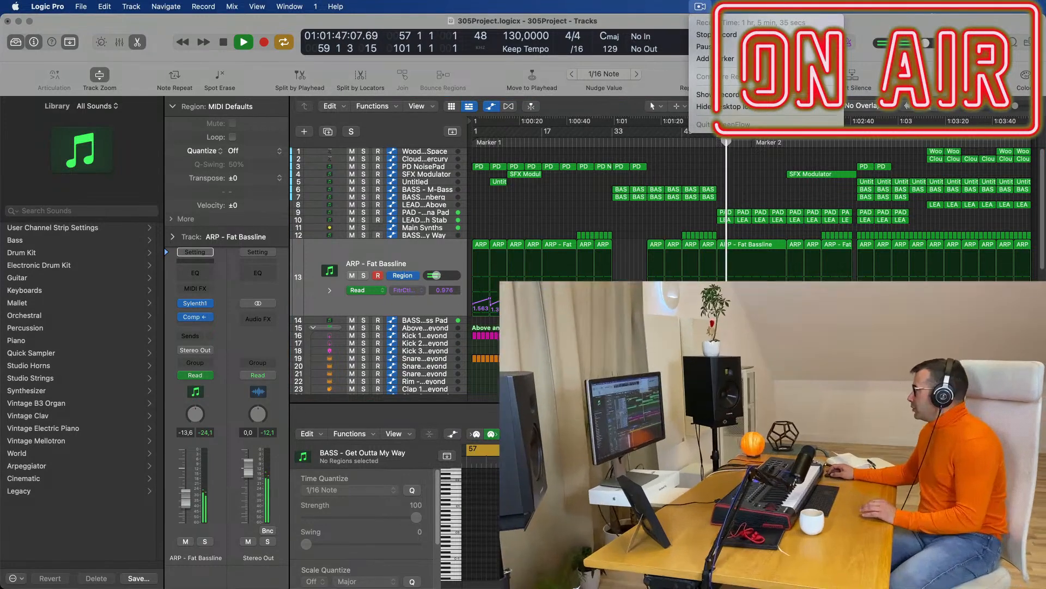